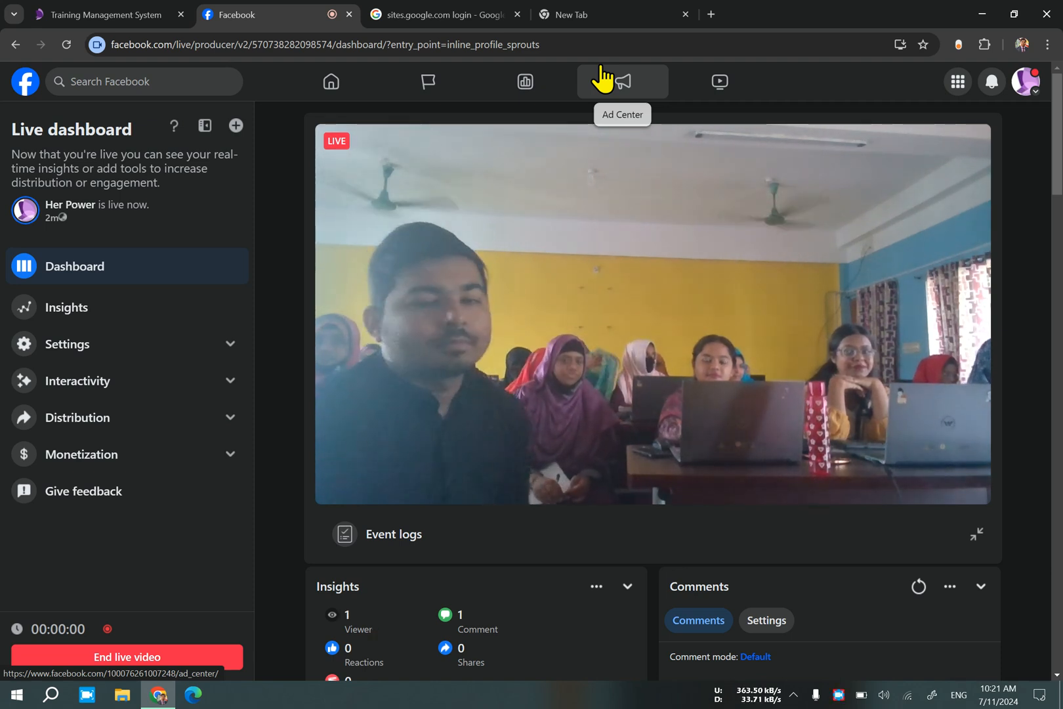
Search Google for "gif file download" in the empty browser tab and open Pixabay's "Free GIFs & stickers for download" result.
click(608, 19)
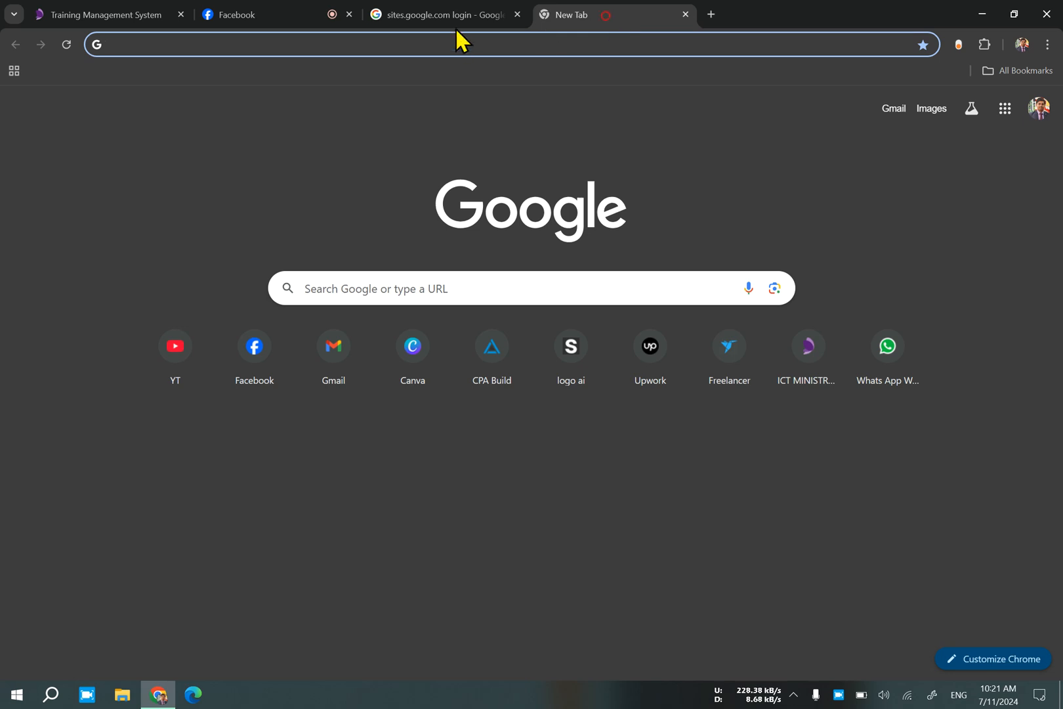
click(455, 293)
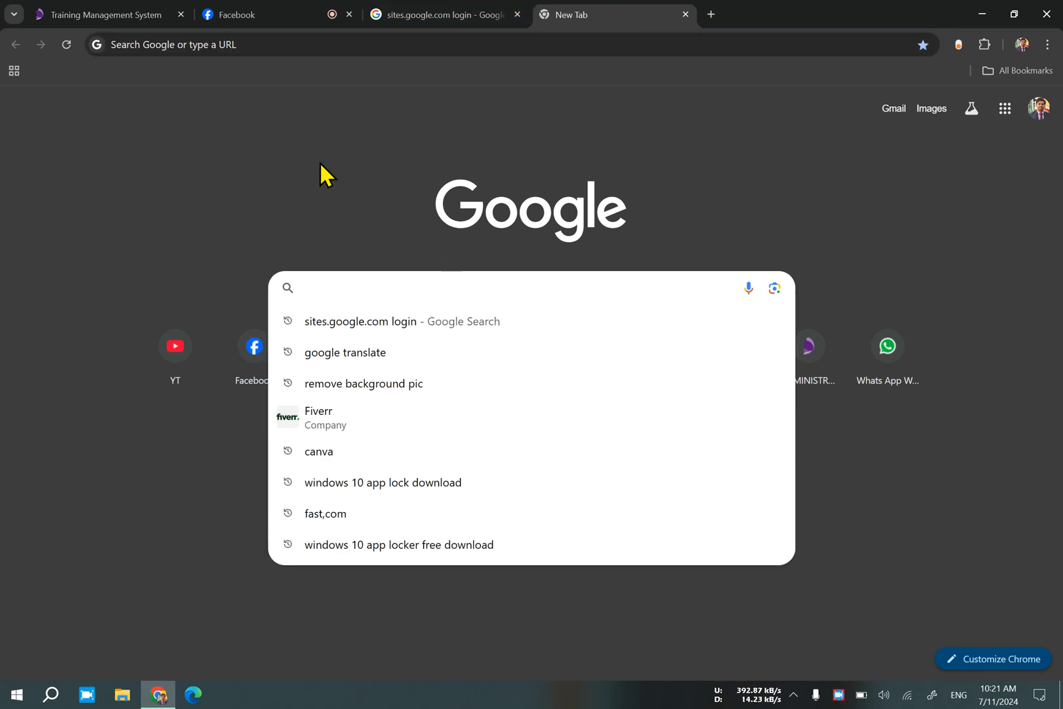
click(320, 163)
click(476, 289)
text(gif)
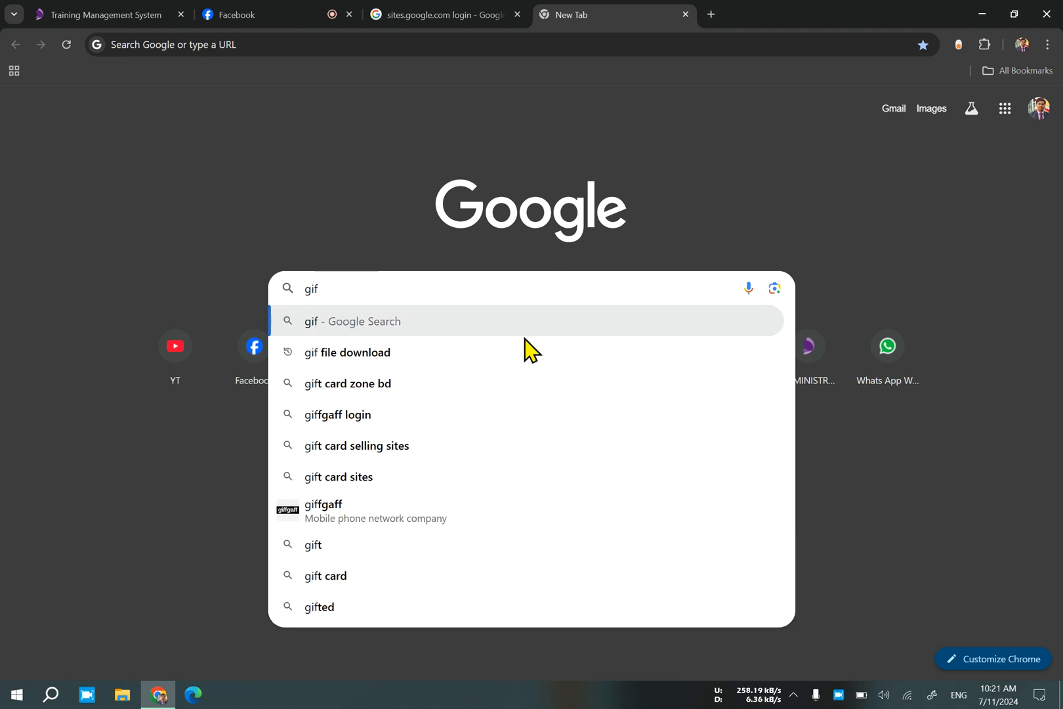
click(523, 348)
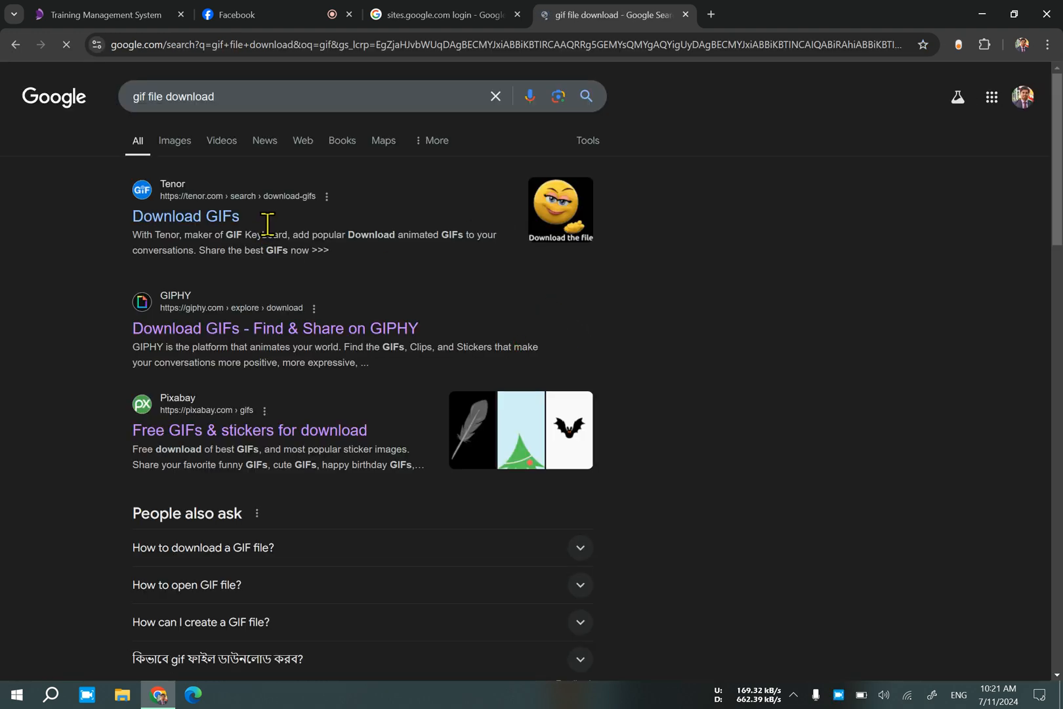
scroll(324, 318, down, 1)
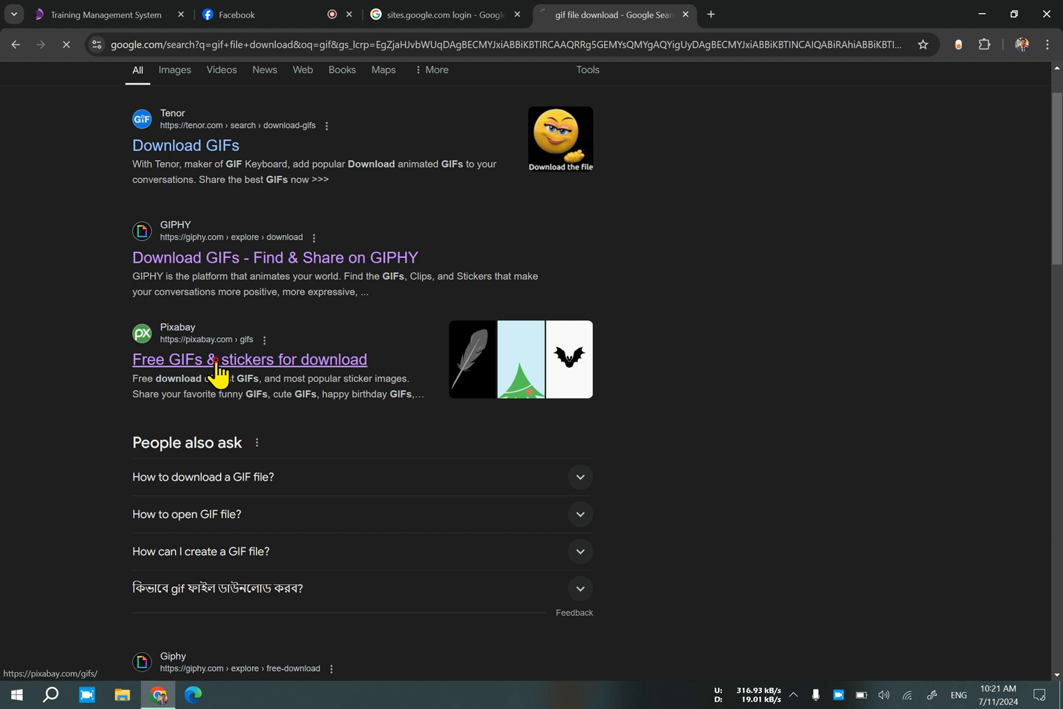
click(268, 379)
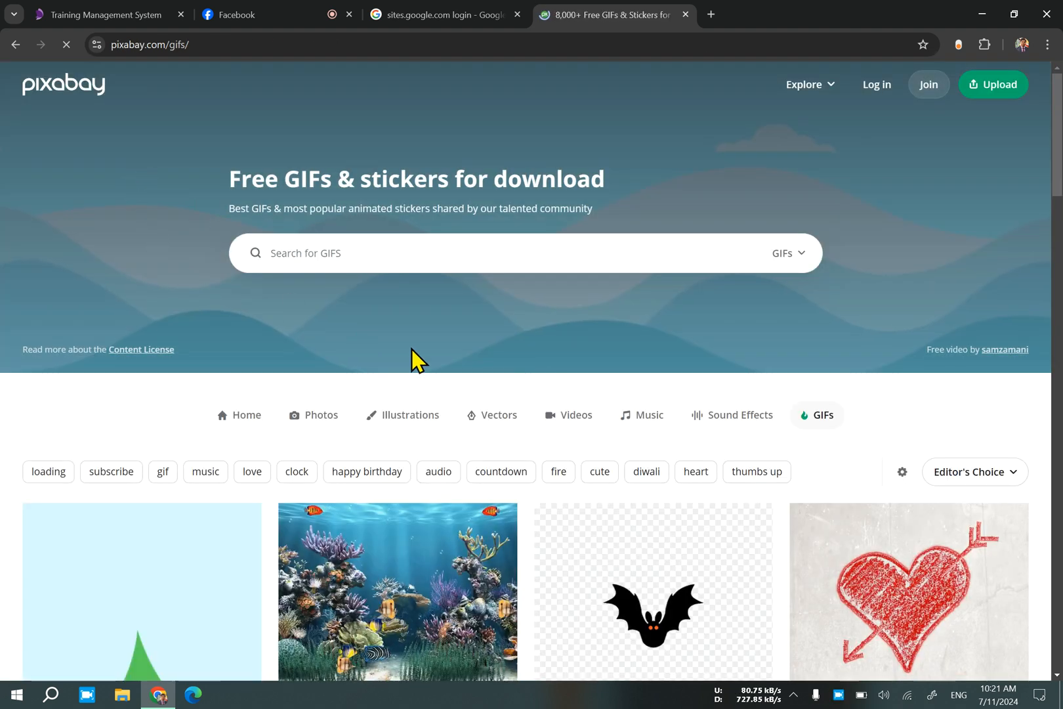
Download the underwater aquarium fish GIF from the gallery at 256×192 and dismiss the thank-you message.
scroll(429, 374, down, 3)
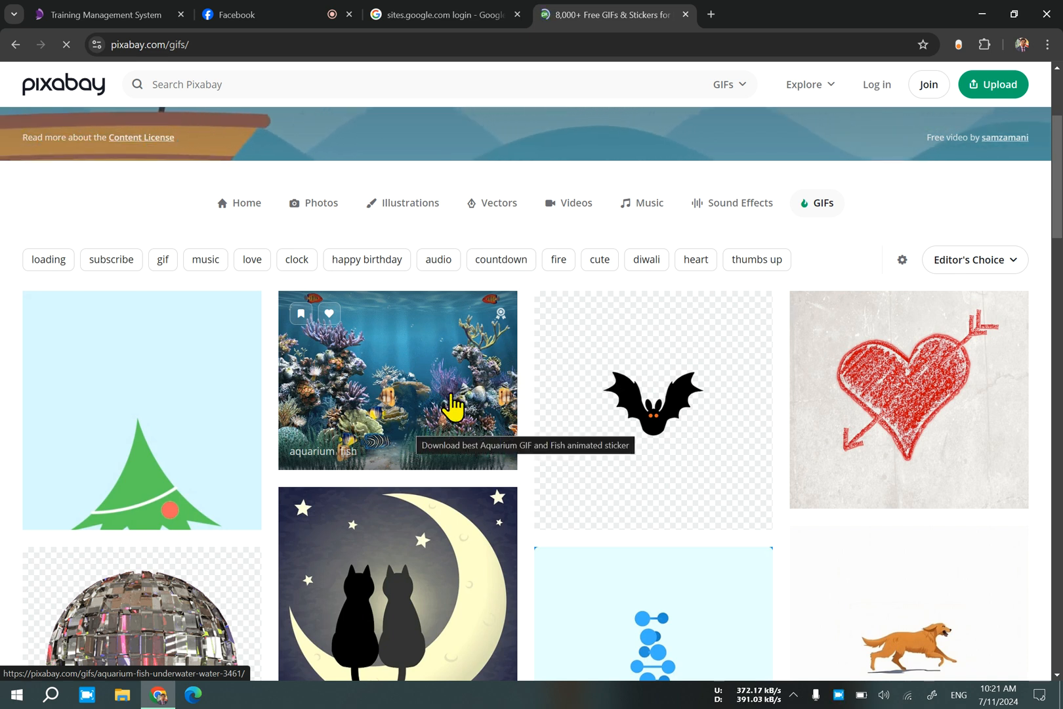
click(430, 409)
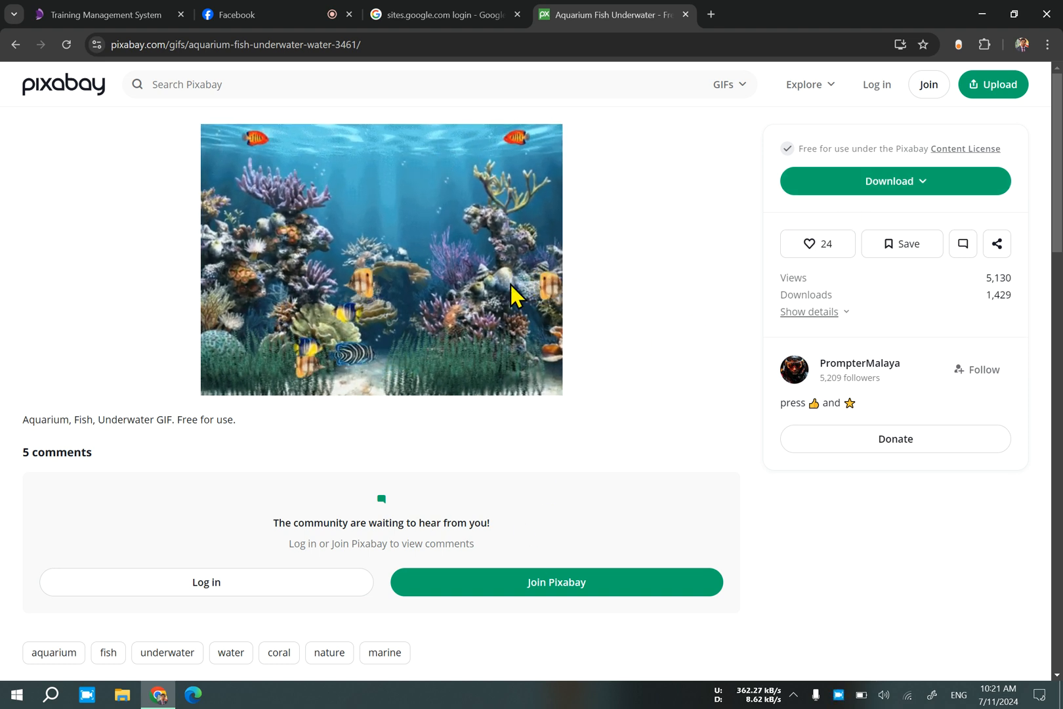
click(849, 196)
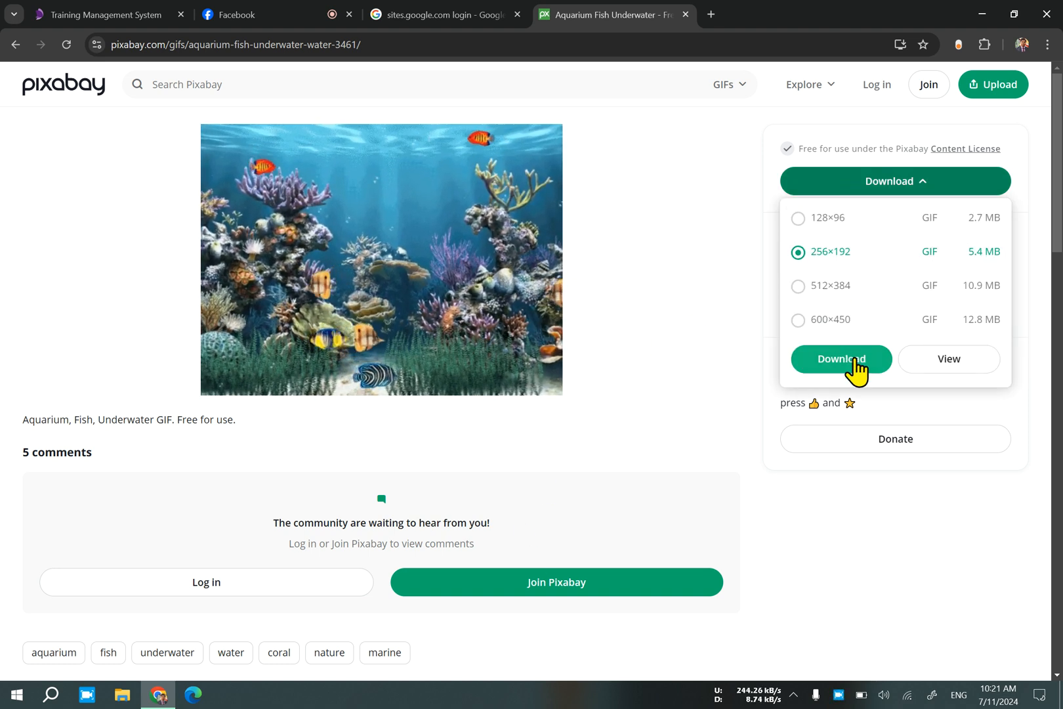
click(853, 363)
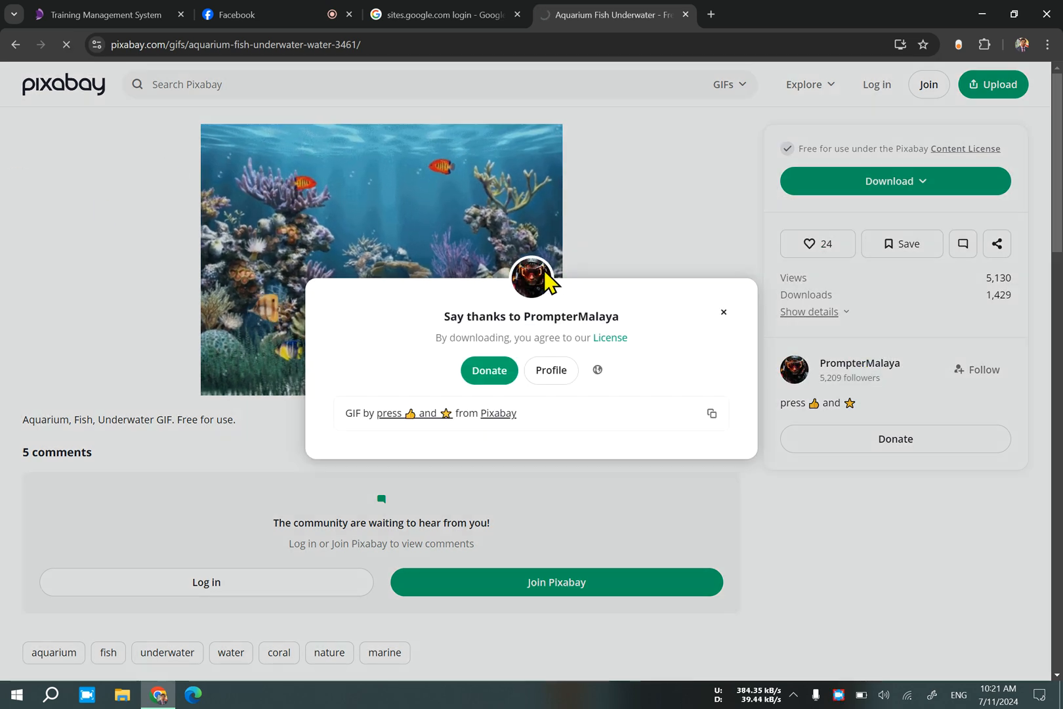
click(725, 312)
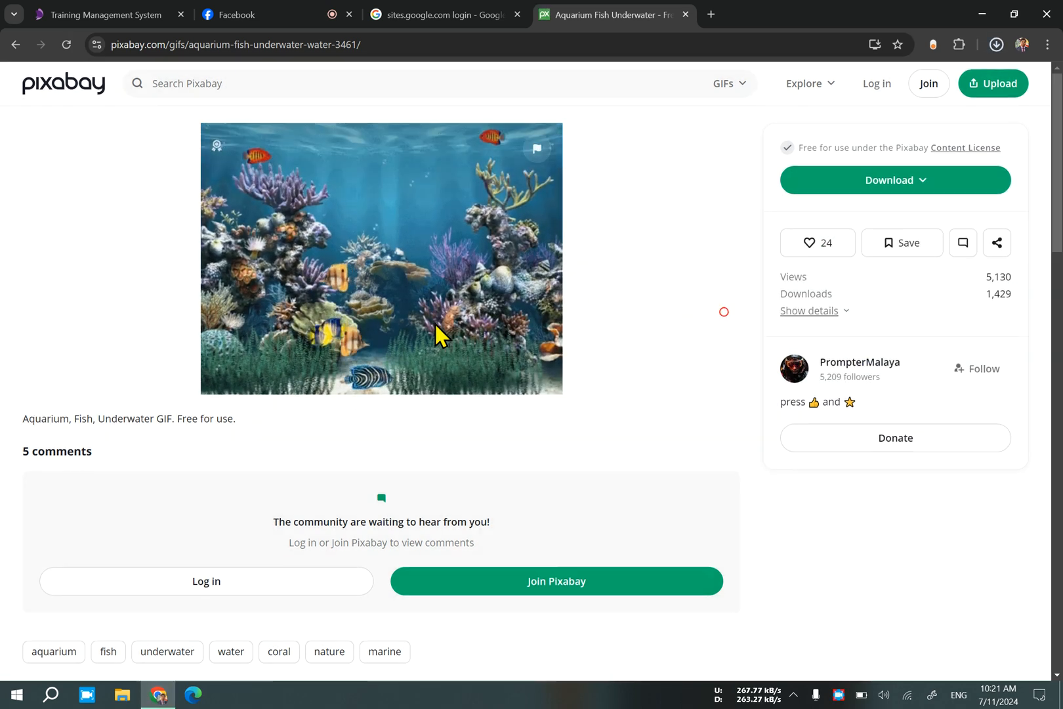
Look through the related GIFs below the aquarium GIF and return to the main GIF gallery.
scroll(435, 328, down, 10)
scroll(434, 337, up, 1)
scroll(435, 336, down, 3)
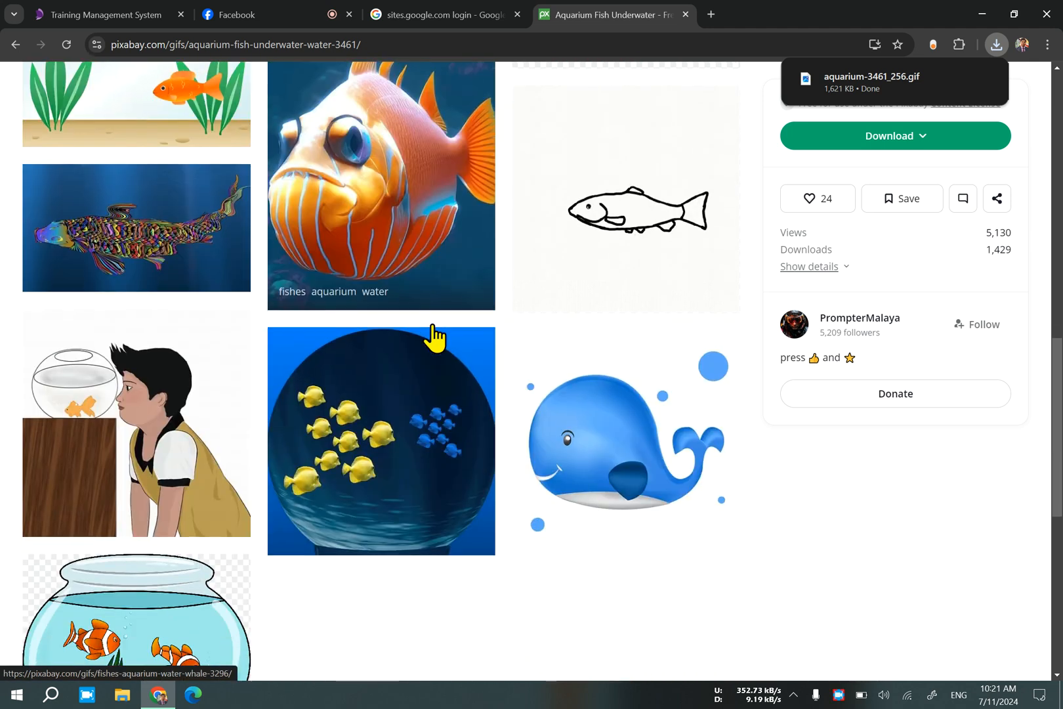
scroll(435, 336, down, 1)
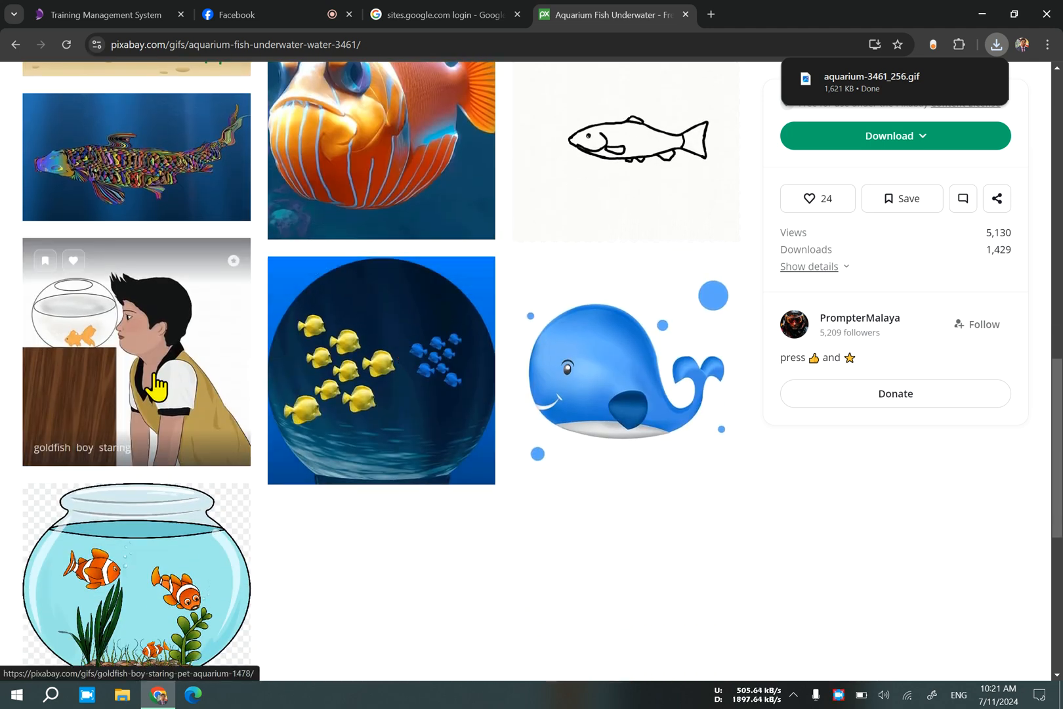
scroll(171, 394, down, 2)
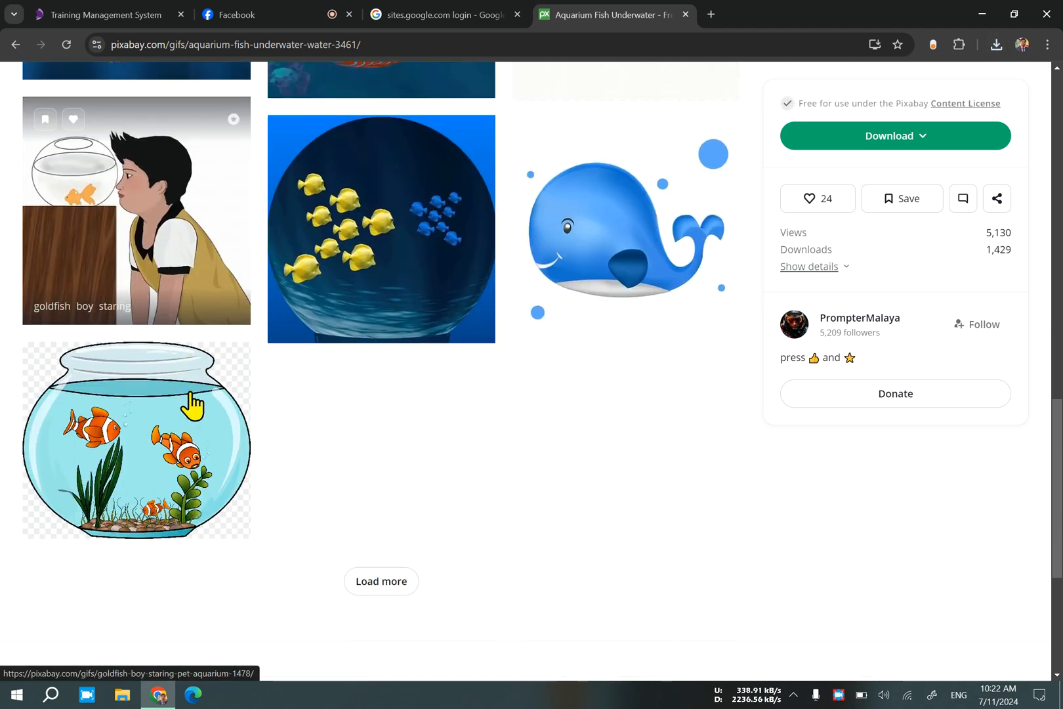
scroll(340, 356, up, 10)
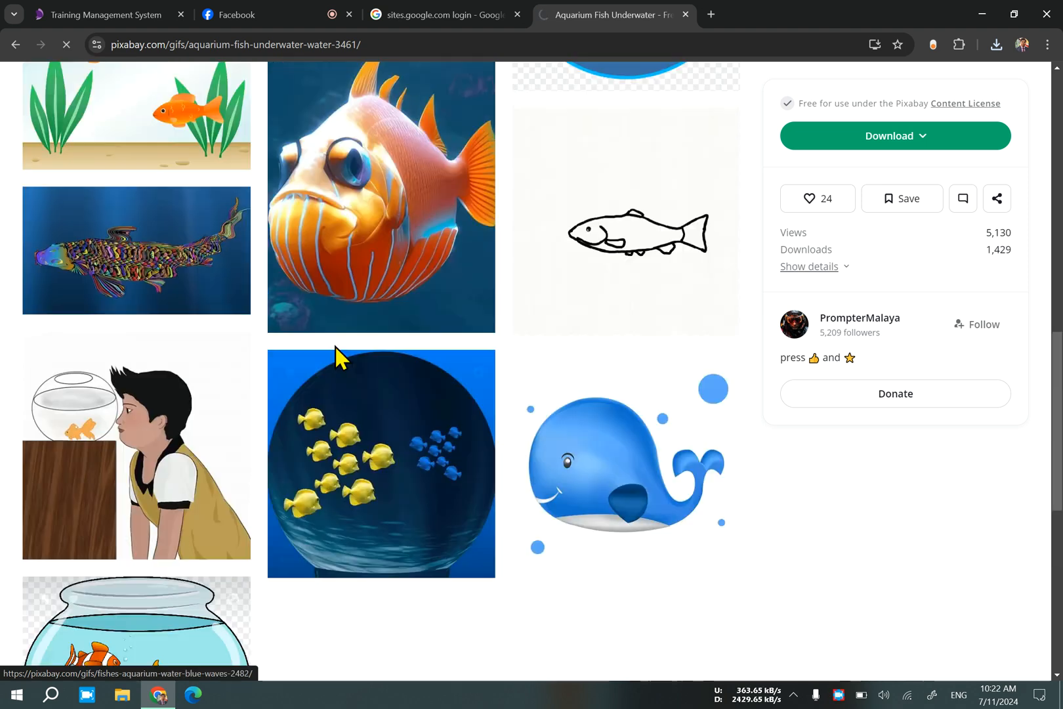
click(15, 45)
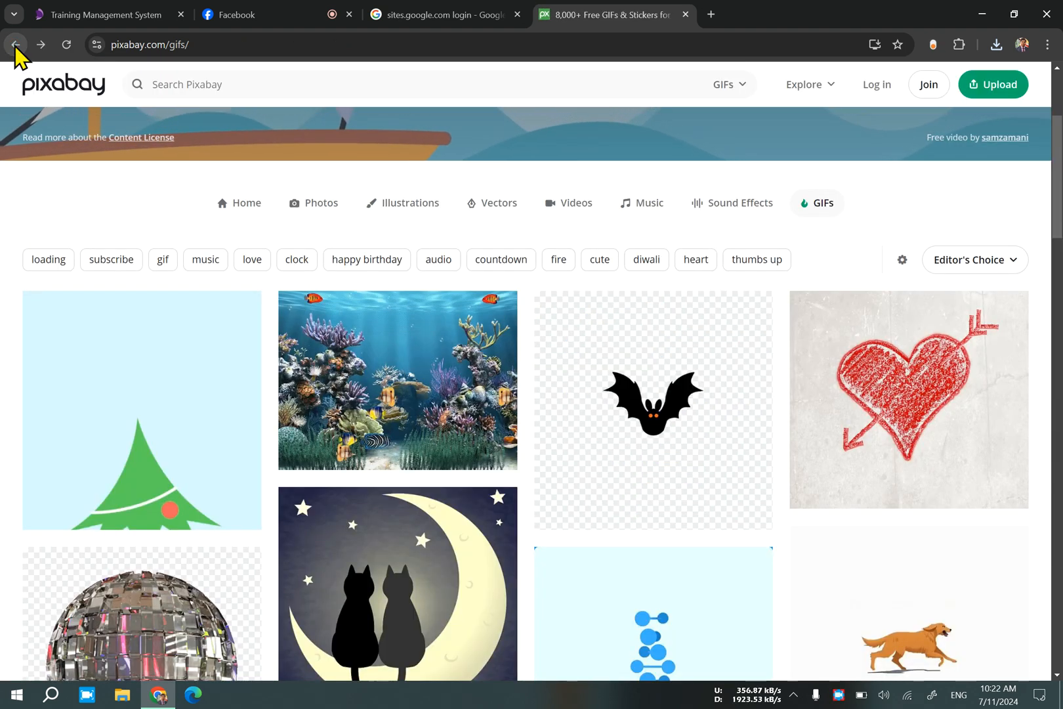
Find the yellow flying bird GIF in the gallery and open its page to view it.
scroll(479, 532, down, 5)
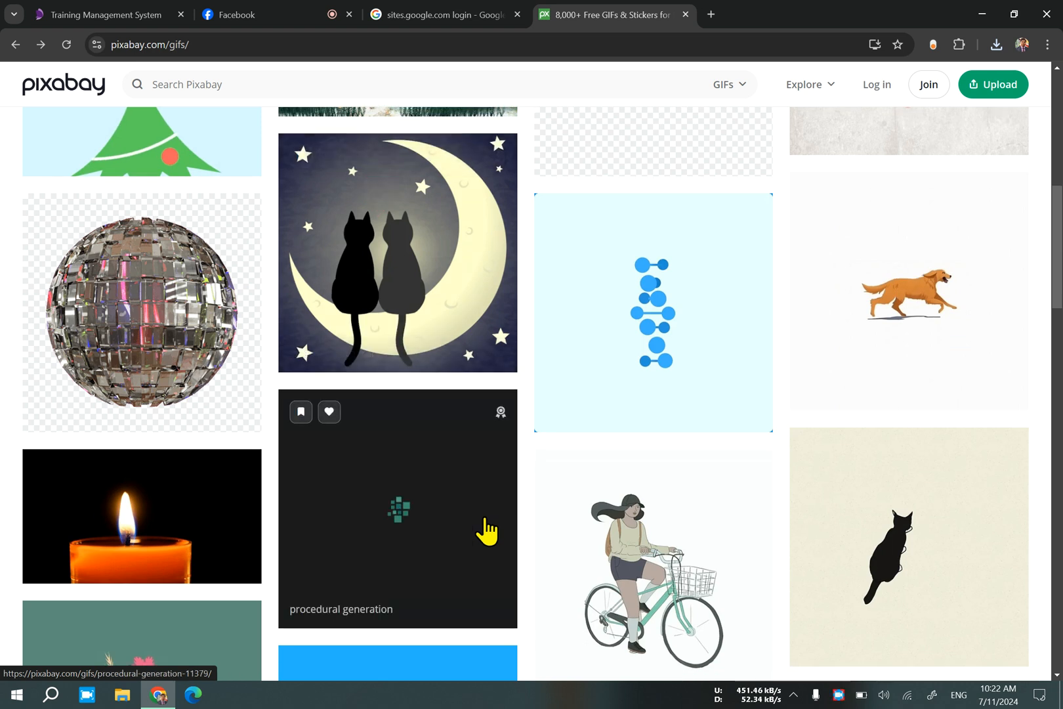
scroll(486, 531, down, 8)
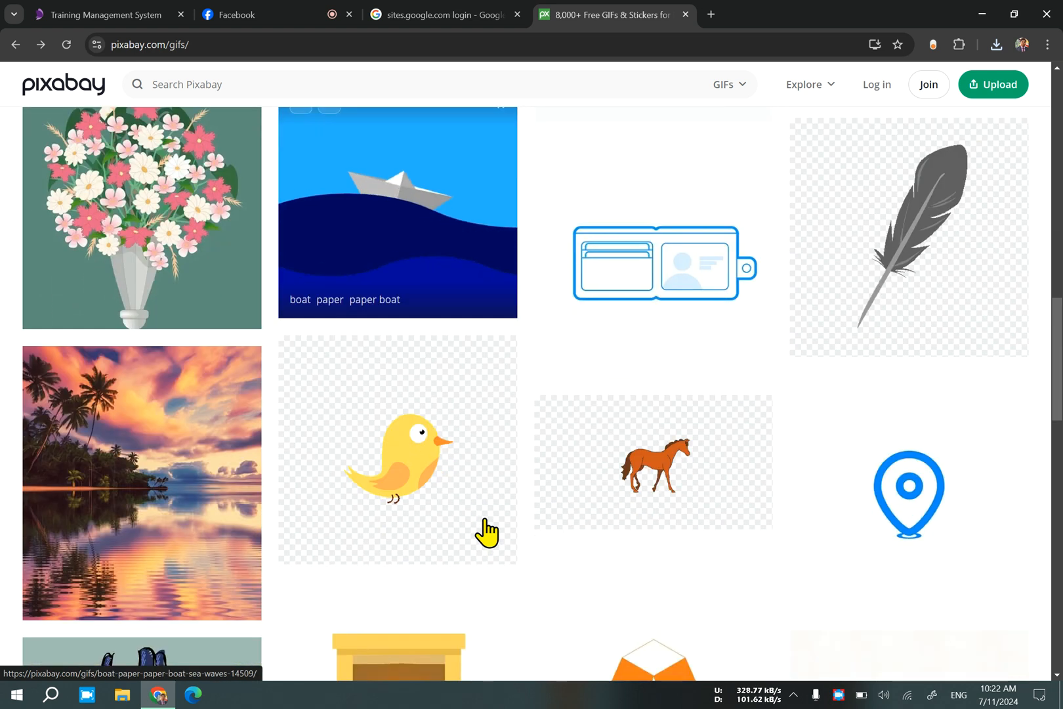
scroll(486, 533, down, 3)
scroll(486, 541, down, 2)
scroll(486, 541, up, 5)
click(451, 517)
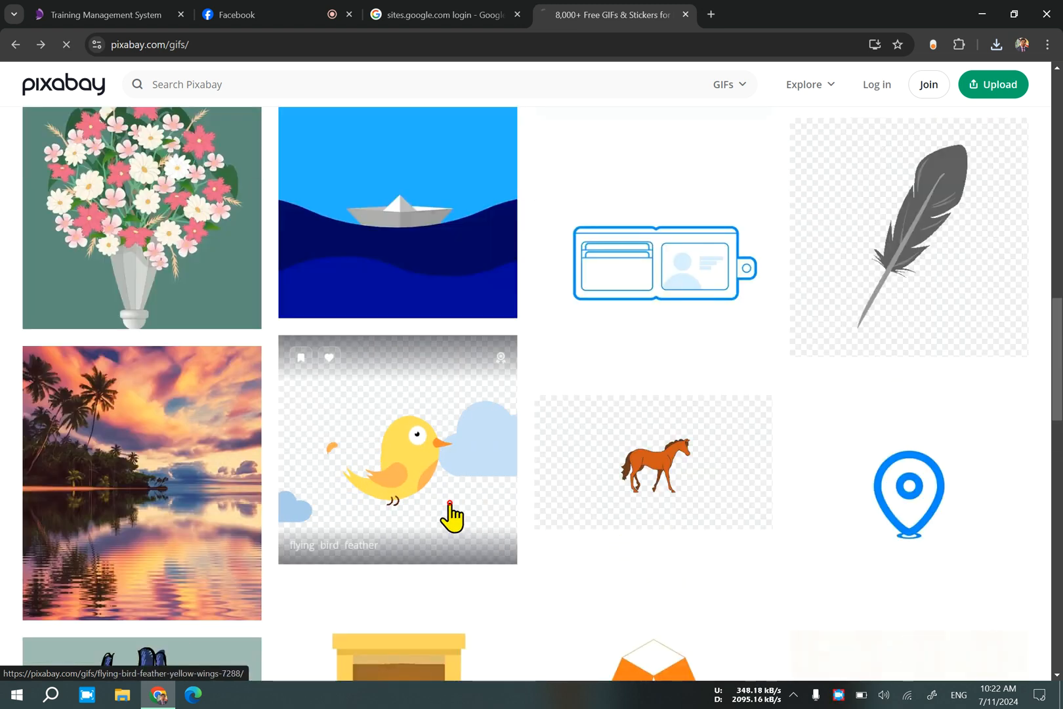
scroll(499, 474, down, 4)
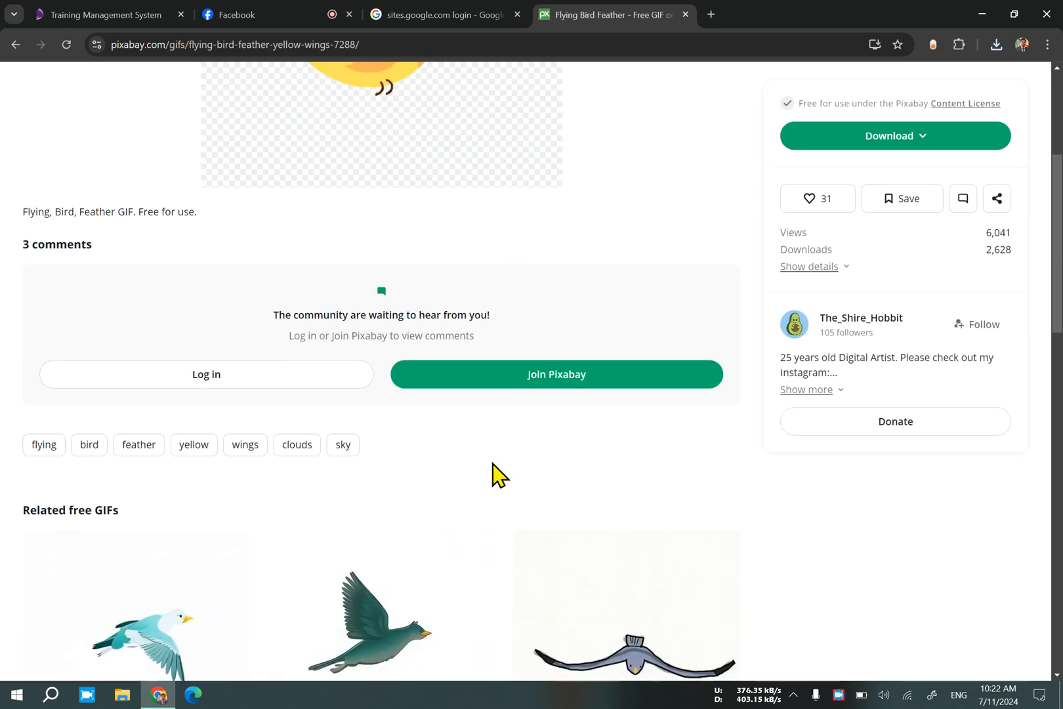
scroll(499, 474, up, 4)
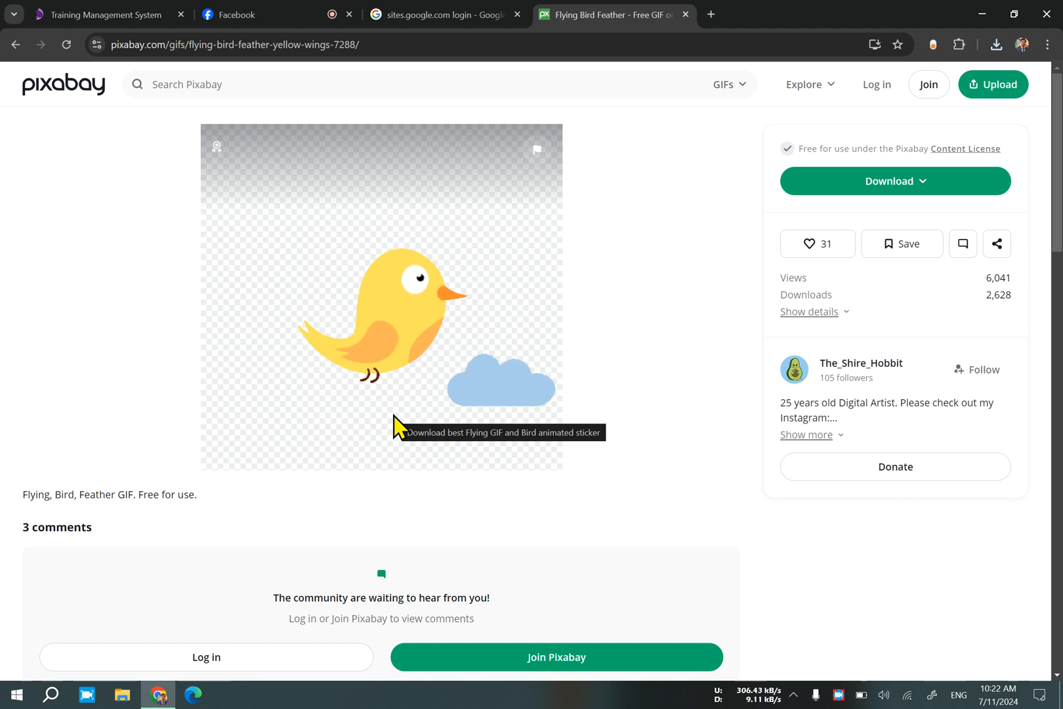
click(246, 13)
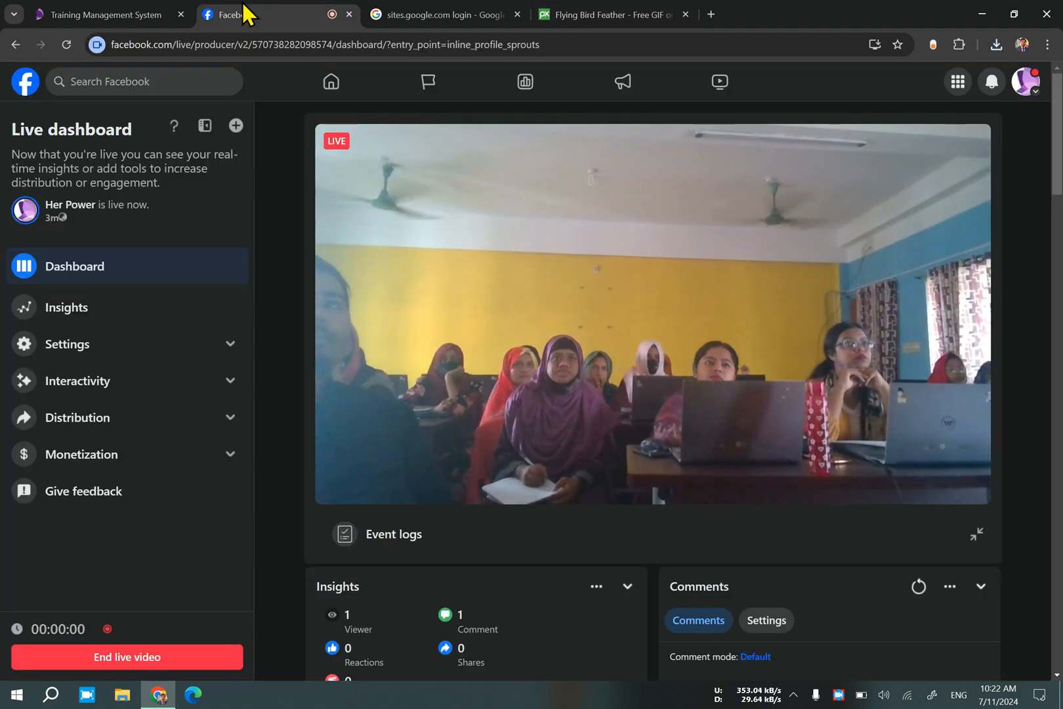
click(459, 13)
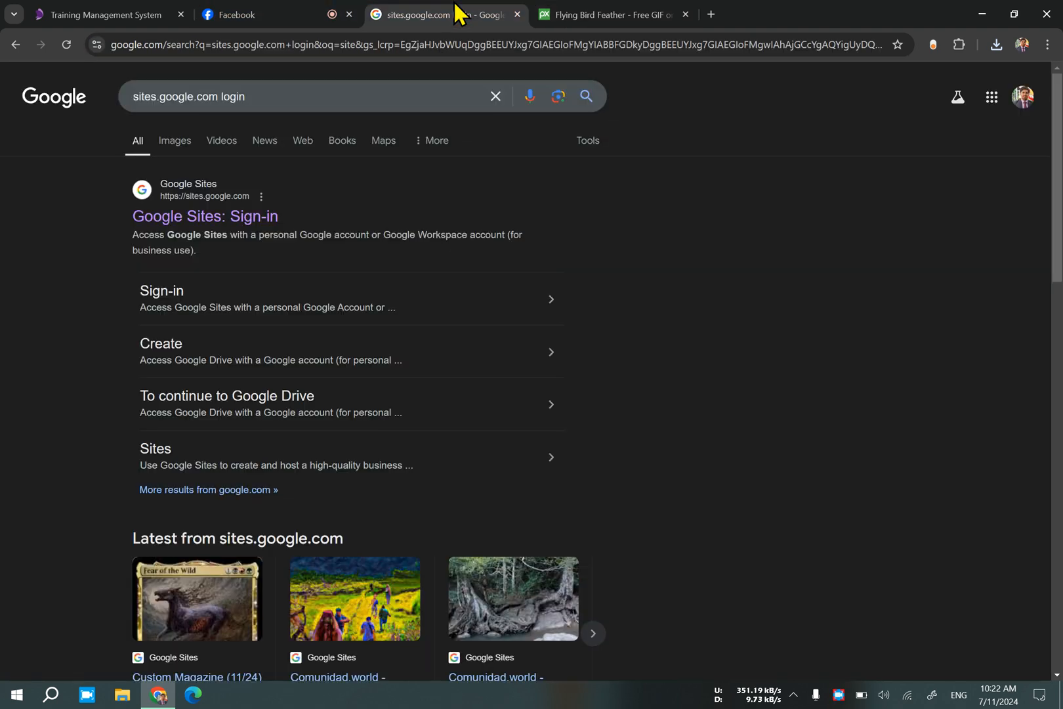
click(633, 14)
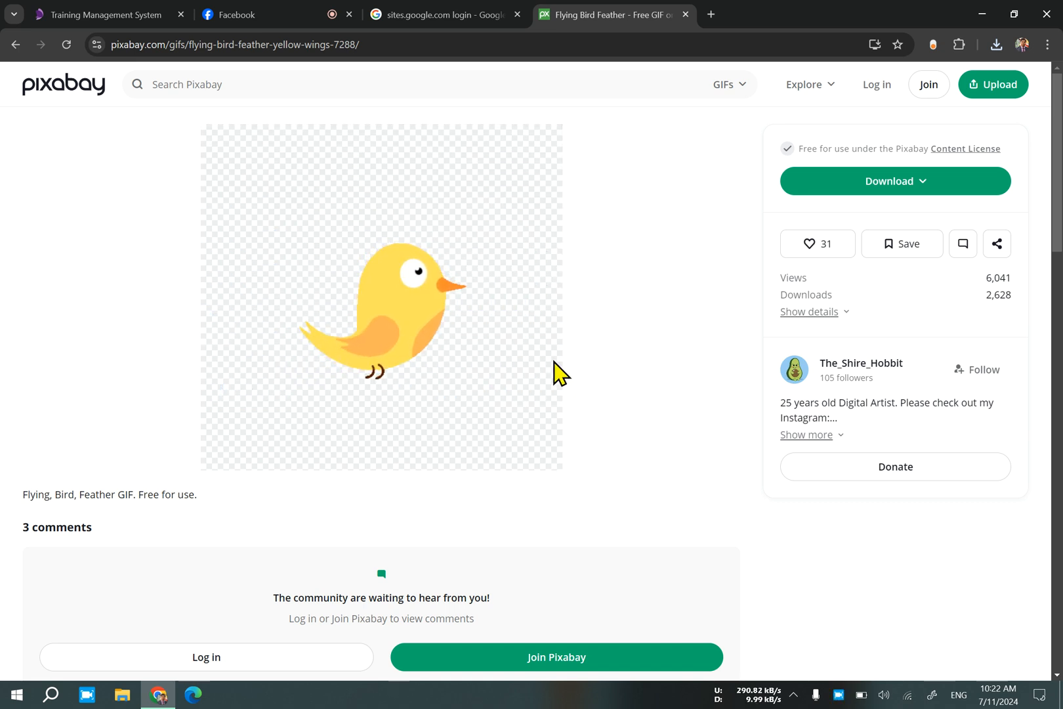
Download the yellow flying bird GIF at 256×245 and dismiss the thank-you message.
click(869, 187)
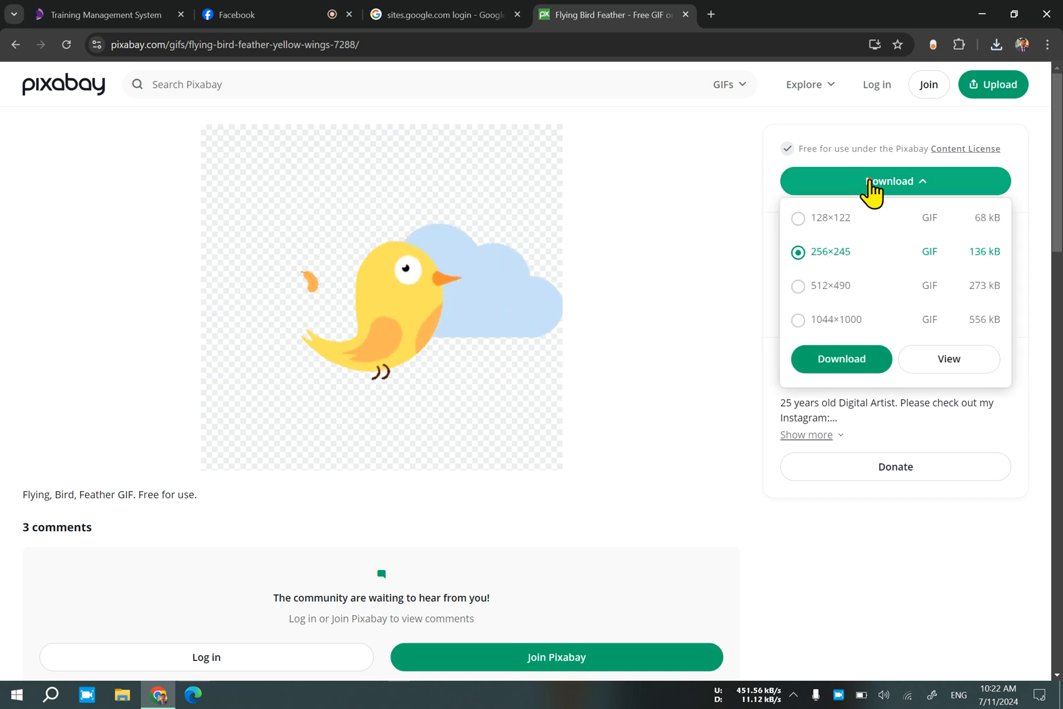
click(853, 363)
scroll(676, 486, down, 6)
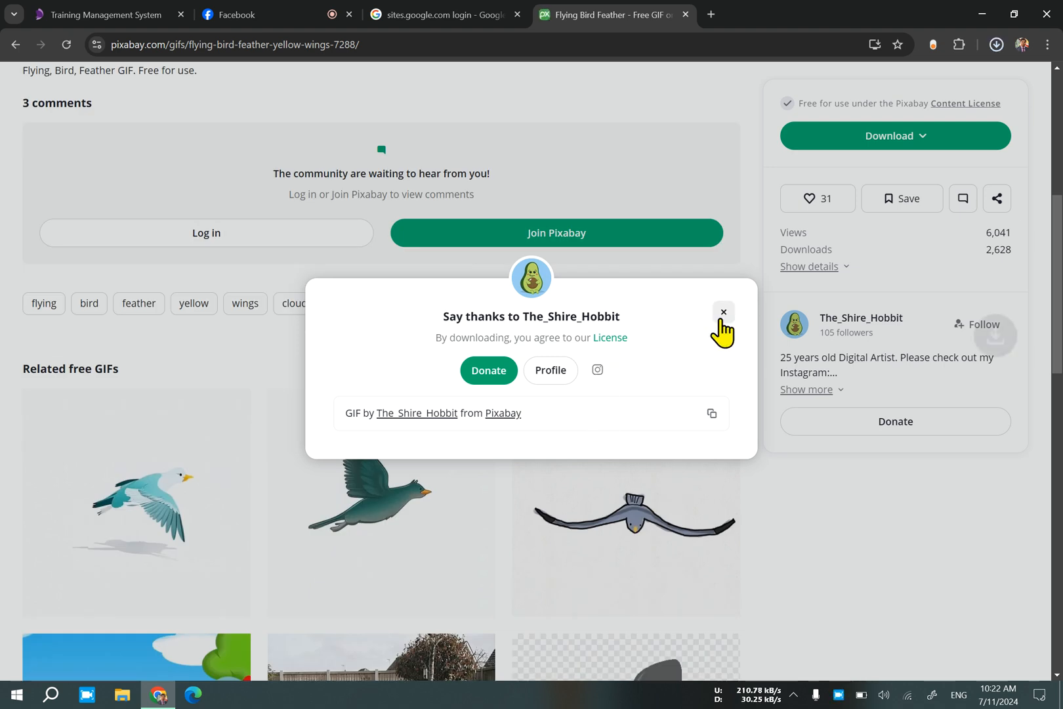
click(723, 312)
Go back from the bird's related GIFs to the main gallery and open the full GIF listing through Discover more.
scroll(484, 492, down, 3)
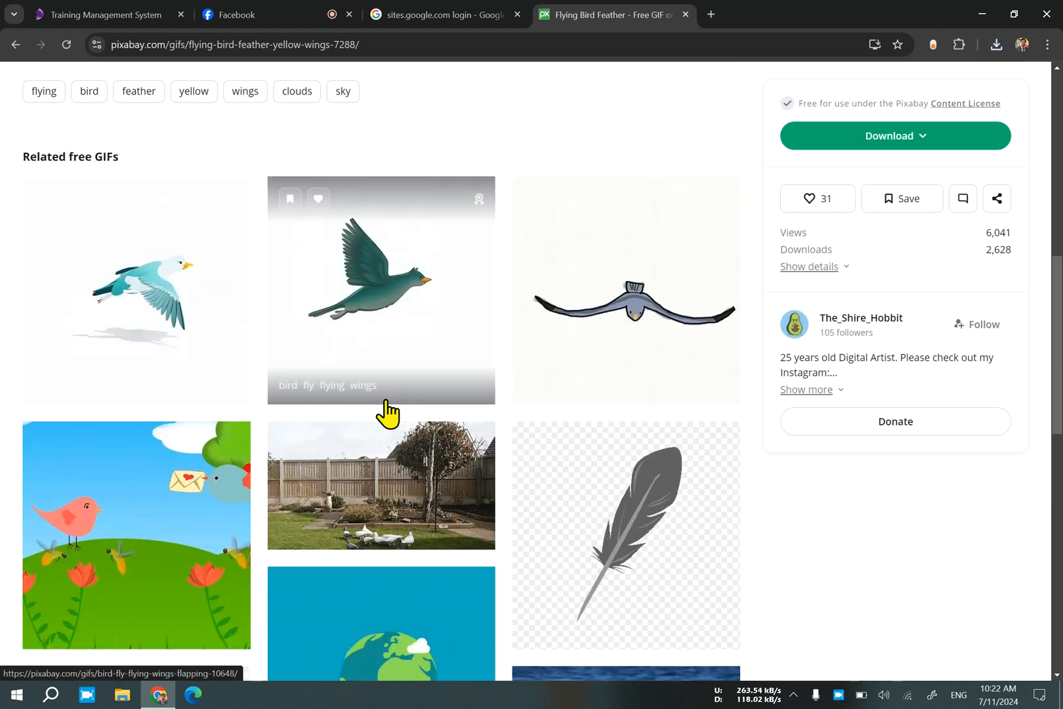
scroll(156, 489, down, 7)
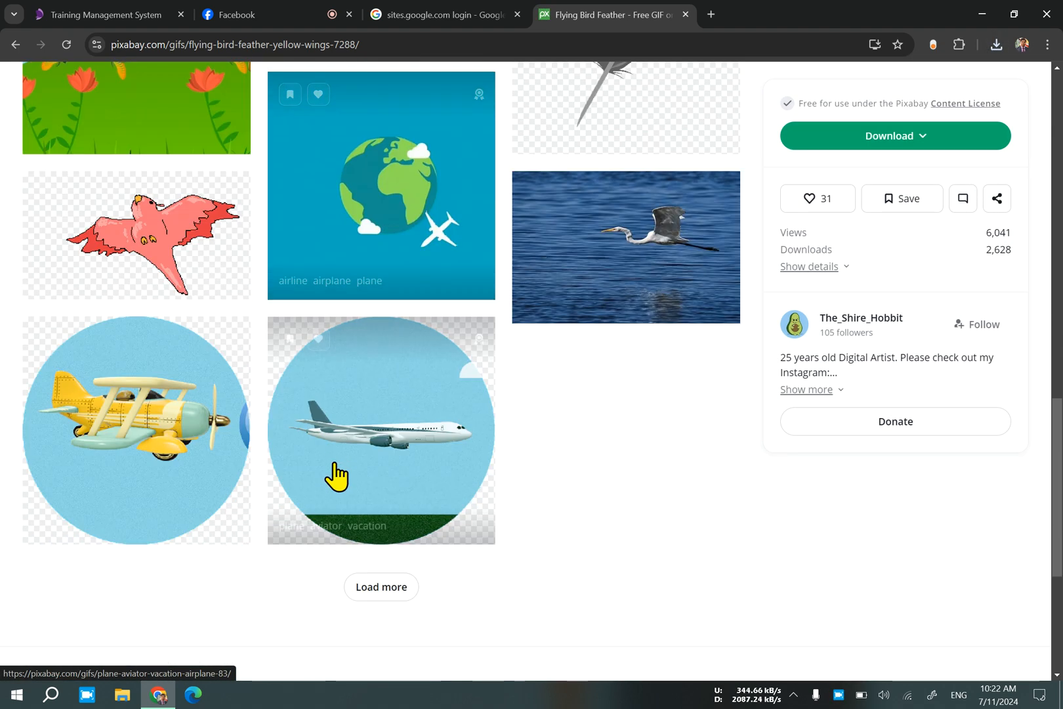
click(16, 45)
scroll(399, 396, down, 9)
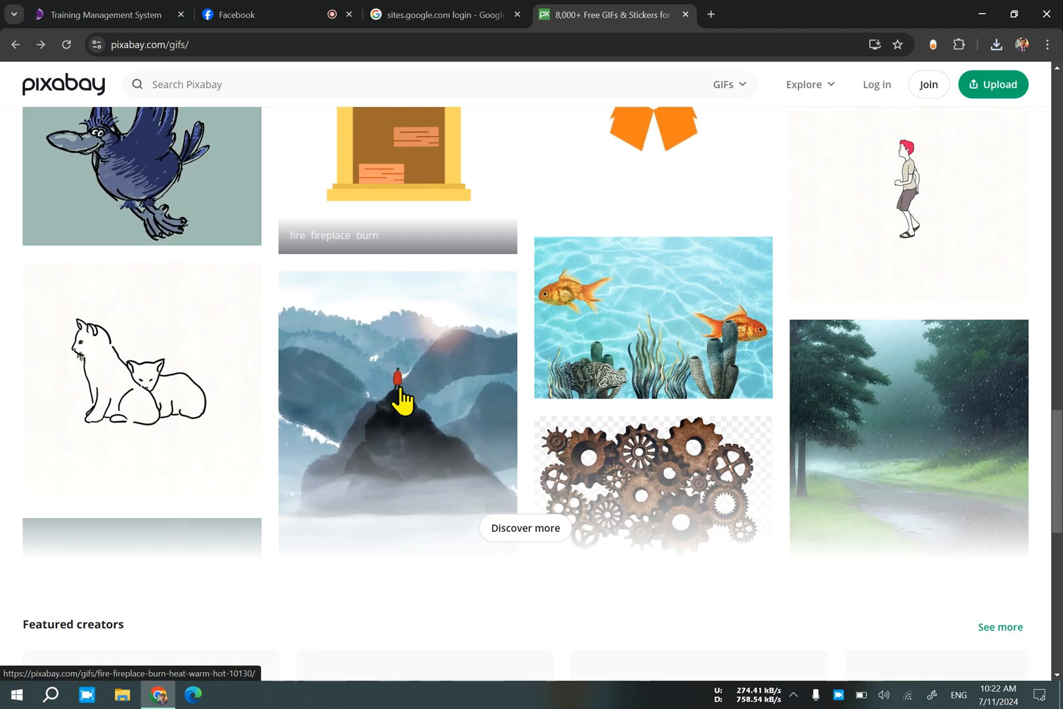
scroll(402, 399, down, 4)
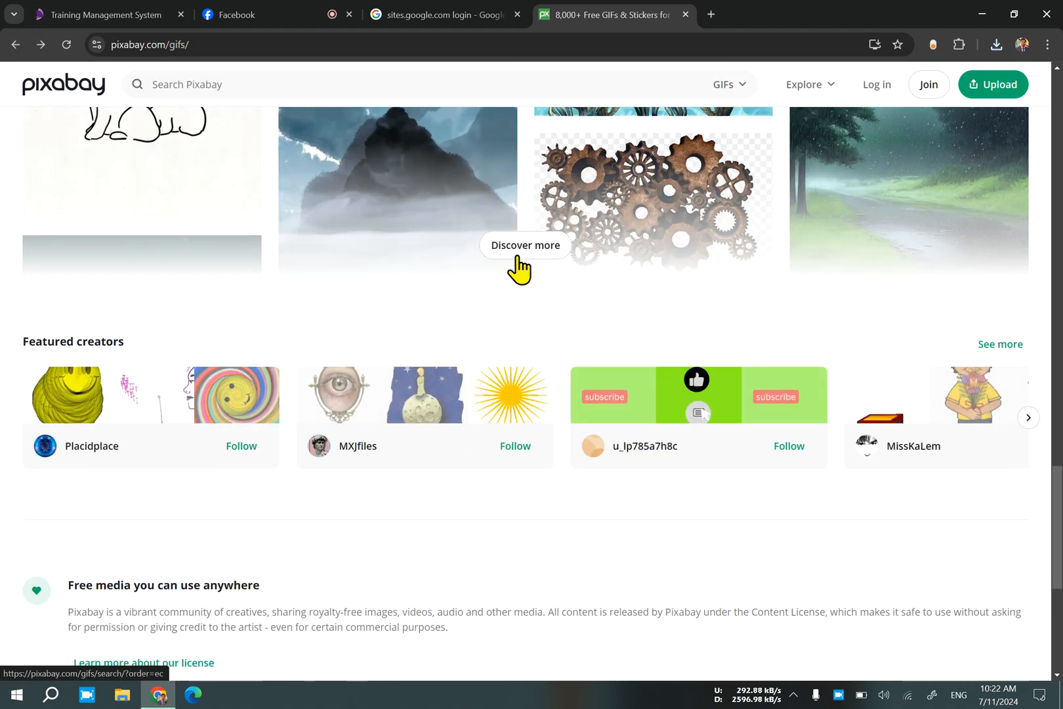
click(517, 259)
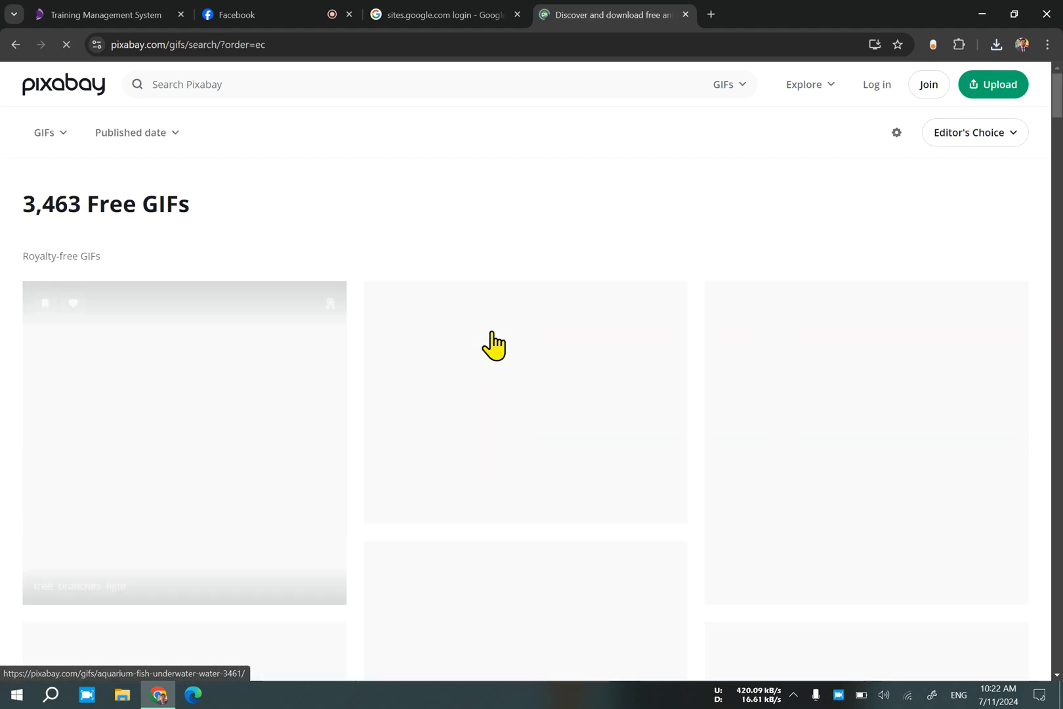
Browse the full GIF listing for the orange sunset wind turbine GIF and open its page.
scroll(451, 360, down, 2)
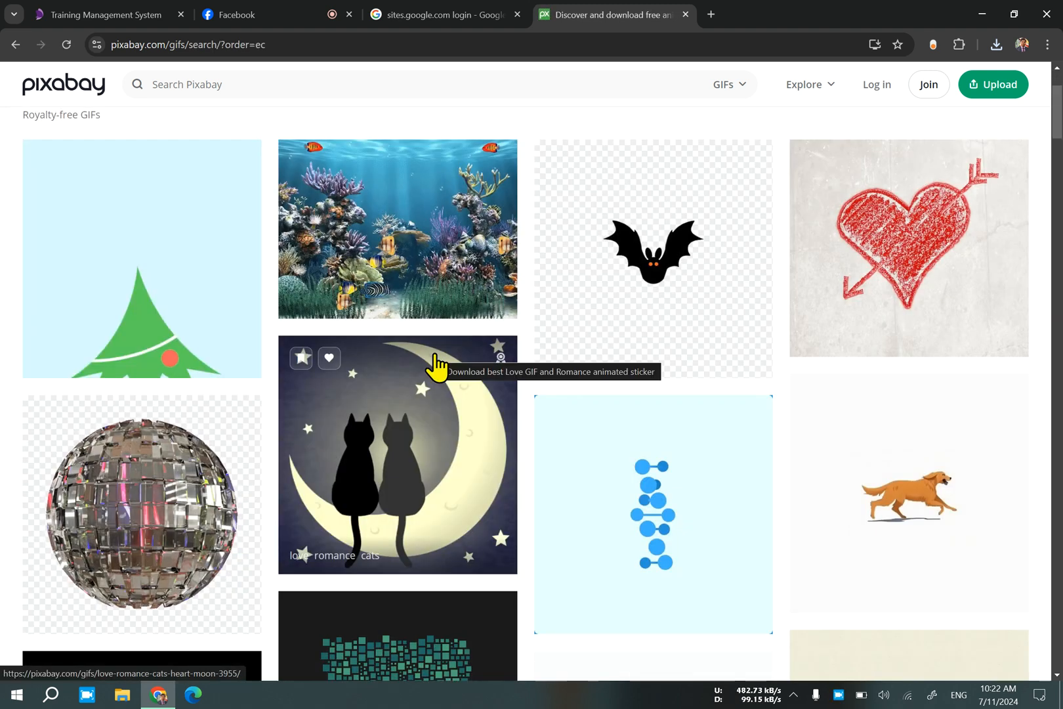
scroll(435, 365, down, 10)
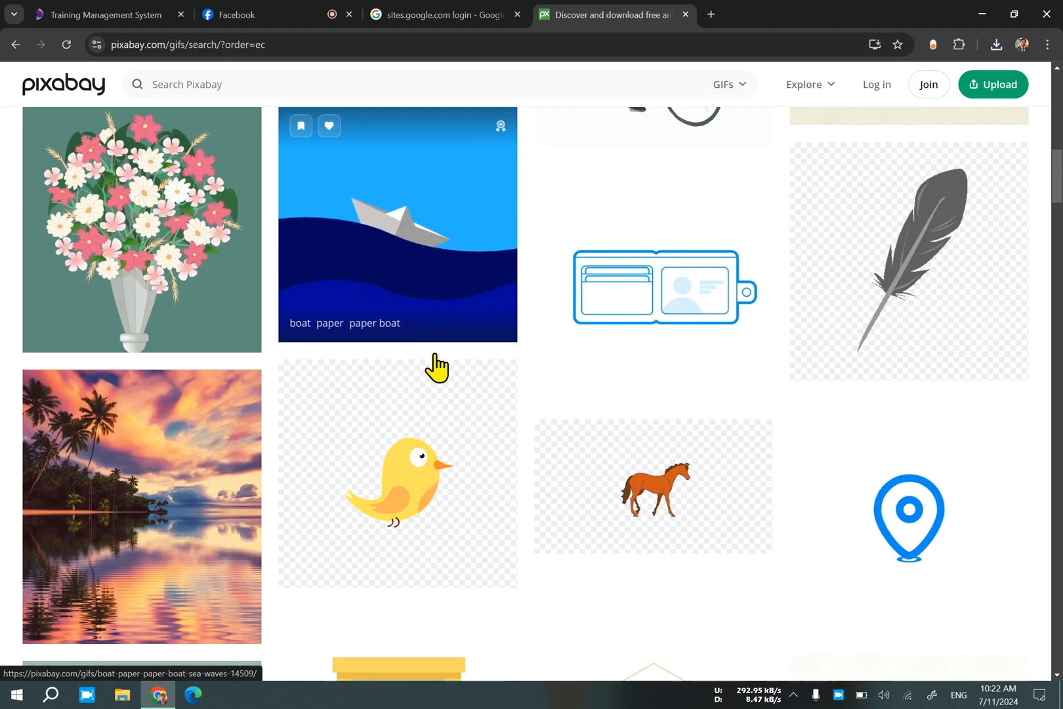
scroll(434, 365, down, 10)
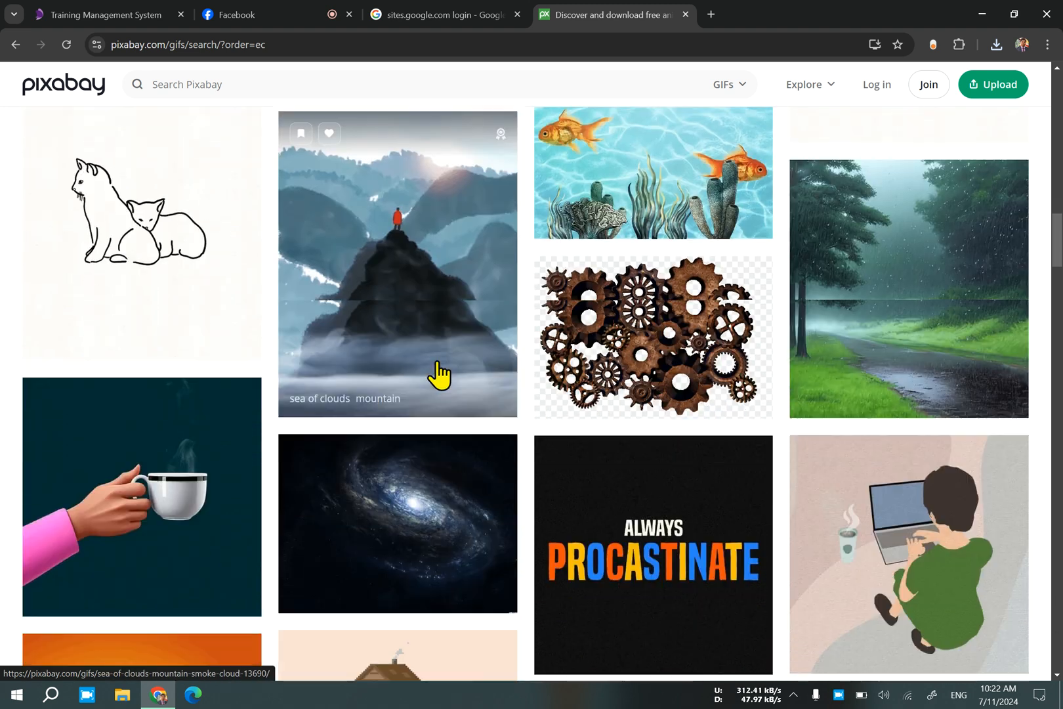
scroll(436, 373, down, 4)
scroll(233, 349, up, 1)
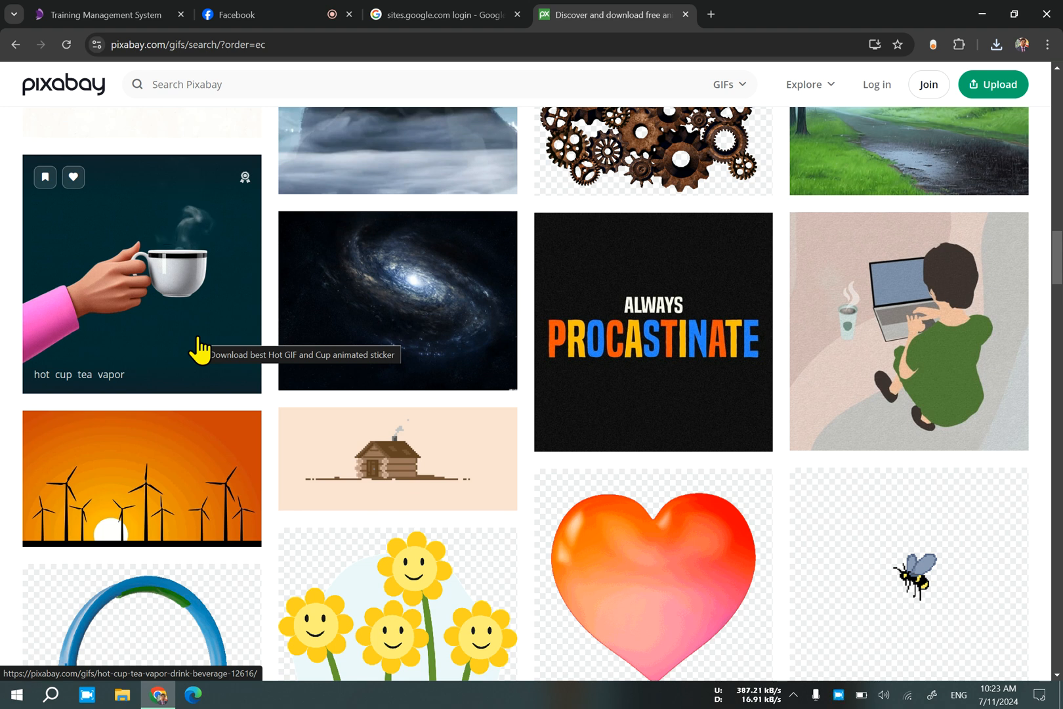
scroll(427, 420, down, 3)
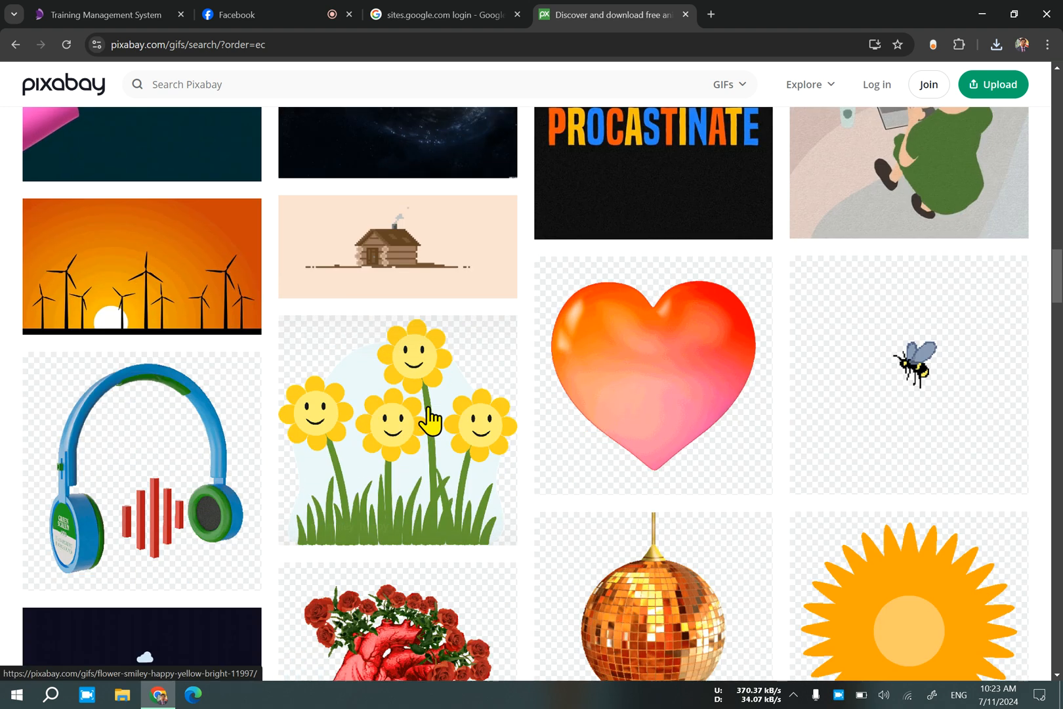
click(176, 299)
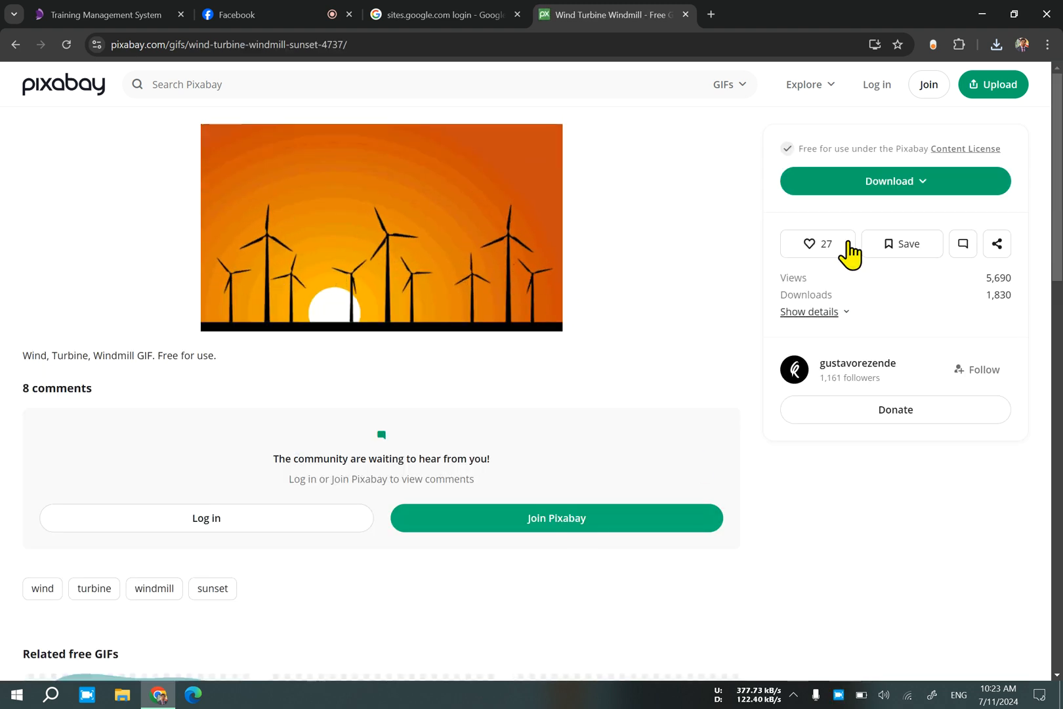
Download the wind turbine GIF and return to the full GIF listing.
click(856, 188)
click(841, 359)
click(15, 45)
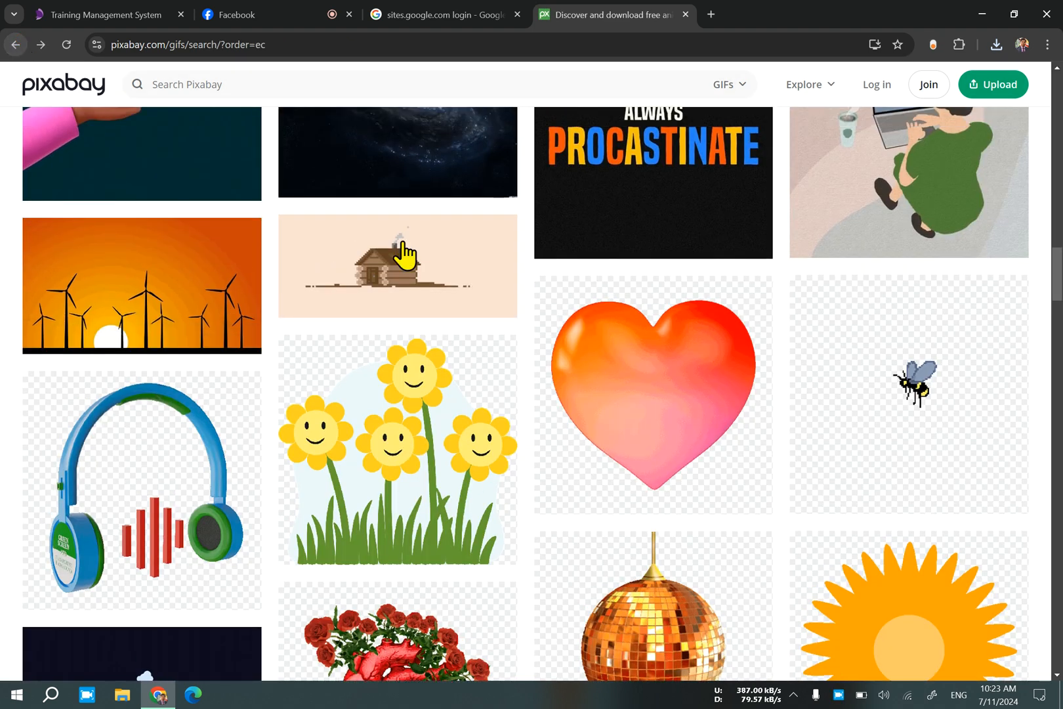
Find the colourful spinning pinwheel GIF further down the listing and open its page.
scroll(510, 351, down, 6)
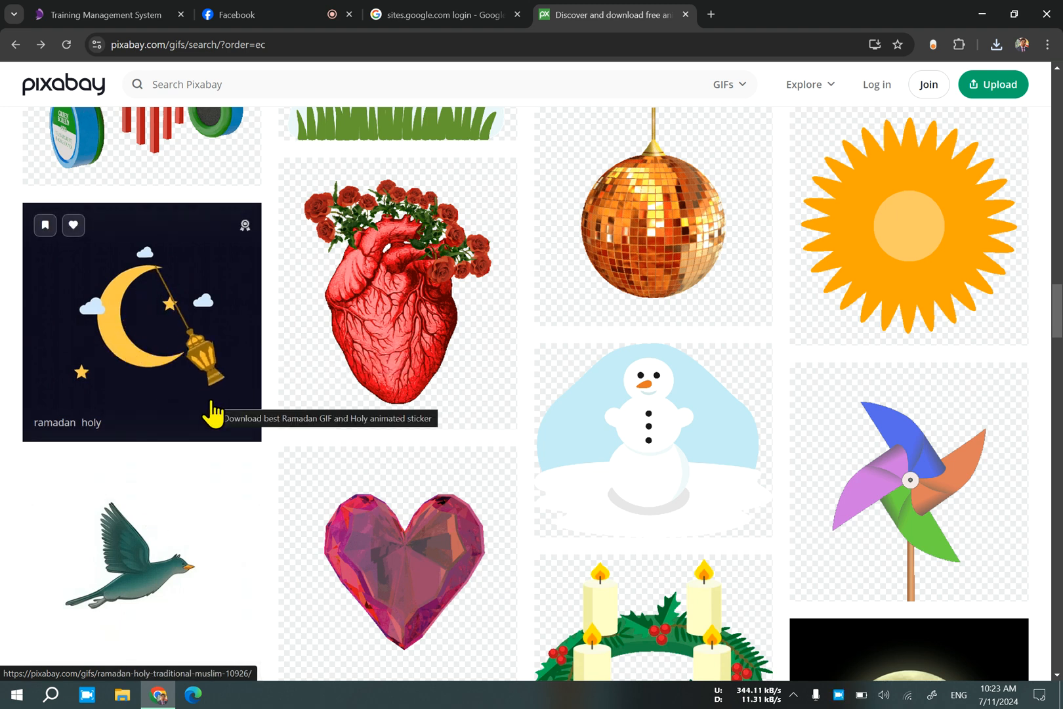
scroll(759, 441, down, 6)
scroll(913, 391, up, 3)
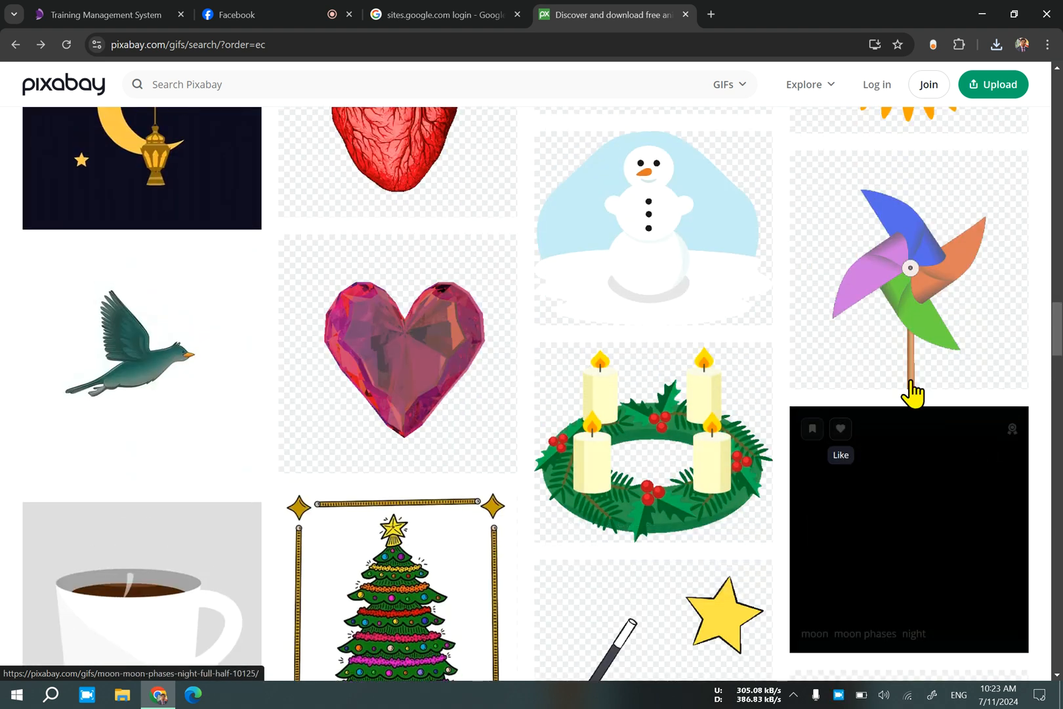
click(943, 344)
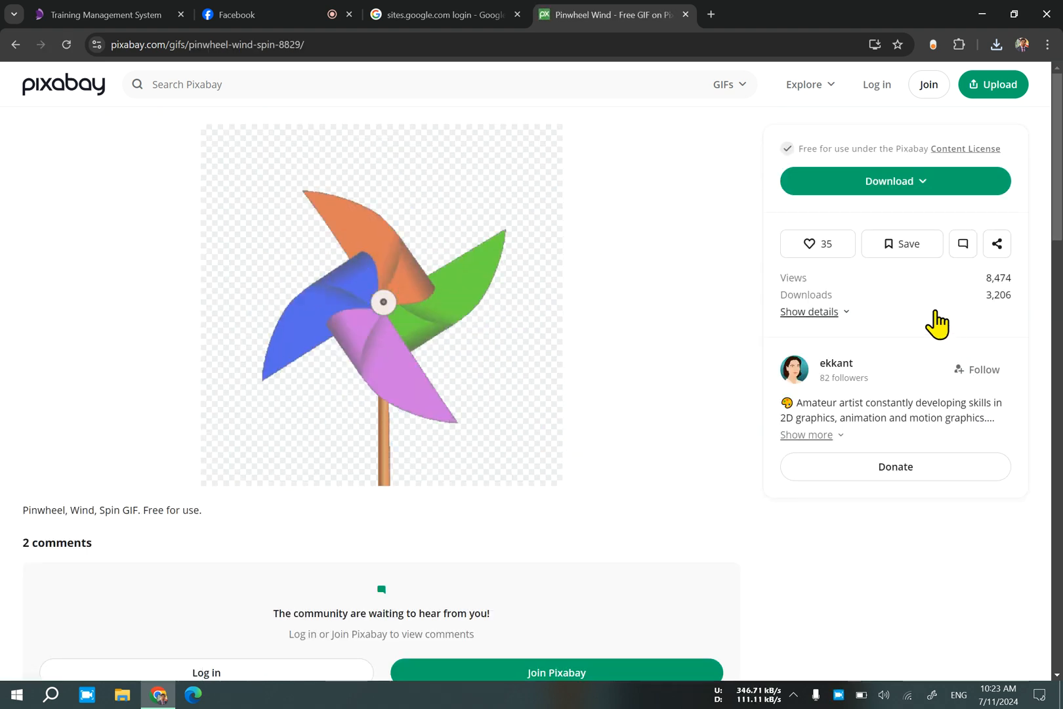
Download the pinwheel GIF at 256×256, dismiss the thank-you message and return to the GIF listing.
click(881, 189)
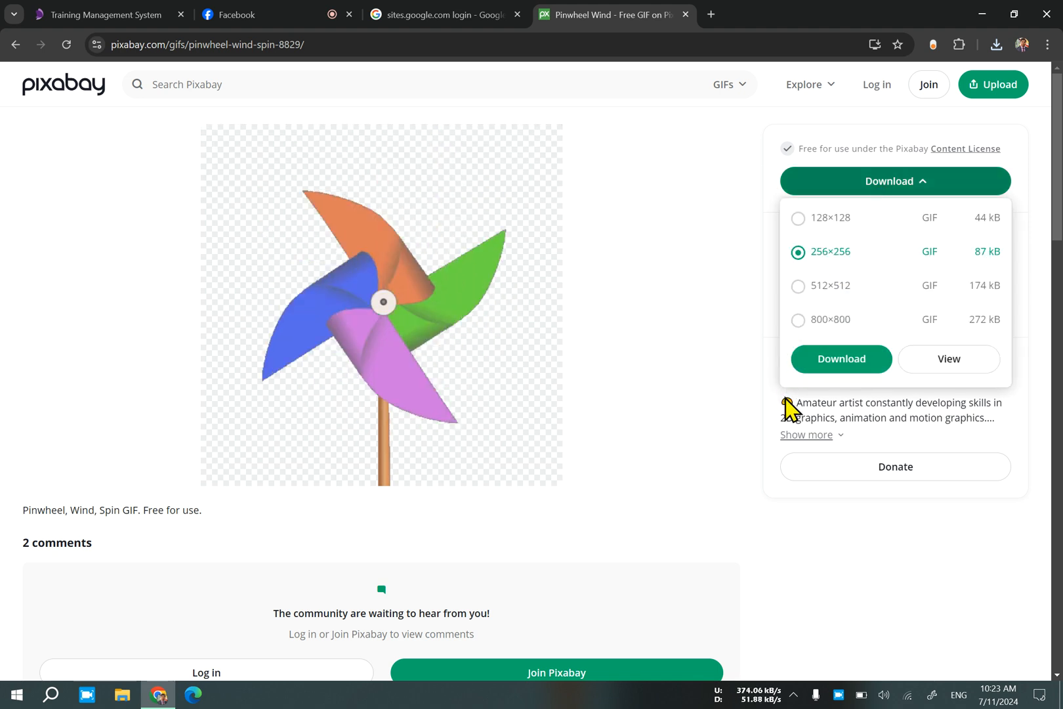
click(828, 360)
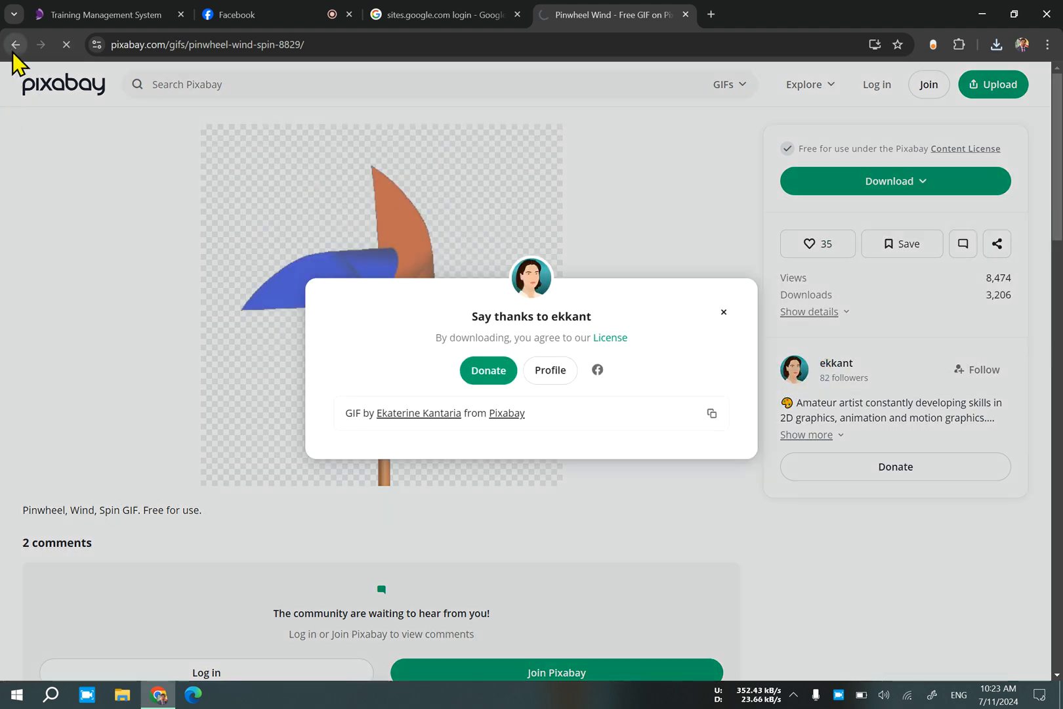
click(722, 314)
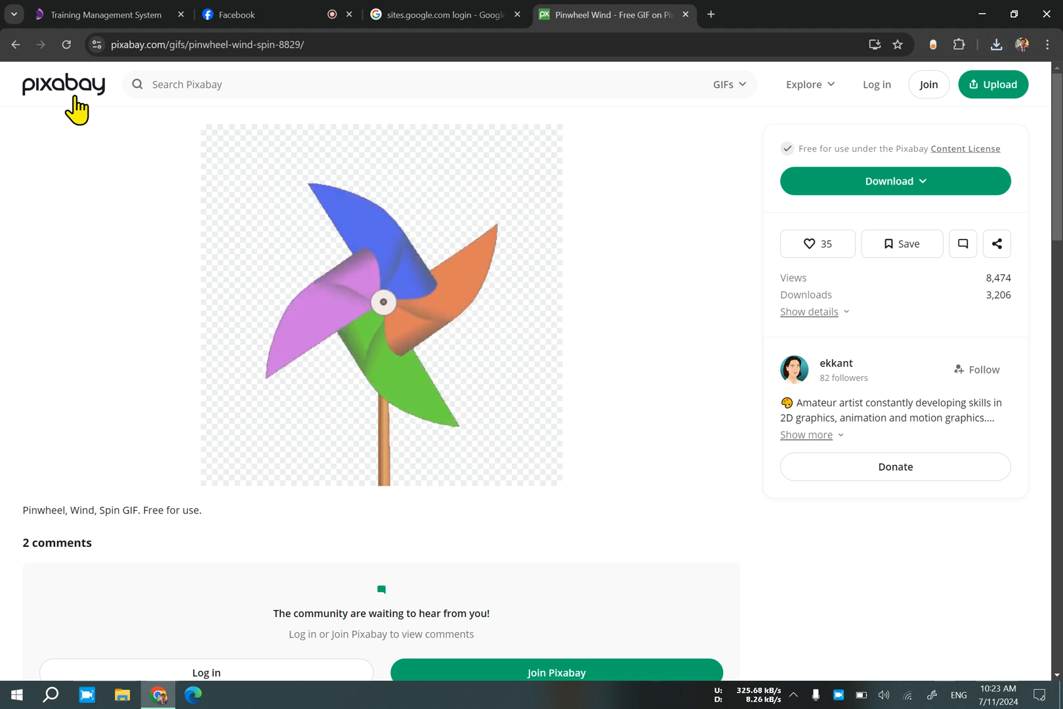
click(16, 45)
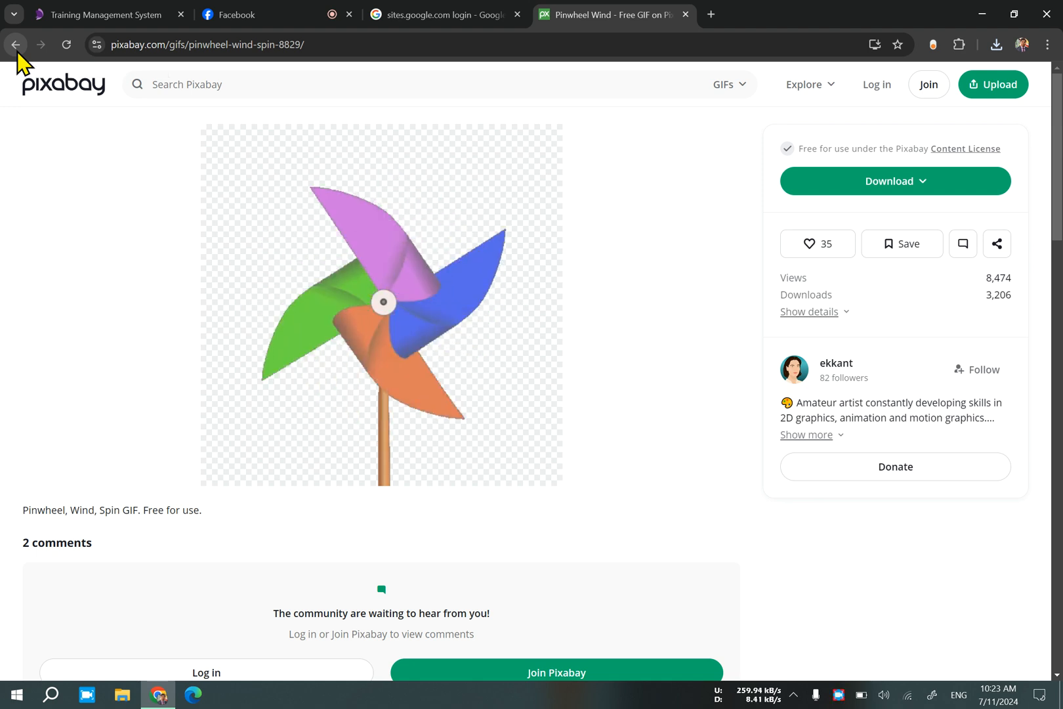
Look through the further animated GIFs in the Editor's Choice listing.
scroll(368, 380, down, 2)
scroll(389, 394, down, 10)
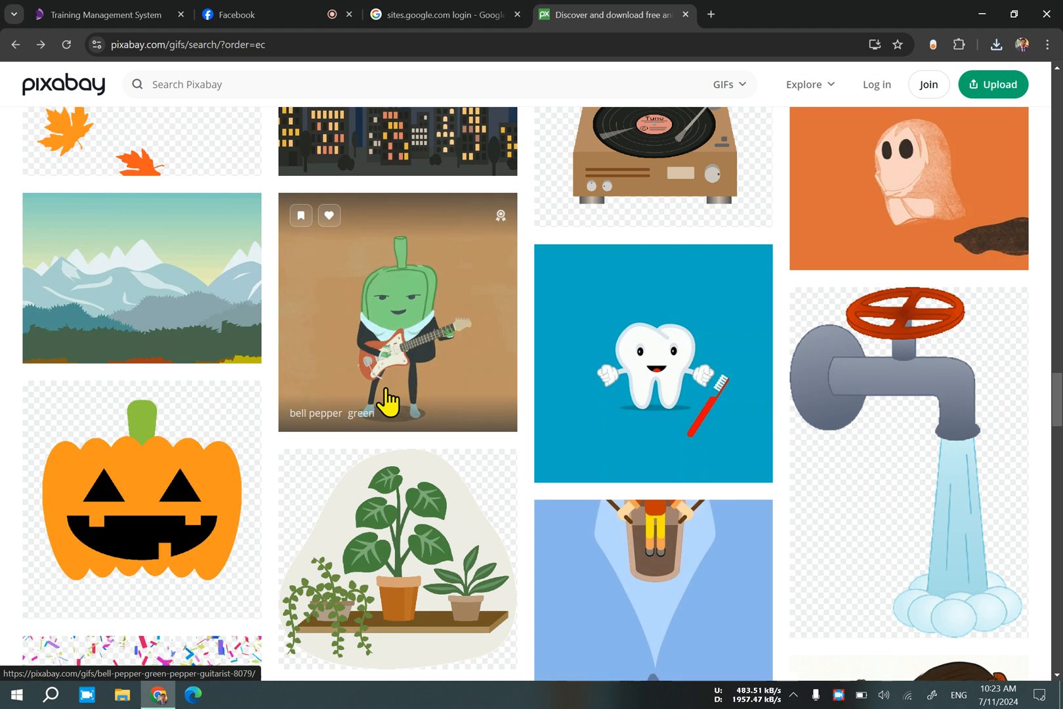
scroll(388, 400, down, 6)
scroll(388, 400, down, 4)
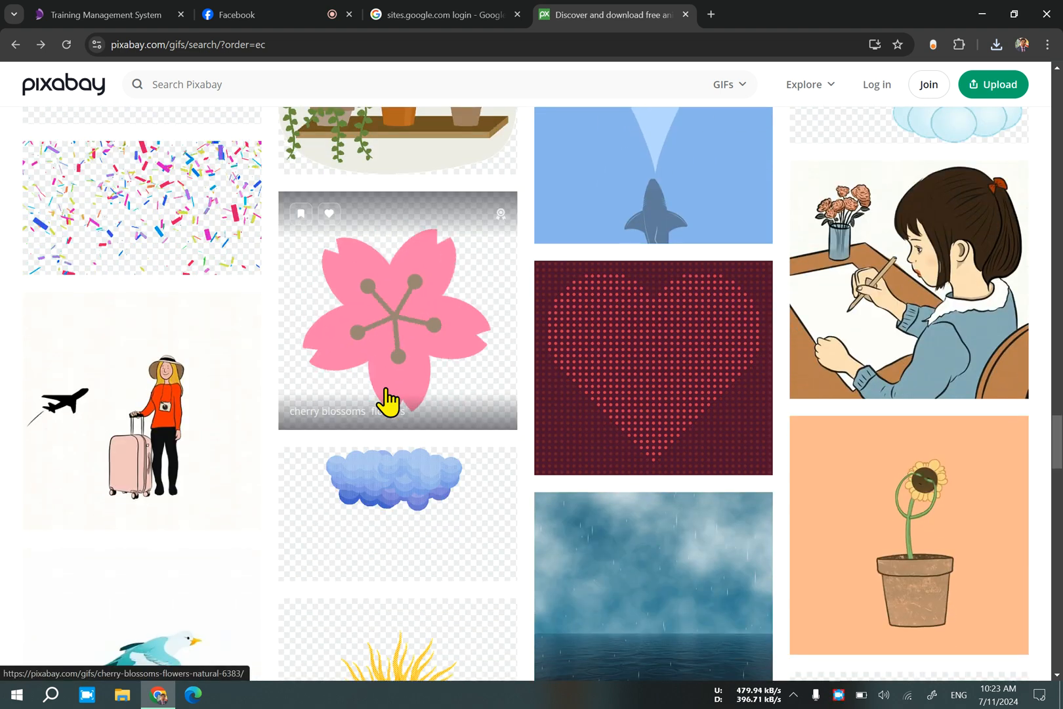
scroll(388, 402, down, 7)
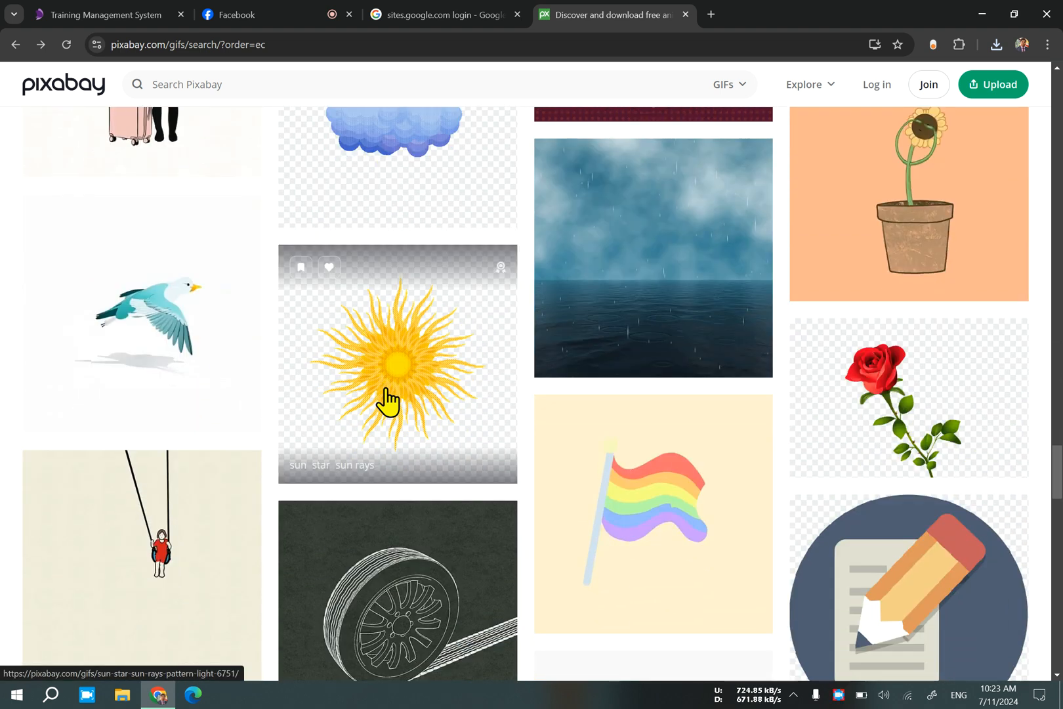
scroll(389, 402, down, 5)
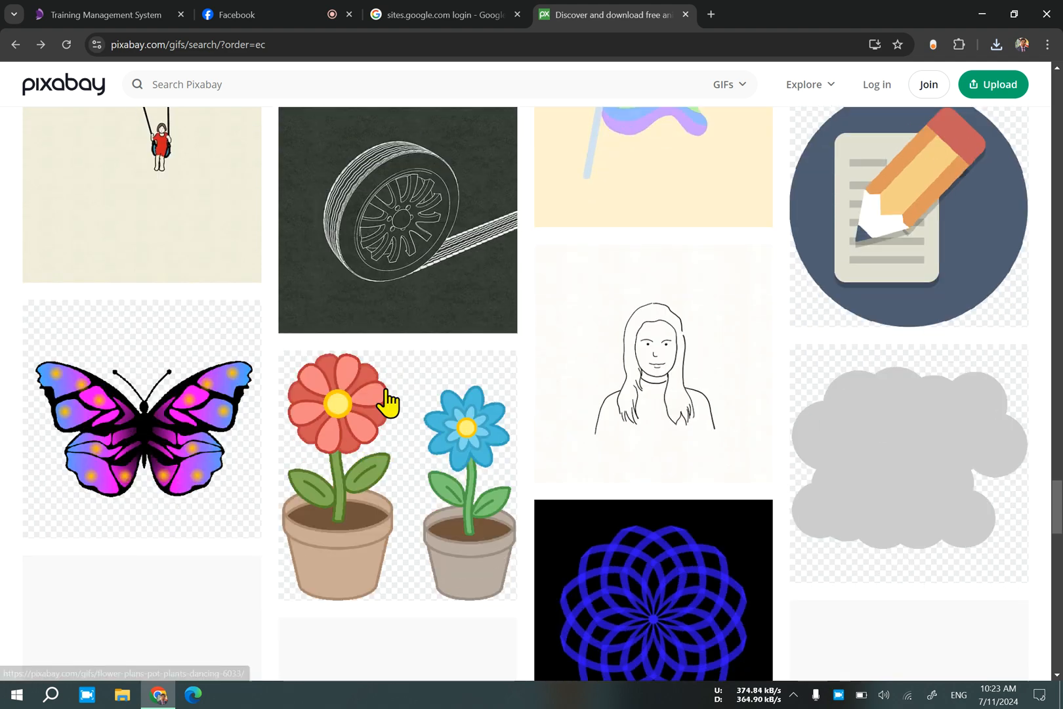
scroll(388, 401, down, 10)
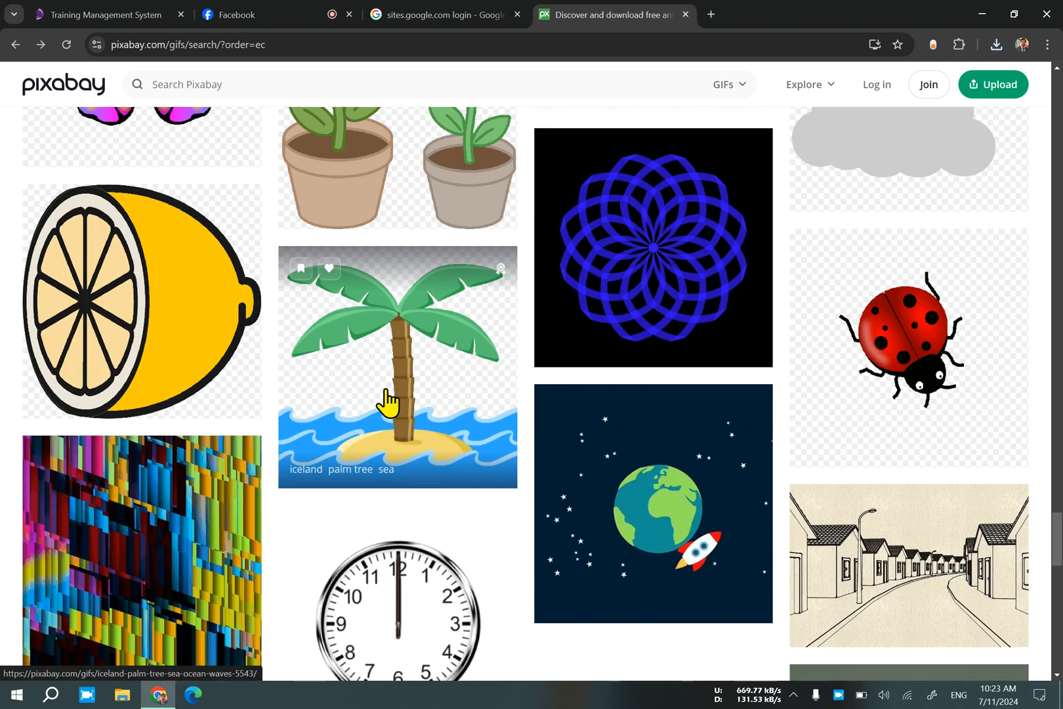
scroll(388, 401, up, 6)
scroll(388, 401, down, 6)
scroll(387, 402, up, 15)
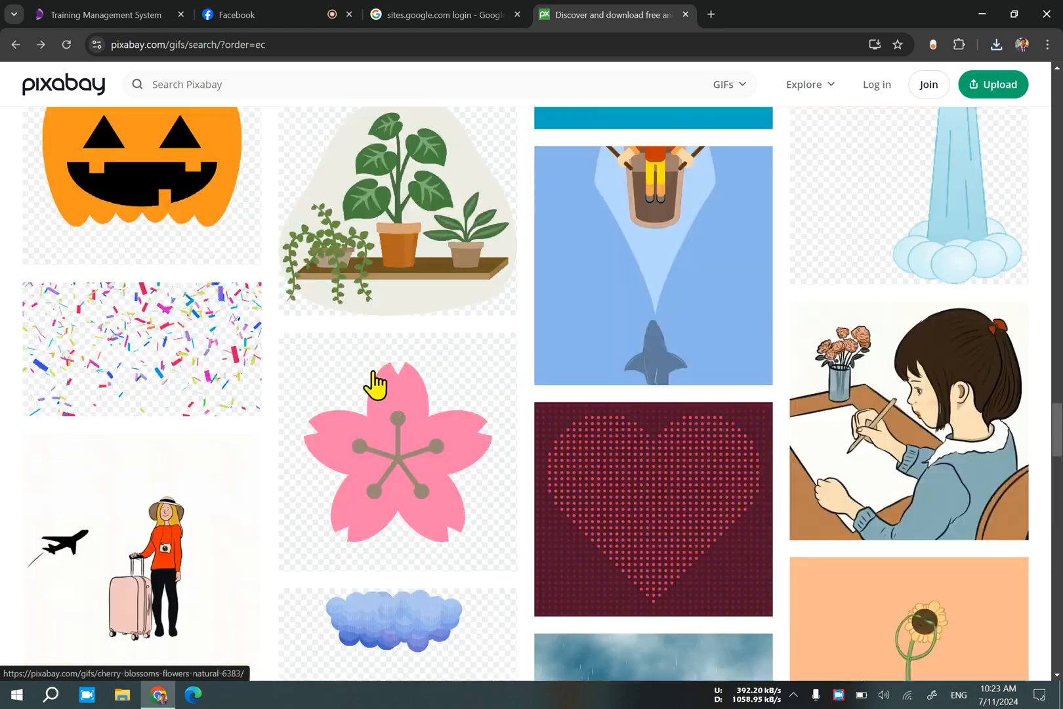
Search the GIFs for "camputer".
click(285, 83)
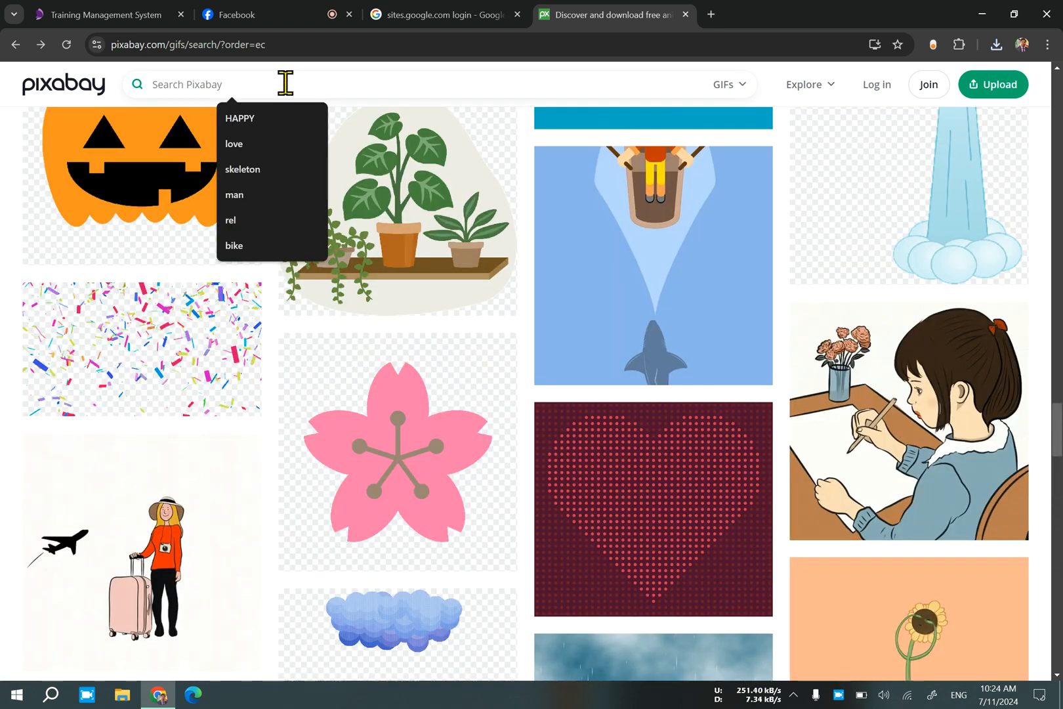
text(ca)
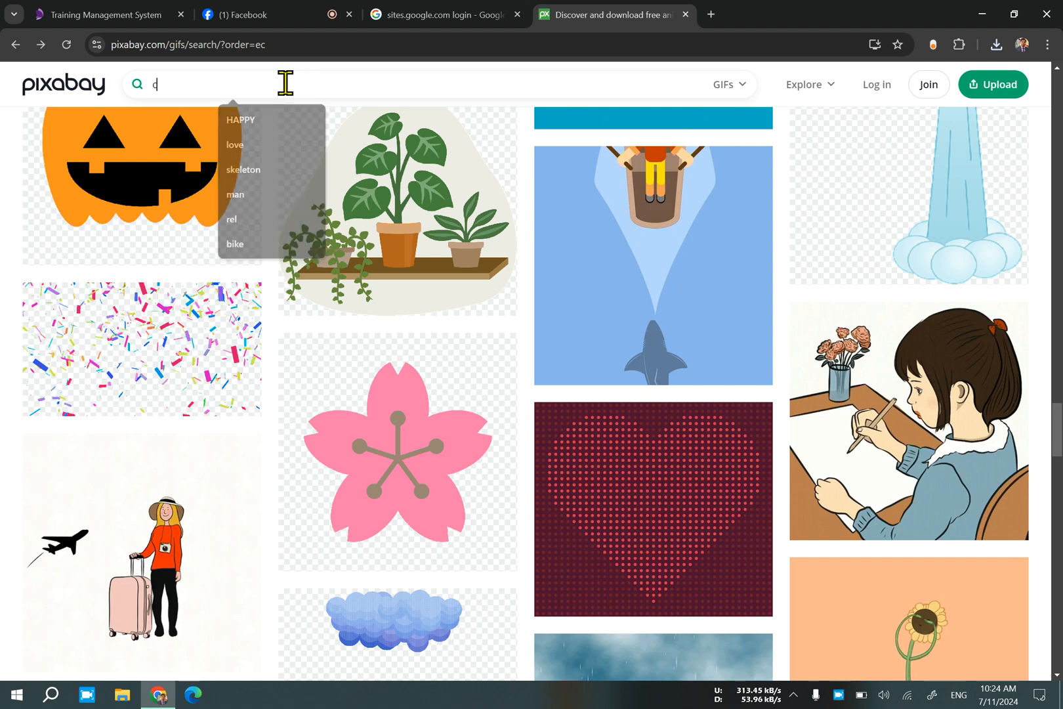
text(mputer)
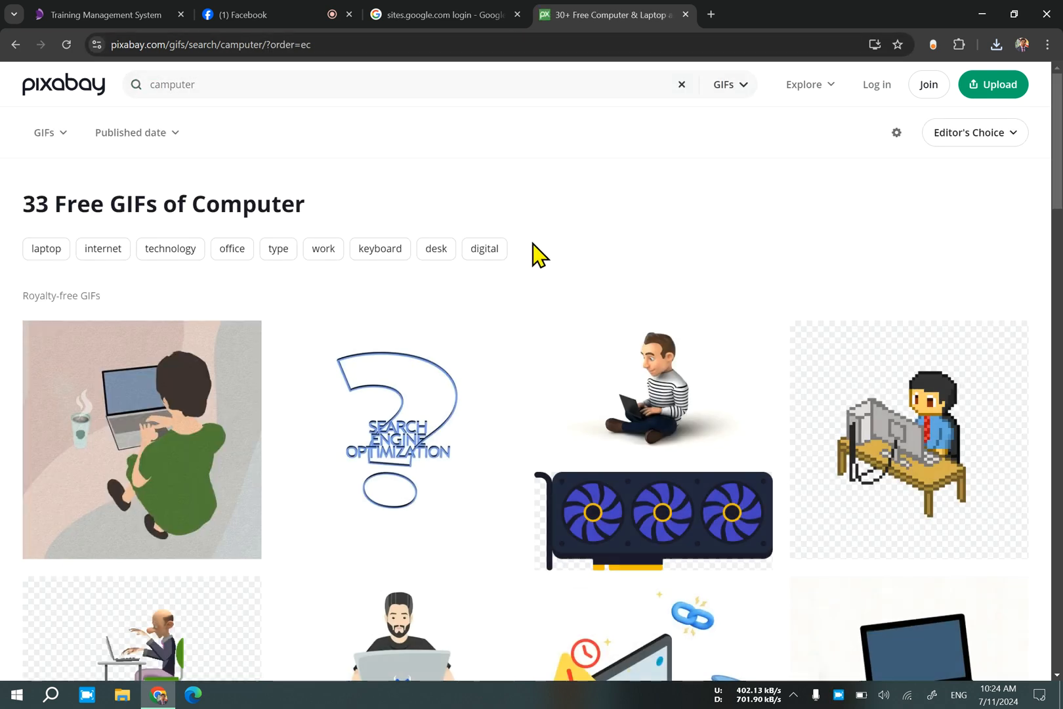
Look through the computer GIF results and open the page of the man in a suit working on a laptop at a desk.
scroll(534, 256, down, 2)
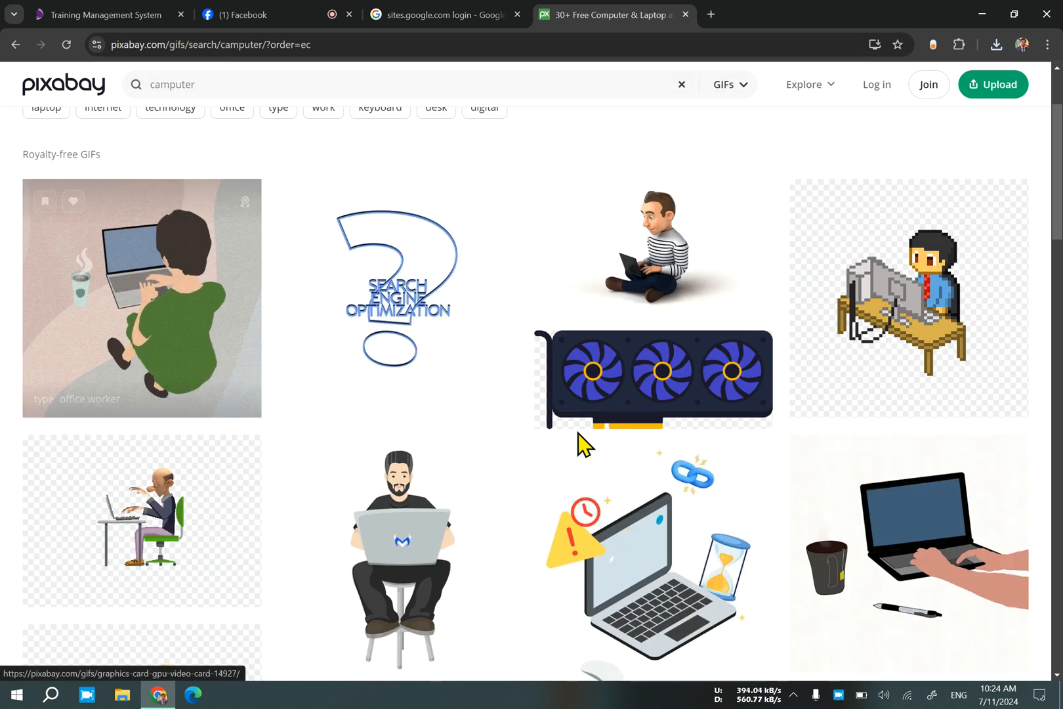
scroll(525, 447, down, 2)
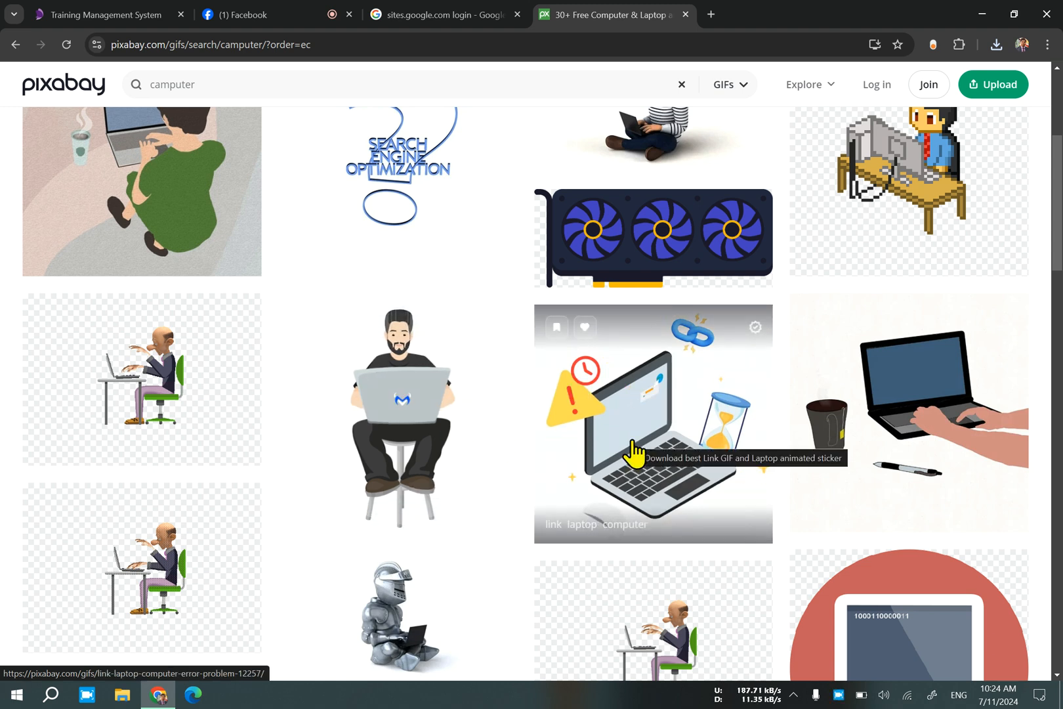
scroll(627, 459, up, 1)
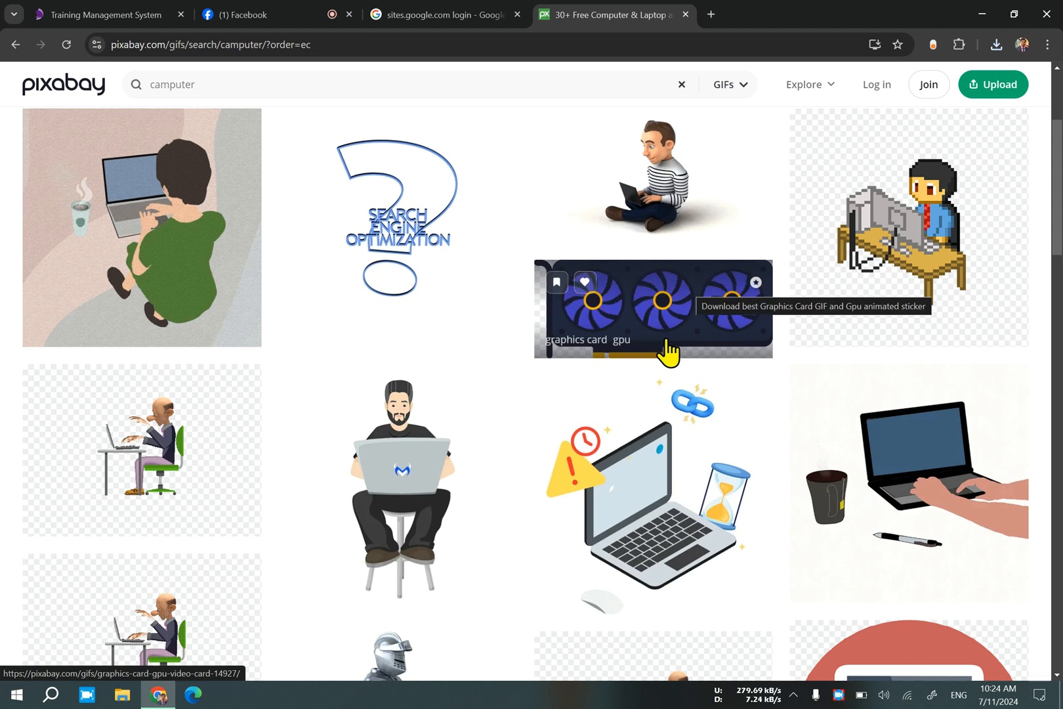
scroll(669, 358, down, 4)
scroll(539, 384, up, 4)
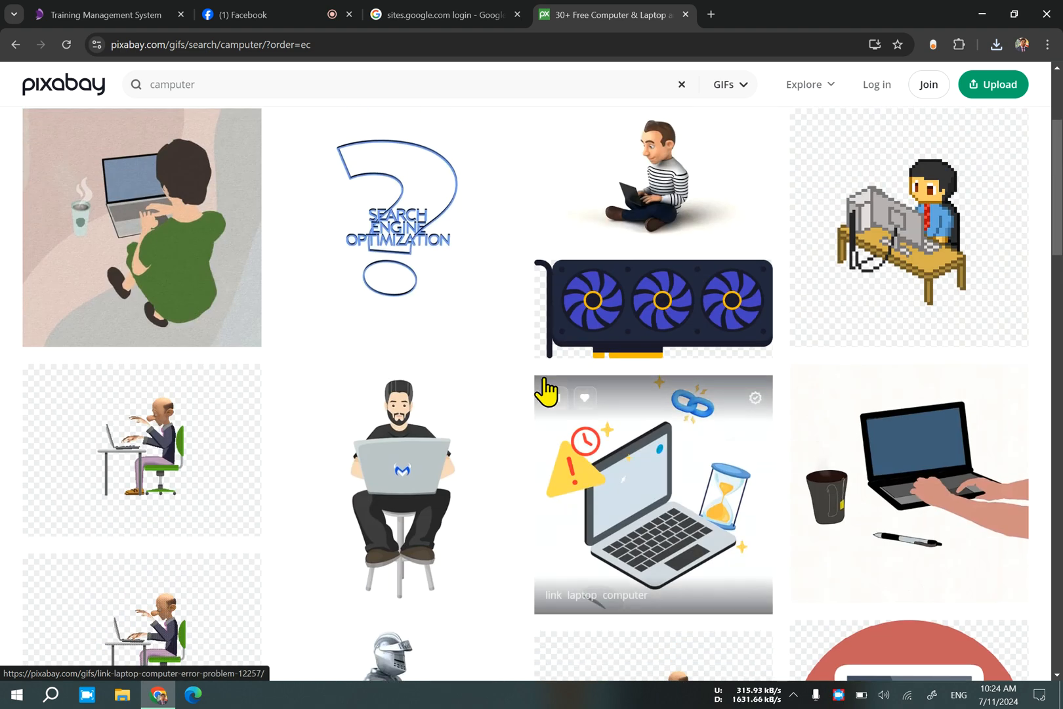
scroll(543, 379, down, 3)
scroll(157, 411, up, 1)
scroll(155, 420, up, 4)
scroll(158, 423, down, 2)
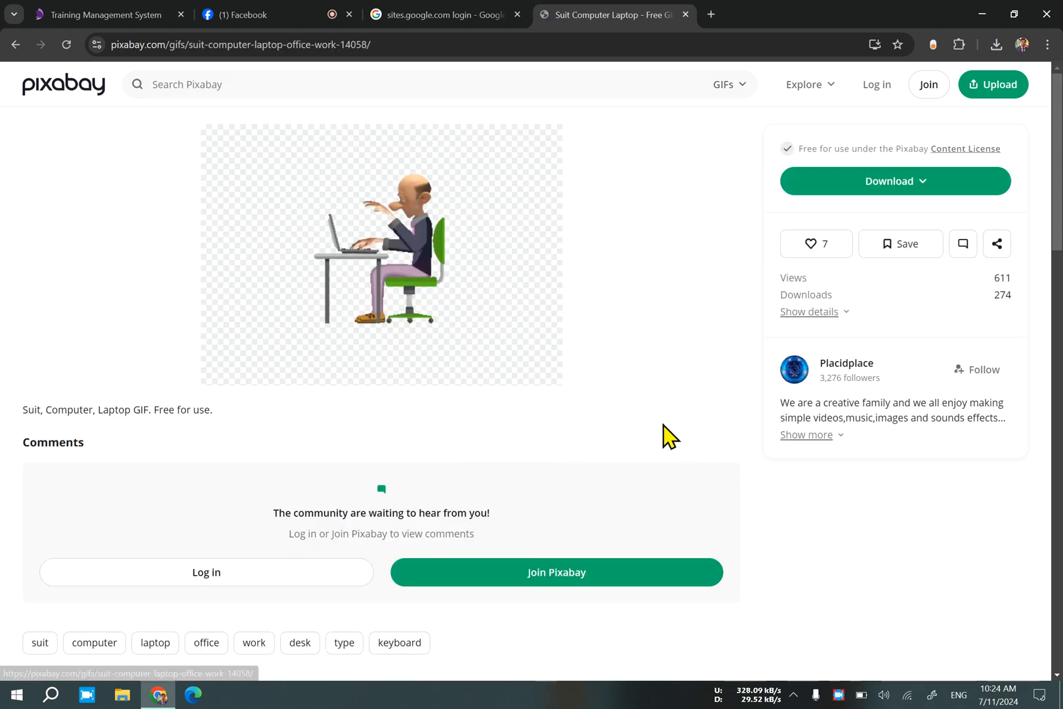
Download the suit and laptop GIF at 256×184 and go back to the computer search results.
click(890, 190)
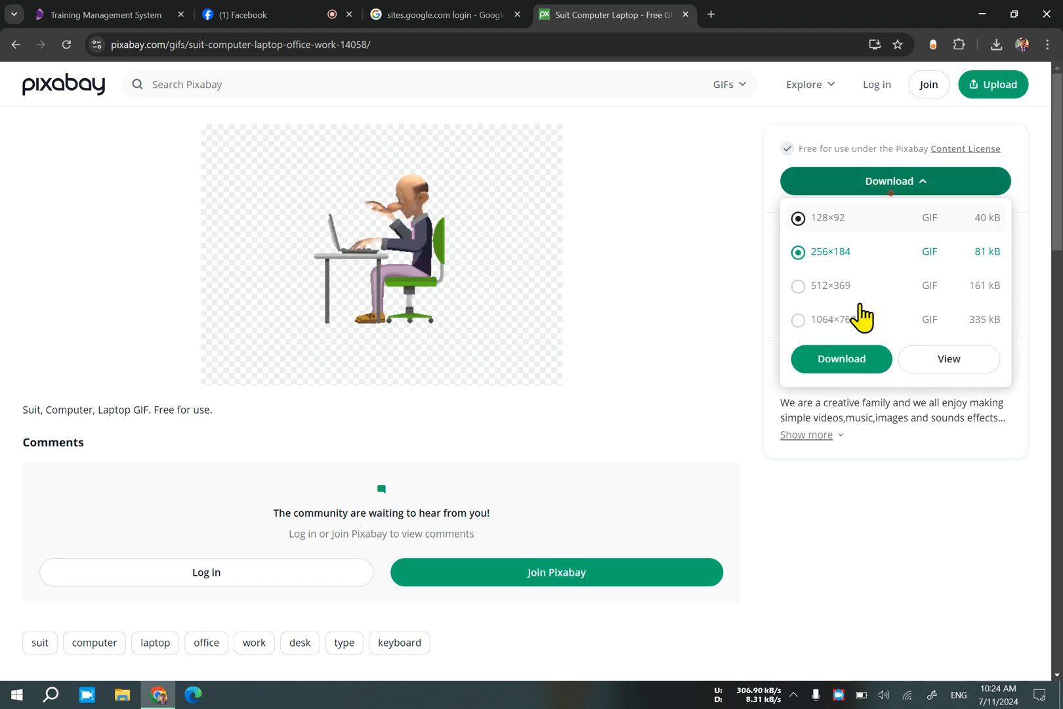
click(855, 358)
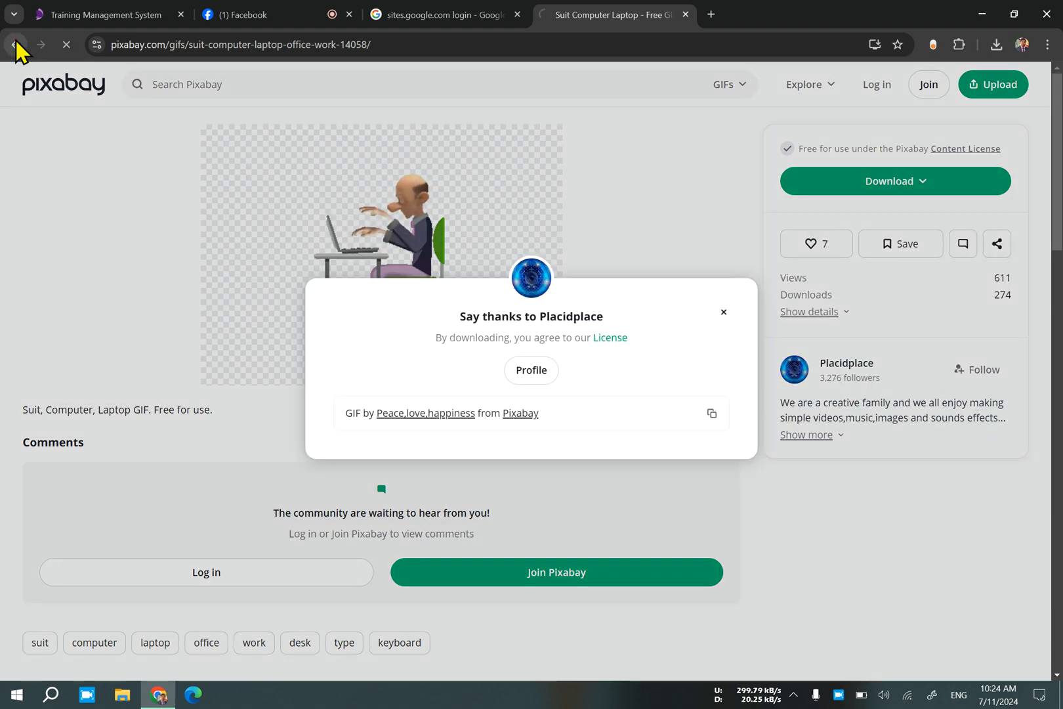
click(16, 44)
Look through the remaining computer GIF results and search the GIFs for "freelancer" instead.
scroll(473, 481, down, 9)
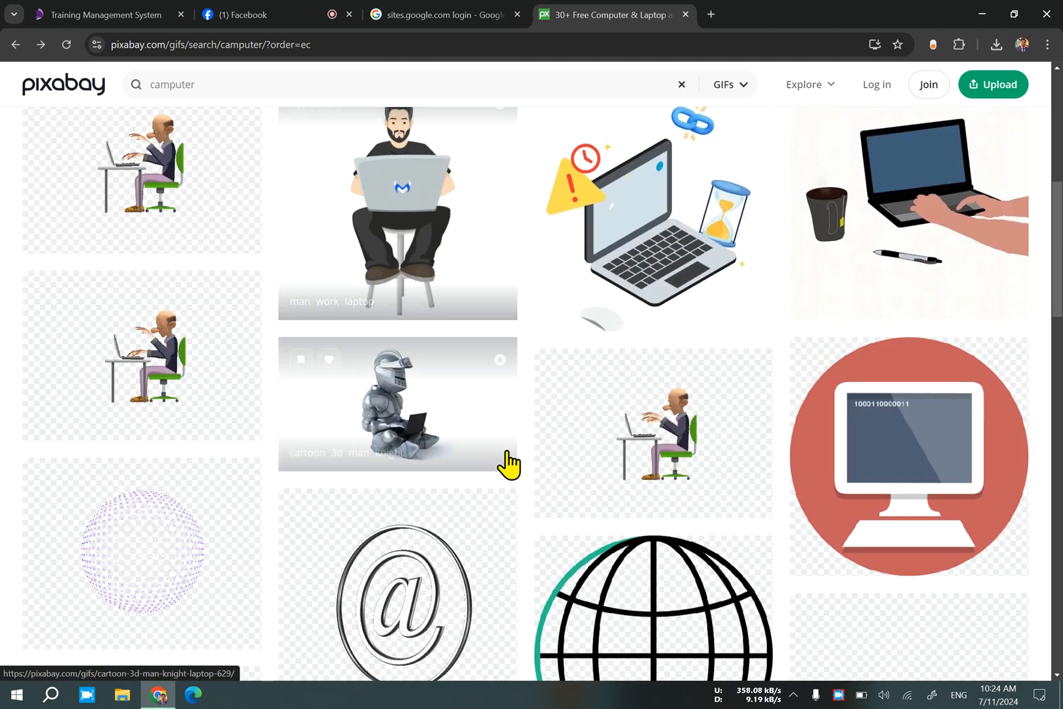
scroll(509, 467, down, 8)
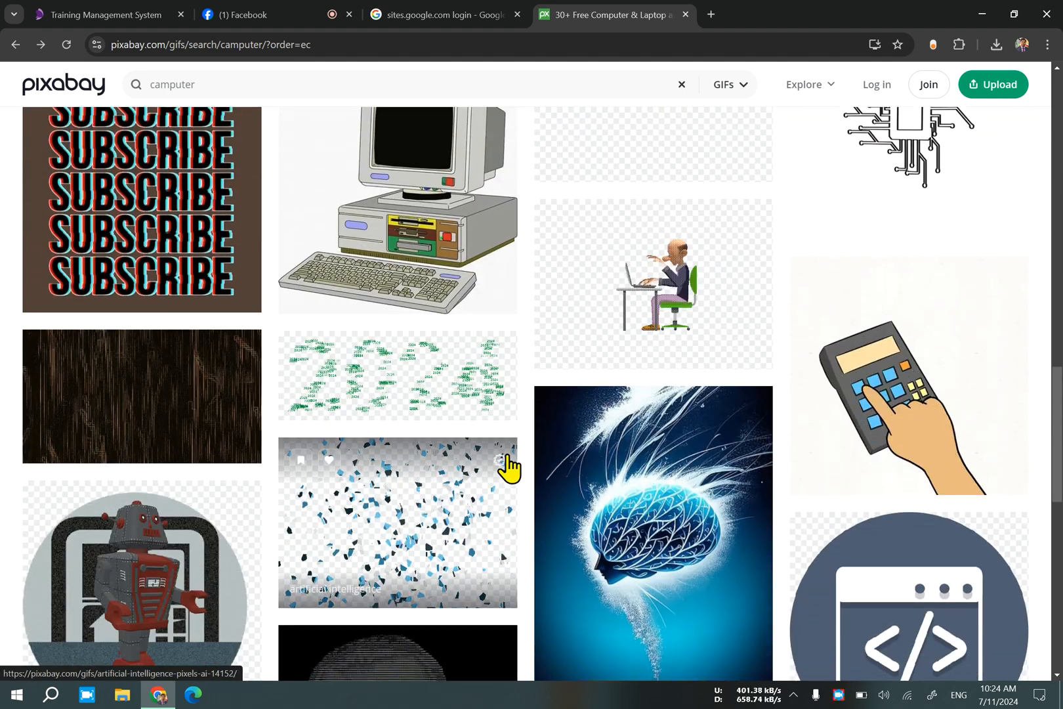
scroll(509, 468, down, 5)
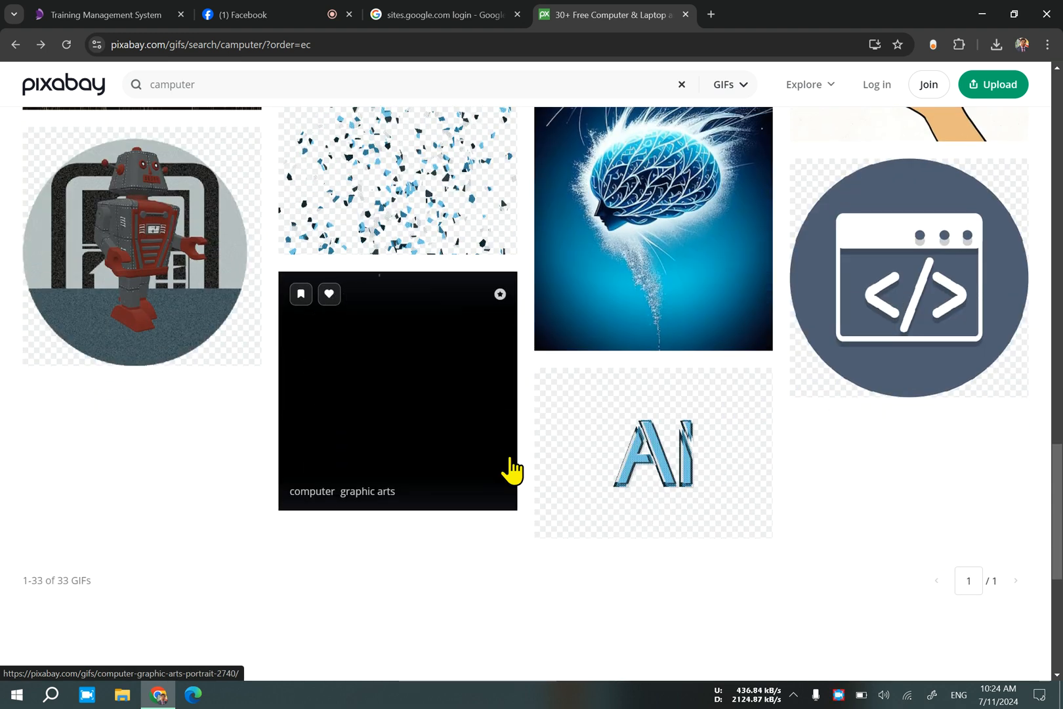
scroll(230, 180, up, 6)
double_click(218, 76)
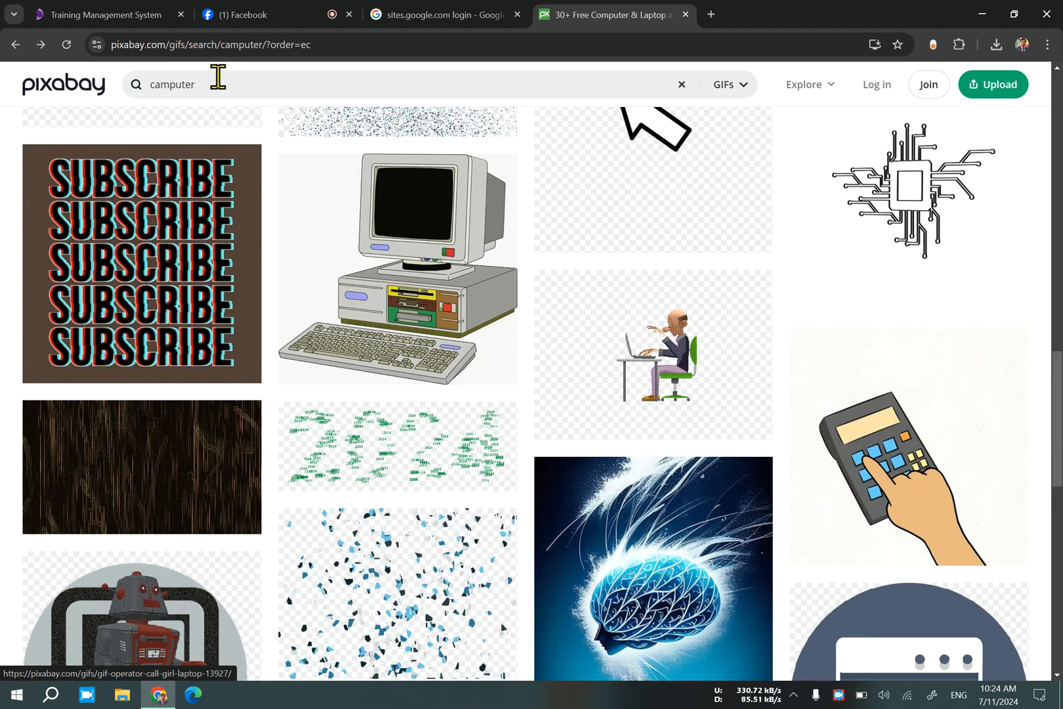
text(freelancer)
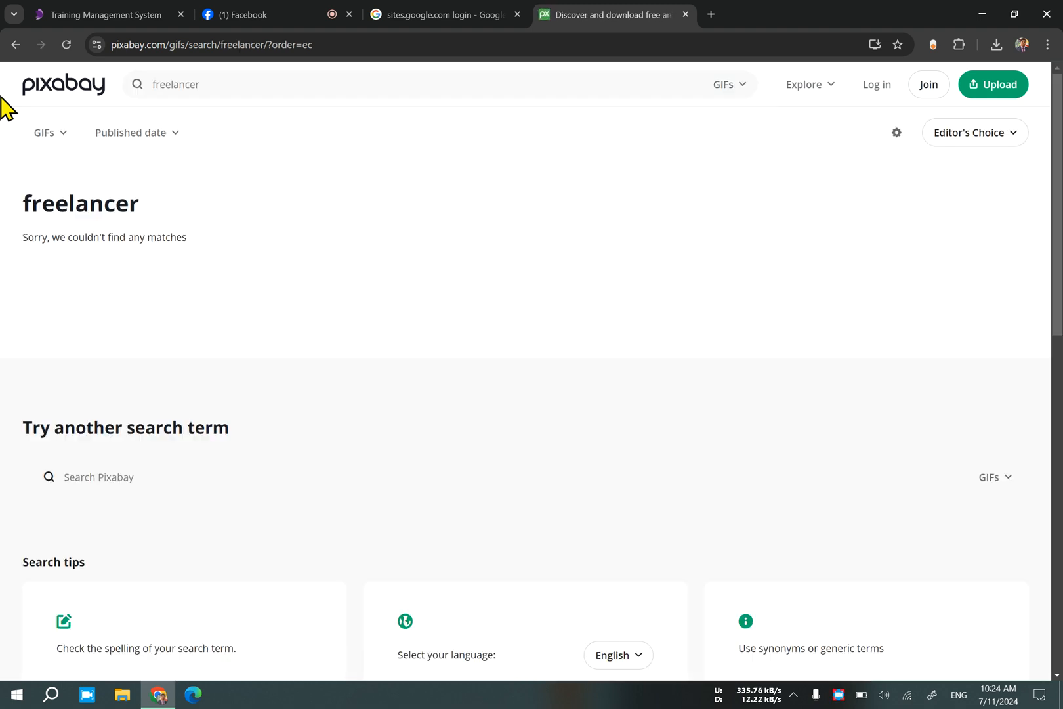
Check the empty results page for "freelancer" and search the GIFs for "freelancing" instead.
scroll(499, 372, down, 5)
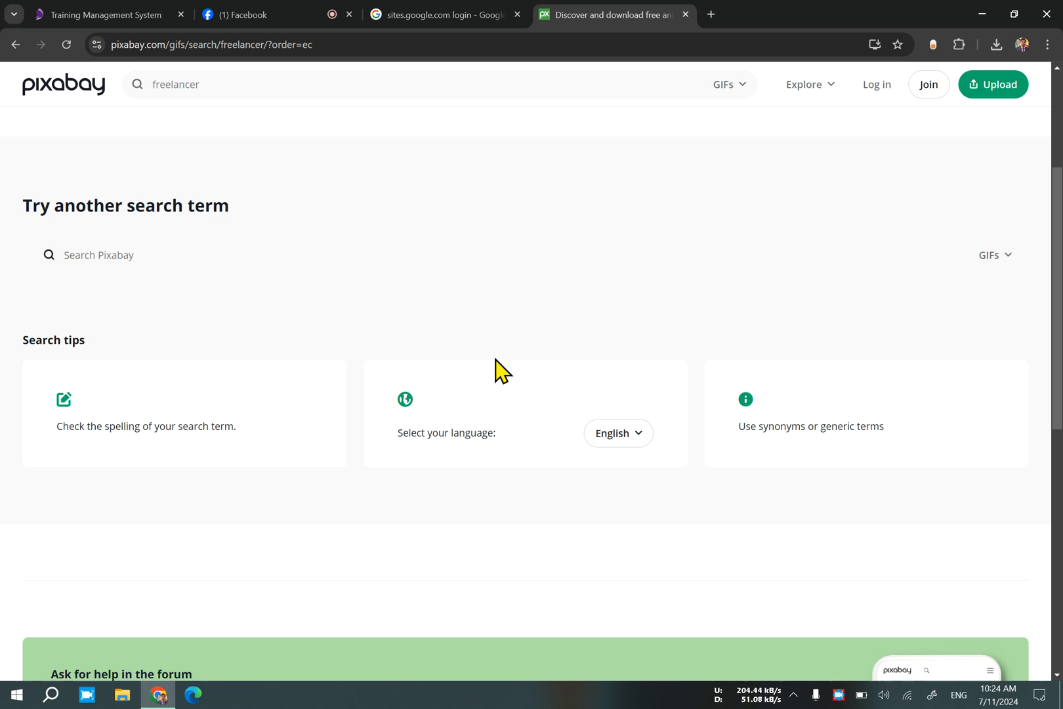
scroll(502, 371, up, 4)
scroll(502, 371, down, 8)
scroll(502, 371, up, 10)
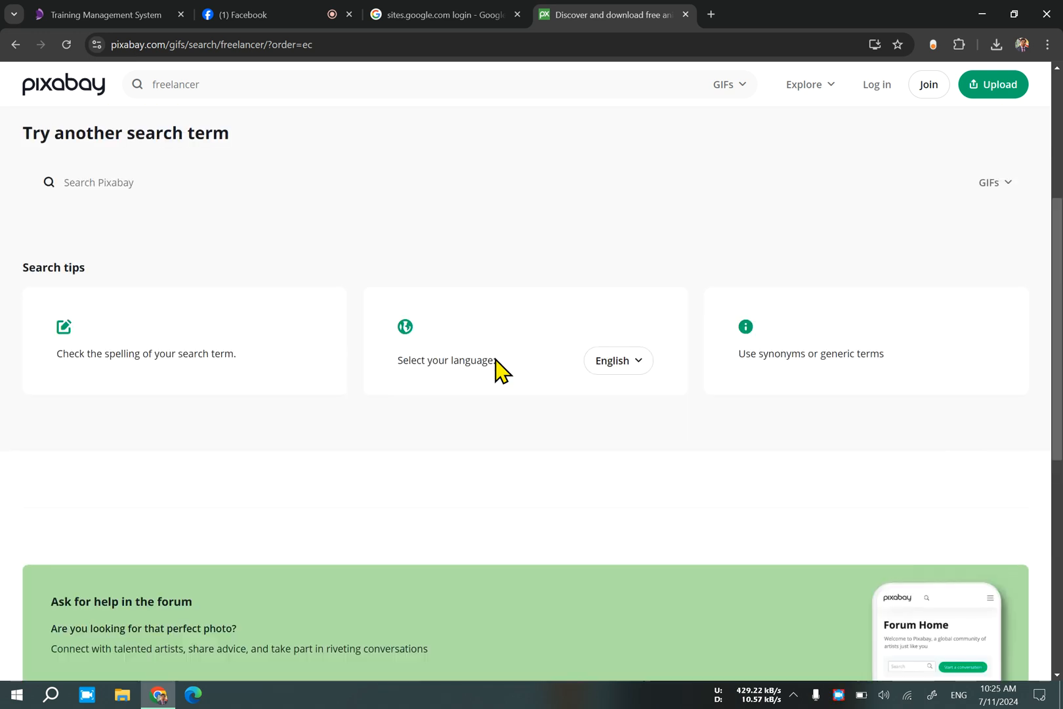
click(261, 85)
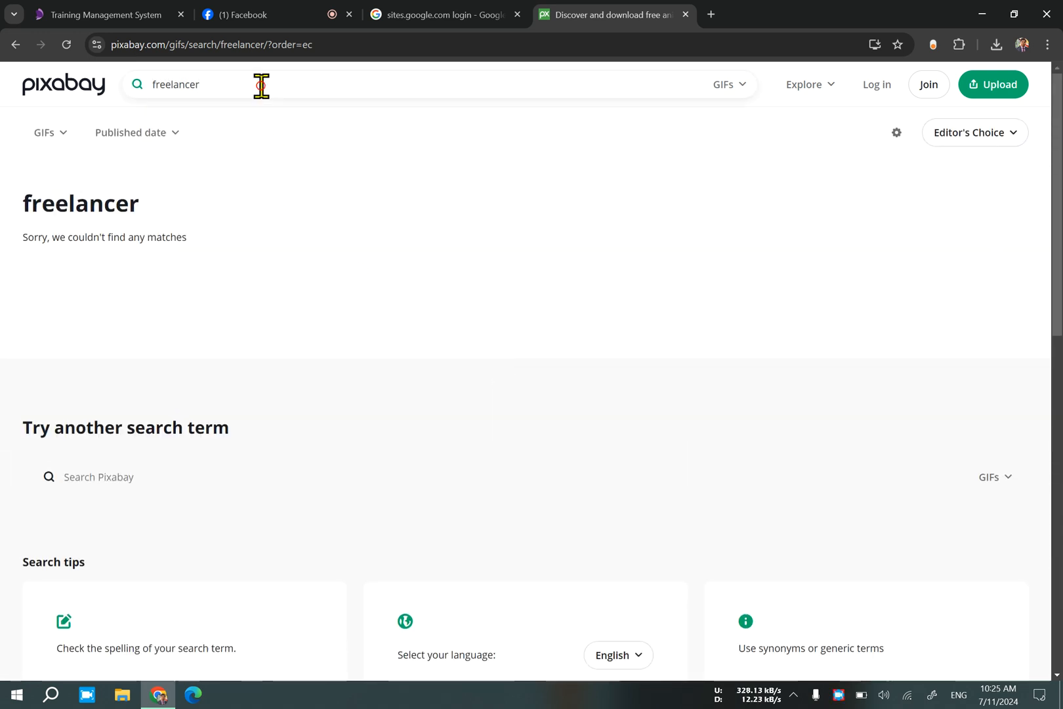
key(BackSpace)
text(ing)
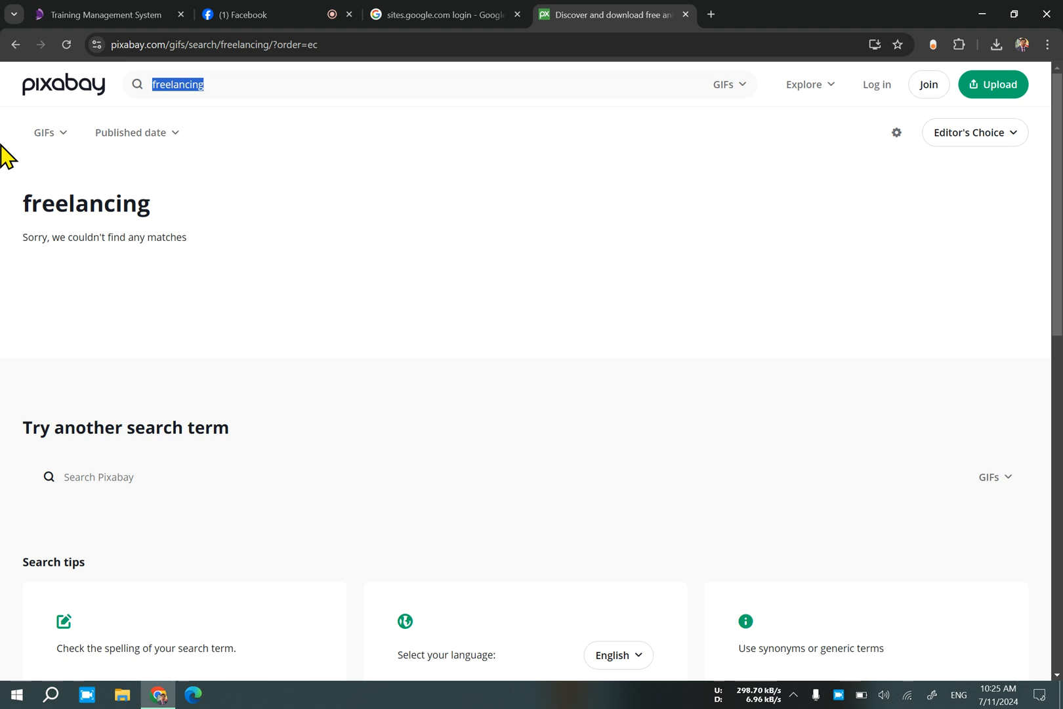
Search the GIFs for "work" and look through all the results.
text(work)
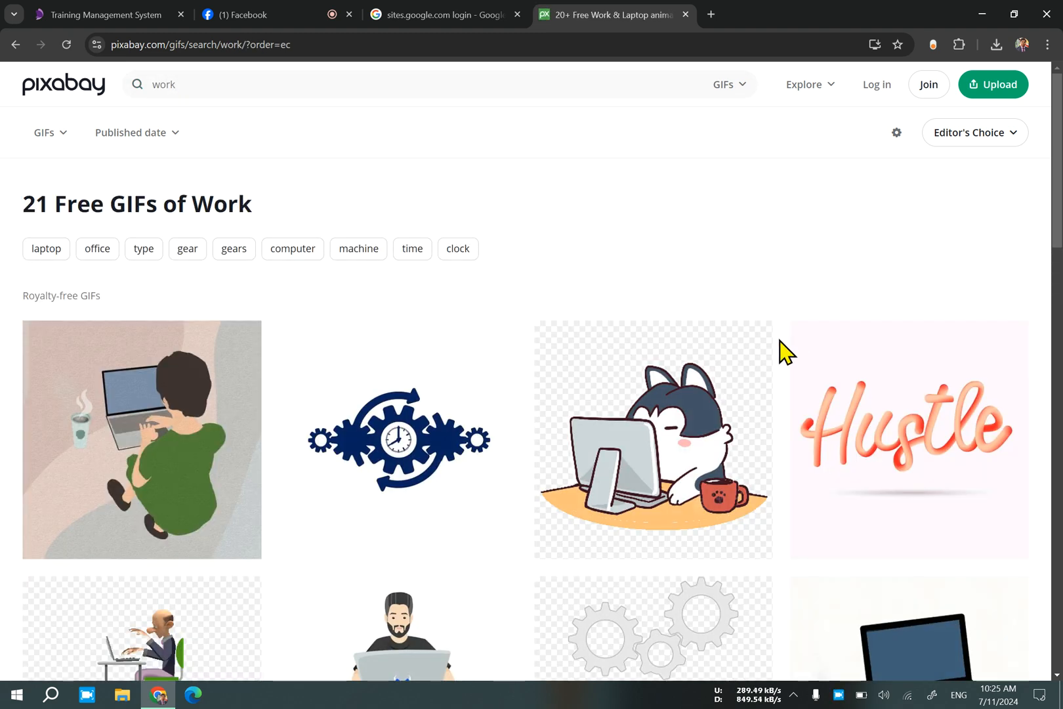
scroll(658, 355, down, 5)
scroll(658, 353, down, 8)
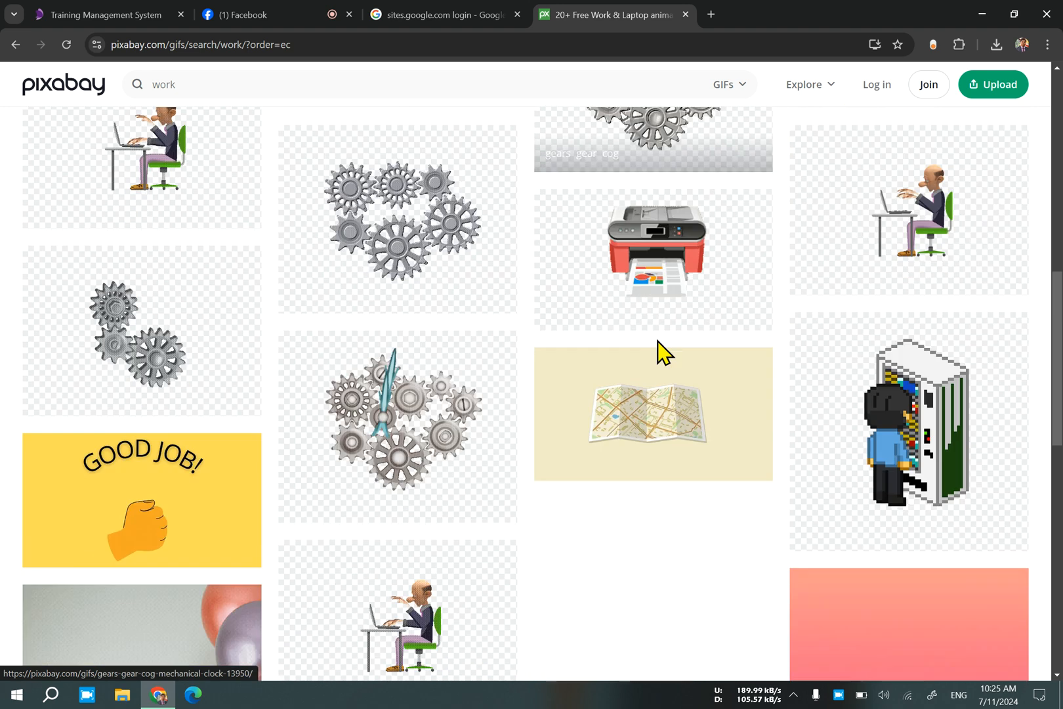
scroll(665, 353, down, 3)
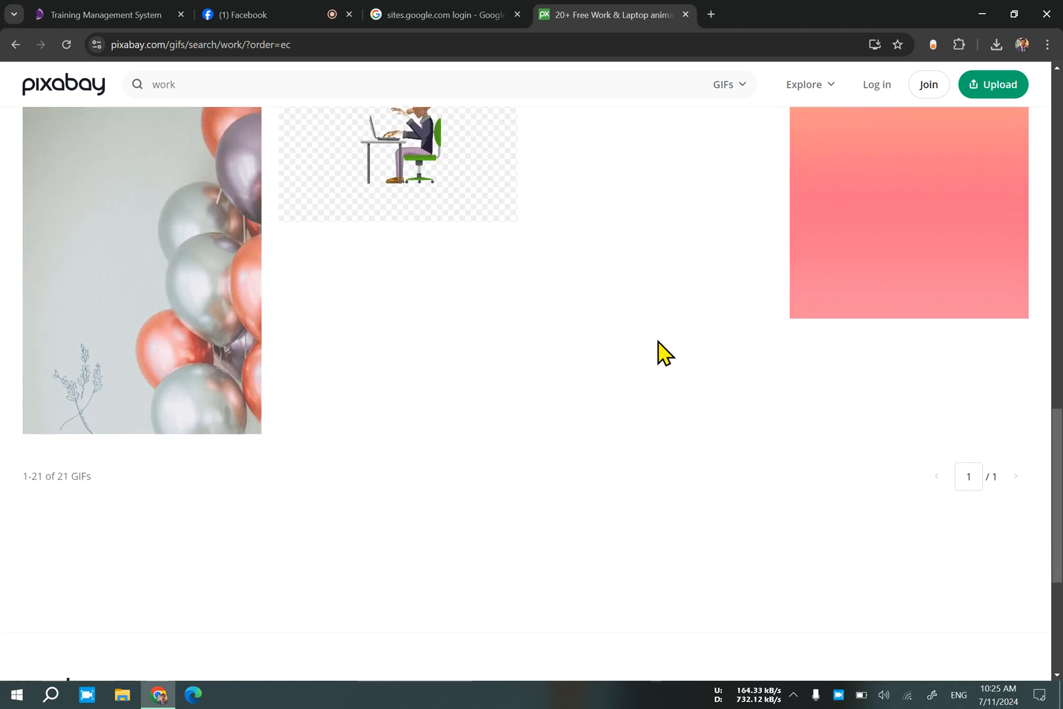
scroll(659, 351, up, 16)
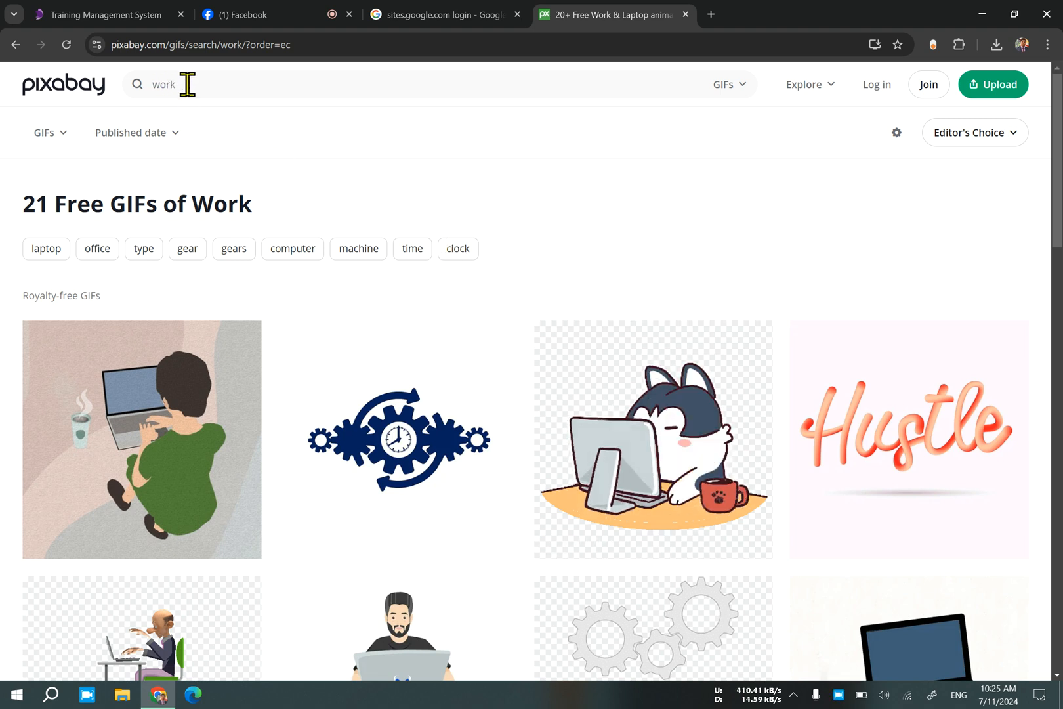
Search the GIFs for "butterfly" using the suggested search term.
text(b)
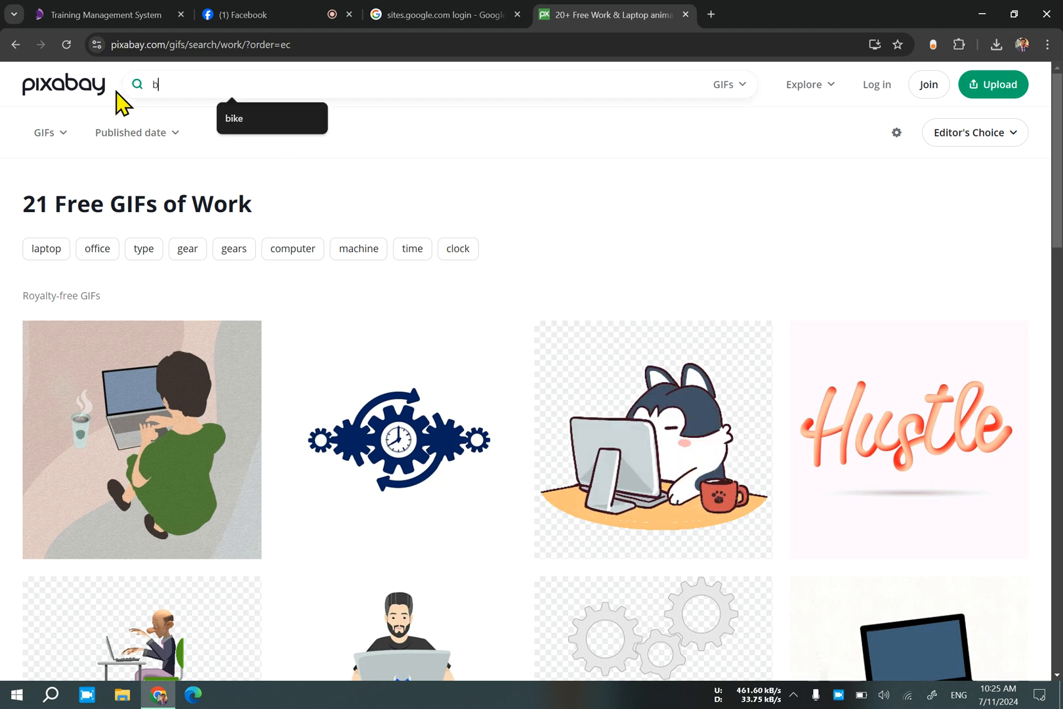
text(utter)
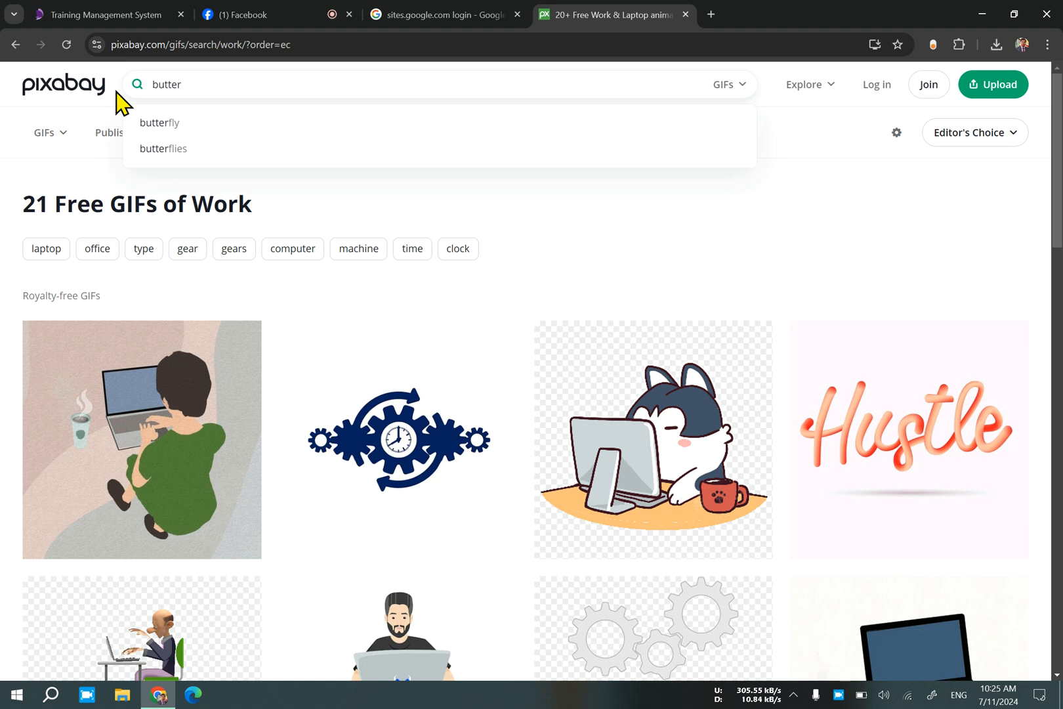
click(182, 123)
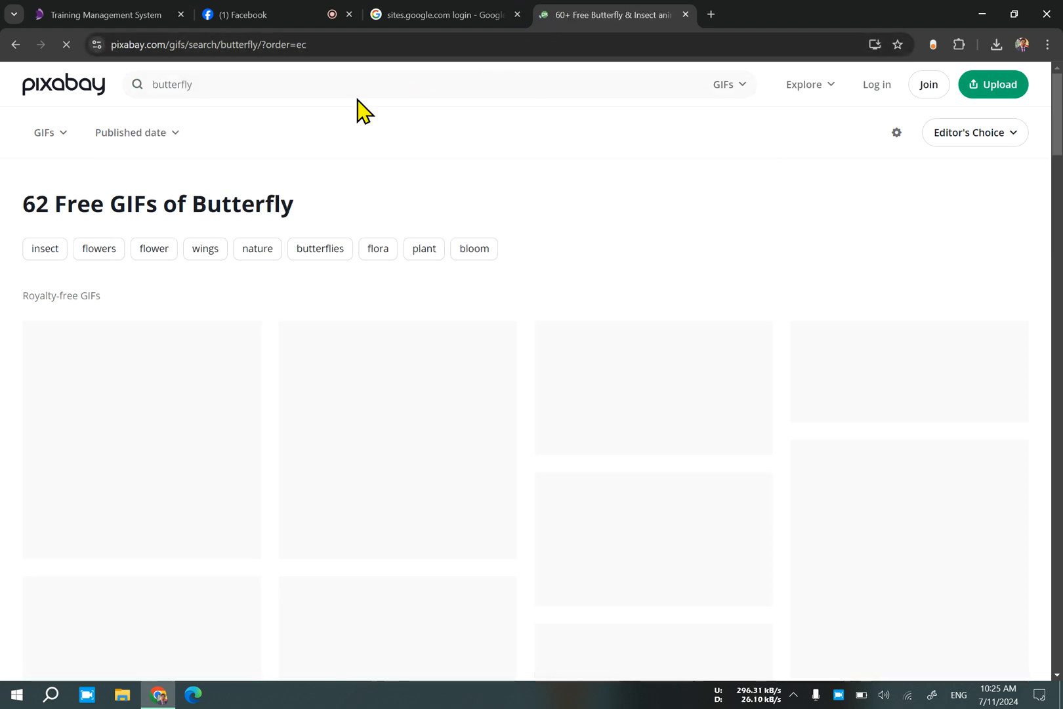
Open YouTube in a new browser tab and search for "ke tui bol song".
click(714, 14)
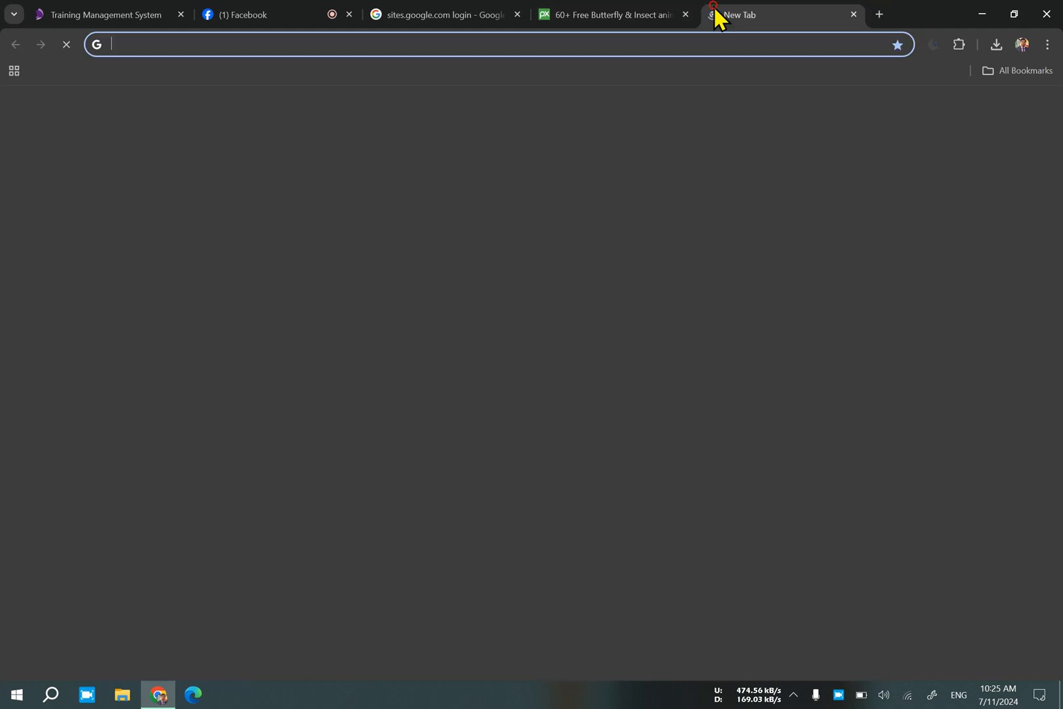
click(162, 374)
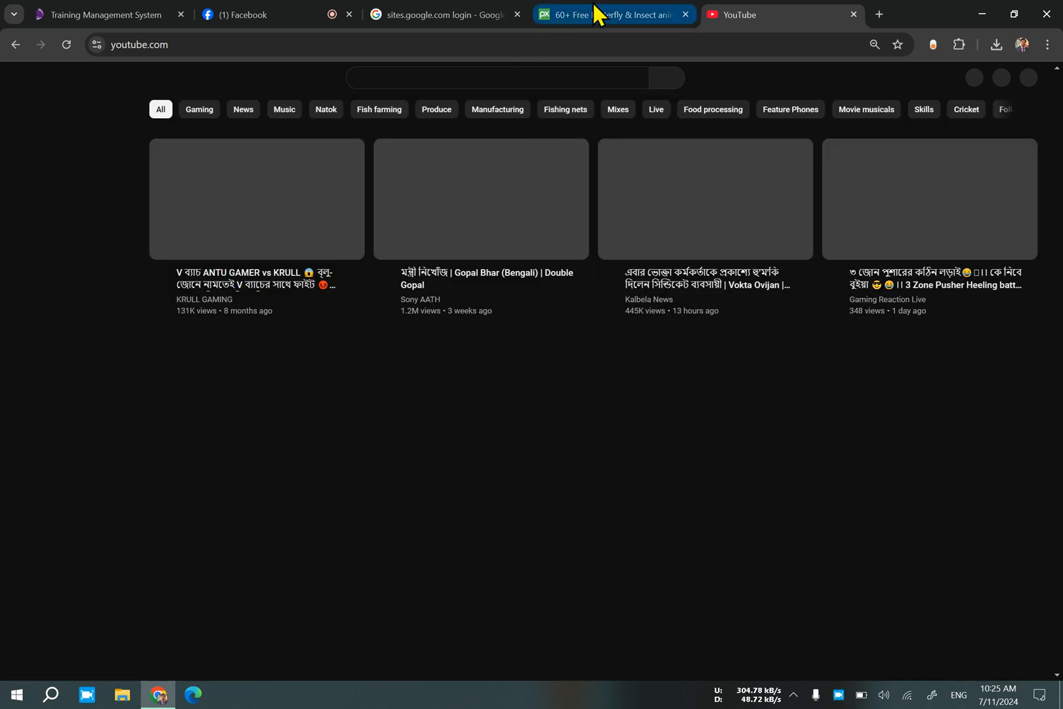
click(453, 79)
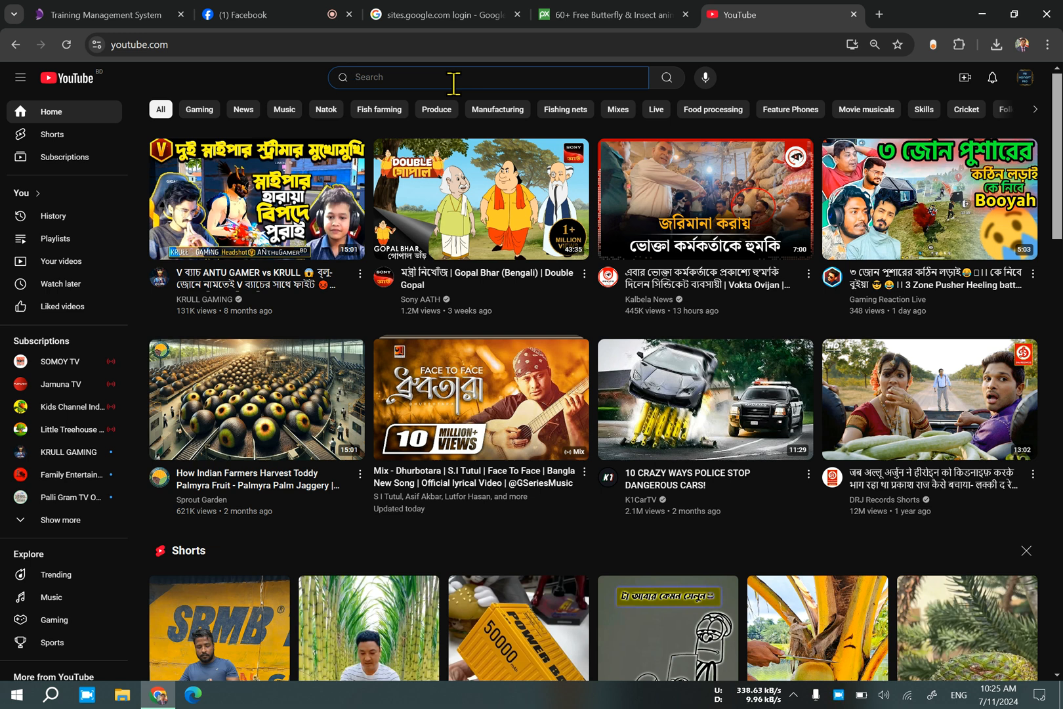
text(ke tui)
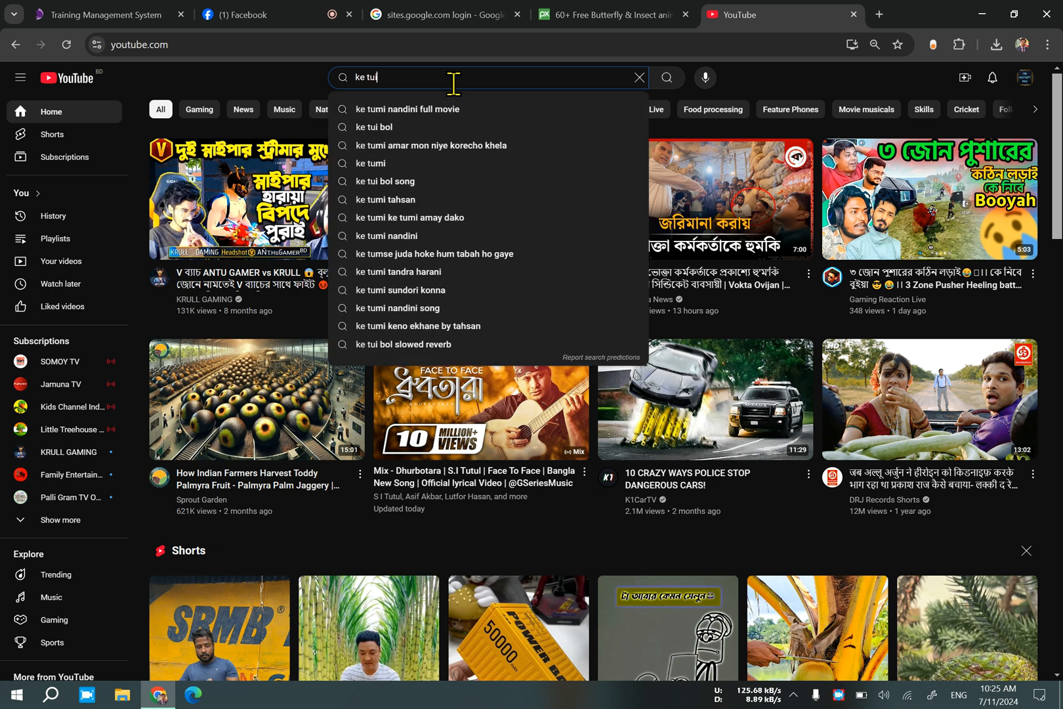
text( bol)
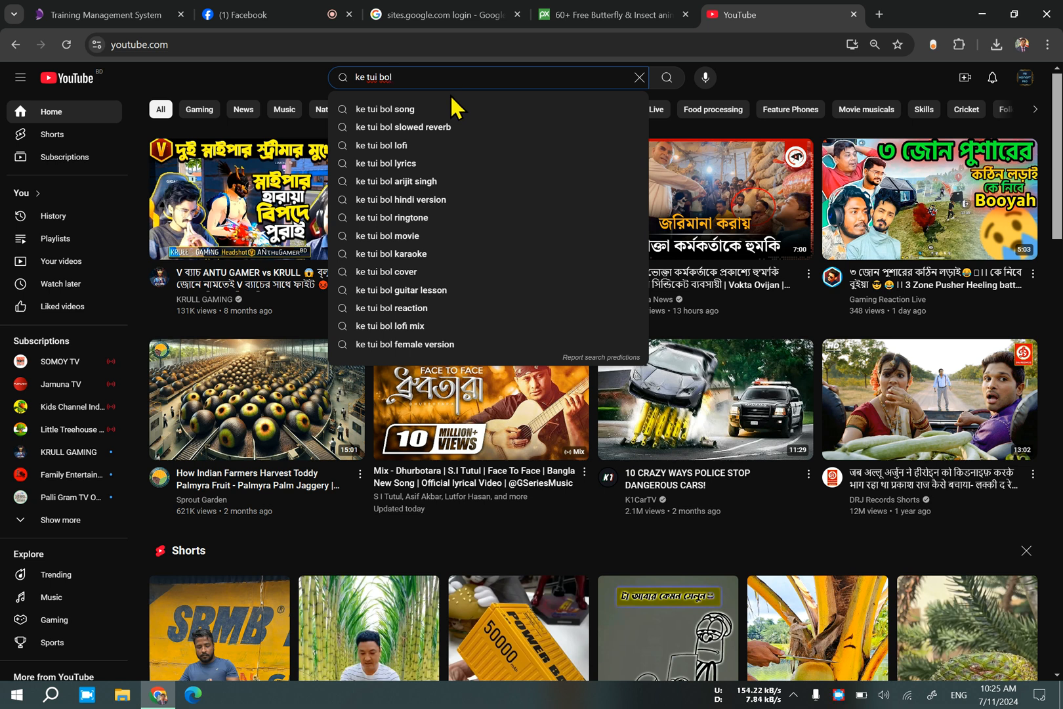
click(445, 109)
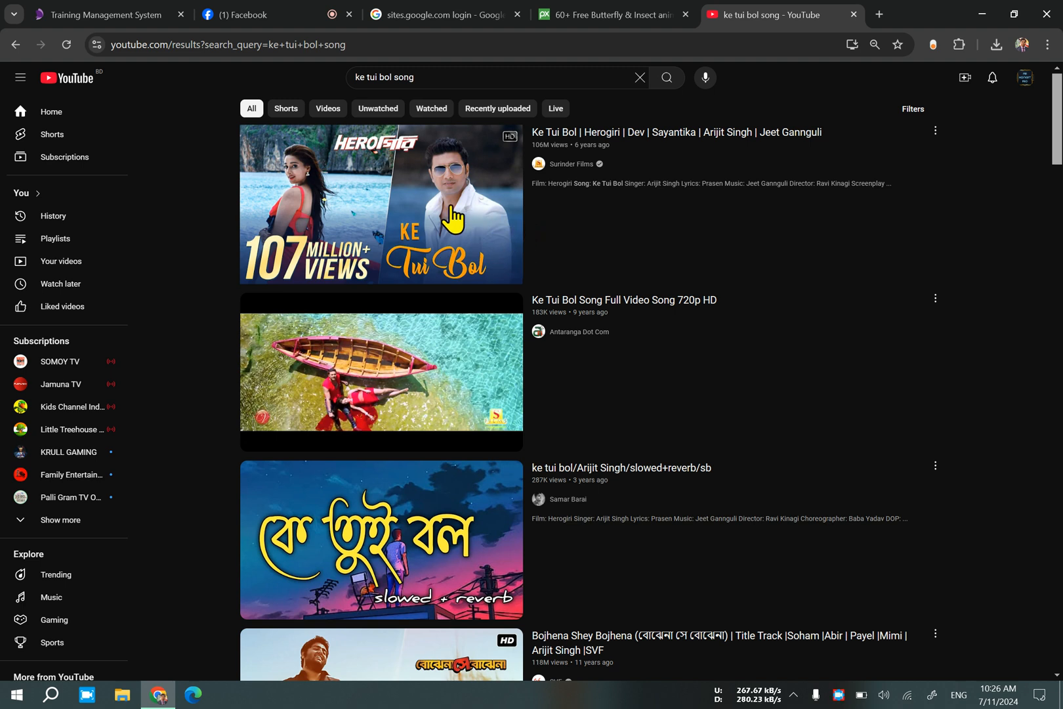
Play the Ke Tui Bol Herogiri video, skip the ad, and seek to the beach scene with the butterfly.
click(453, 218)
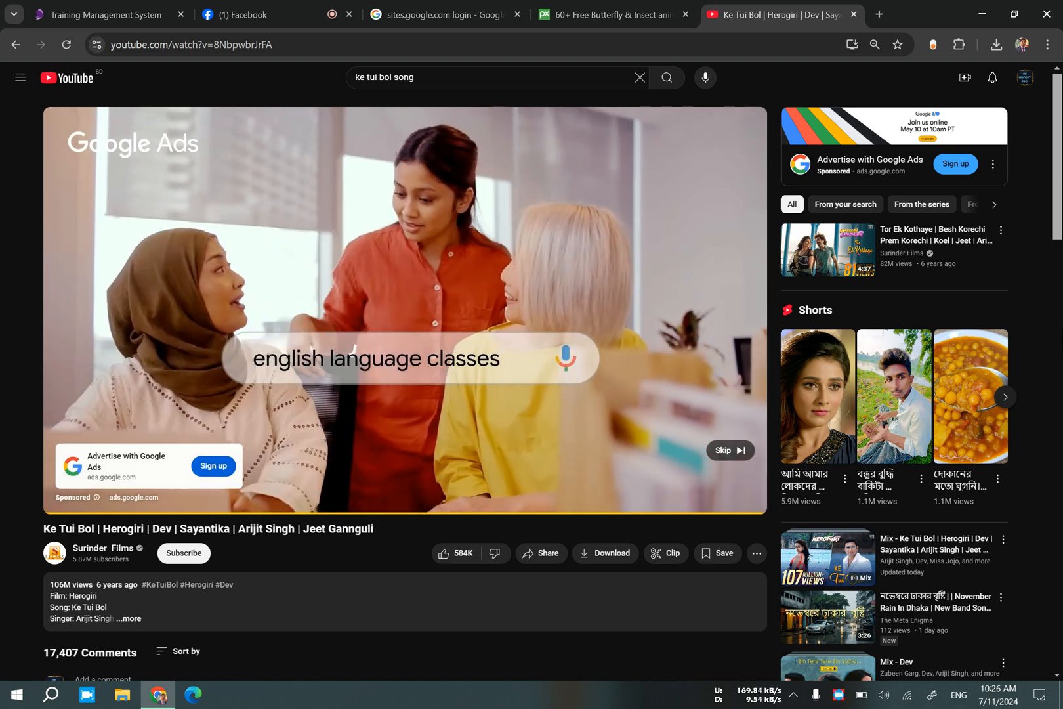
click(738, 452)
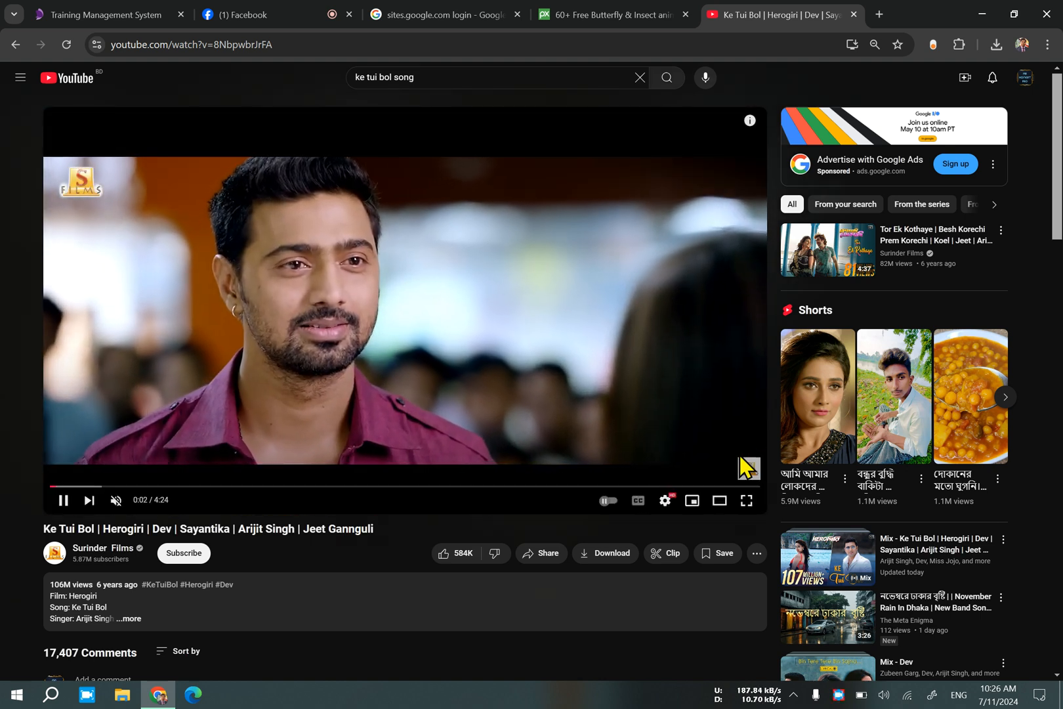
key(Right)
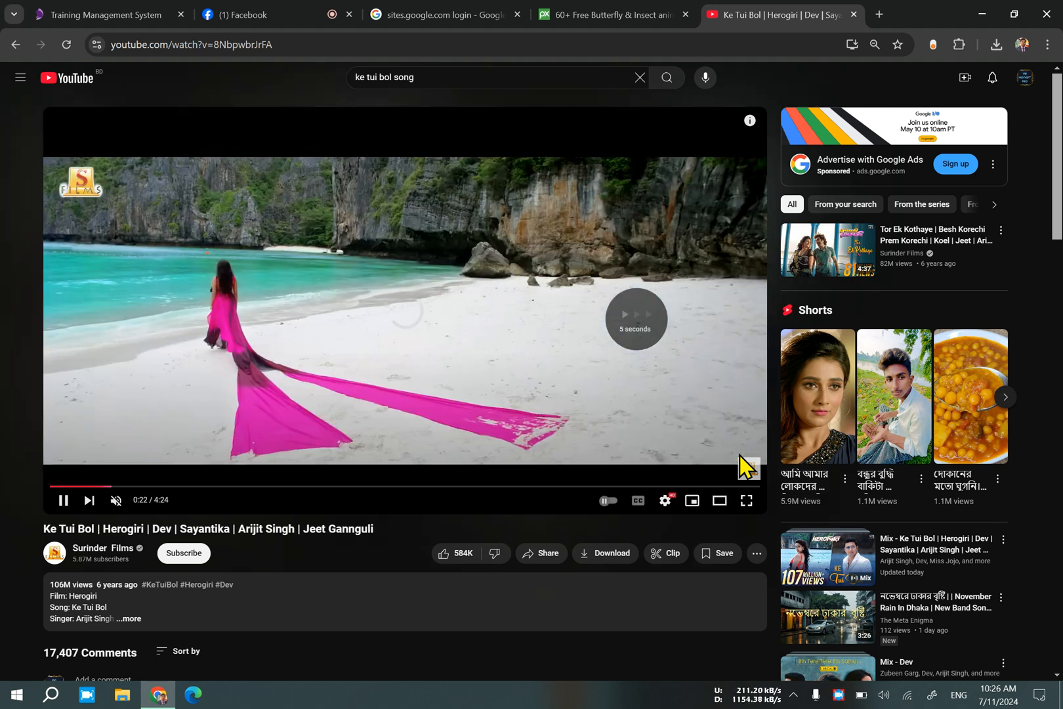
key(Left)
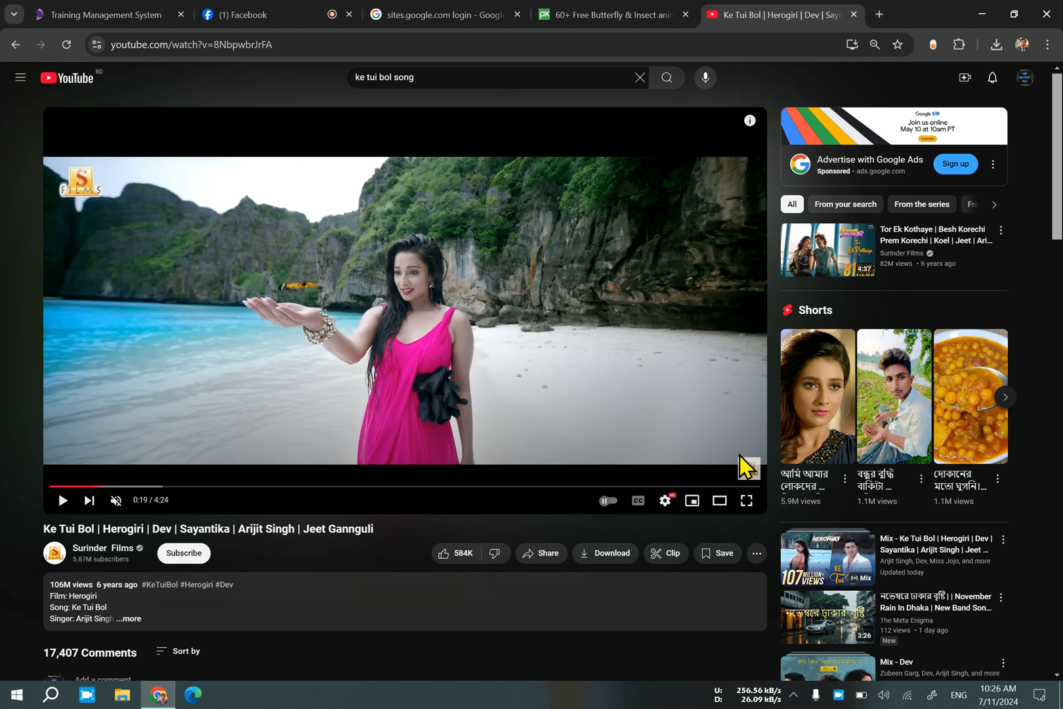
Play the butterfly scene in short stretches, pausing to examine how the butterflies fly up around the woman.
key(space)
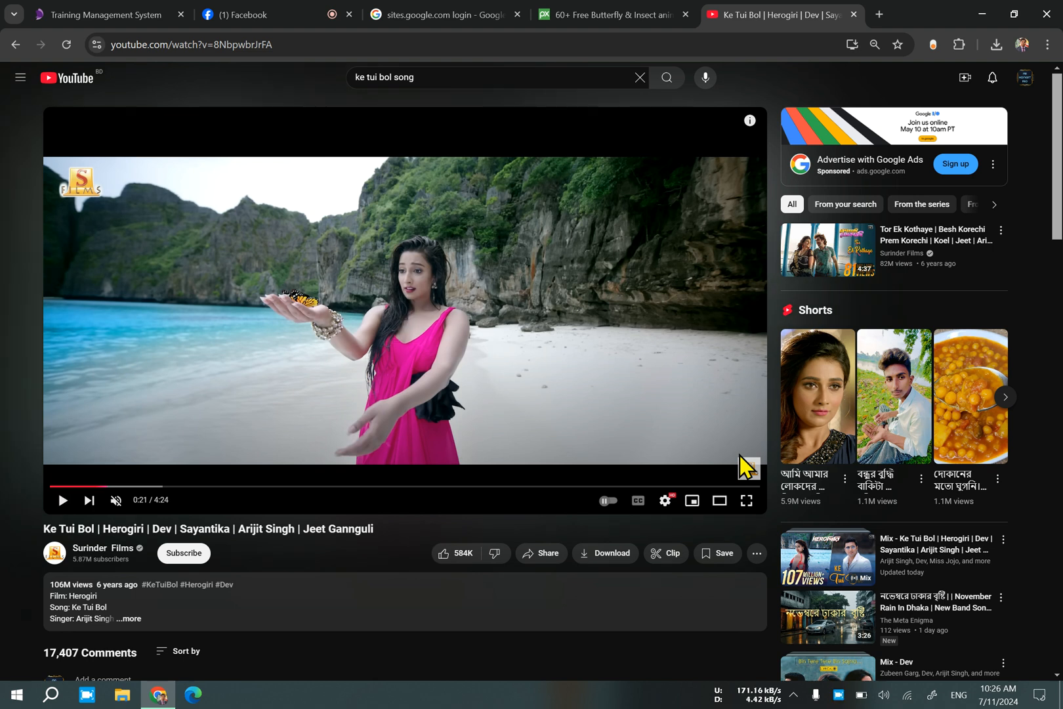
key(space)
click(739, 455)
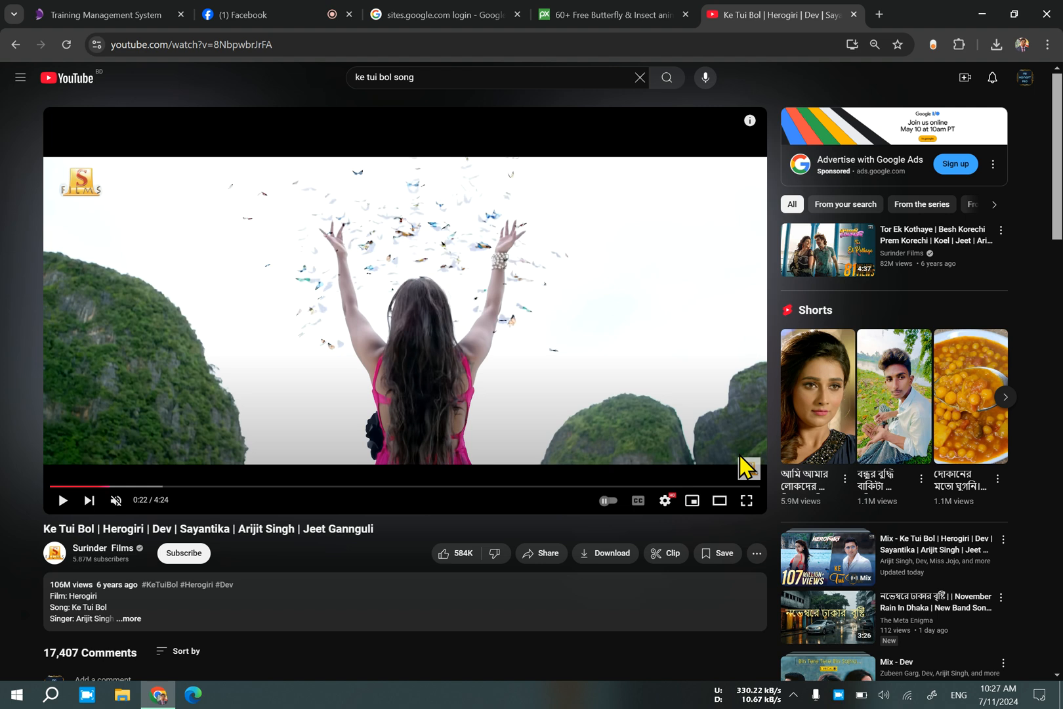
click(738, 456)
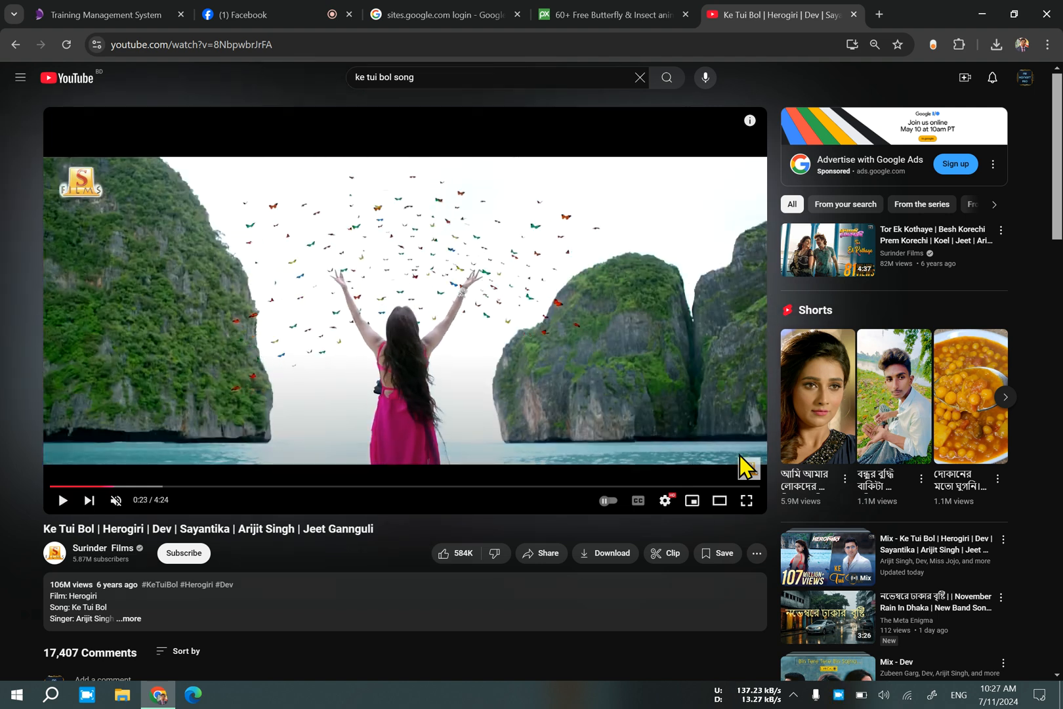
click(738, 455)
click(738, 455)
Switch back to Pixabay and look through the butterfly GIF results.
click(591, 14)
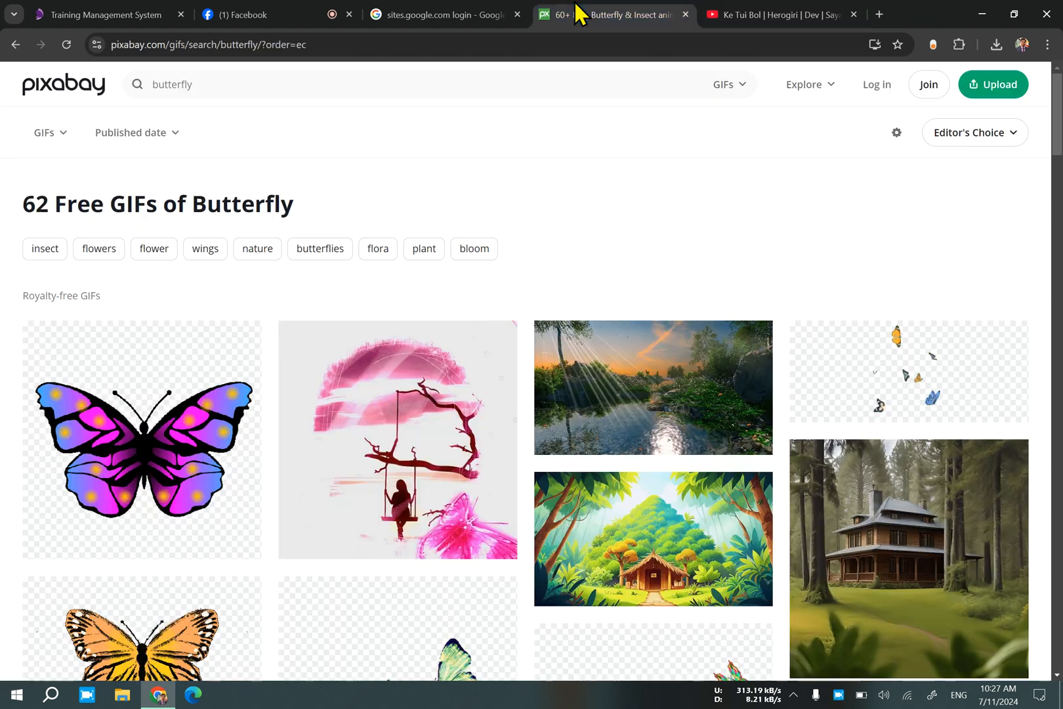
scroll(348, 397, down, 10)
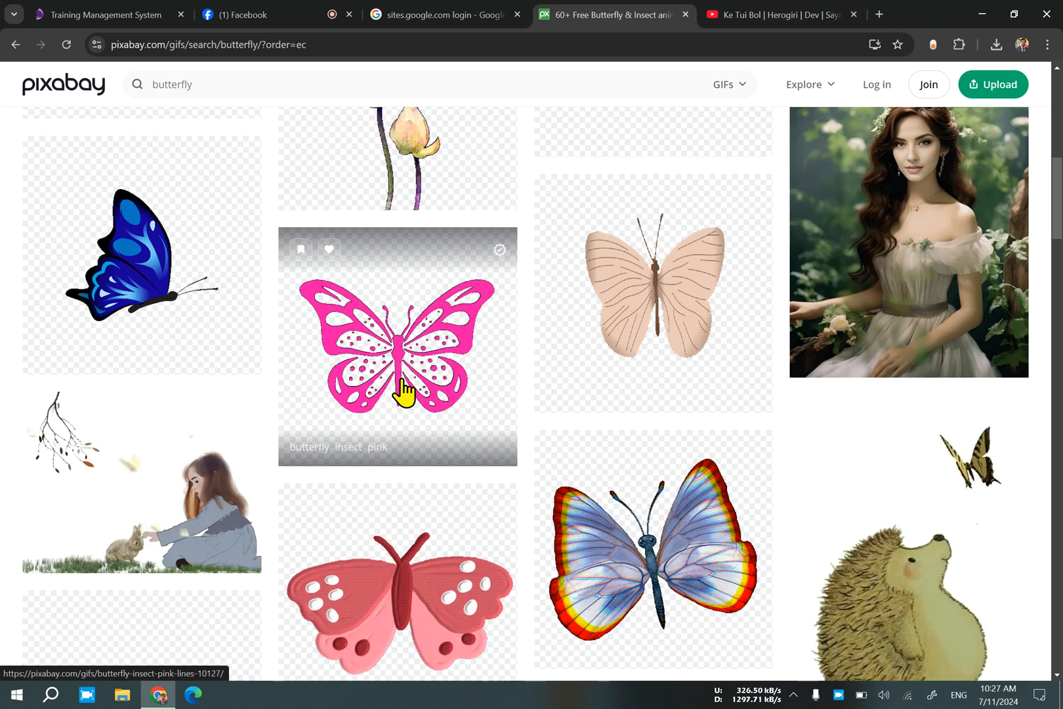
scroll(403, 392, down, 8)
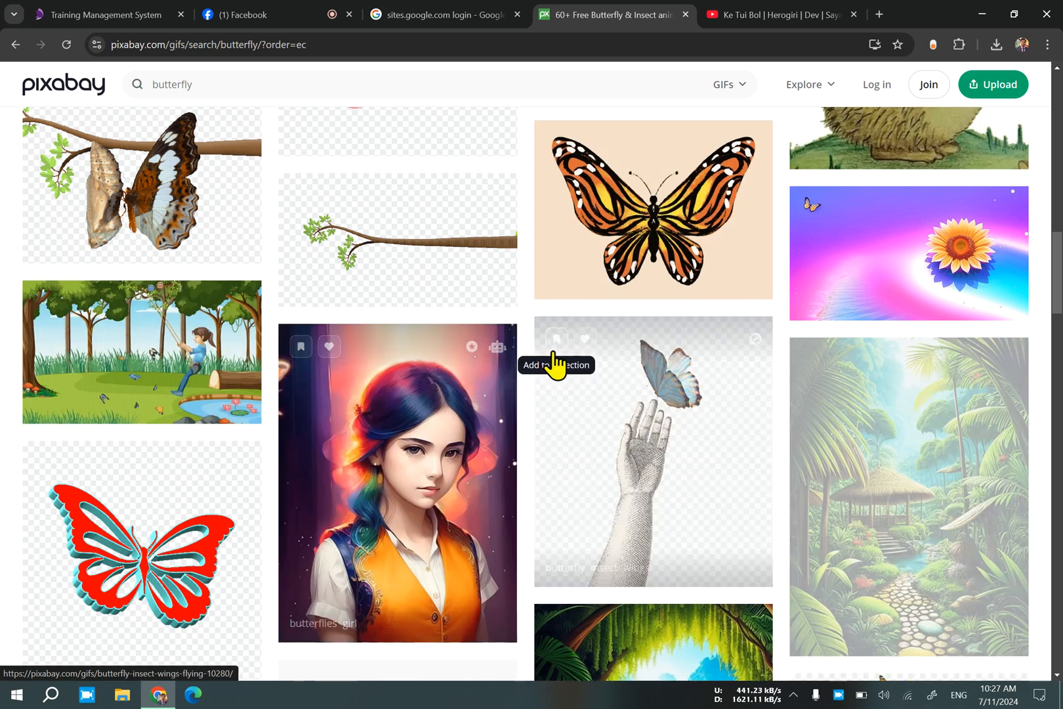
scroll(581, 376, down, 8)
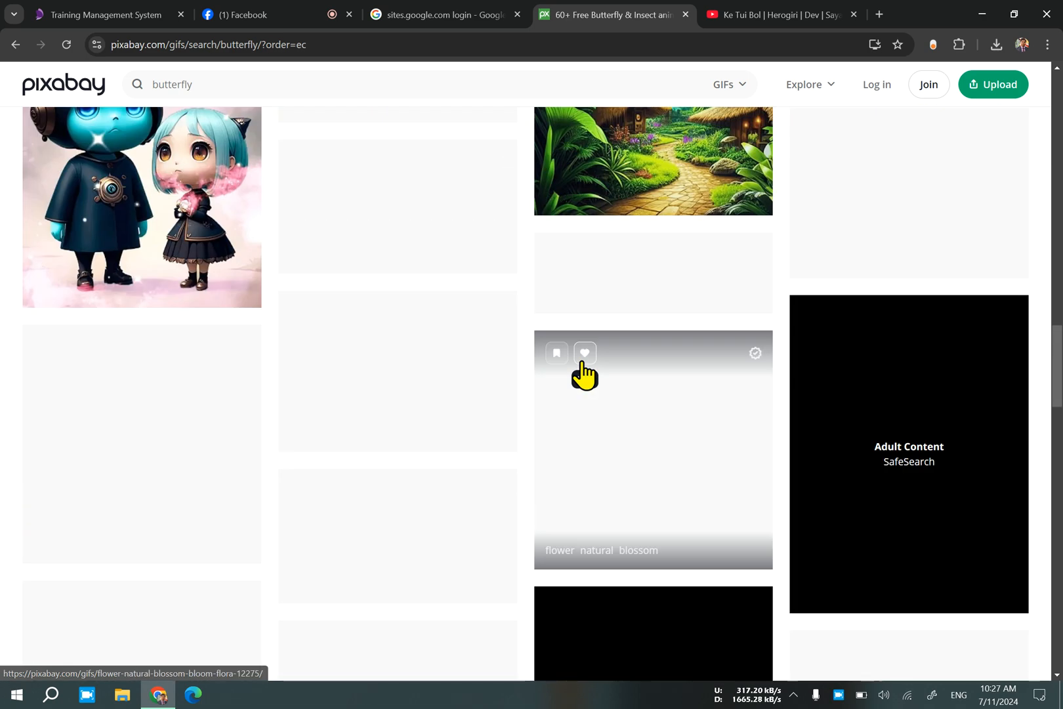
Return to the YouTube video and replay the butterfly scene from 5 seconds back, pausing to examine its animated butterflies.
click(725, 13)
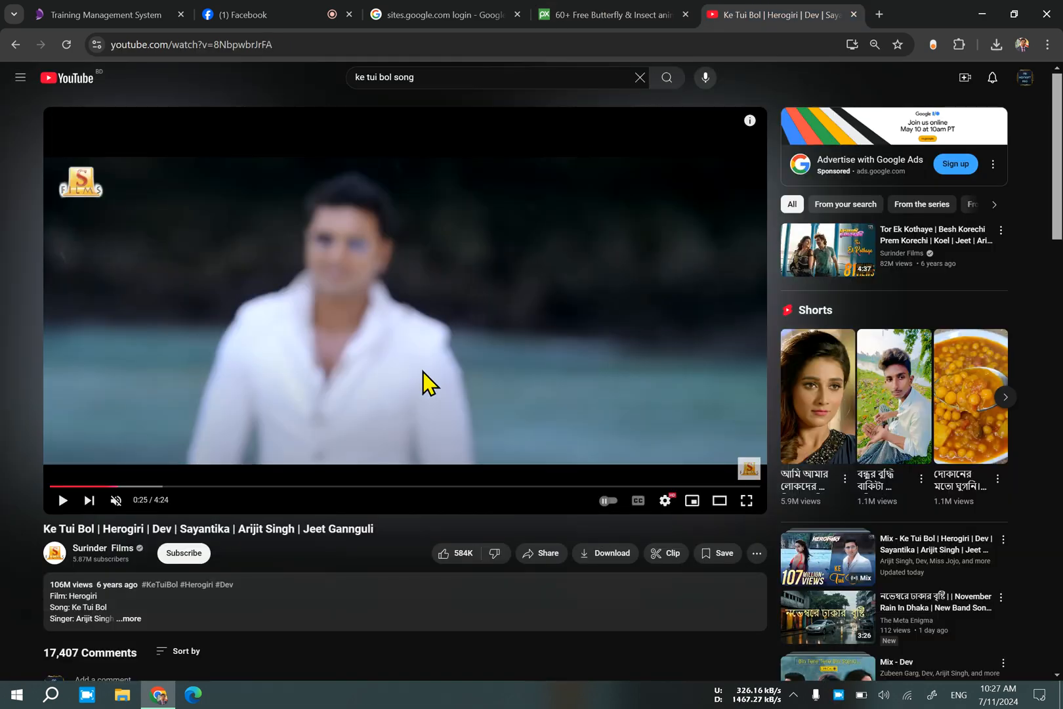
click(322, 372)
key(Left)
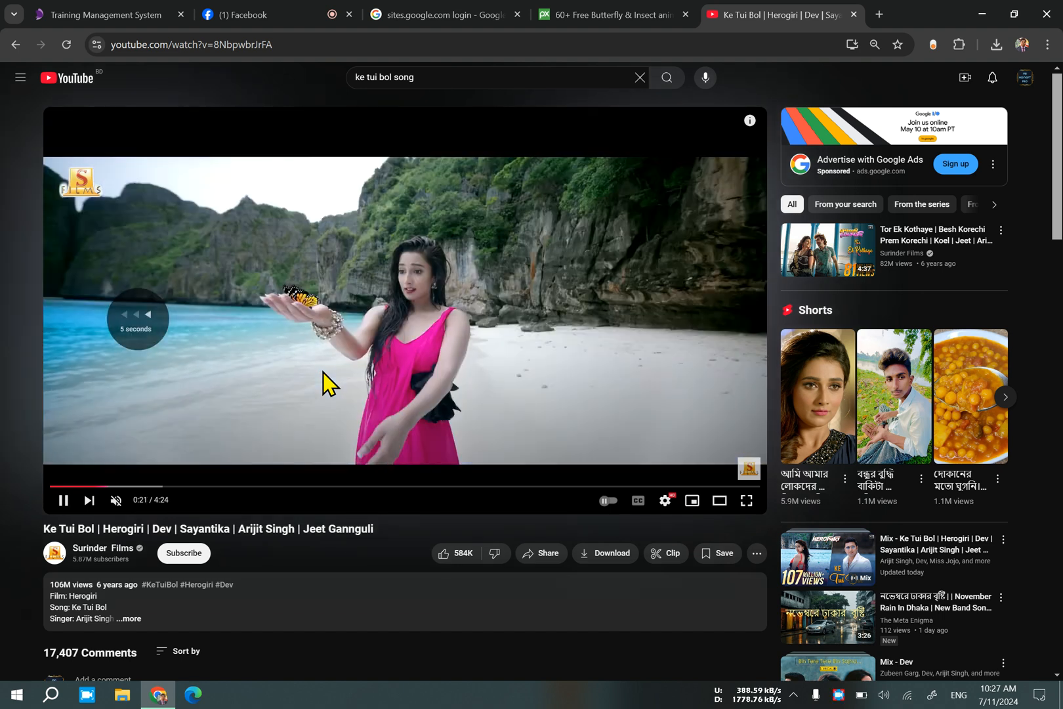
click(323, 372)
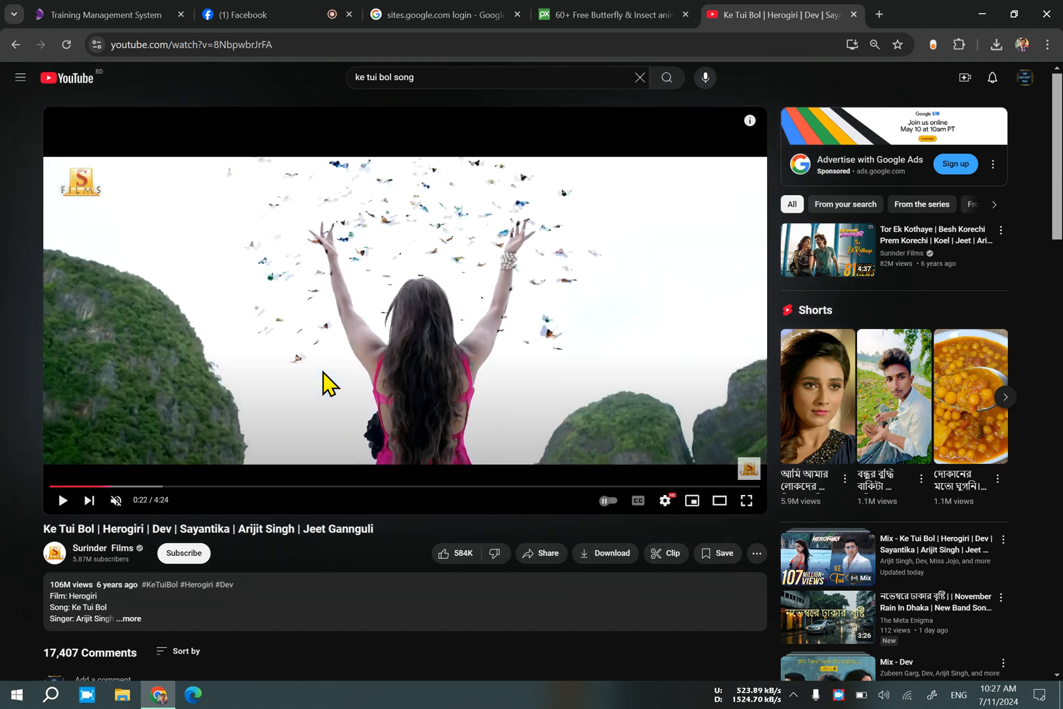
click(323, 372)
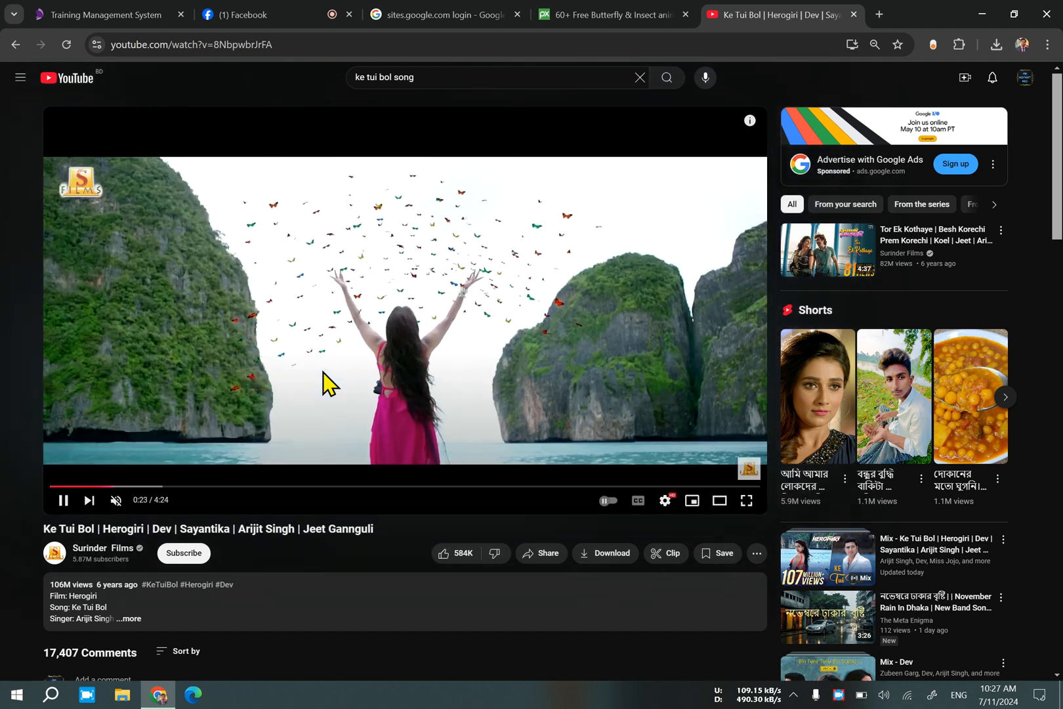
click(323, 372)
click(323, 372)
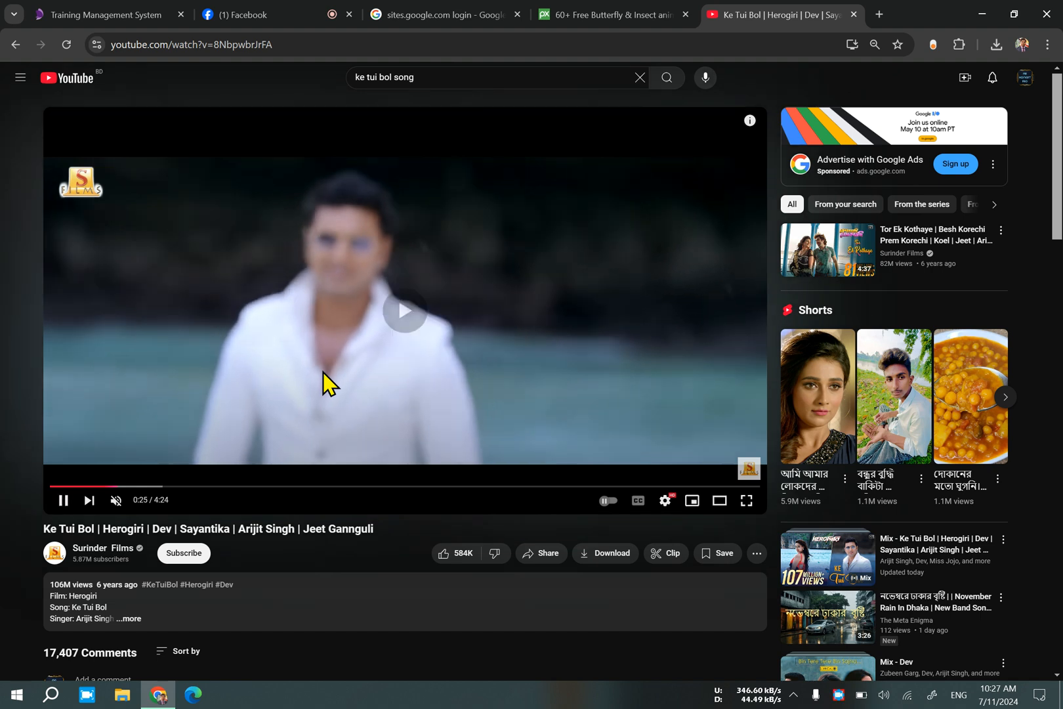
key(Left)
key(Left)
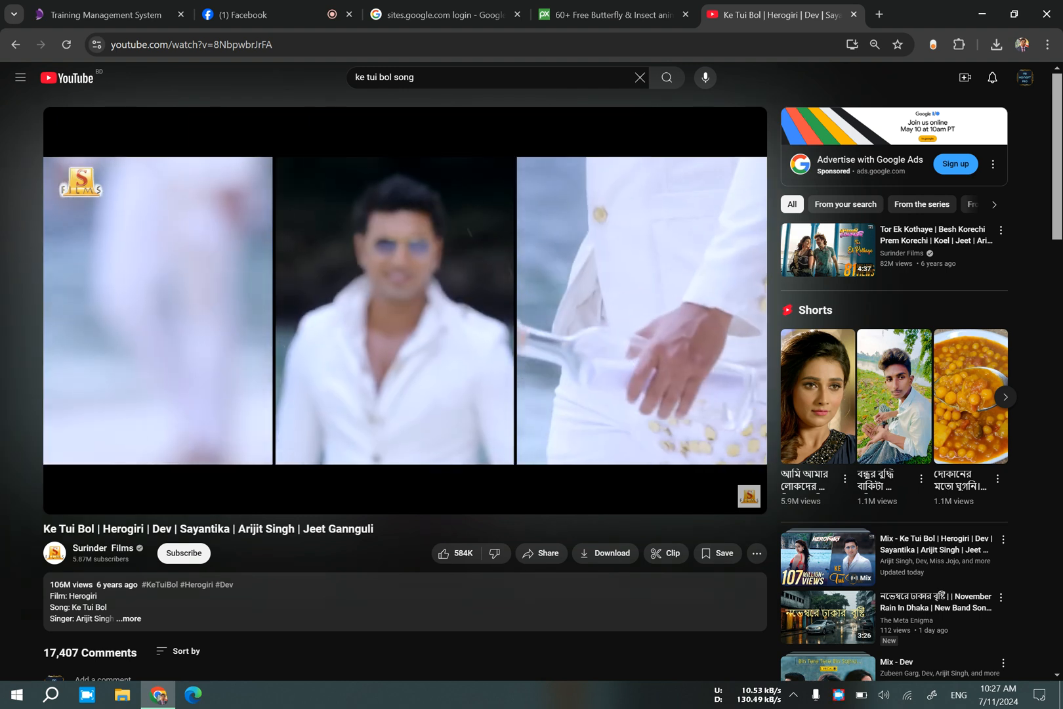
click(322, 372)
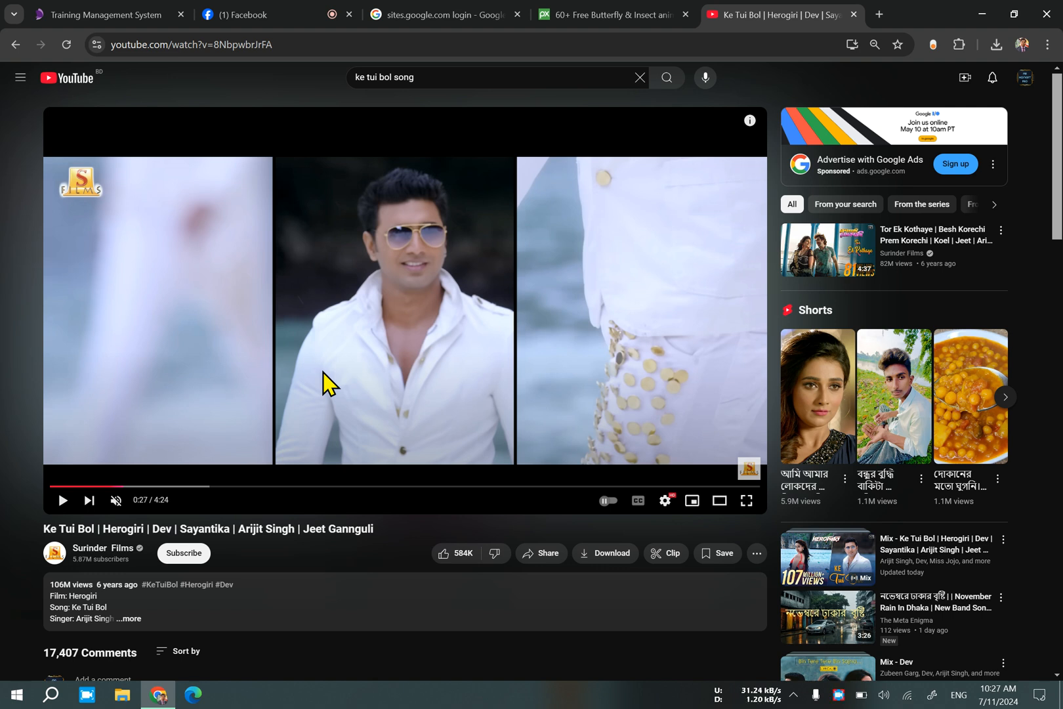
Replay the butterfly scene in short stretches from about 0:19, pausing to examine the butterfly on the hand and the rising swarm.
key(Left)
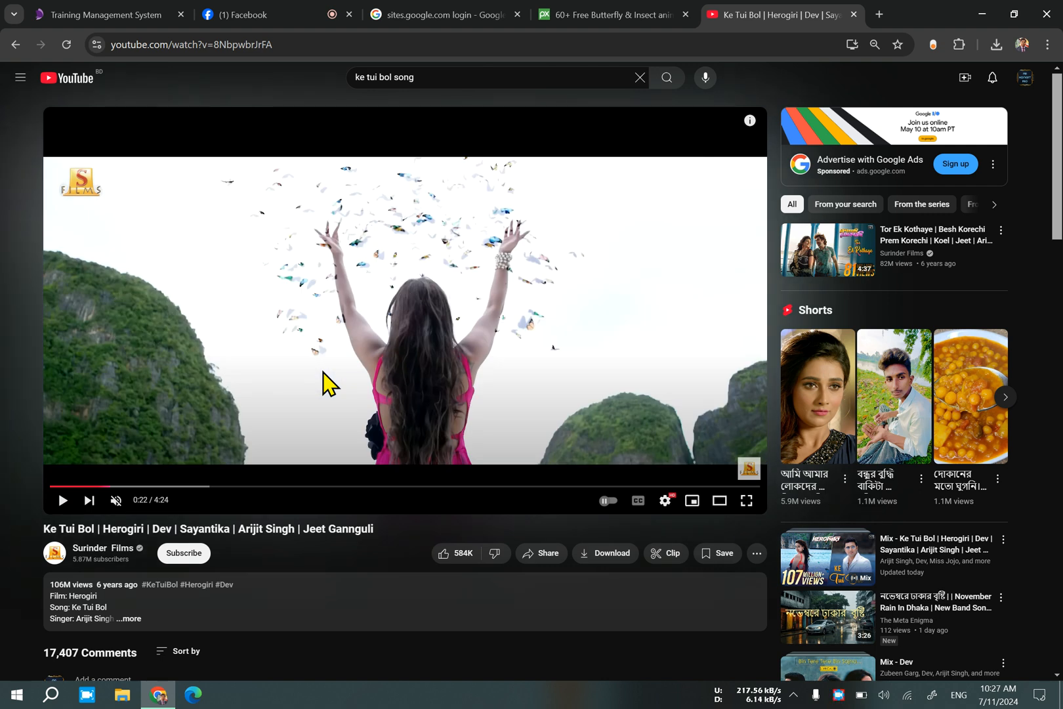
key(Left)
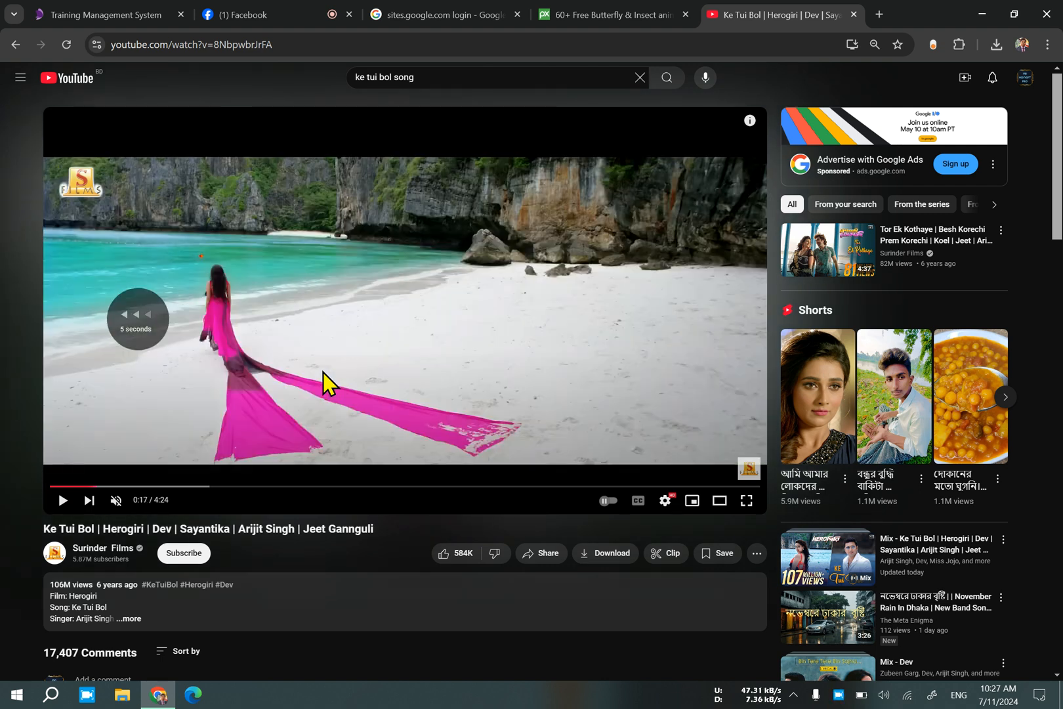
key(space)
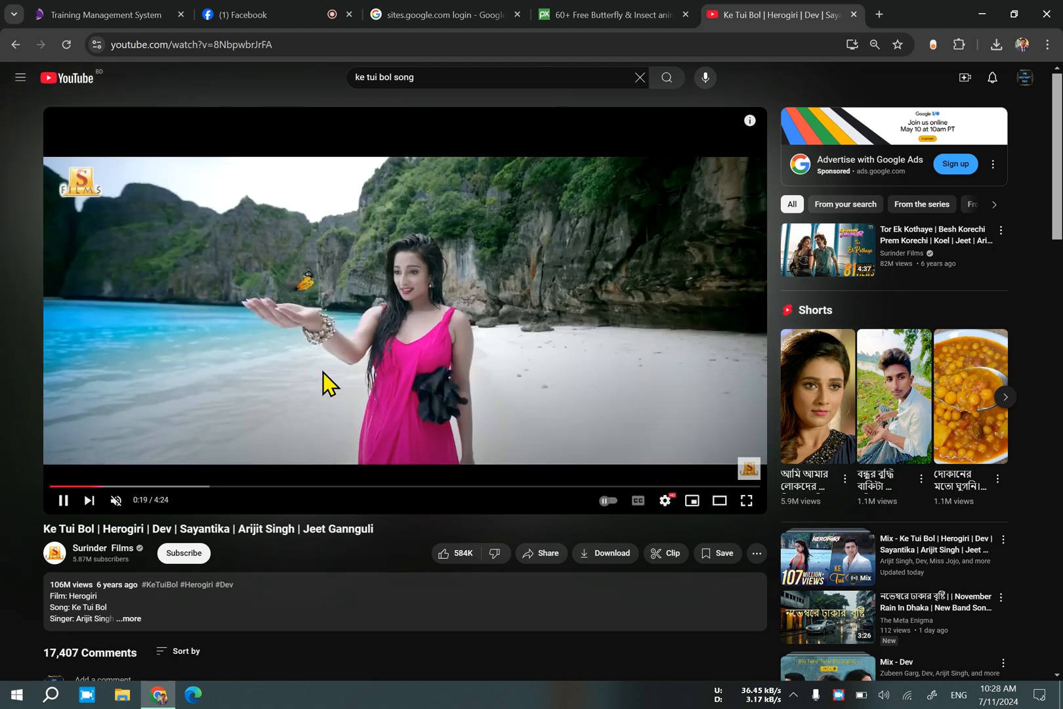
key(space)
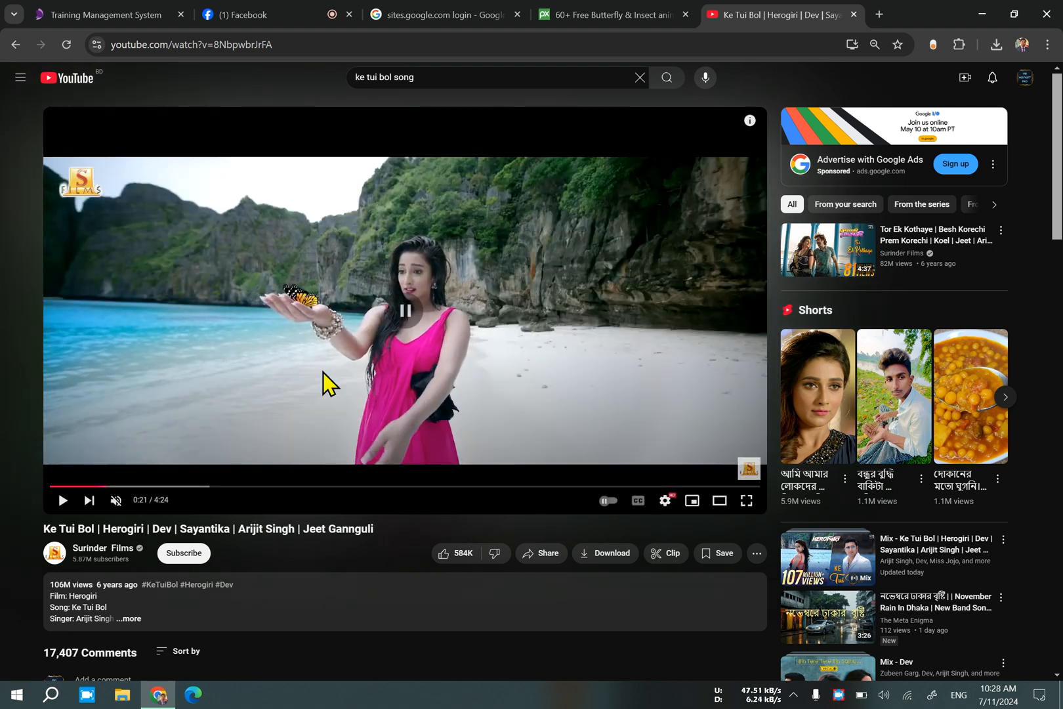
key(space)
key(space)
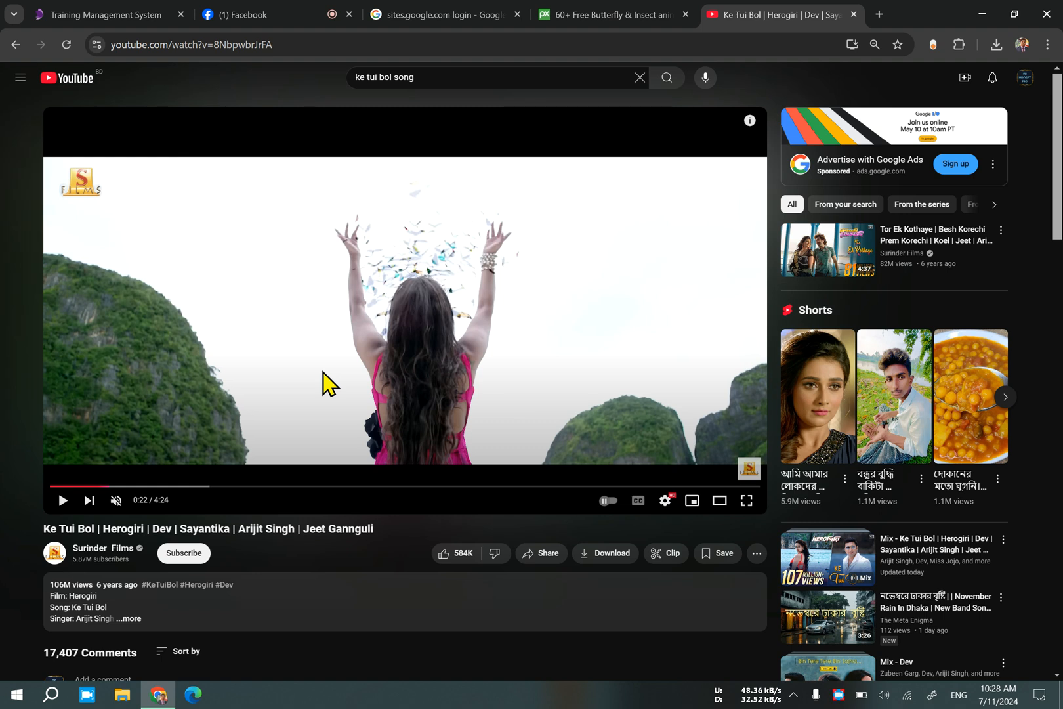
key(space)
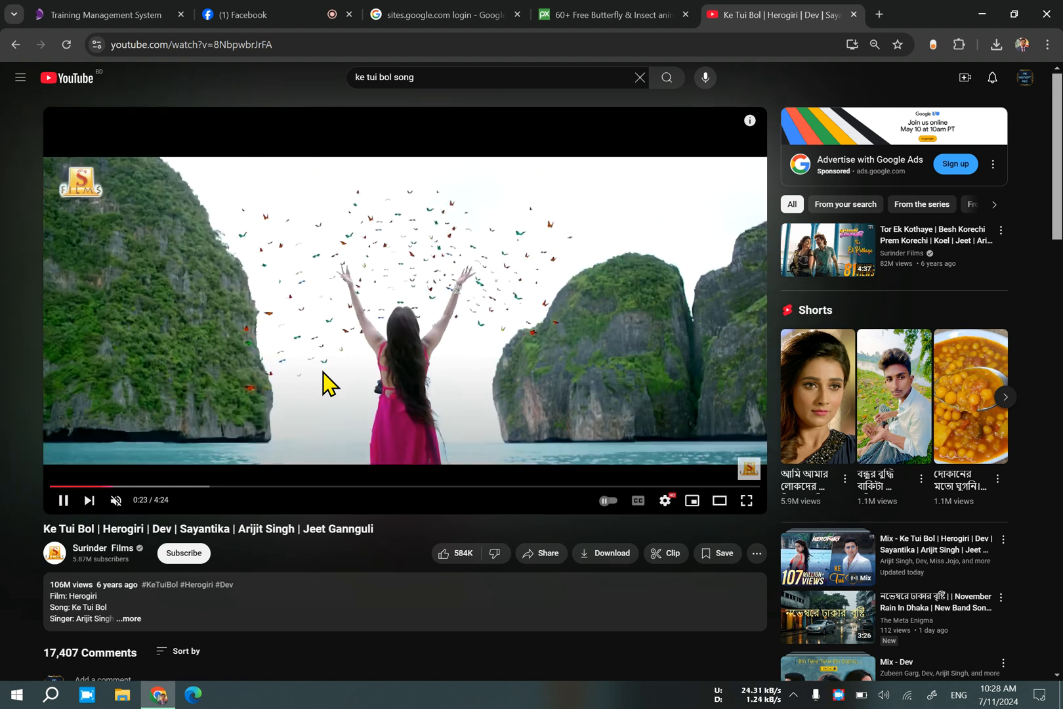
key(space)
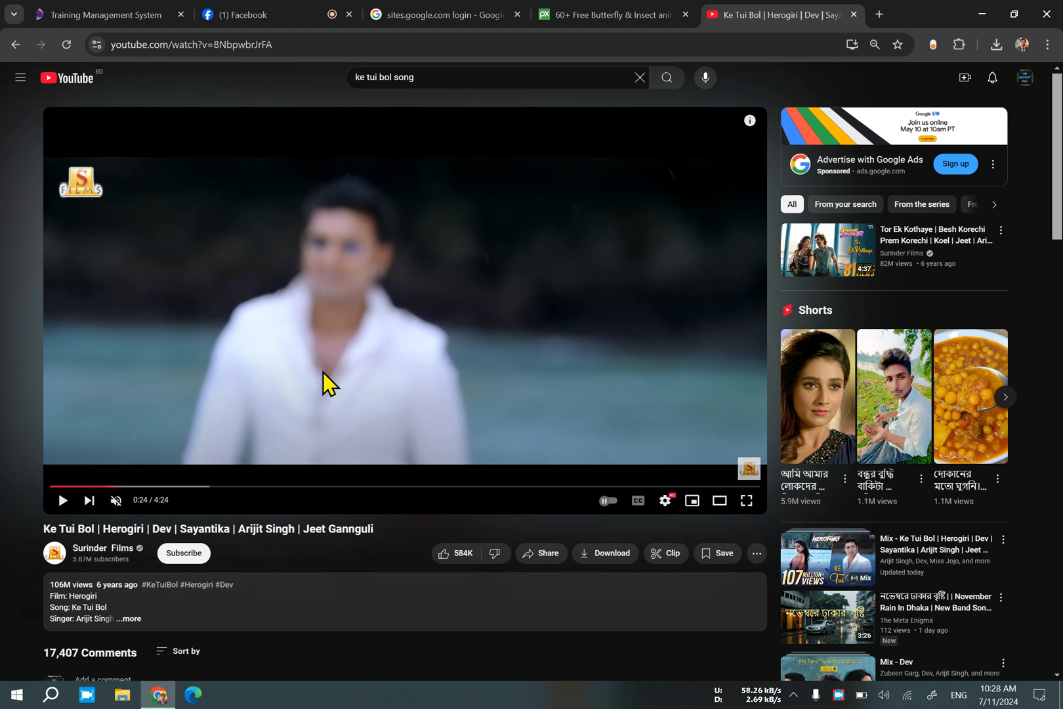
key(Left)
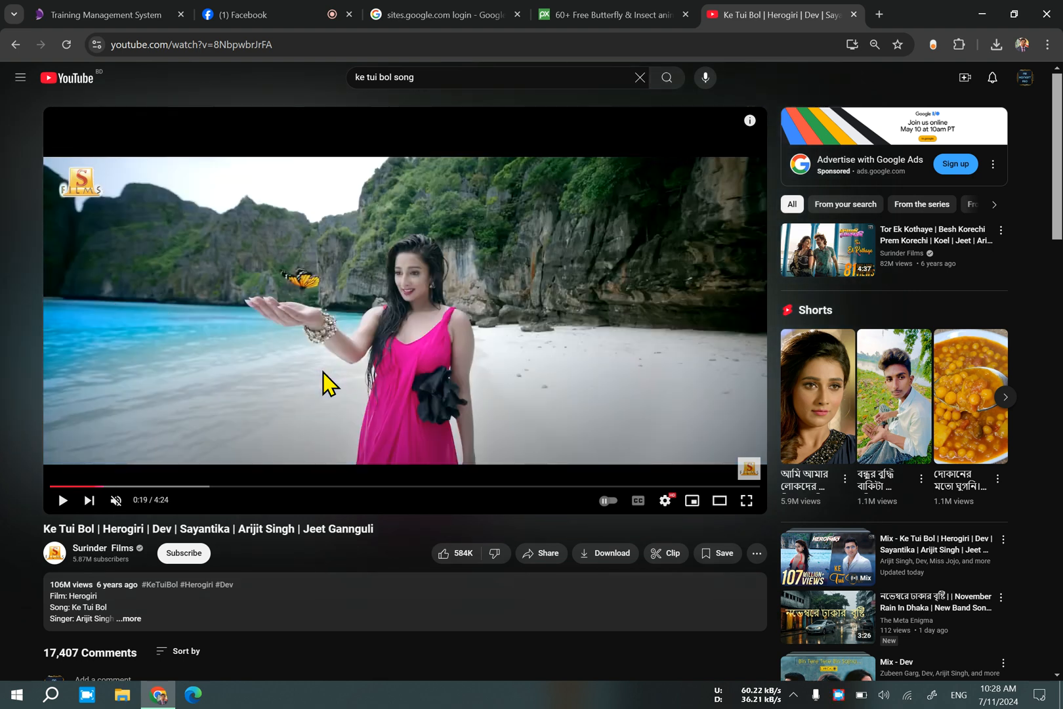
Switch back to Pixabay and open the blue flapping butterfly GIF from the butterfly results.
click(615, 13)
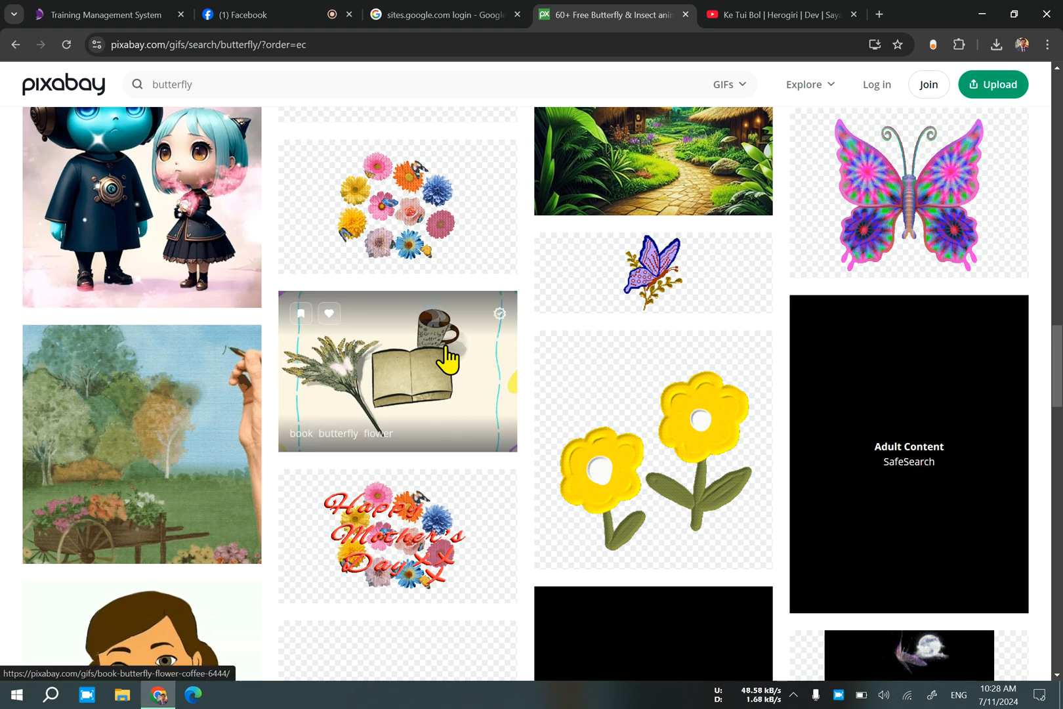
scroll(448, 359, down, 8)
scroll(448, 359, down, 4)
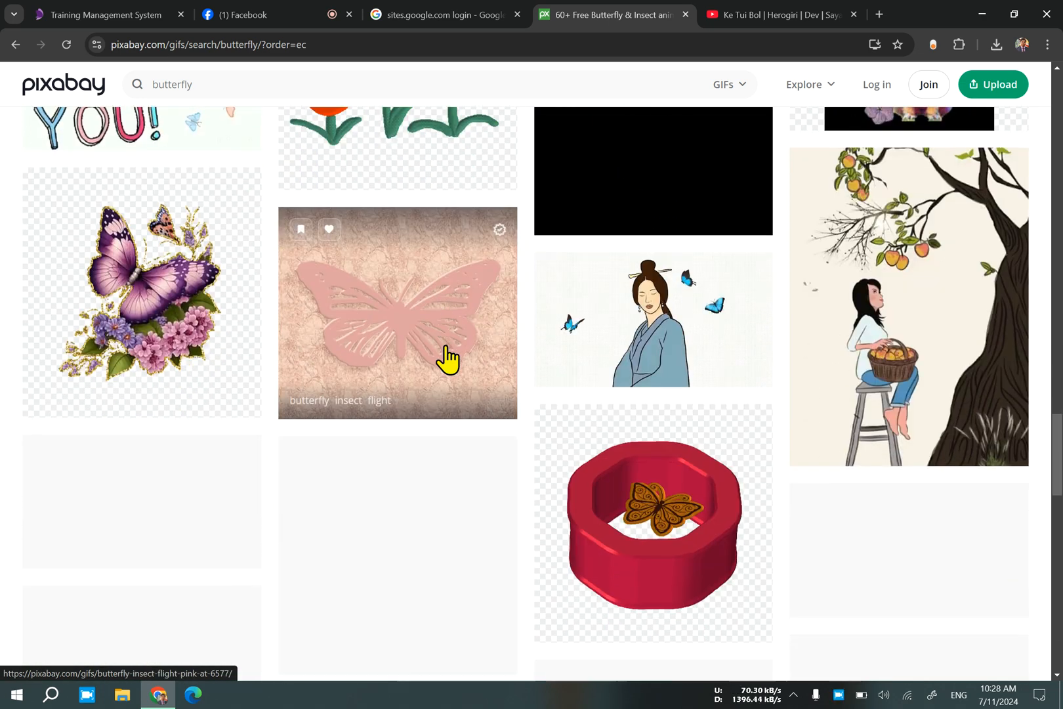
scroll(463, 381, down, 8)
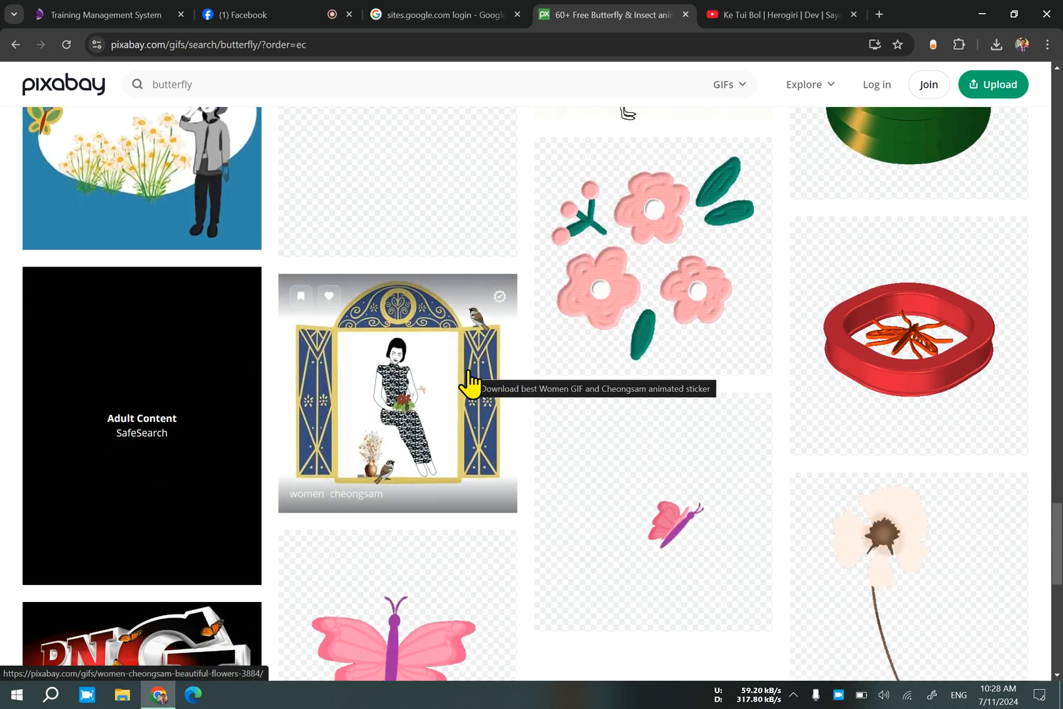
scroll(469, 384, down, 10)
scroll(466, 392, up, 10)
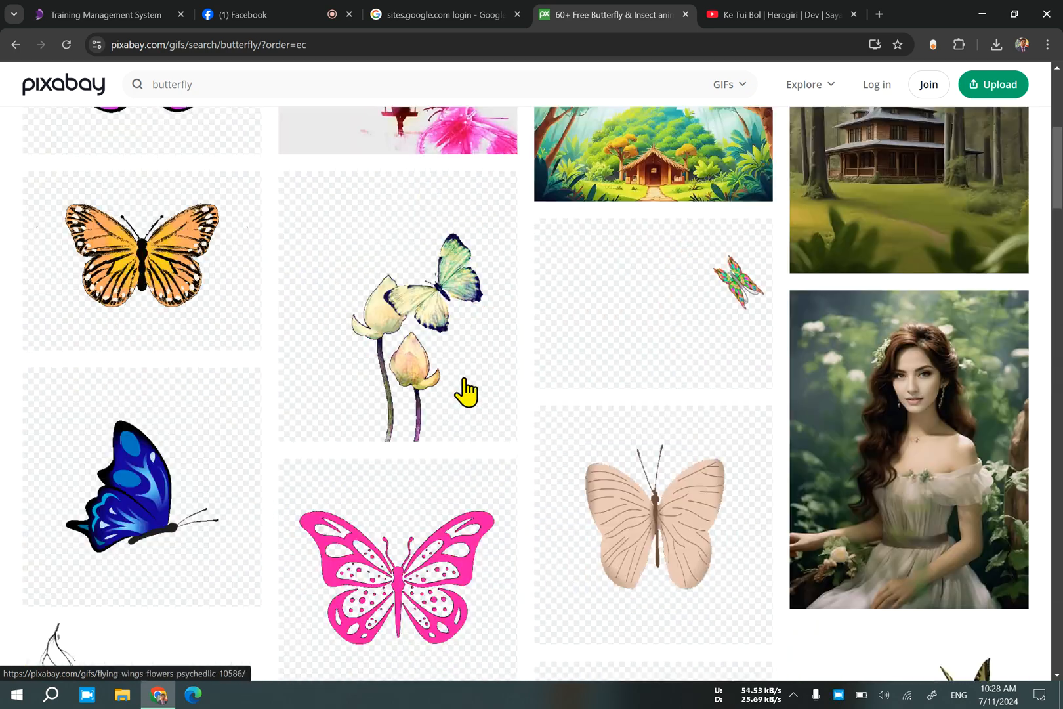
scroll(465, 392, down, 3)
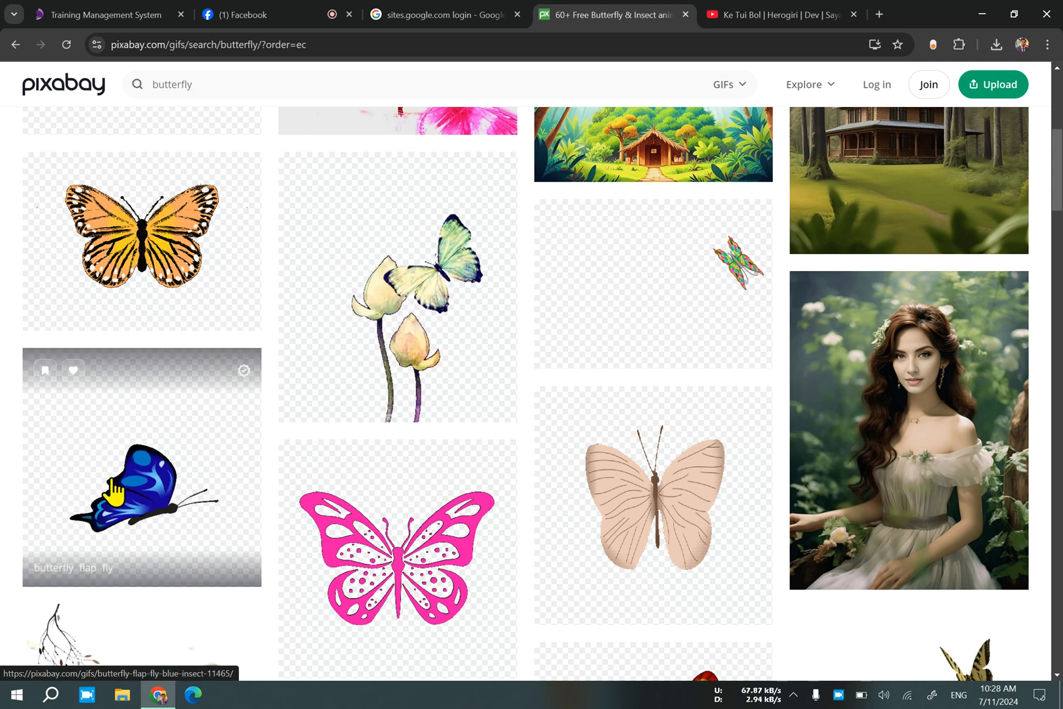
click(91, 489)
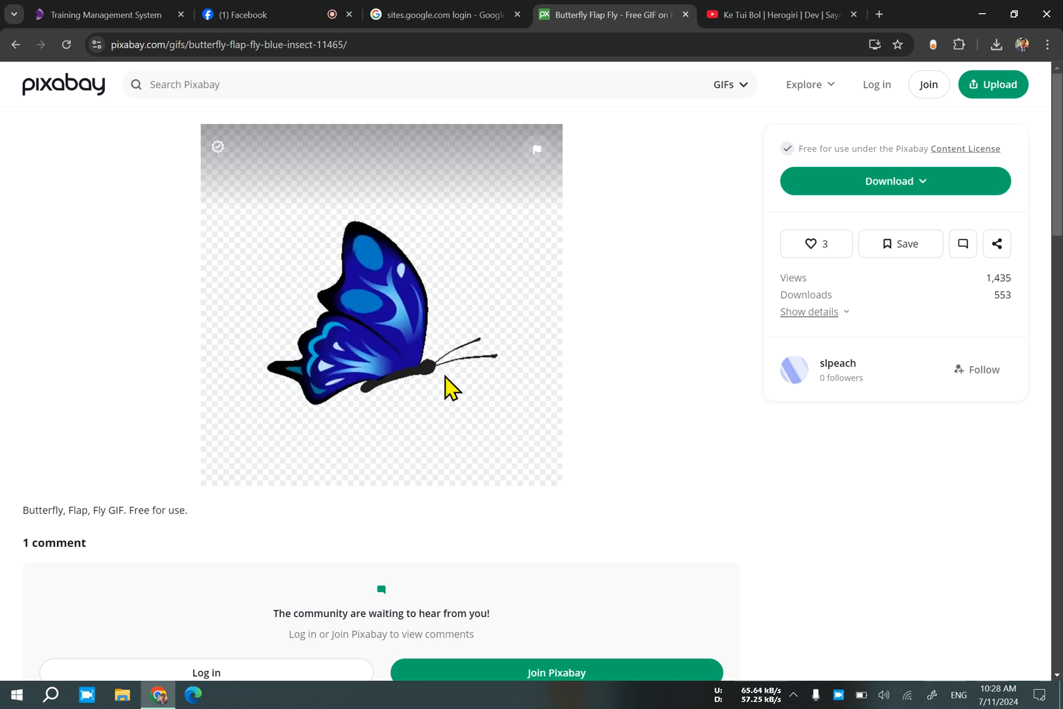
Look through the related free GIFs and download the blue Butterfly Flap Fly GIF.
scroll(446, 386, down, 10)
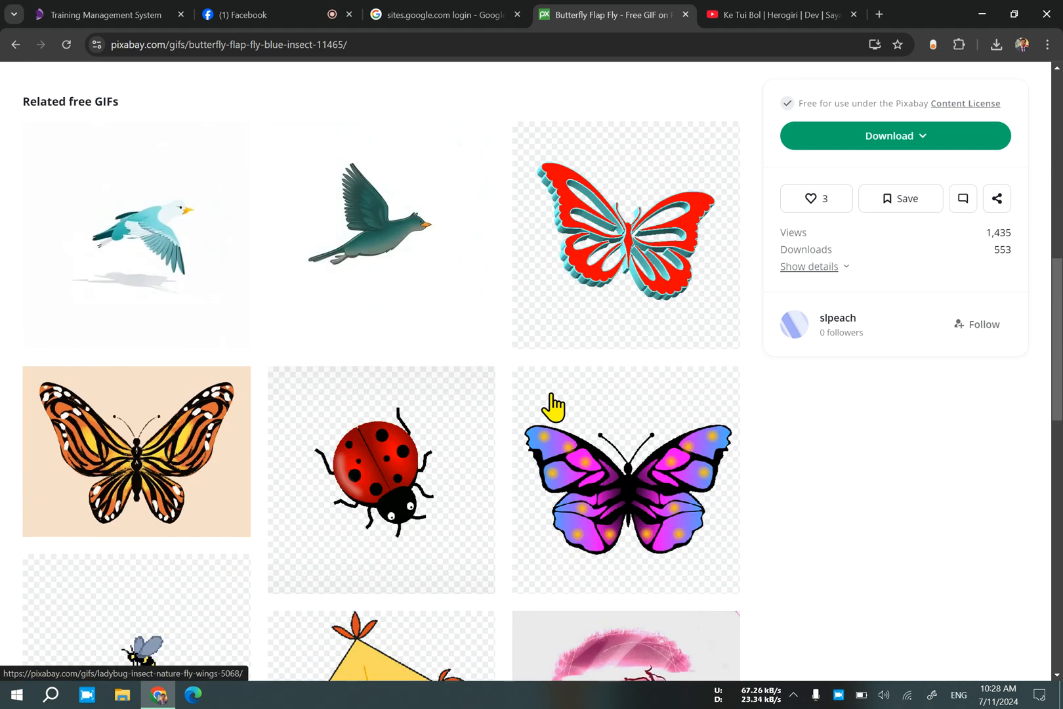
scroll(553, 407, down, 6)
scroll(554, 417, down, 5)
scroll(553, 417, up, 20)
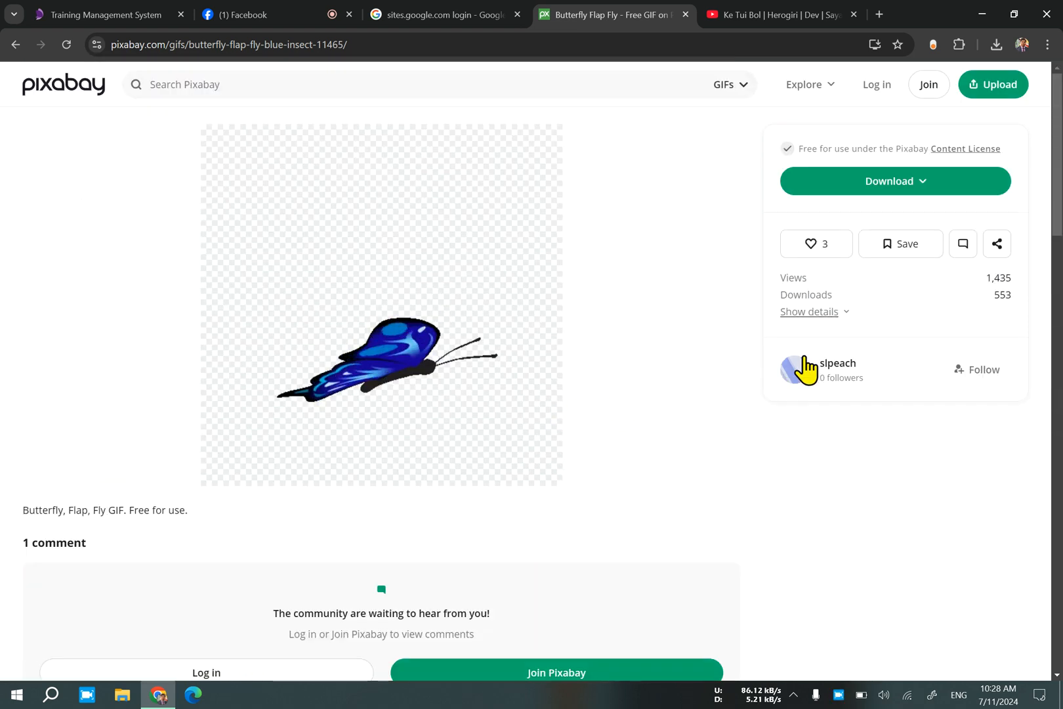
click(889, 191)
click(835, 361)
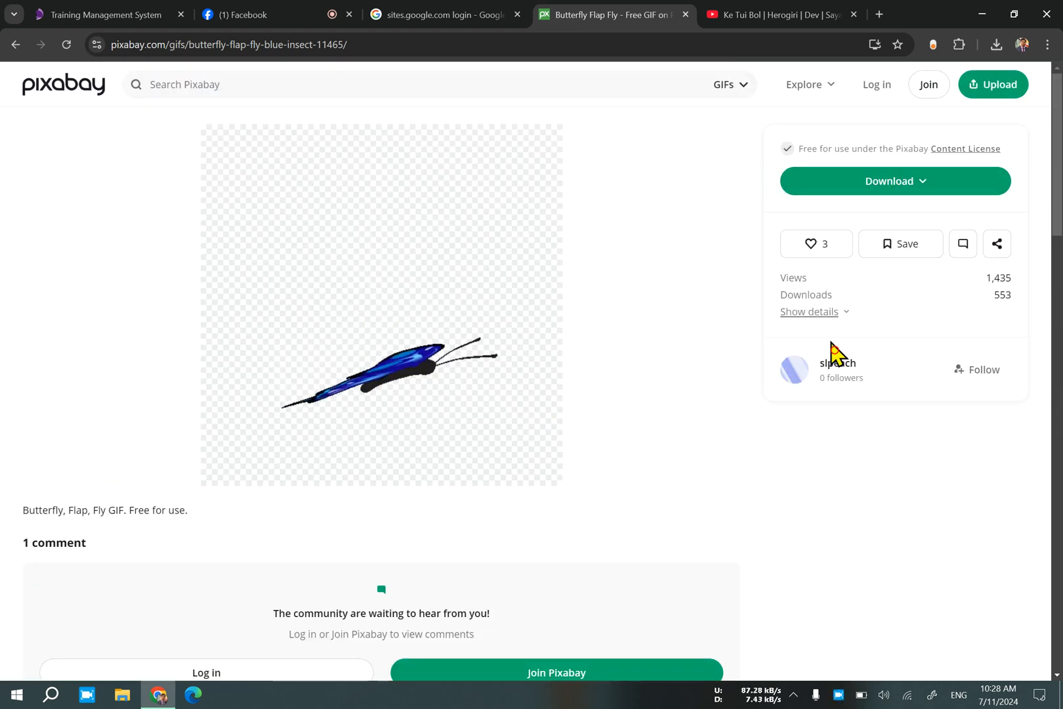
Close the YouTube song video and return to the Google search results for Google Sites.
click(483, 12)
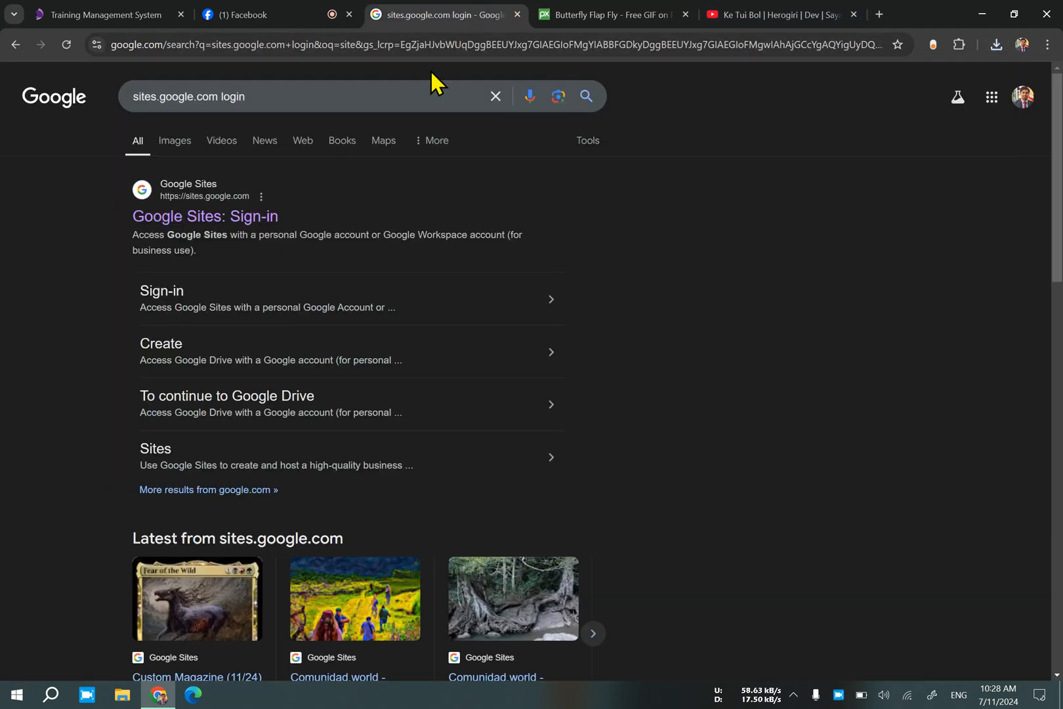
click(797, 17)
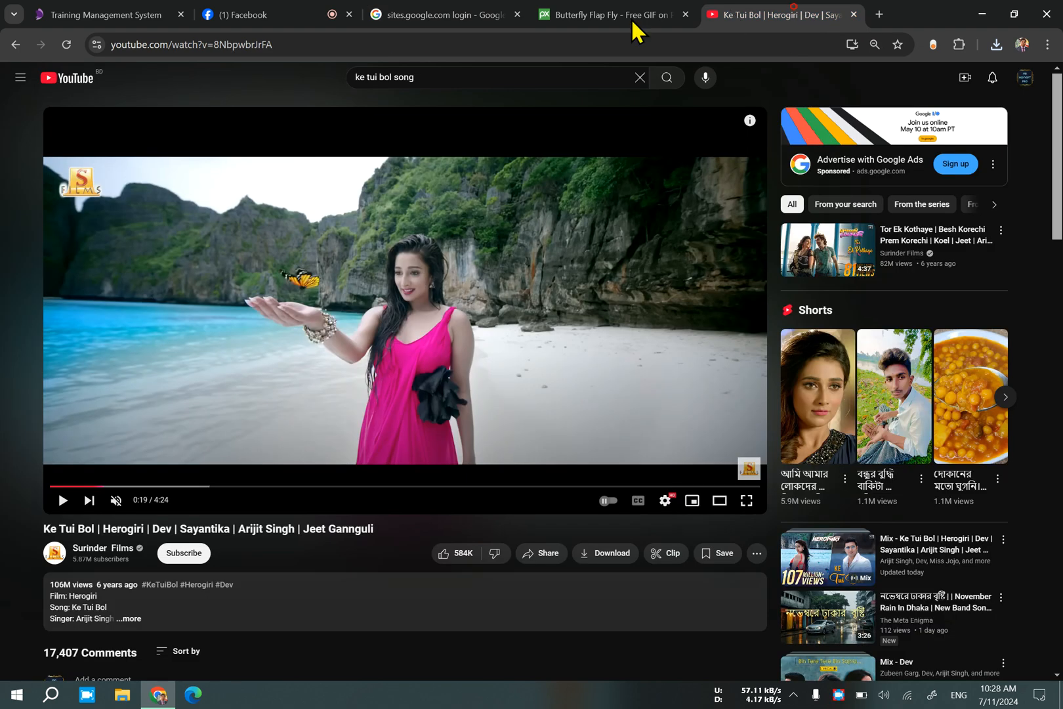
click(854, 15)
click(431, 16)
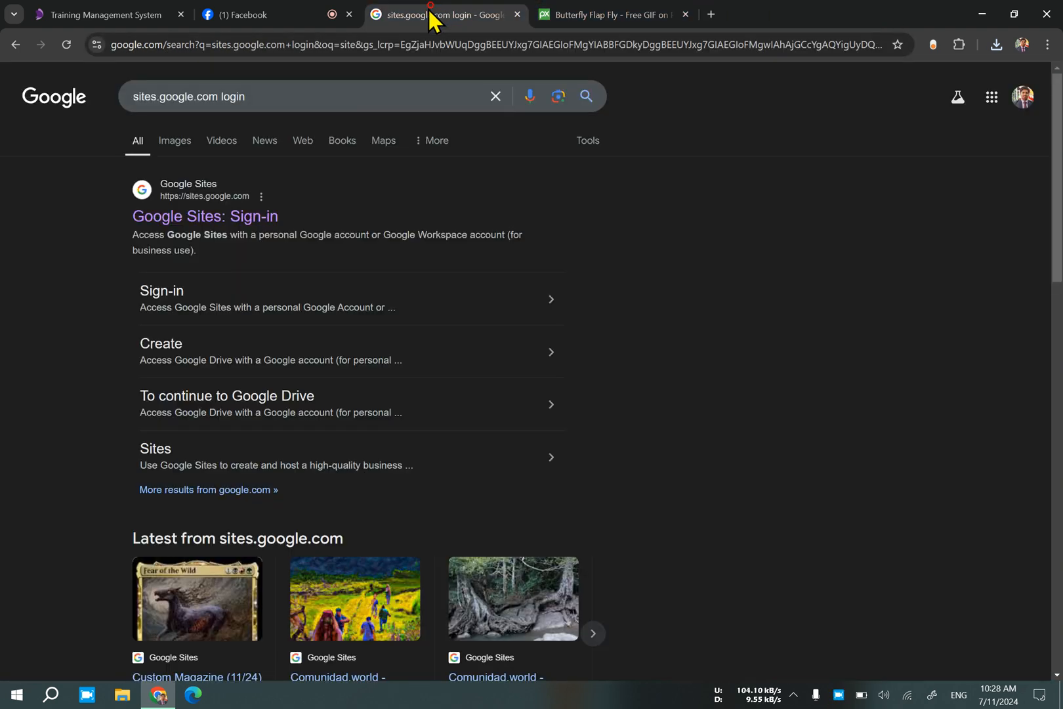
Shorten the Google search query to sites.google.com.
click(278, 92)
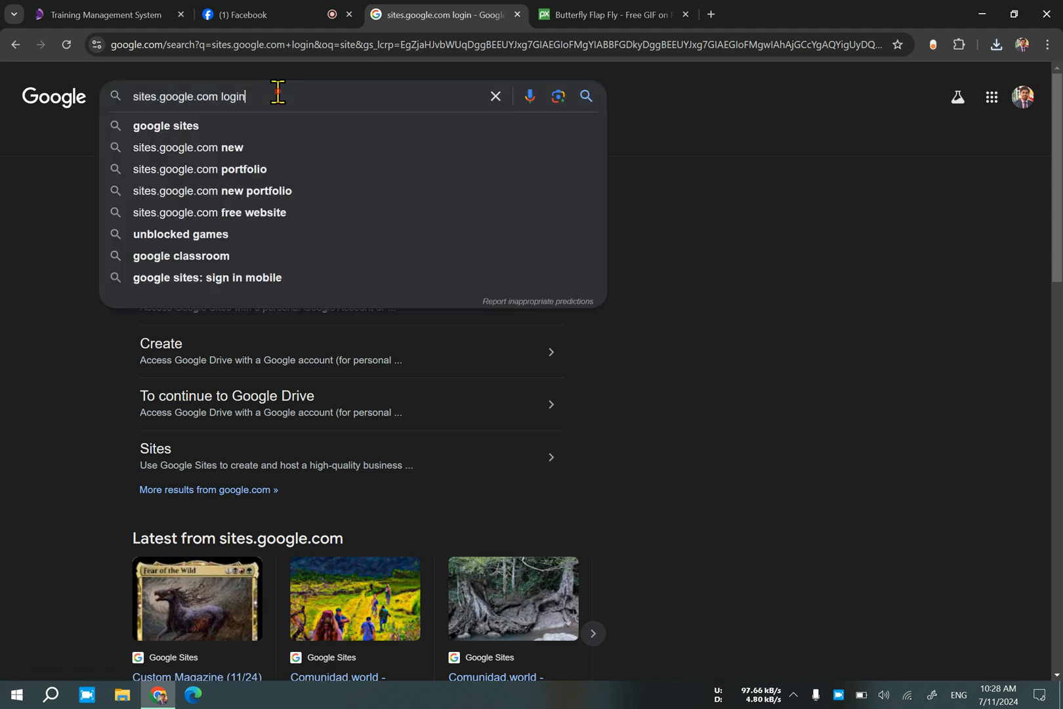
key(BackSpace)
key(BackSpace)
key(BackSpace)
key(BackSpace)
key(BackSpace)
key(BackSpace)
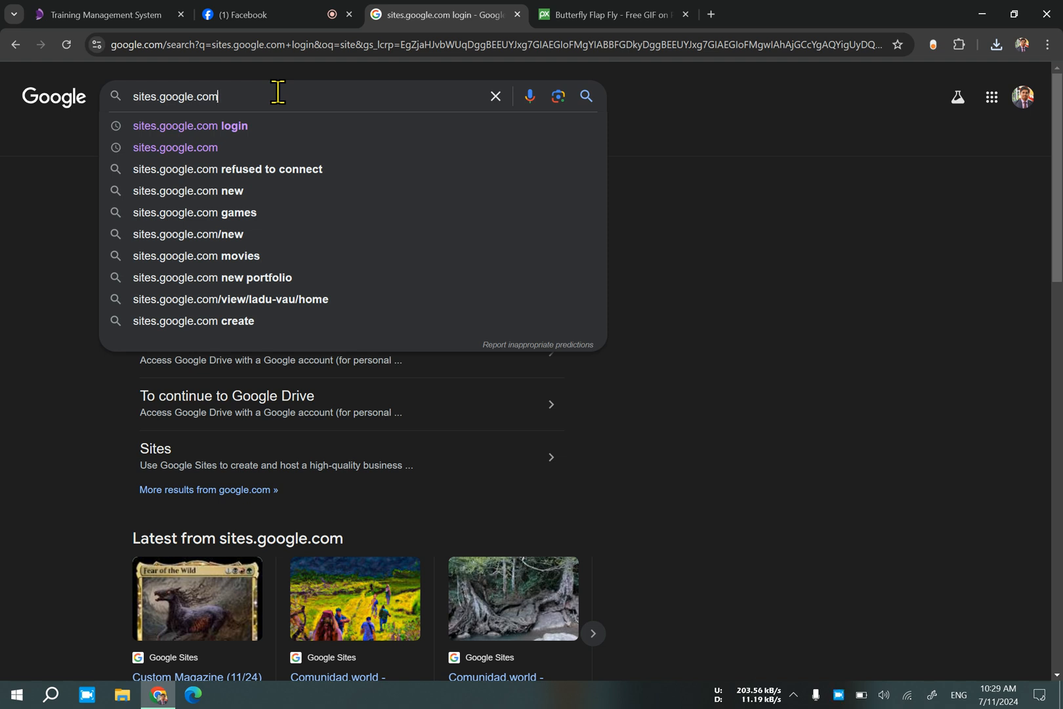
Check the Facebook live dashboard, dismiss its internet connection warning, and return to the Google search.
click(266, 24)
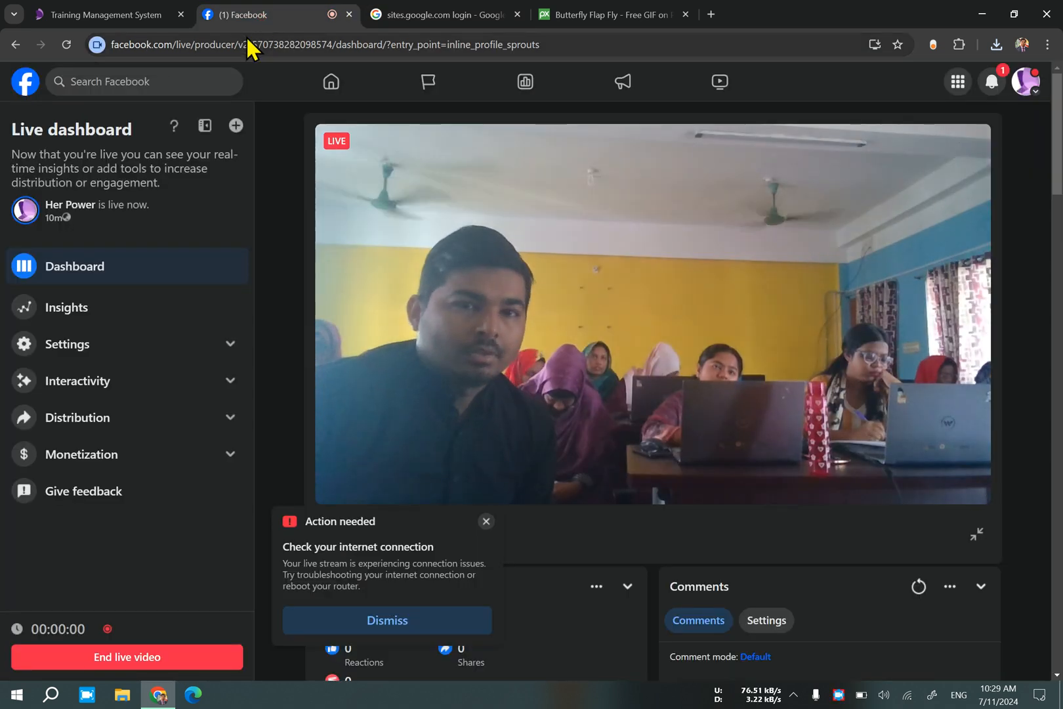
click(586, 13)
click(471, 13)
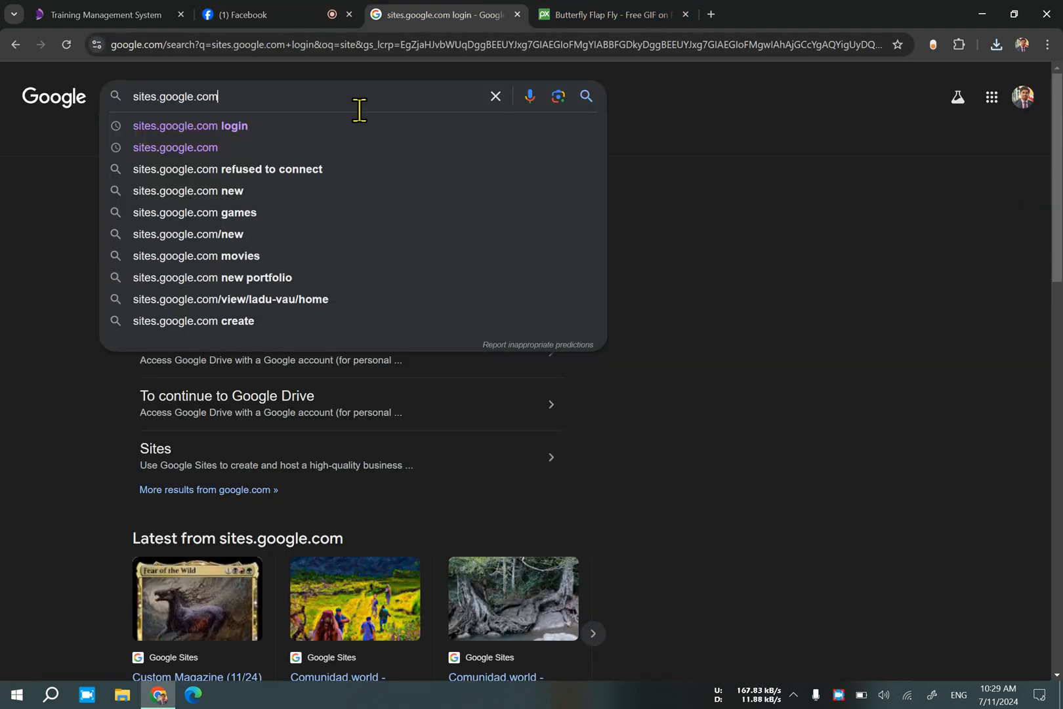
click(293, 19)
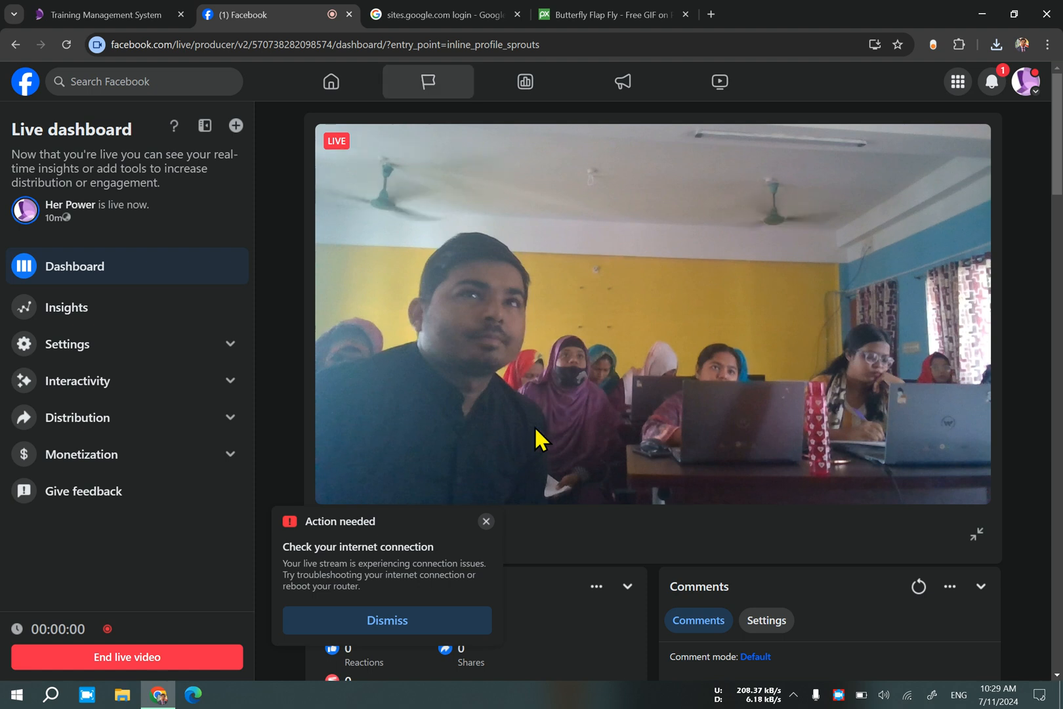
click(487, 521)
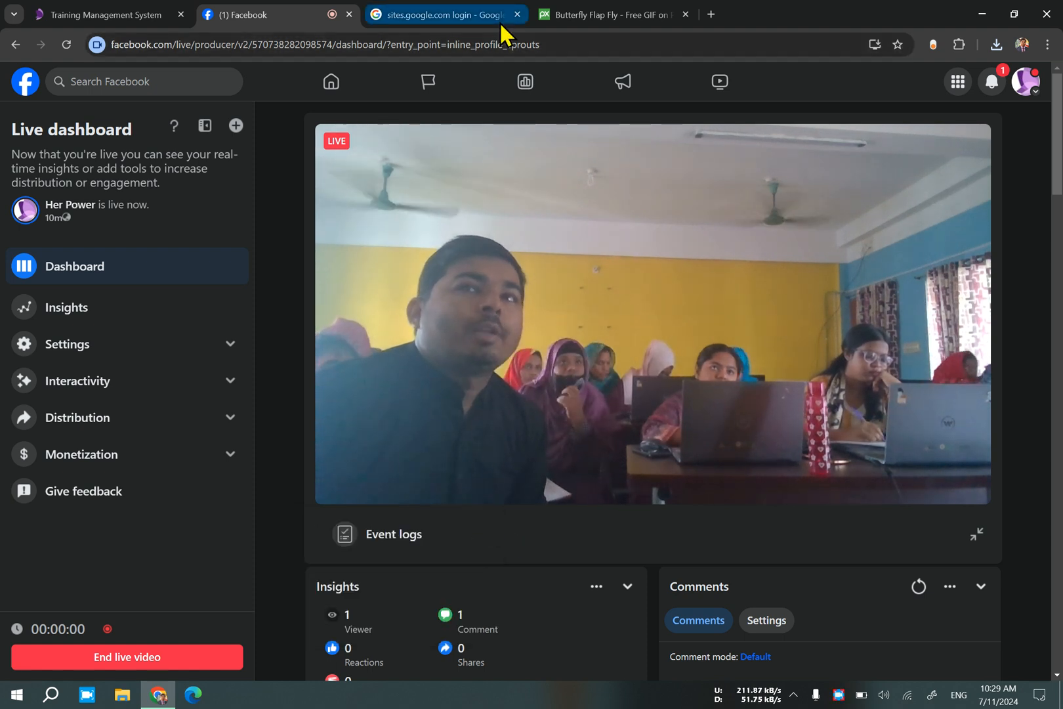
mouse_move(495, 12)
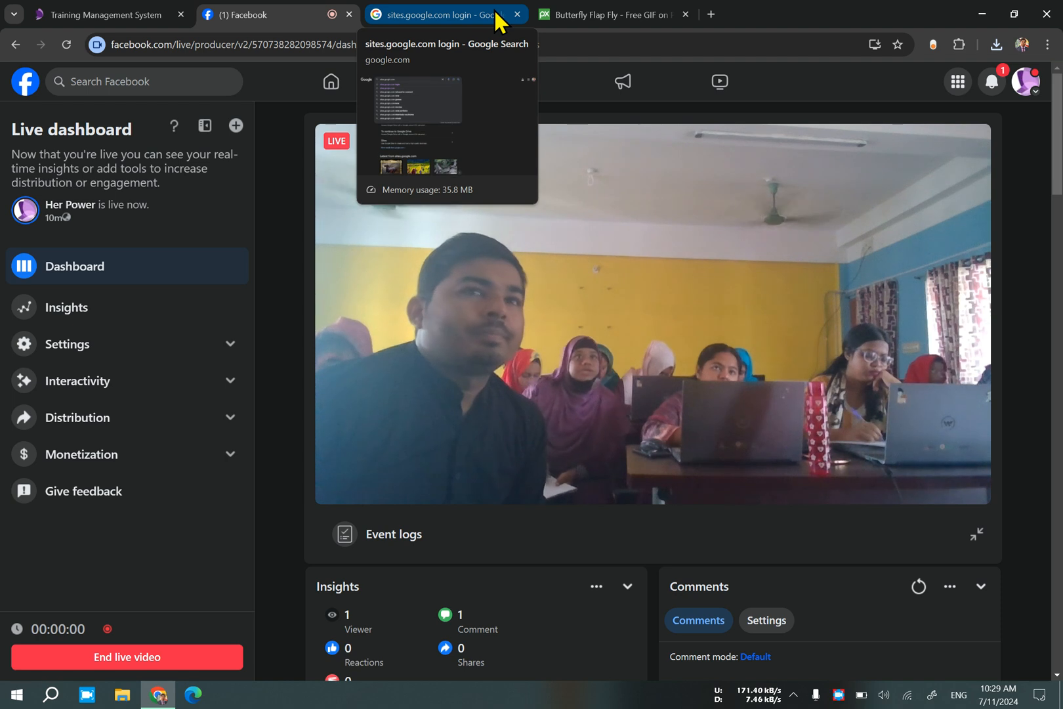
click(496, 15)
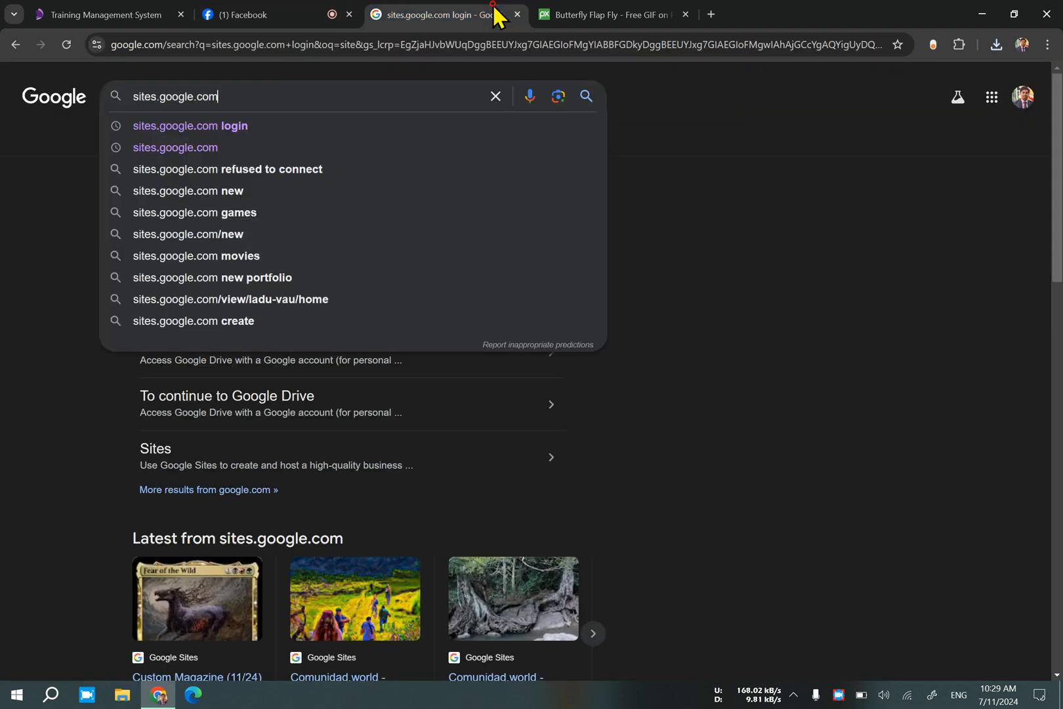
Open Facebook in a new browser tab and look over the Her Power page and its live video post.
click(711, 14)
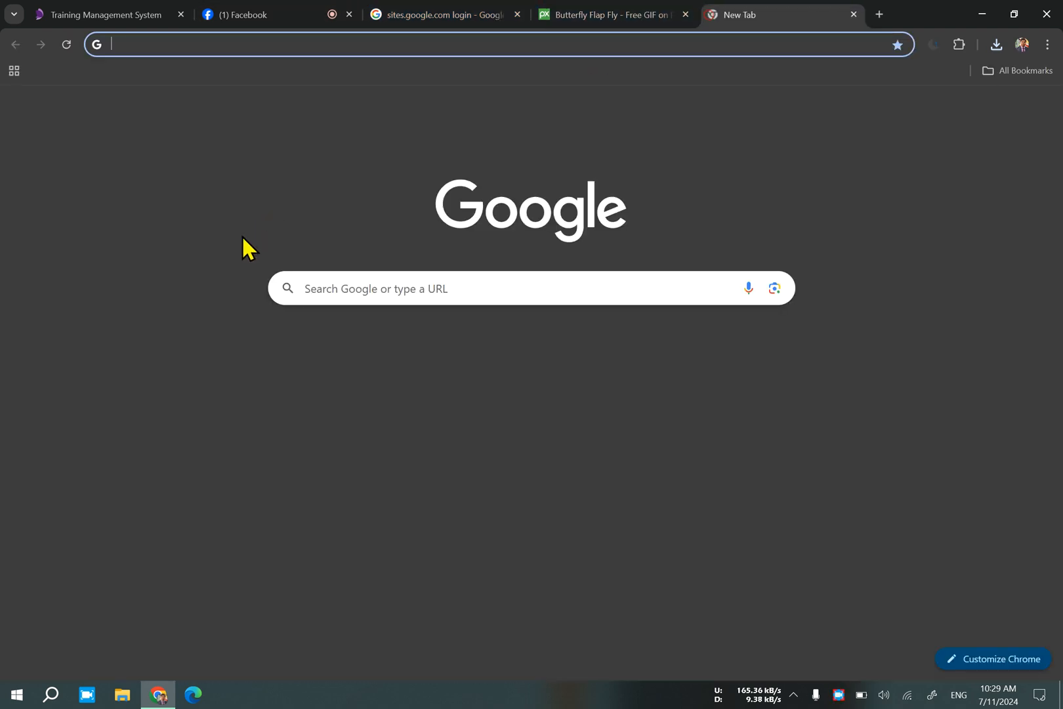
click(268, 349)
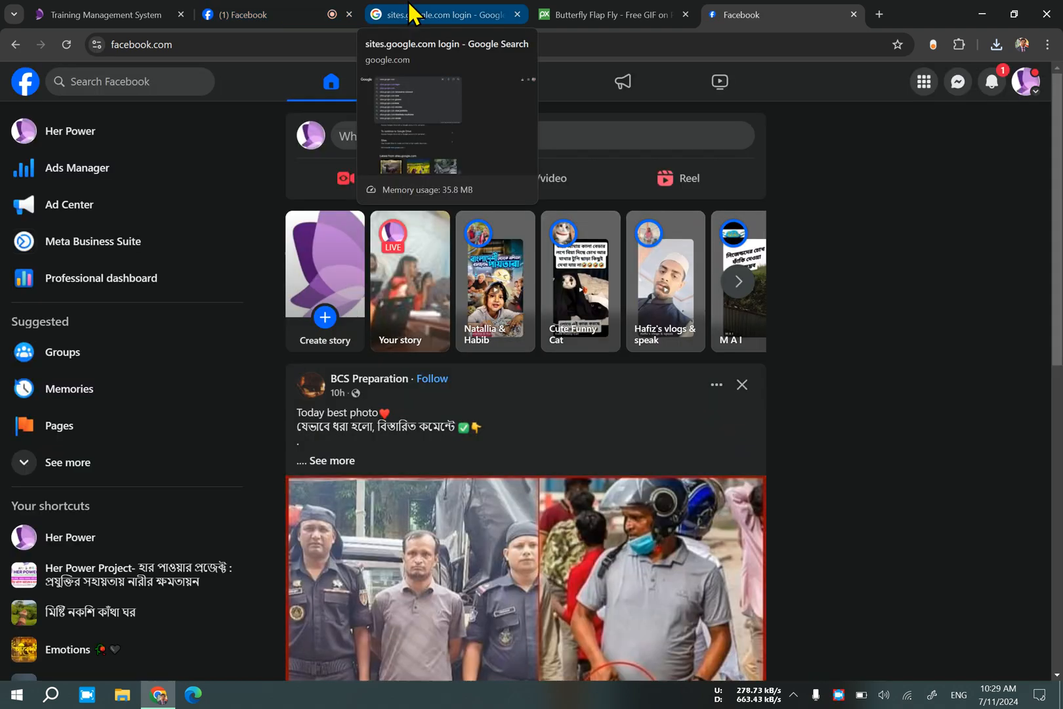
click(149, 135)
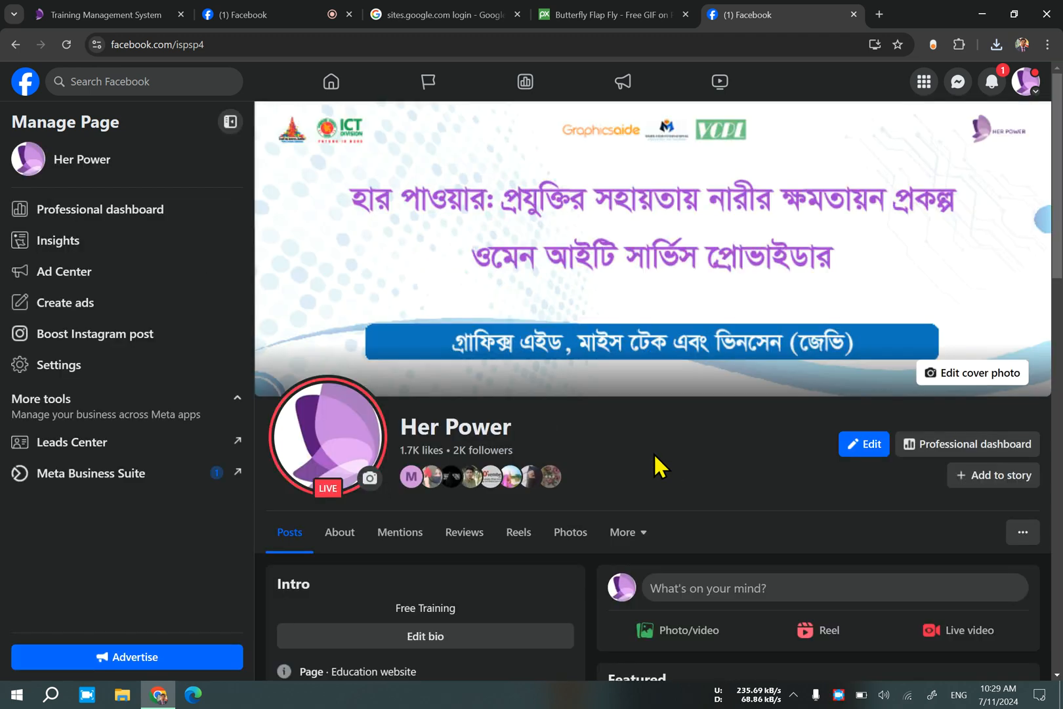
scroll(654, 454, down, 8)
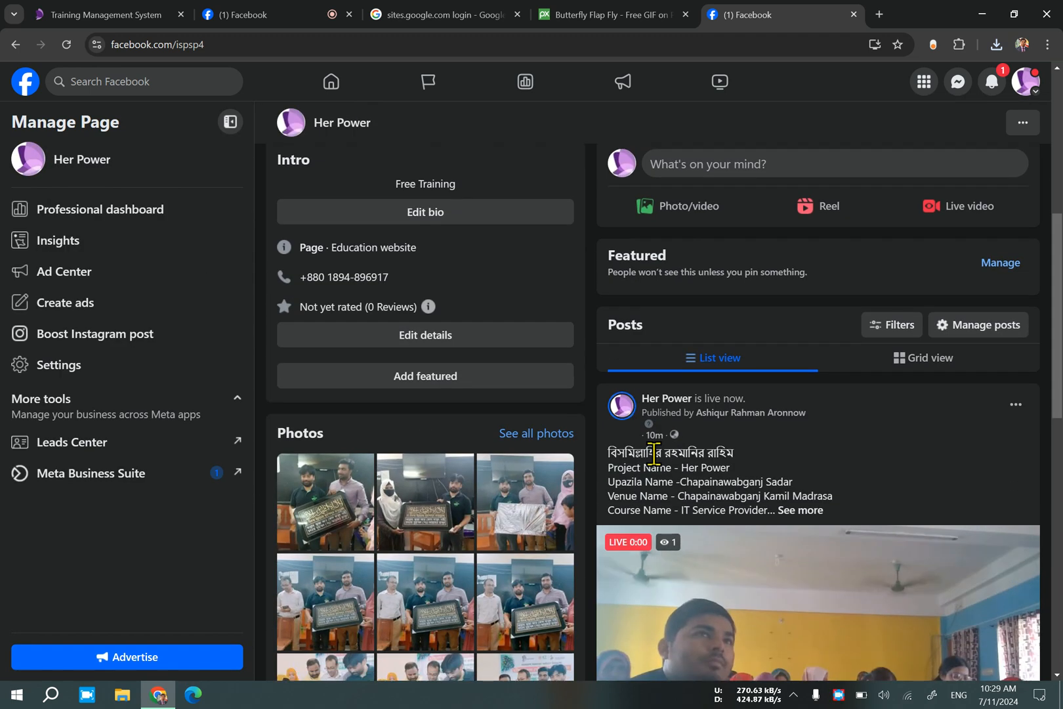
scroll(654, 455, down, 2)
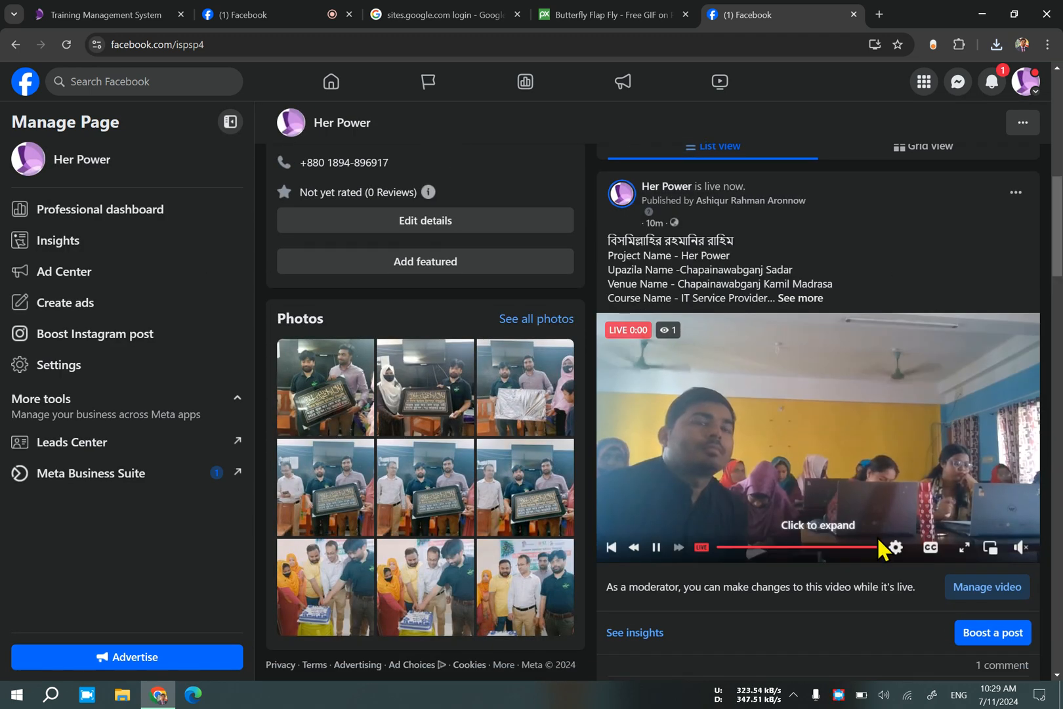
scroll(853, 525, up, 10)
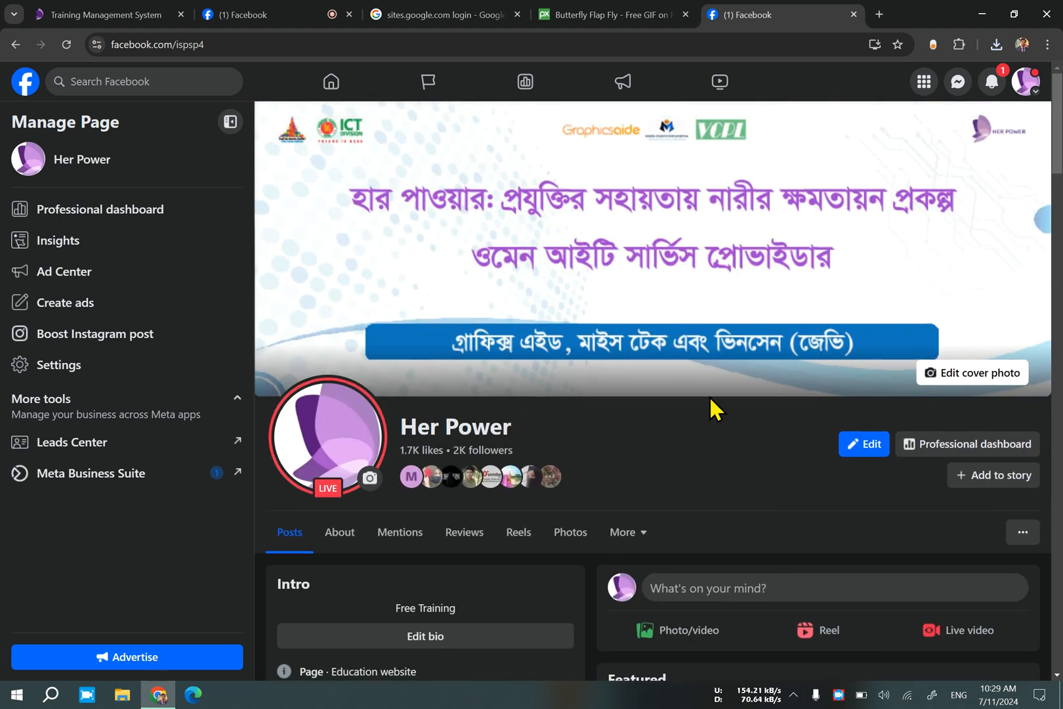
Return to the Google search, submit sites.google.com, and open the Google Sites home page.
click(453, 11)
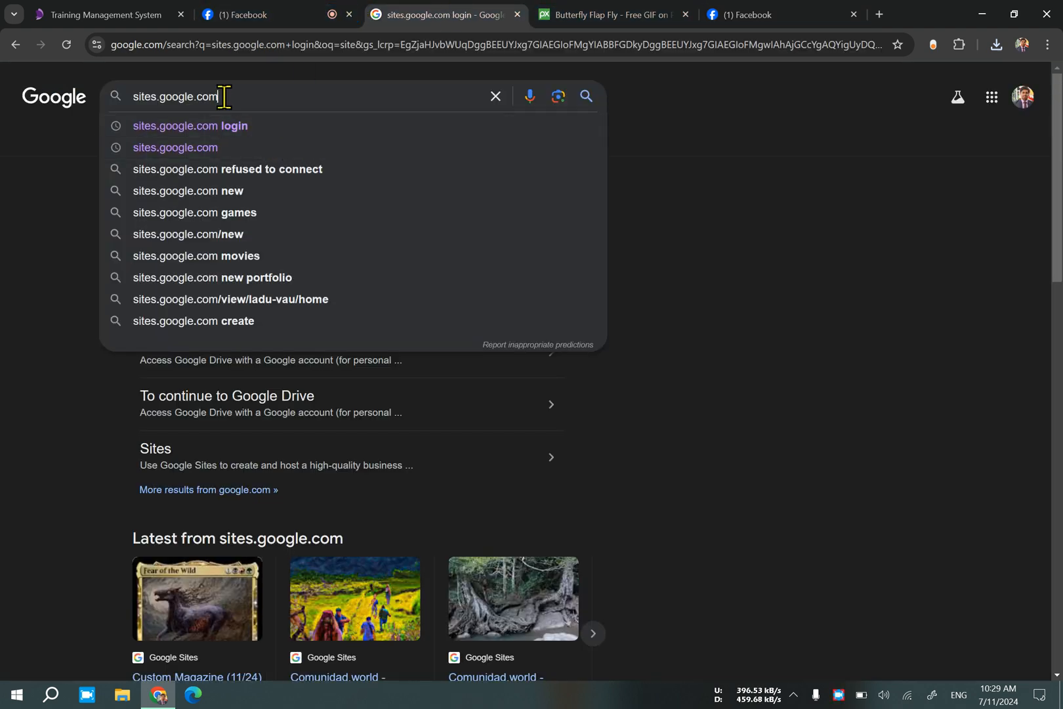
key(Return)
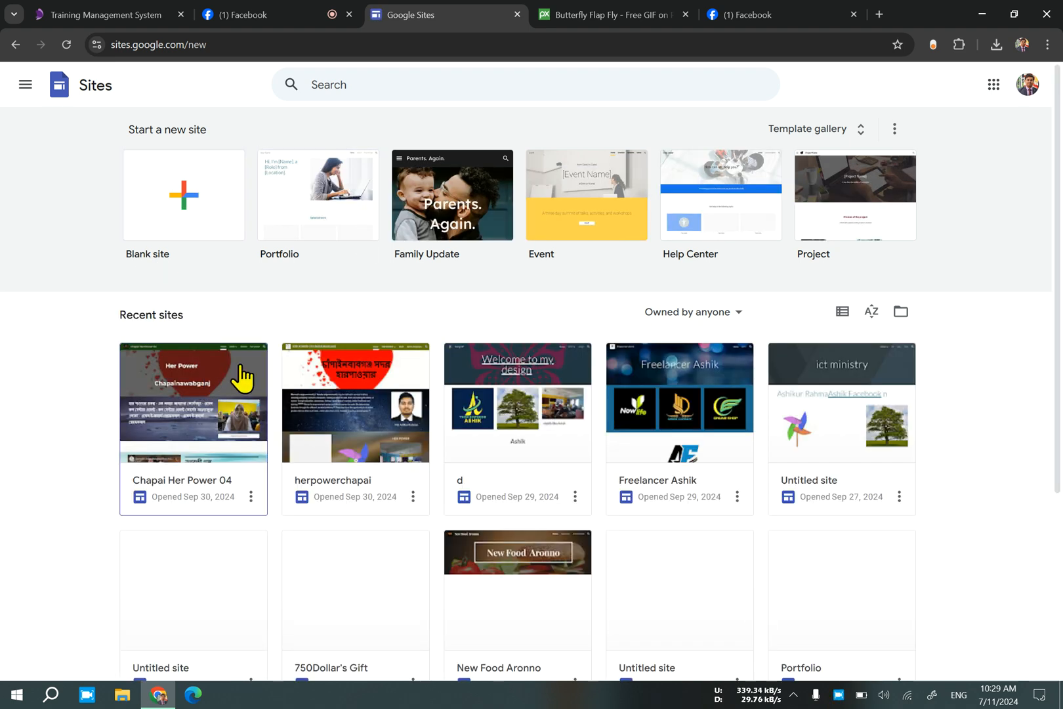
Look over the site templates and the full list of recent sites on the Google Sites home page.
scroll(256, 403, down, 4)
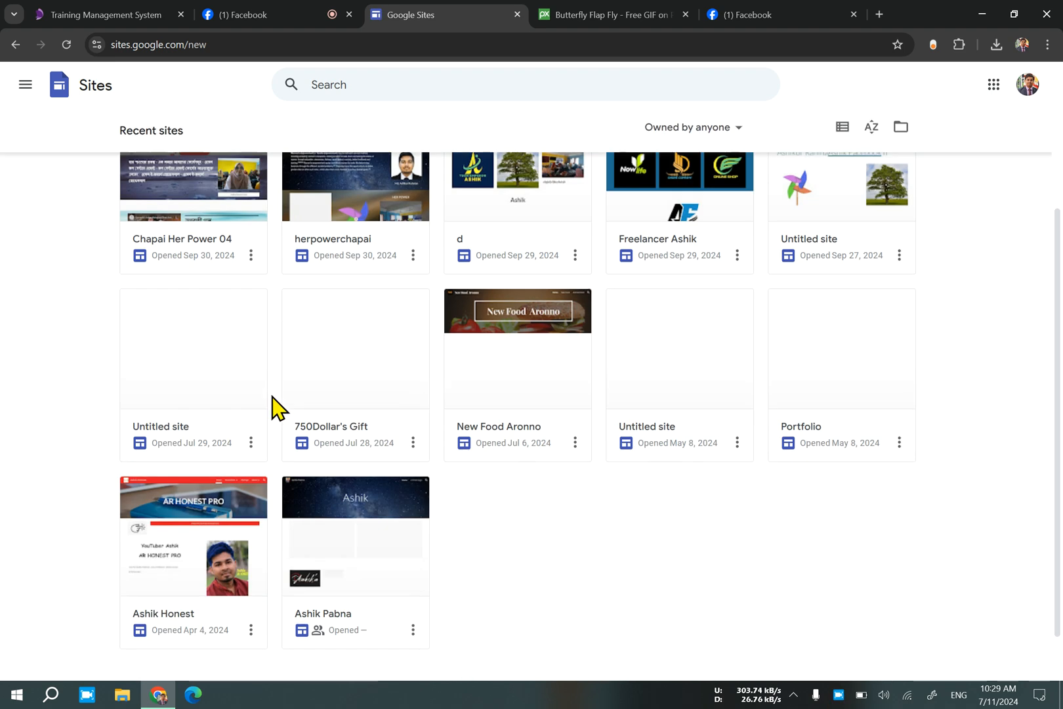
scroll(287, 414, up, 4)
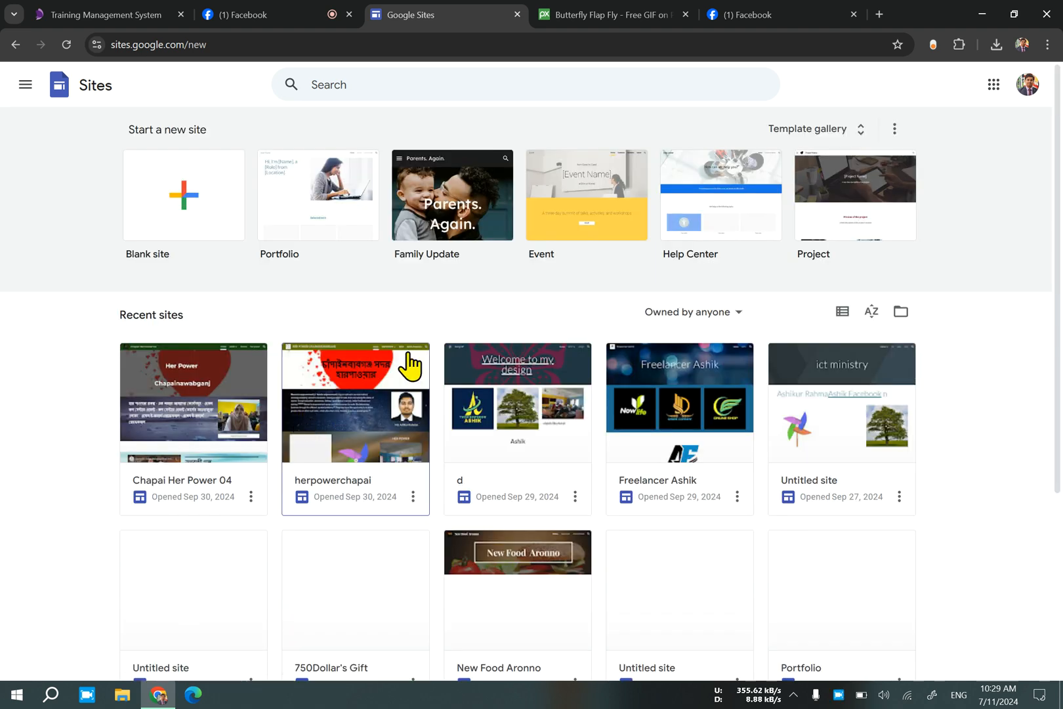
scroll(411, 365, down, 4)
scroll(676, 315, up, 4)
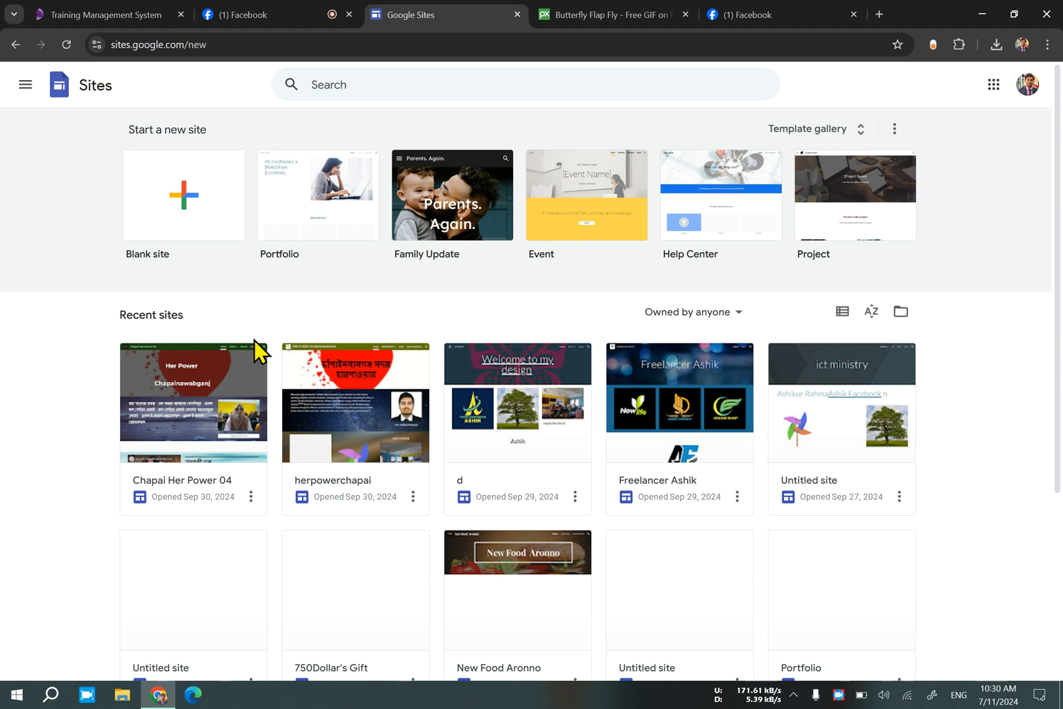
click(880, 14)
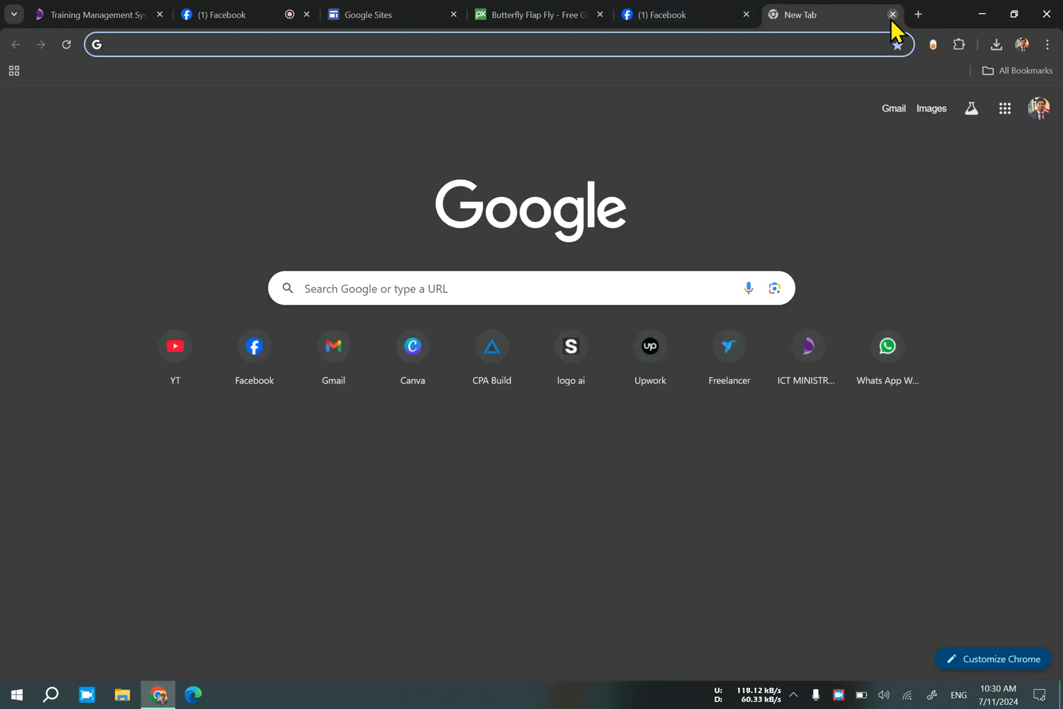
click(892, 14)
click(577, 14)
click(454, 14)
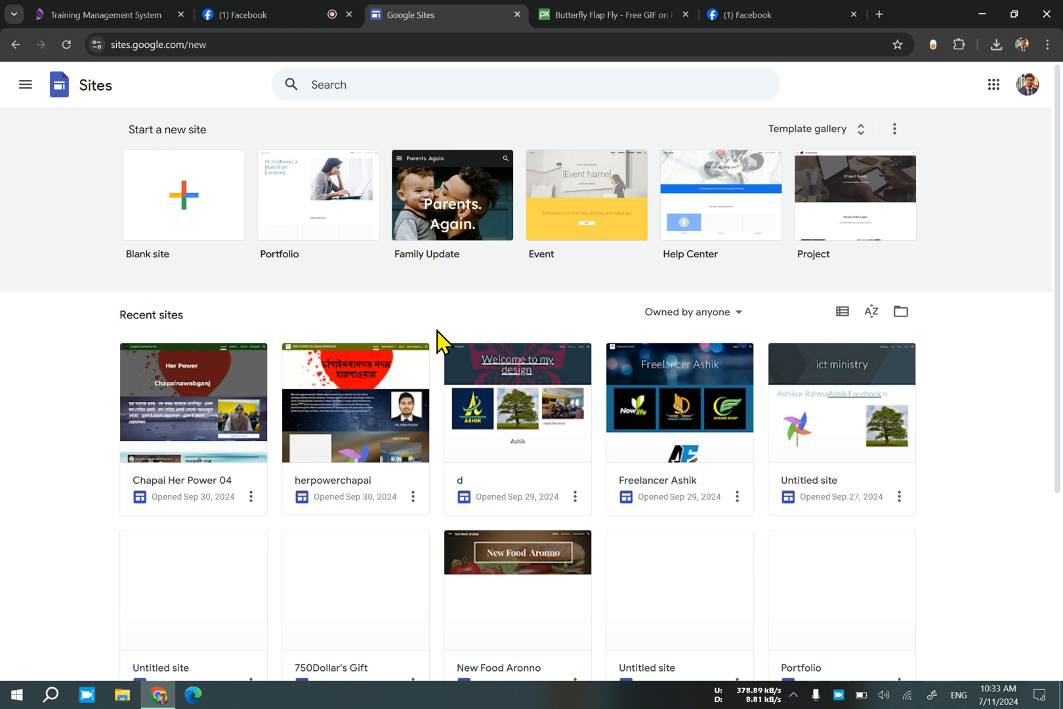
Open Canva in a new browser tab and search its content for "certificate".
click(880, 15)
click(410, 381)
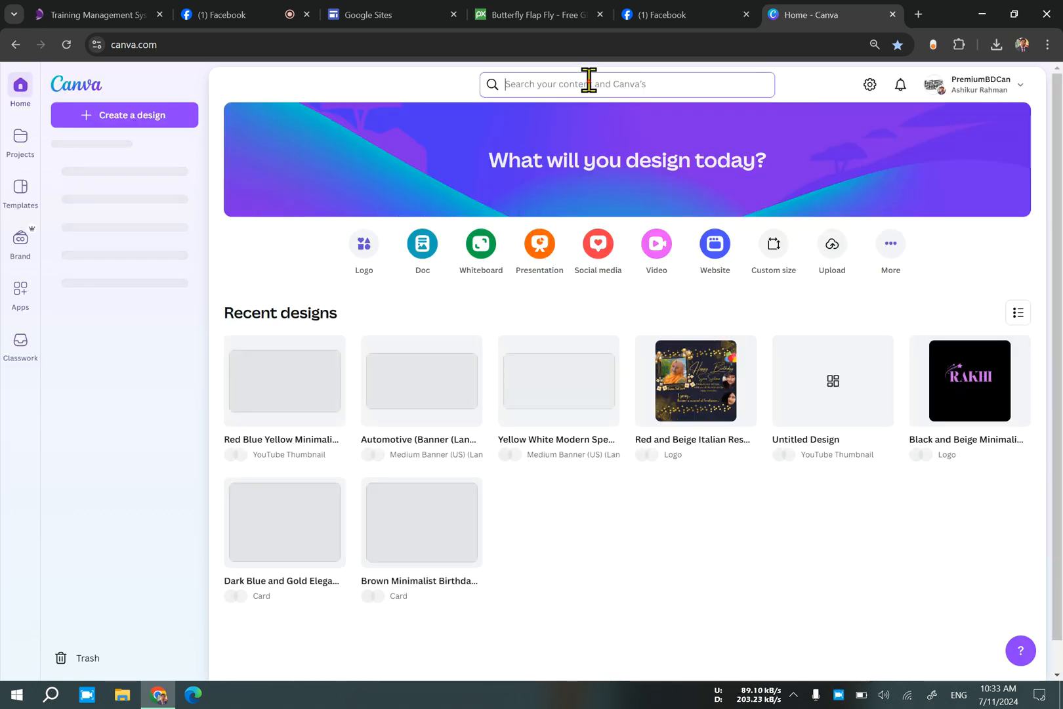
click(589, 81)
text(ce)
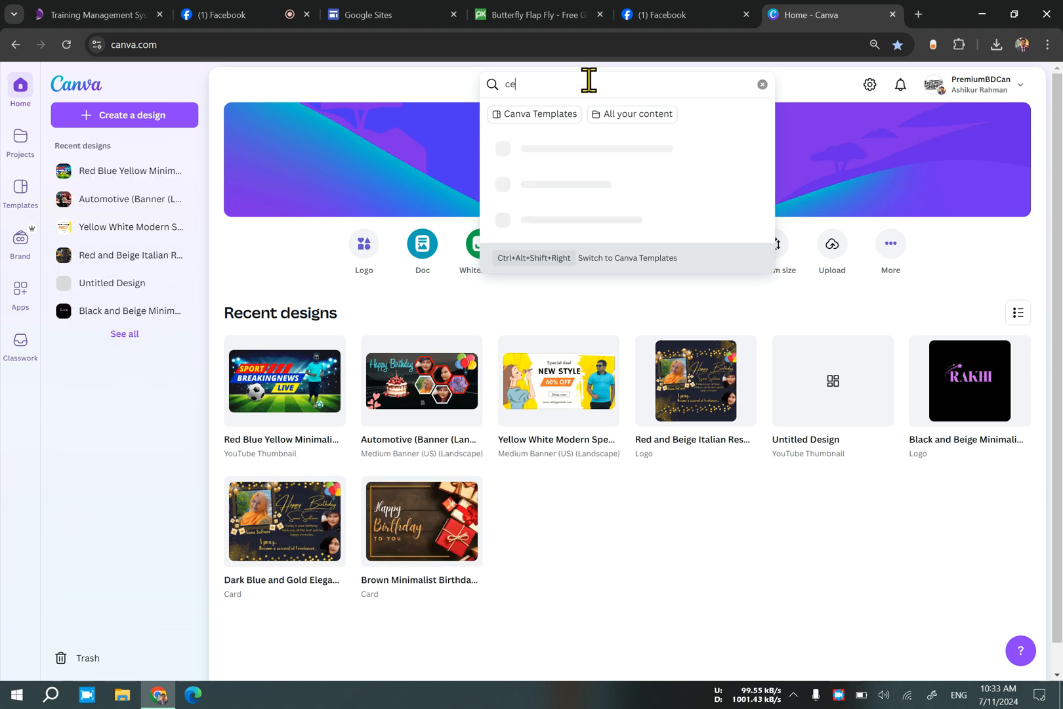
text(rt)
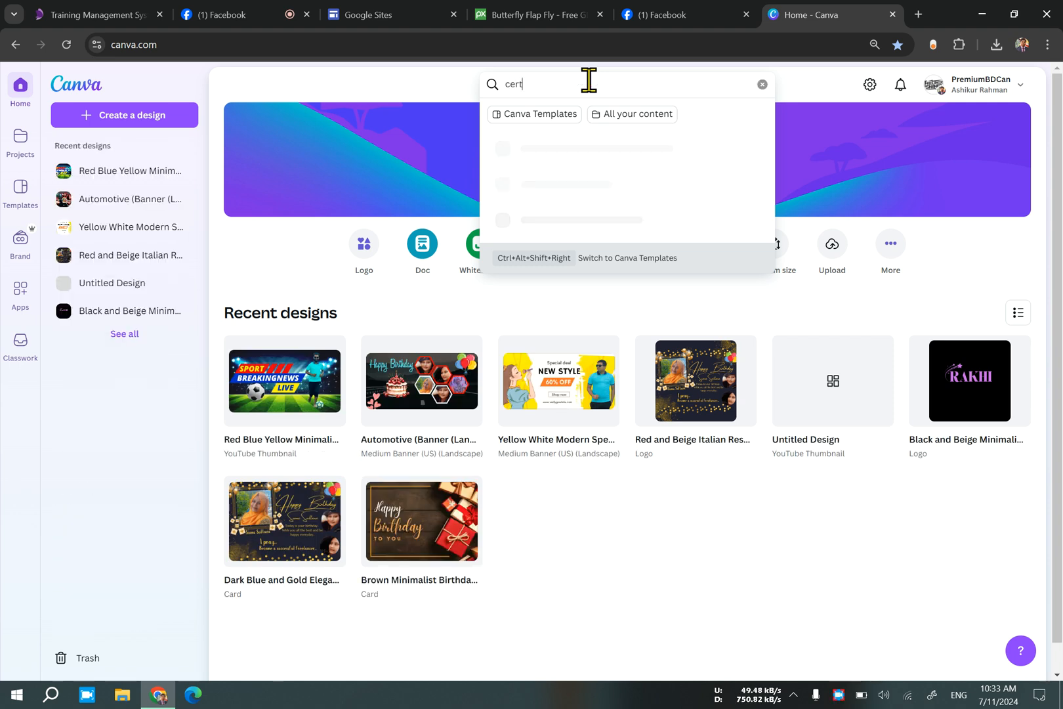
text(if)
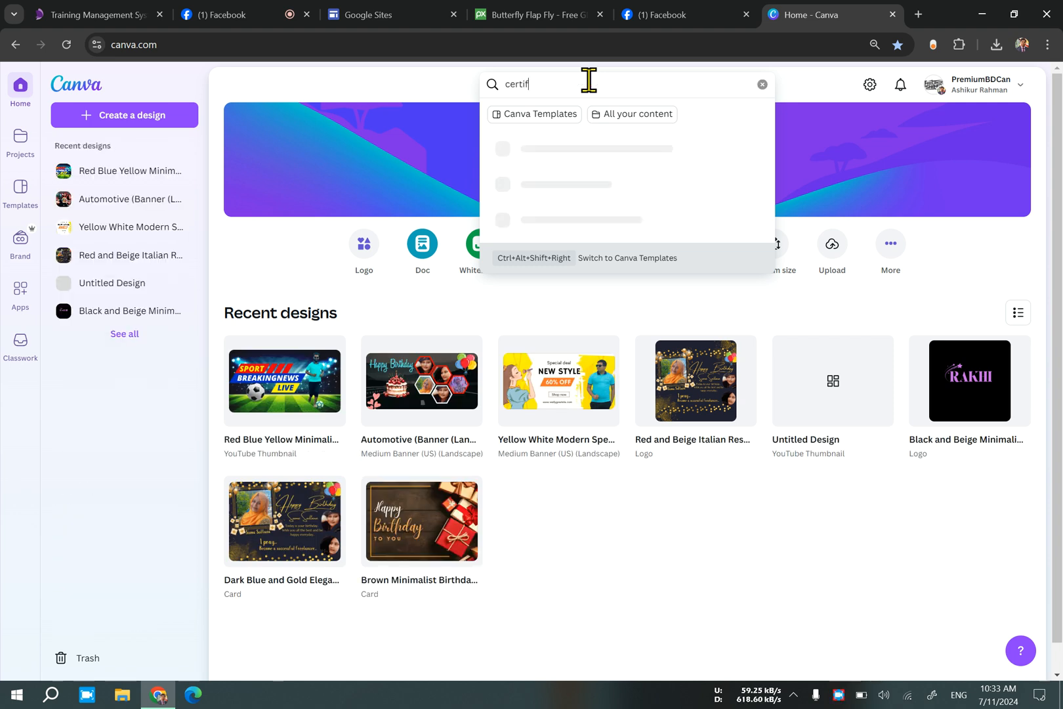
text(icate)
key(Return)
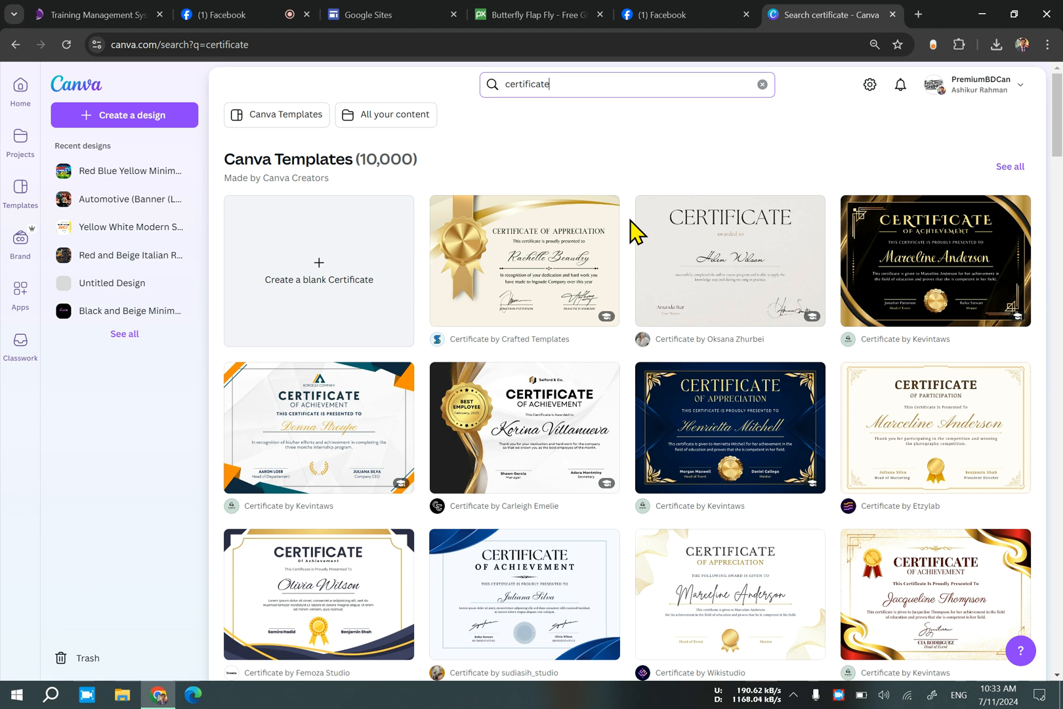
Browse the certificate templates and open the preview of the gold Certificate of Achievement design by Illustrava.
scroll(631, 233, down, 2)
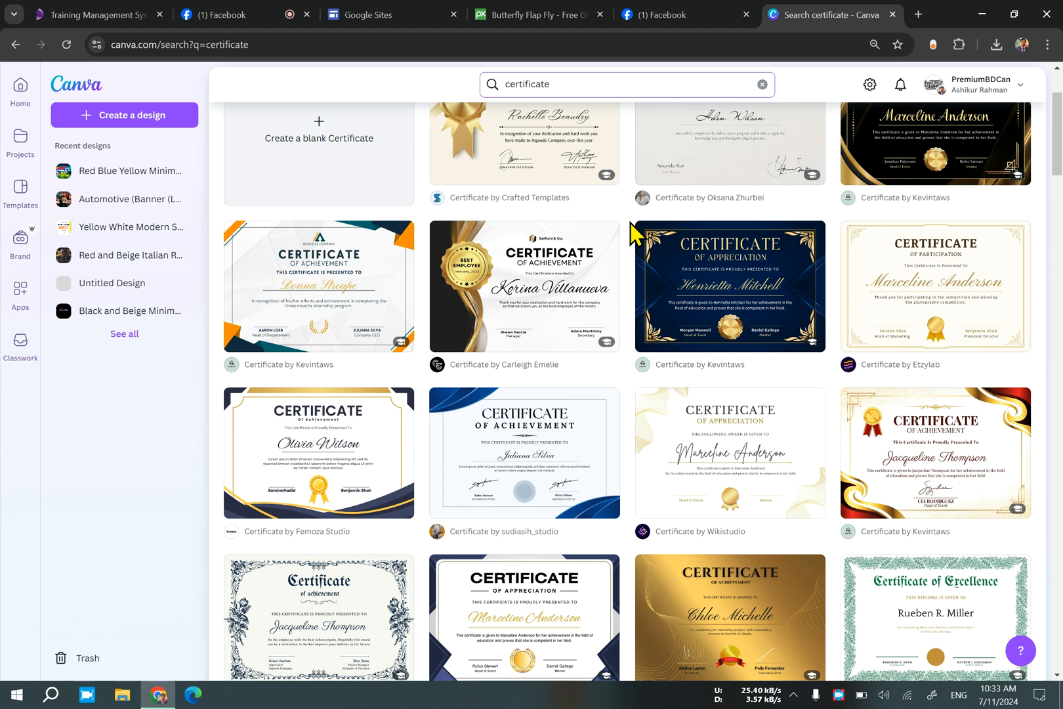
scroll(631, 233, down, 2)
scroll(631, 233, down, 1)
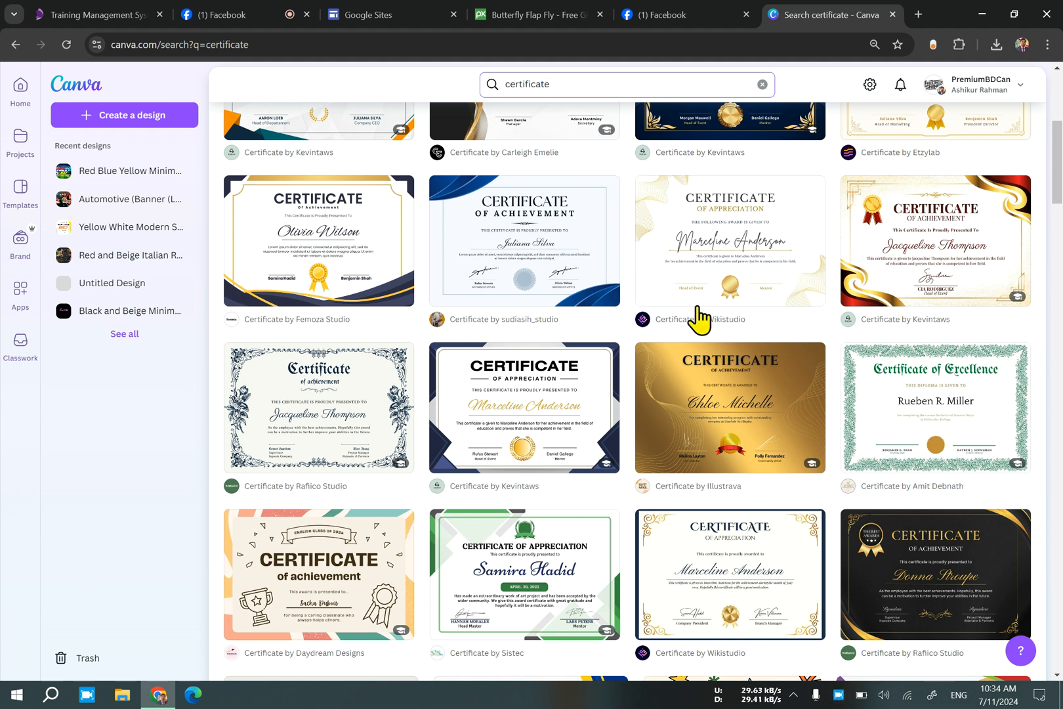
click(763, 430)
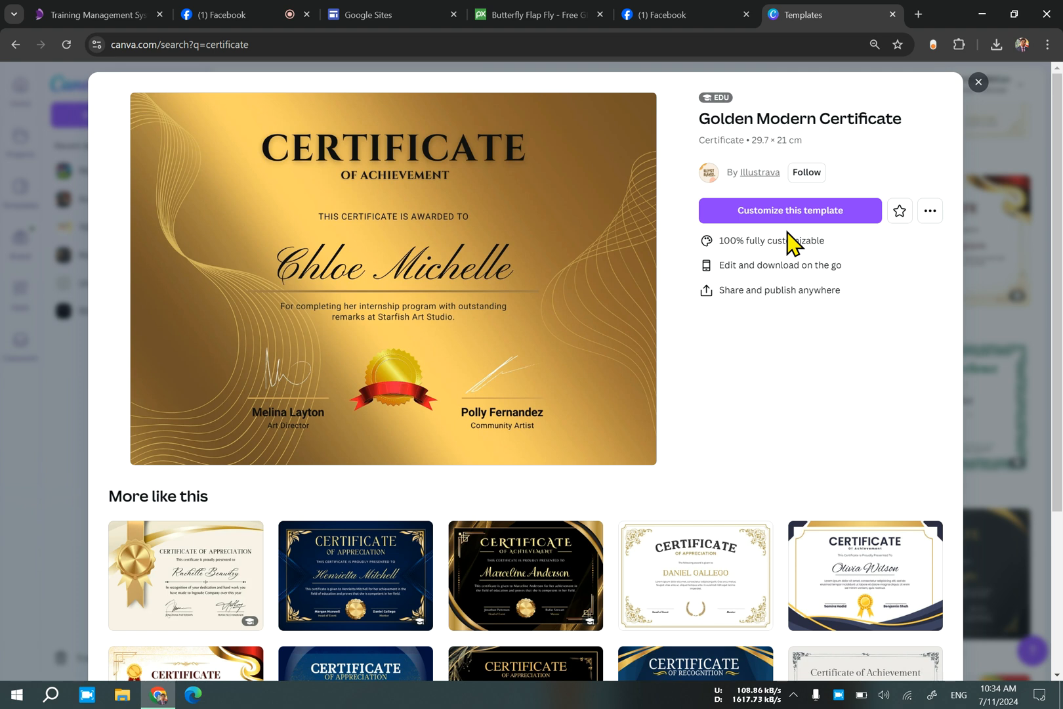
Switch to WhatsApp, open the "Me" chat, and view the received Certificate of Competence image full size.
click(16, 695)
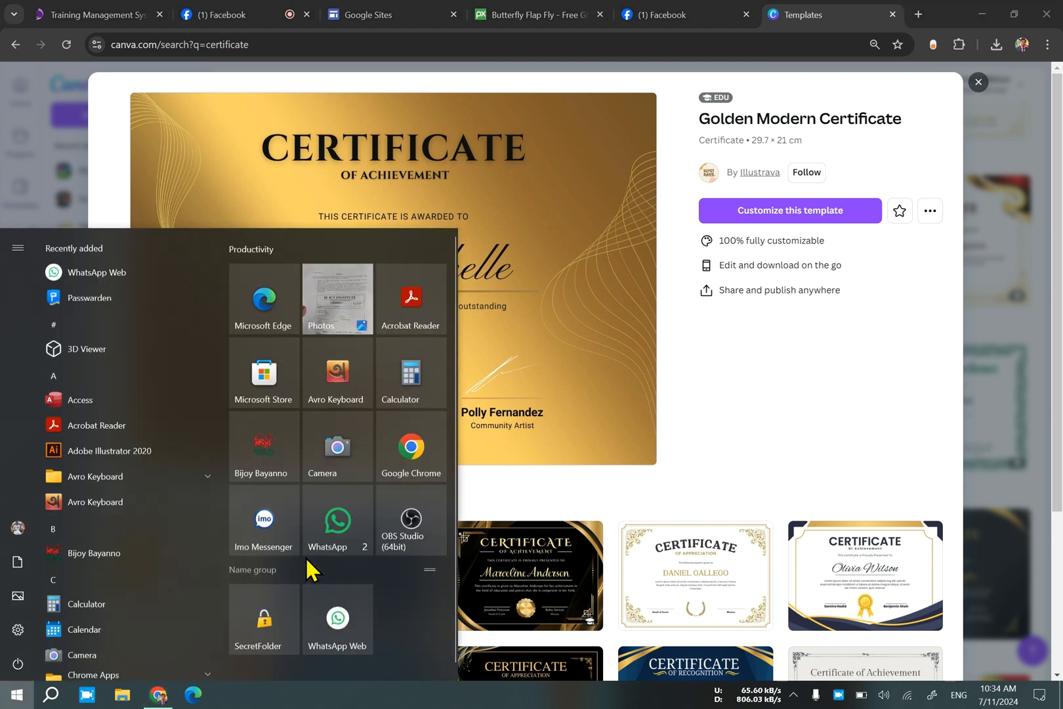
click(332, 549)
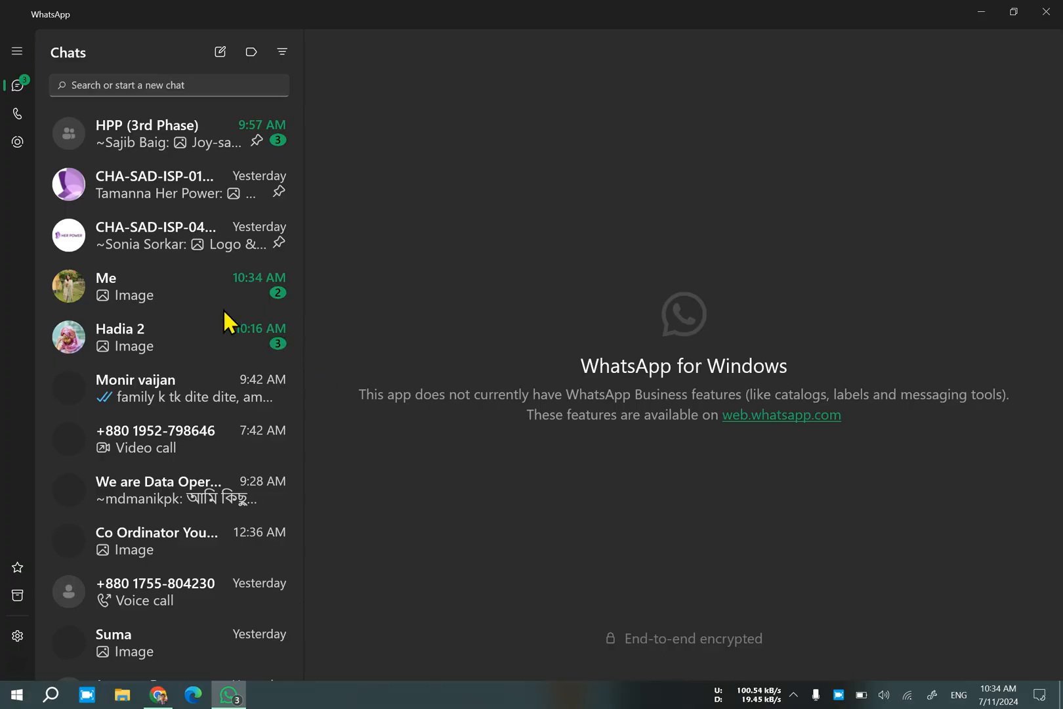
click(191, 296)
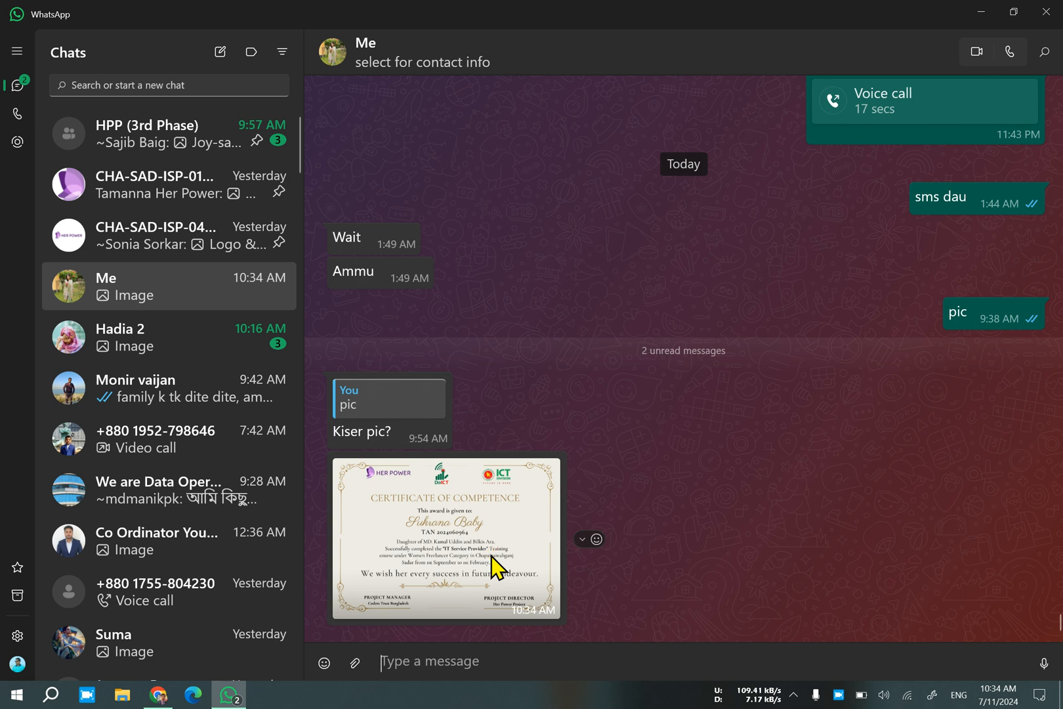
click(496, 565)
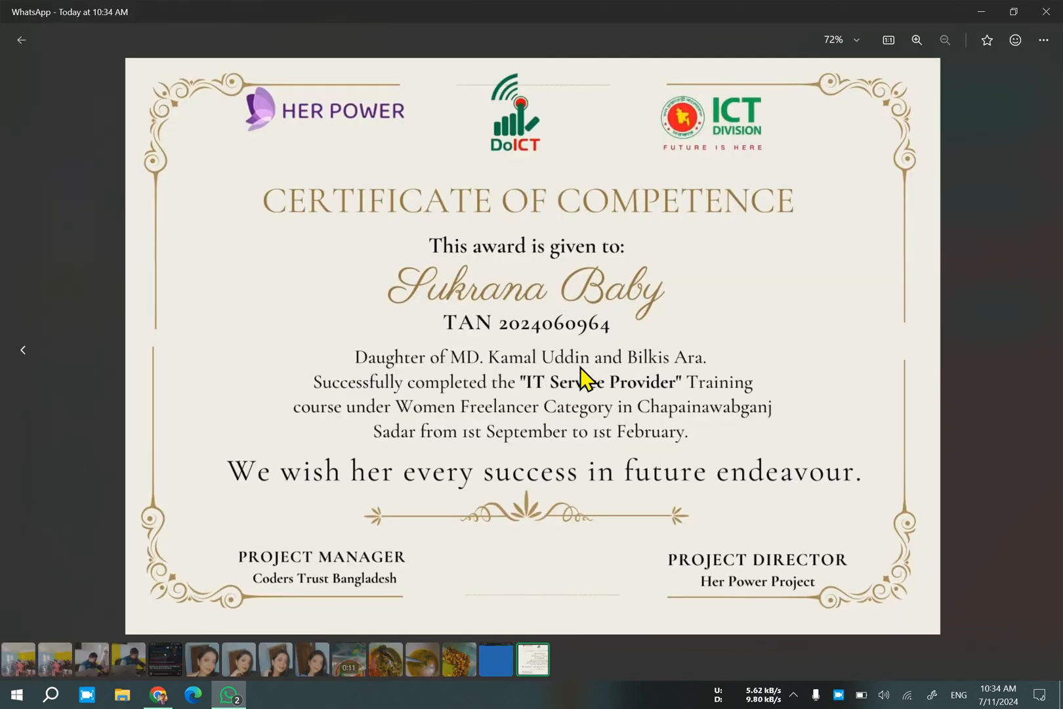
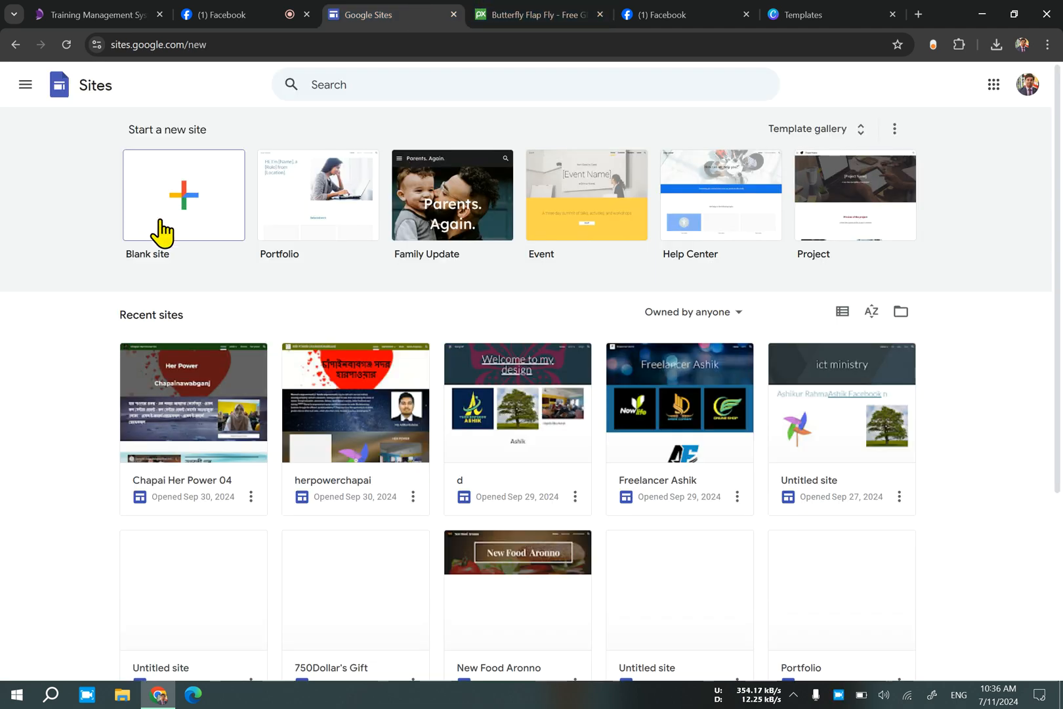
Create a blank Google Site, dismiss the template suggestion, and enter the owner's name as the site name.
click(208, 214)
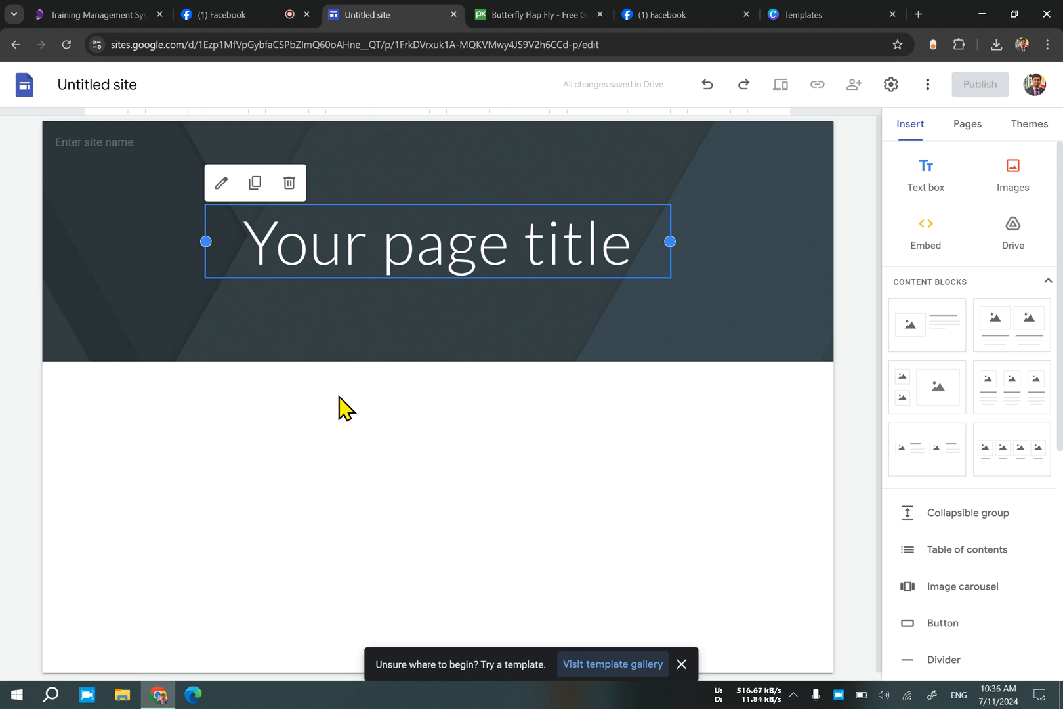
click(681, 664)
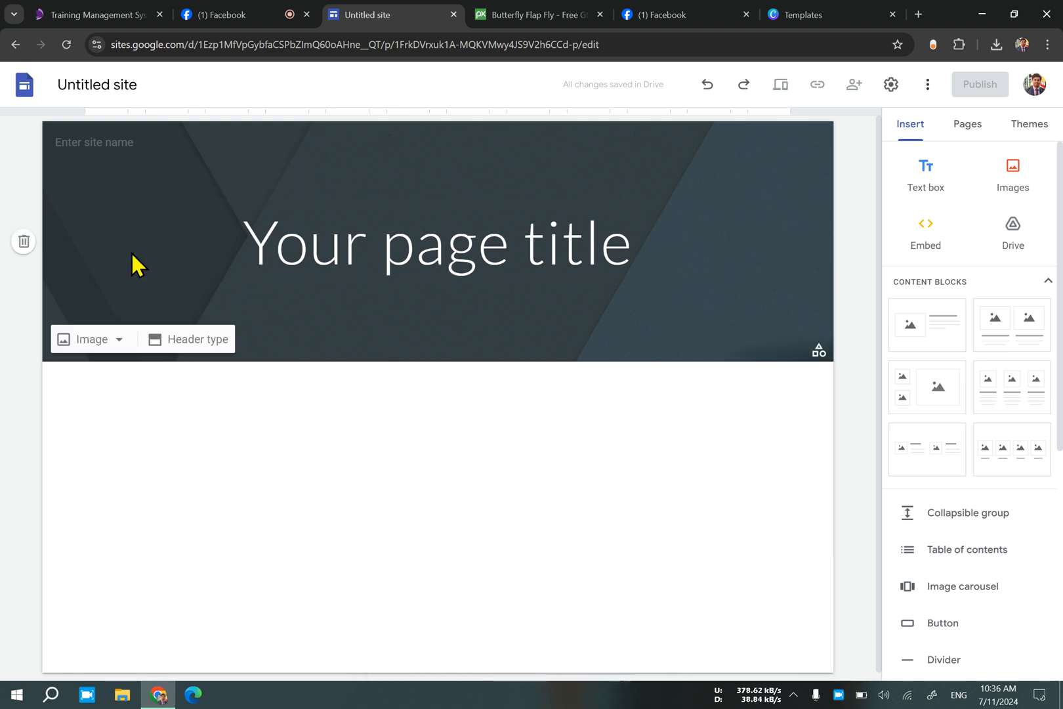
click(99, 142)
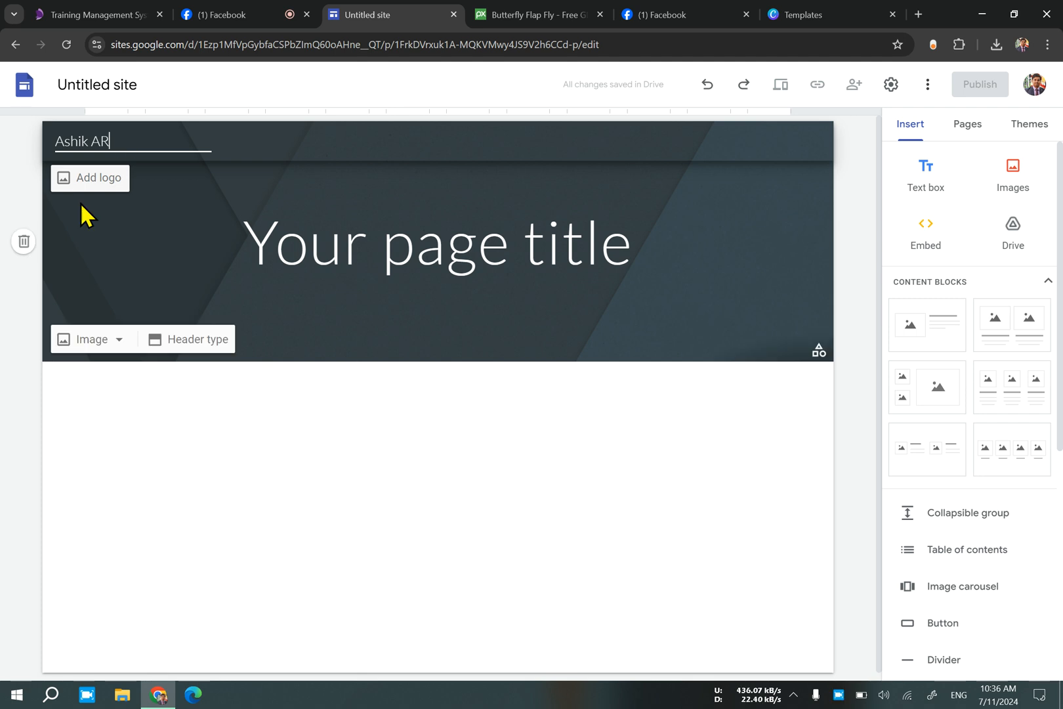
click(280, 443)
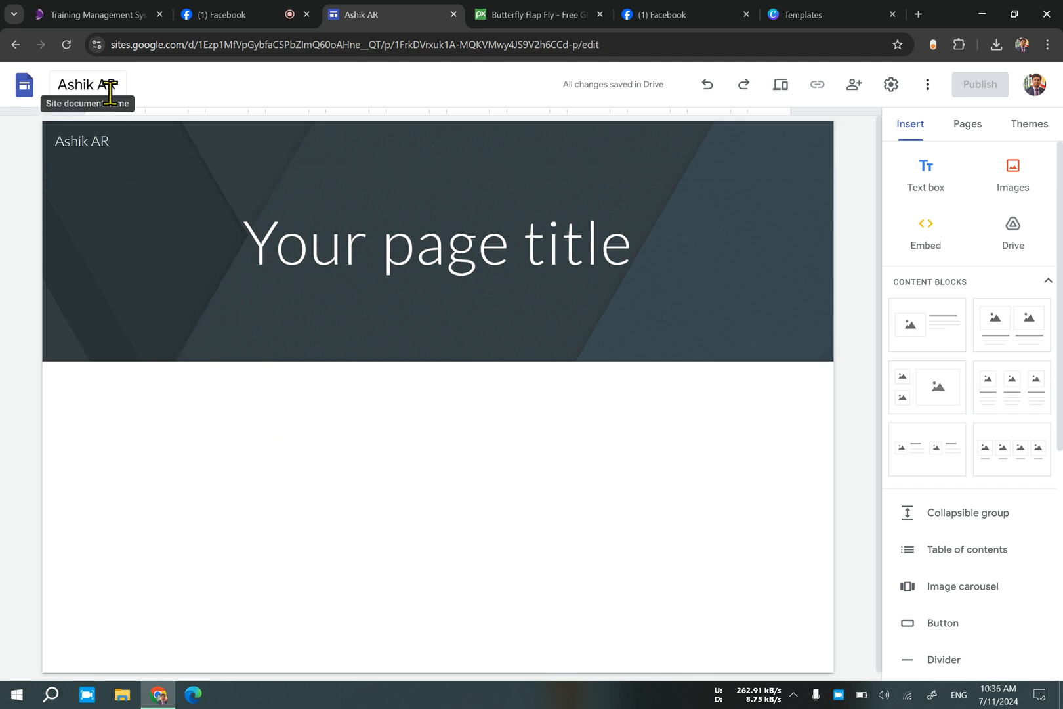
Upload the pinwheel image from the Downloads folder as the site's logo and close the settings.
mouse_move(65, 146)
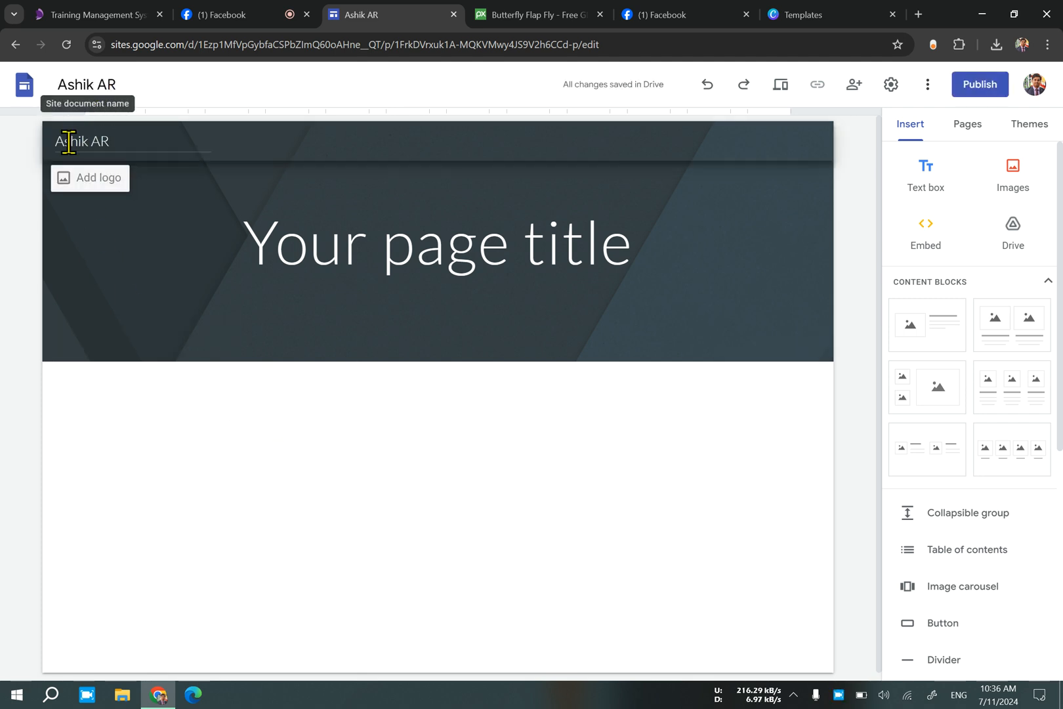
click(84, 184)
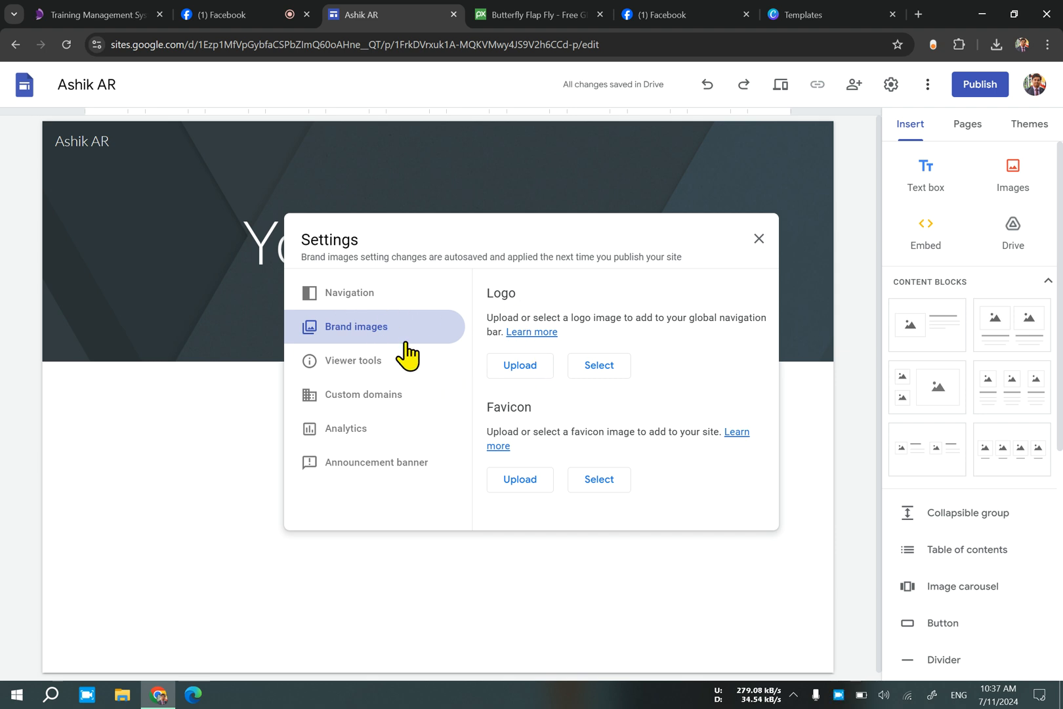
click(522, 368)
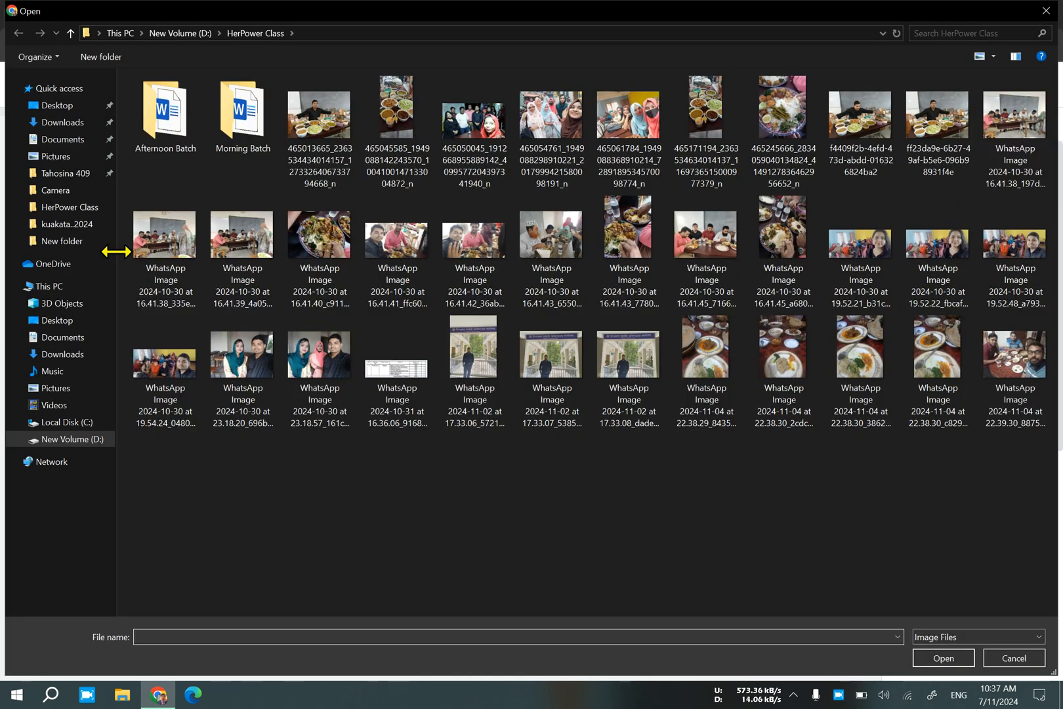
click(66, 356)
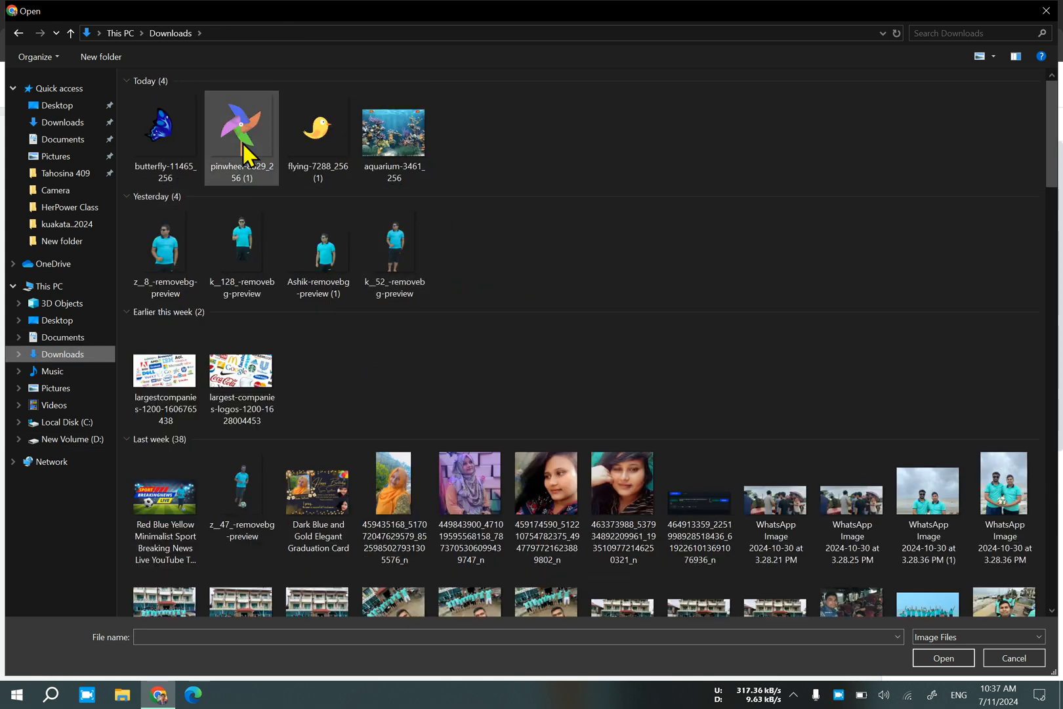
double_click(244, 156)
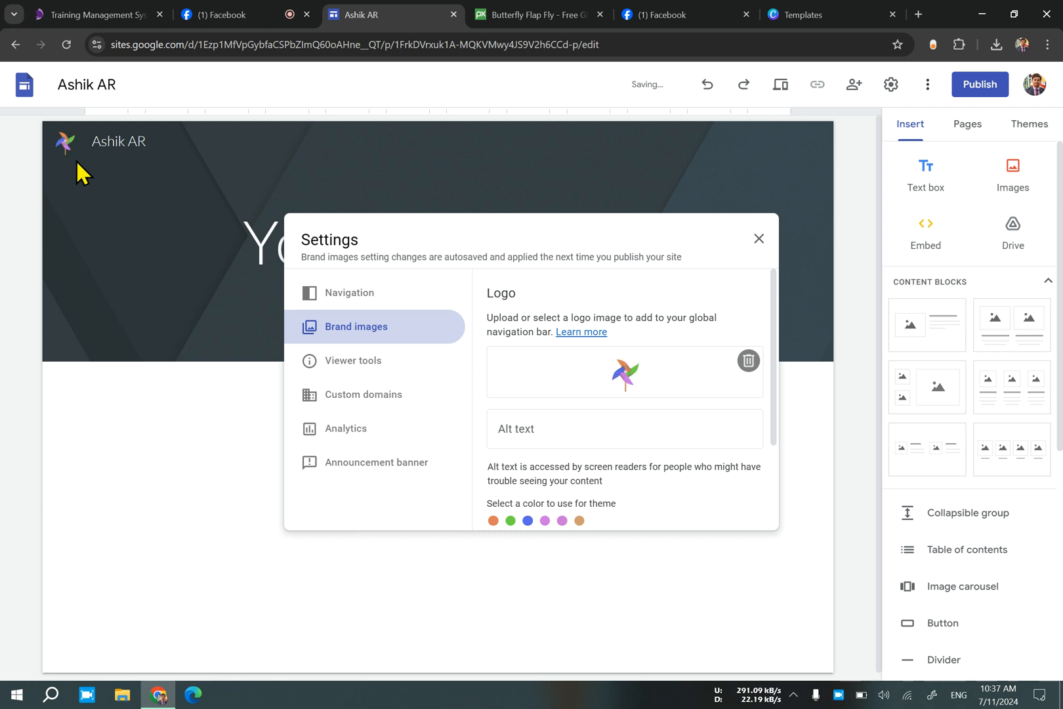
click(758, 238)
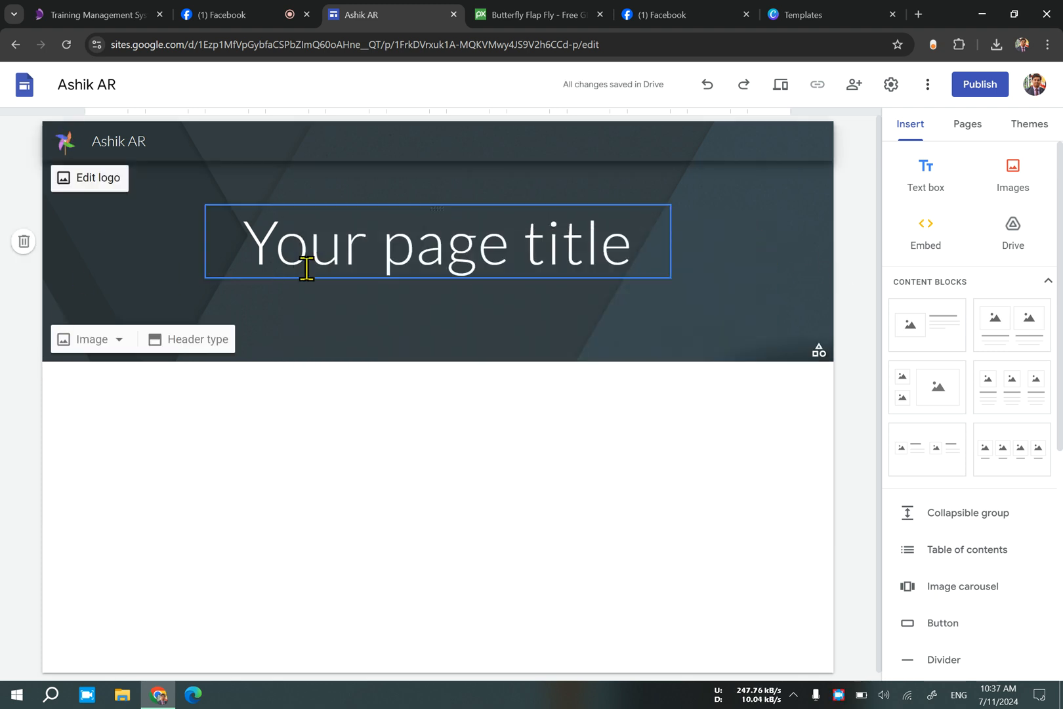
Replace the placeholder page title in the header with "Welcome".
click(383, 260)
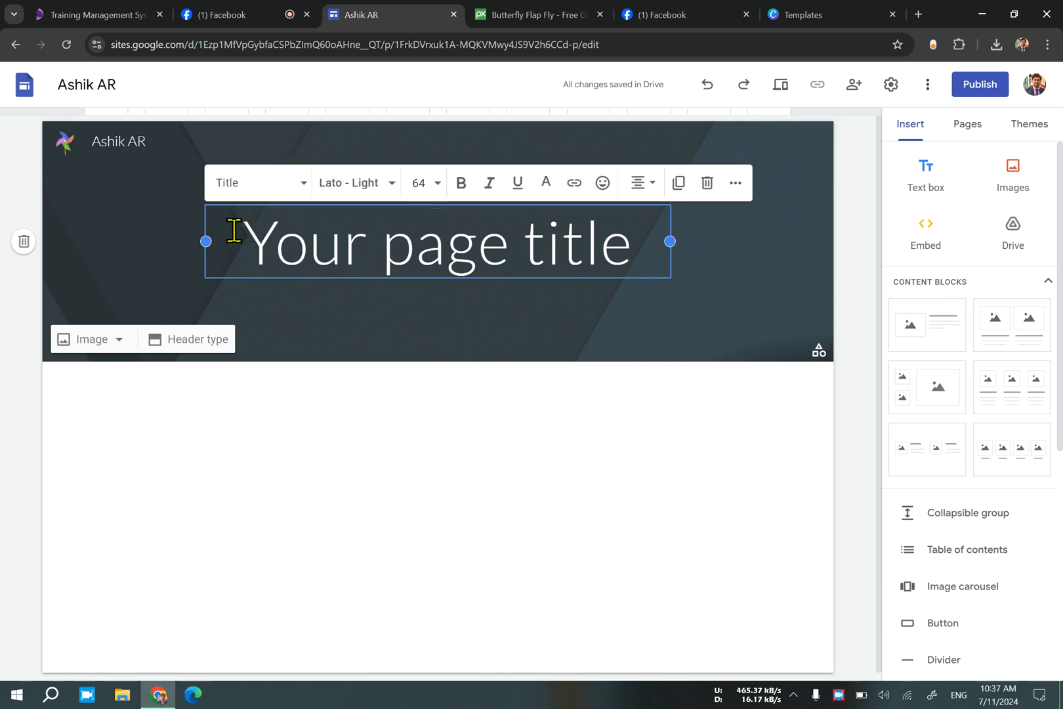
drag(234, 231, 617, 290)
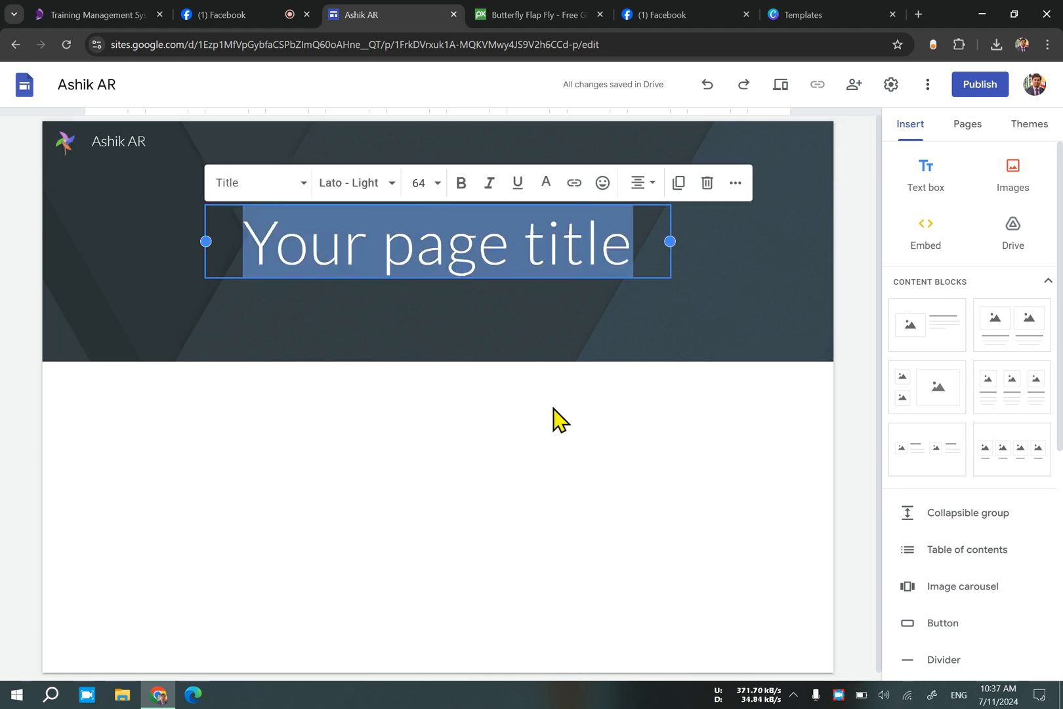
text(W)
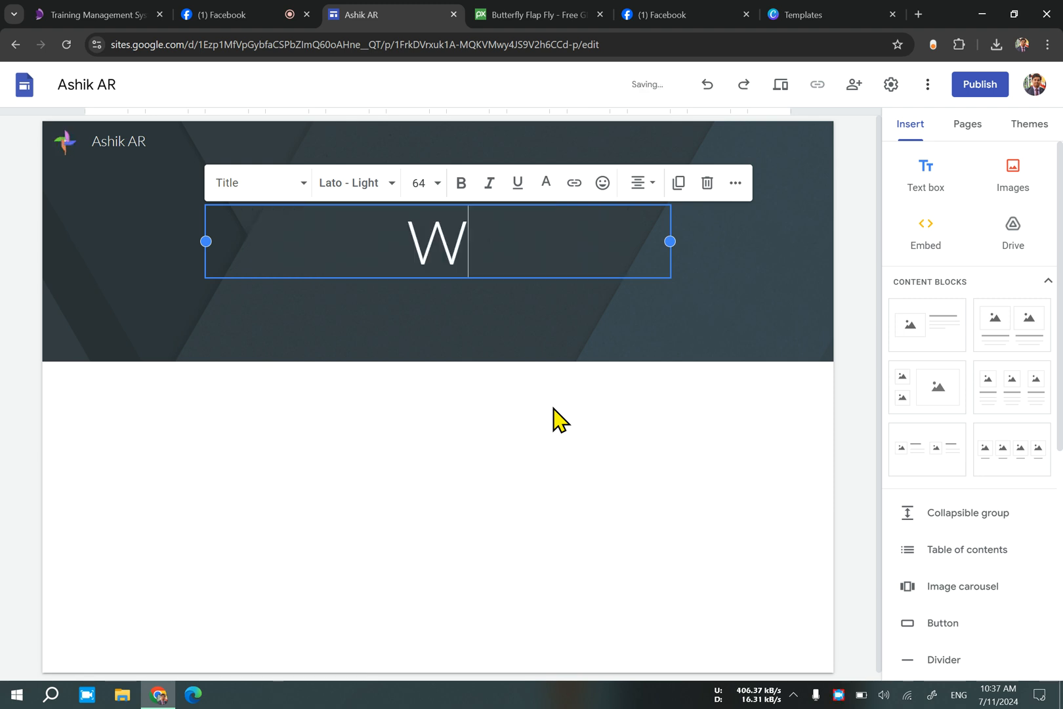
text(elcome)
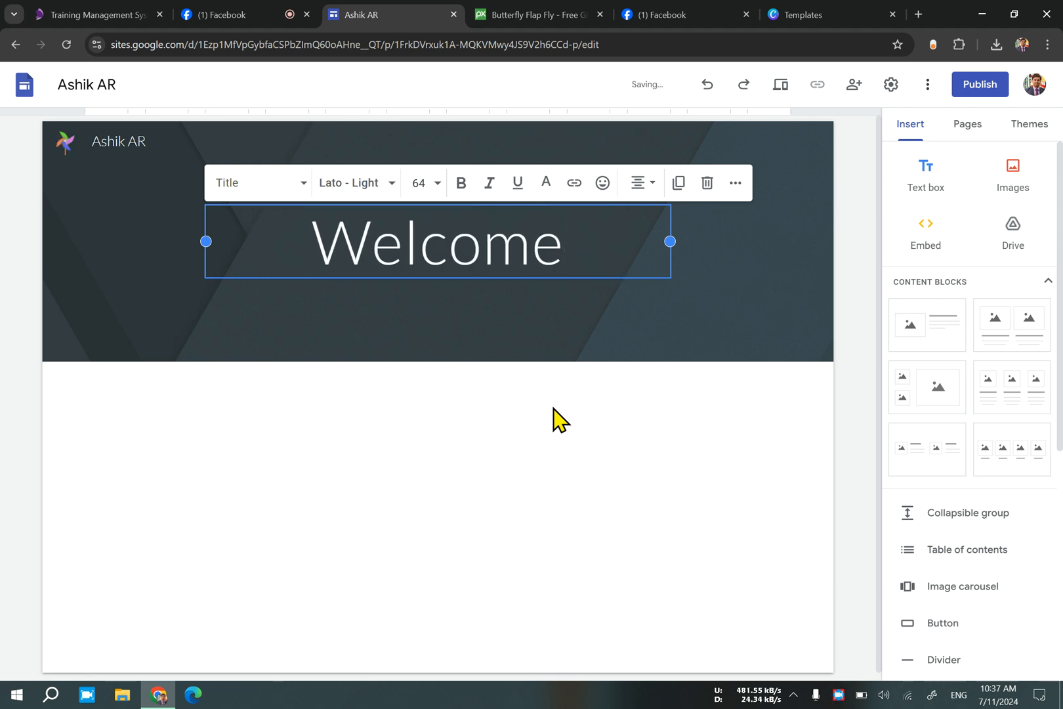
click(511, 321)
click(464, 256)
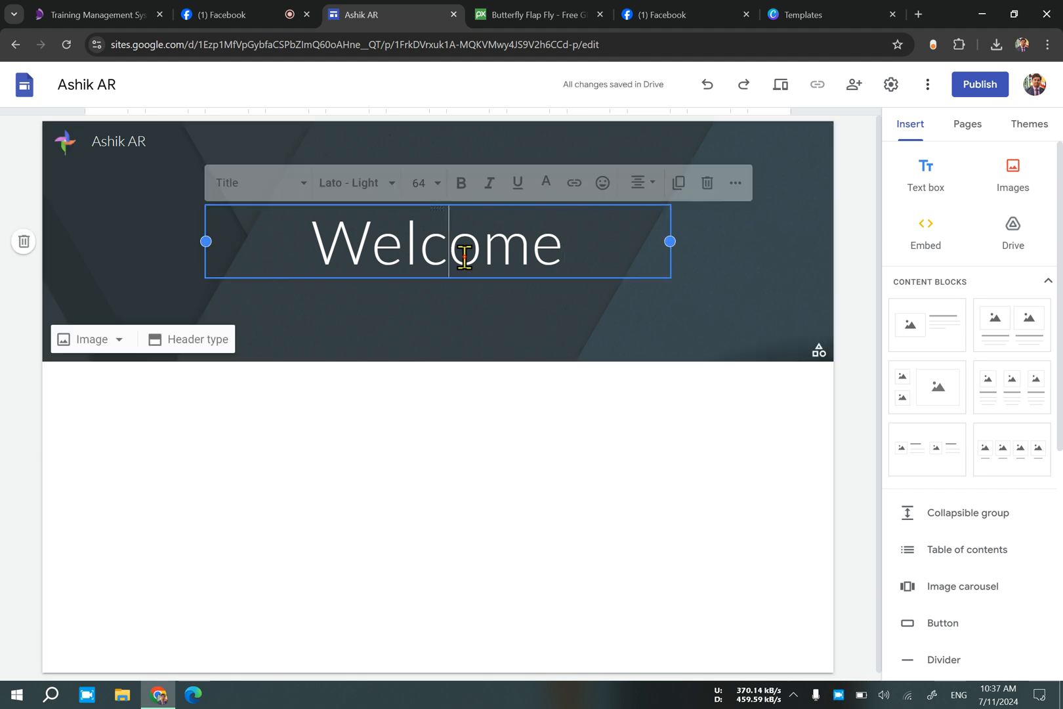
click(479, 203)
click(409, 255)
click(515, 331)
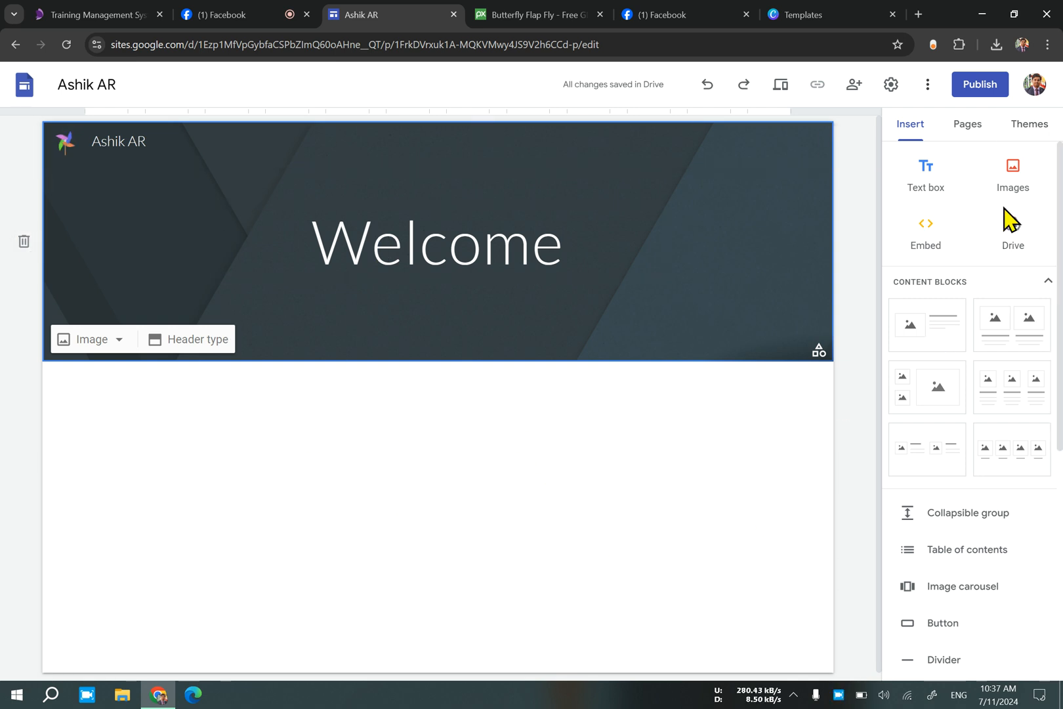
Insert an empty text box and move it into the header beneath the "Welcome" title.
click(931, 180)
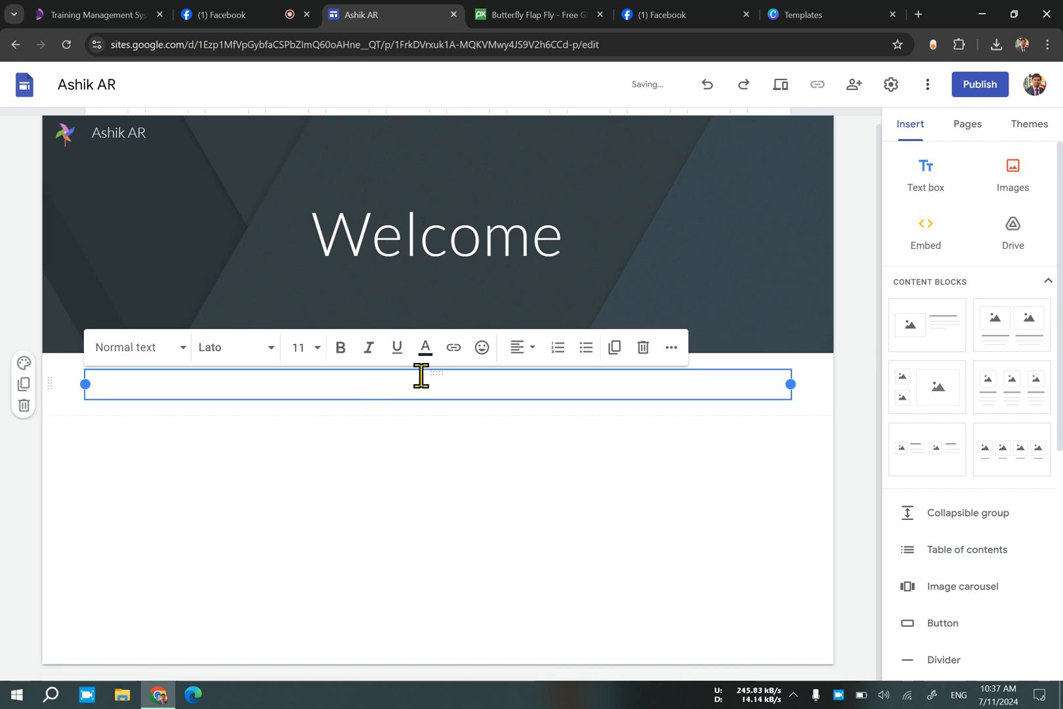
drag(438, 371, 433, 304)
click(296, 277)
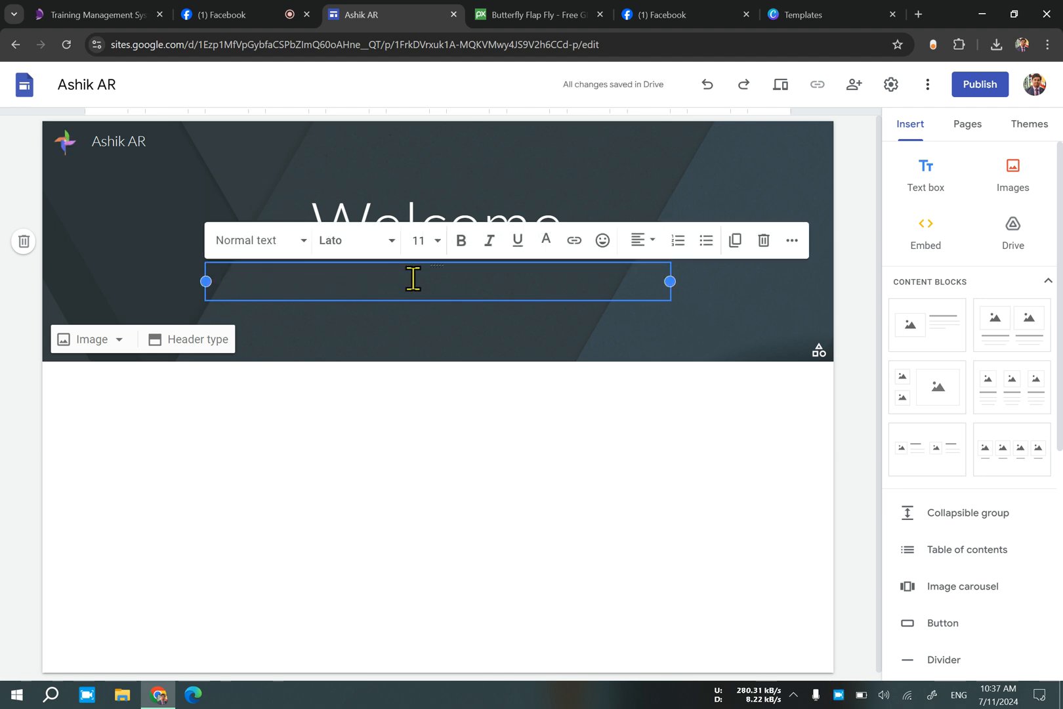
Close the Canva tab and search Google for "google translate" in a new tab.
click(788, 16)
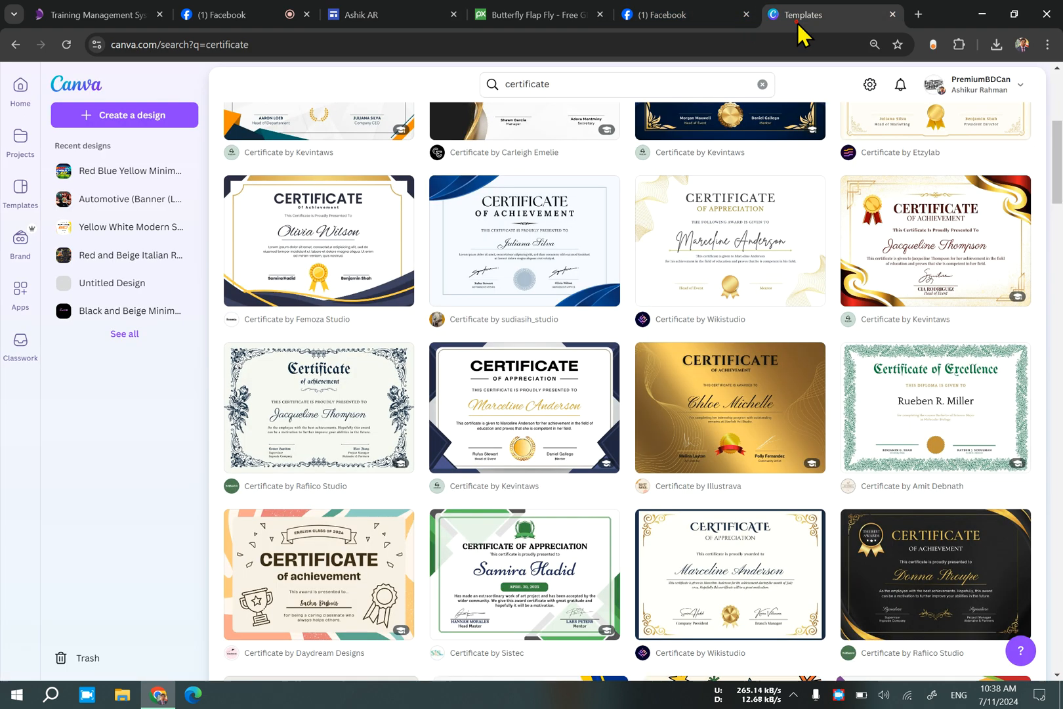
click(892, 15)
click(880, 14)
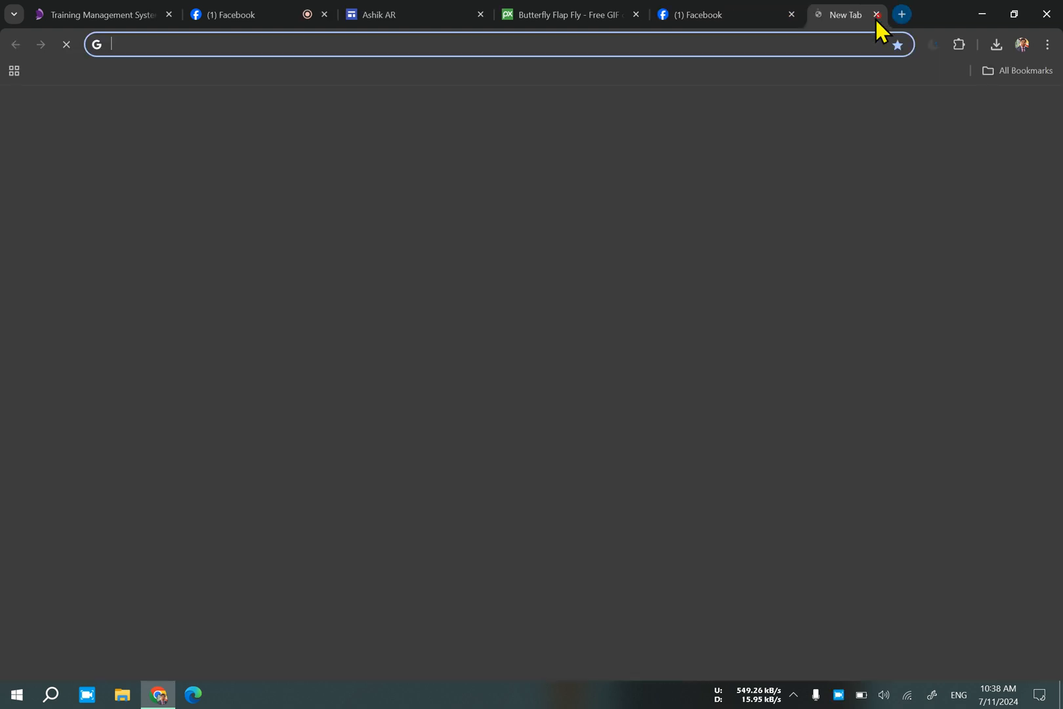
click(469, 284)
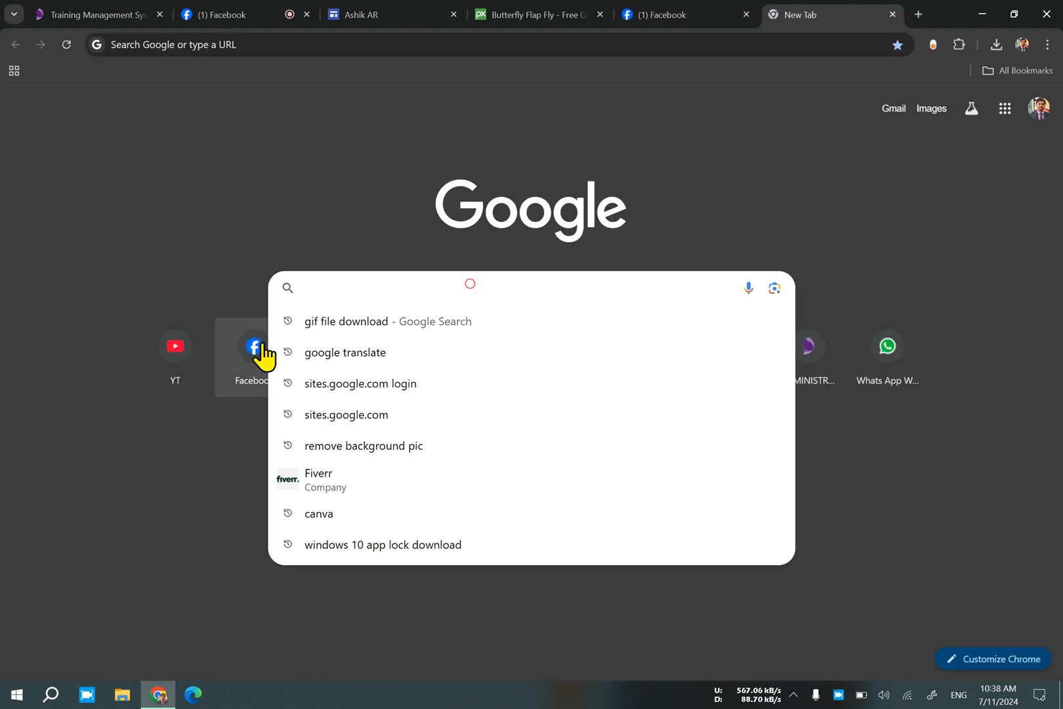
click(386, 354)
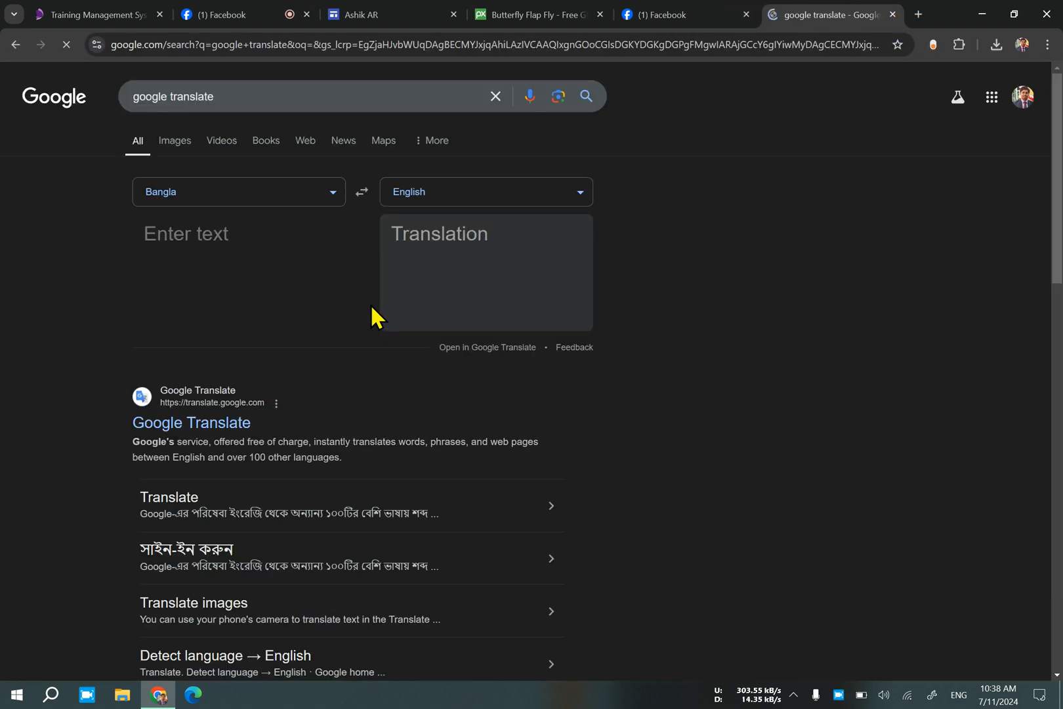
Allow microphone access this time, dictate the Bangla sentence "অবহেলায় মনে করো বা নাই করো মানুষ তাহার স্বপ্নের সমান বড়", and copy it.
click(154, 309)
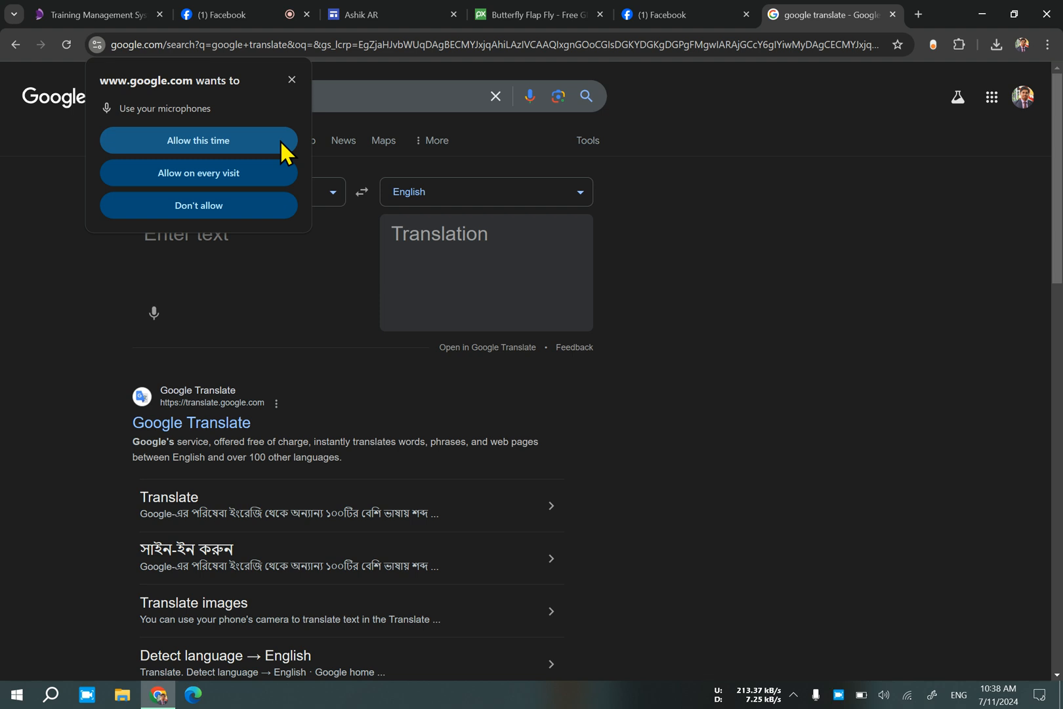
click(282, 149)
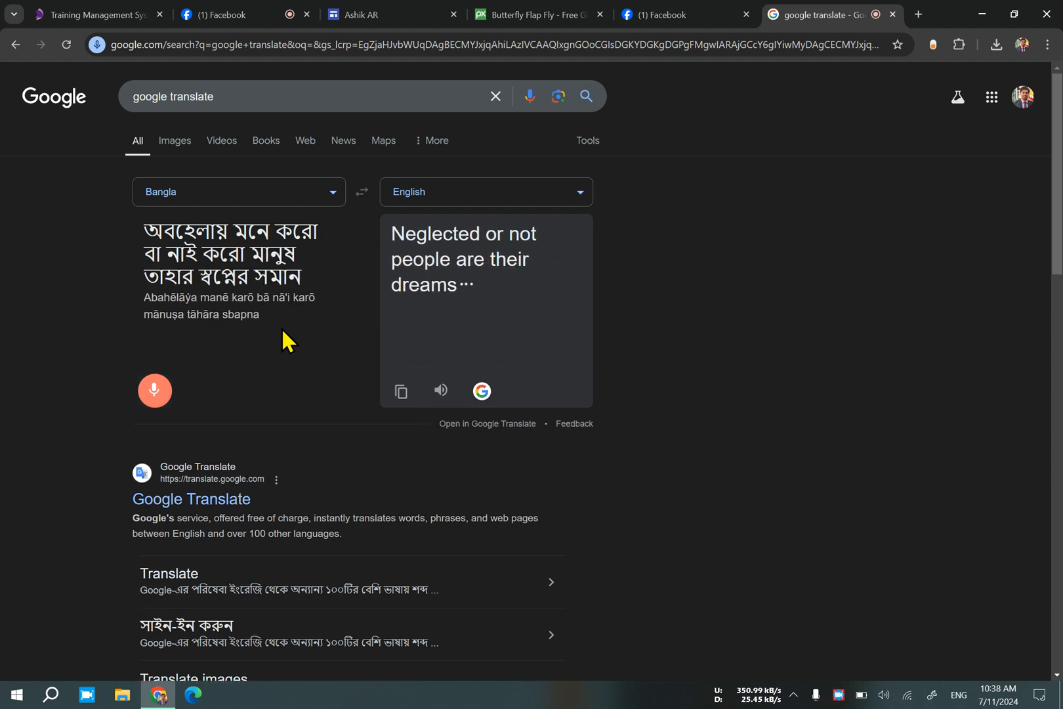
triple_click(231, 305)
key(ctrl+c)
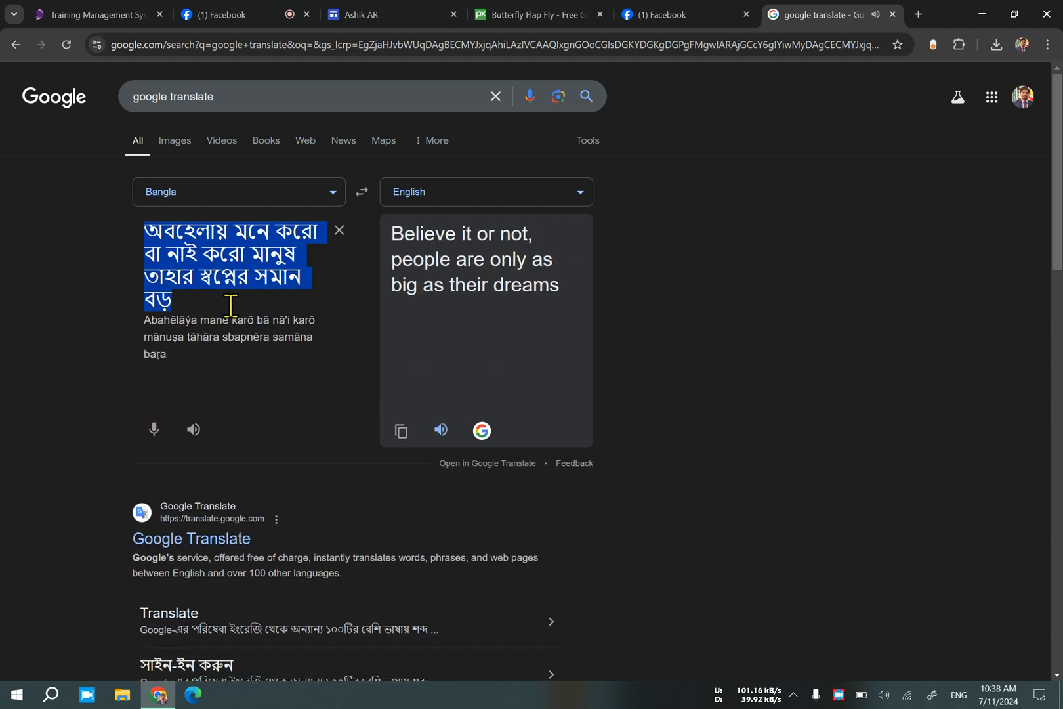
click(437, 431)
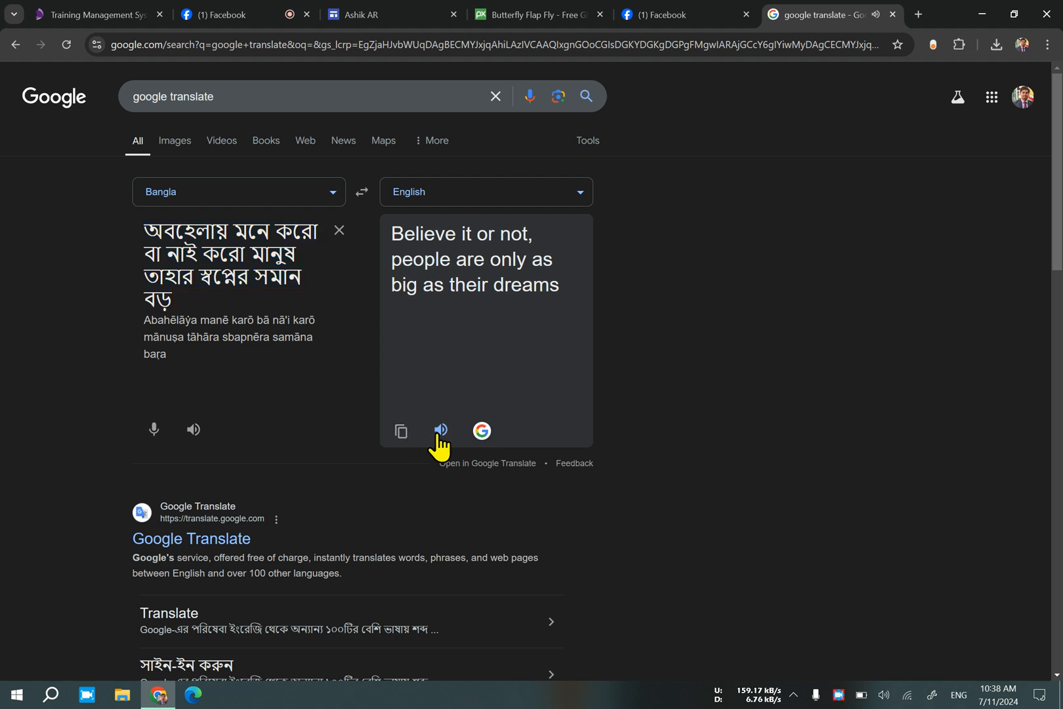
Back in the site editor, paste the Bangla sentence into the header text box and set its font size to 18.
click(410, 14)
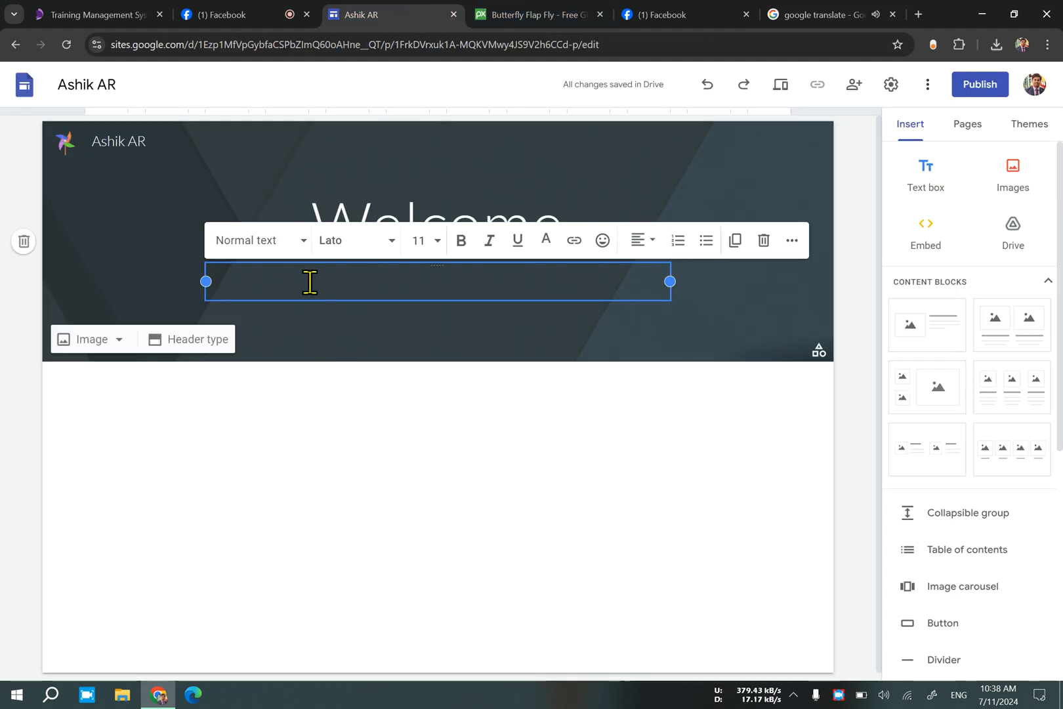
key(ctrl+v)
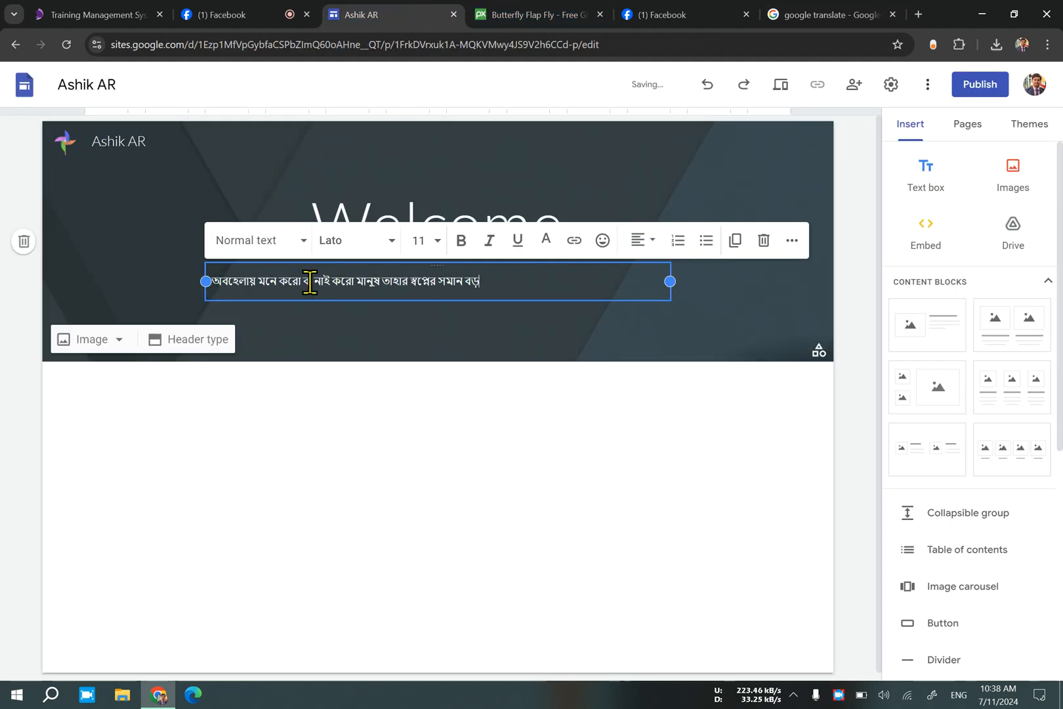
drag(498, 282, 160, 289)
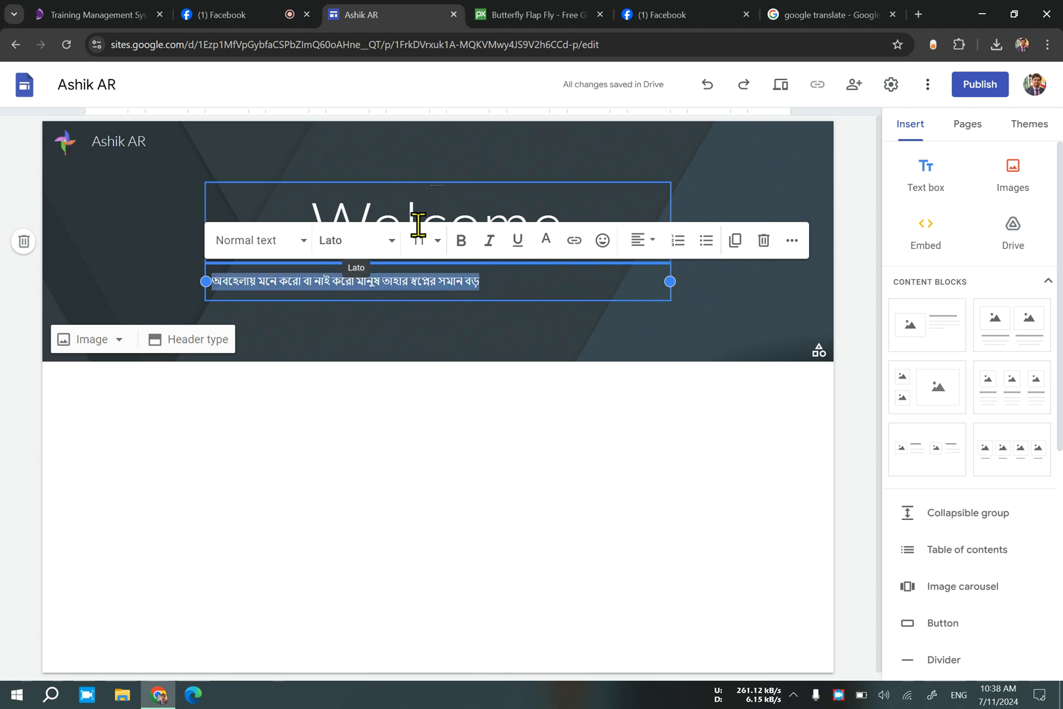
click(437, 242)
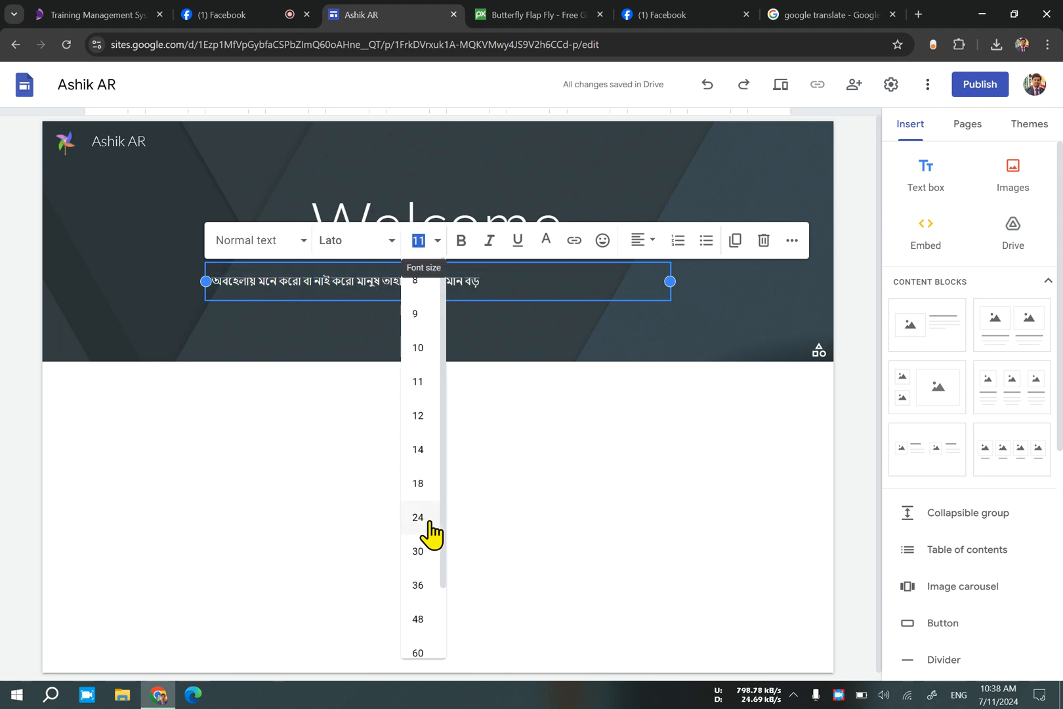
click(433, 489)
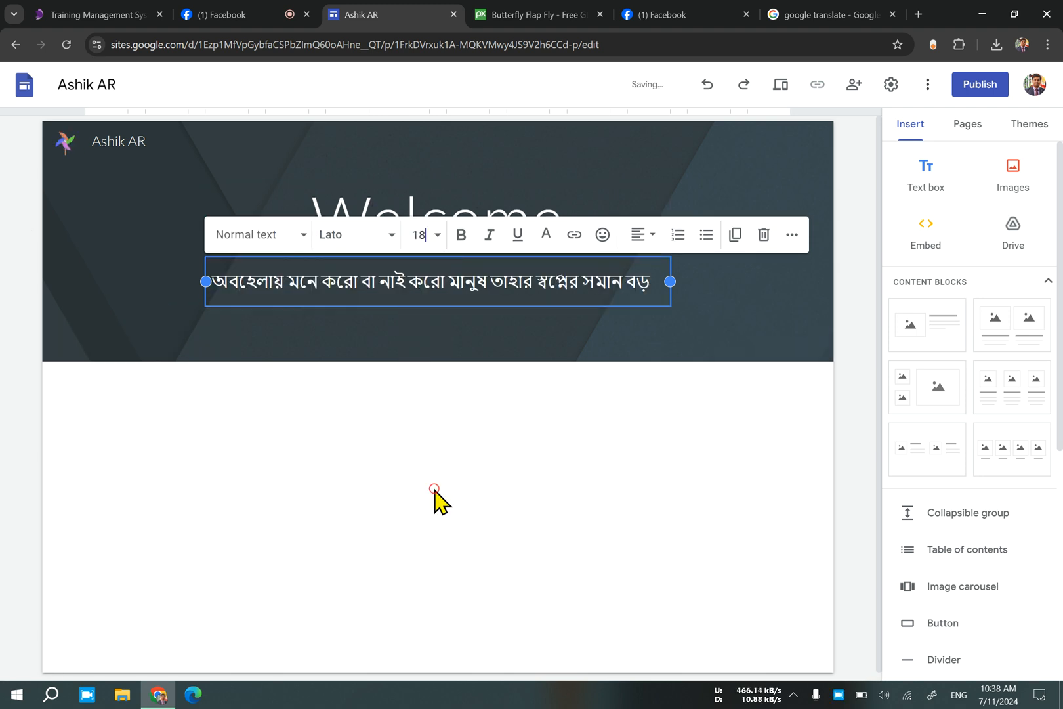
click(584, 394)
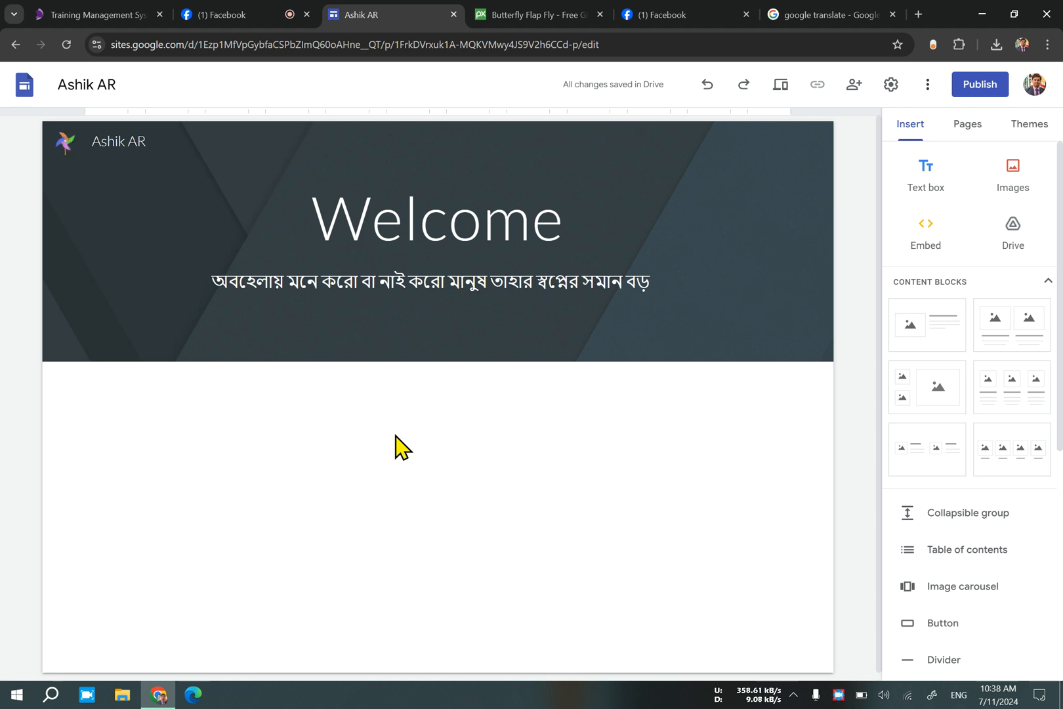
Open a new browser tab and close the second Facebook tab.
click(853, 13)
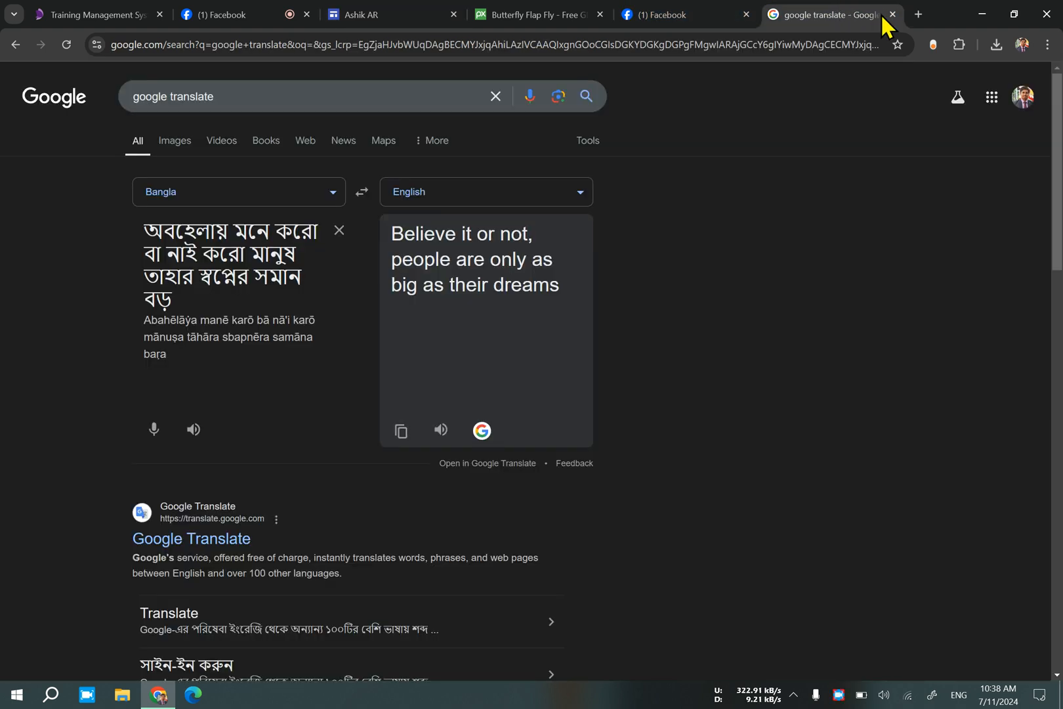
click(917, 14)
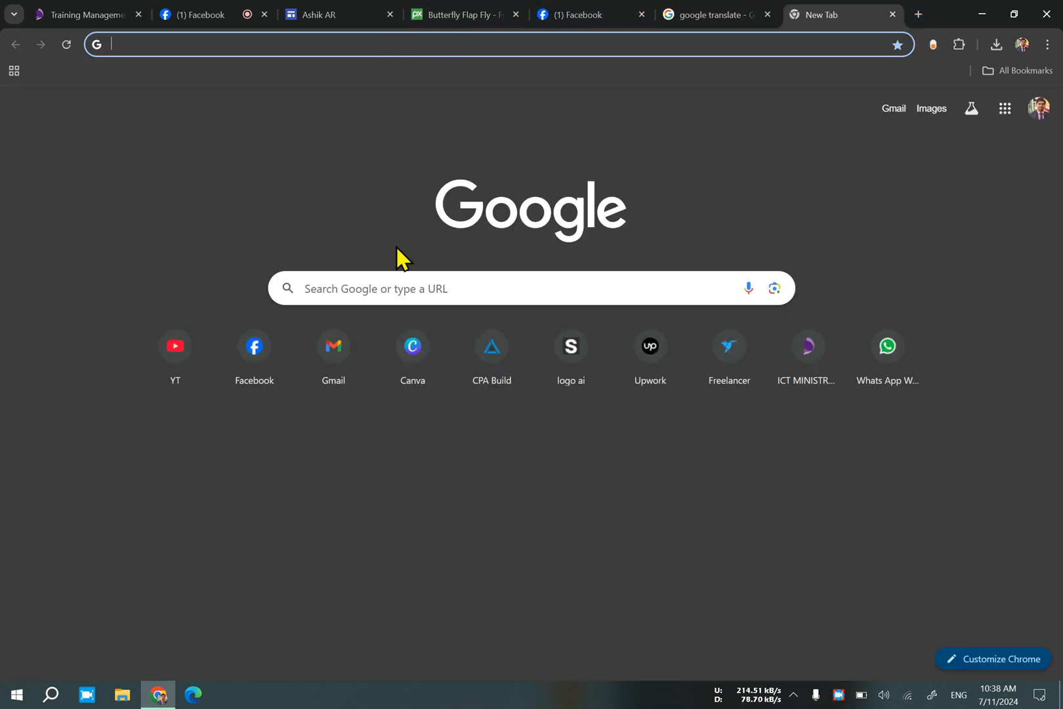
click(641, 14)
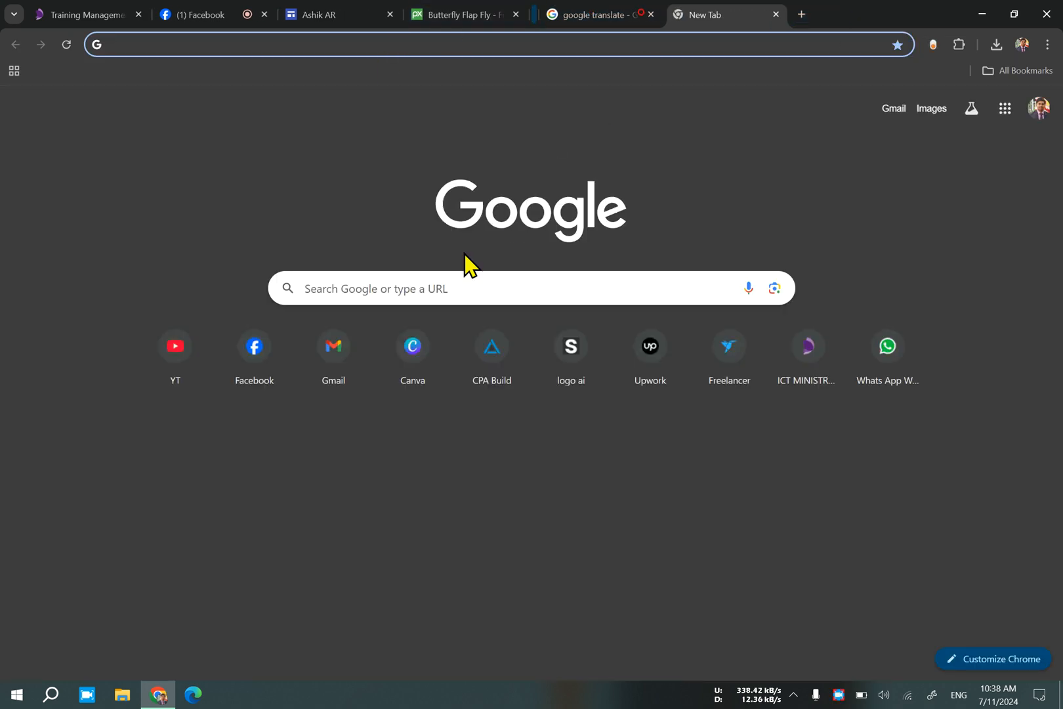
Search Google for "ict ministry" and open the ictd.gov.bd website from the results.
click(458, 280)
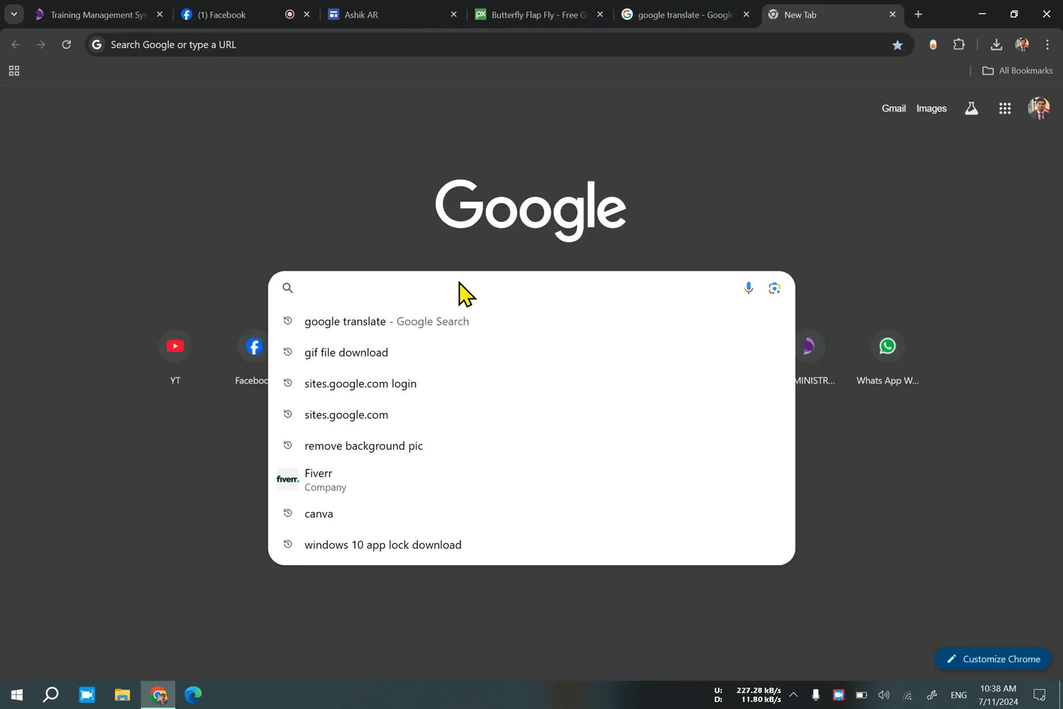
text(ict)
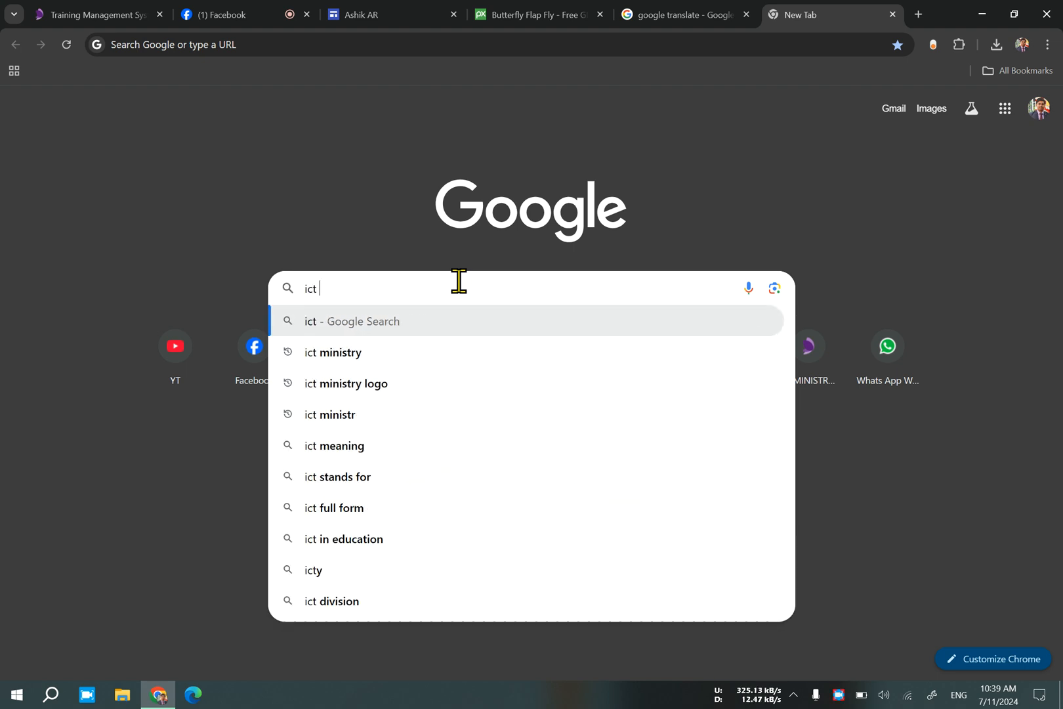
click(423, 351)
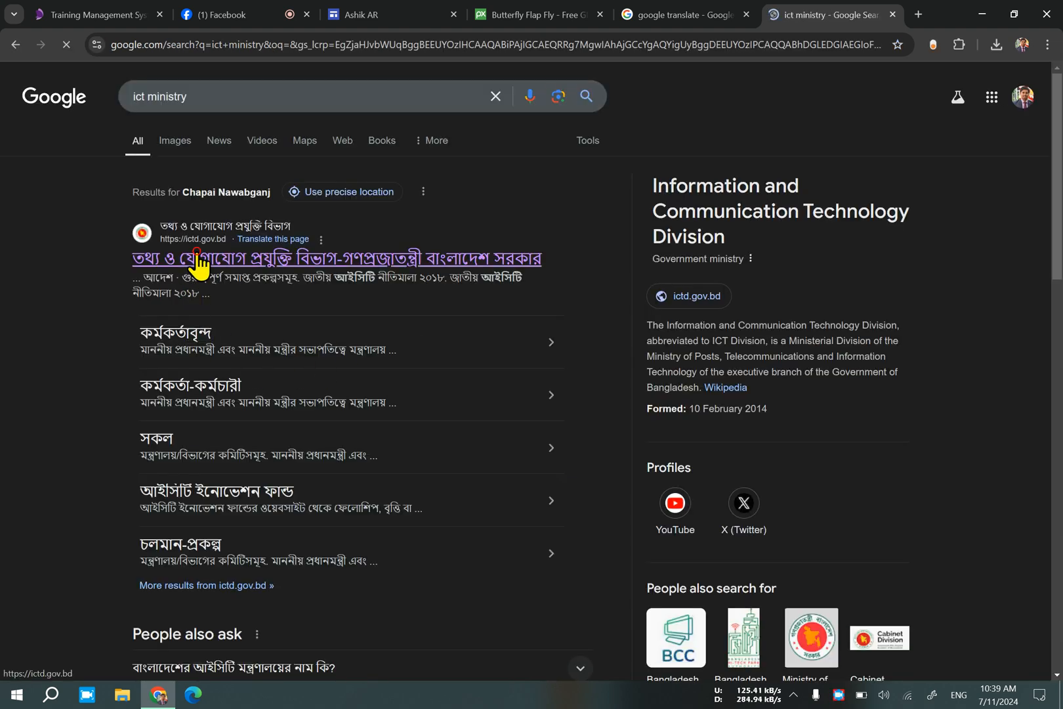
click(197, 257)
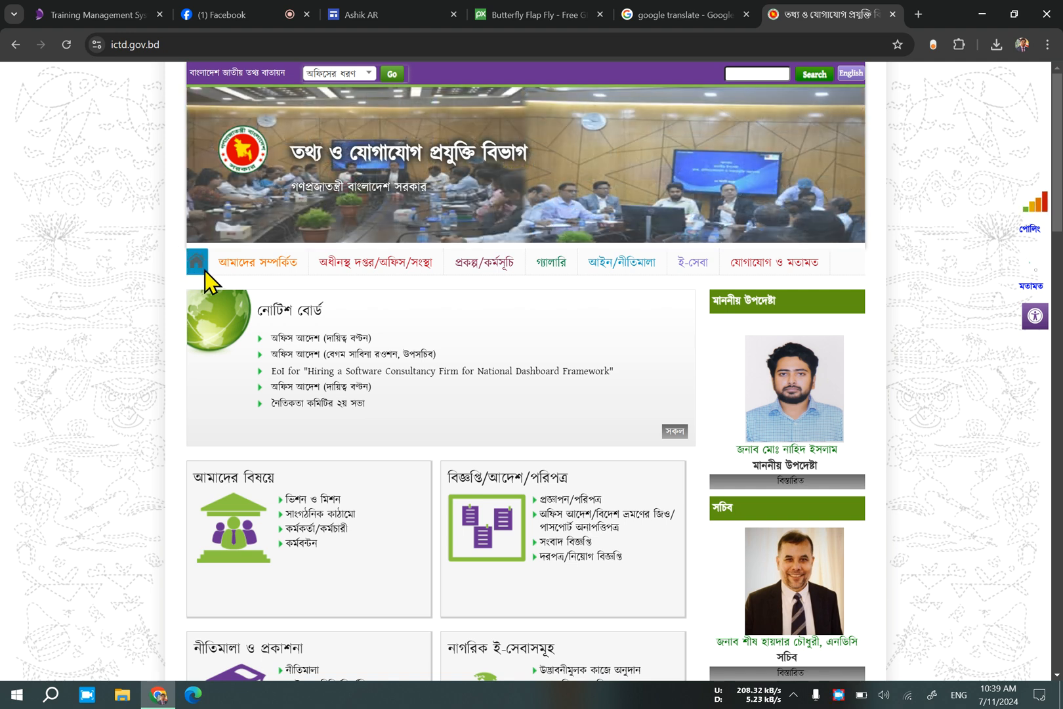
Return to the Google Sites editor, view the site's page list, and go back to the insert options.
click(429, 13)
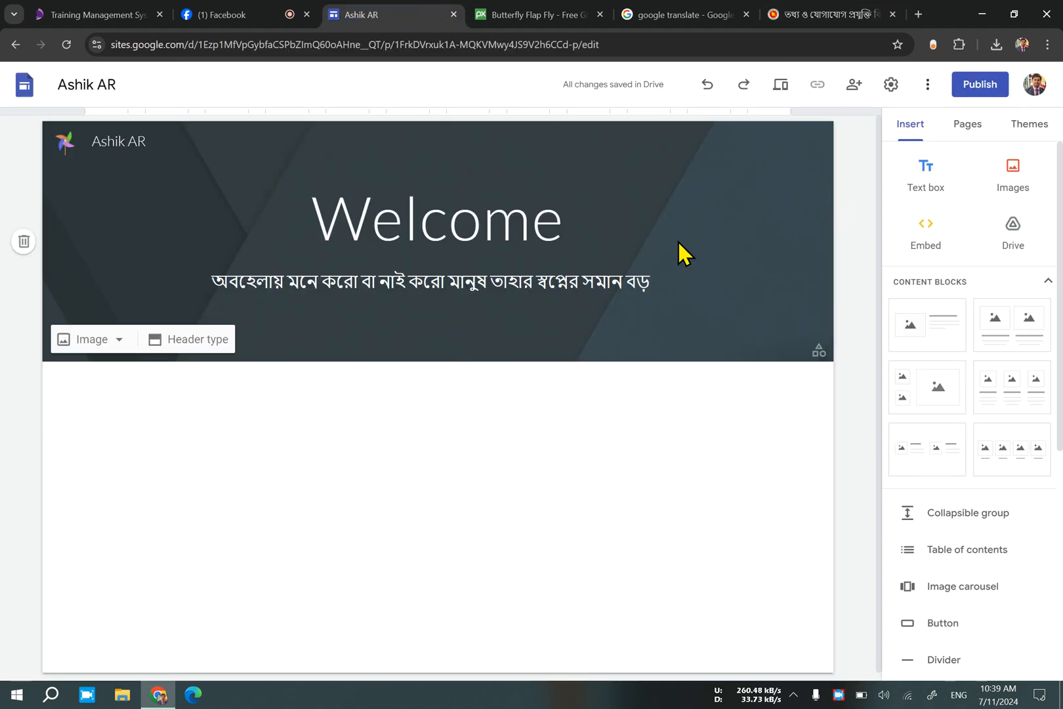
click(967, 135)
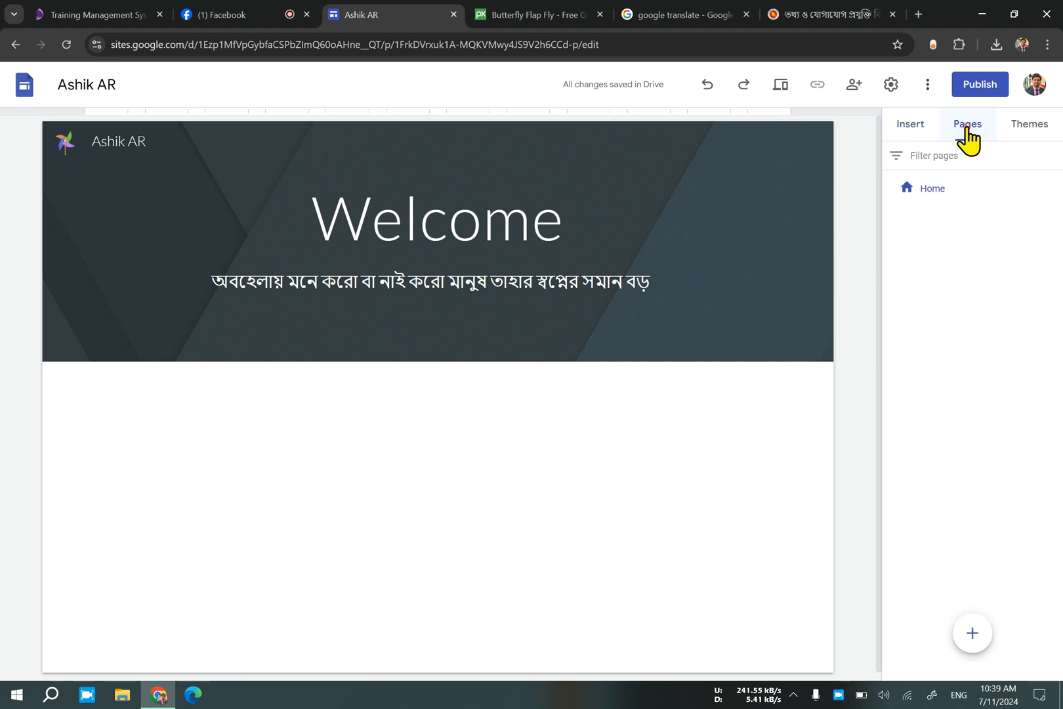
click(909, 124)
Switch back to the ictd.gov.bd site and examine its home page layout, from the banner and navigation menu through the content blocks and sidebar.
click(788, 15)
mouse_move(342, 298)
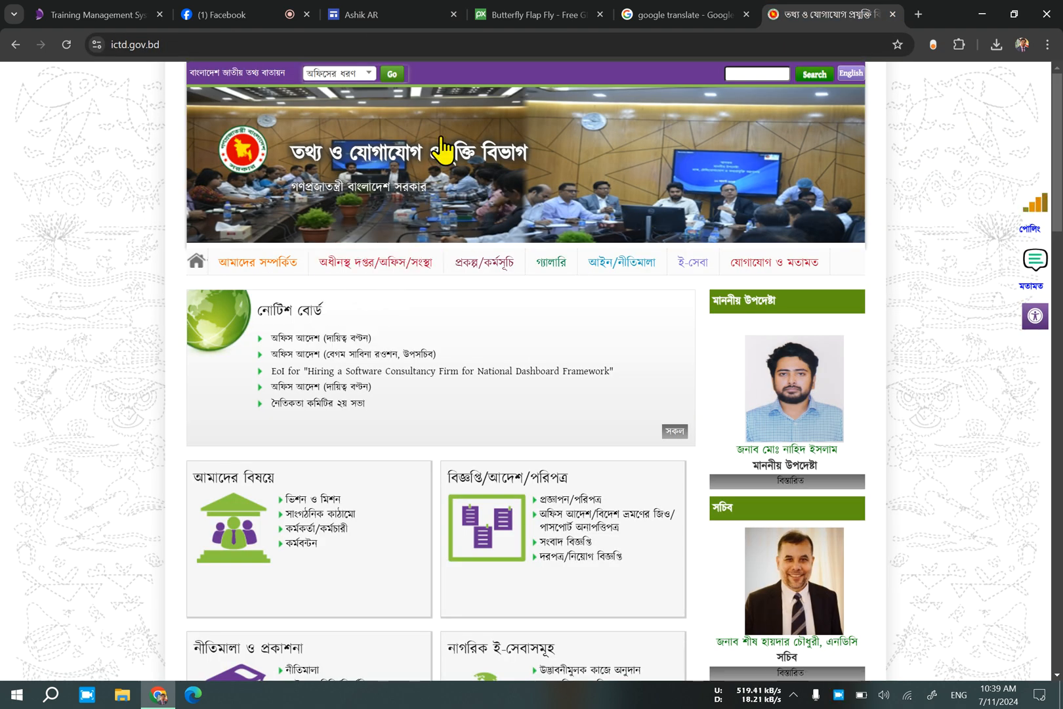
mouse_move(425, 255)
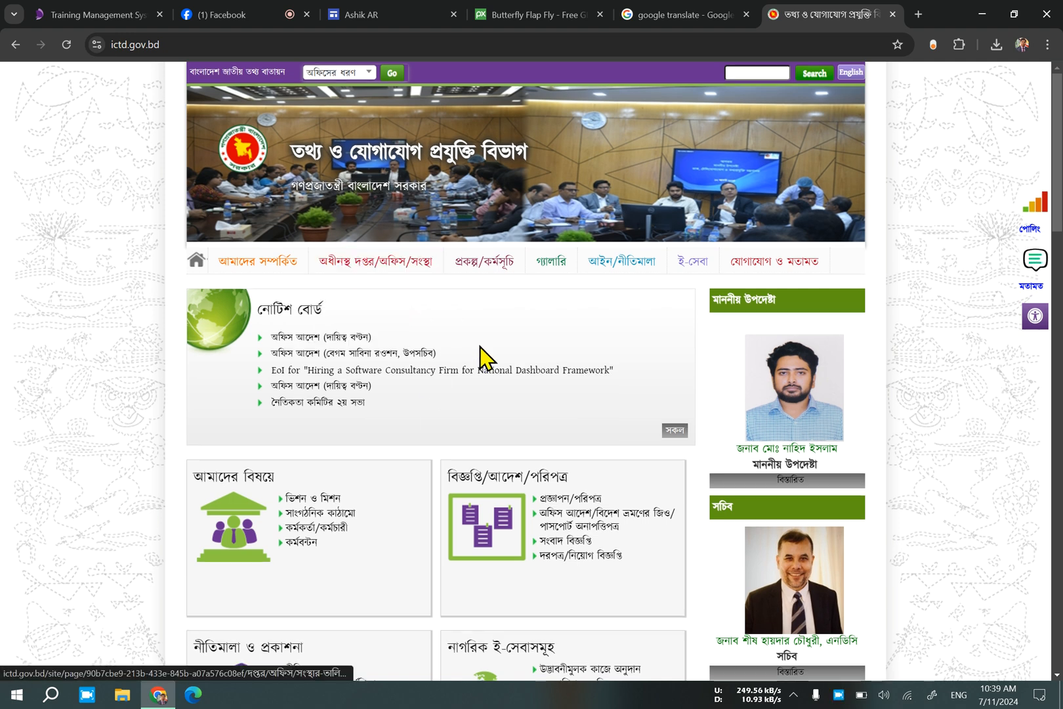
scroll(486, 360, down, 5)
scroll(368, 242, up, 4)
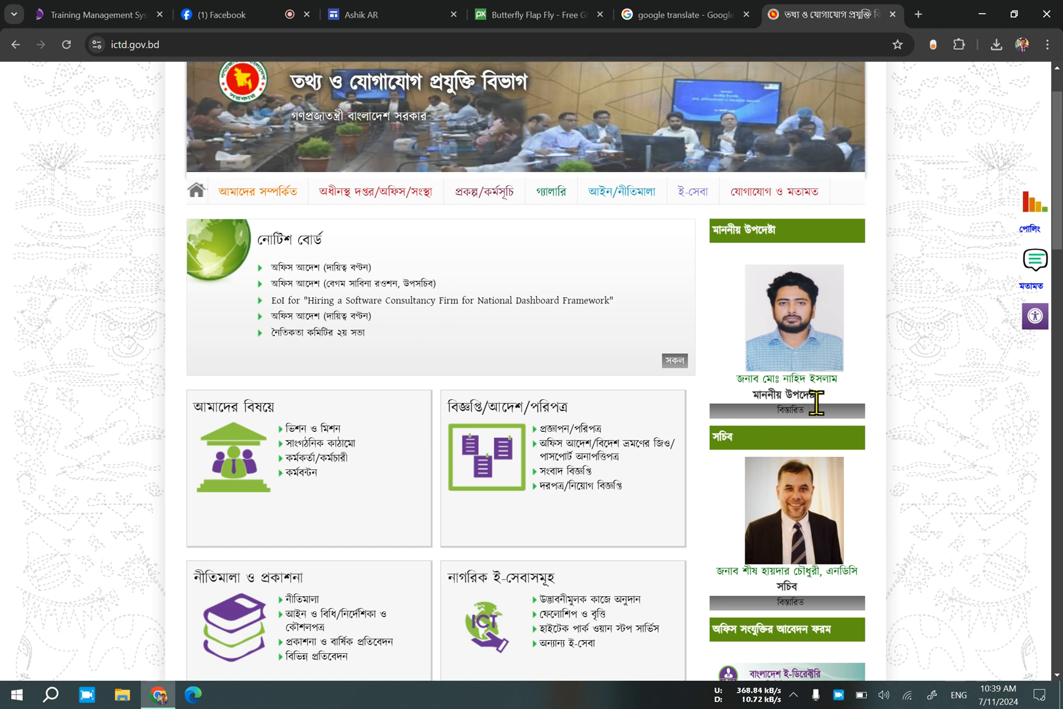
scroll(816, 403, down, 3)
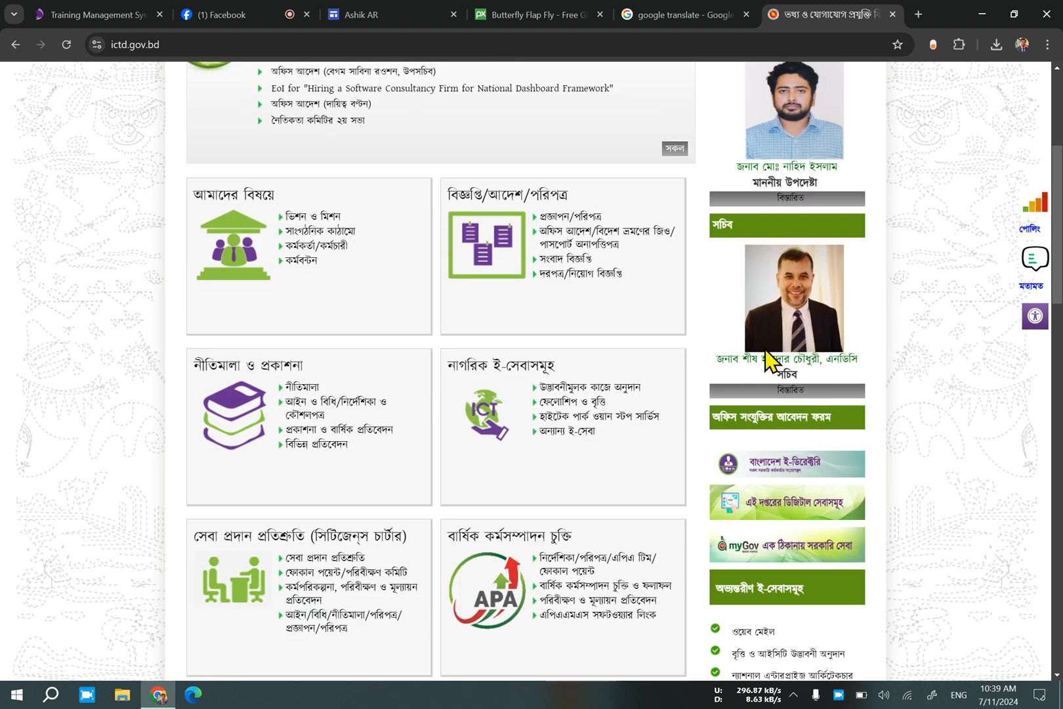
scroll(768, 359, down, 1)
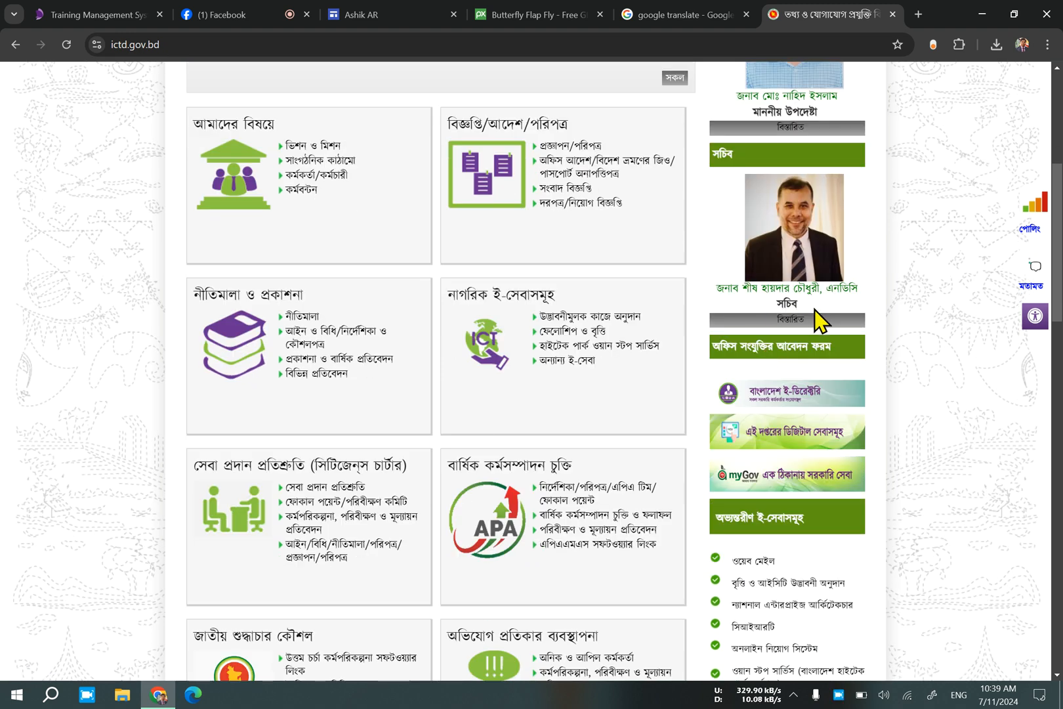
scroll(815, 321, down, 8)
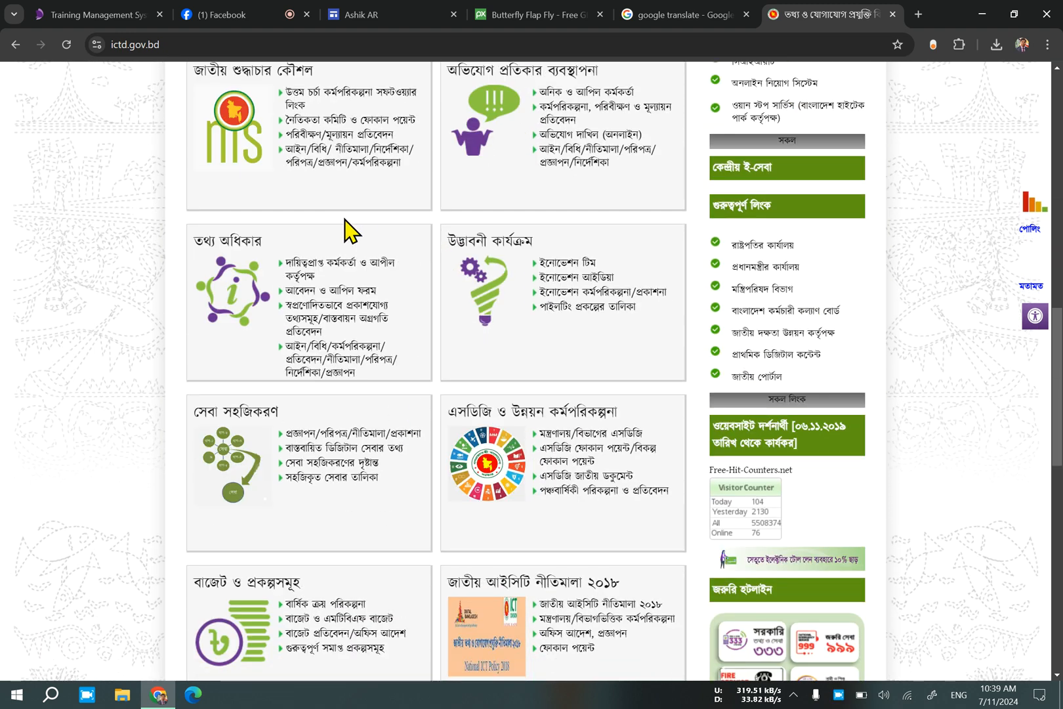
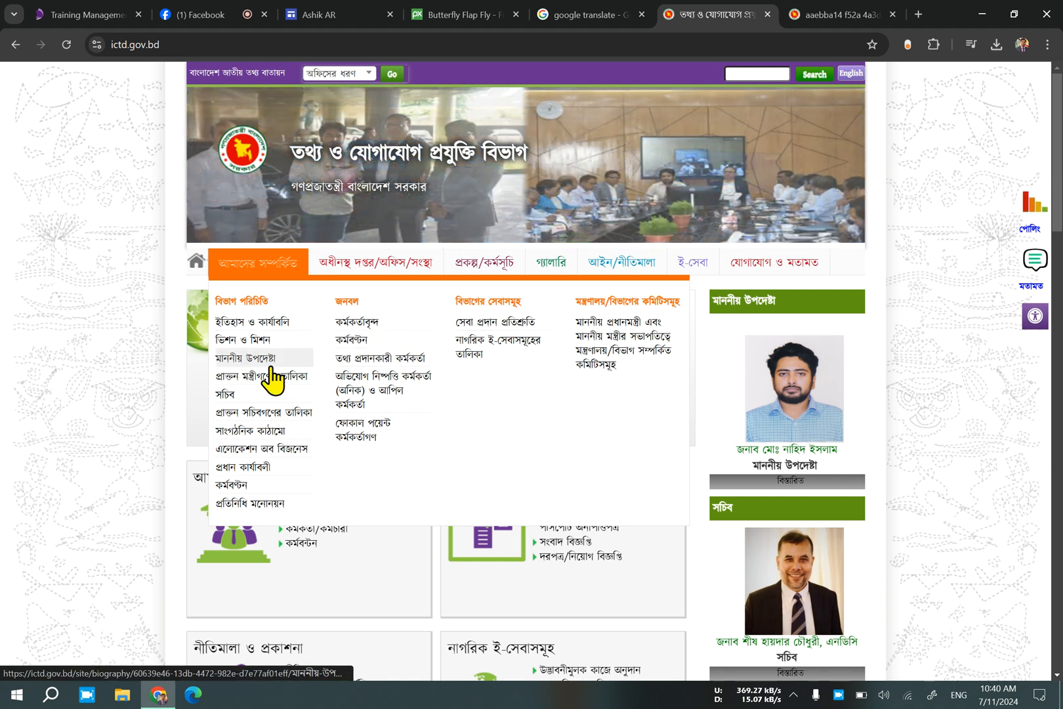
Open the officer list page and the photo gallery page of the ICT Division site and look through the gallery's entries.
click(359, 327)
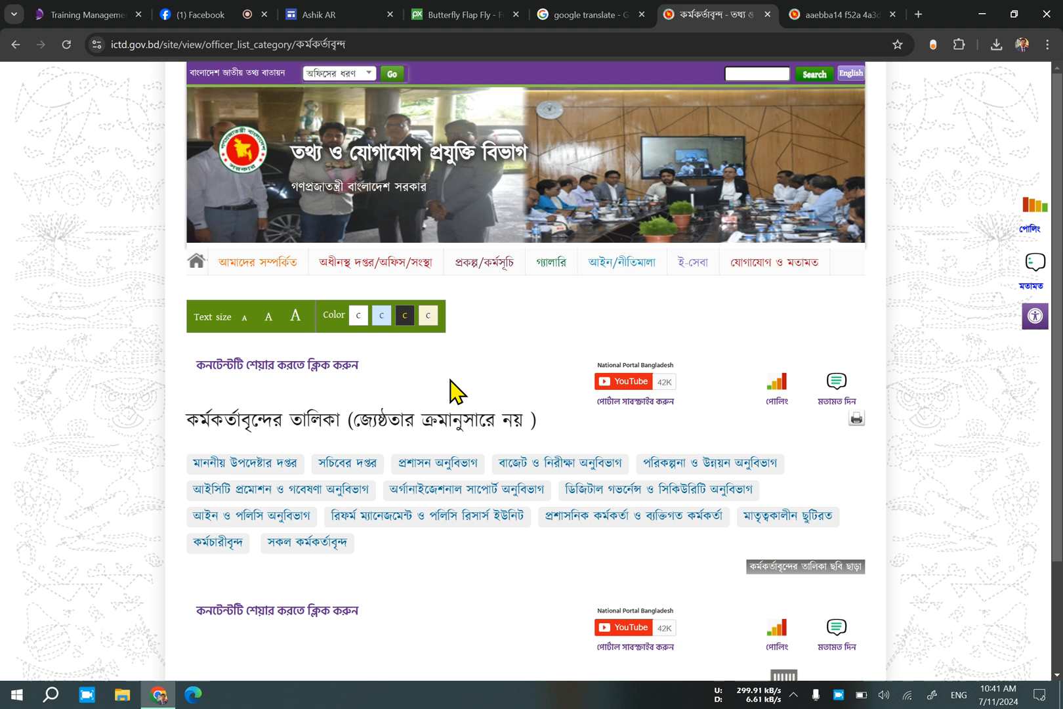
mouse_move(256, 288)
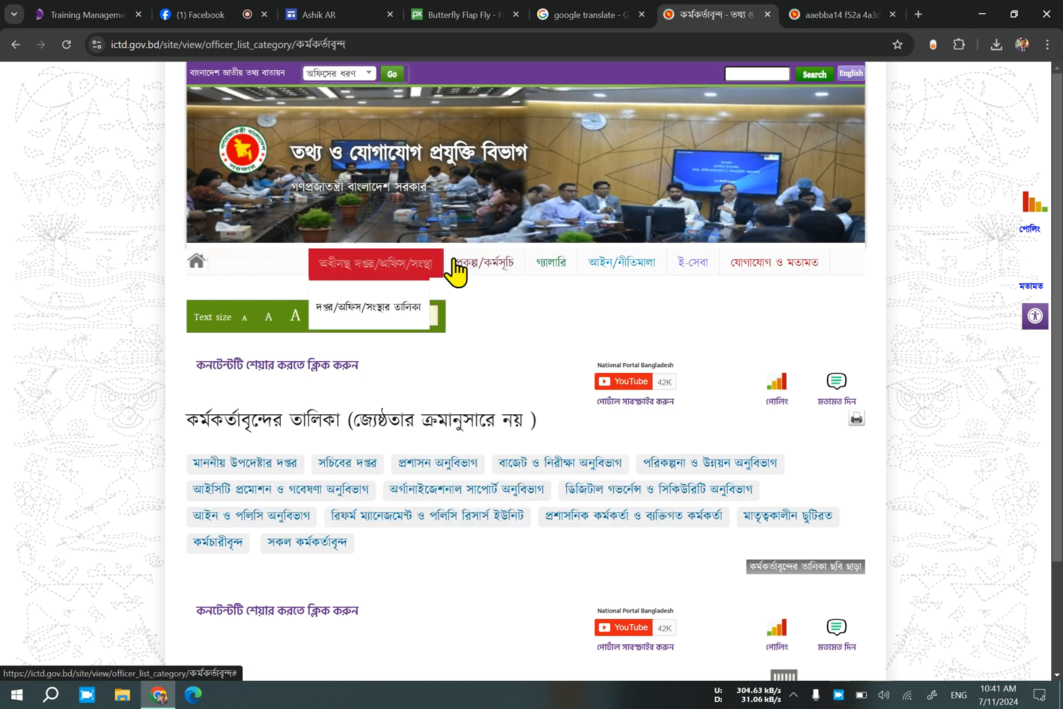
mouse_move(564, 262)
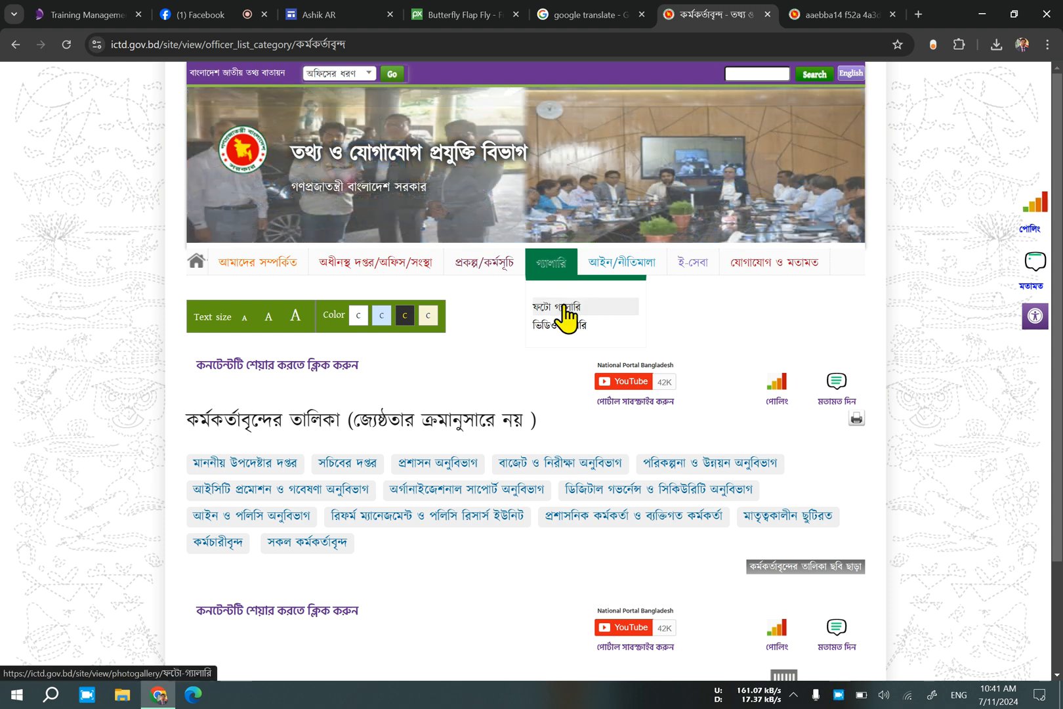
click(563, 308)
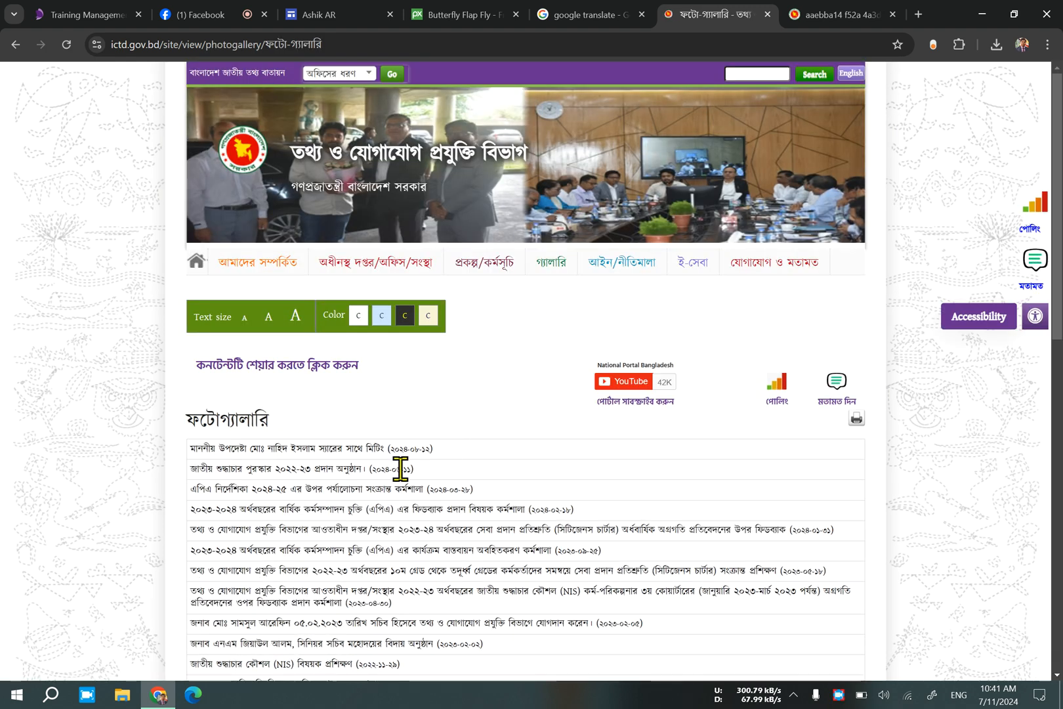
scroll(304, 467, down, 4)
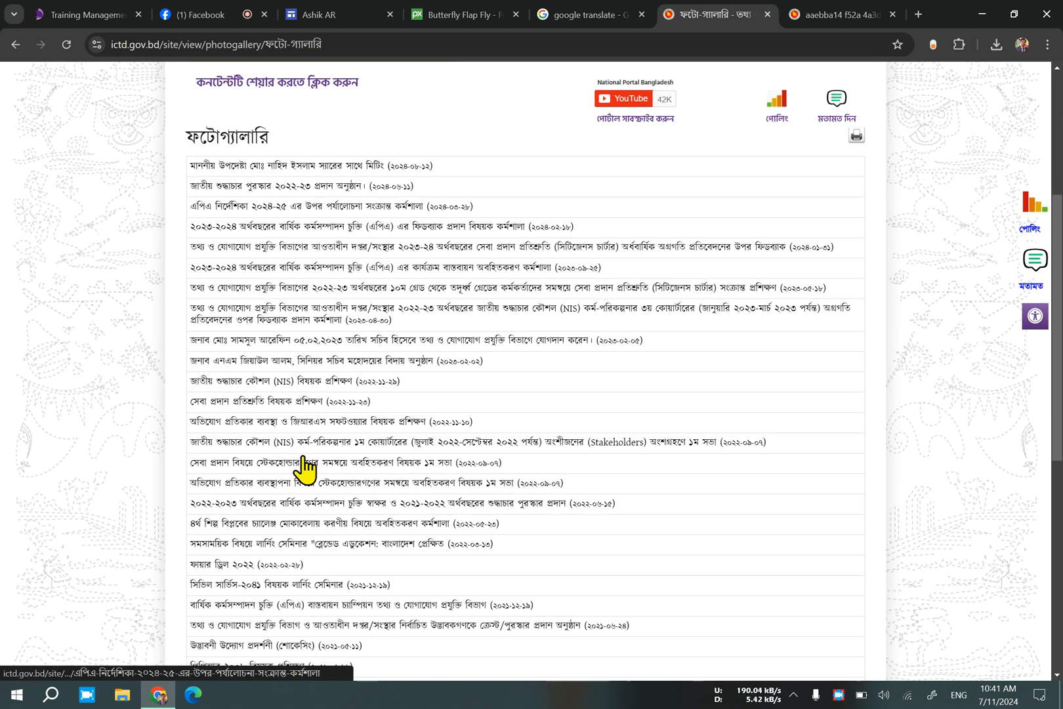
Open the gallery album on service commitment training (সেবা প্রদান প্রতিশ্রুতি বিষয়ক প্রশিক্ষণ), view its photos, and return to the site's home page.
click(255, 406)
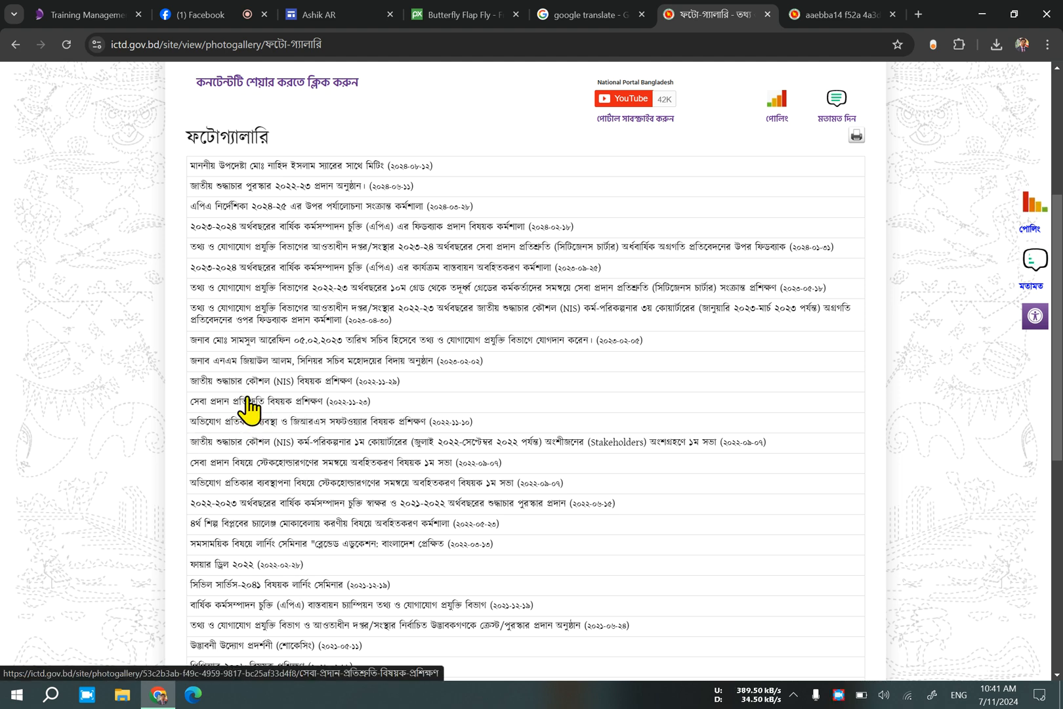
scroll(440, 518, down, 6)
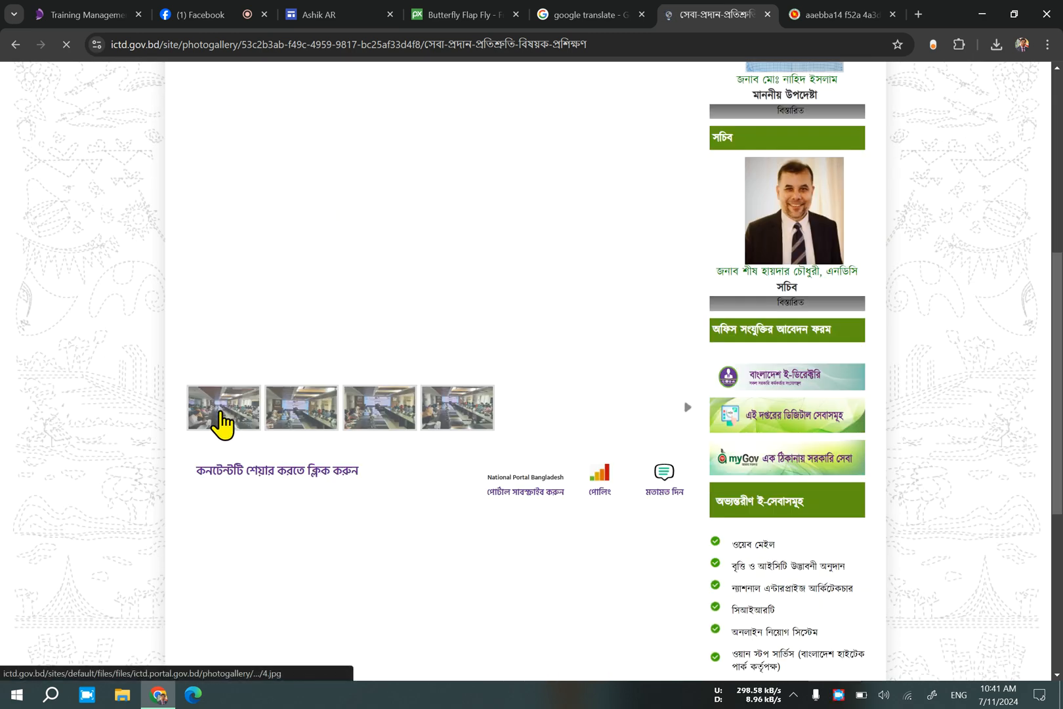
scroll(373, 553, down, 5)
scroll(373, 557, up, 10)
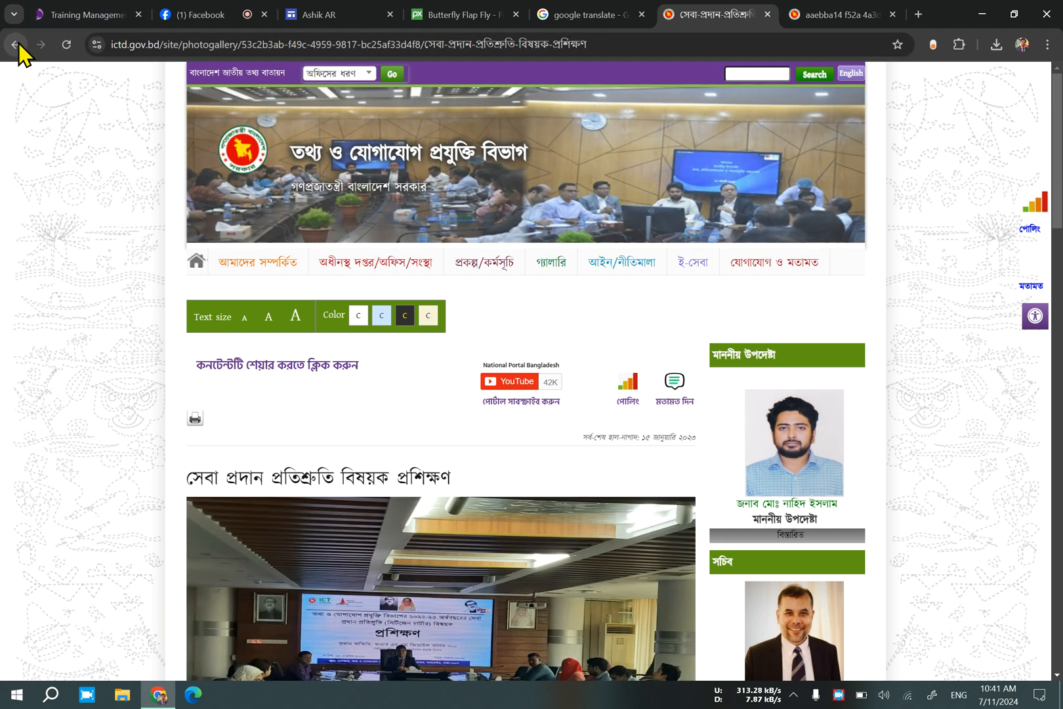
click(197, 260)
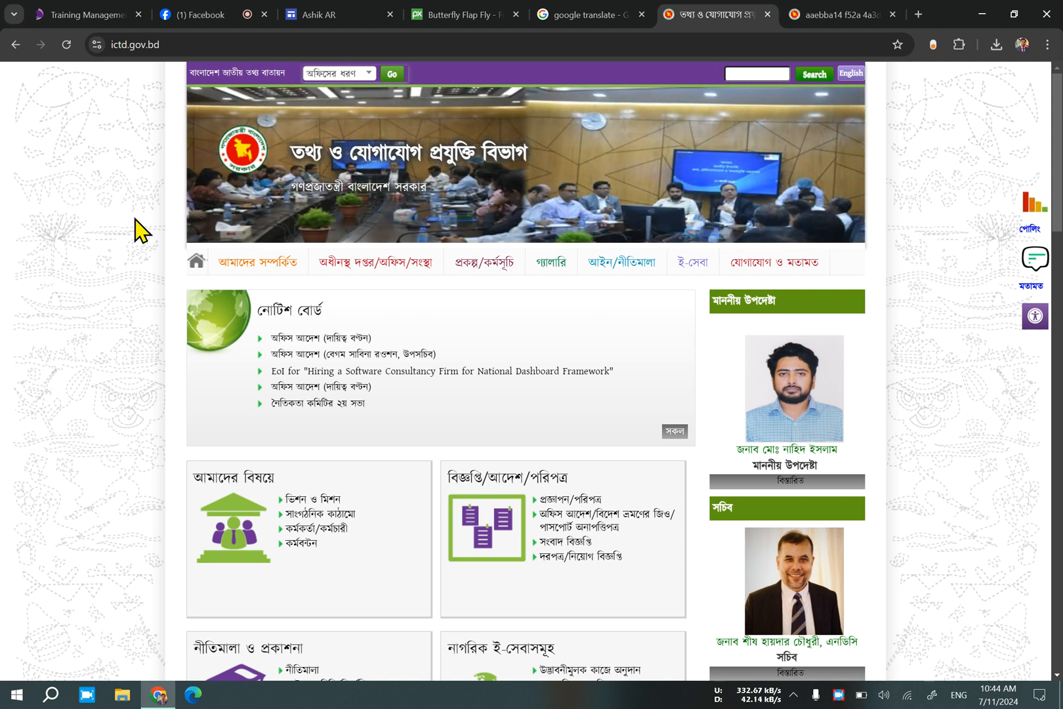
Glance at the bangladesh.gov.bd hotline page and ictd.gov.bd once more, and return to the Google Sites editor.
click(328, 14)
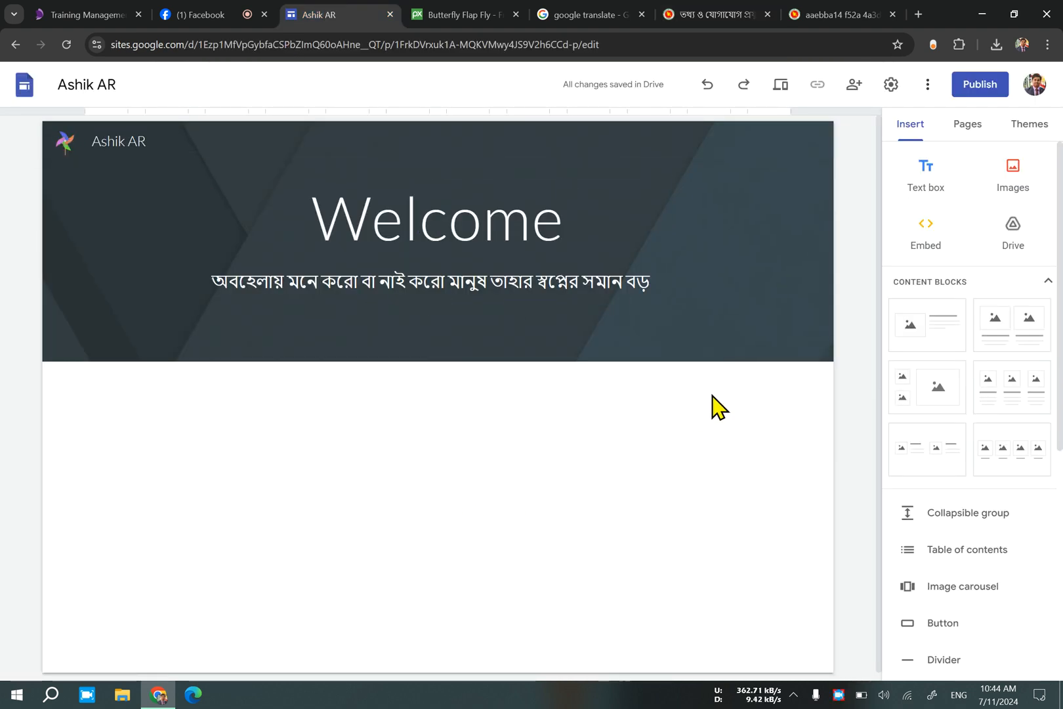
click(671, 19)
scroll(636, 237, up, 5)
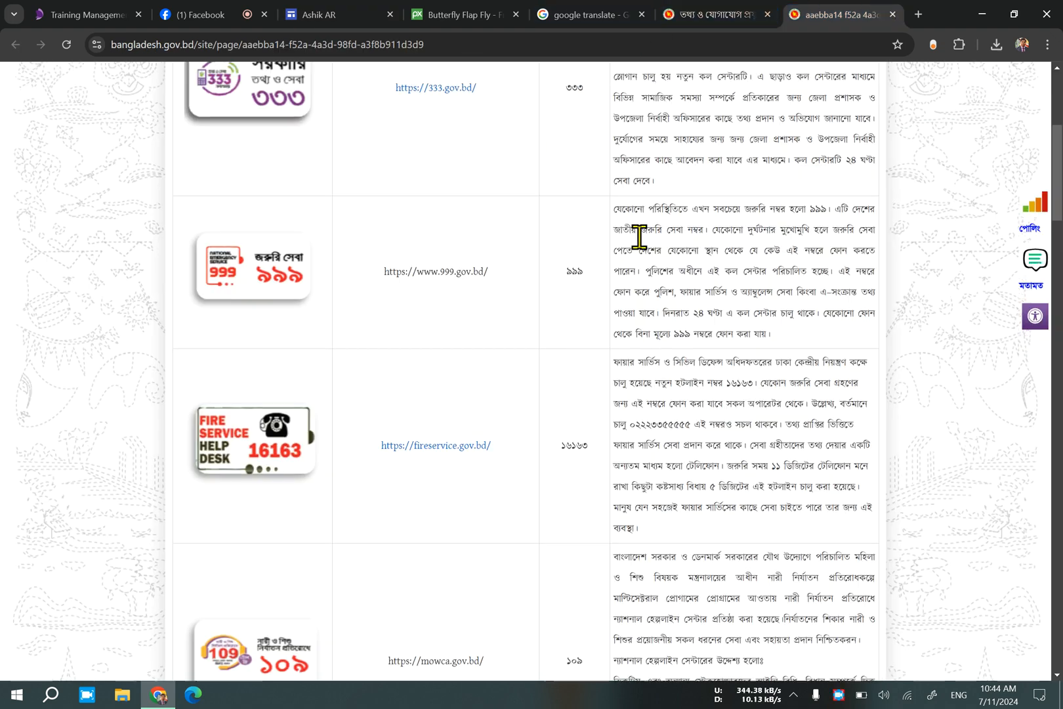
click(704, 12)
click(322, 14)
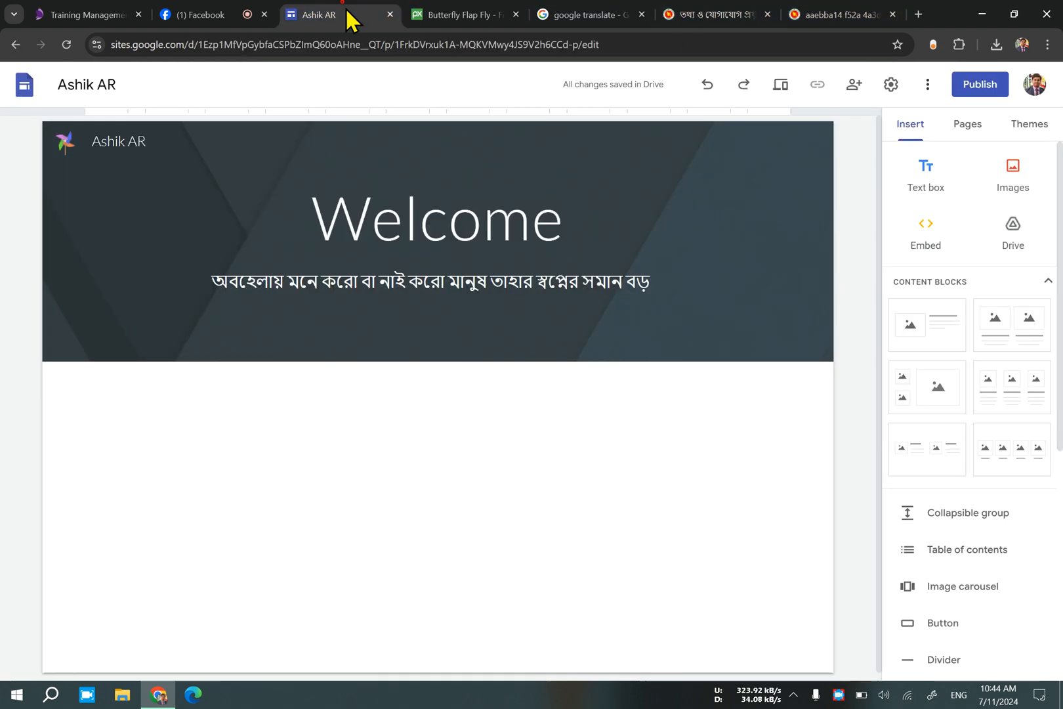
Add a new page named "My Hobby" to the site.
click(962, 143)
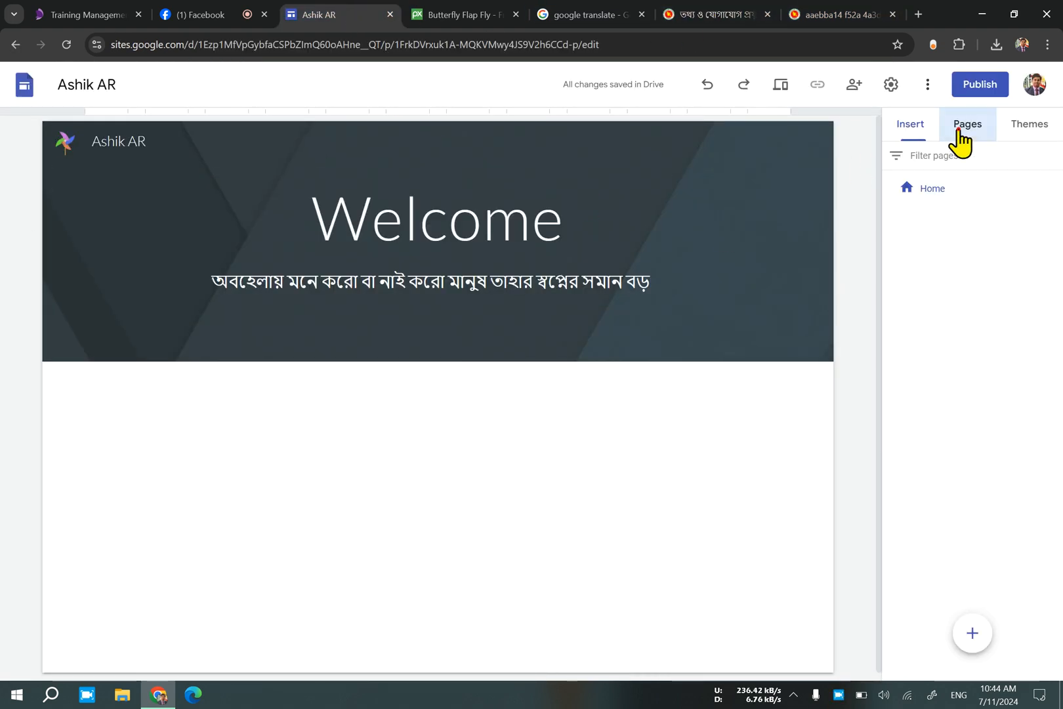
click(964, 195)
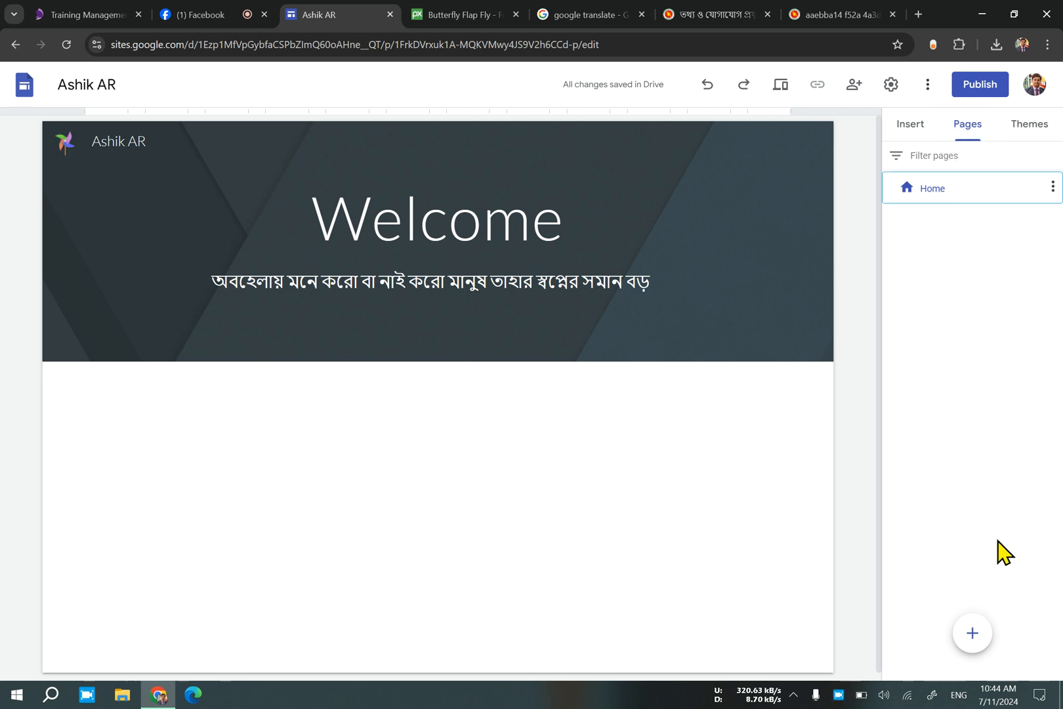
mouse_move(978, 640)
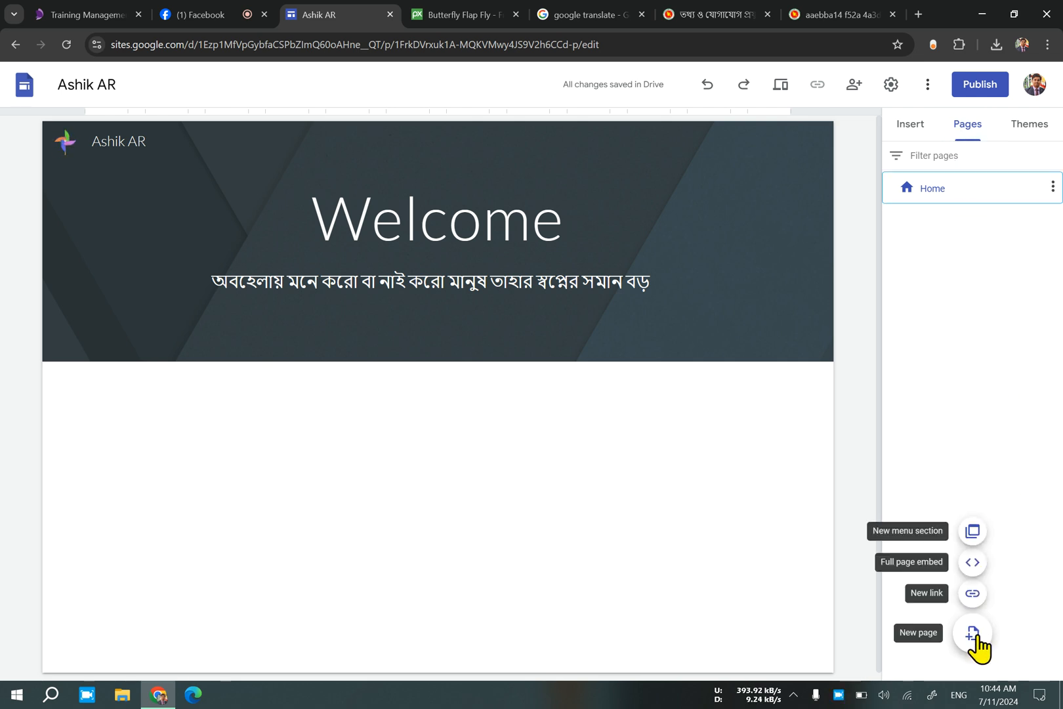
click(973, 634)
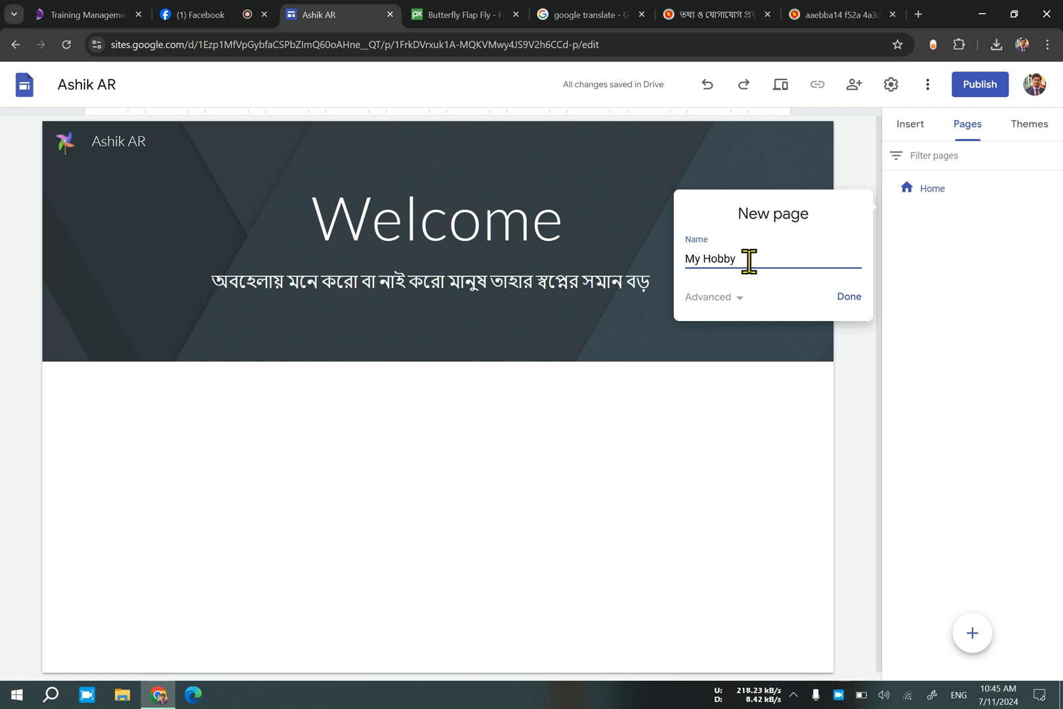
click(846, 299)
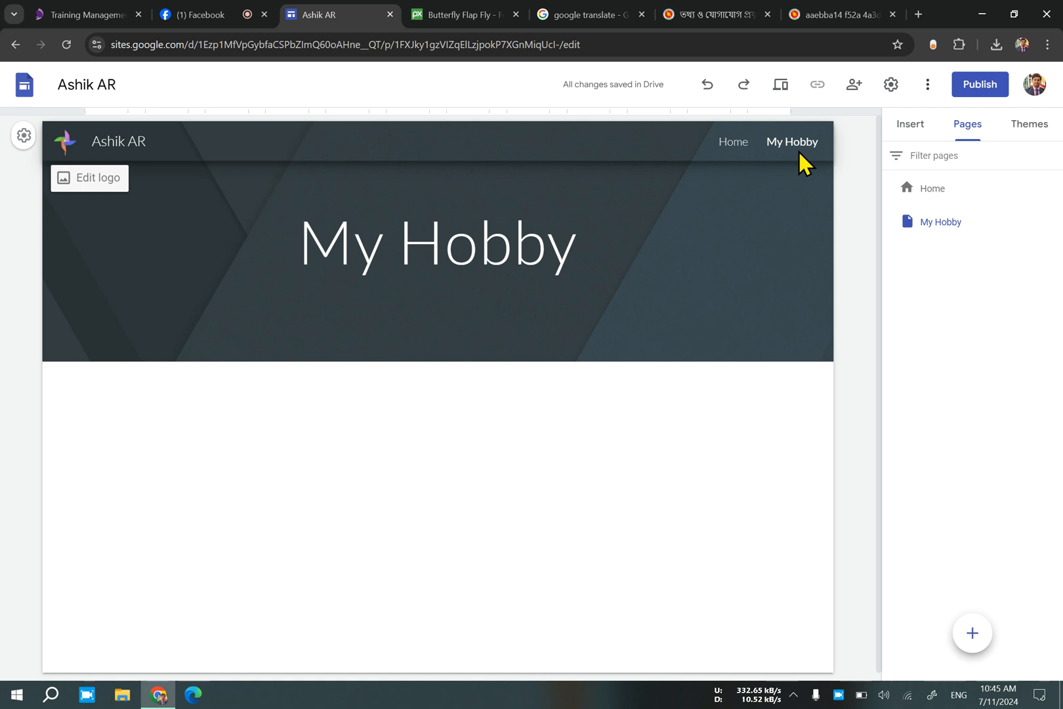
Add another new page named "My Design" to the site.
click(974, 633)
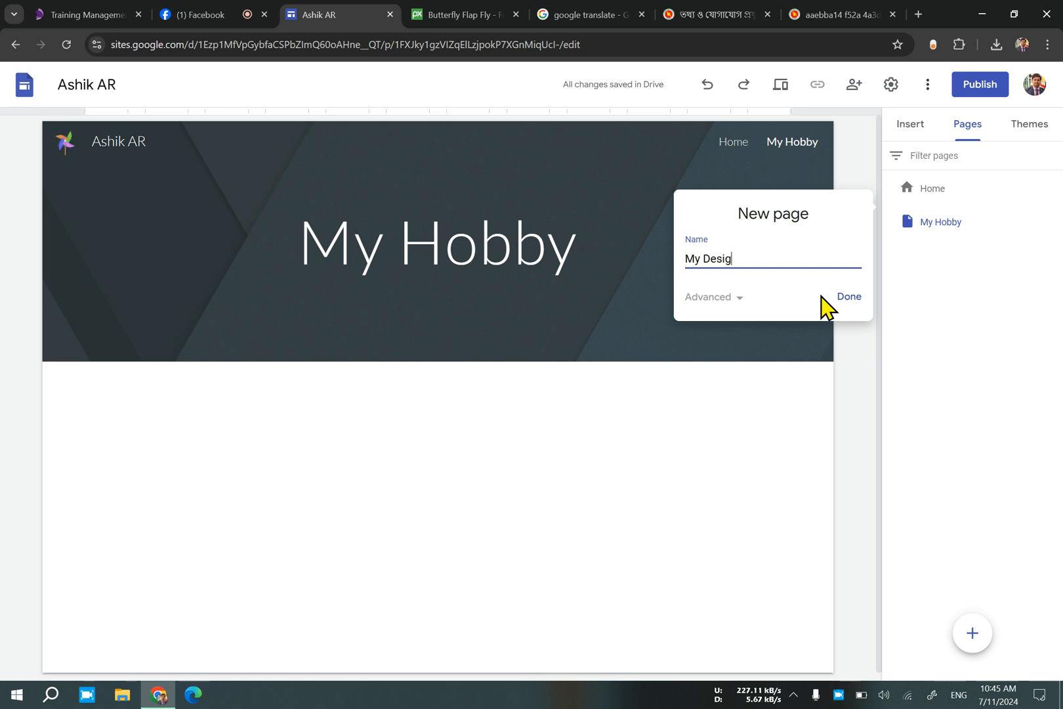
click(845, 299)
mouse_move(650, 184)
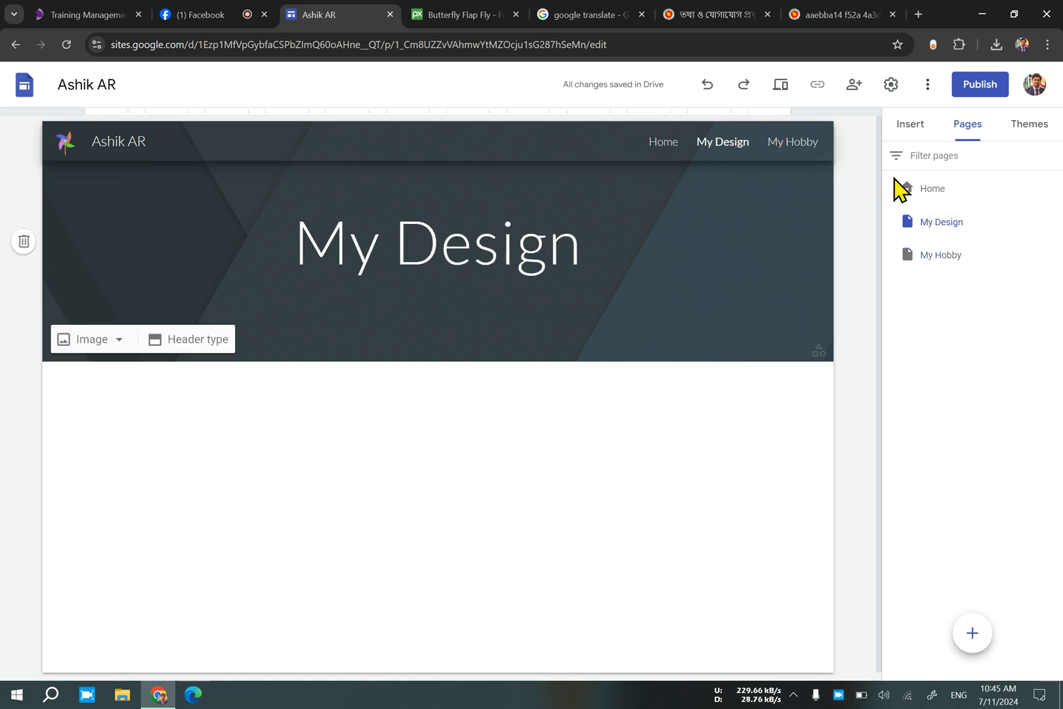
View the Home, My Design and My Hobby pages in turn through the site's page navigation.
click(975, 194)
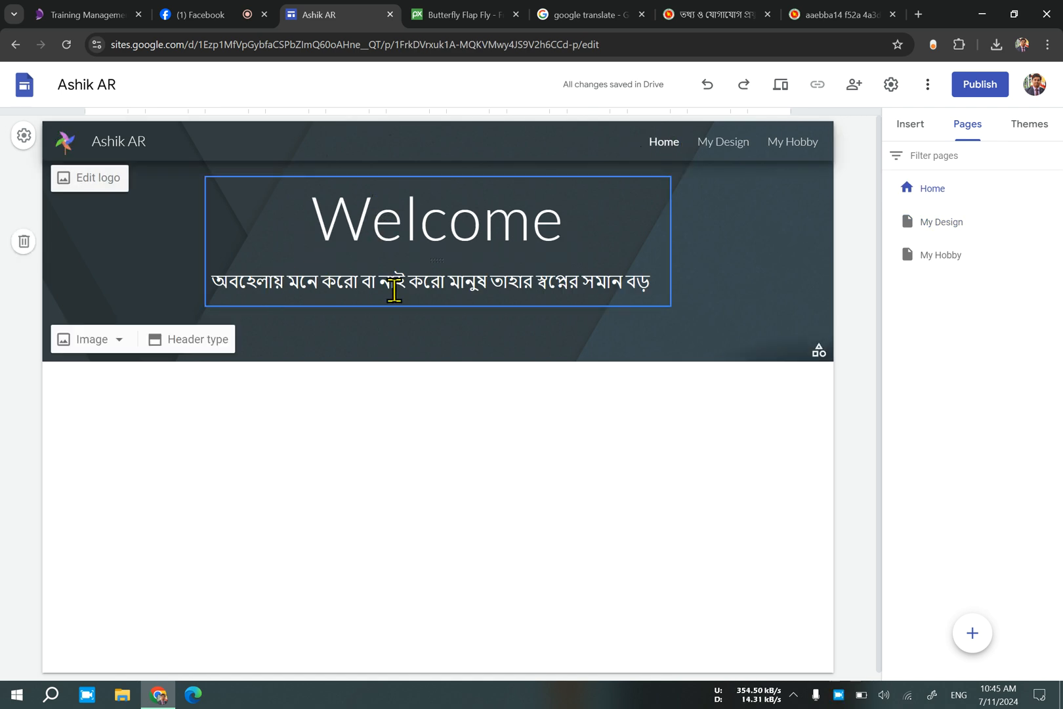
click(727, 143)
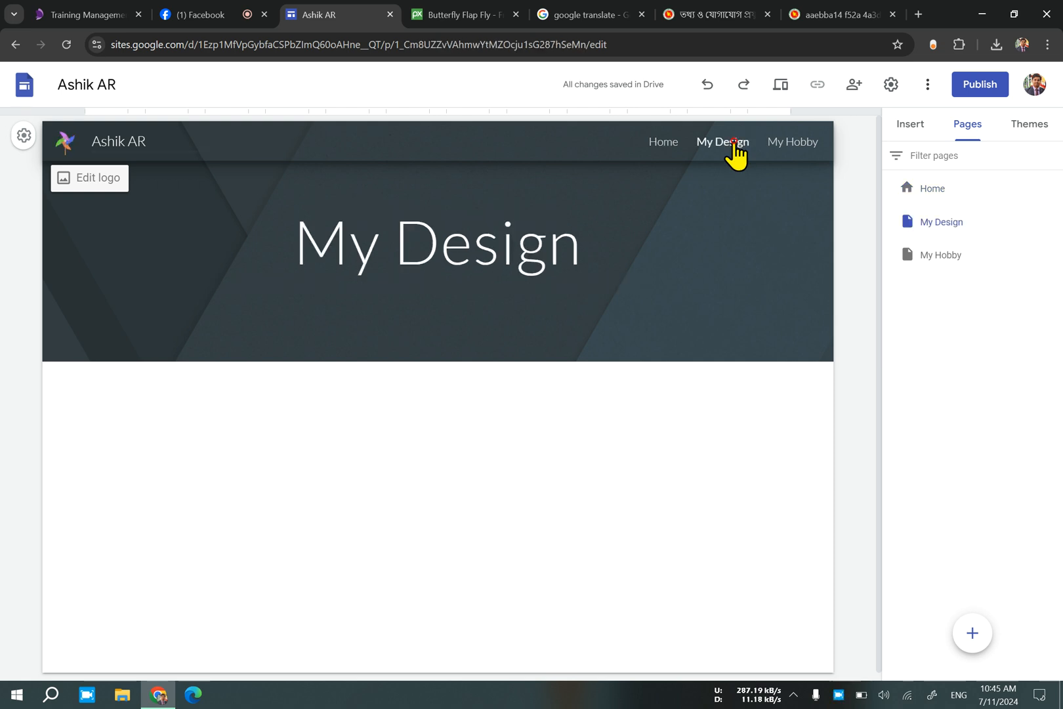
click(666, 146)
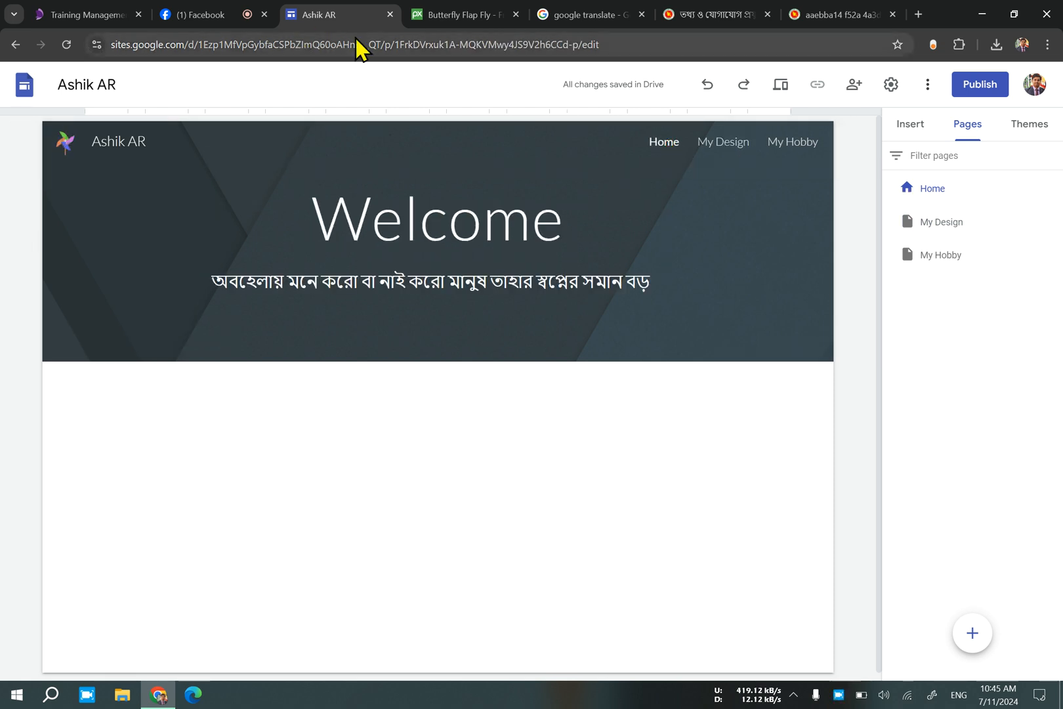
click(711, 147)
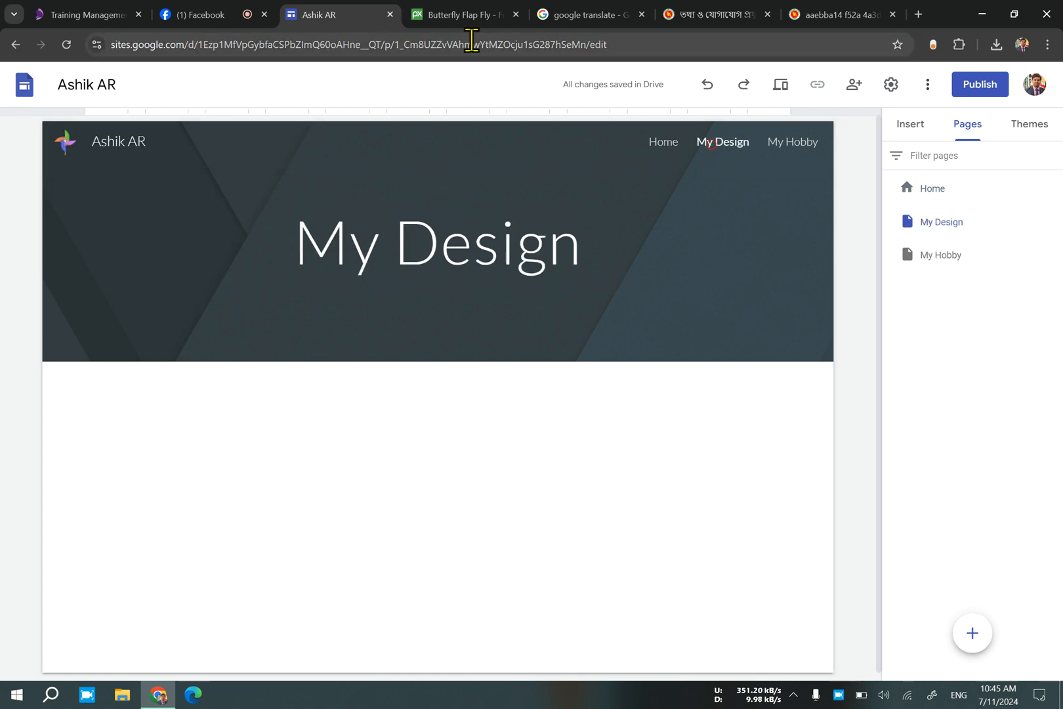
click(775, 145)
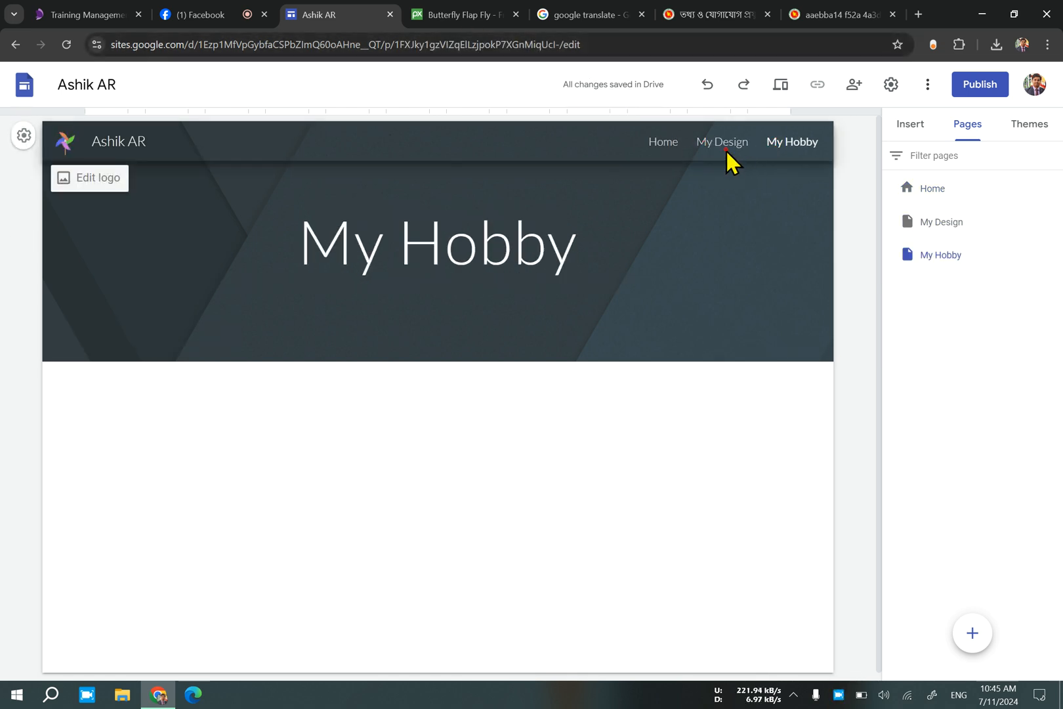
Replace the header title of the My Design page with the site owner's first name followed by "designer".
click(701, 148)
click(520, 244)
double_click(517, 250)
drag(599, 243, 144, 245)
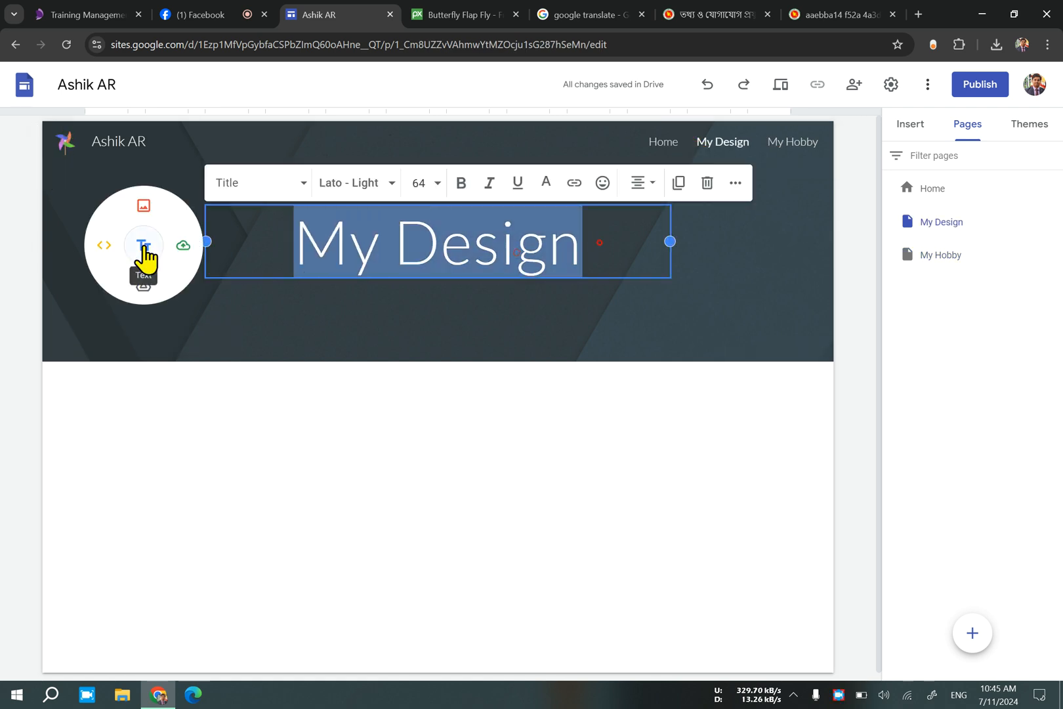
text(ashik \designe)
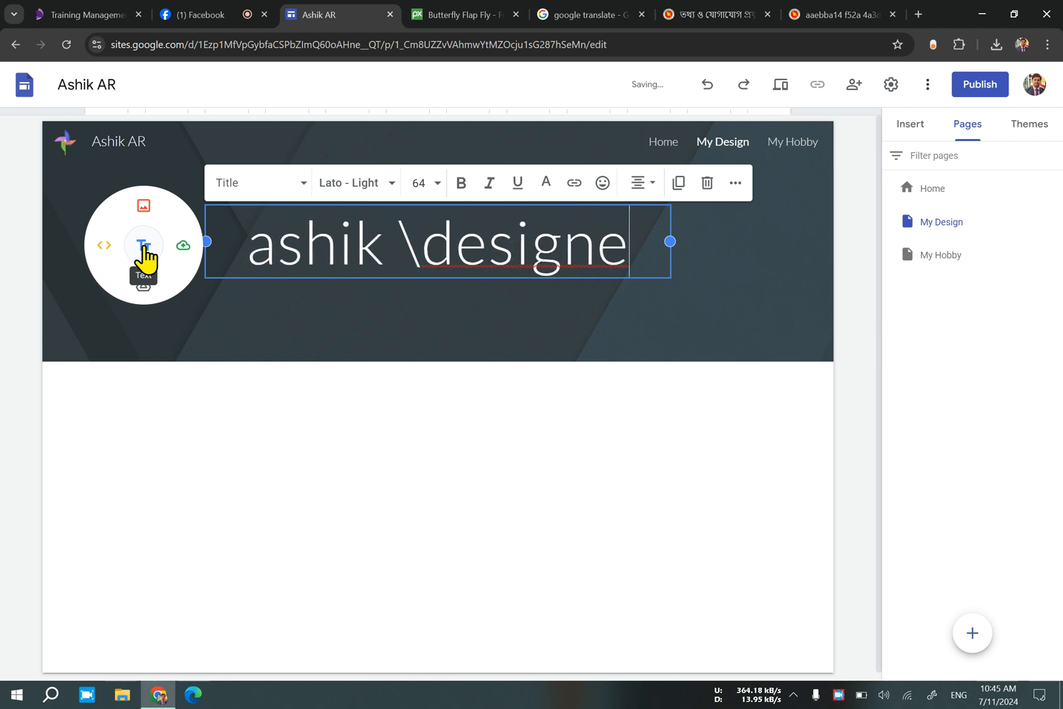
text(r)
Remove the stray backslash before "designer" in the header title and capitalize the first name's initial letter.
key(Left)
key(Left)
key(Left)
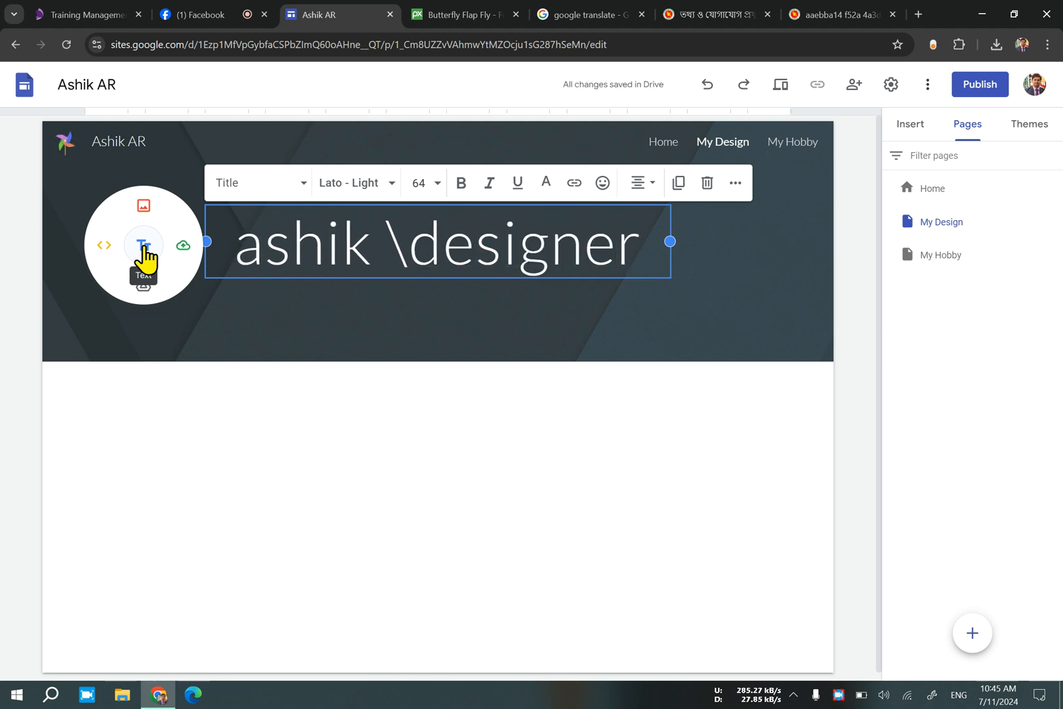
key(BackSpace)
key(Left)
key(Left)
key(Left)
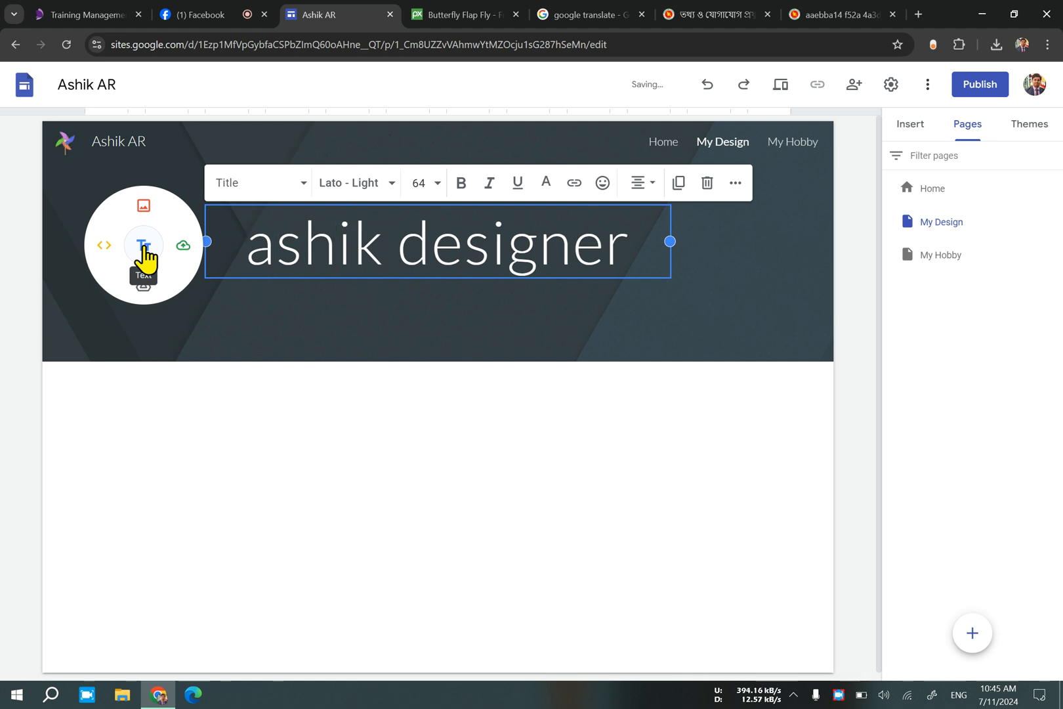
key(BackSpace)
text(A)
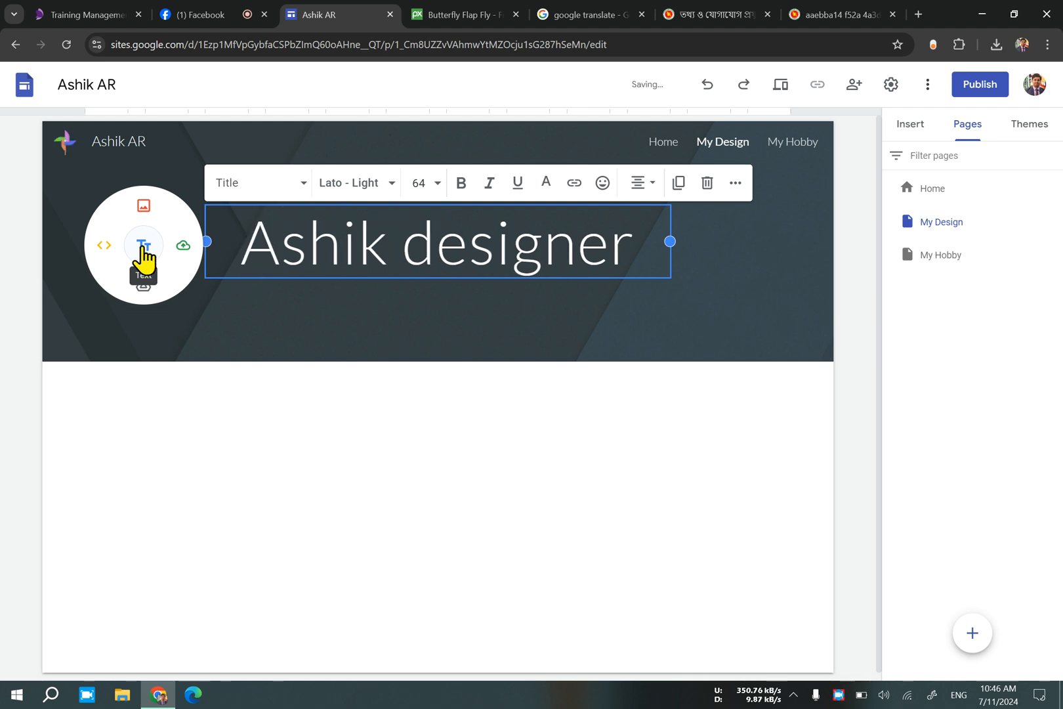
click(513, 408)
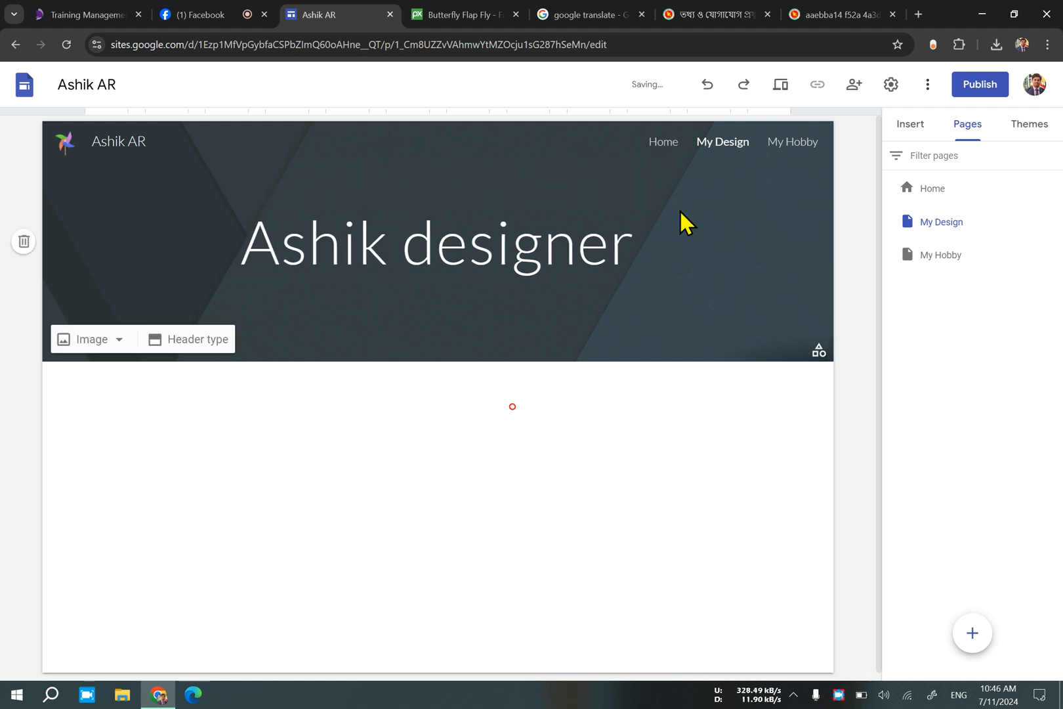
Switch from Home to My Design and back to compare the two pages' headers.
click(651, 145)
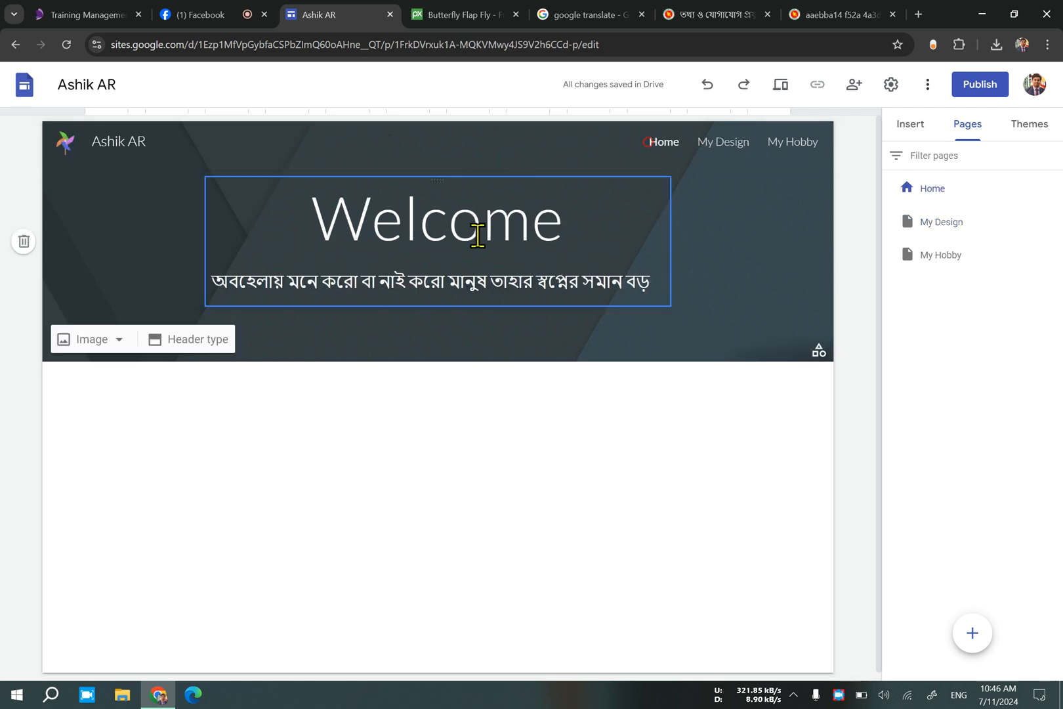
click(723, 141)
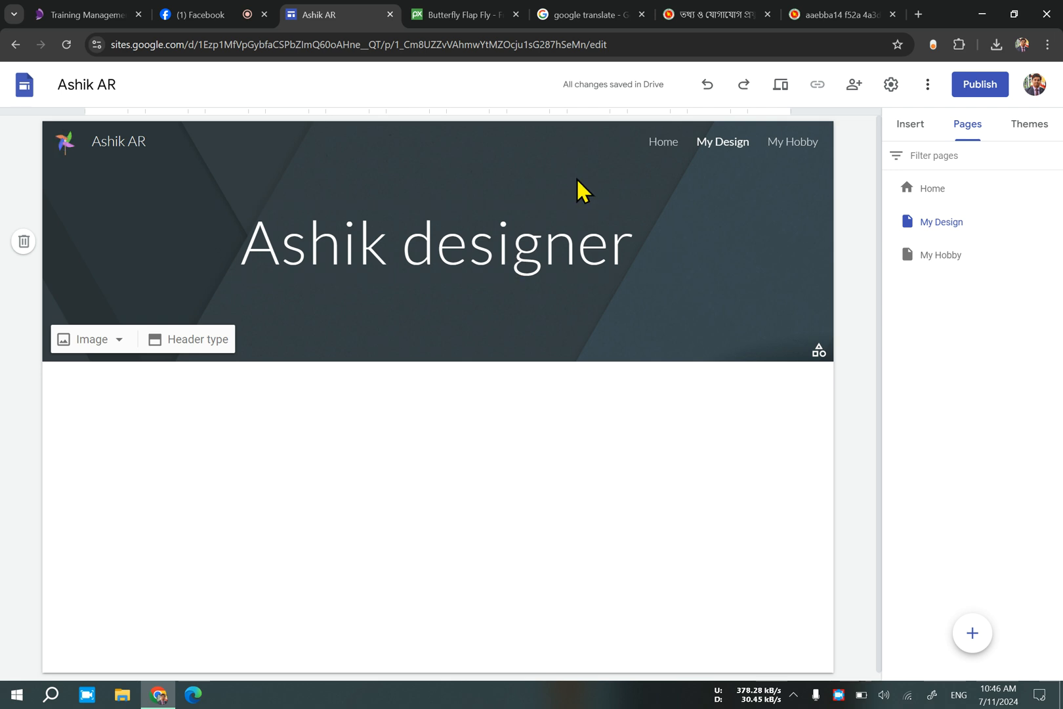
click(666, 147)
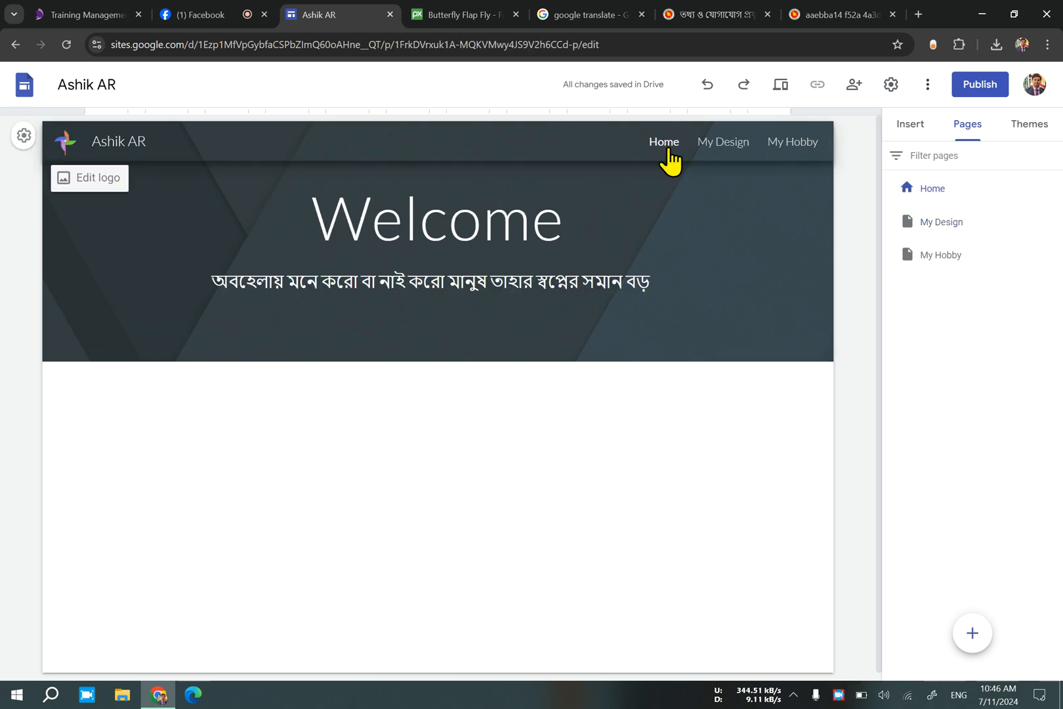
Go to the My Design page and start adding a subpage under it.
click(735, 148)
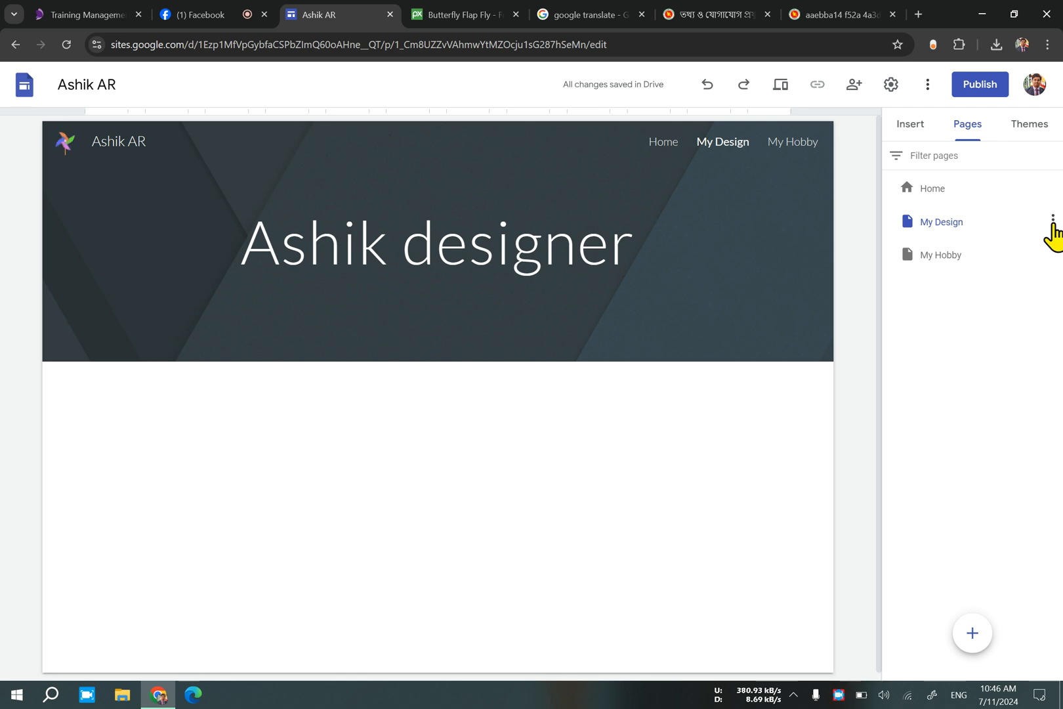
click(1052, 220)
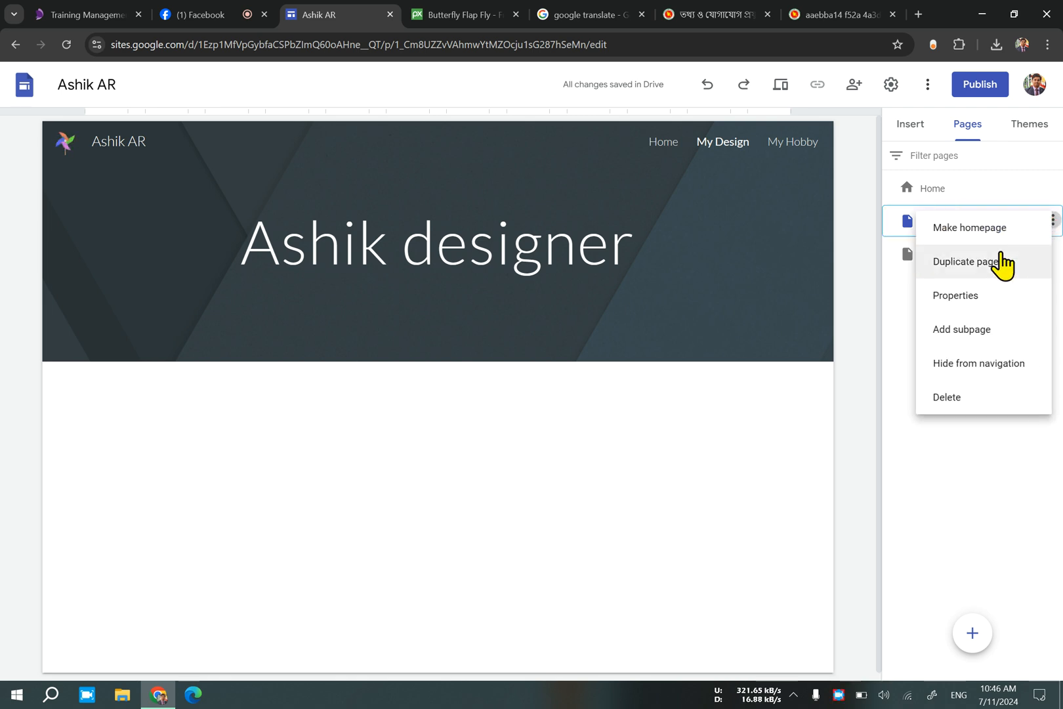
click(982, 348)
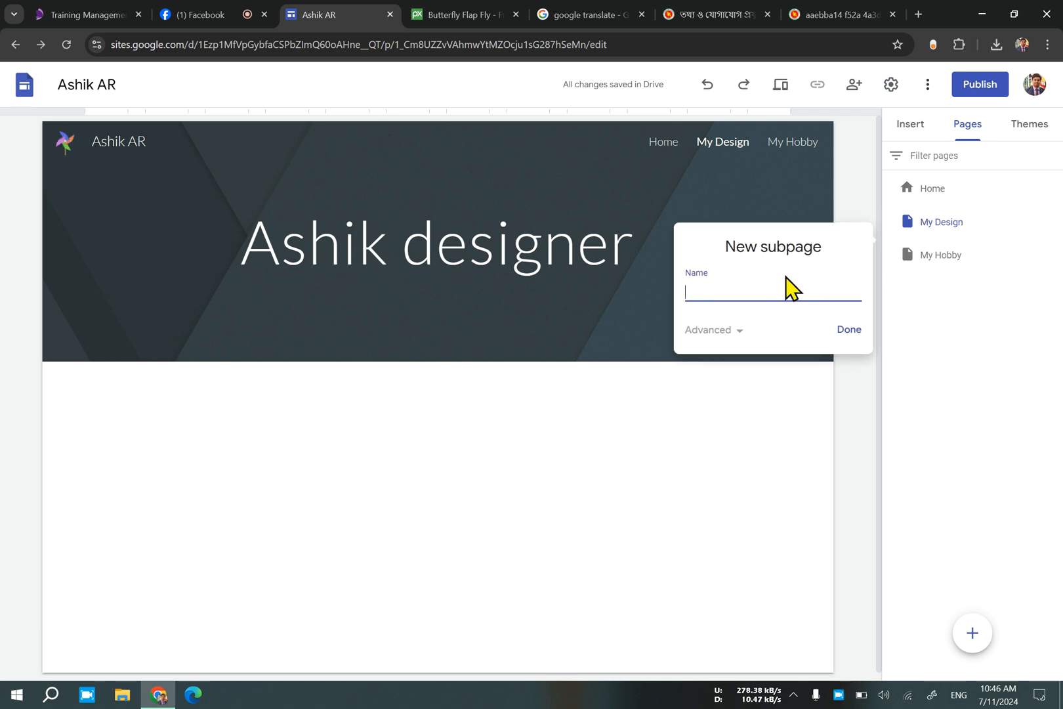
Switch to the ICT Division website and open the officers list from its About Us submenu, and within it the staff category.
click(735, 16)
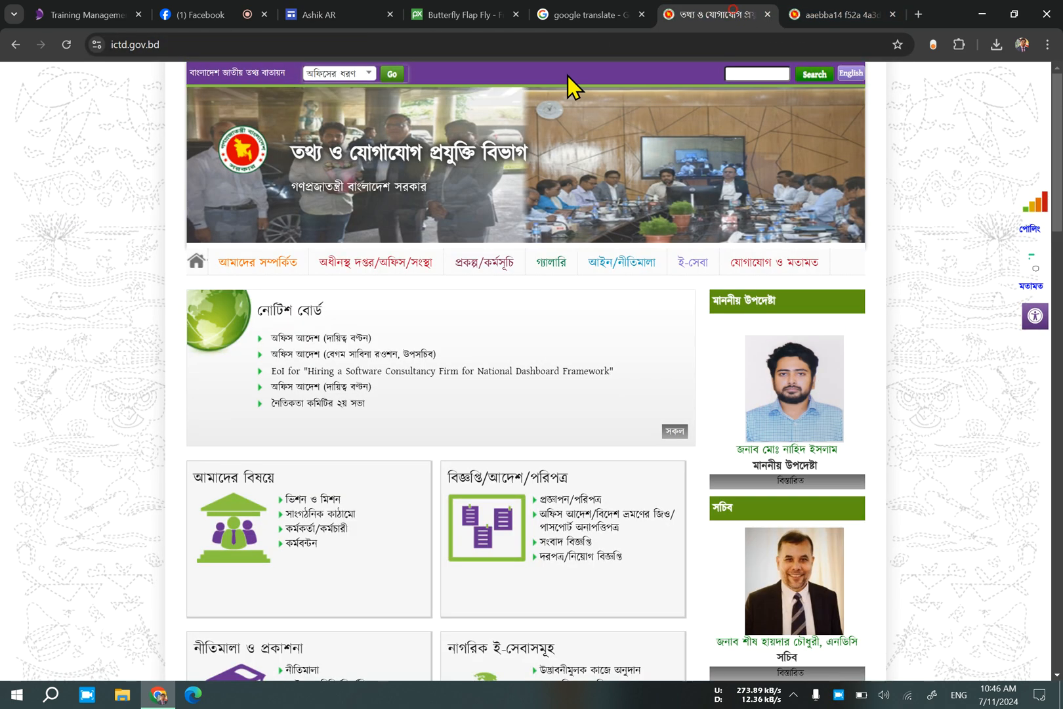
mouse_move(386, 269)
mouse_move(256, 283)
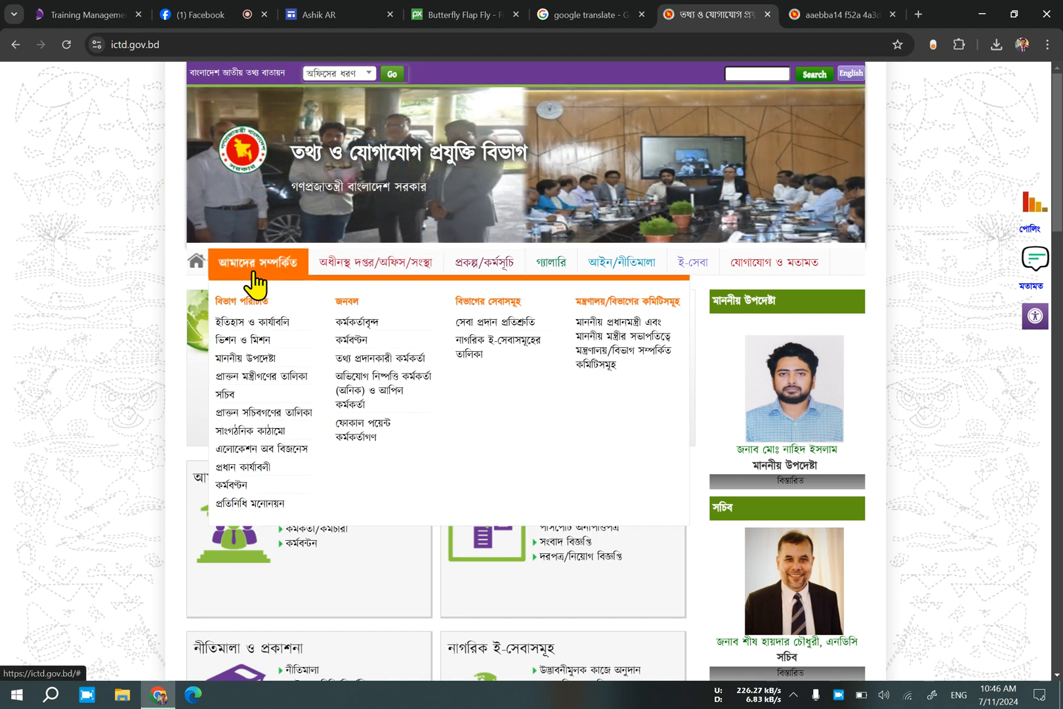
click(351, 318)
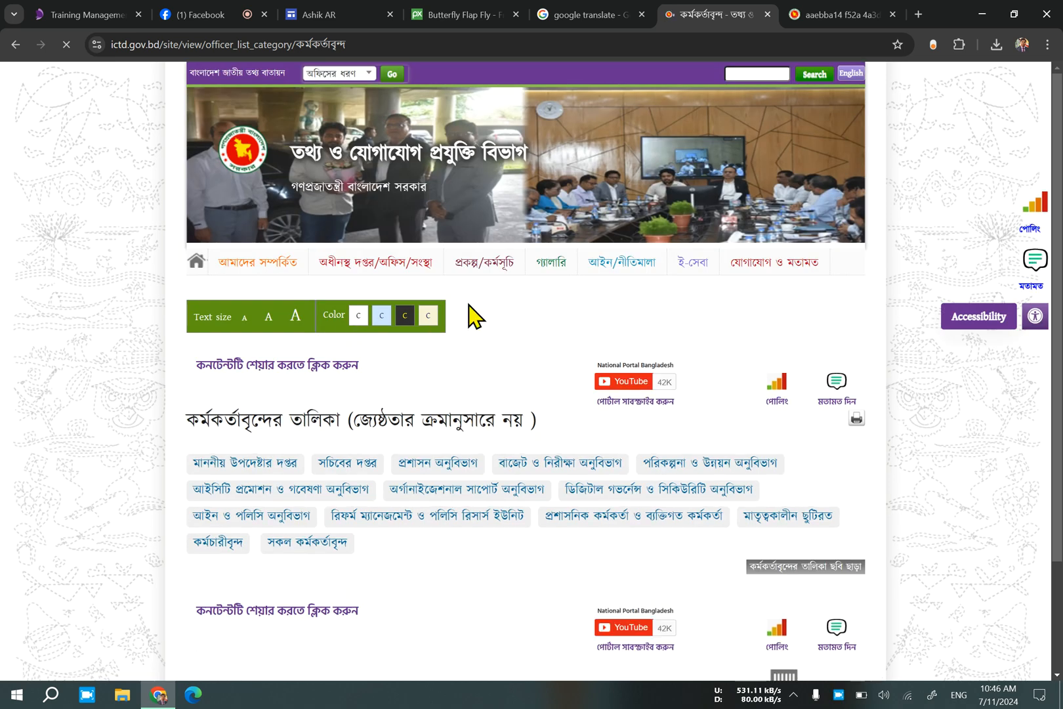
mouse_move(479, 276)
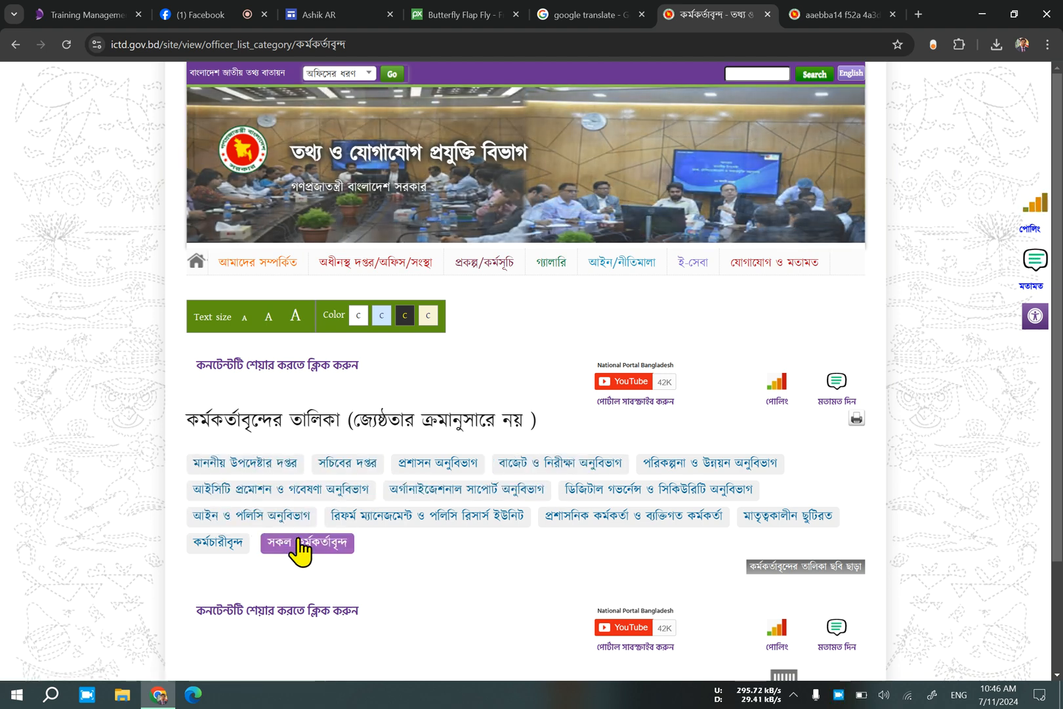
click(238, 541)
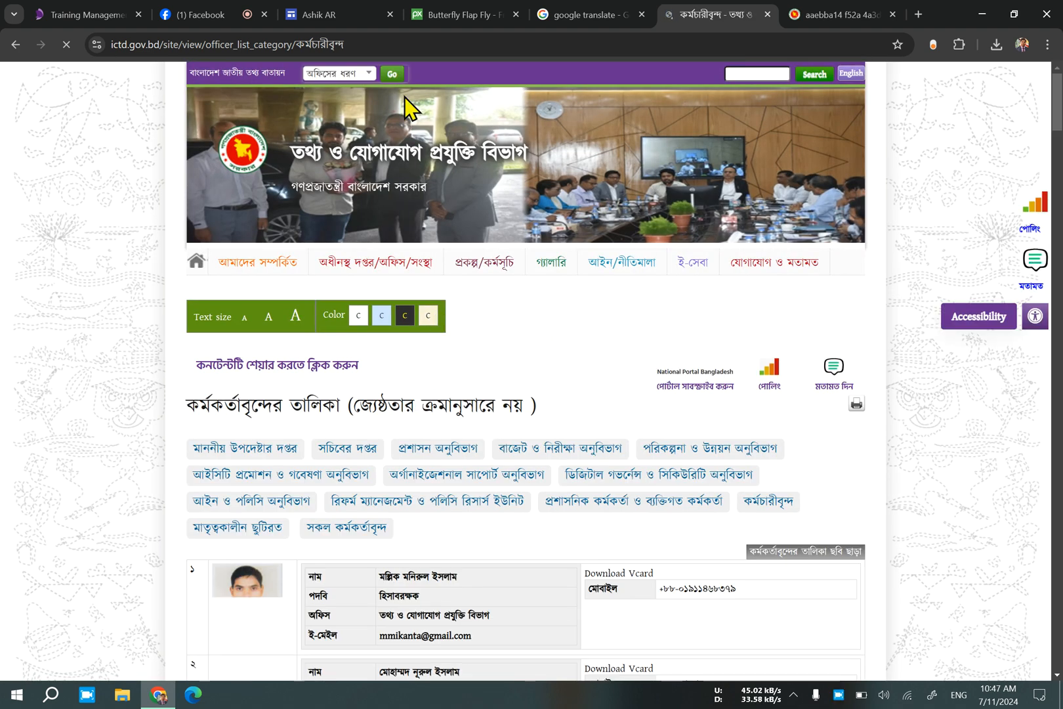
Return to the site editor, create the My Design subpage with the name Logo and check it in the site navigation.
click(313, 15)
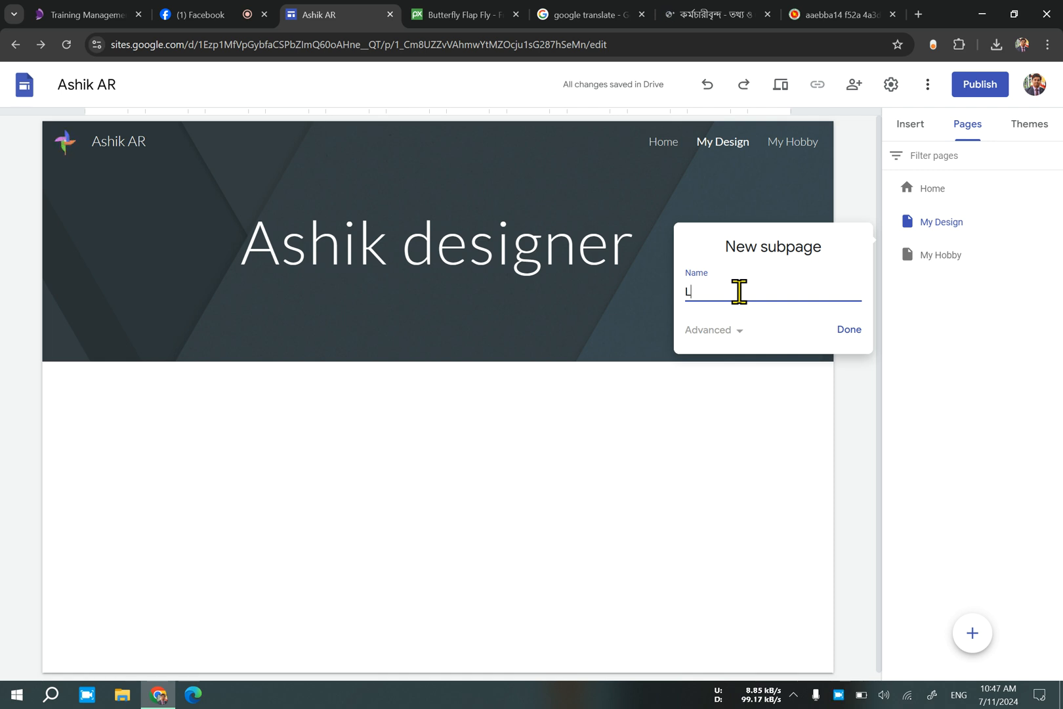
click(846, 332)
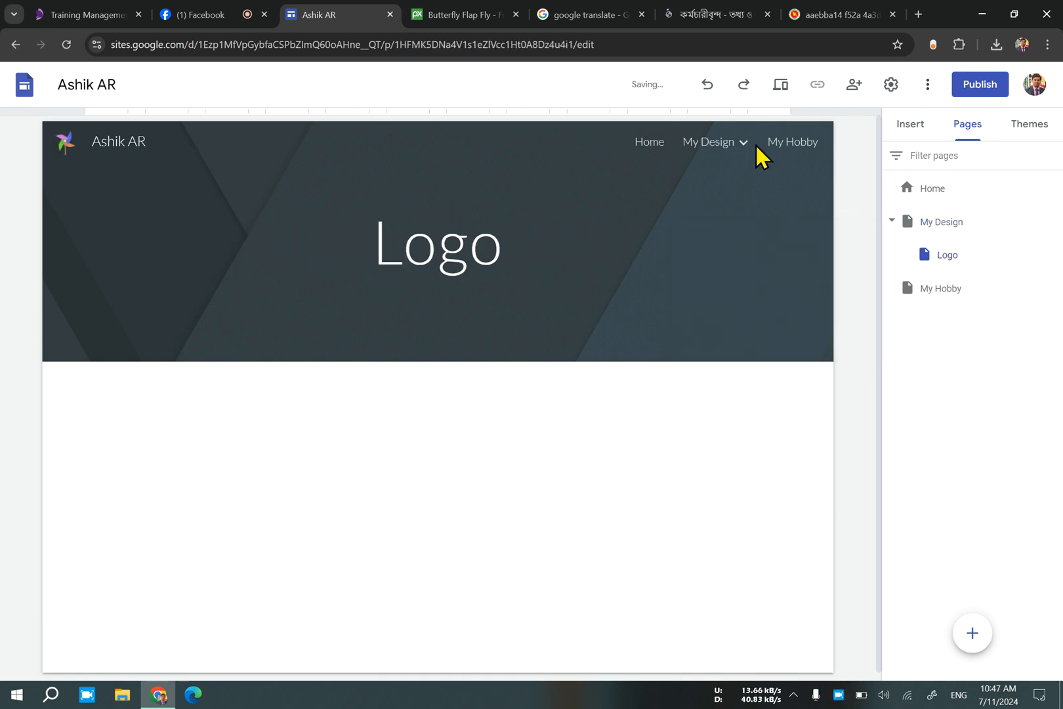
mouse_move(735, 154)
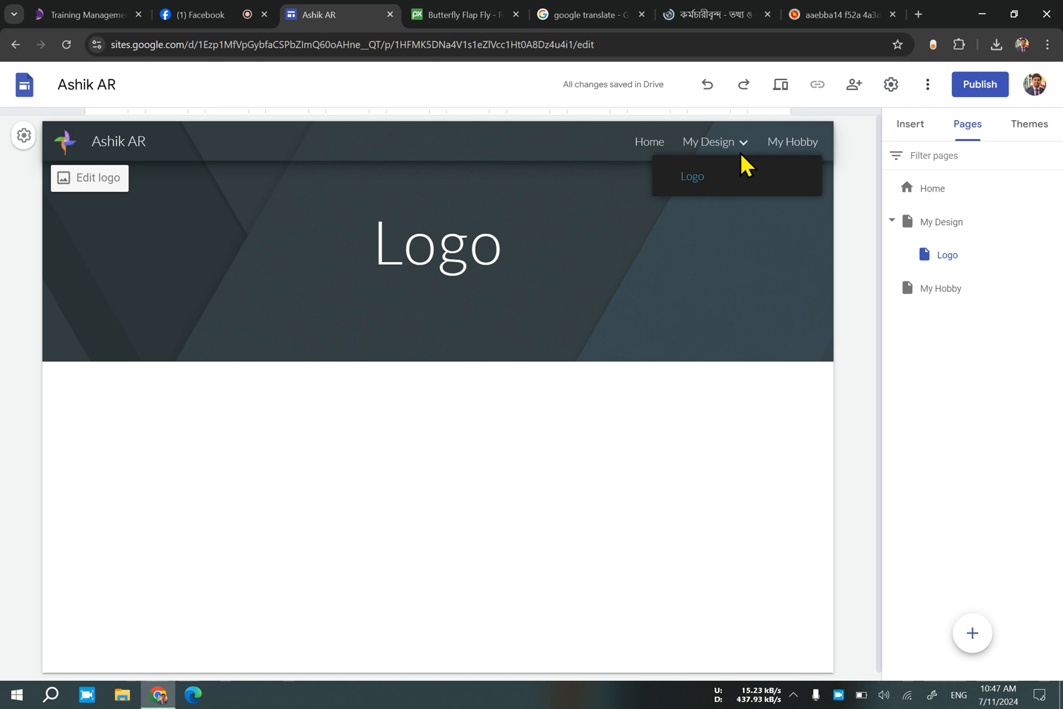
Add a second subpage named Banner under the My Design page.
click(1009, 220)
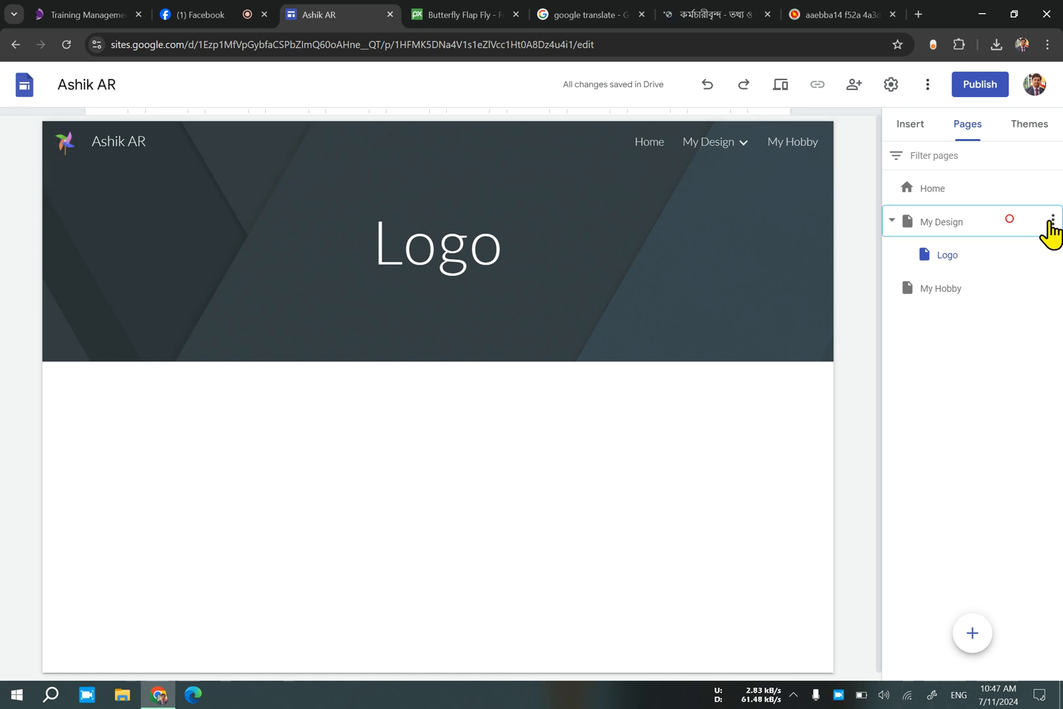
click(1051, 223)
click(953, 332)
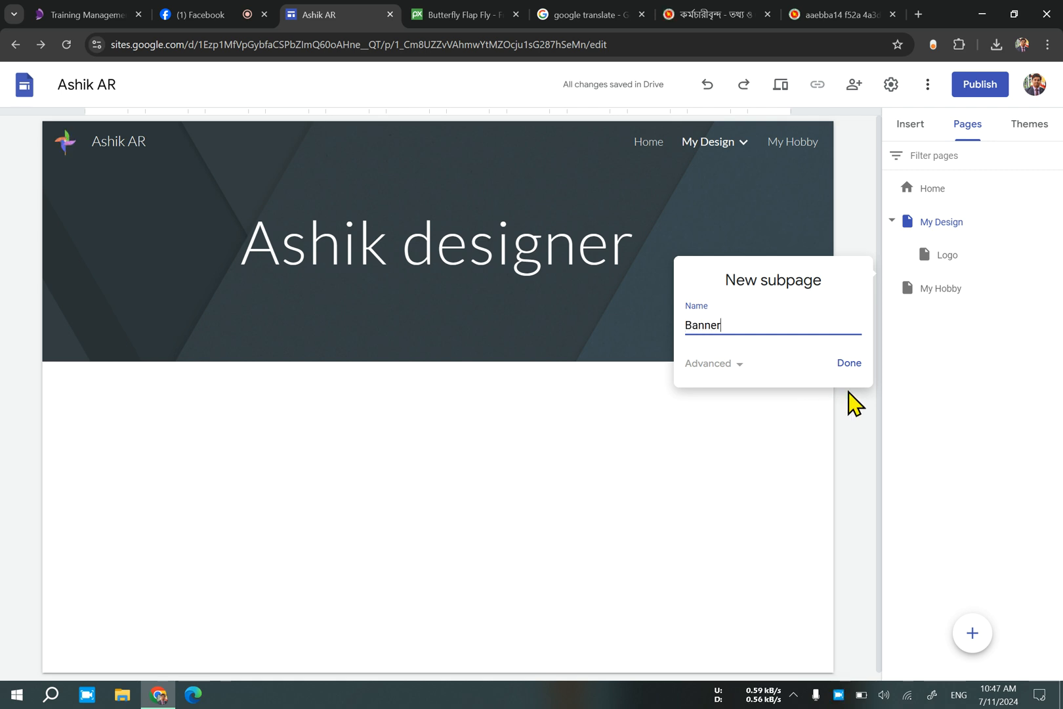
click(843, 368)
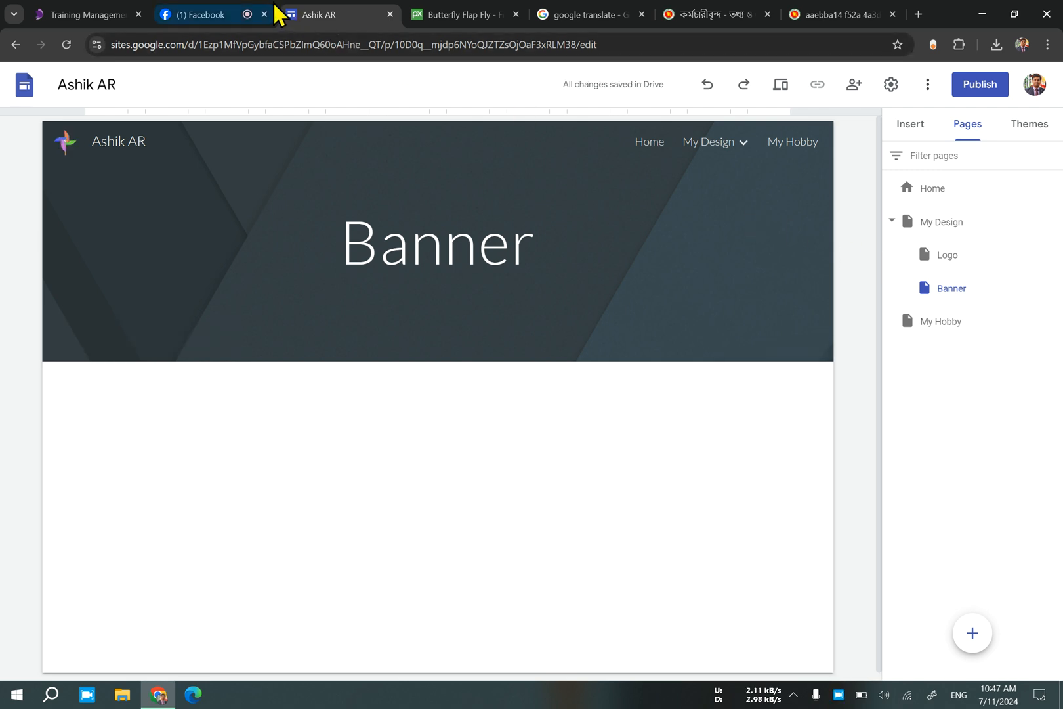
click(231, 12)
click(315, 13)
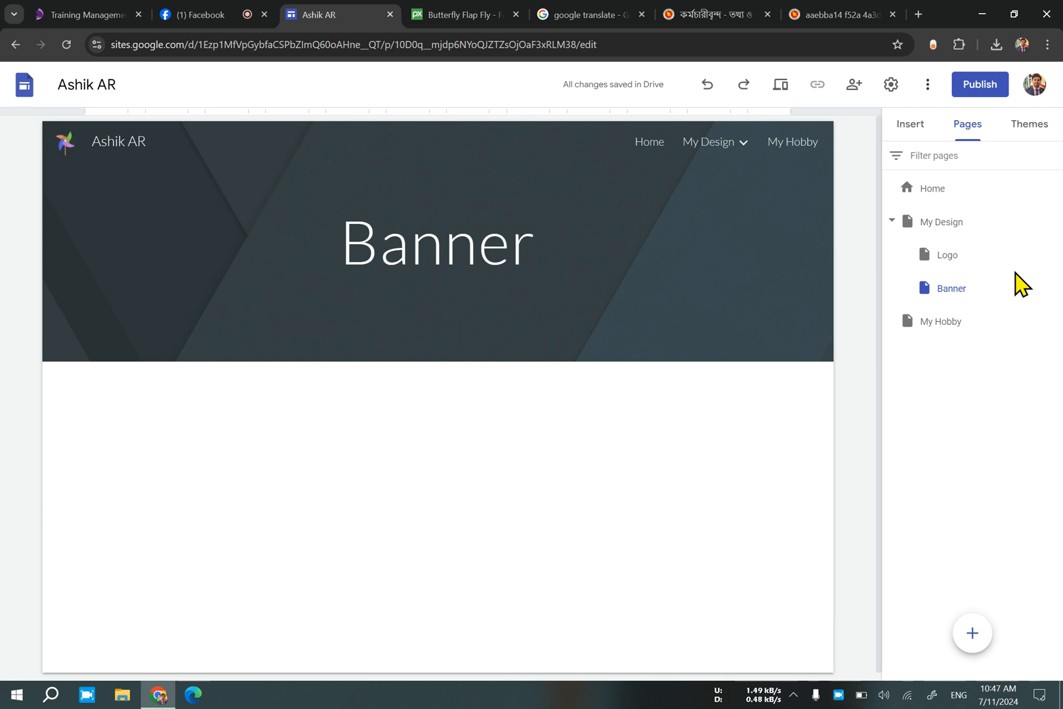
Open My Design, collapse its subpages and insert the content block with one image beside a heading and text.
click(936, 223)
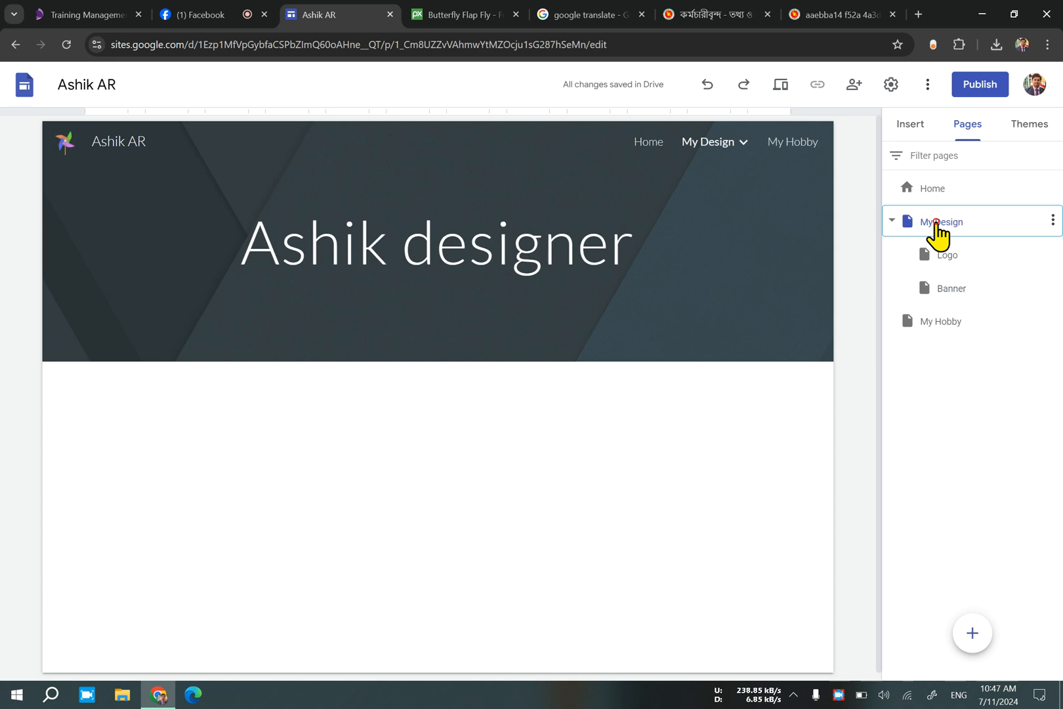
click(892, 220)
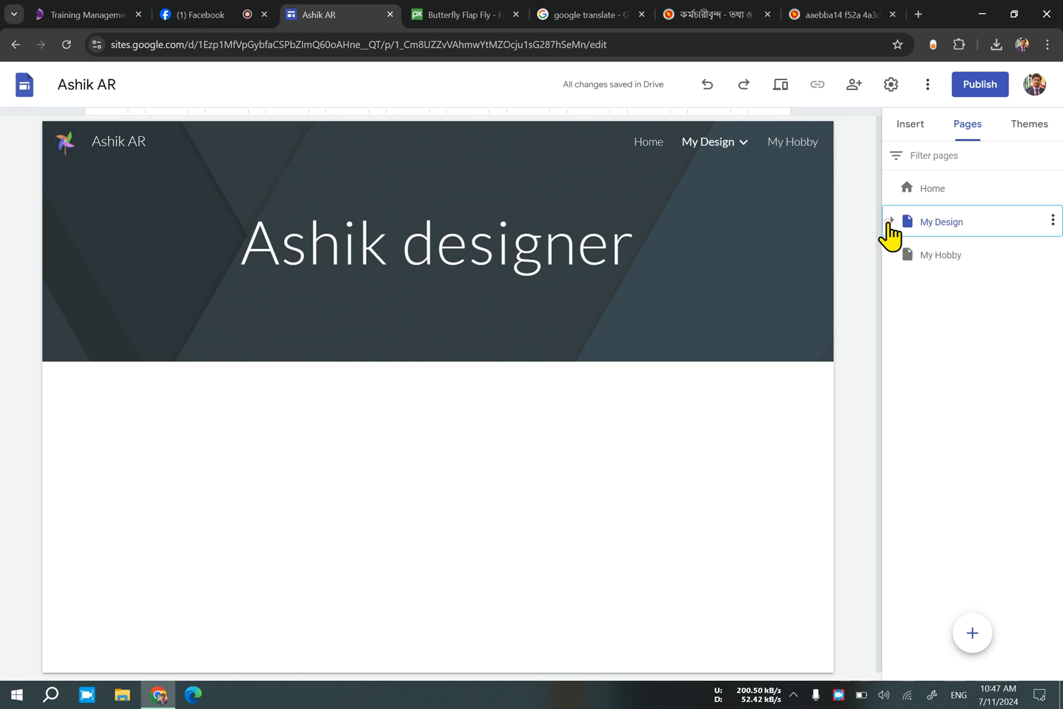
click(912, 126)
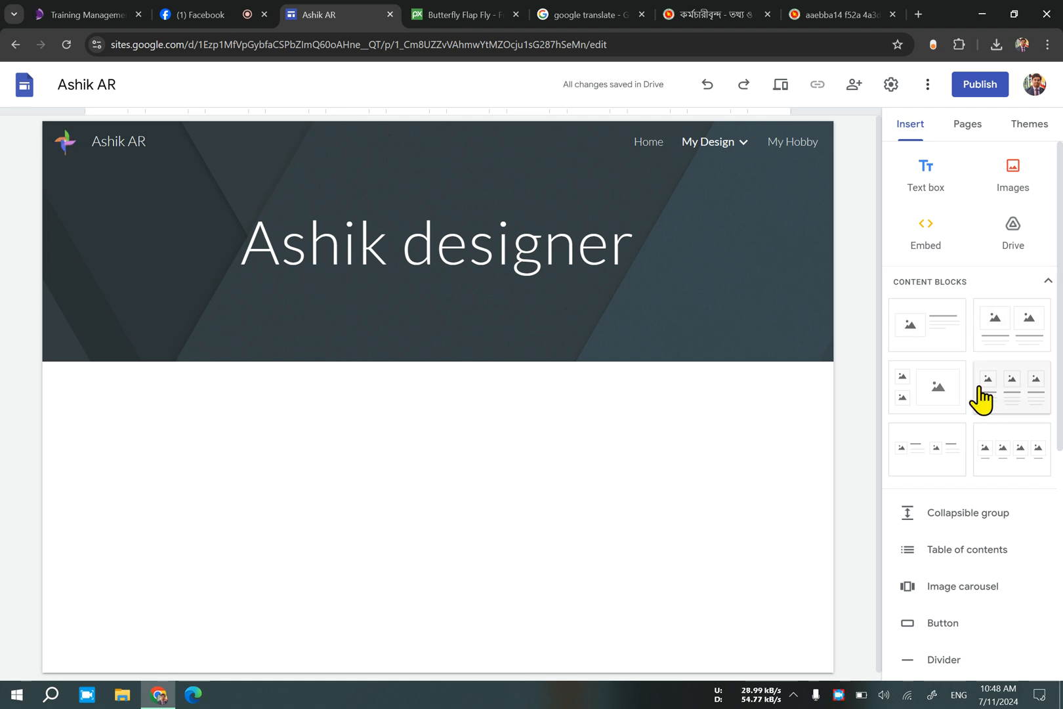
click(935, 346)
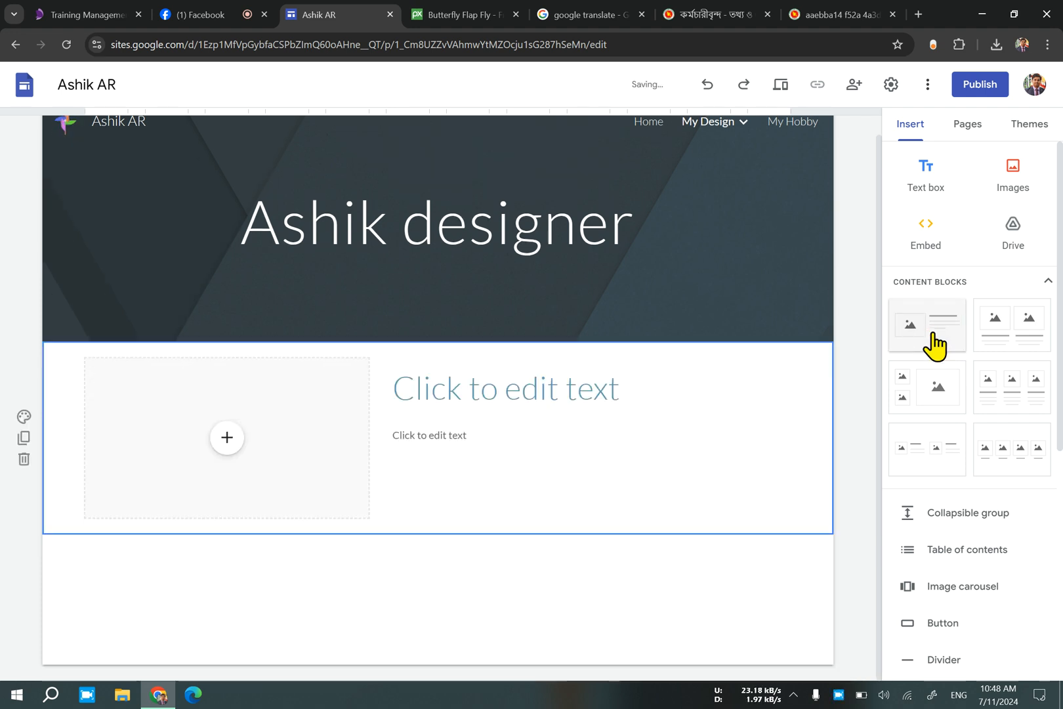
Choose a map for the block's empty image placeholder and check My Maps for saved maps.
click(223, 437)
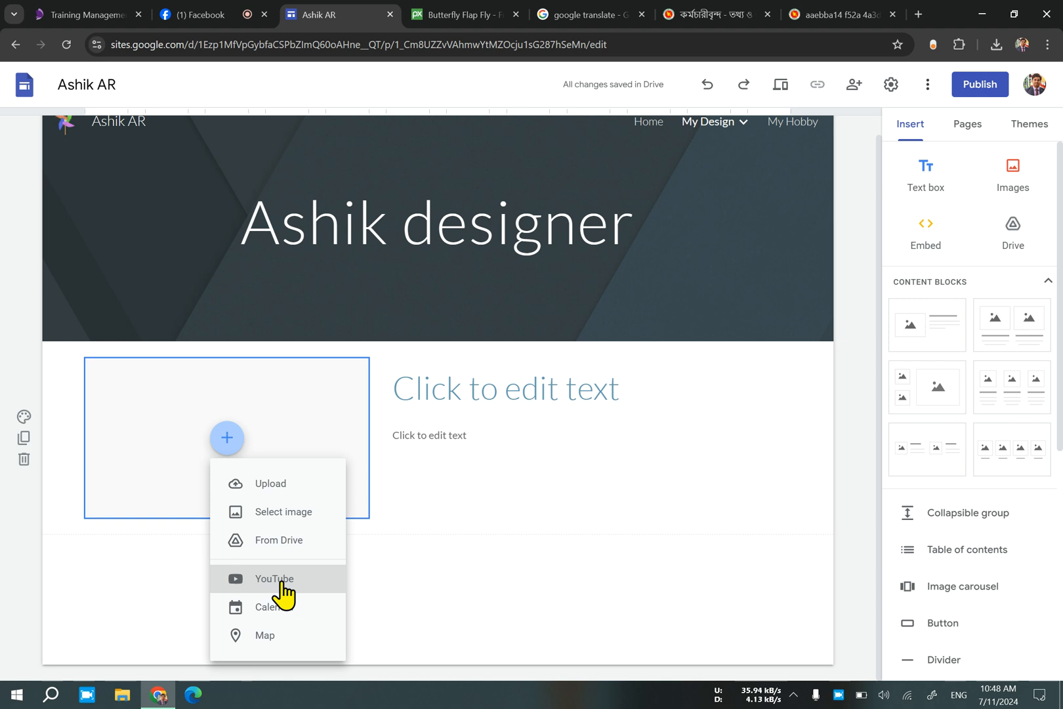
click(290, 643)
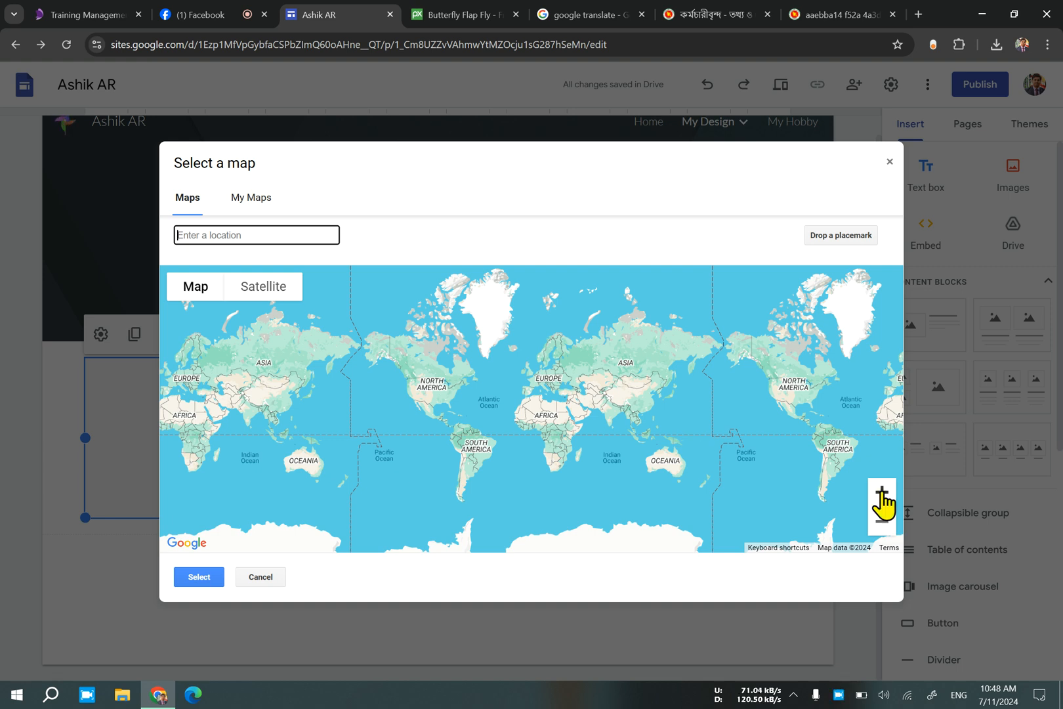
click(881, 492)
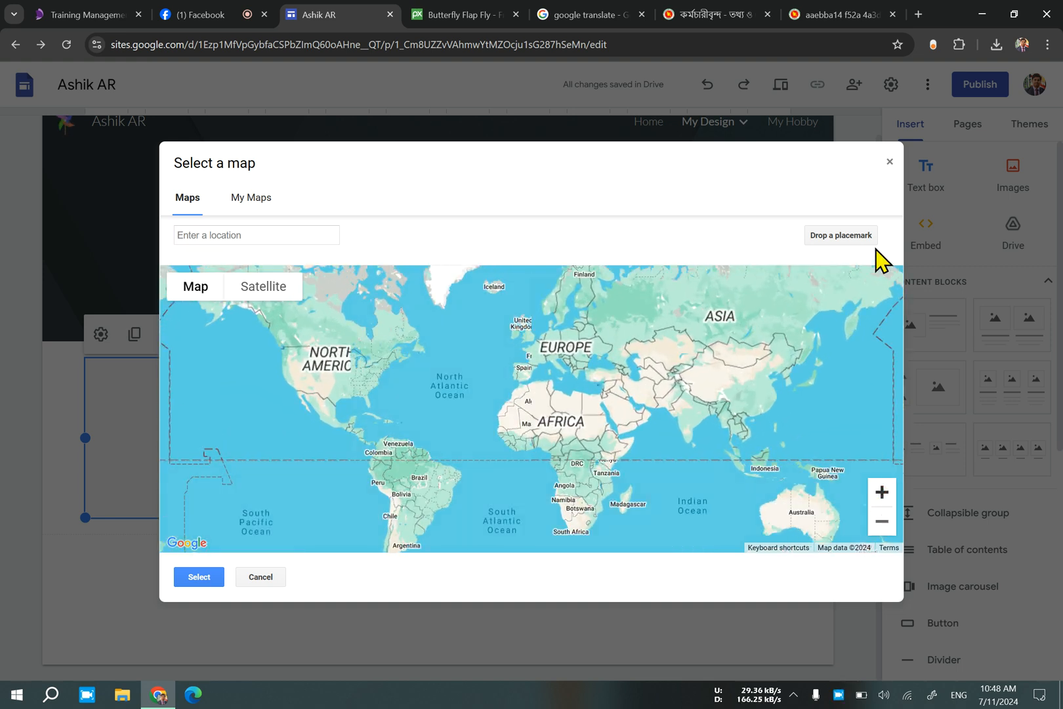
click(211, 236)
click(244, 198)
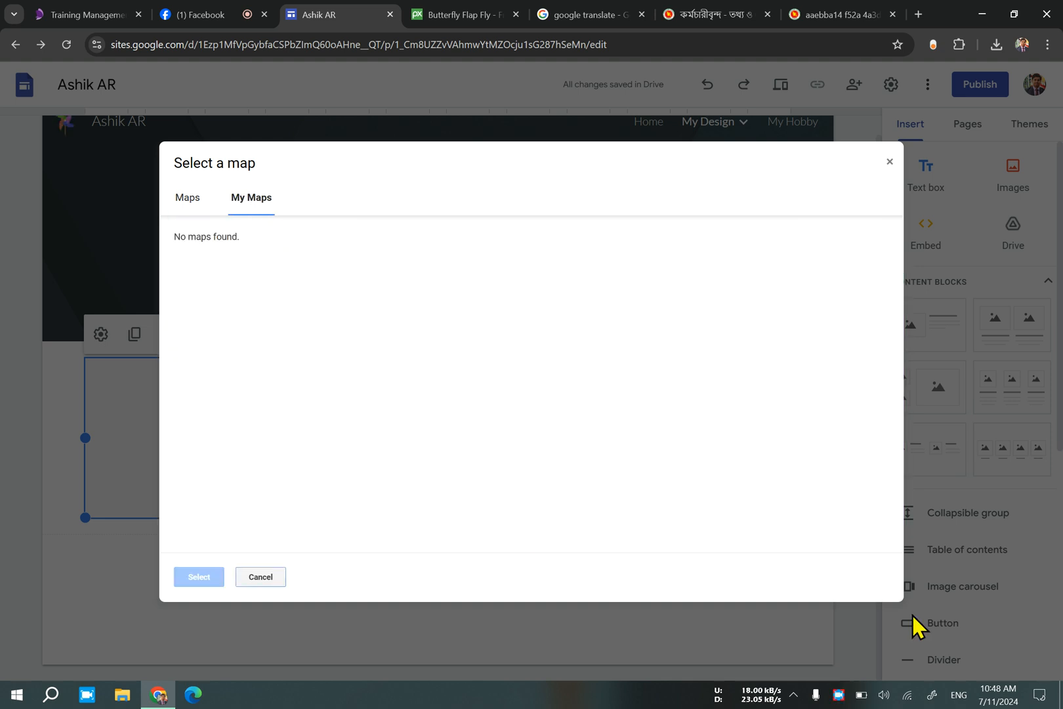
Toggle the Windows Location quick setting and return to the map selection dialog.
click(1039, 694)
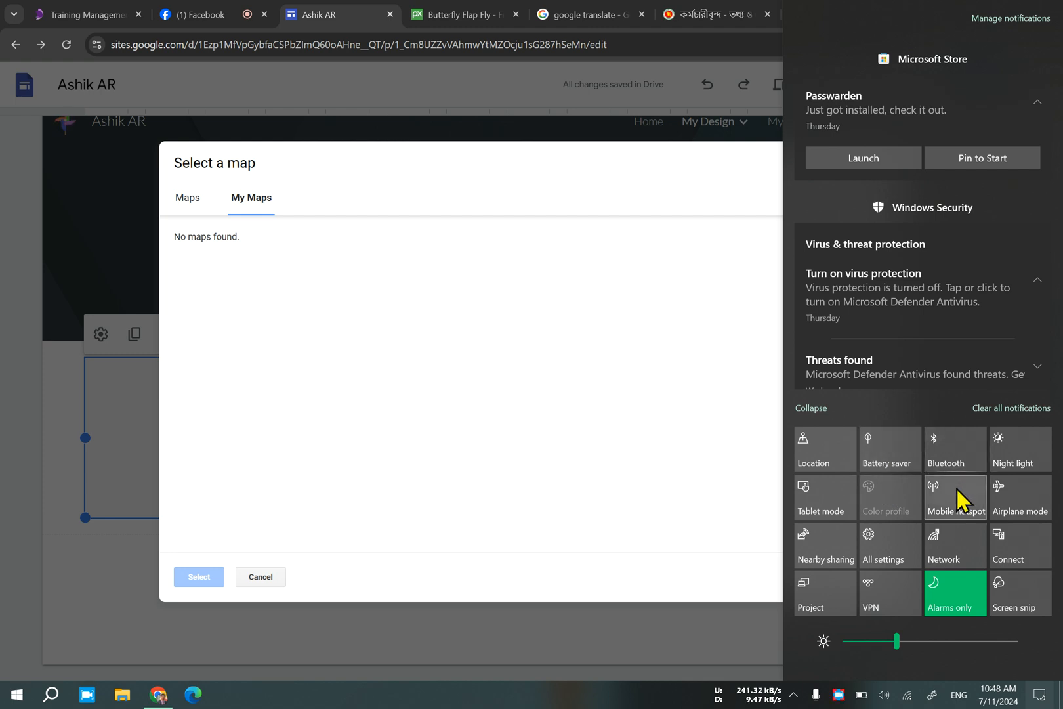
click(832, 462)
click(634, 459)
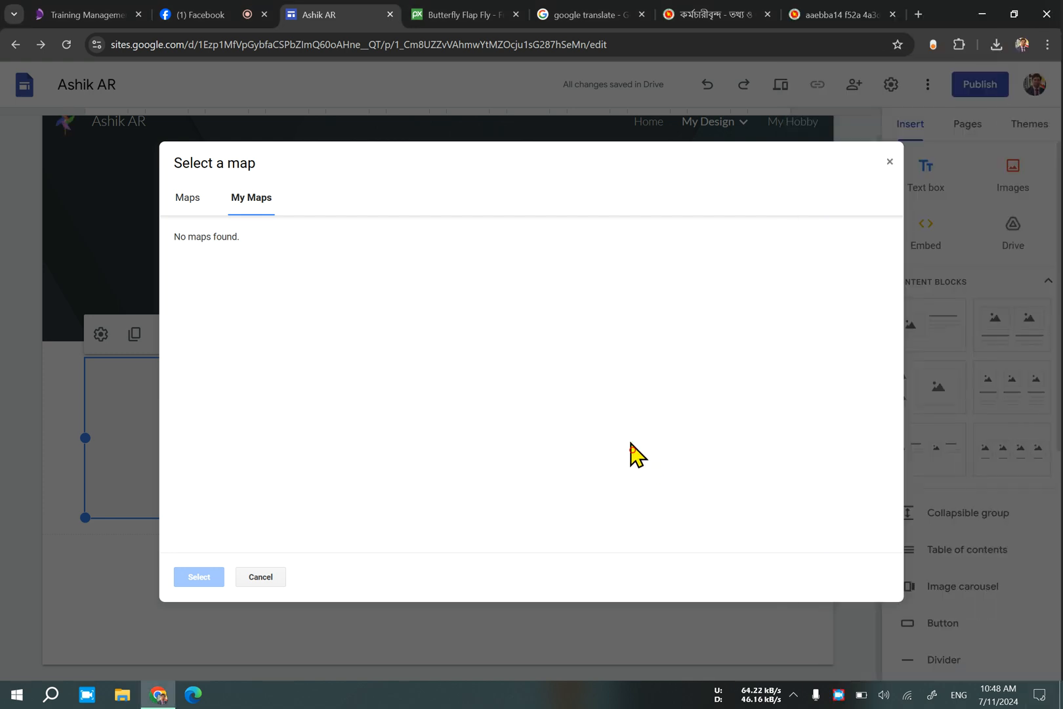
Recheck the My Maps list for saved maps.
click(188, 208)
click(248, 200)
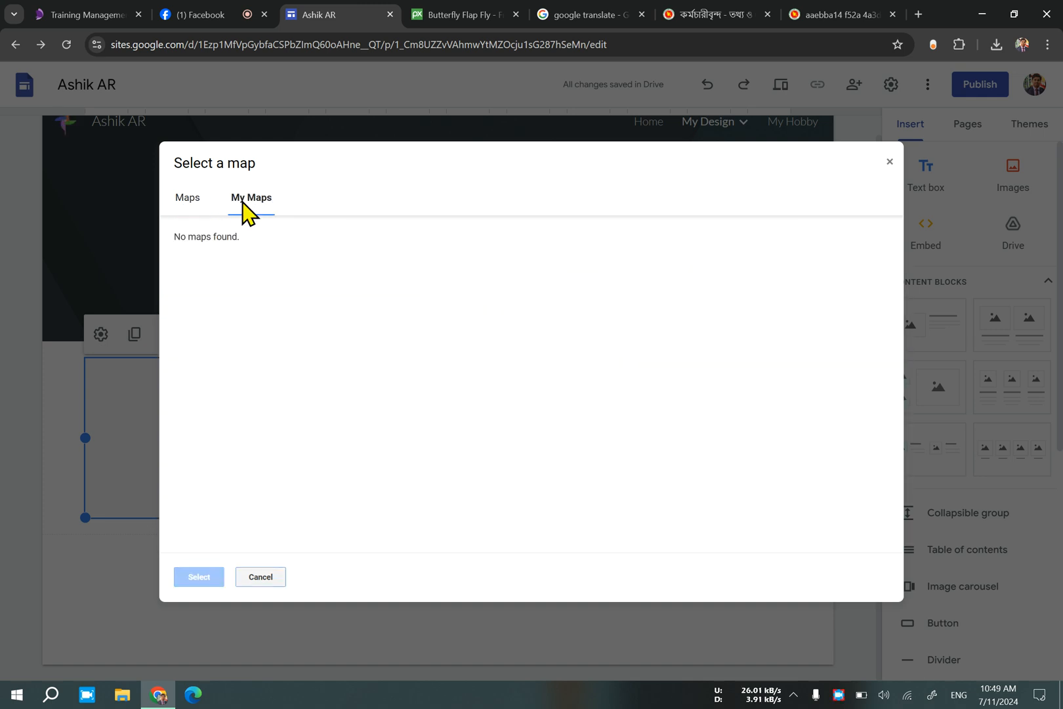
click(225, 253)
Search the general maps for "chapai" and choose Chapai Nawabganj, Bangladesh as the location.
click(181, 200)
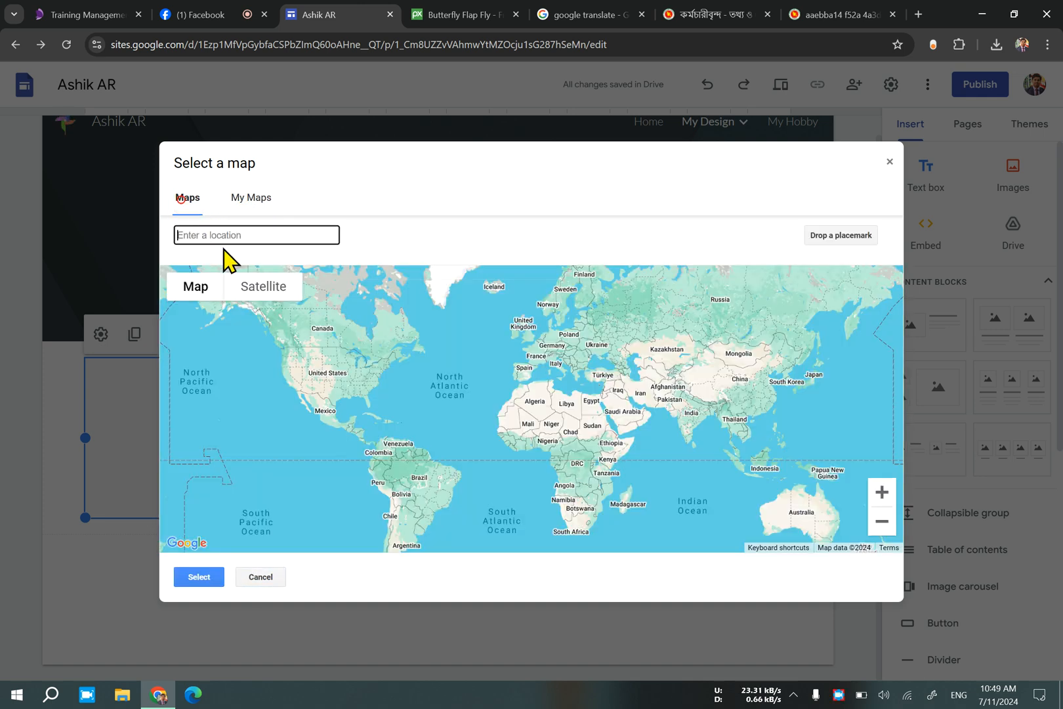
click(228, 236)
text(chapai)
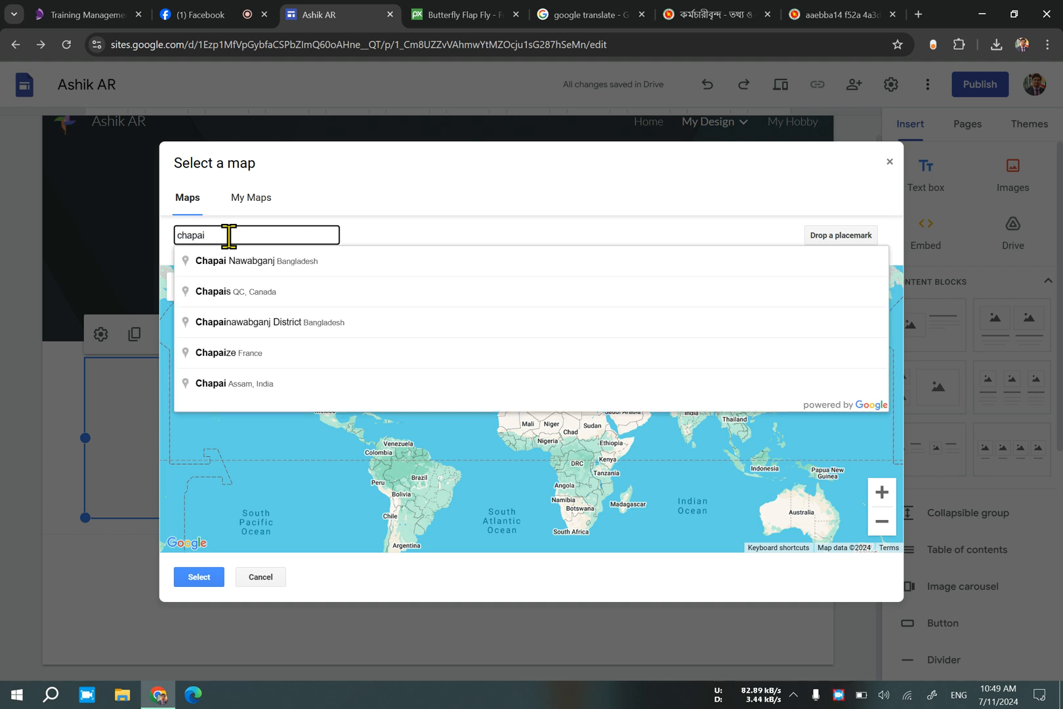
click(317, 261)
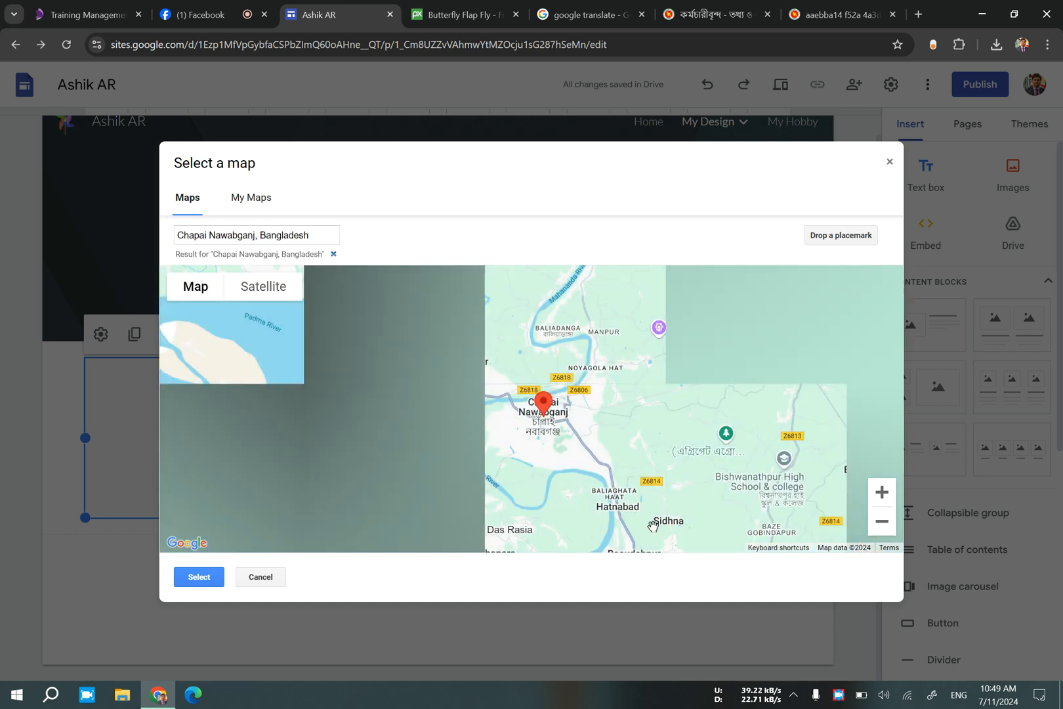
Frame the map closely around the Chapai Nawabganj town centre and insert it into the block's placeholder.
scroll(535, 422, down, 2)
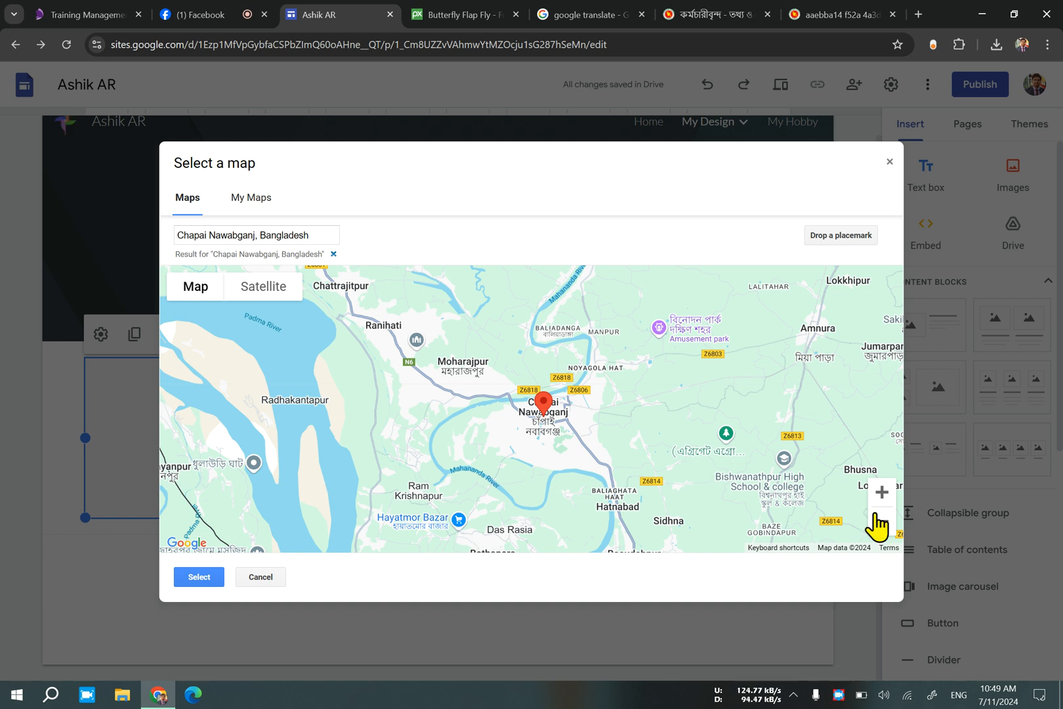
click(881, 492)
click(882, 493)
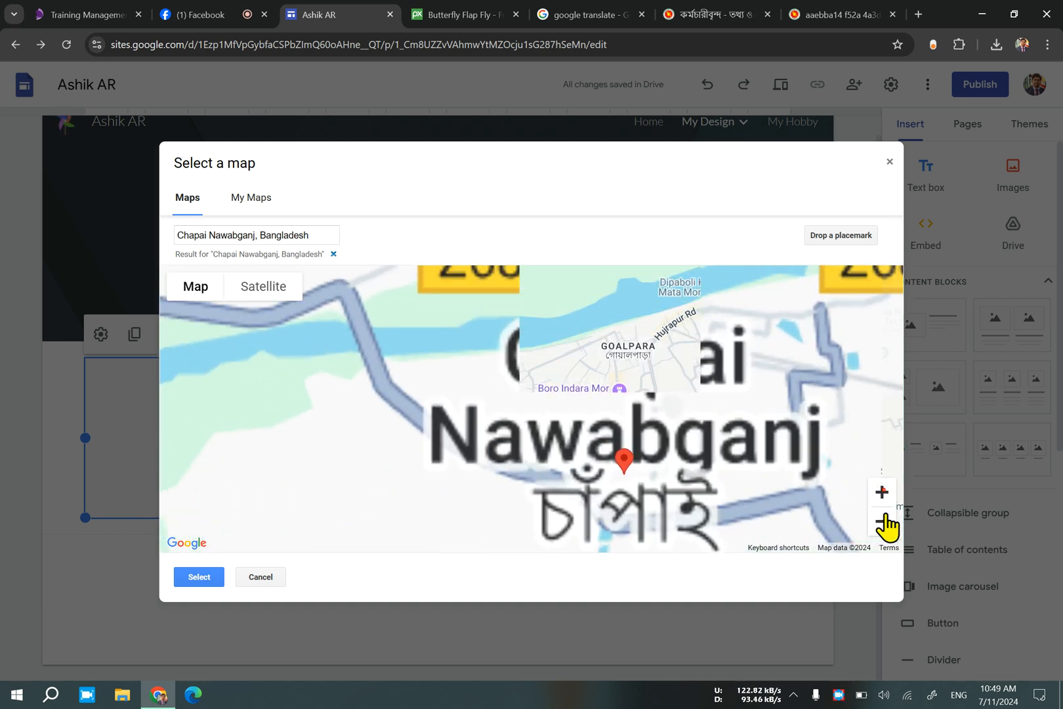
click(882, 525)
click(884, 494)
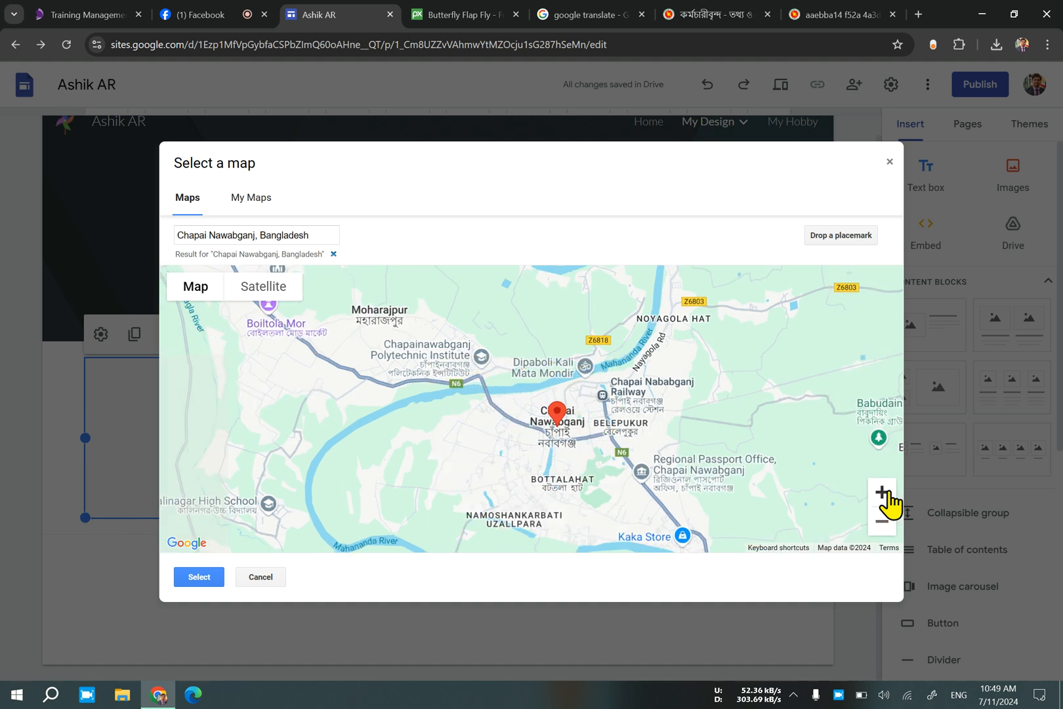
click(884, 493)
drag(721, 451, 633, 431)
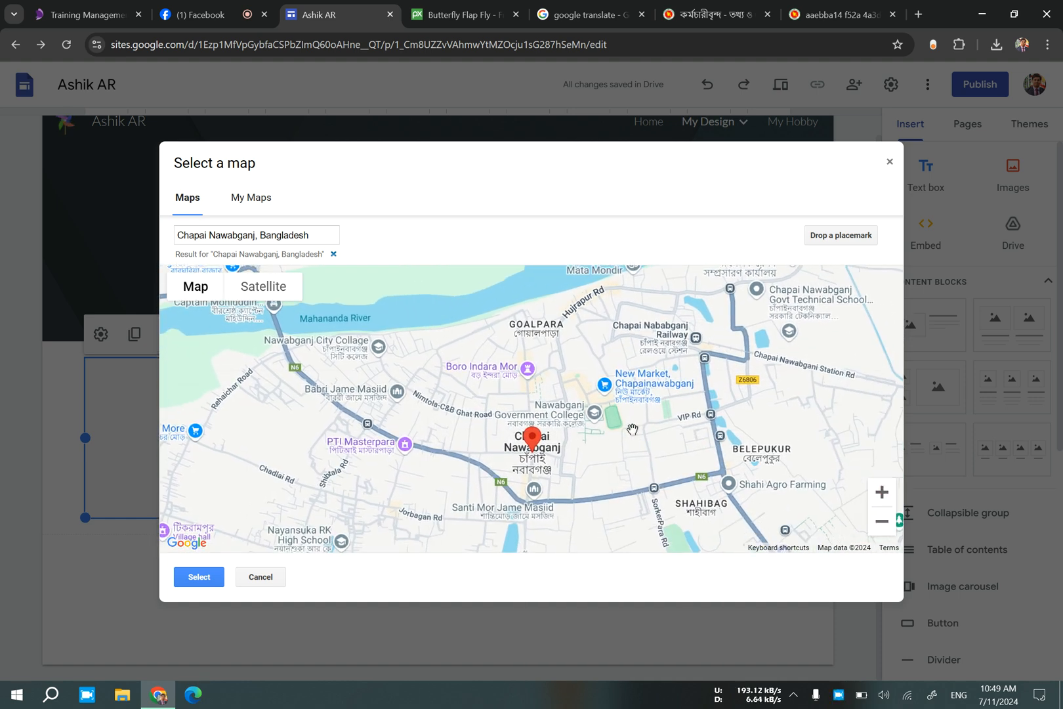
click(210, 580)
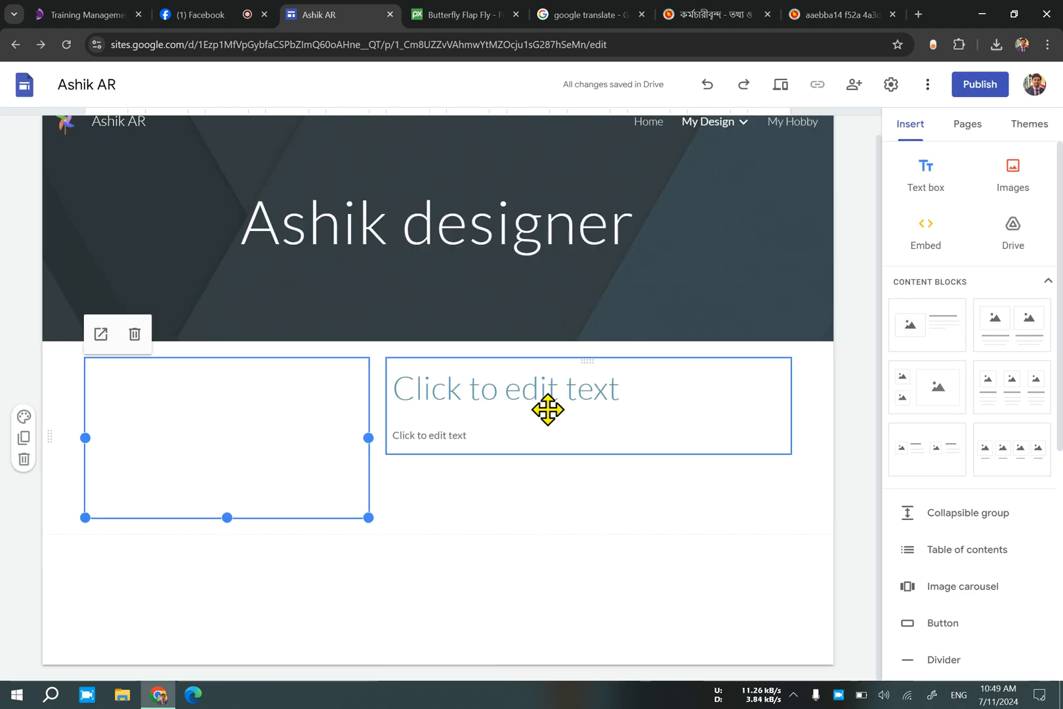
Dictate the Bangla phrase "চাঁপাইনবাবগঞ্জের লোকেশন" in Google Translate, allowing microphone access for this time only.
click(554, 382)
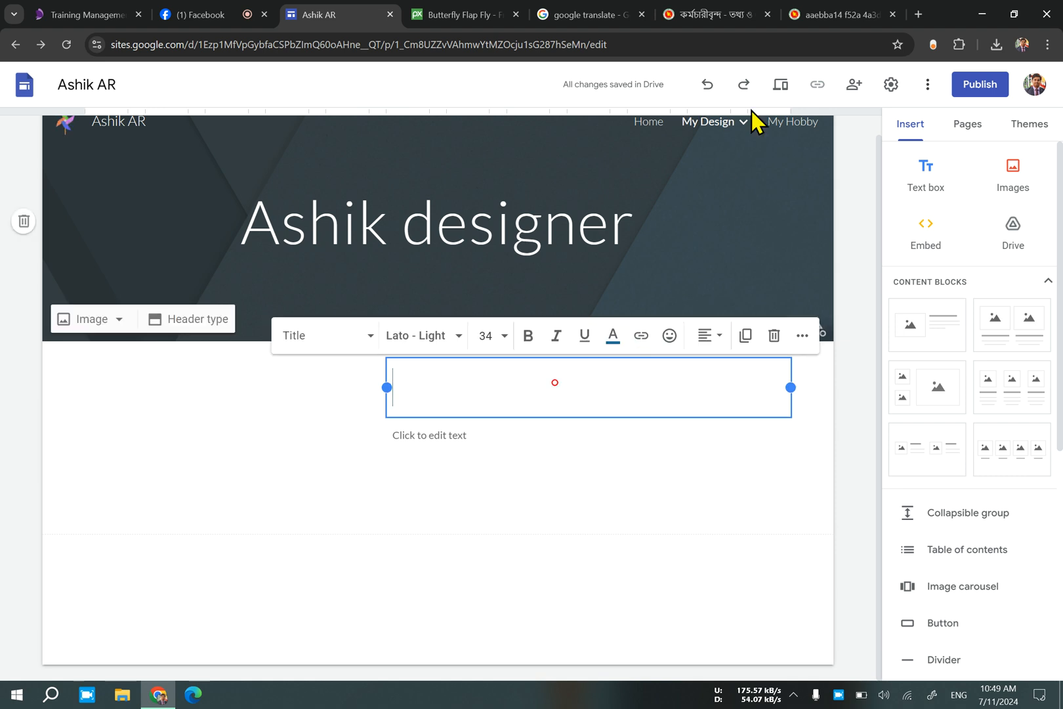
click(589, 14)
click(338, 230)
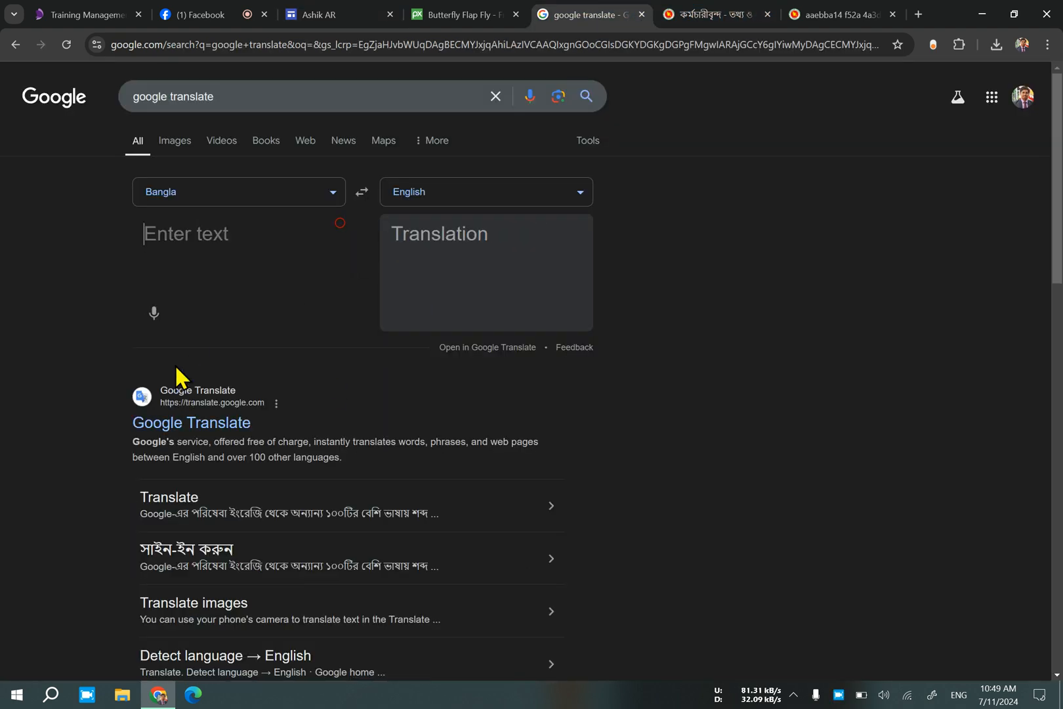
click(153, 313)
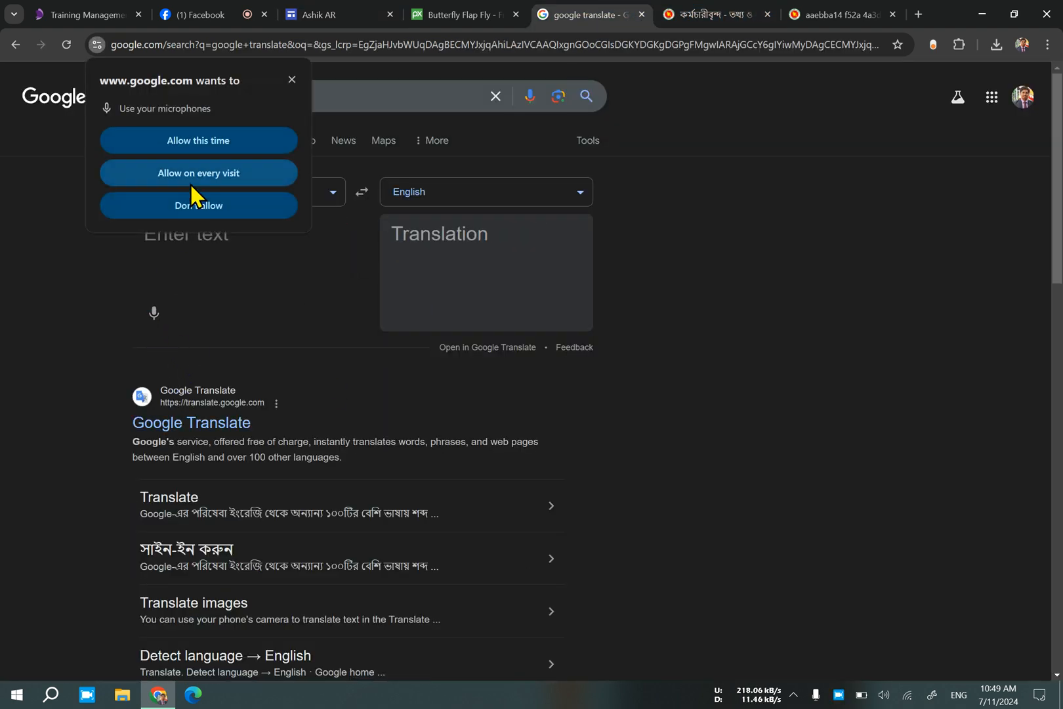
click(221, 143)
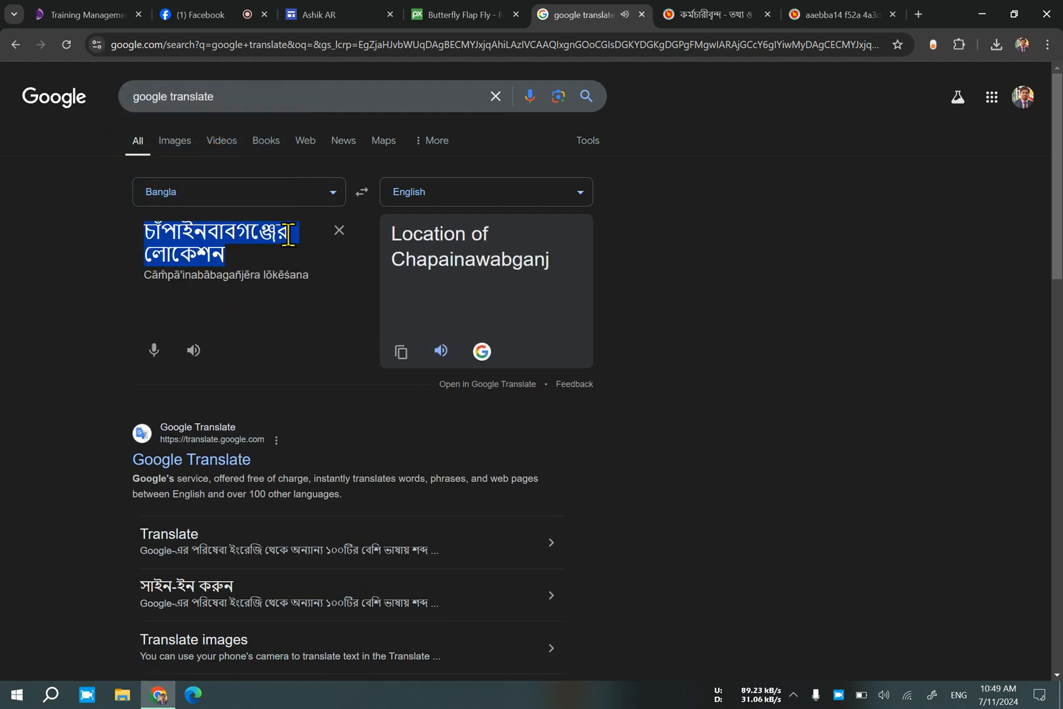
Return to the site editor and paste the dictated Bangla phrase as the content block's title.
mouse_move(453, 17)
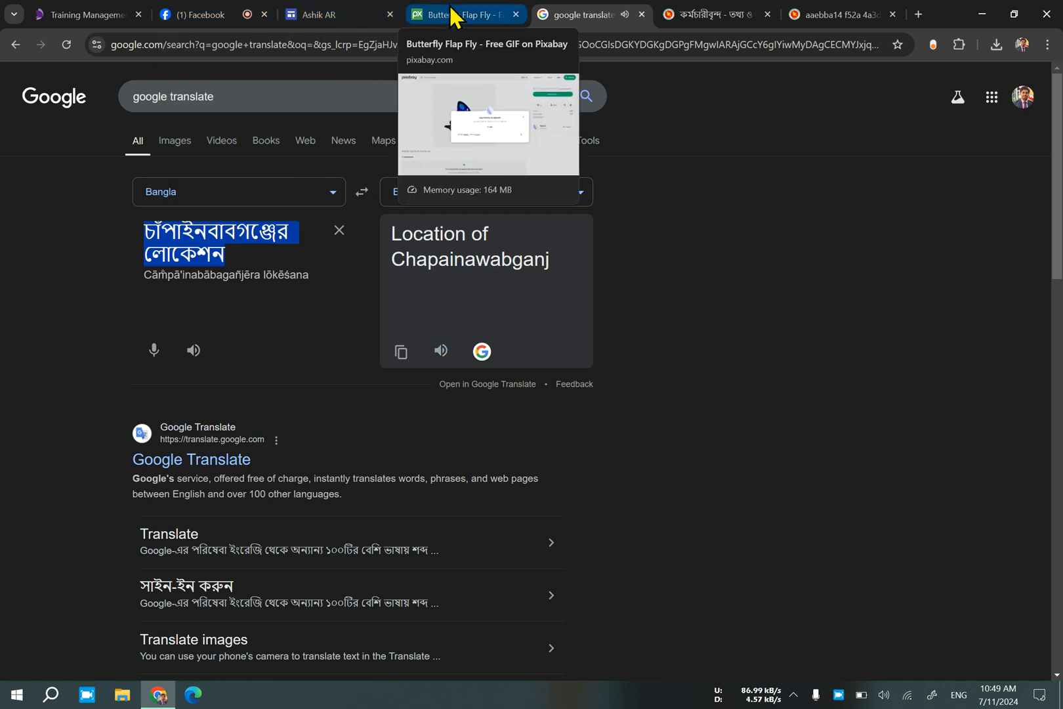
click(308, 16)
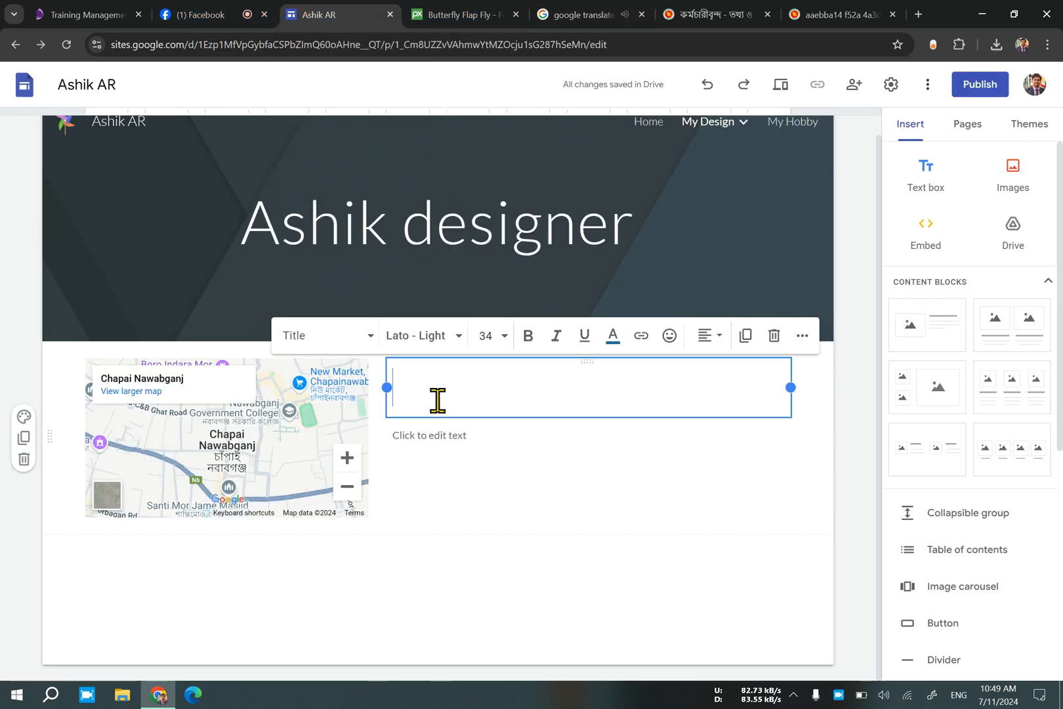
text(চাঁপাইনবাবগঞ্জের লোকেশন)
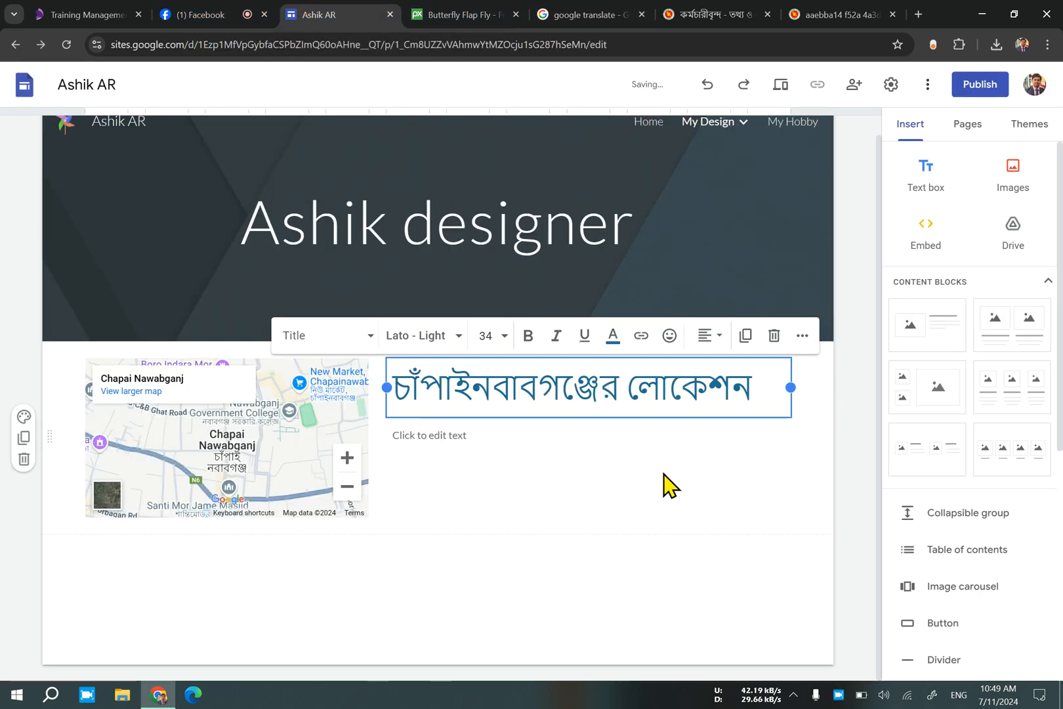
Start editing the block's body text and close the last two browser tabs.
click(599, 441)
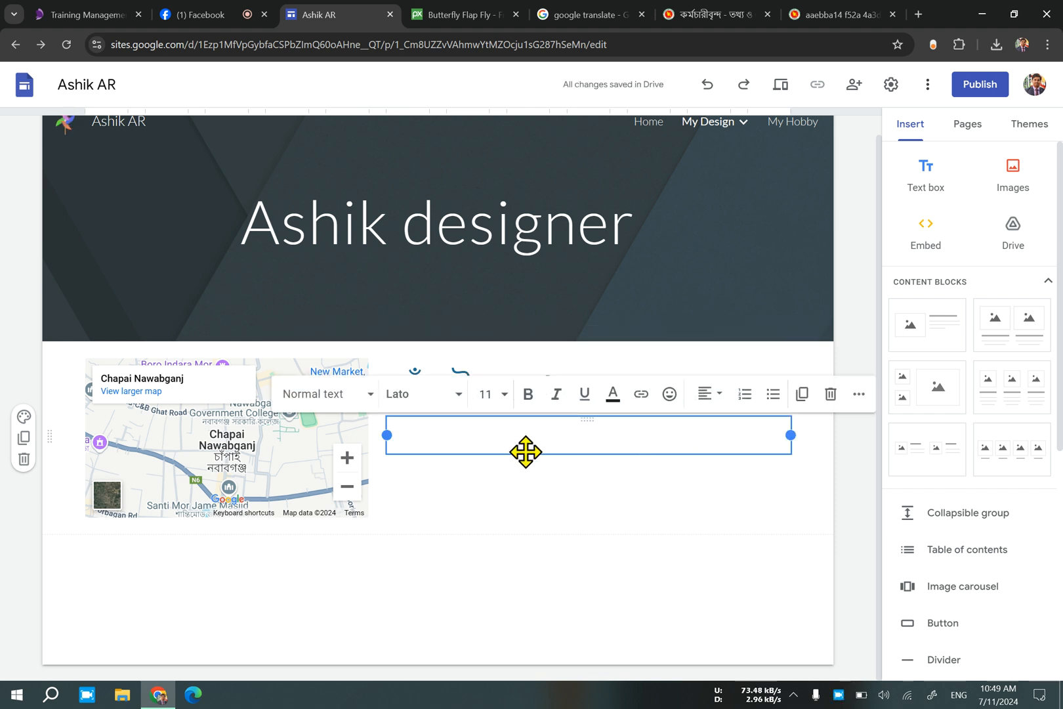
click(767, 14)
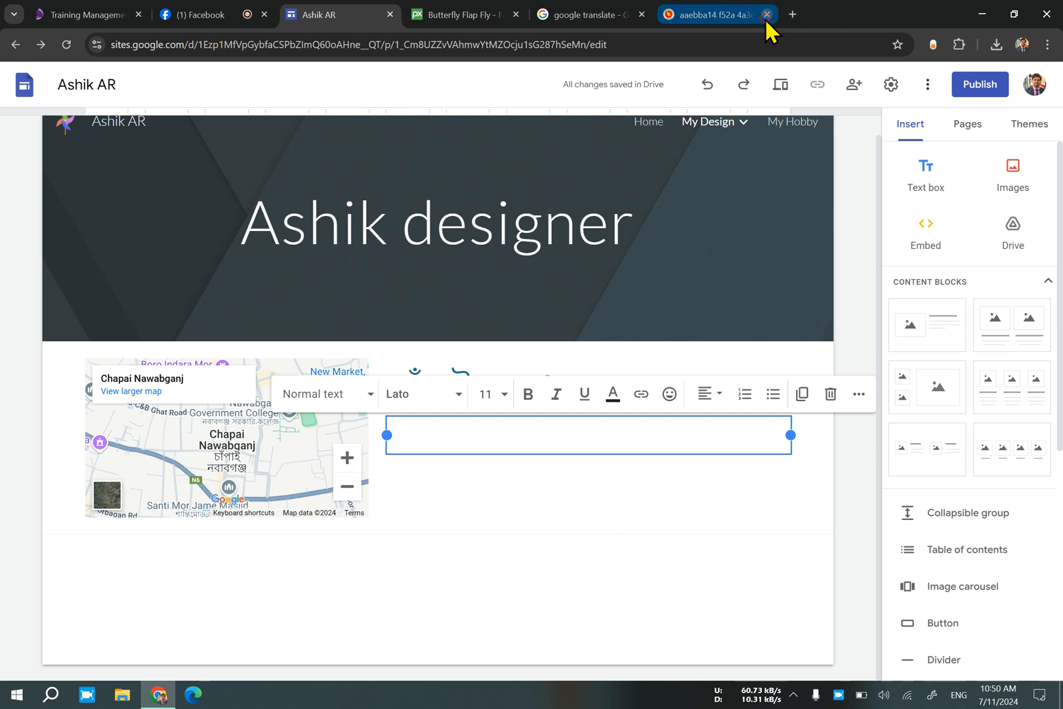
click(767, 15)
Search Google in a new tab for "চাঁপাইনবাবগঞ্জের", using the copied phrase without its last word.
click(793, 15)
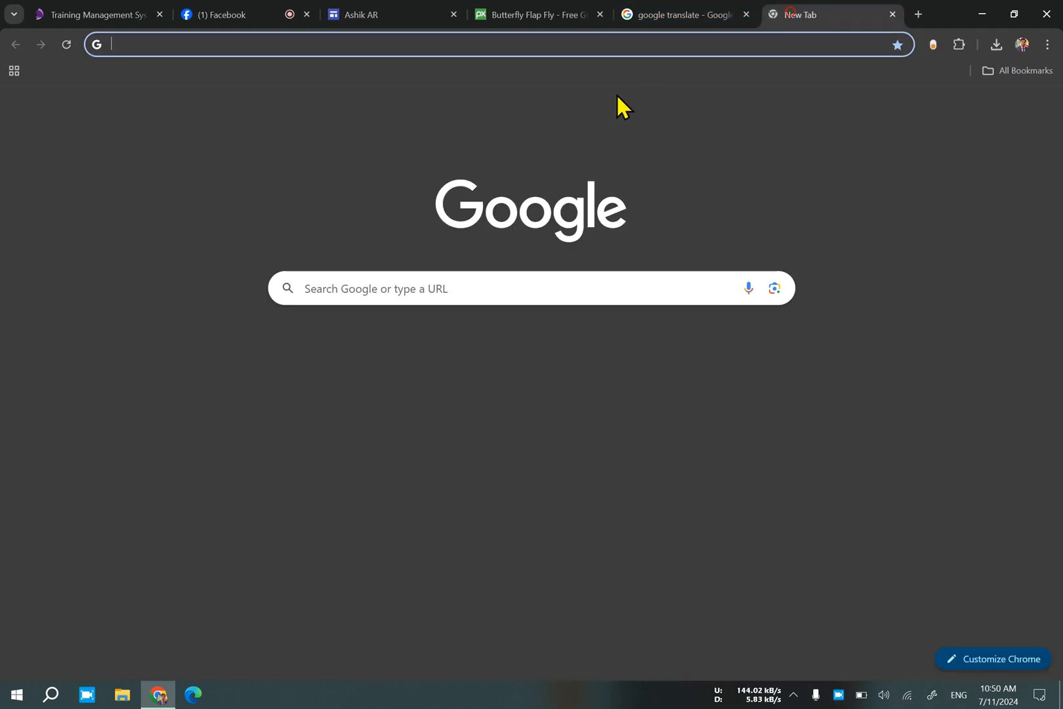
click(424, 289)
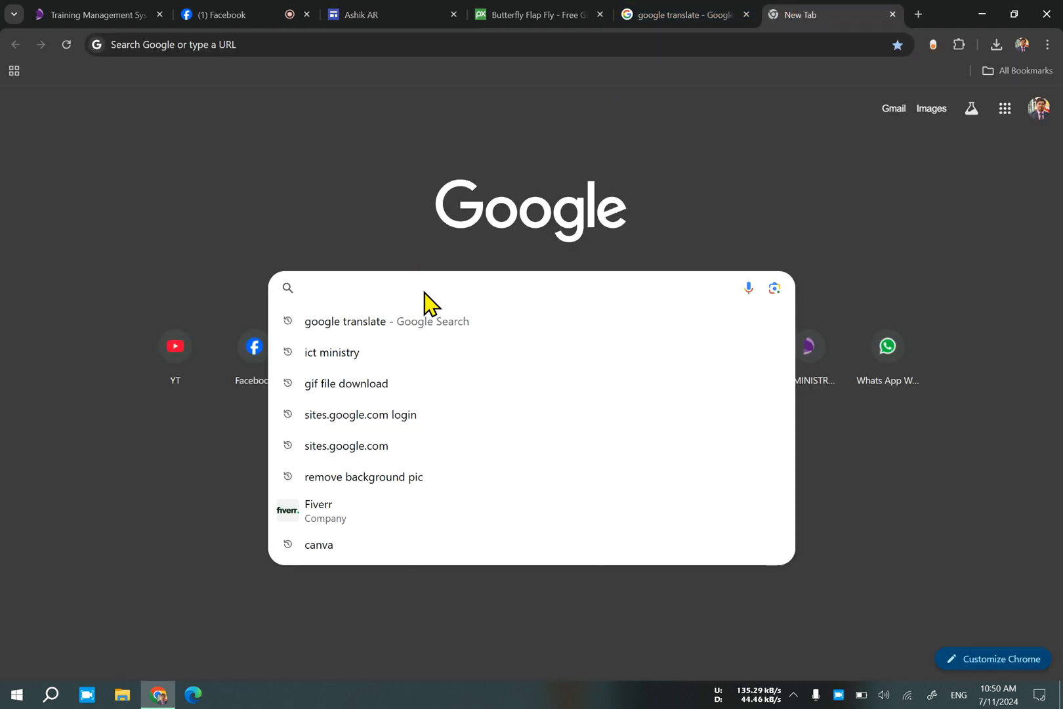
right_click(424, 292)
click(472, 433)
drag(445, 289, 395, 292)
key(BackSpace)
key(Return)
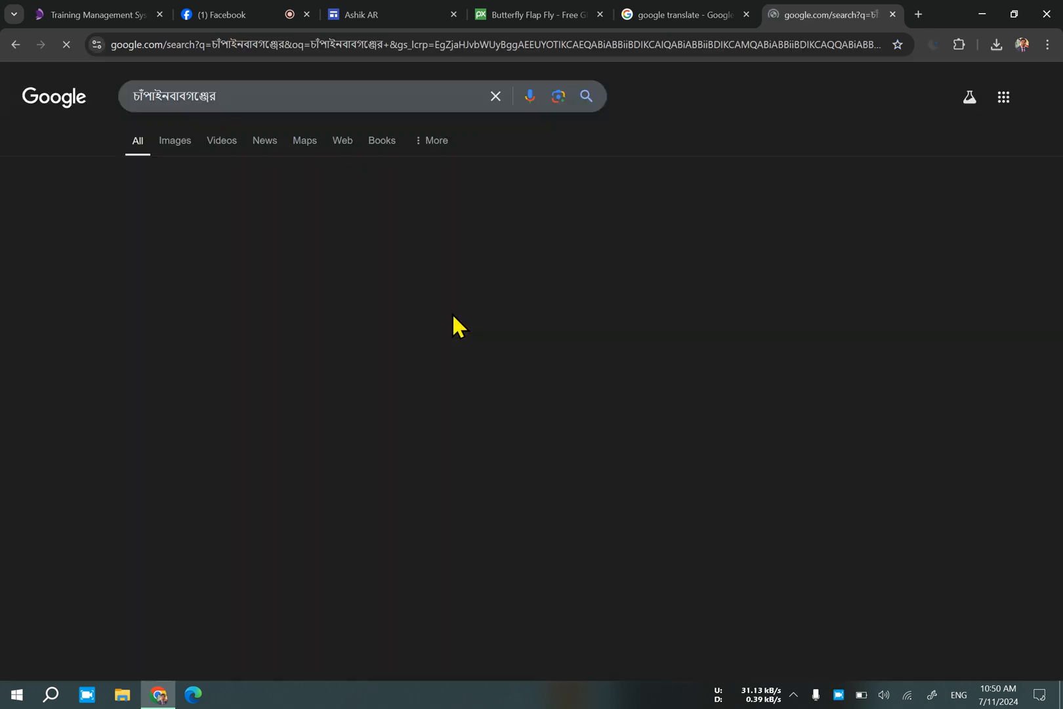
Look at the Chapainawabganj district government website from the search results and return to the results.
scroll(296, 511, down, 2)
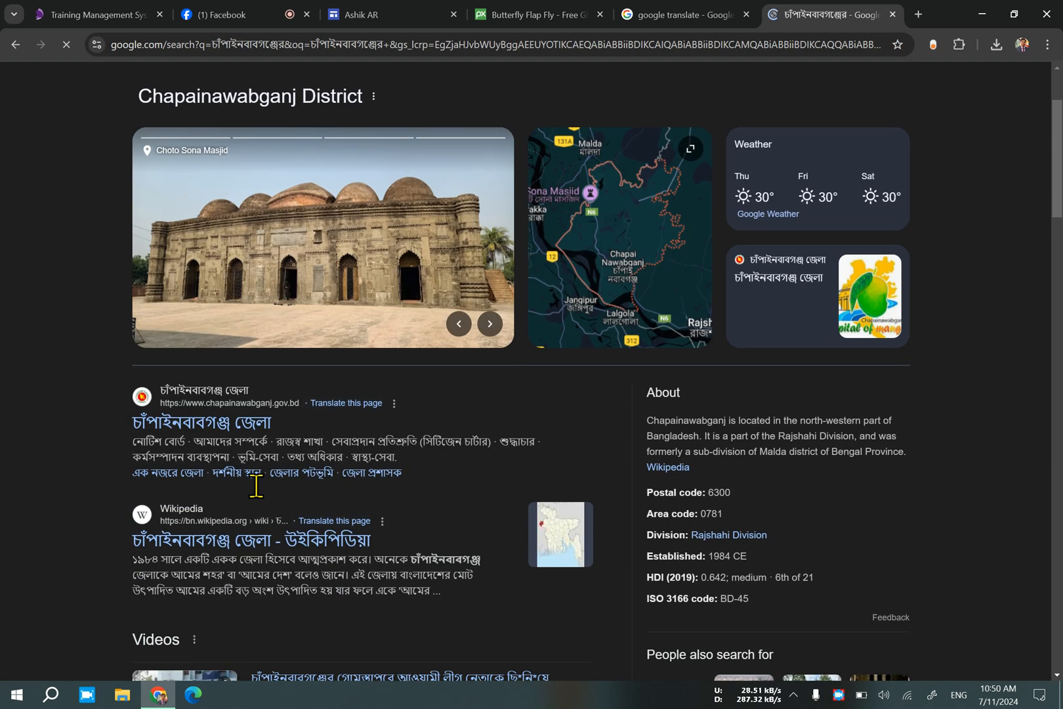
click(231, 422)
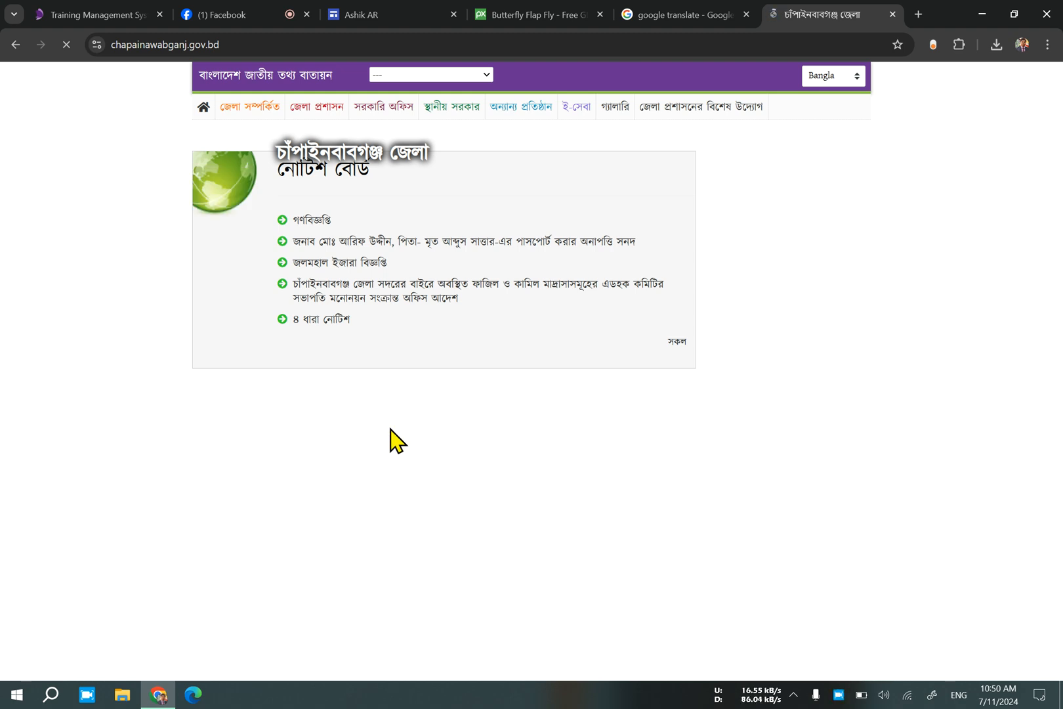
click(15, 44)
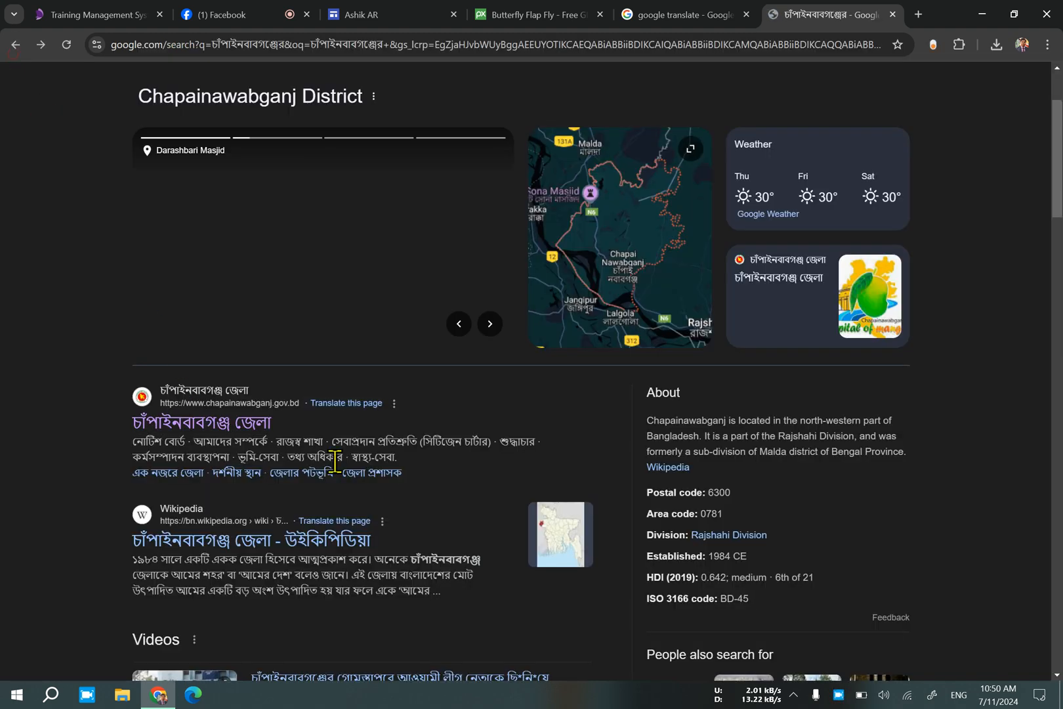
Copy the introductory paragraph of the district's Bangla Wikipedia article into the content block's body text.
scroll(315, 460, down, 2)
click(245, 399)
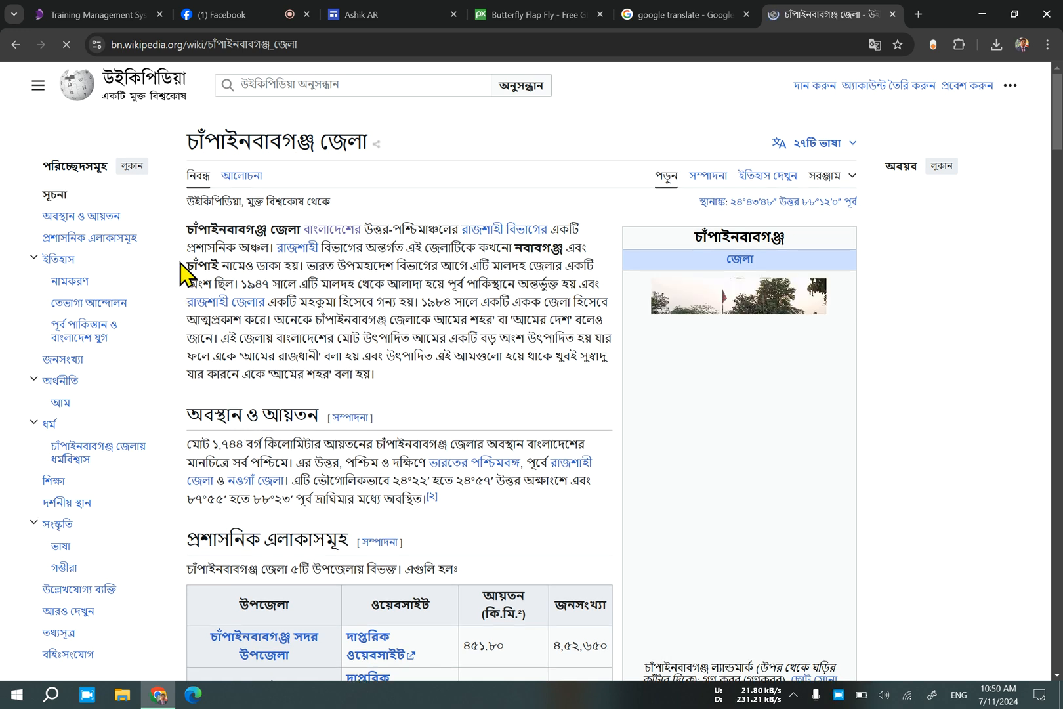
drag(190, 231, 399, 374)
right_click(349, 318)
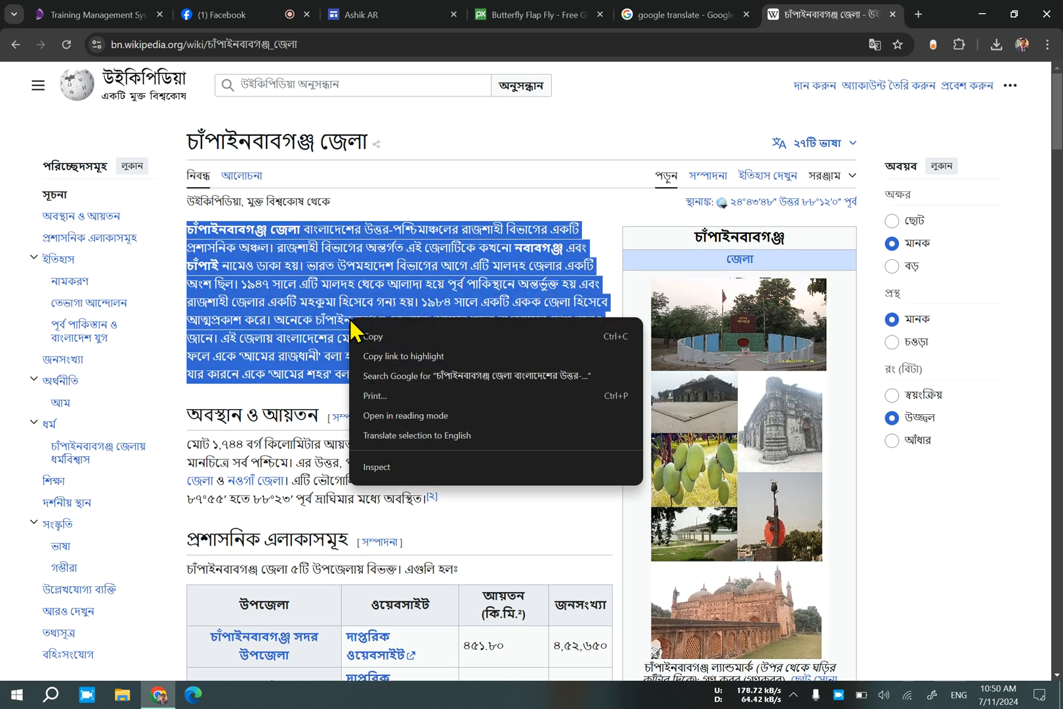
click(361, 337)
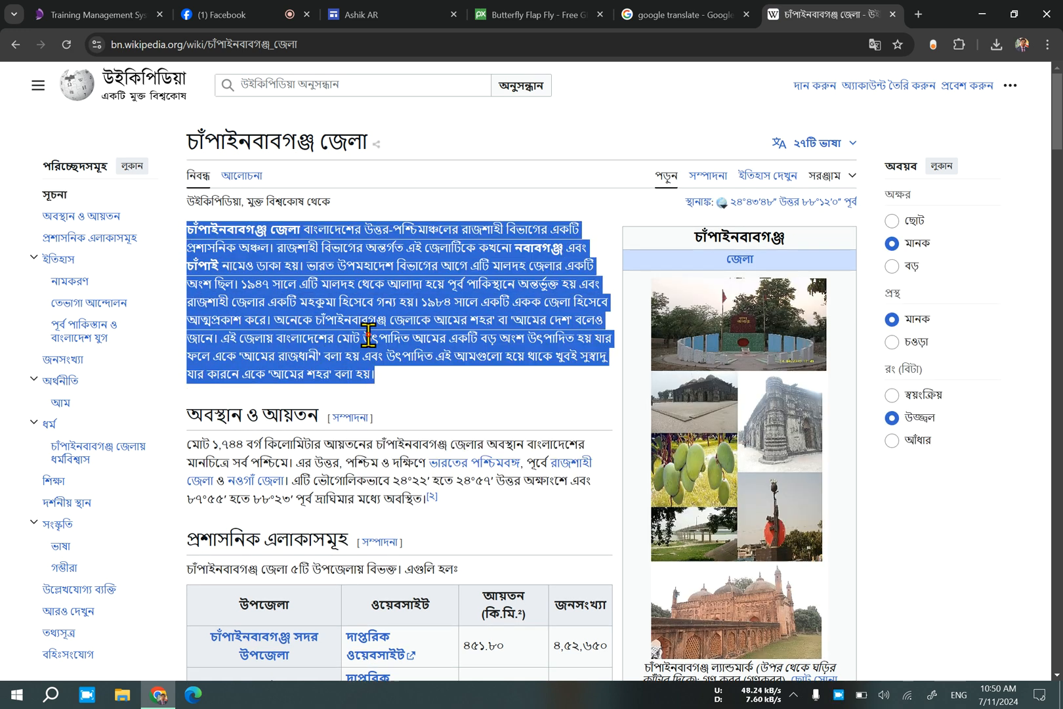
click(351, 13)
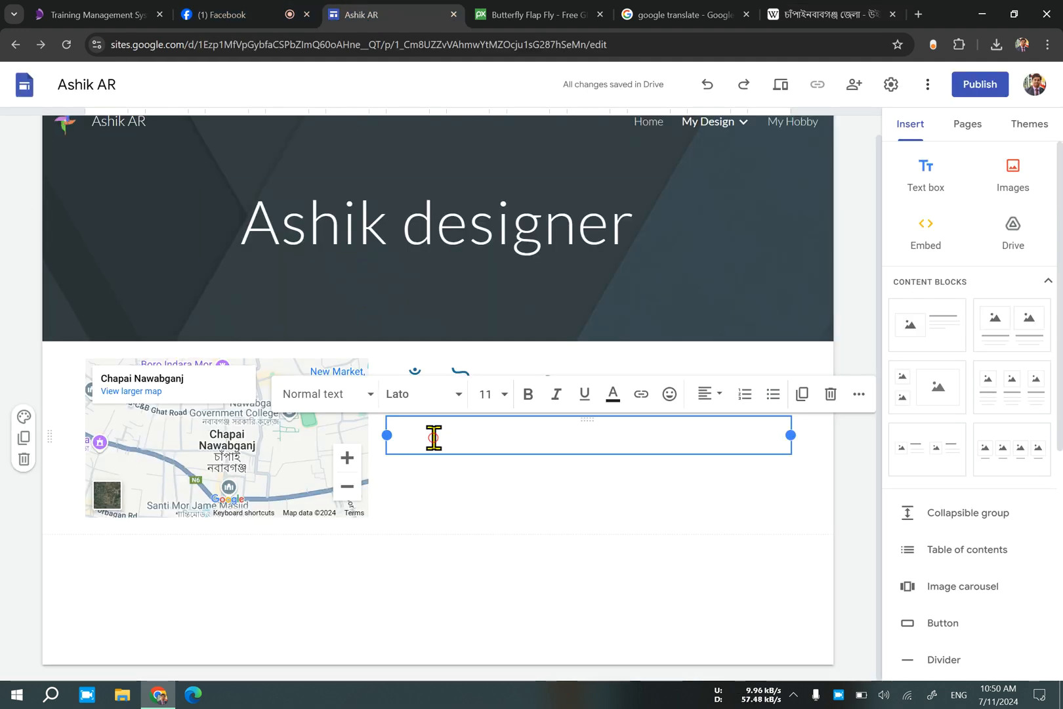
key(ctrl+v)
Enlarge the map downwards until its height roughly matches the title and body text beside it.
click(305, 477)
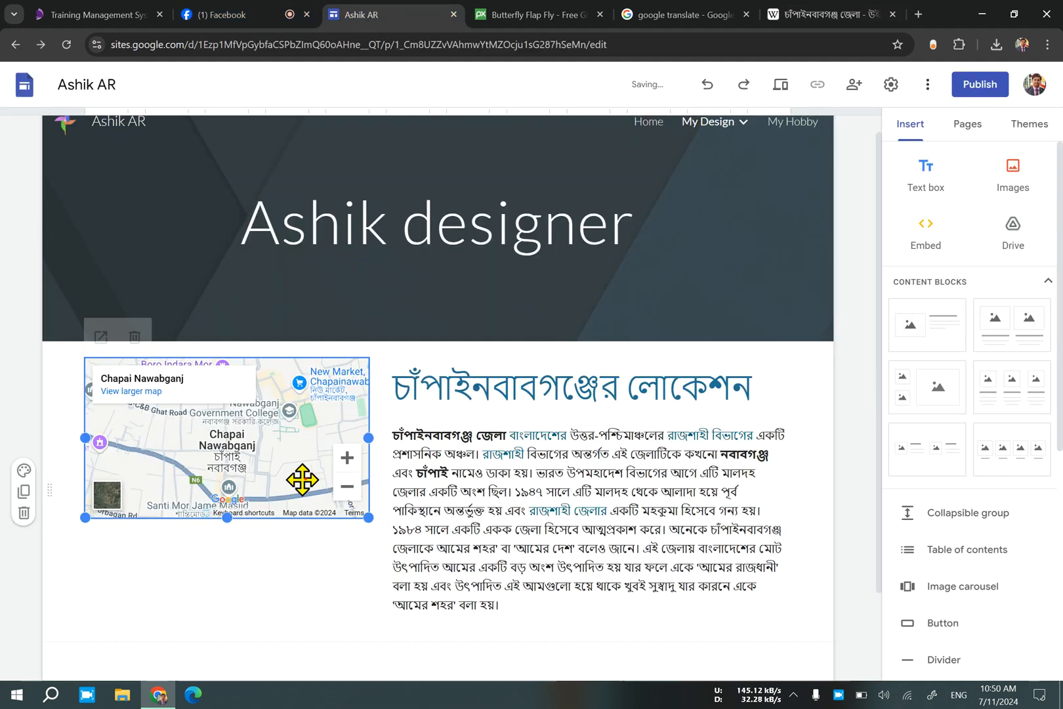
drag(229, 519, 250, 627)
drag(367, 486, 417, 557)
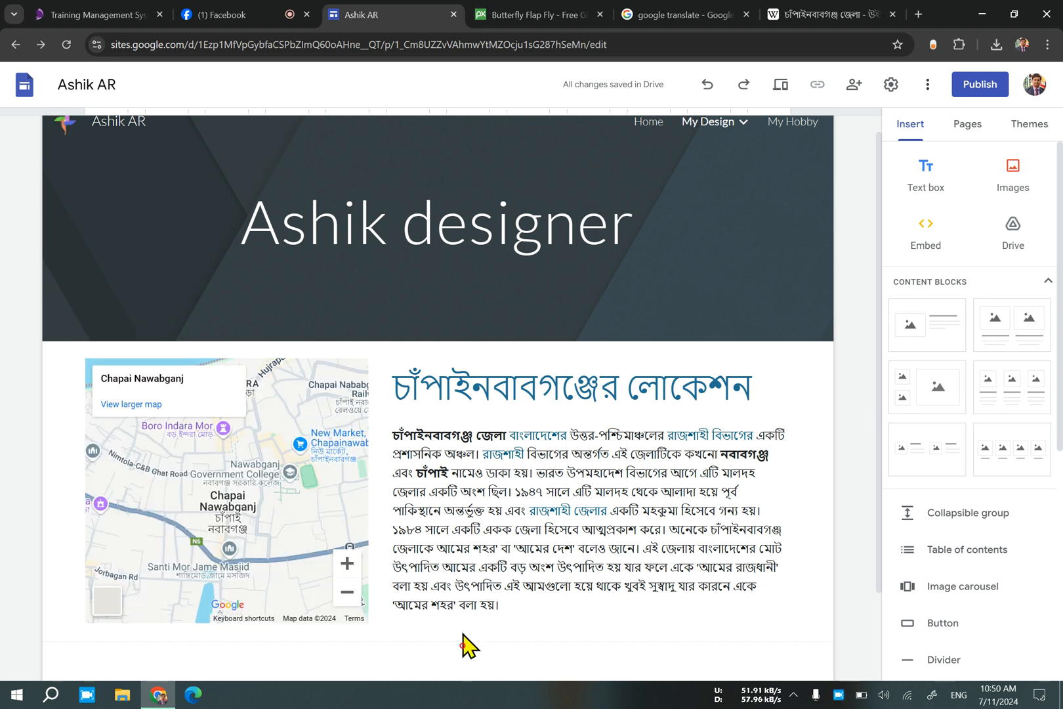
click(470, 539)
click(56, 513)
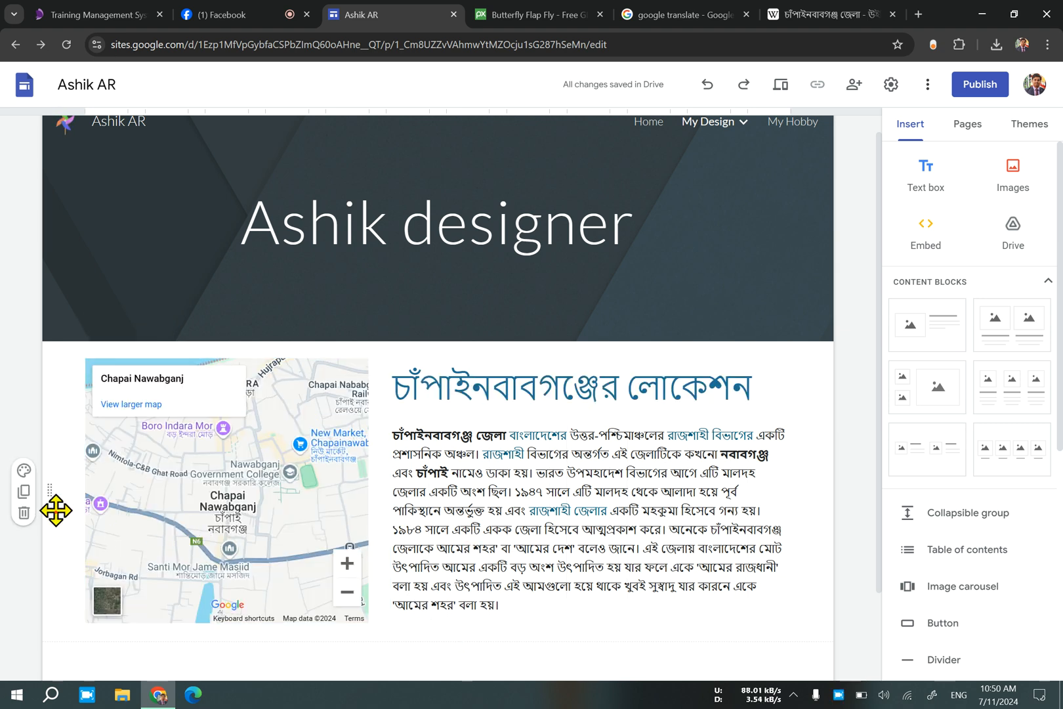
Delete the word "লোকেশন" from the content block's title.
scroll(446, 586, down, 1)
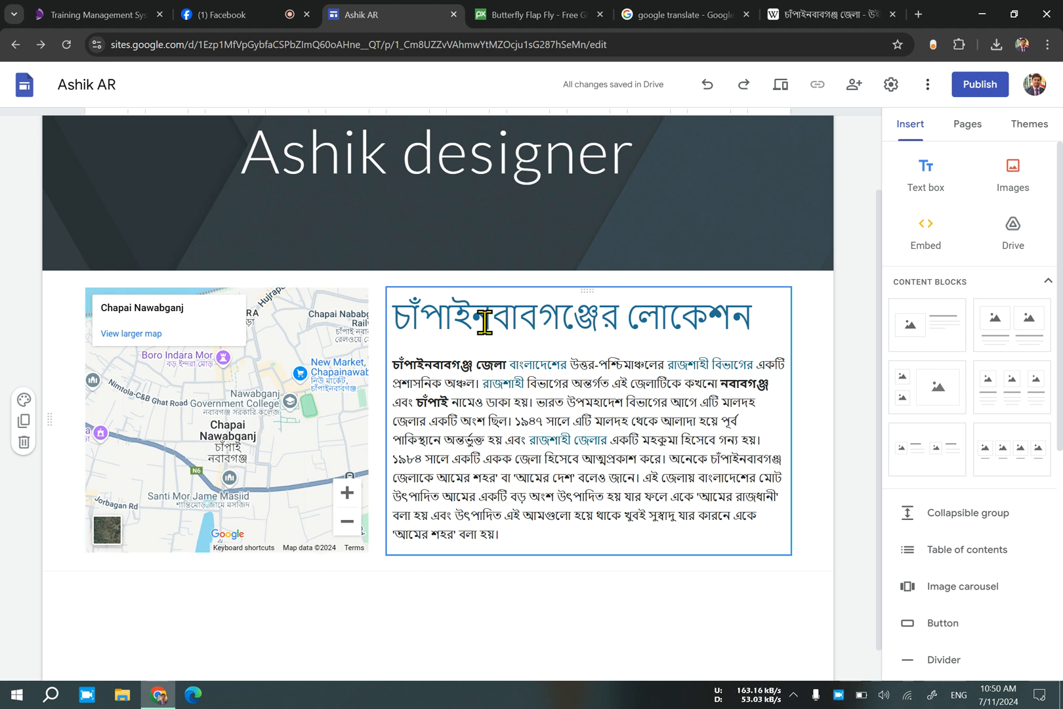
double_click(628, 316)
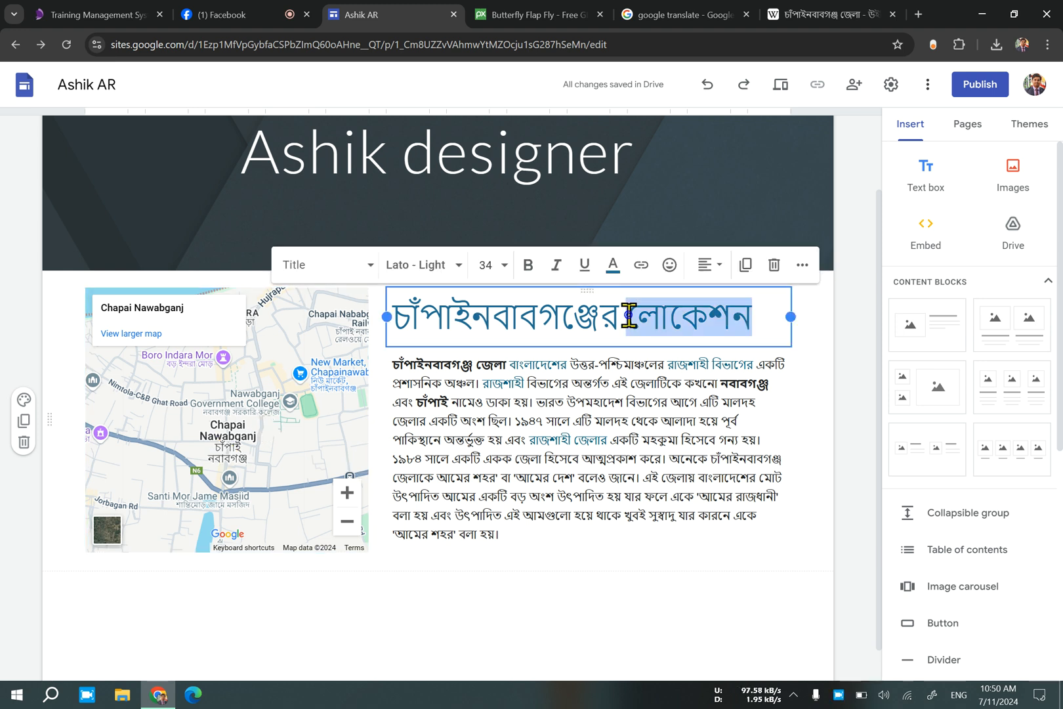
key(BackSpace)
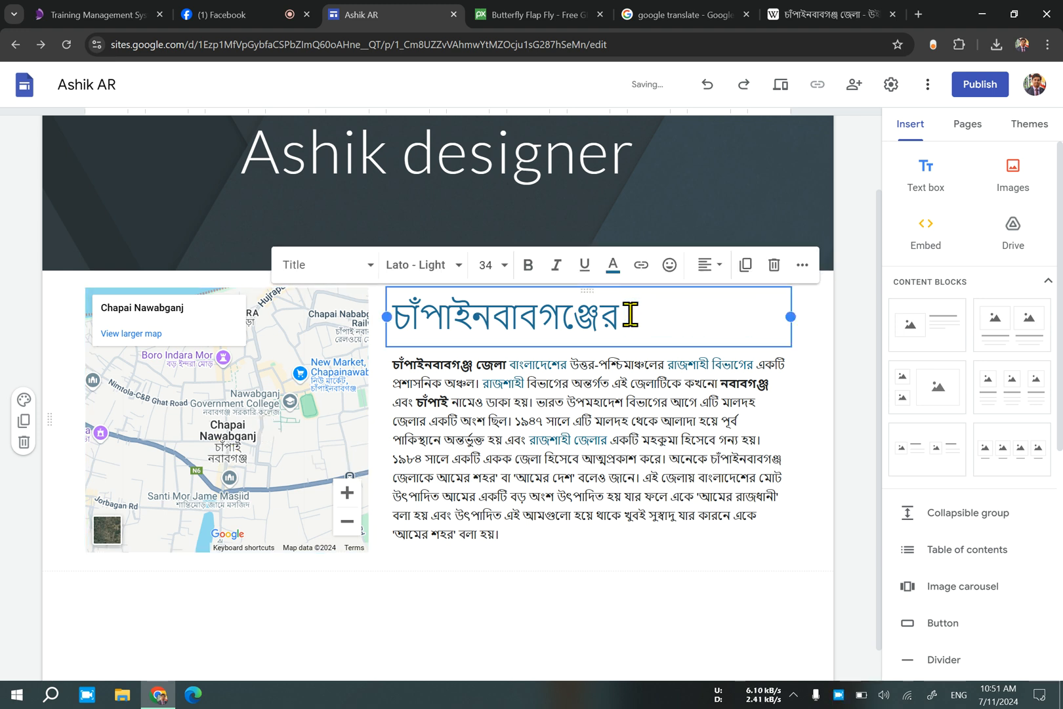
Clear the rest of the block's title and undo the paragraph pasted into it.
drag(509, 362, 381, 365)
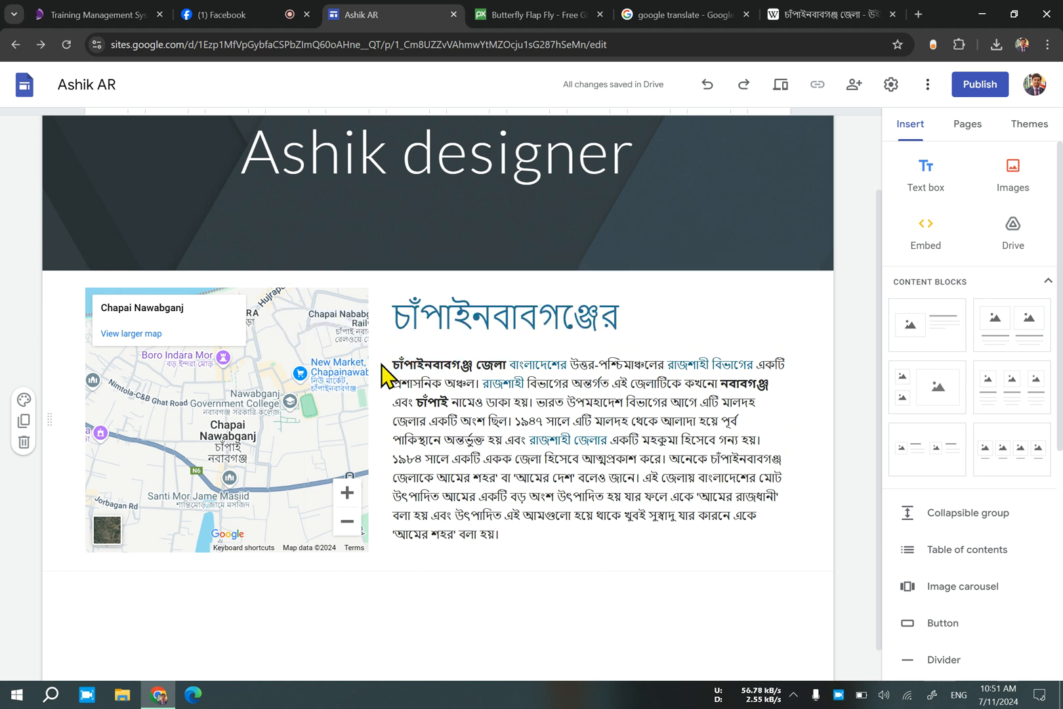
click(650, 320)
double_click(650, 320)
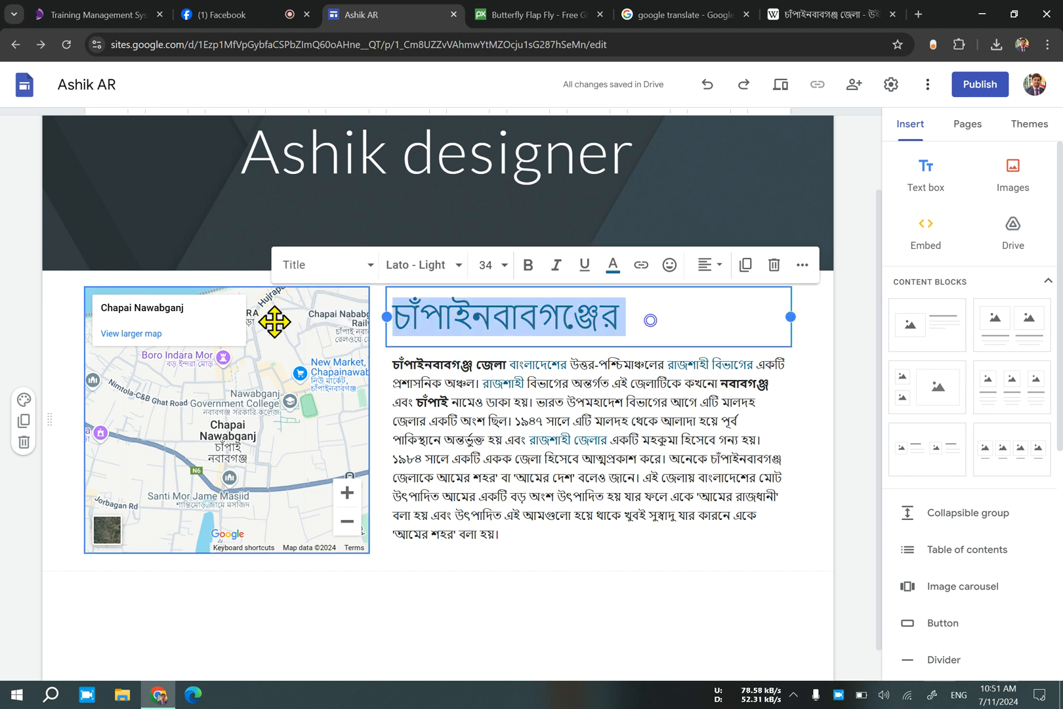
key(ctrl+v)
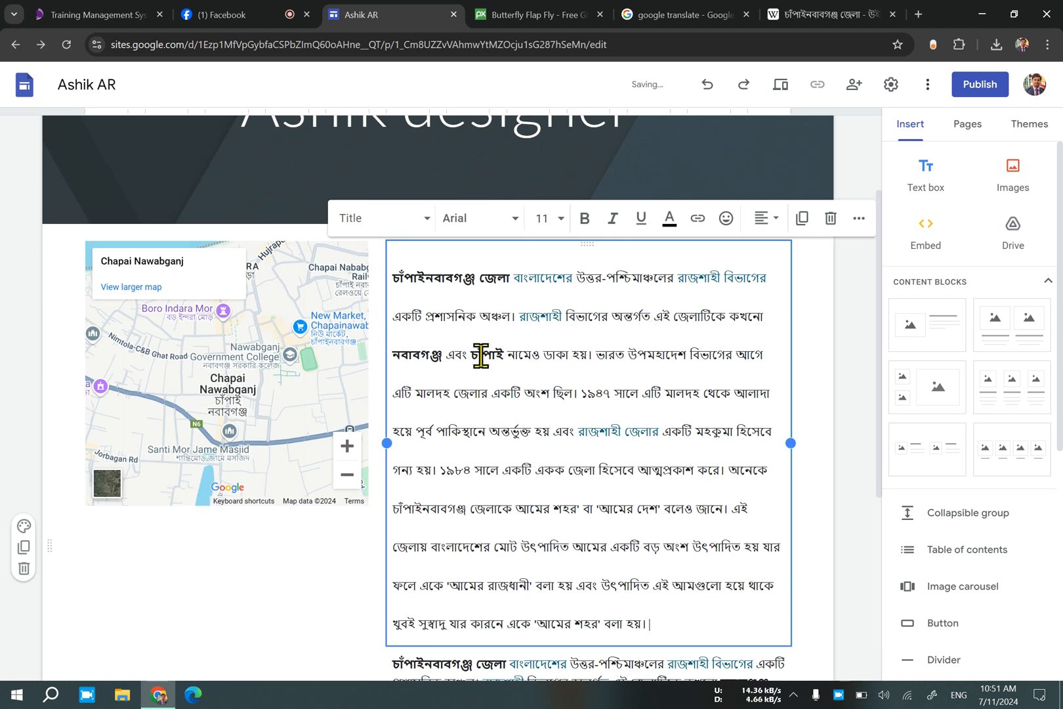
key(ctrl+z)
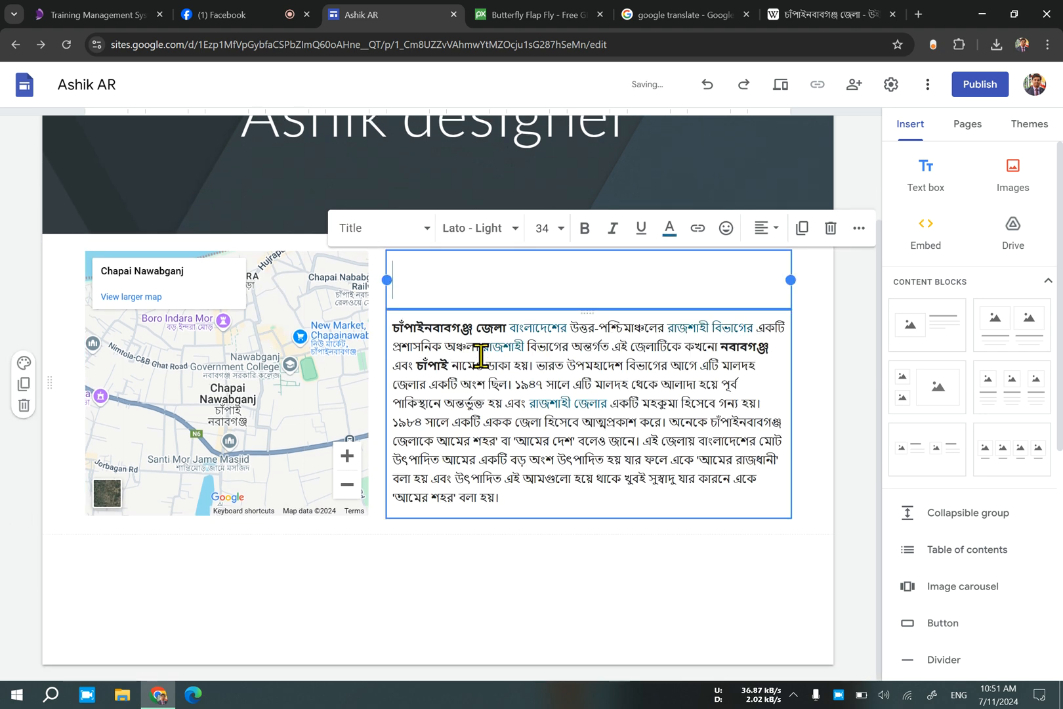
Copy the bold district name "চাঁপাইনবাবগঞ্জ জেলা" from the start of the body paragraph into the block's title.
click(443, 317)
click(443, 318)
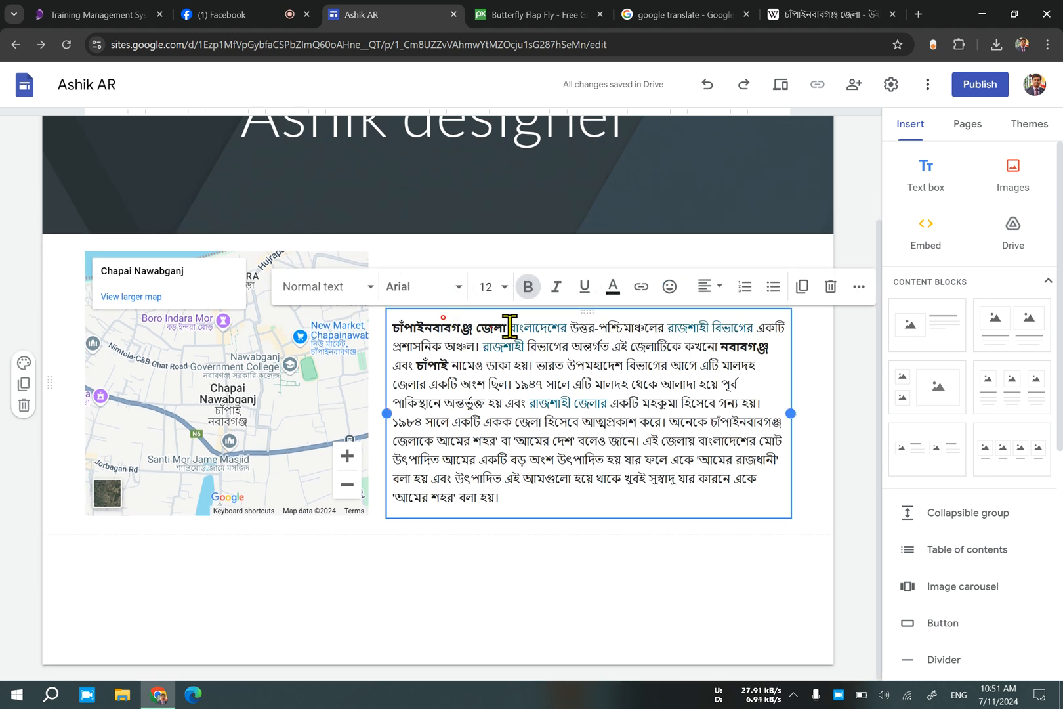
drag(505, 331, 399, 323)
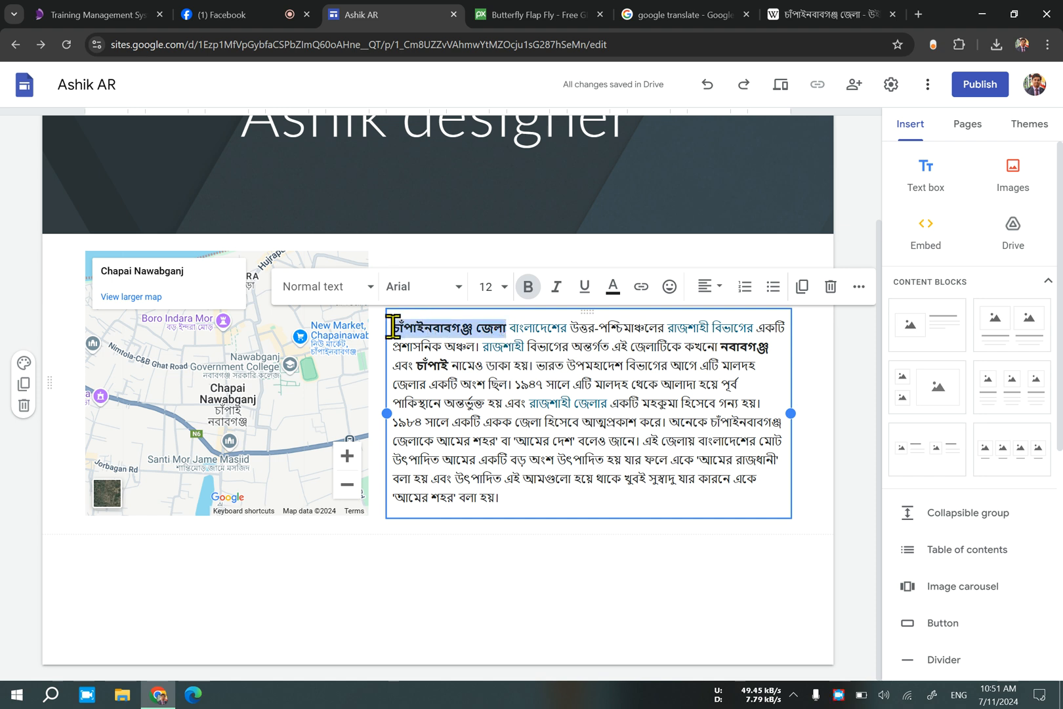
click(557, 403)
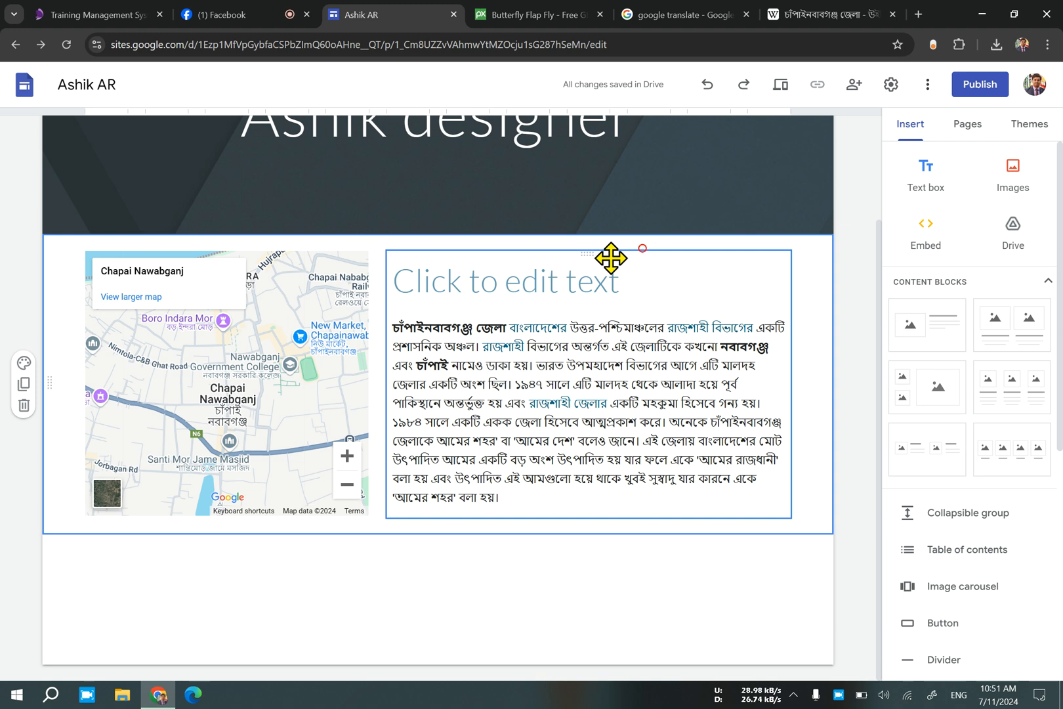
click(549, 288)
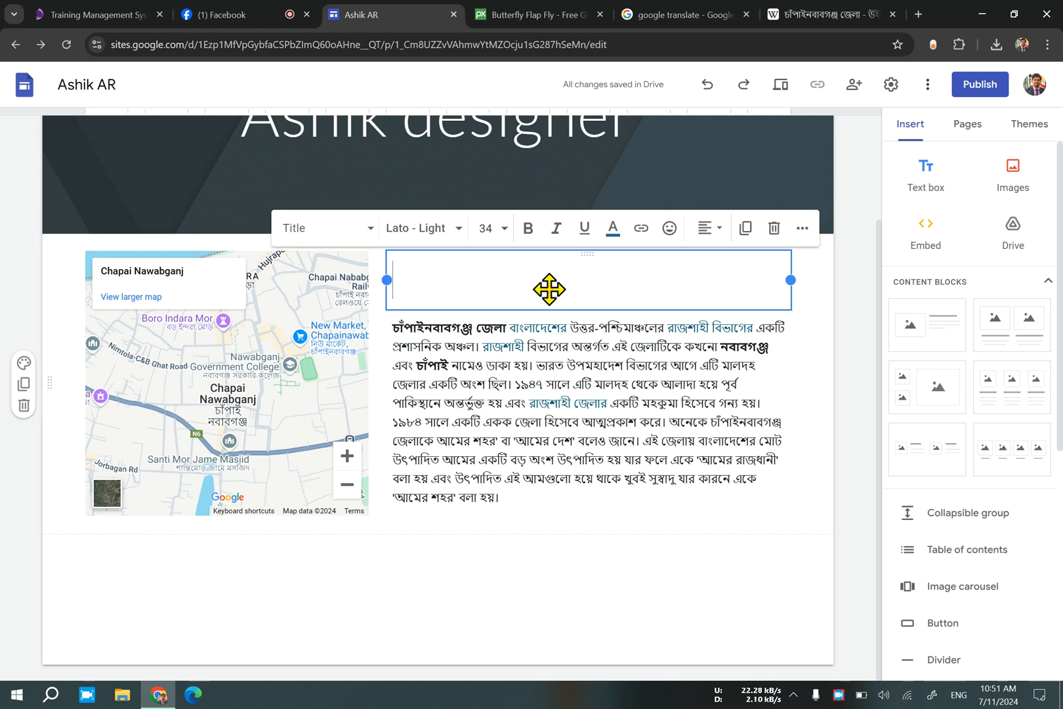
key(ctrl+v)
drag(530, 270, 337, 259)
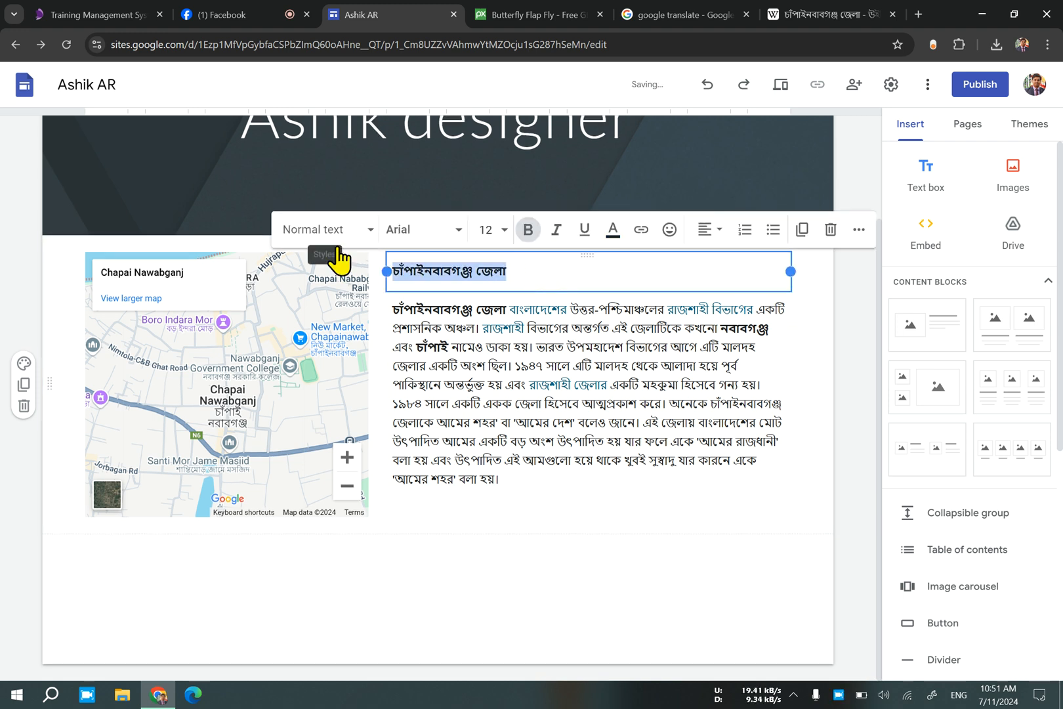
click(546, 346)
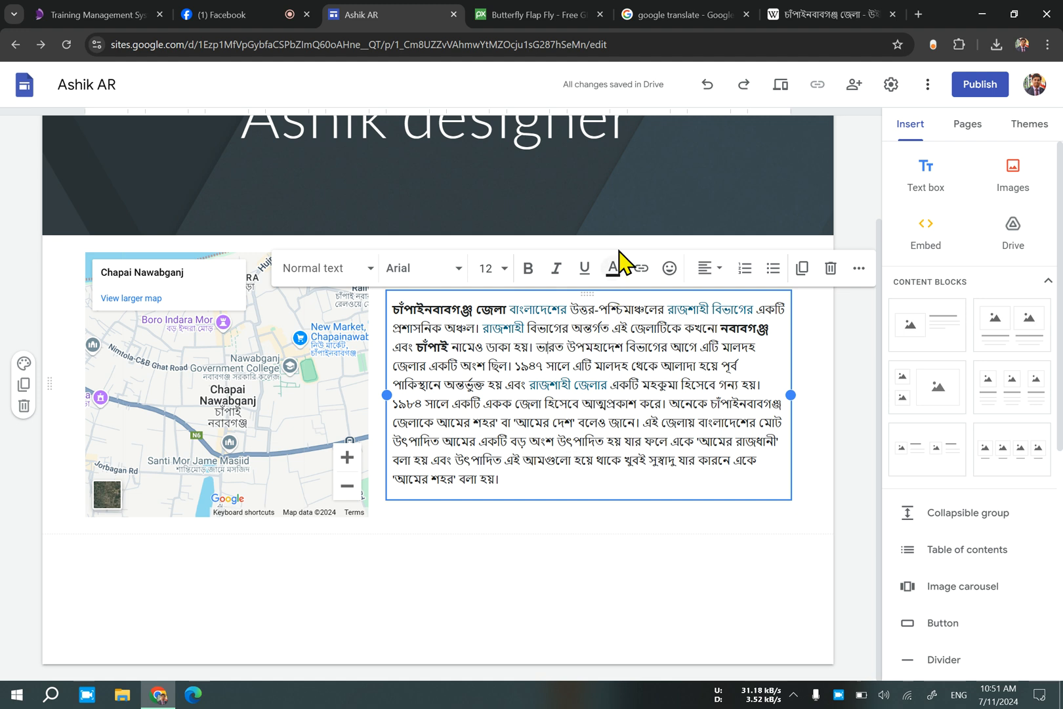
Set the title "চাঁপাইনবাবগঞ্জ জেলা" to font size 30 and center it.
click(525, 274)
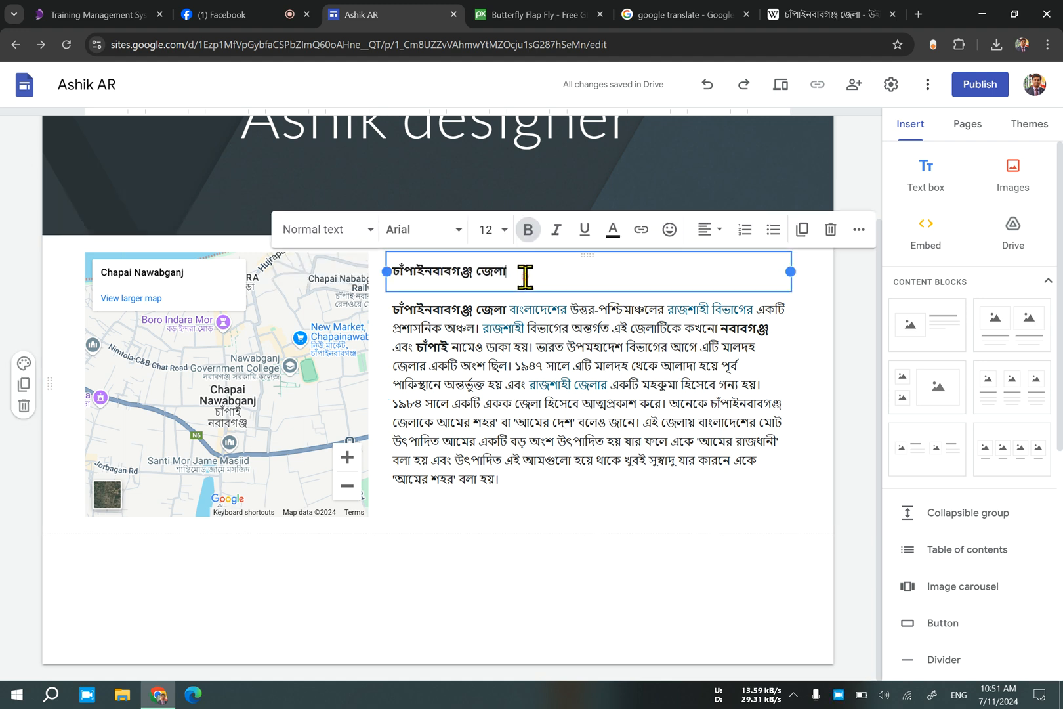
drag(525, 275, 304, 281)
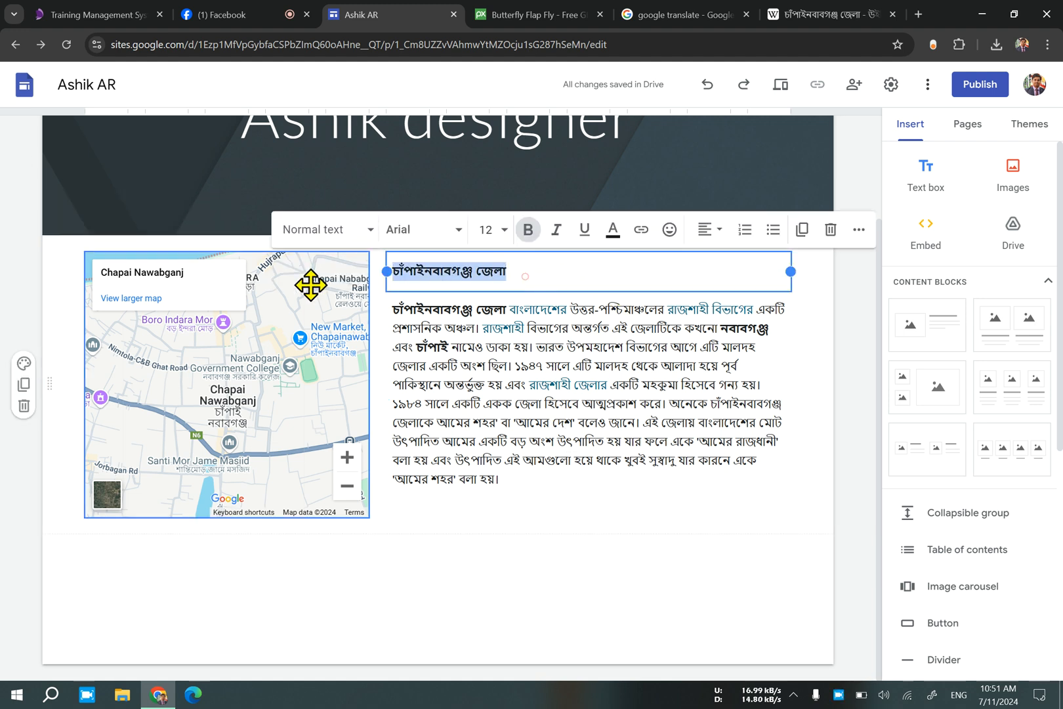
click(506, 239)
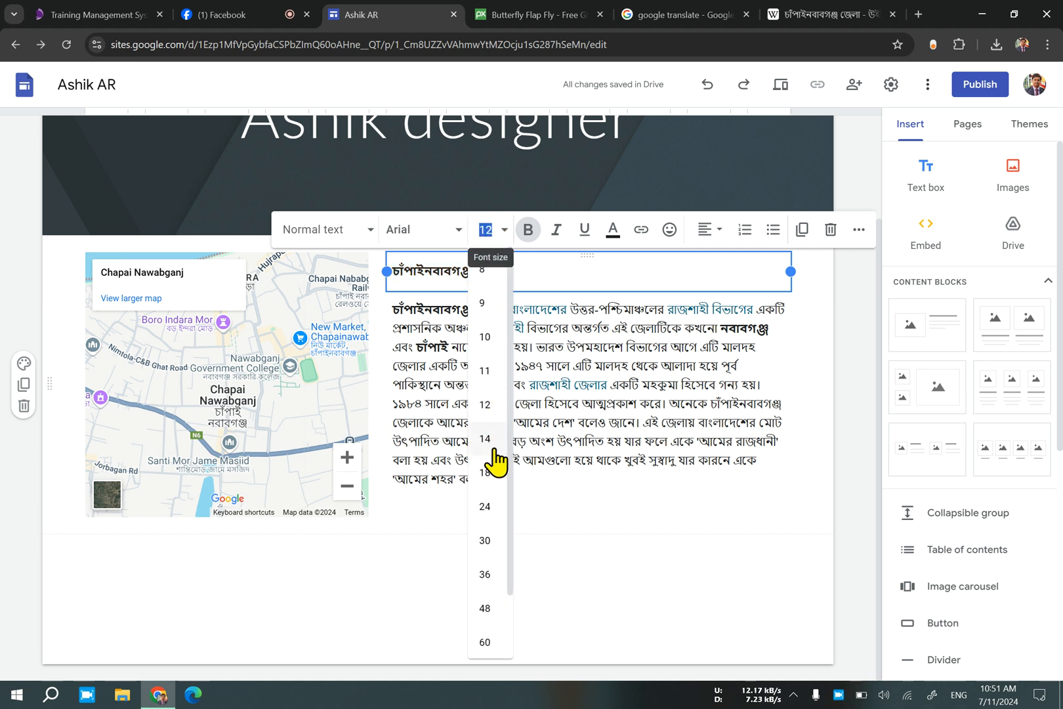
click(493, 544)
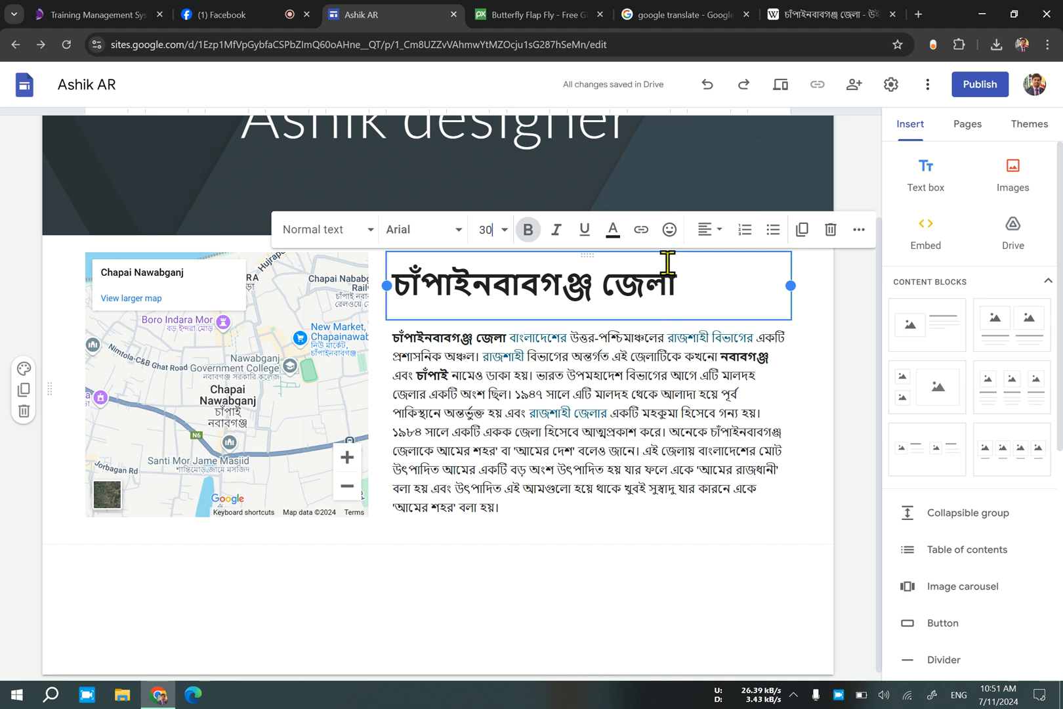
click(718, 239)
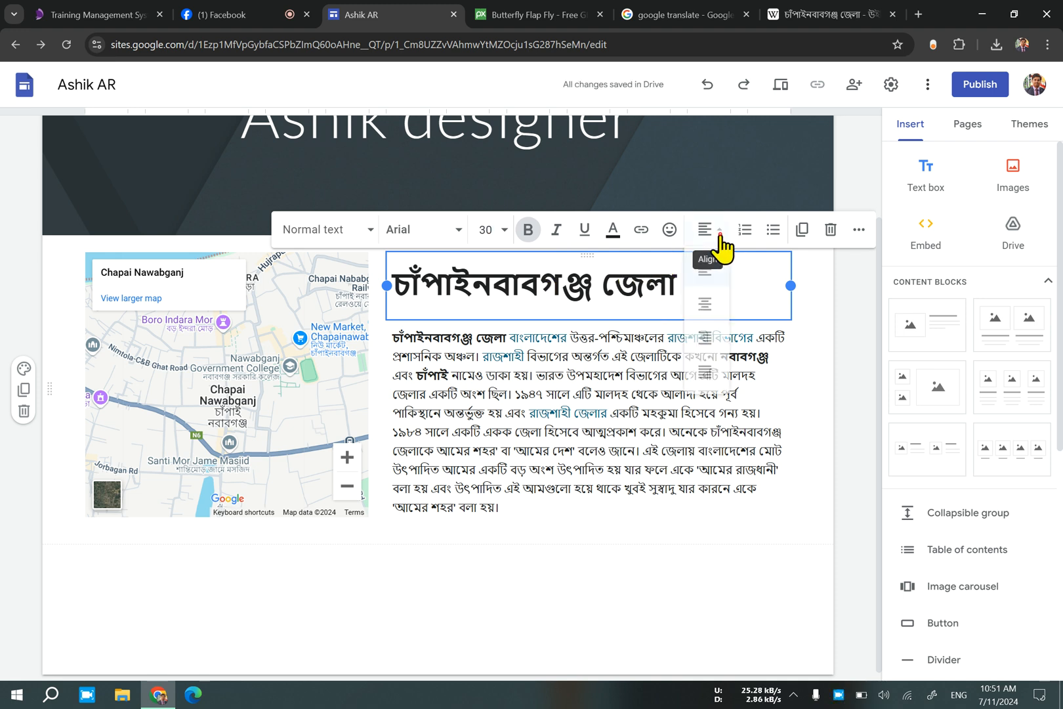
click(710, 311)
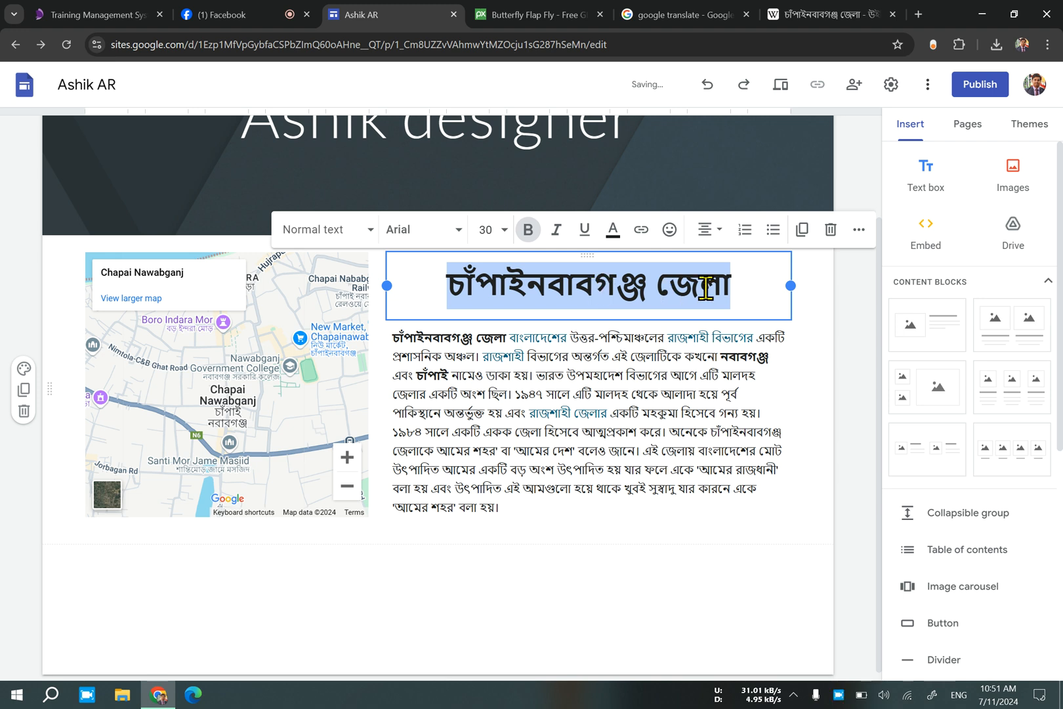
Recolor the title text, trying bright green #00ff00 and settling on pure blue.
click(613, 231)
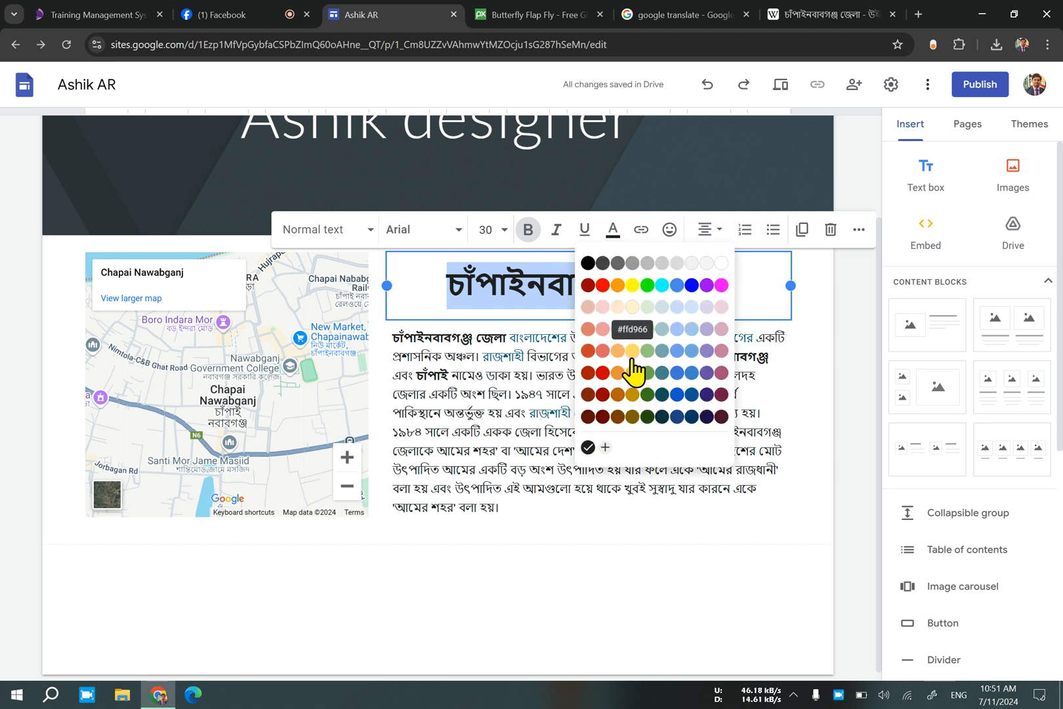
click(648, 286)
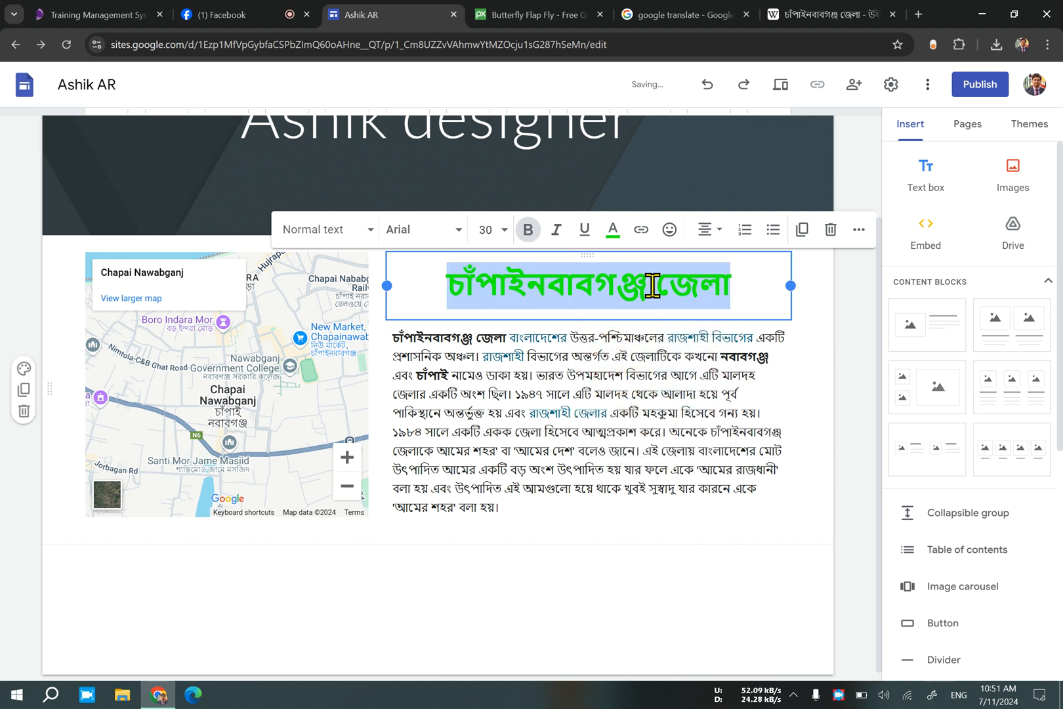
click(616, 241)
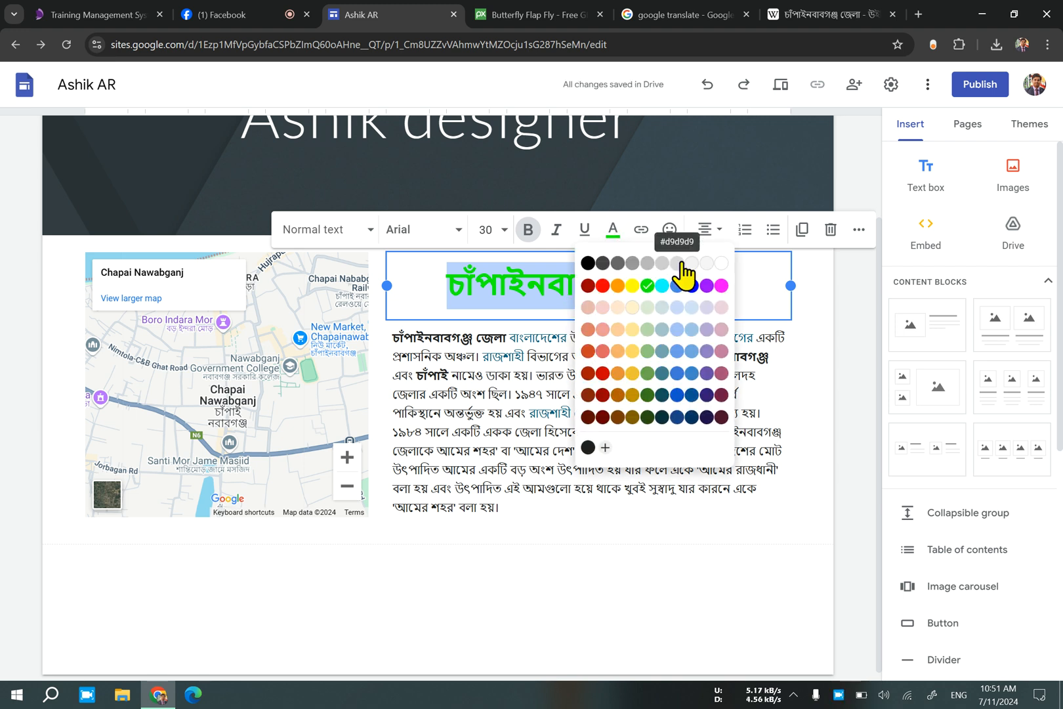
click(691, 286)
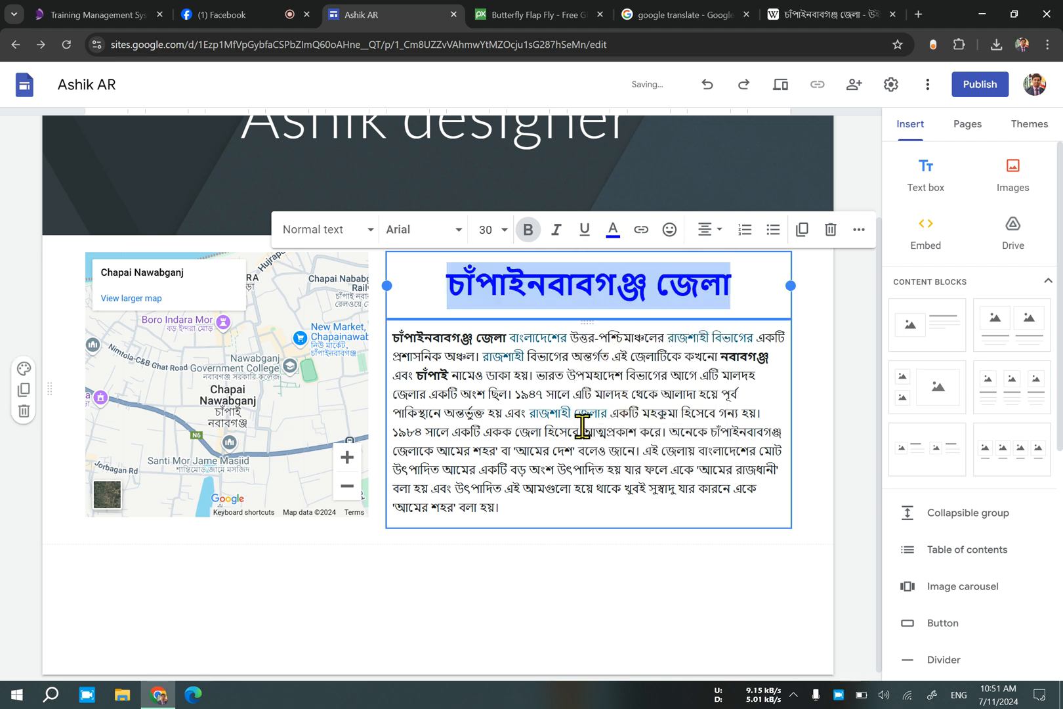
Color the entire body paragraph beneath the title magenta (#ff00ff).
click(575, 431)
drag(513, 509, 376, 349)
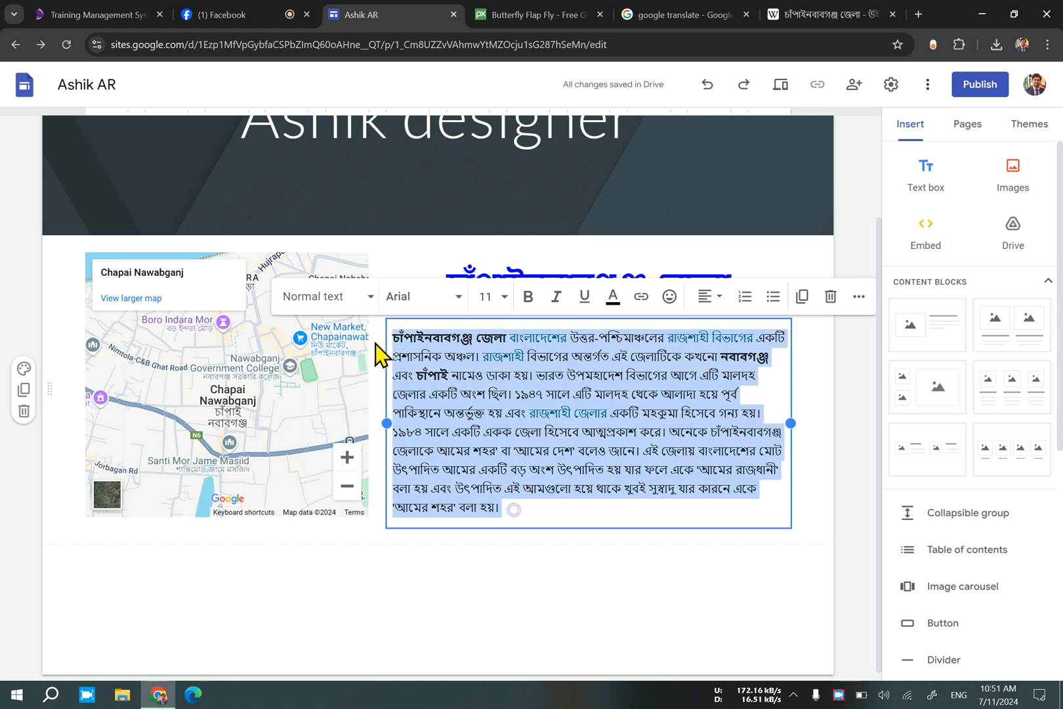
click(617, 300)
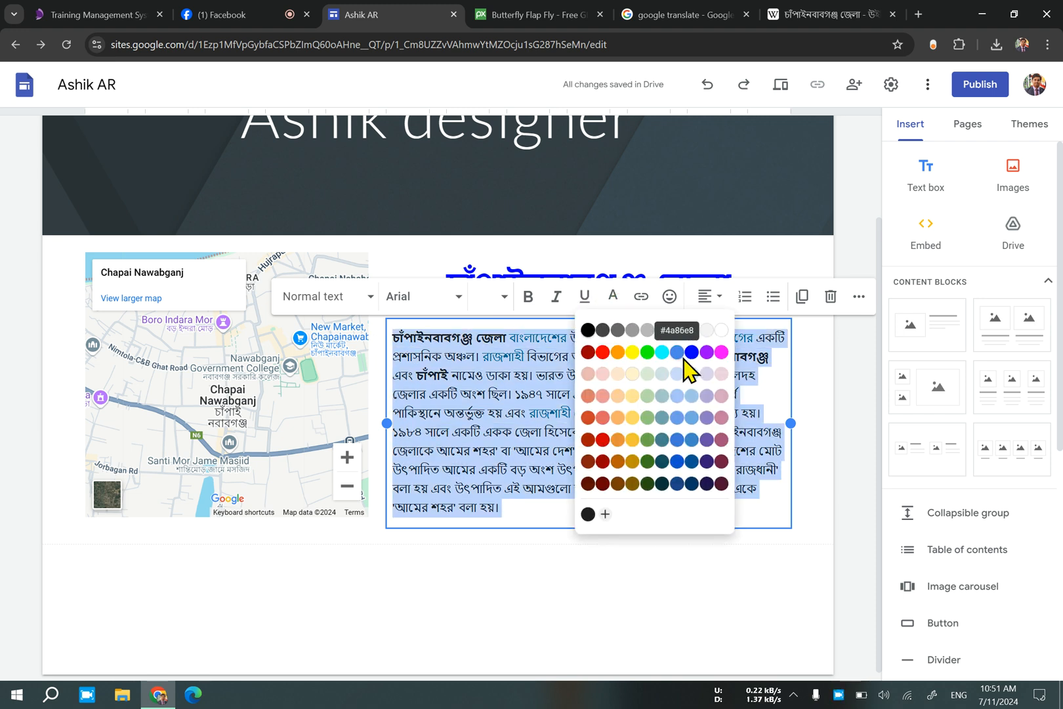
click(721, 353)
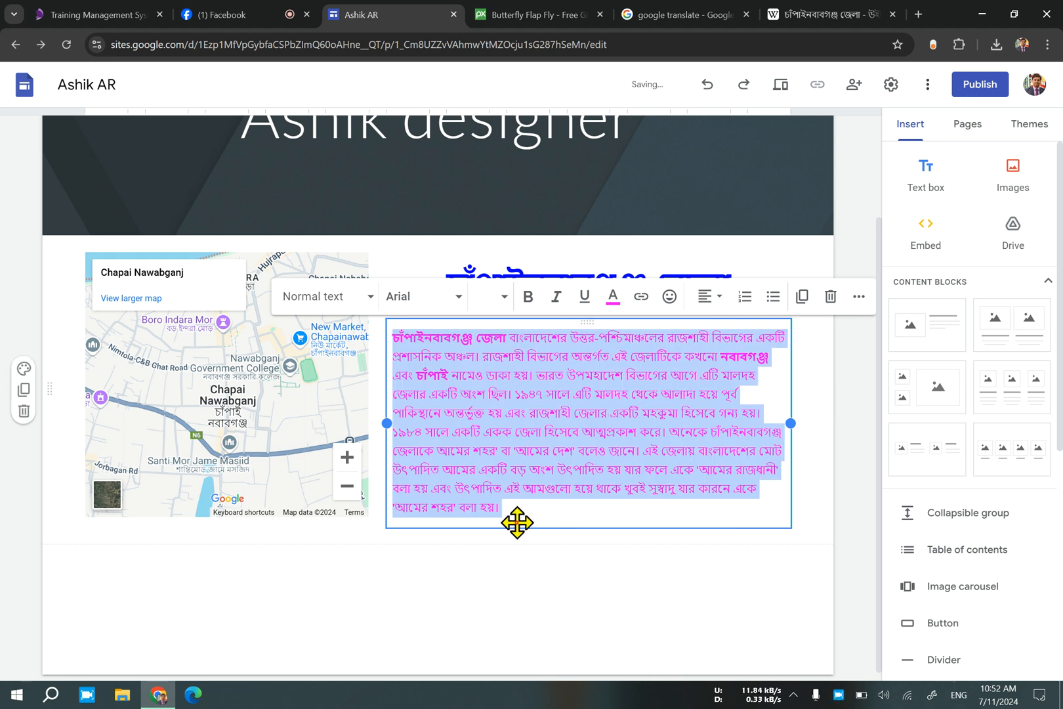
click(435, 632)
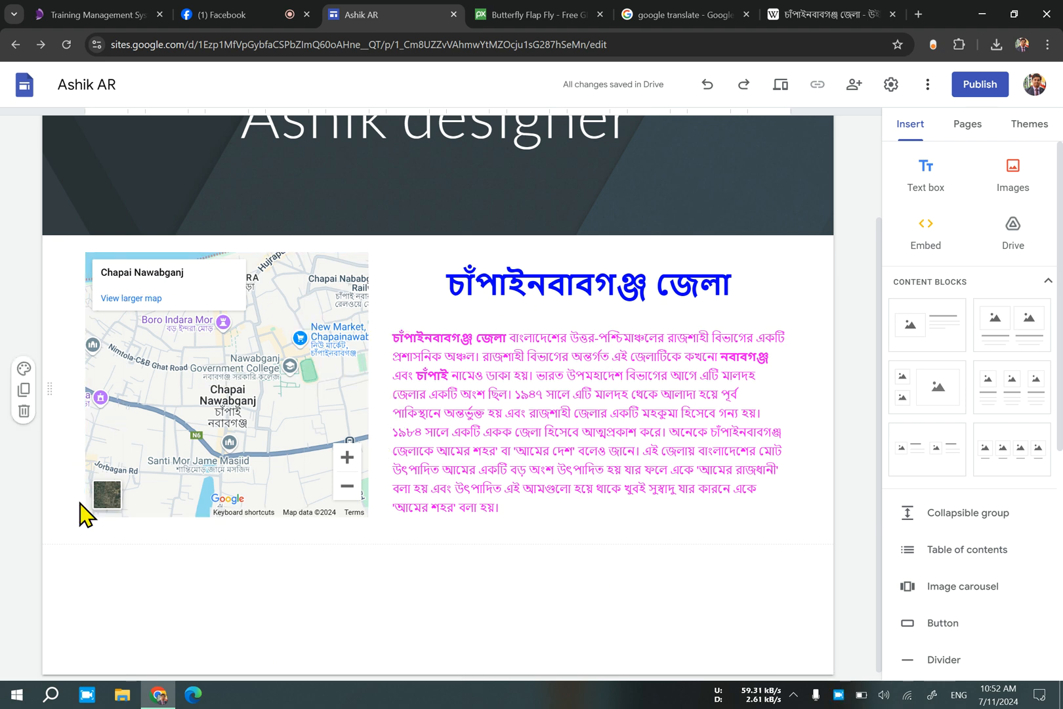
Try section colors Style 2 and Style 3 on the section holding the map and text.
mouse_move(106, 231)
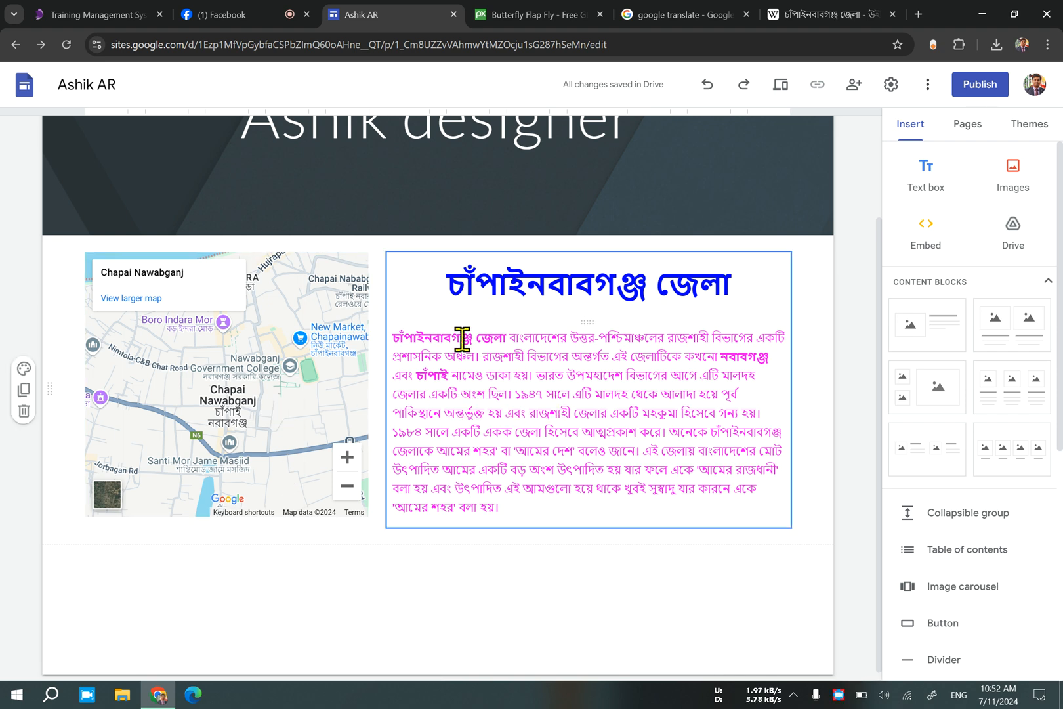
click(23, 368)
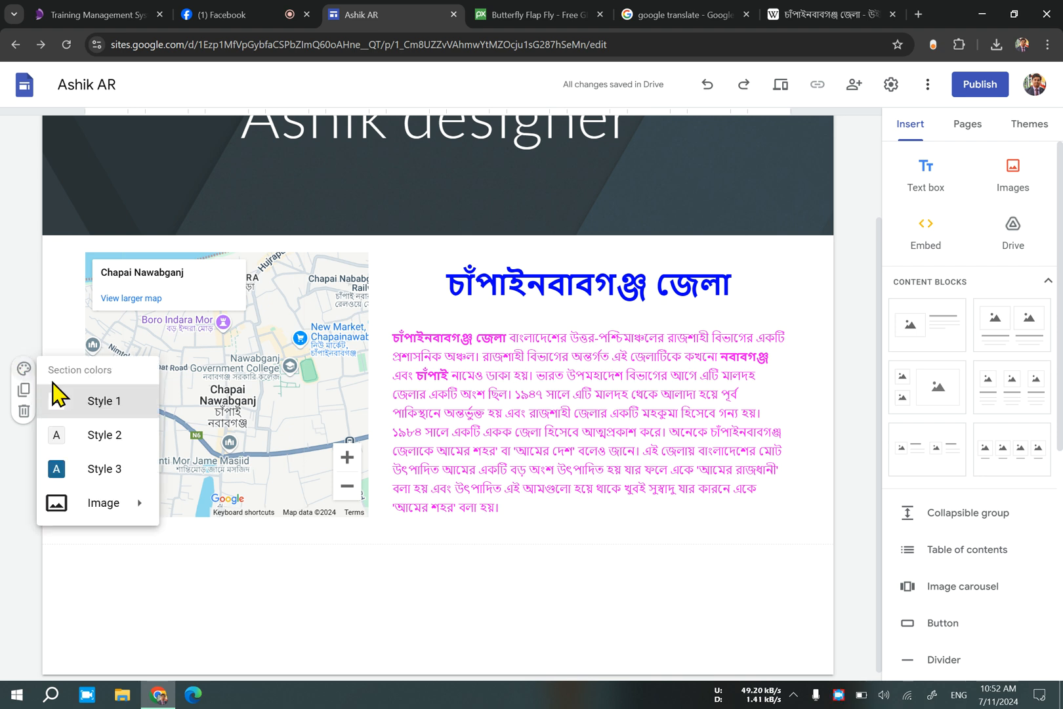
click(105, 436)
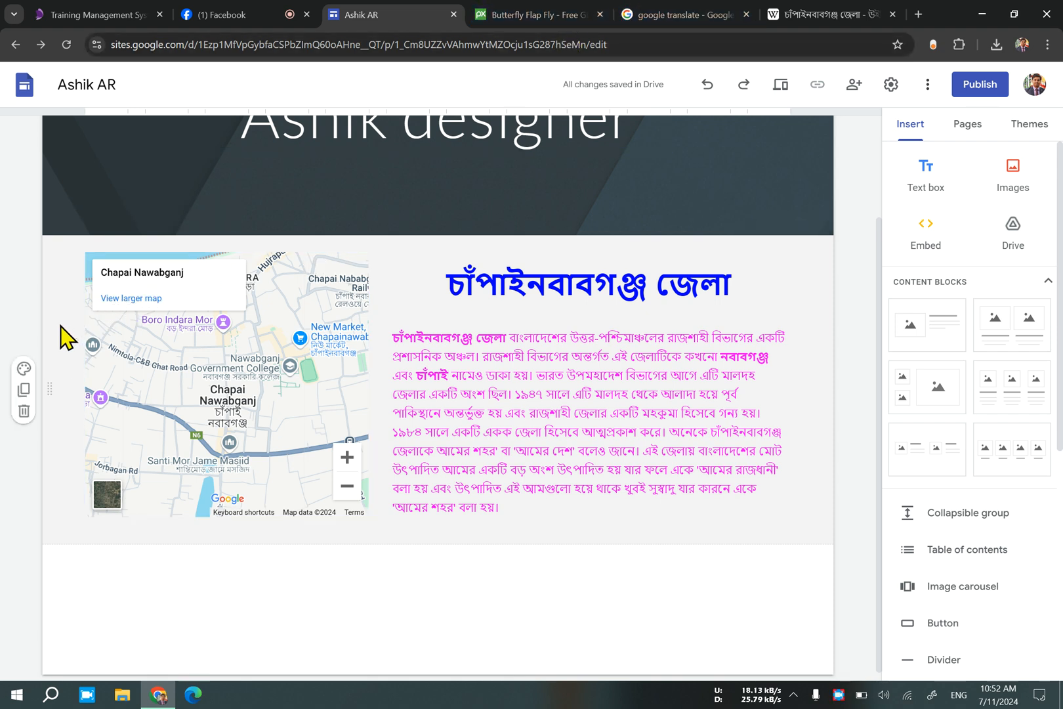
click(24, 368)
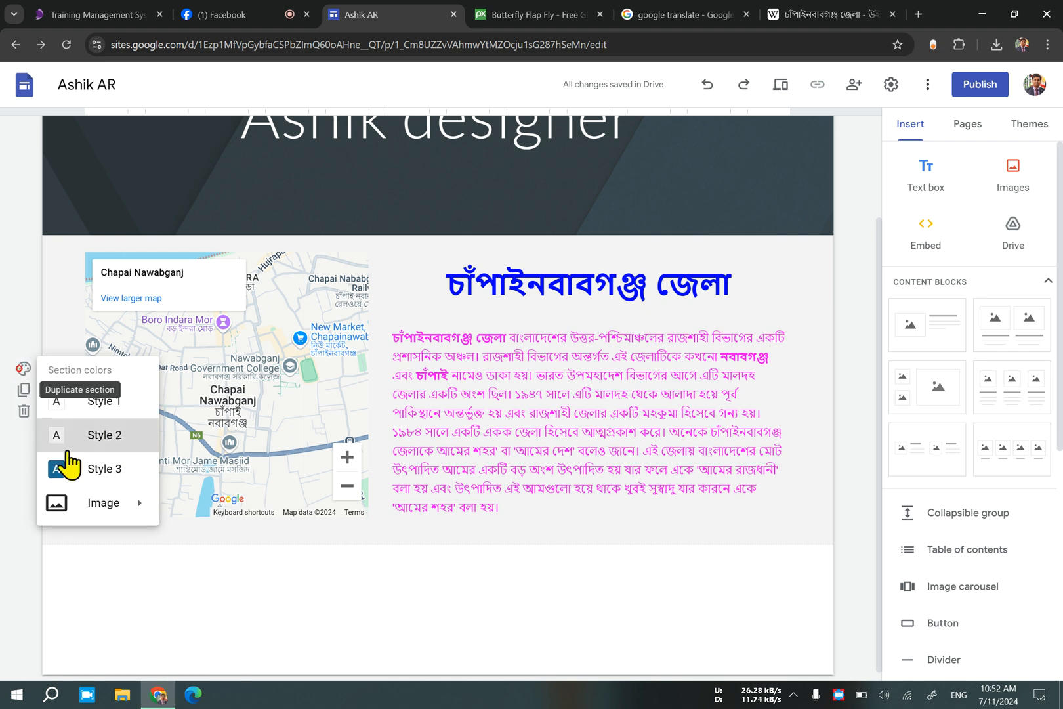
click(123, 470)
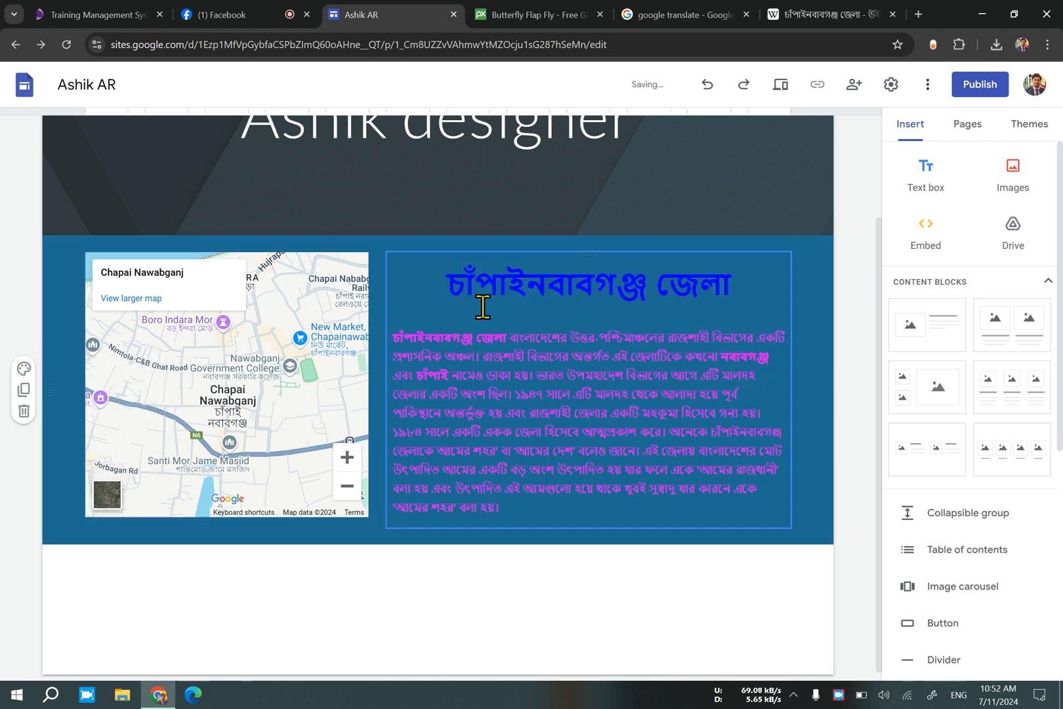
Open the image selection gallery for the map section's background.
click(23, 368)
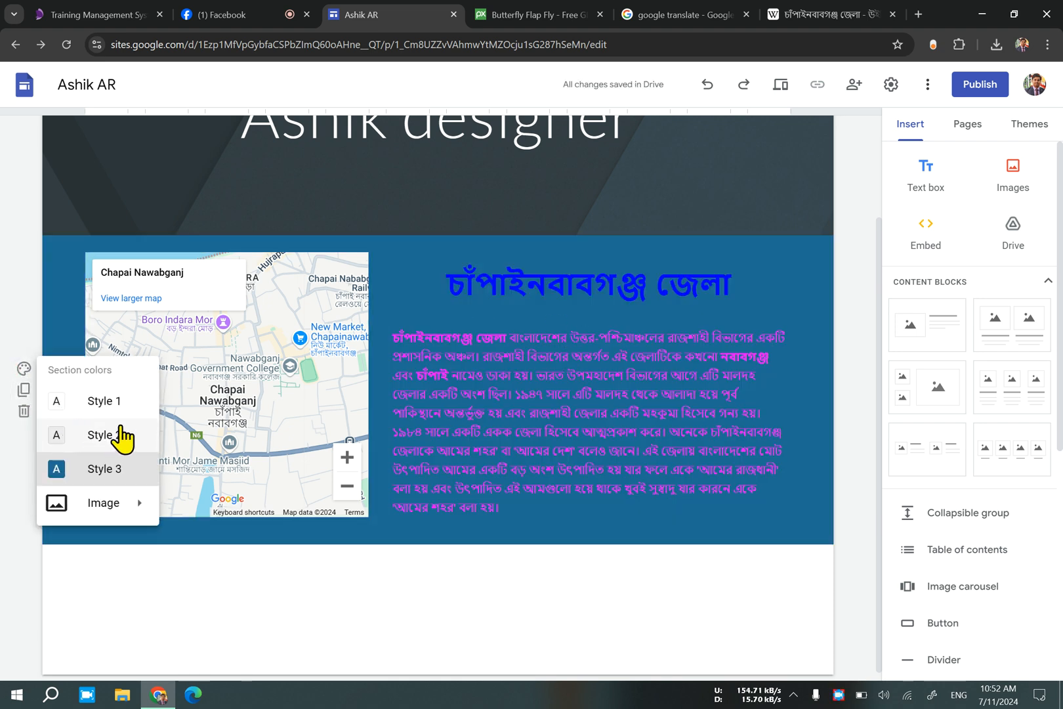
mouse_move(107, 515)
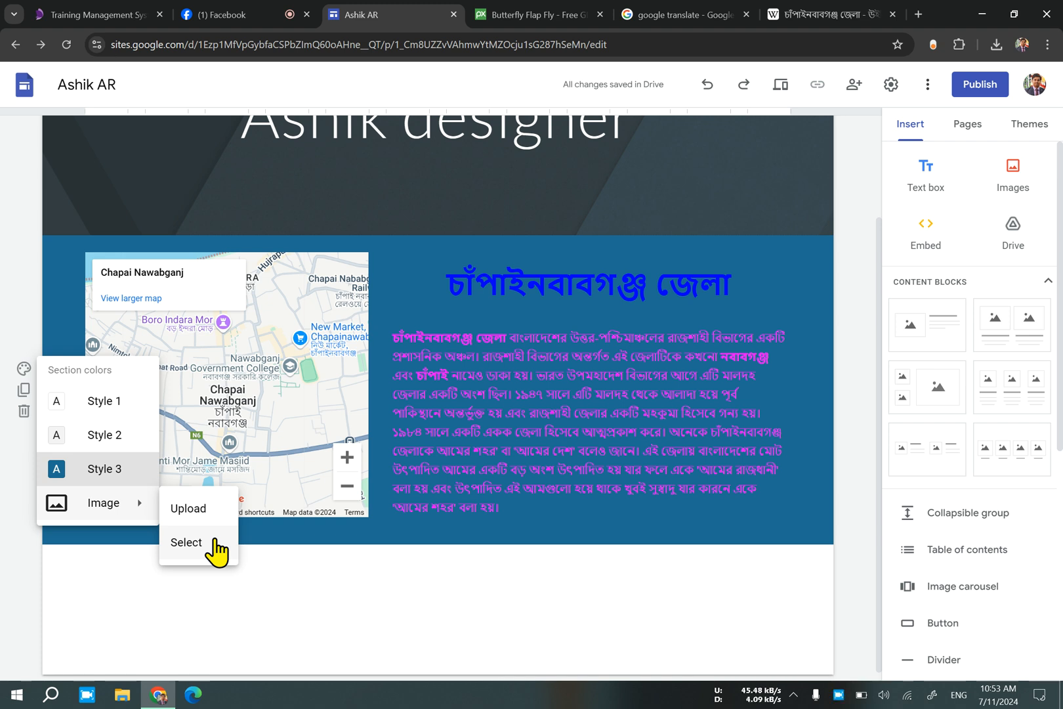
click(191, 542)
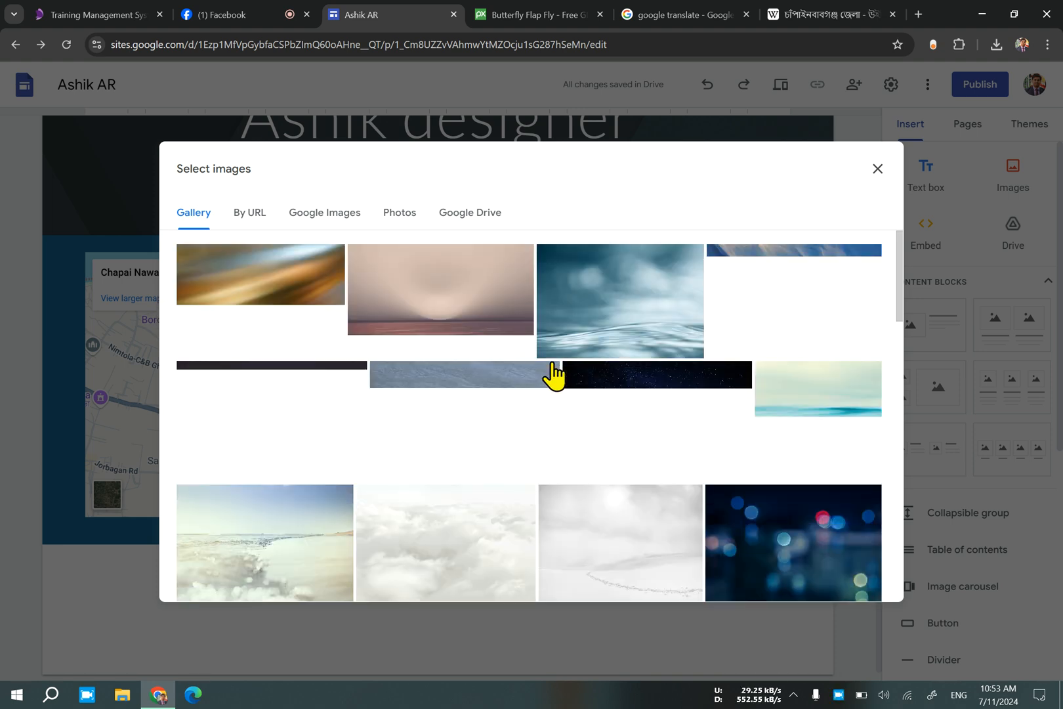
Check the live dashboard on Facebook and return to the site's image gallery.
click(249, 13)
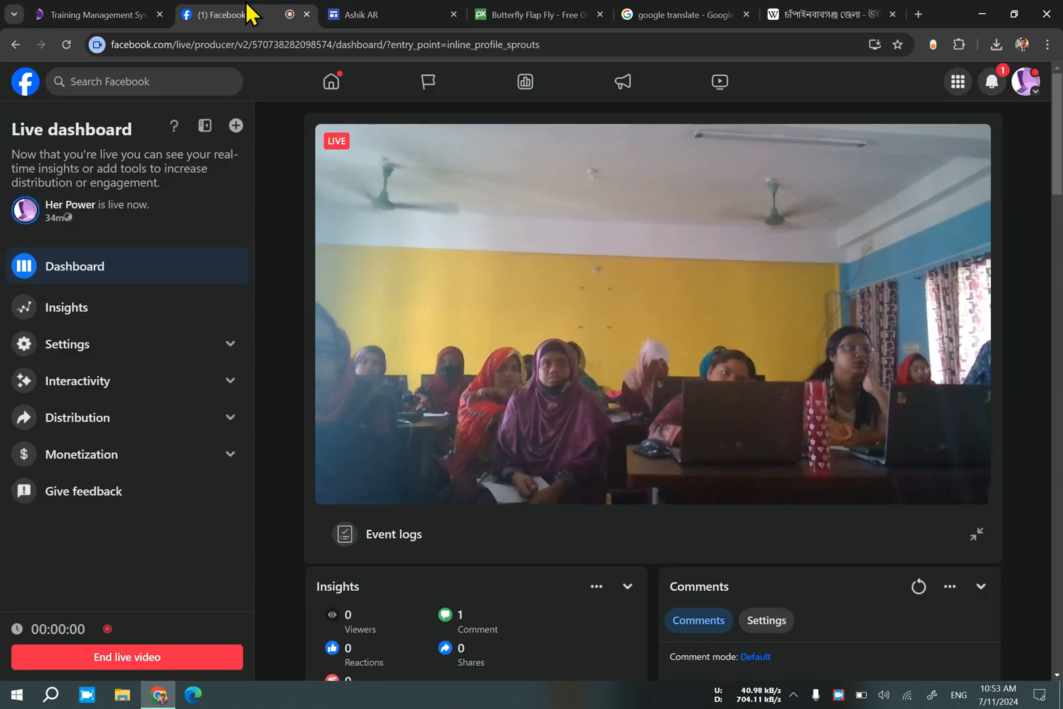
click(418, 13)
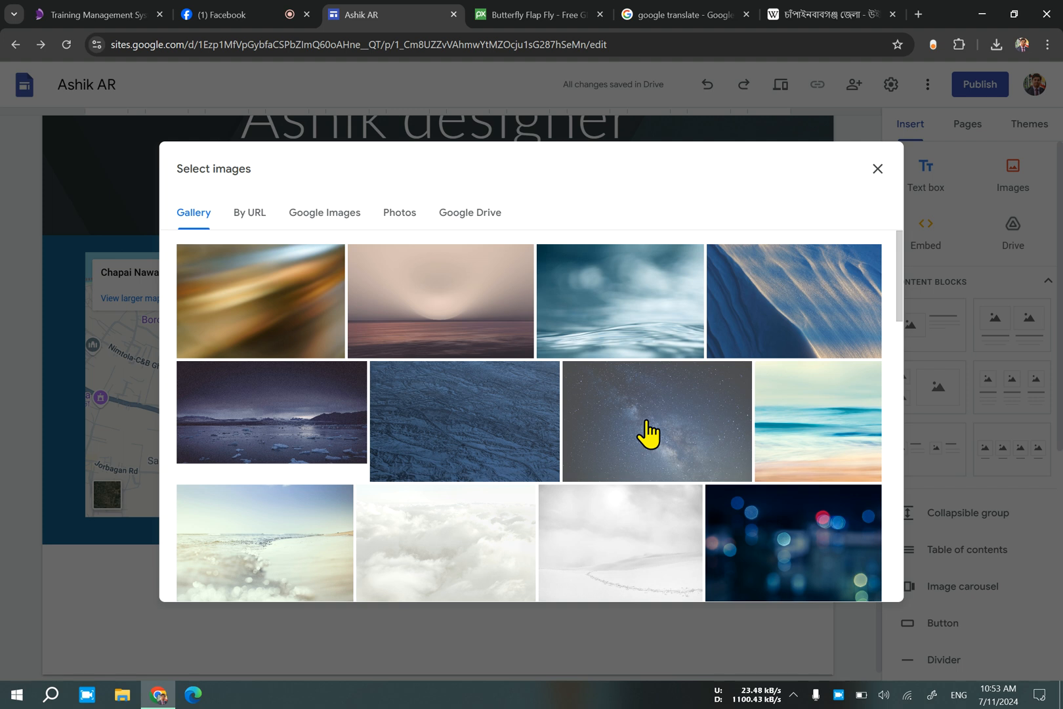
Insert the dark starry Milky Way picture from the gallery as the section's background.
click(614, 435)
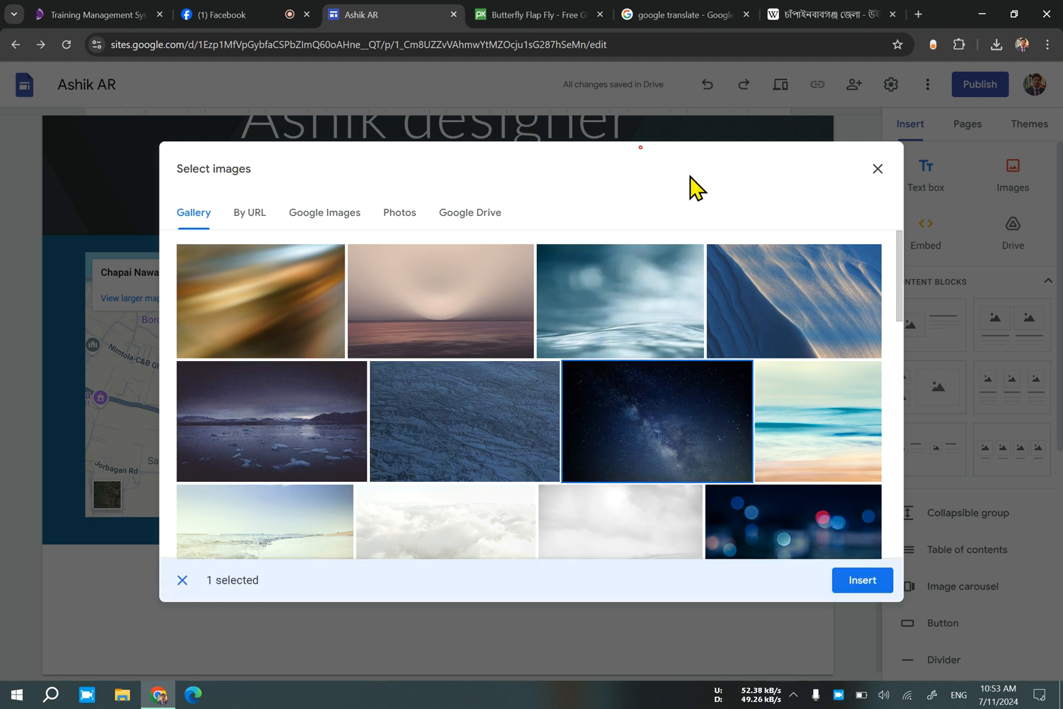
scroll(735, 505, down, 1)
scroll(738, 506, down, 3)
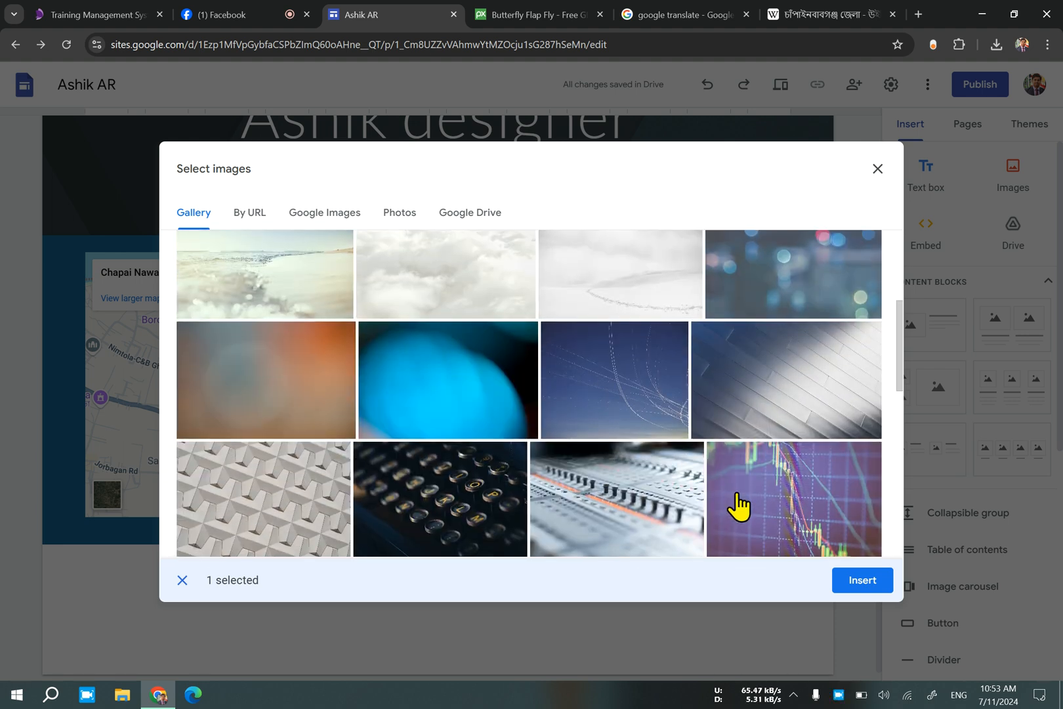
scroll(541, 479, down, 1)
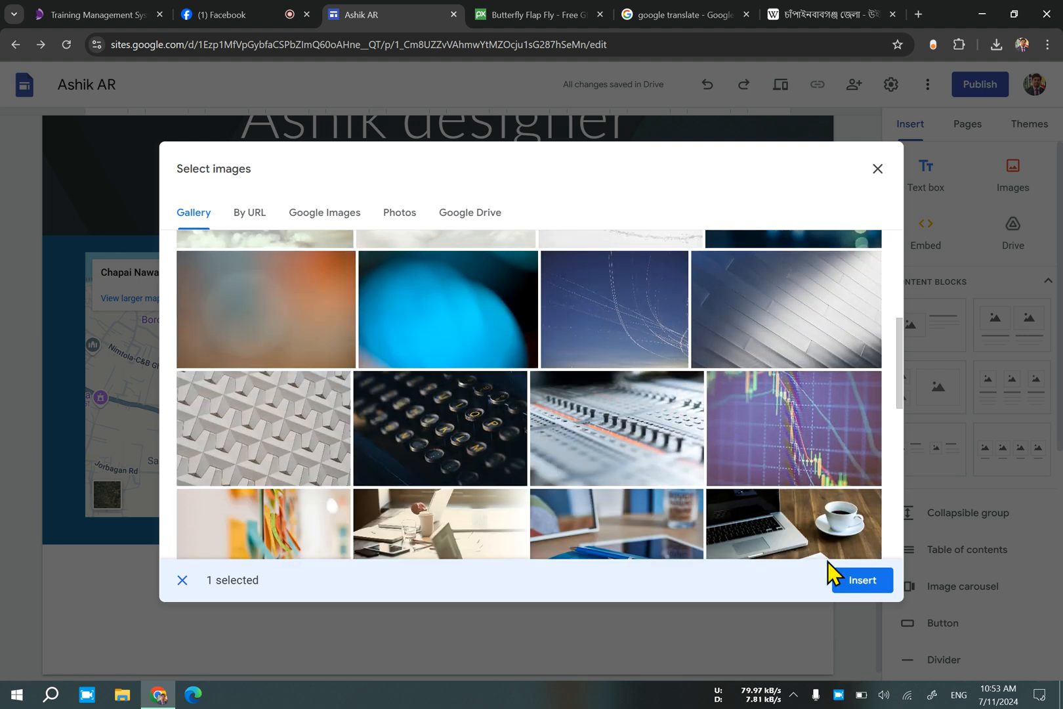
scroll(656, 519, down, 2)
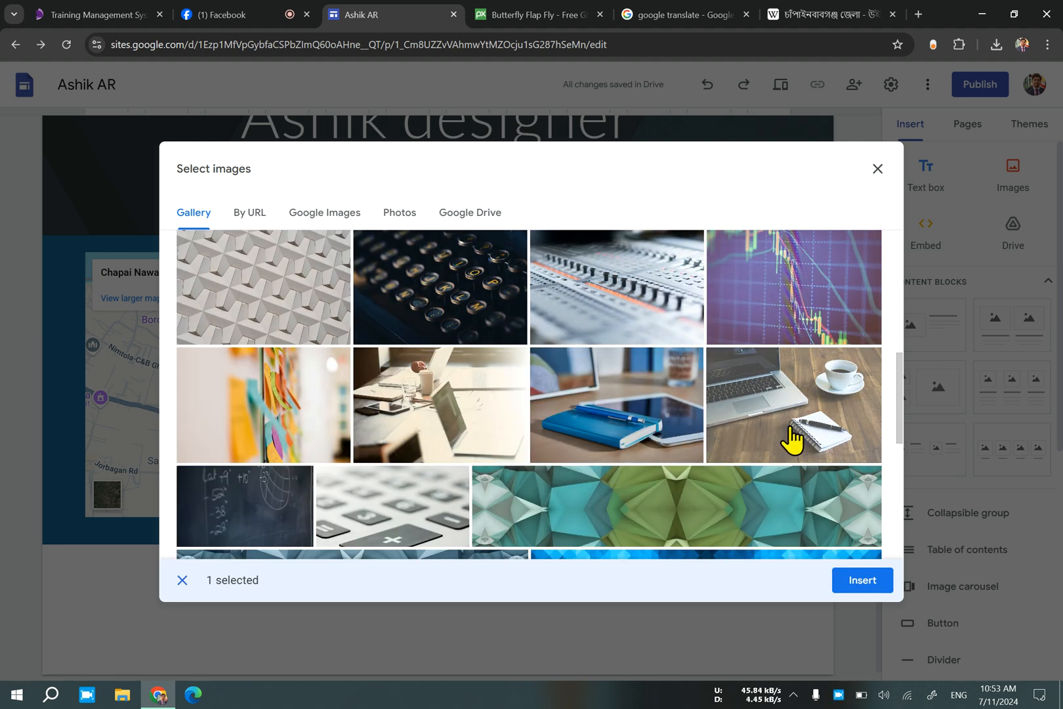
scroll(736, 458, down, 2)
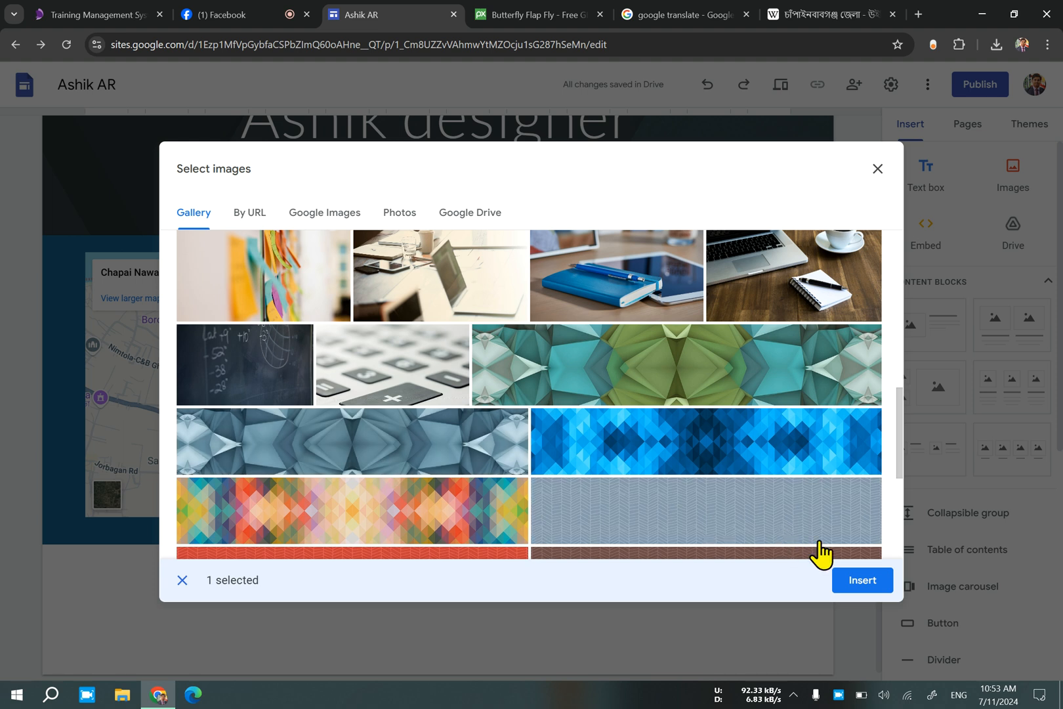
click(879, 585)
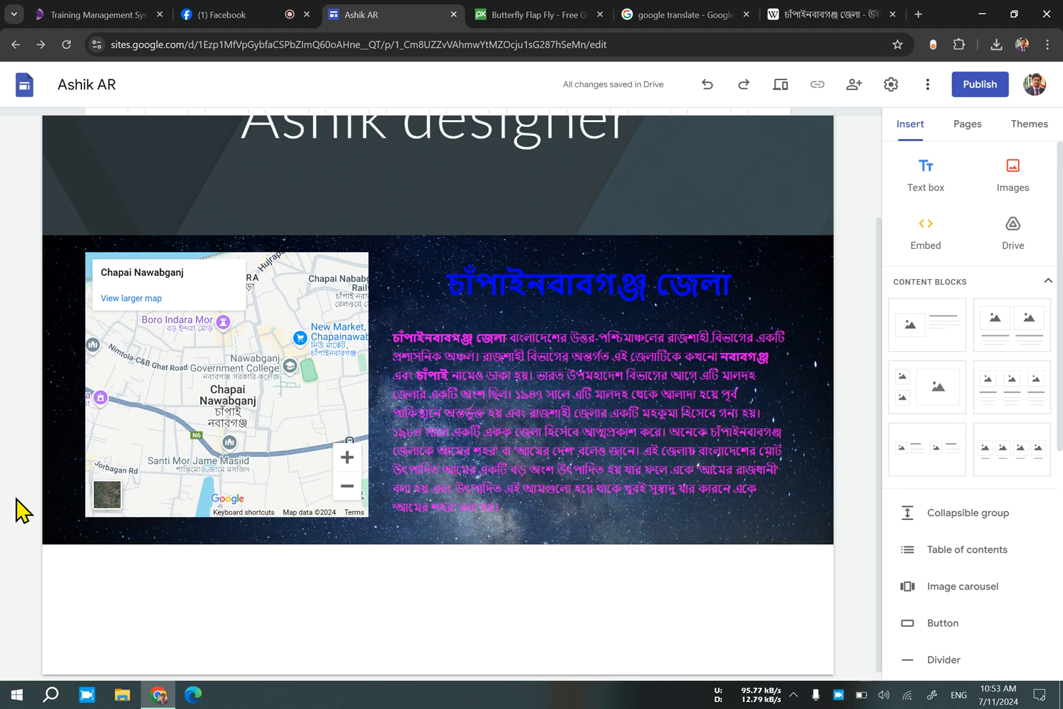
Show the additional text formatting options for the body paragraph.
click(602, 453)
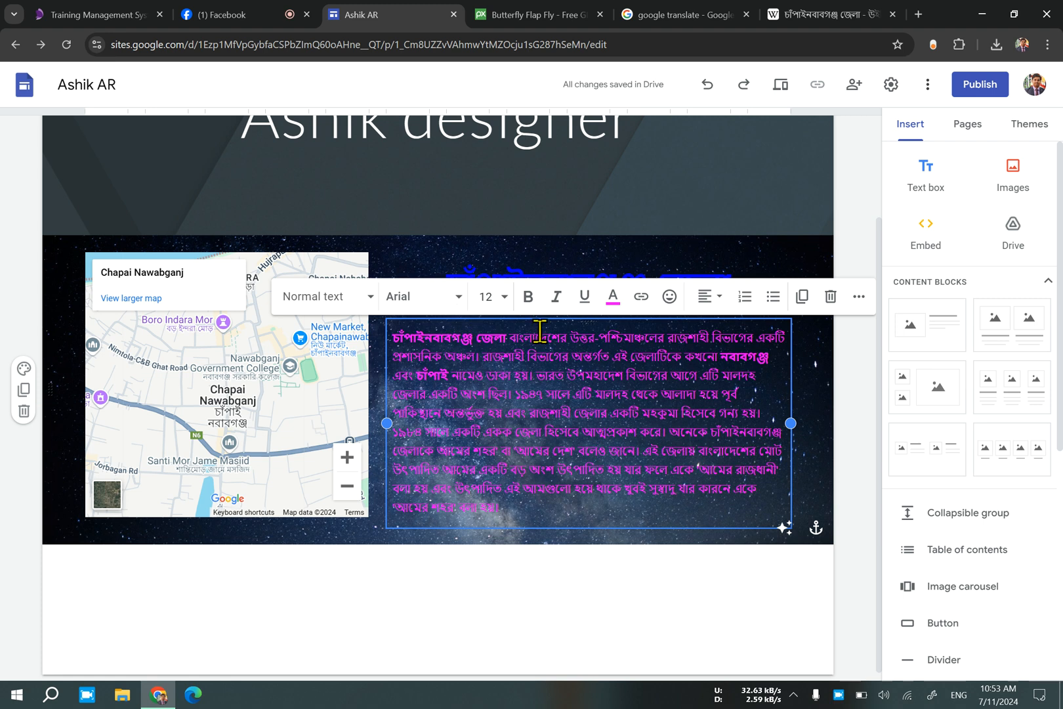
click(859, 297)
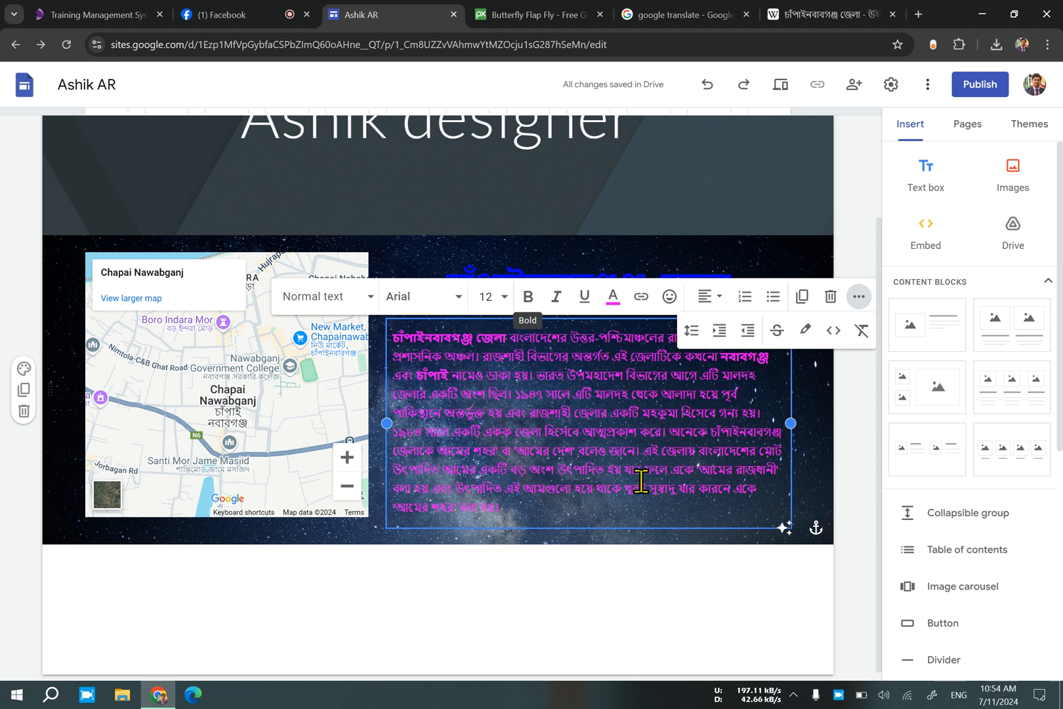
Try the right, center, top, bottom and left anchor positions for the map section's starry background image.
click(783, 525)
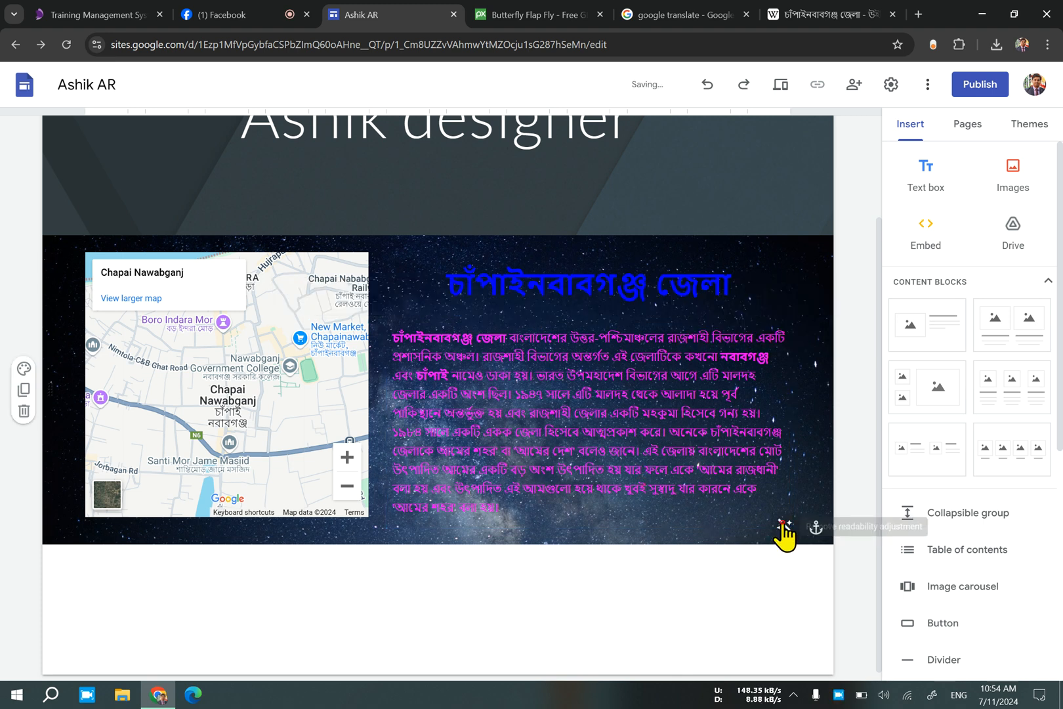
click(816, 527)
click(817, 527)
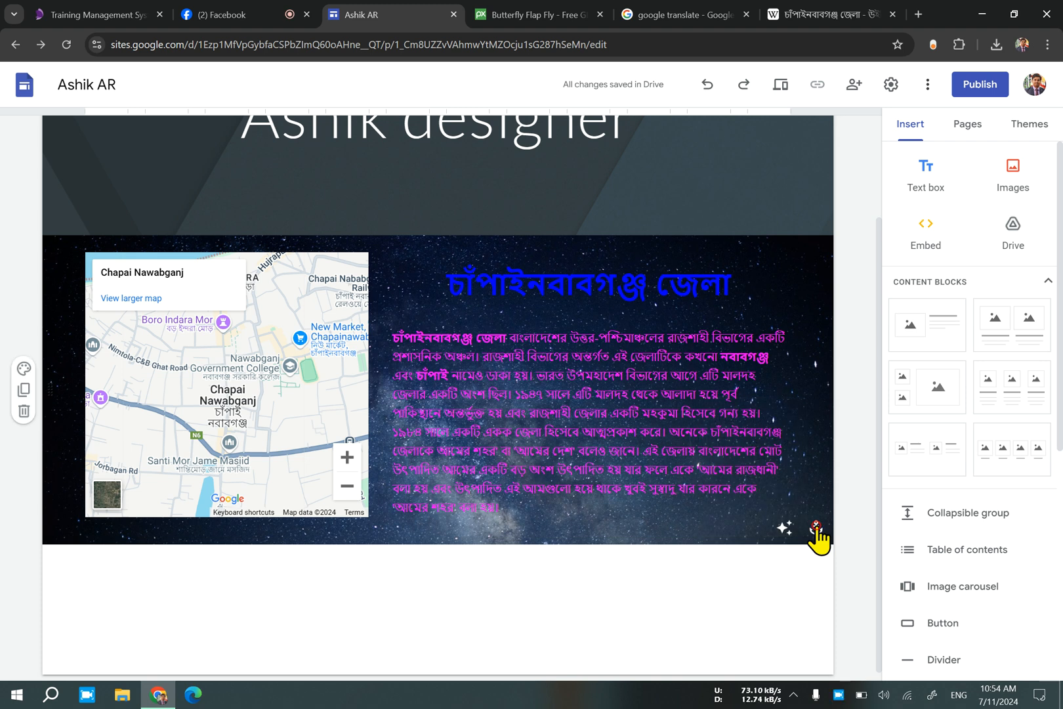
click(815, 527)
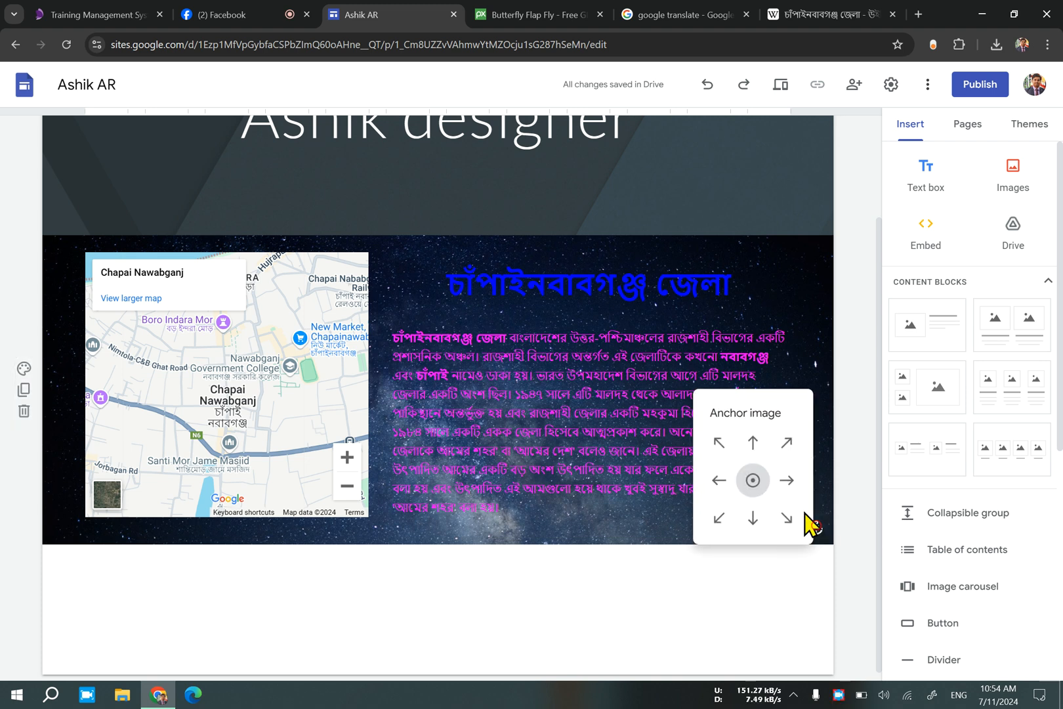
click(787, 481)
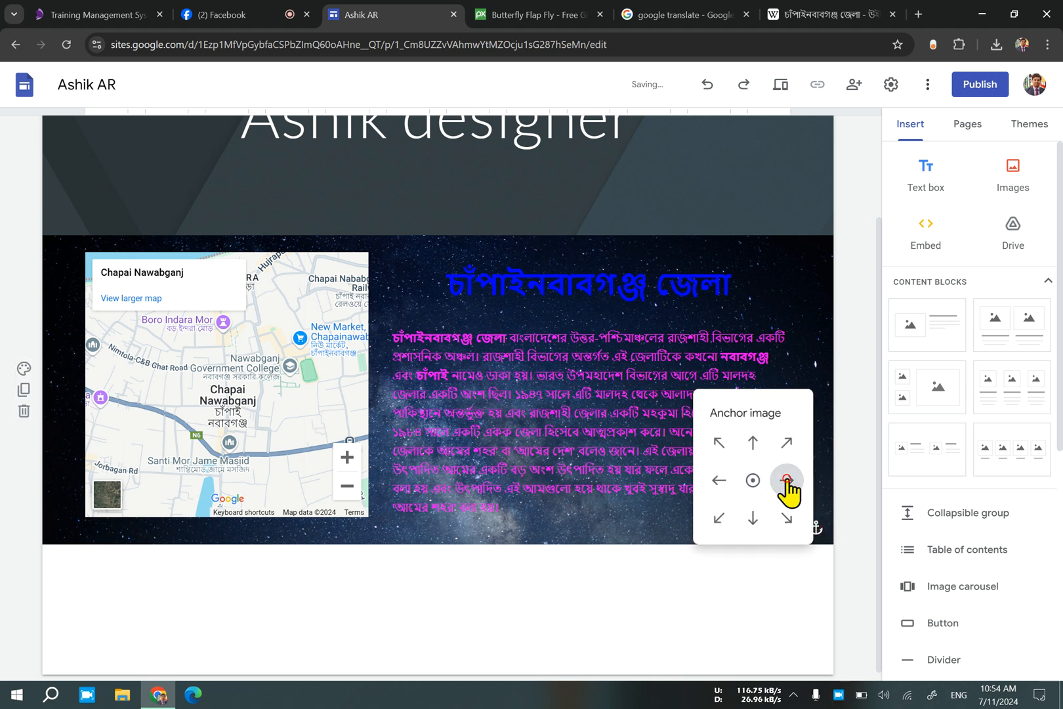
click(752, 480)
click(752, 443)
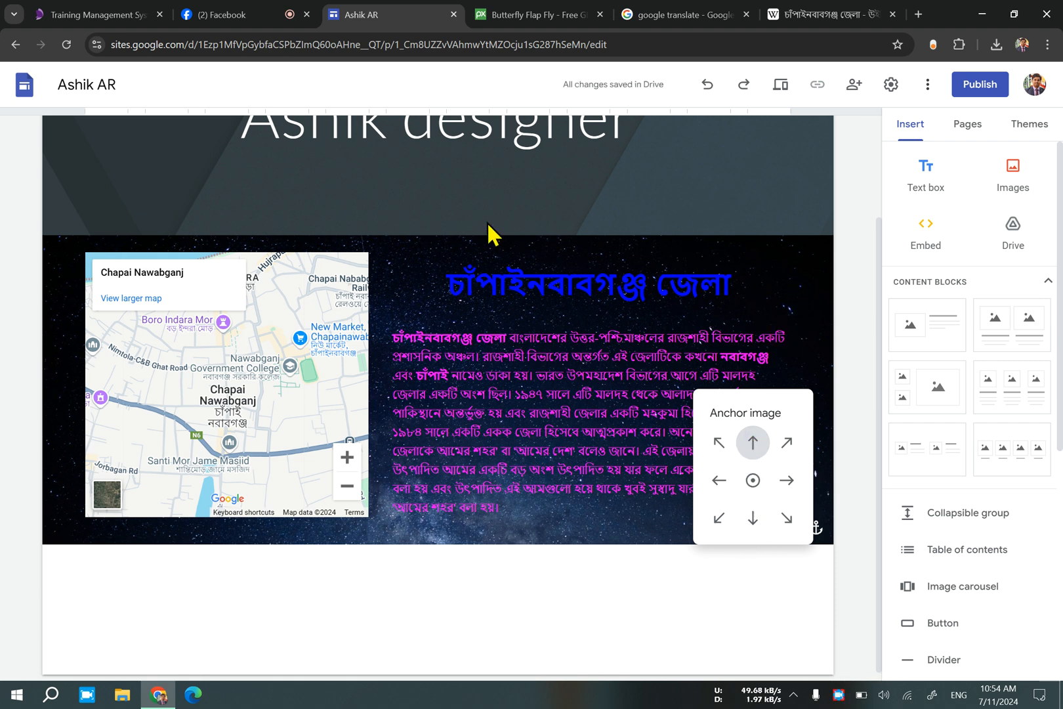
click(753, 518)
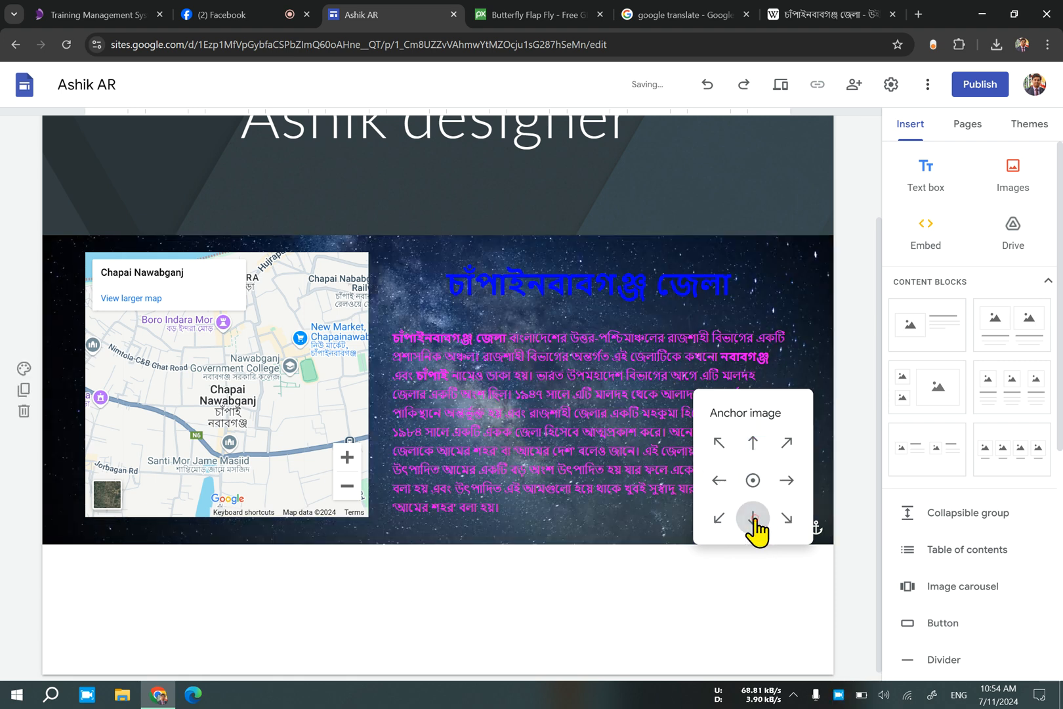
click(752, 441)
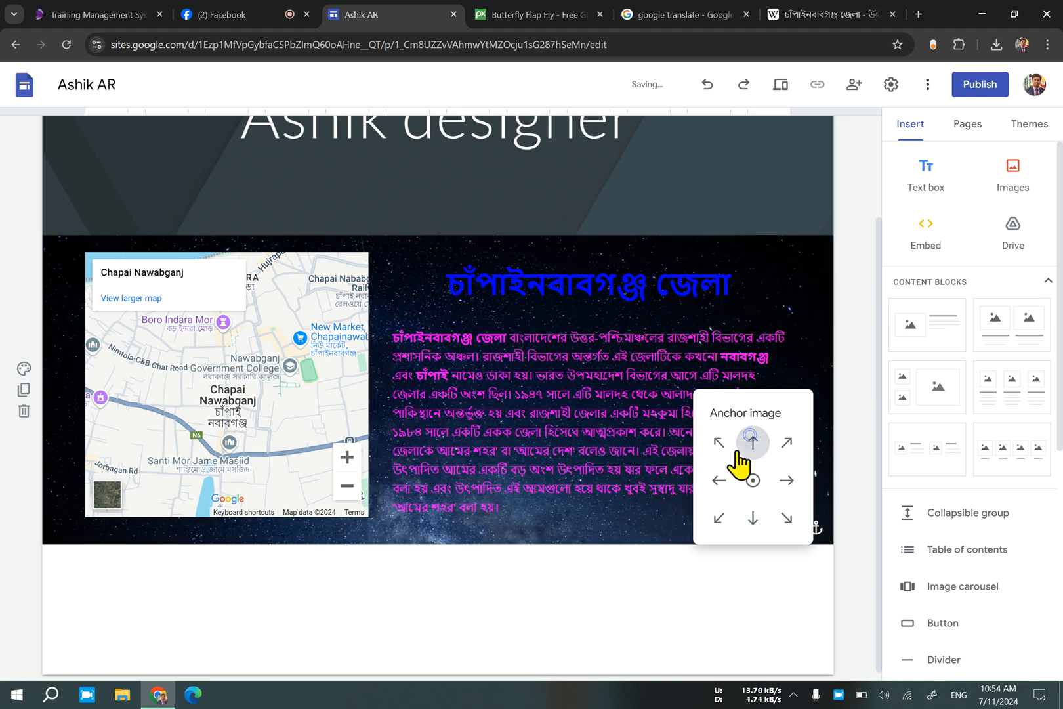
click(717, 481)
click(793, 483)
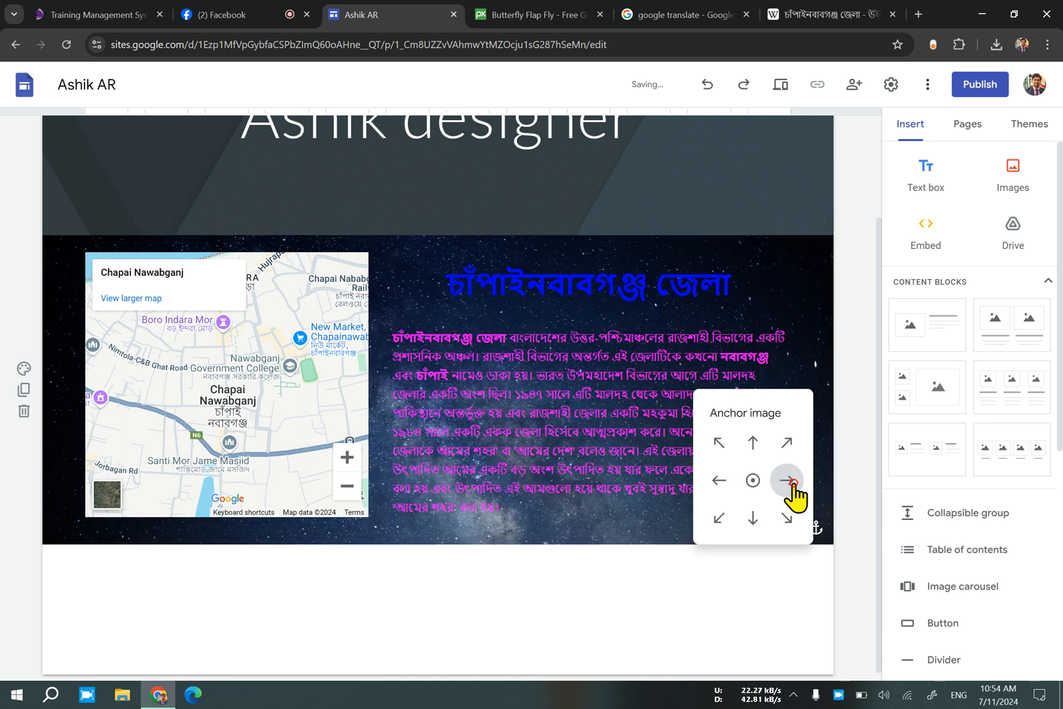
click(746, 517)
click(754, 442)
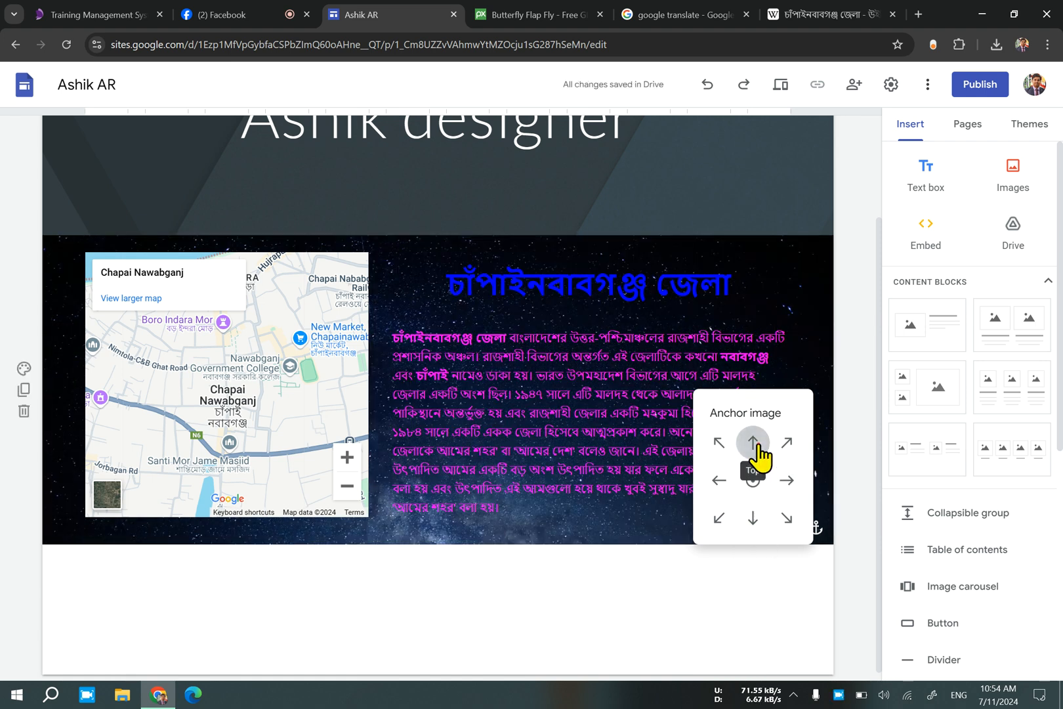
click(753, 481)
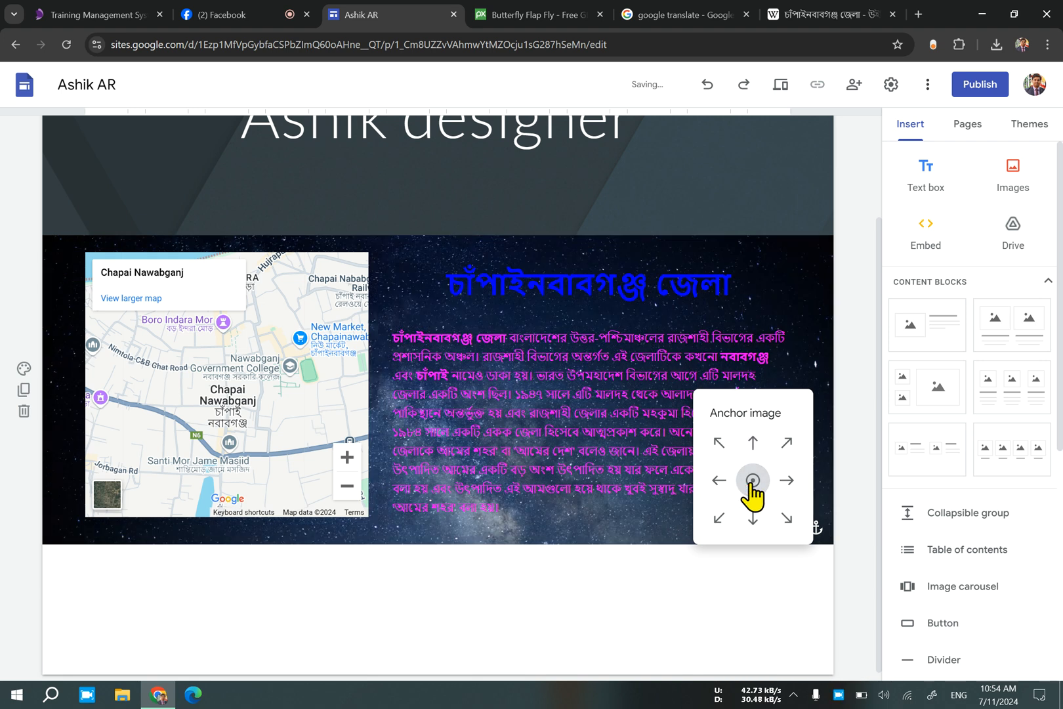
Compare the right, left and center anchors for the map section's background image, settling on the top anchor.
click(753, 442)
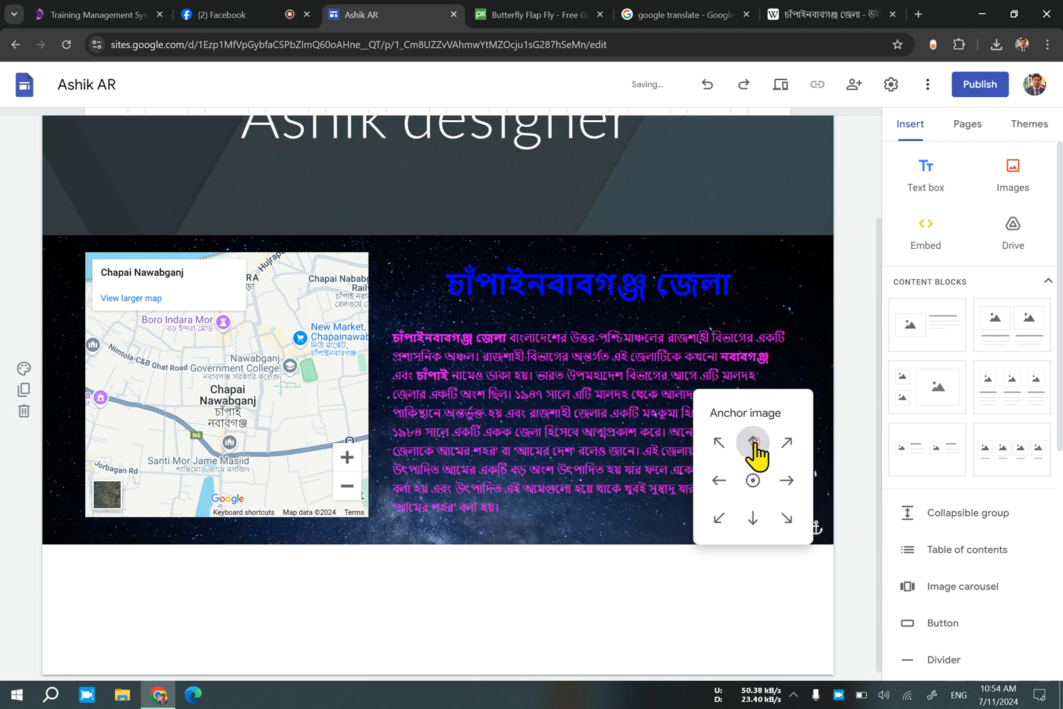
click(786, 480)
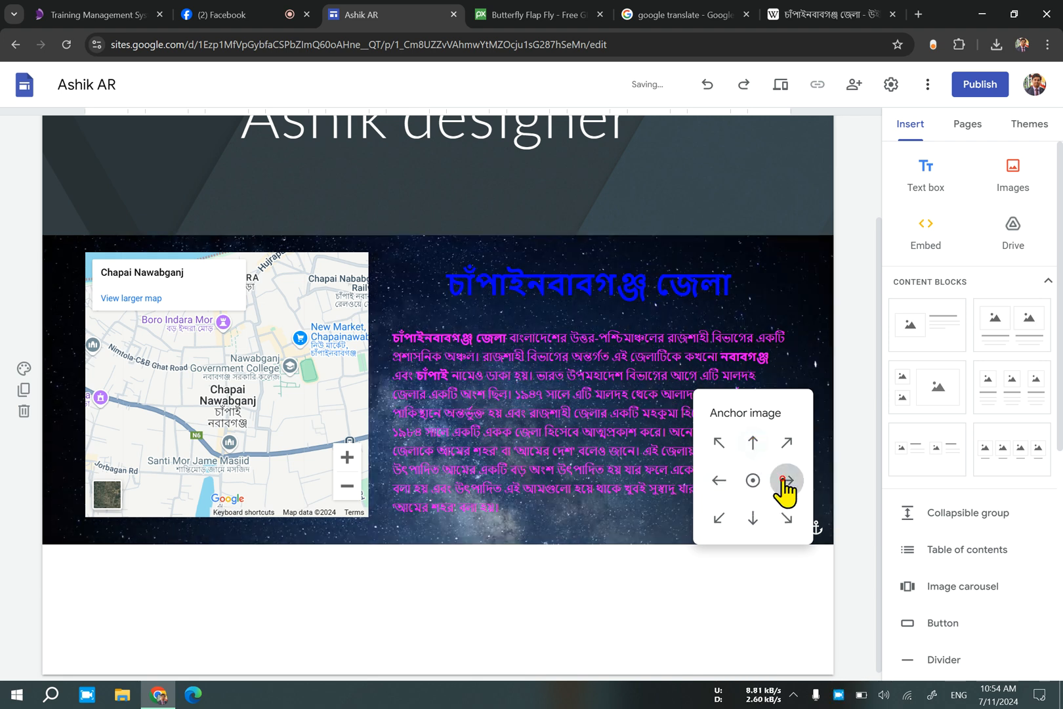
click(714, 477)
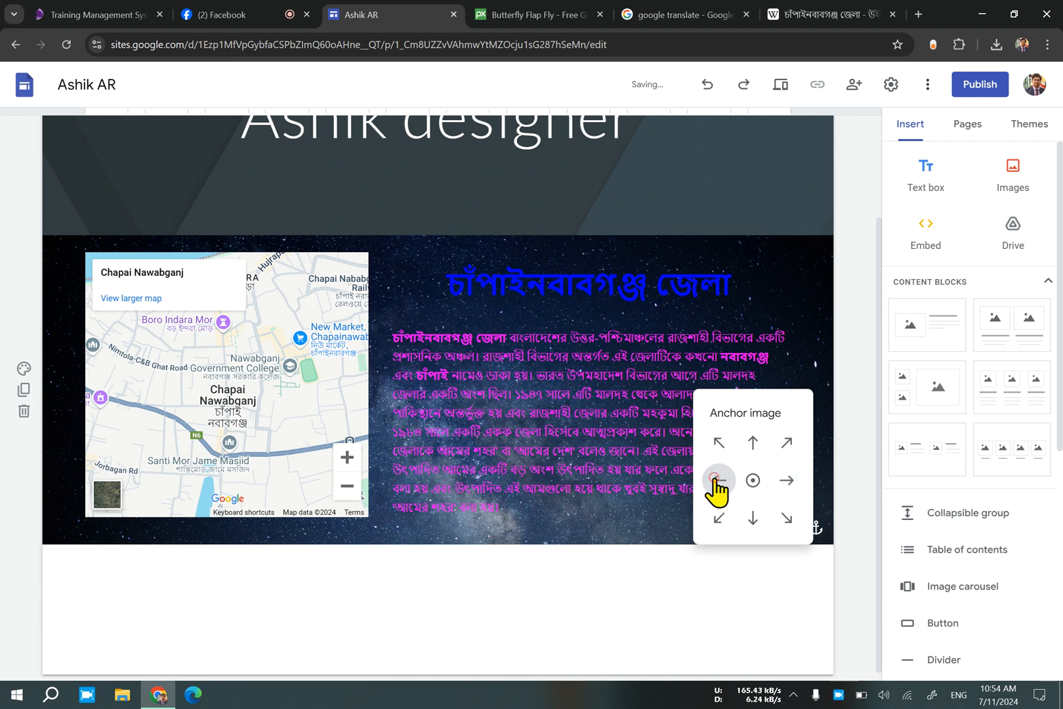
click(750, 479)
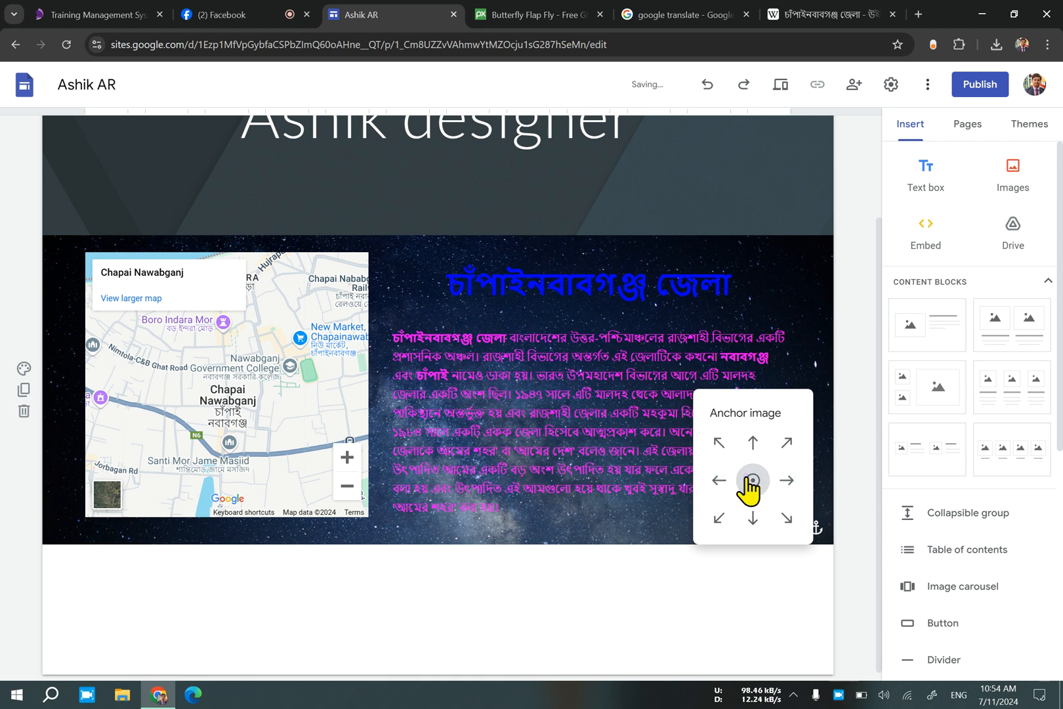
click(746, 446)
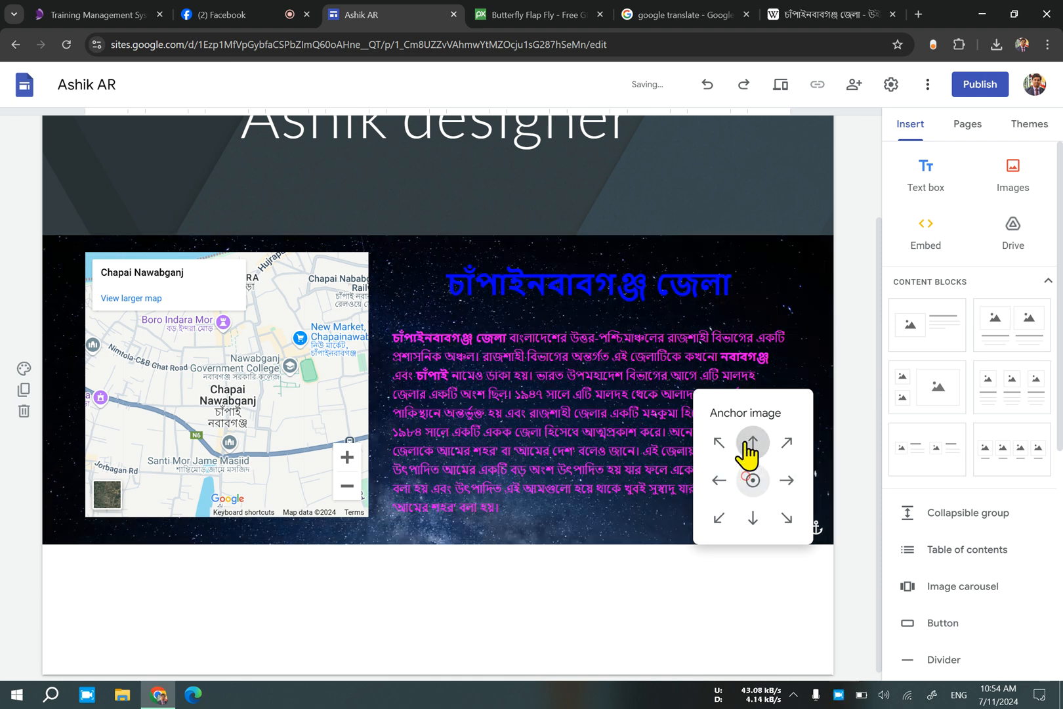
click(805, 580)
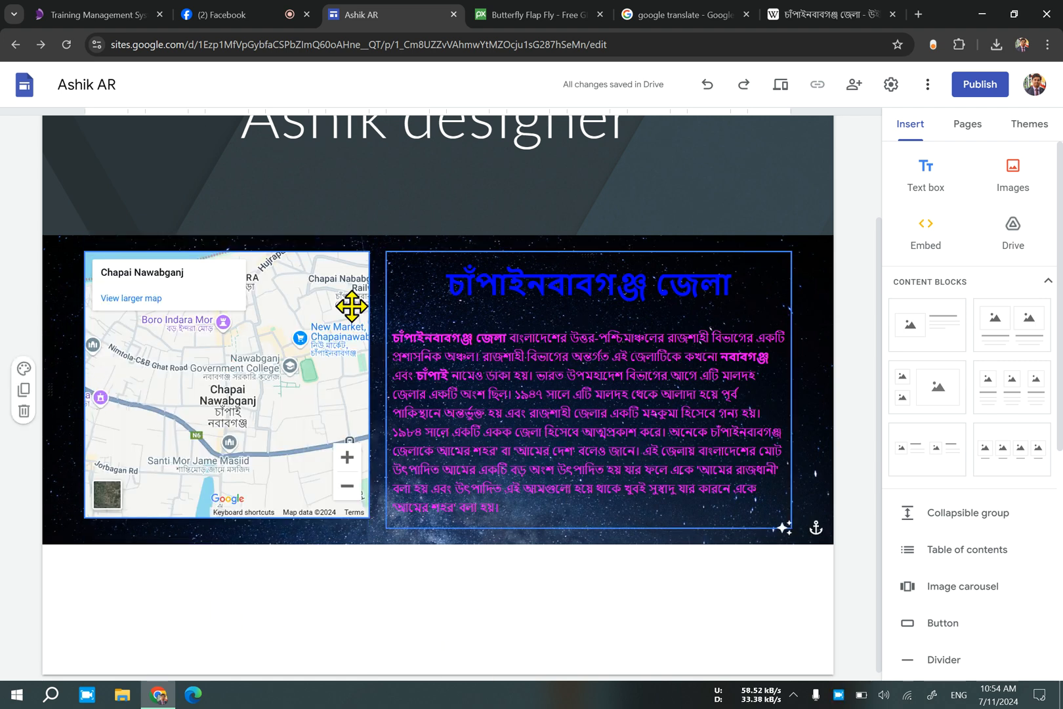
Upload the aquarium-3461_256 picture as the My Design page's header image and remove its readability adjustment.
scroll(487, 459, up, 2)
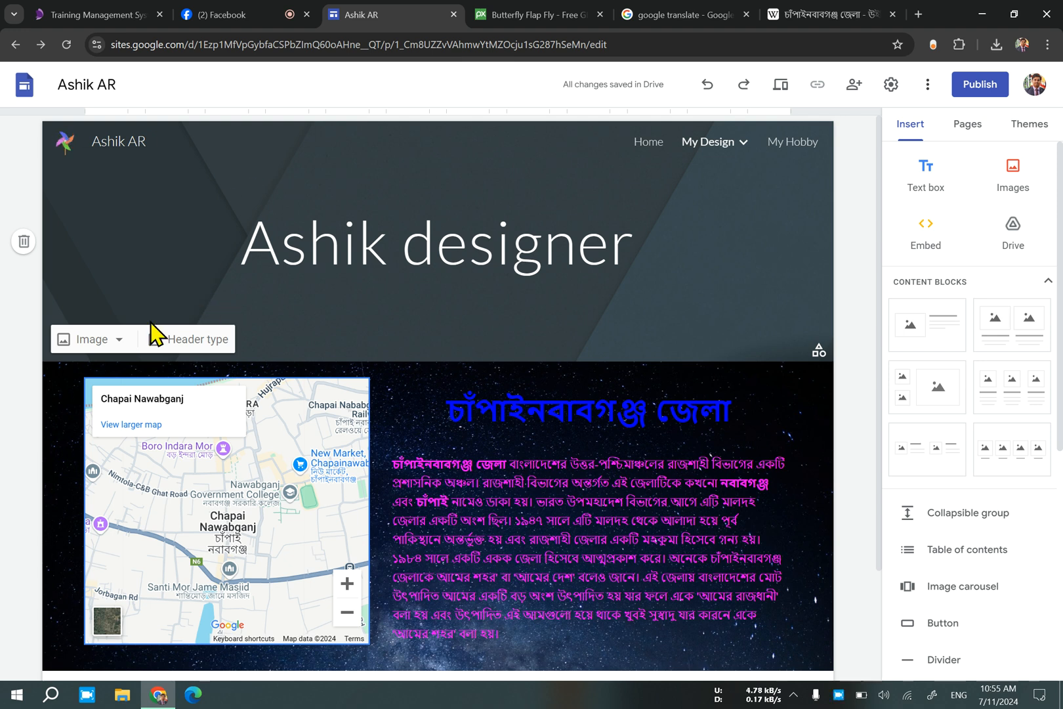
click(116, 339)
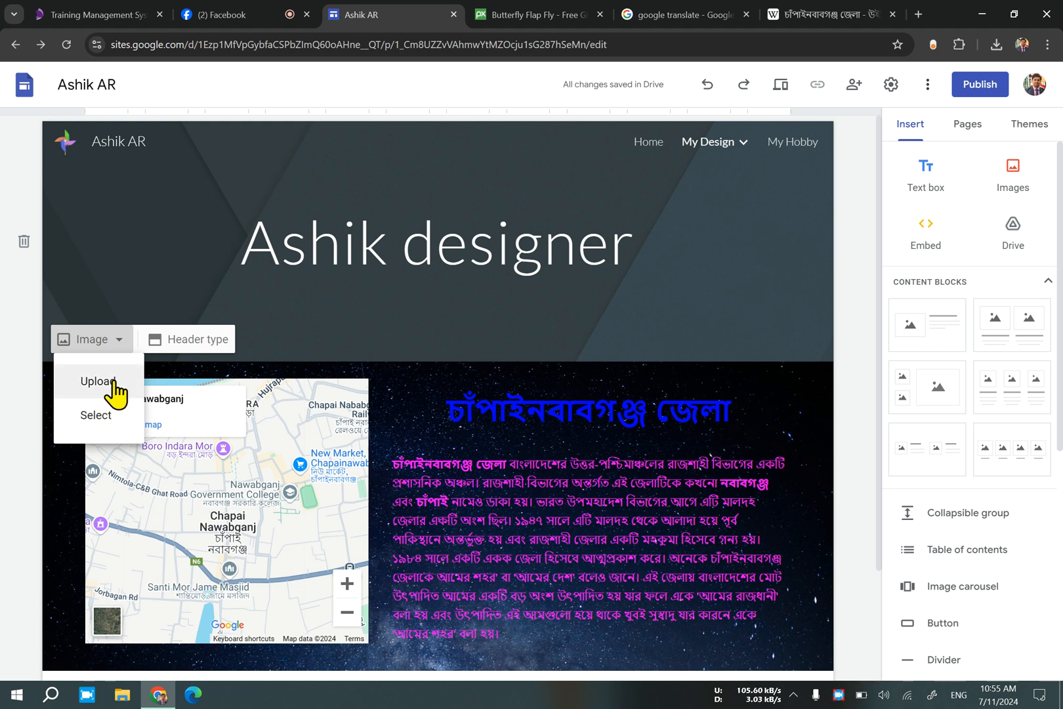
click(113, 383)
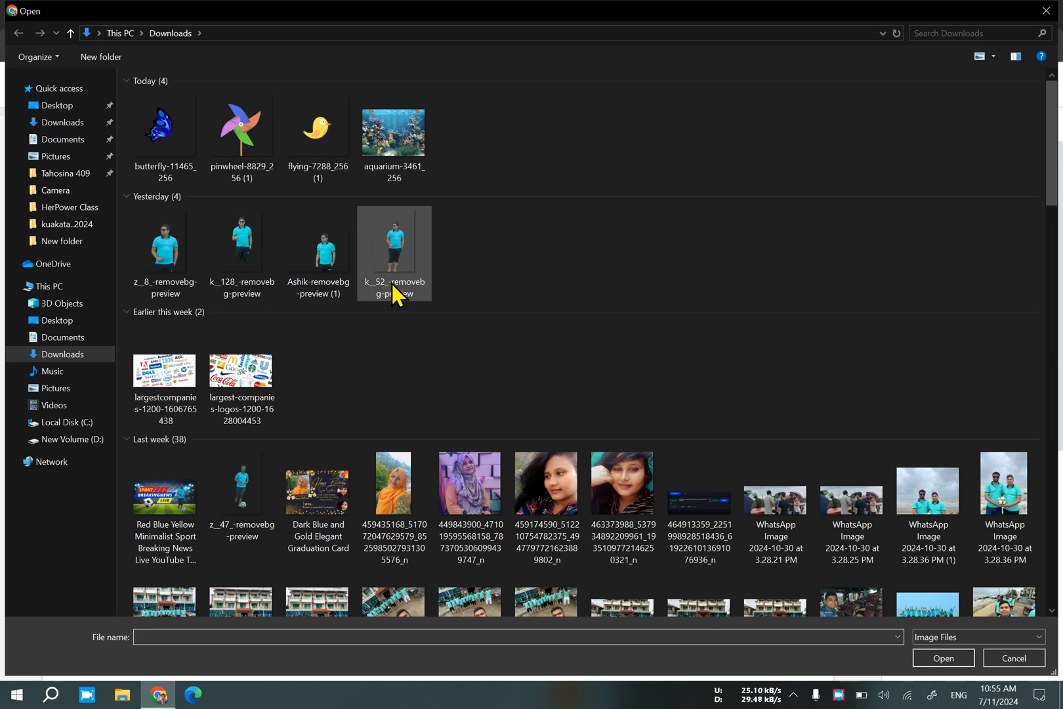
scroll(393, 308, down, 5)
scroll(387, 216, up, 5)
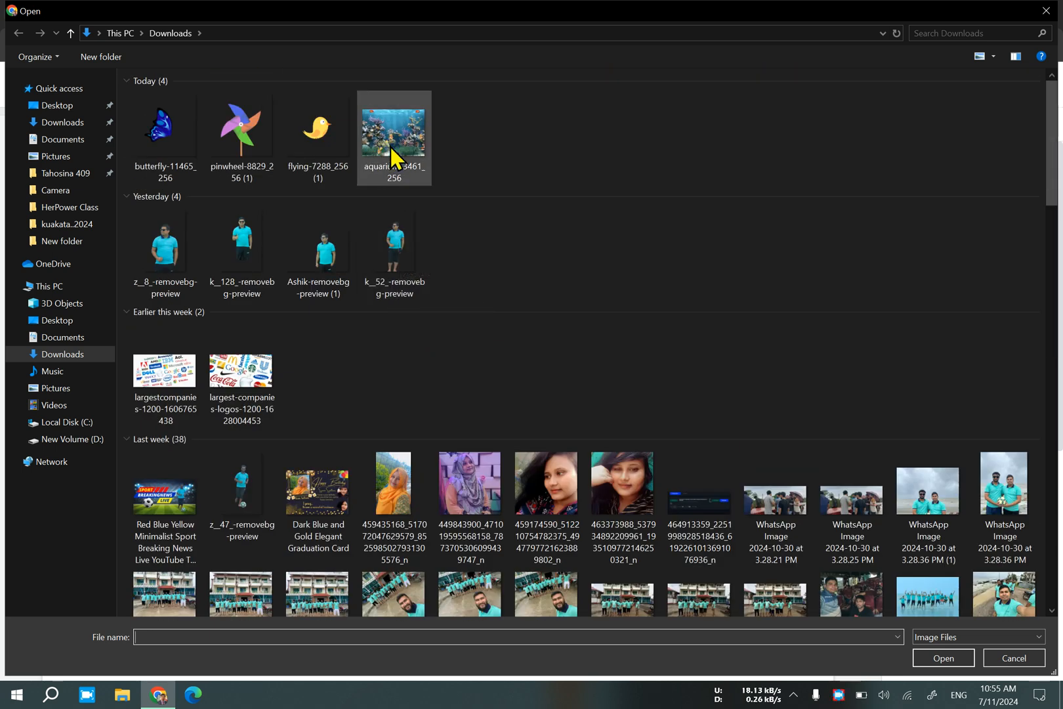
double_click(391, 150)
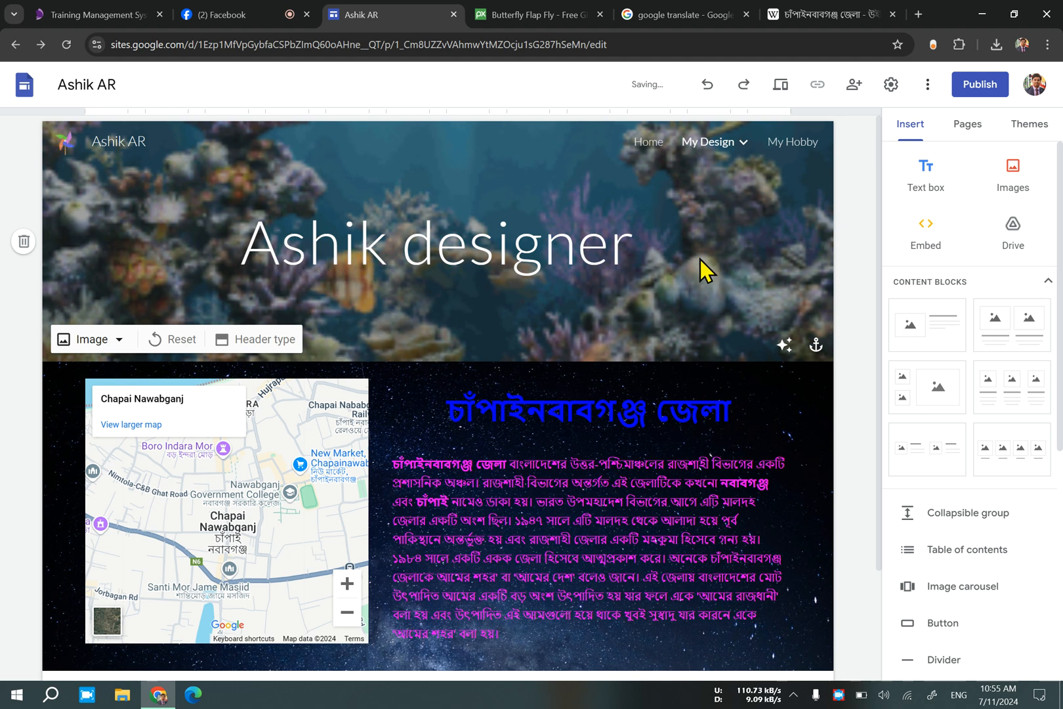
click(786, 347)
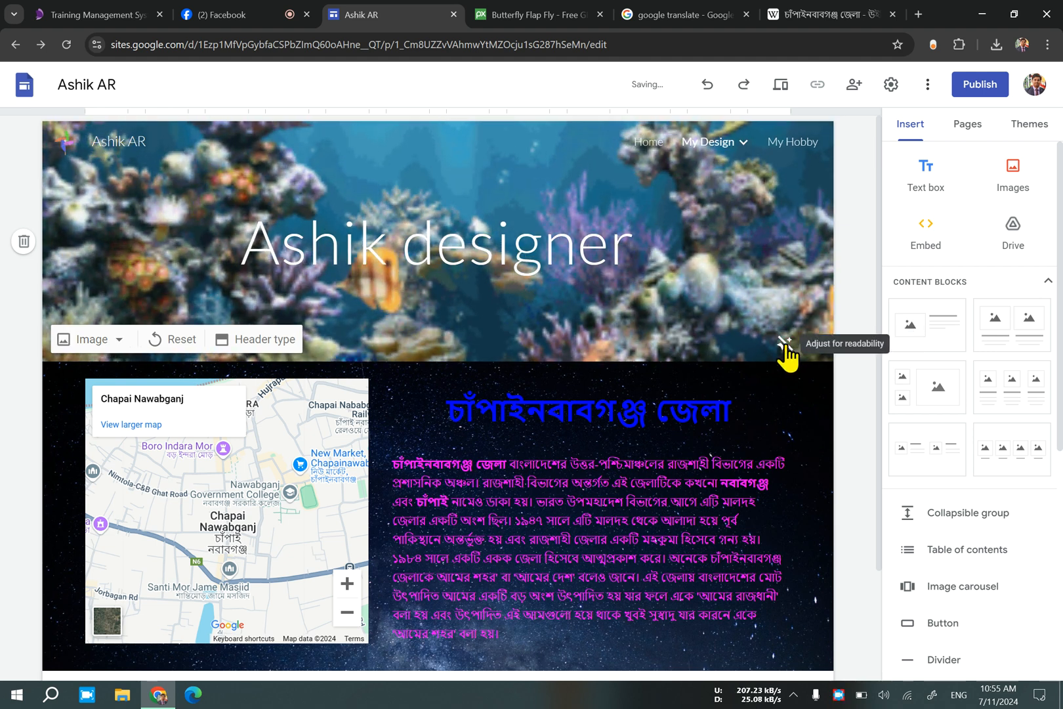
click(547, 265)
drag(636, 249, 269, 249)
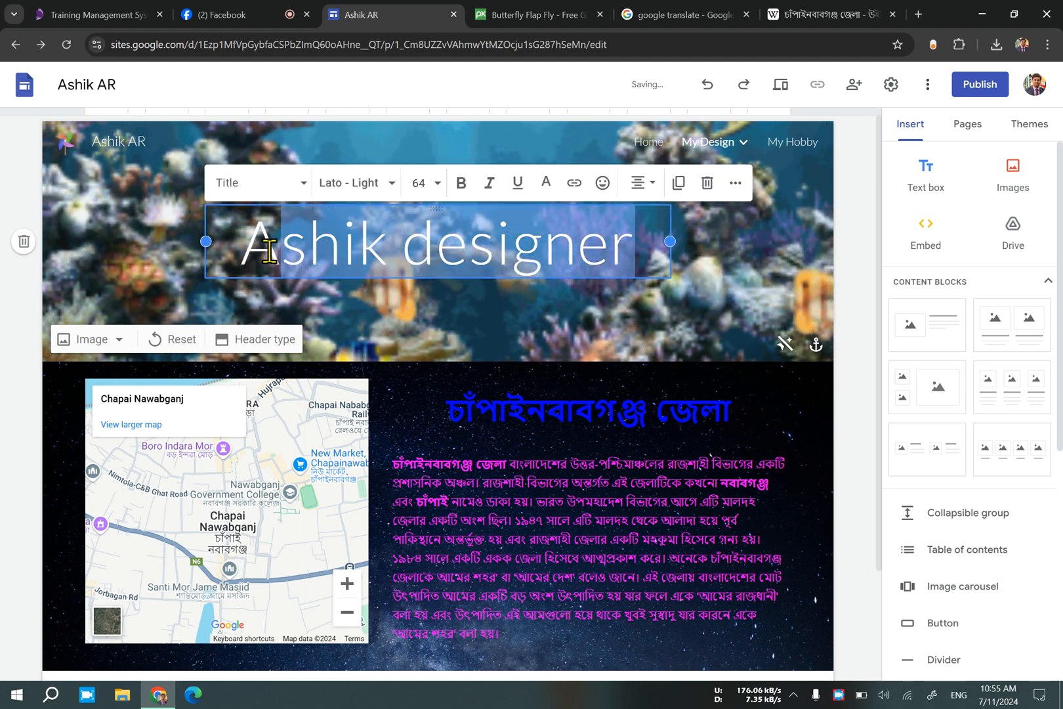
click(602, 338)
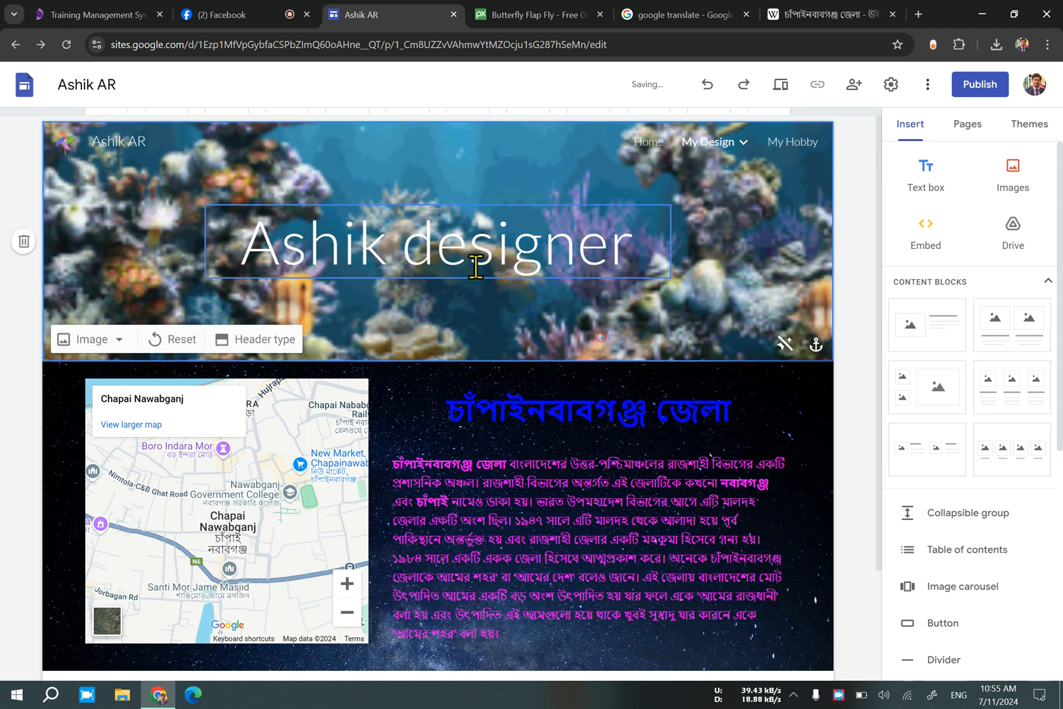
Switch the editor from the My Design page to the Home page and select its header.
click(652, 142)
click(722, 144)
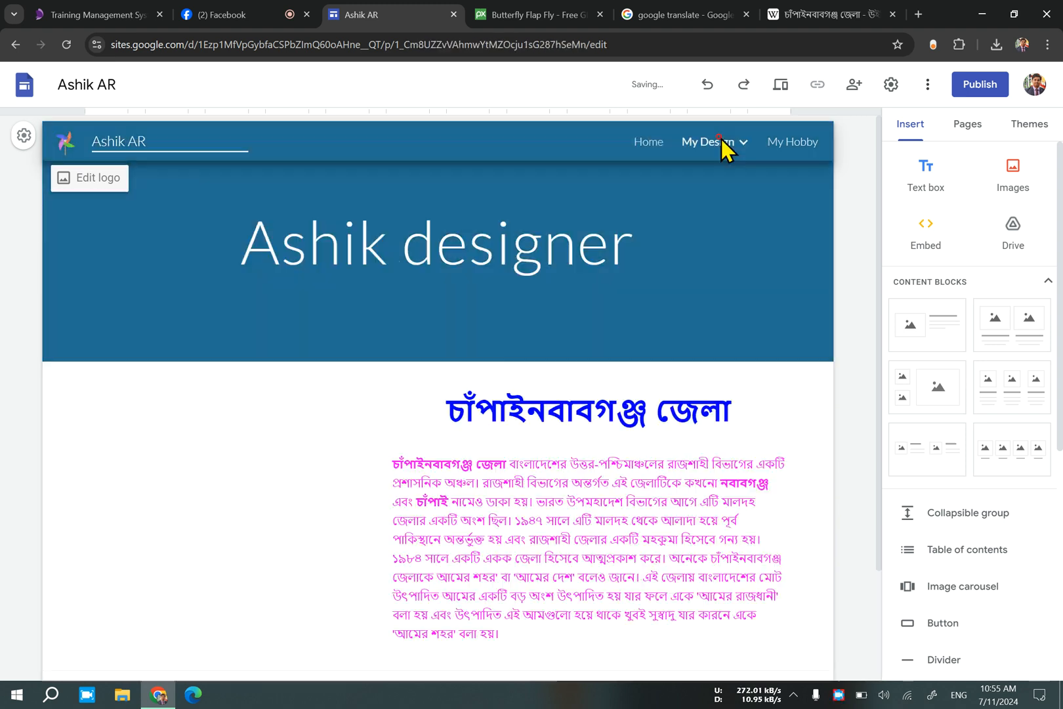
mouse_move(746, 143)
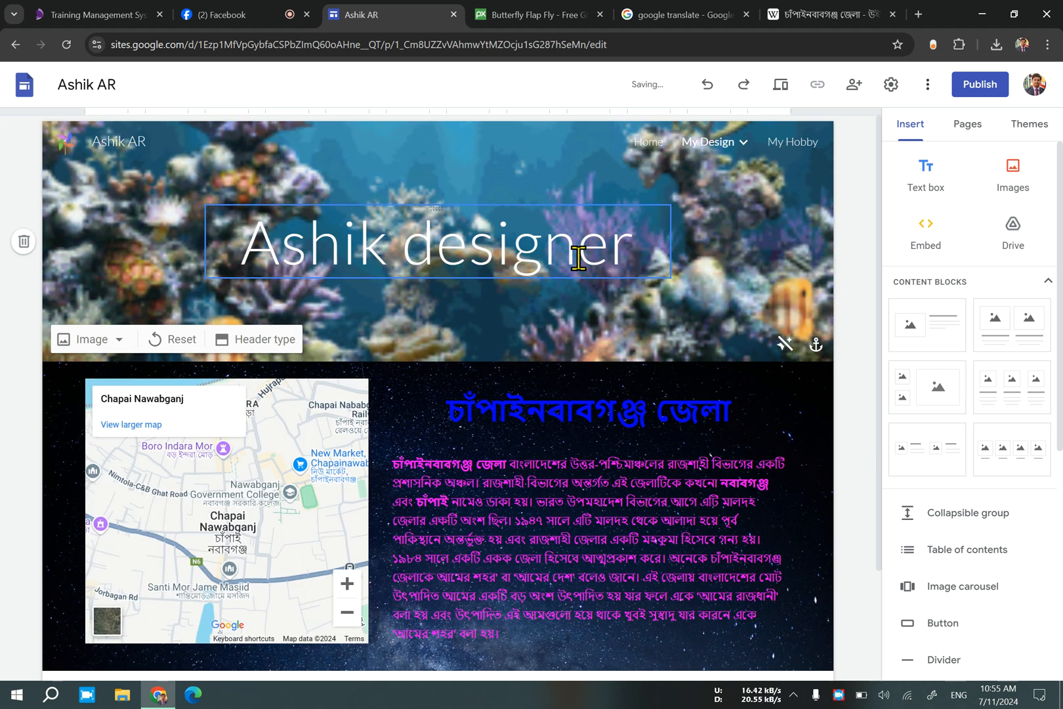
click(649, 143)
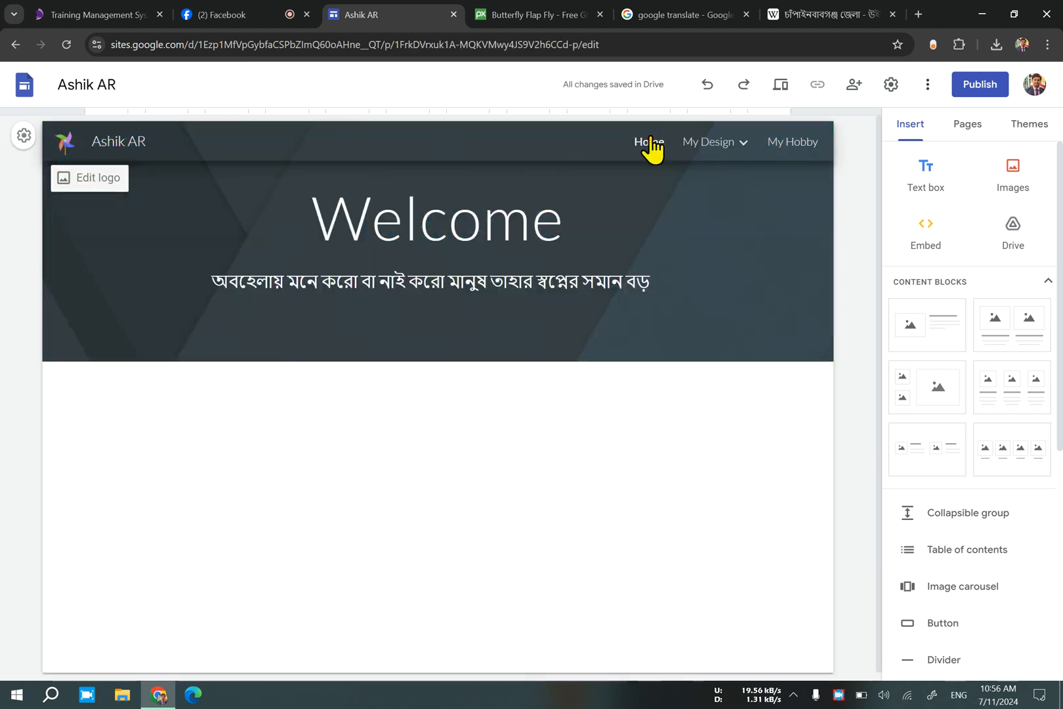
mouse_move(685, 154)
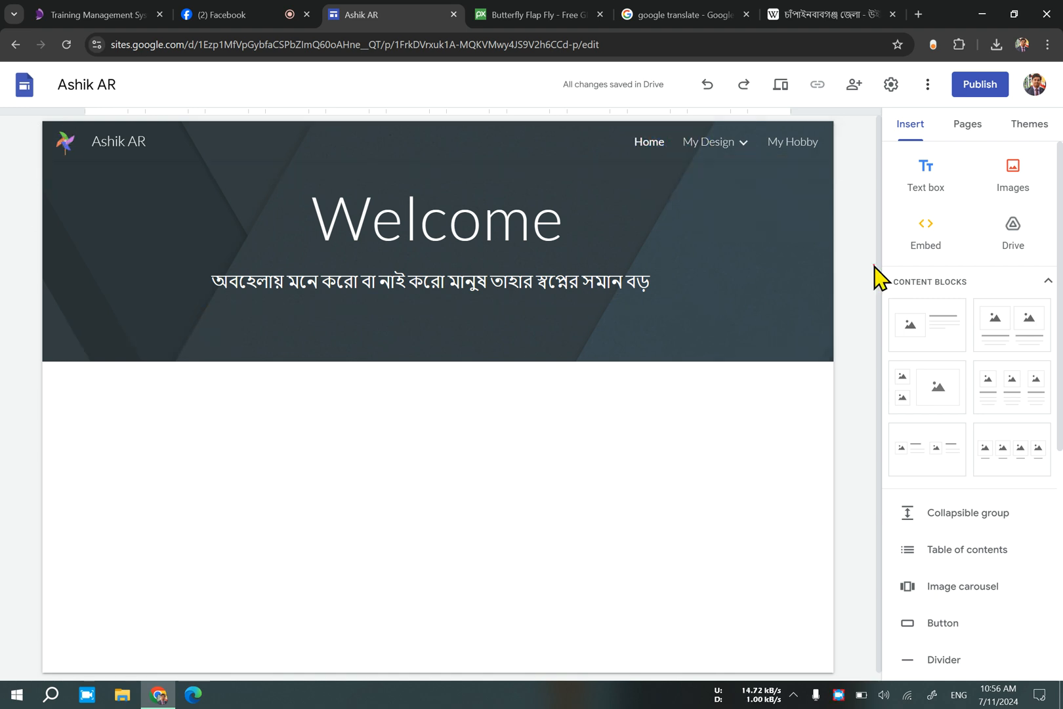
click(766, 277)
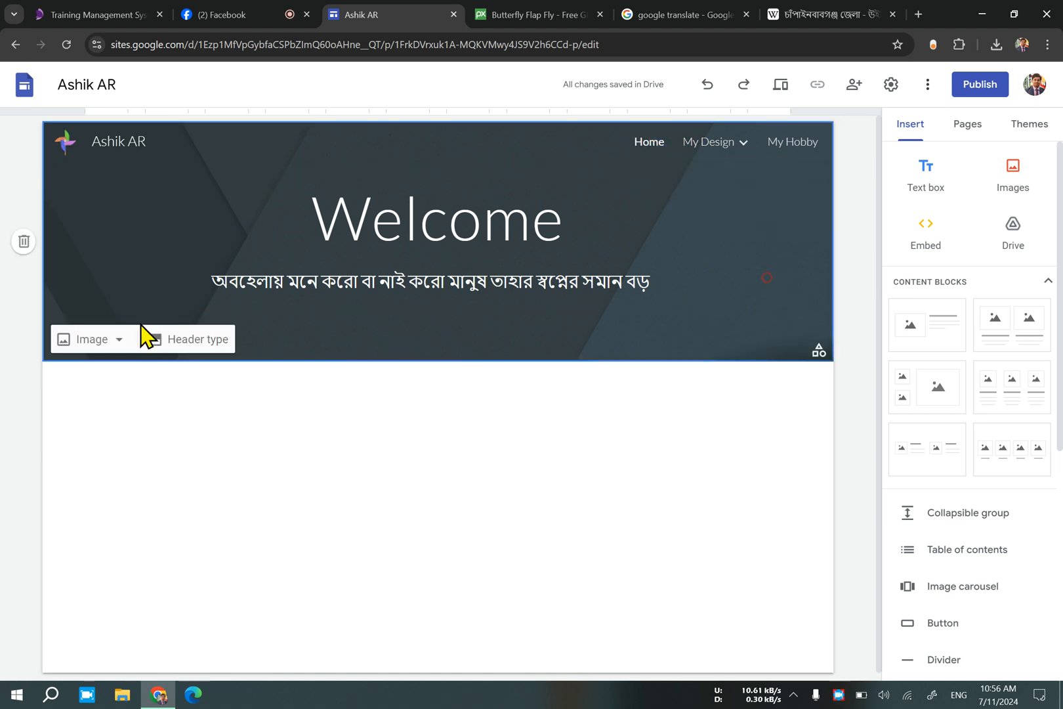
Upload the pinwheel-8829_256 (1) picture as the Home page's header image.
click(87, 340)
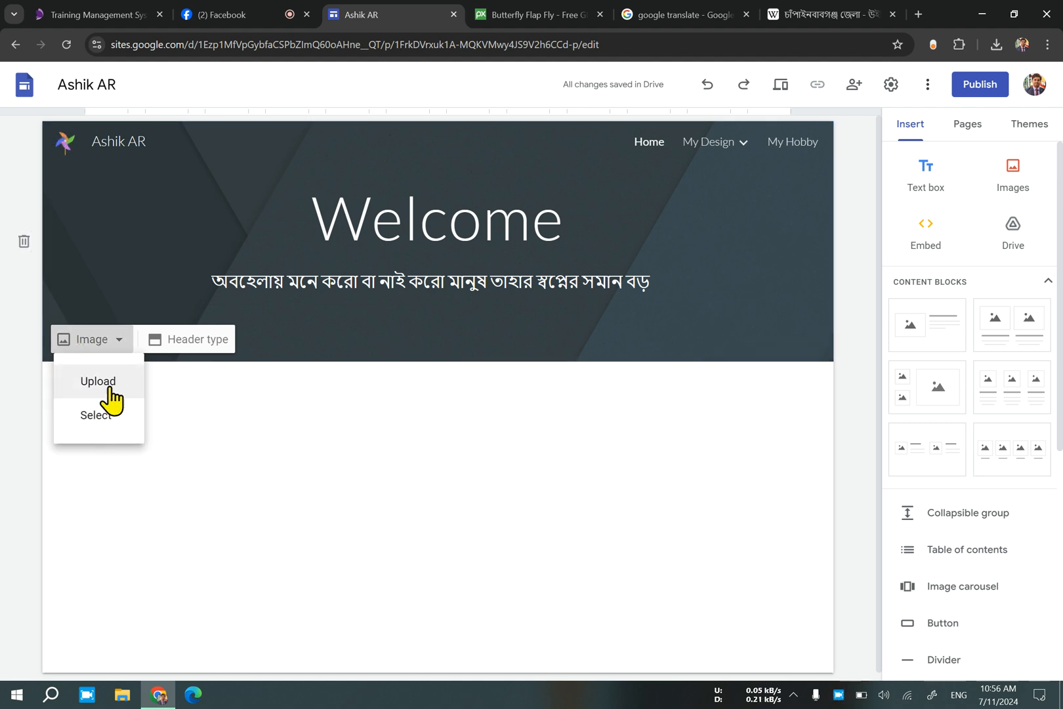
click(107, 382)
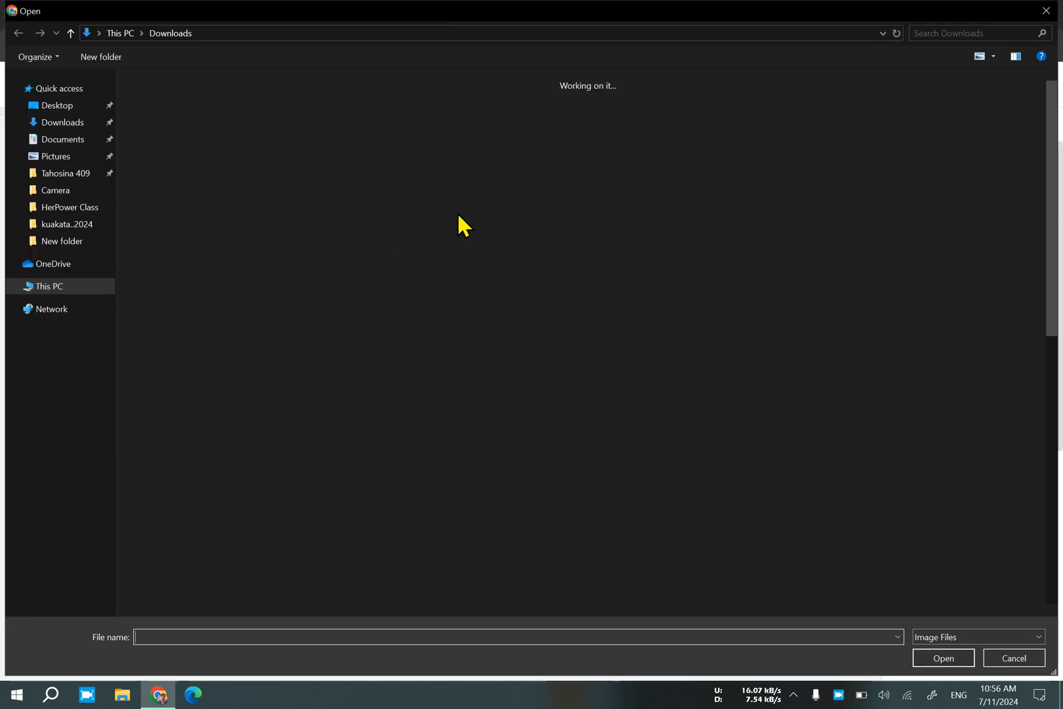
double_click(251, 134)
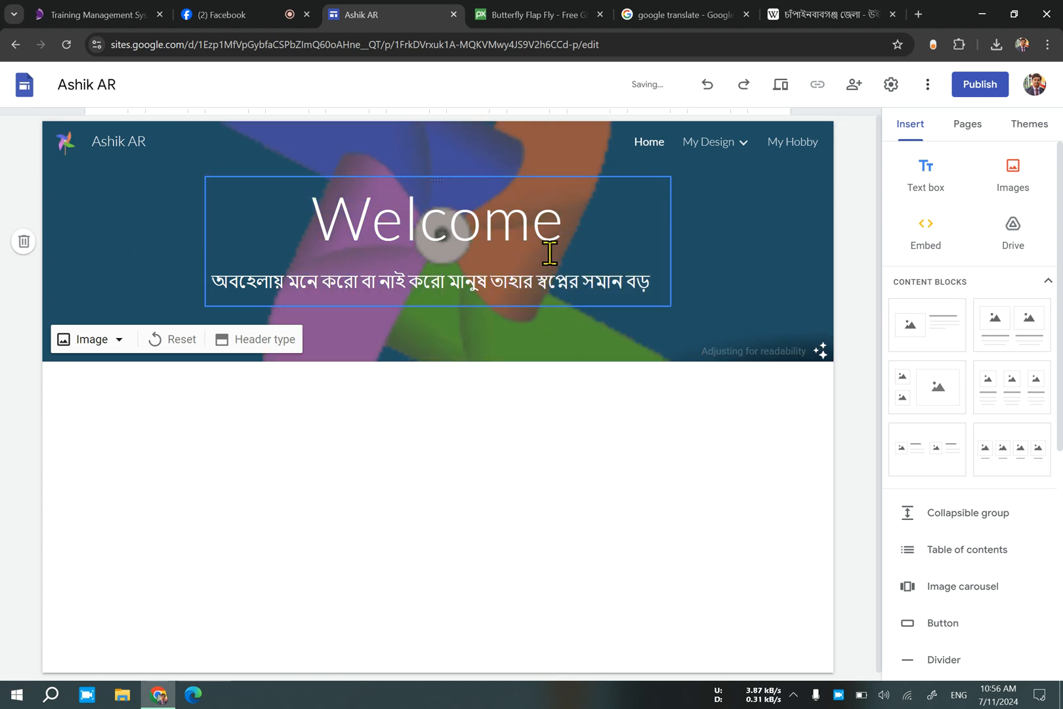
Replace the Home page's header image with the uploaded aquarium-3461_256 picture.
click(119, 341)
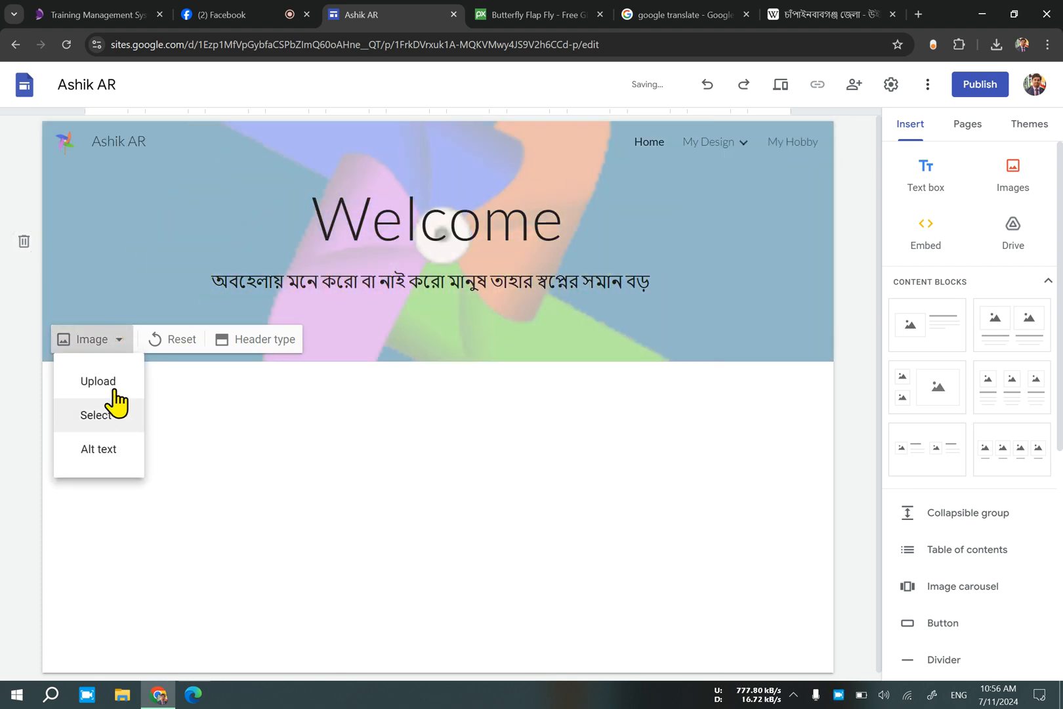
click(111, 380)
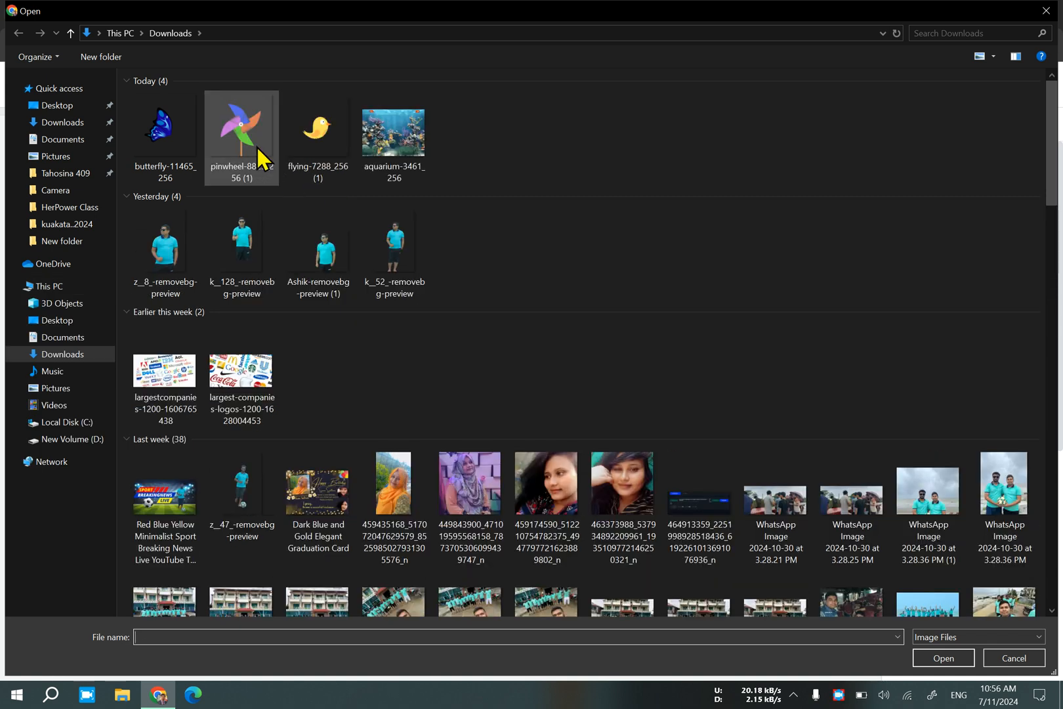
double_click(401, 137)
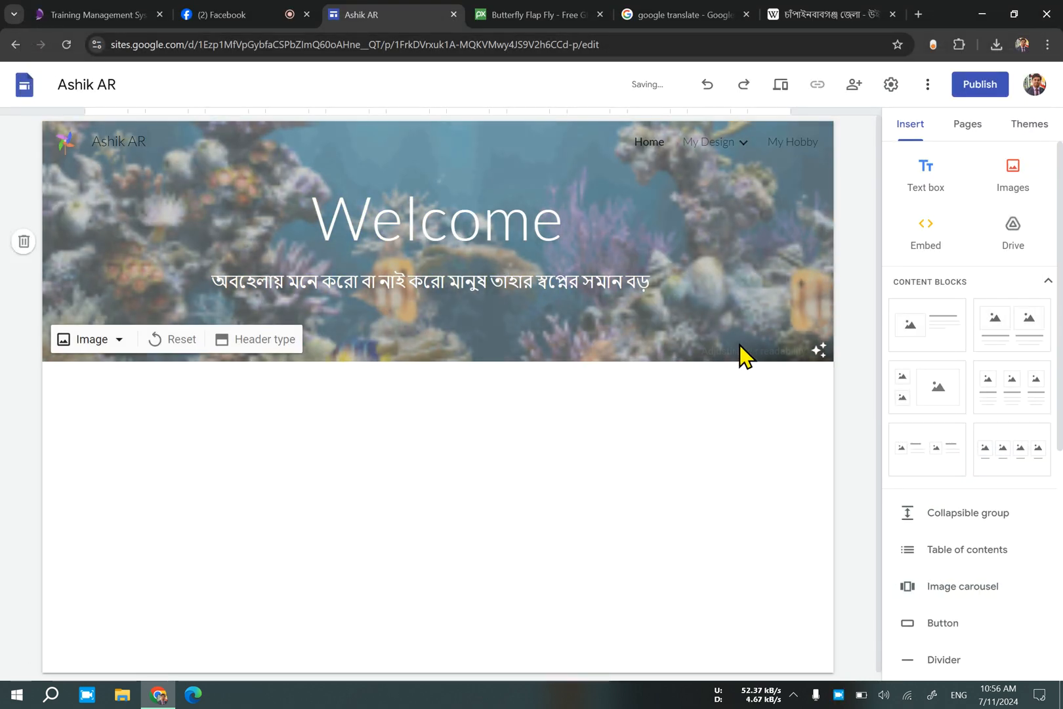
Remove the readability adjustment from the Home page's header image and compare it with the My Design page's header.
click(783, 347)
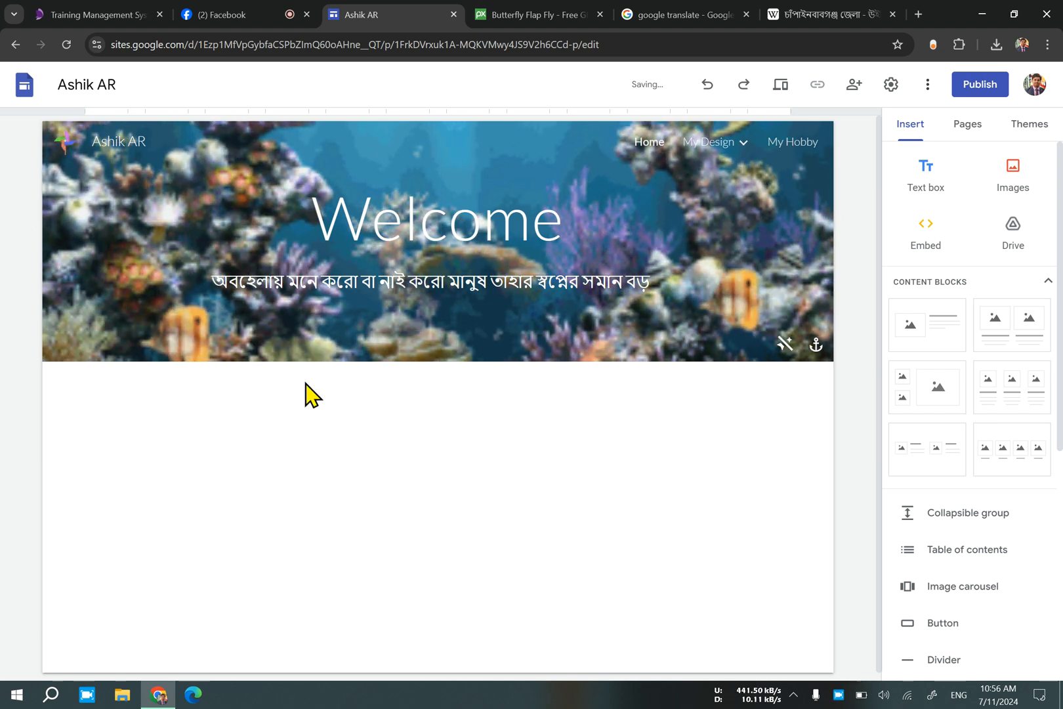
click(721, 142)
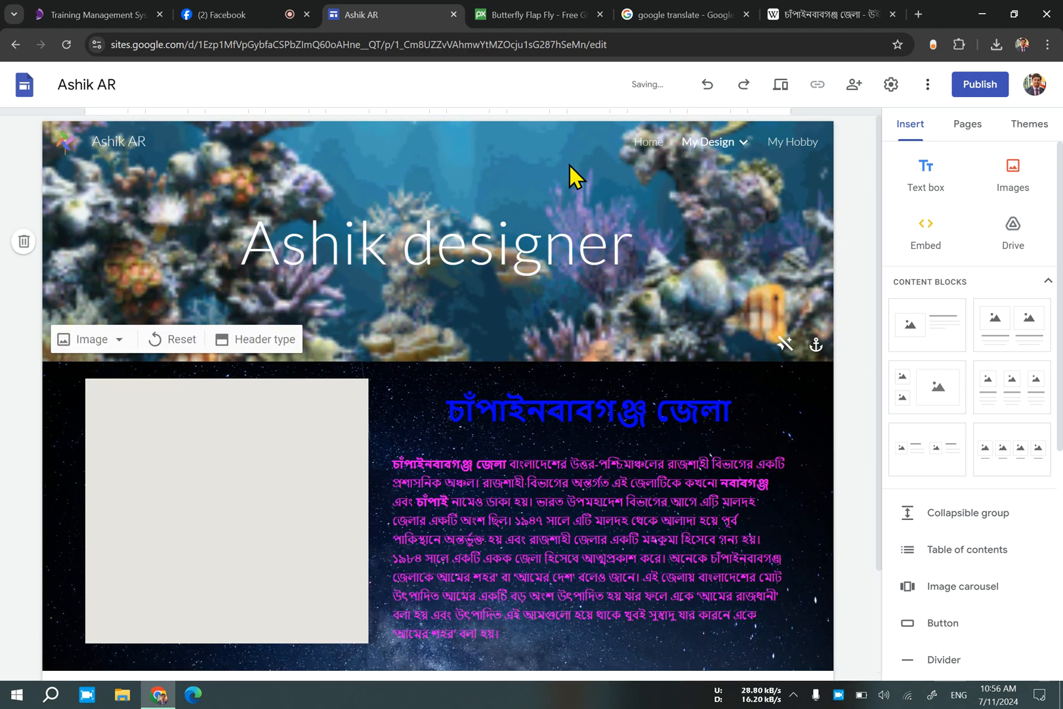
click(647, 143)
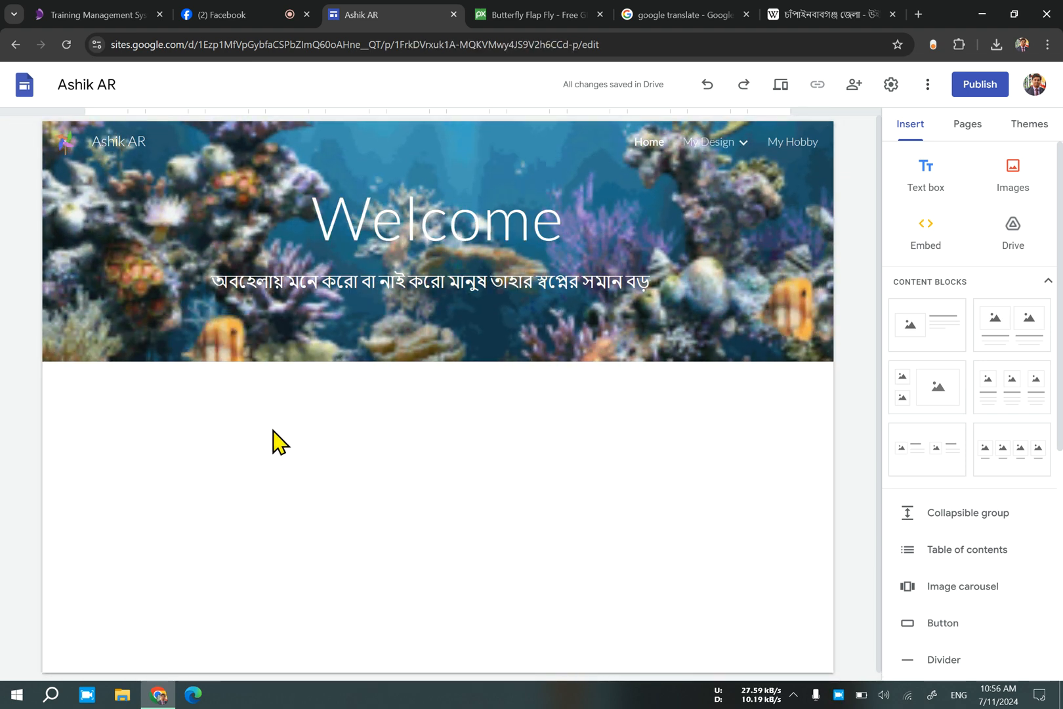
click(246, 458)
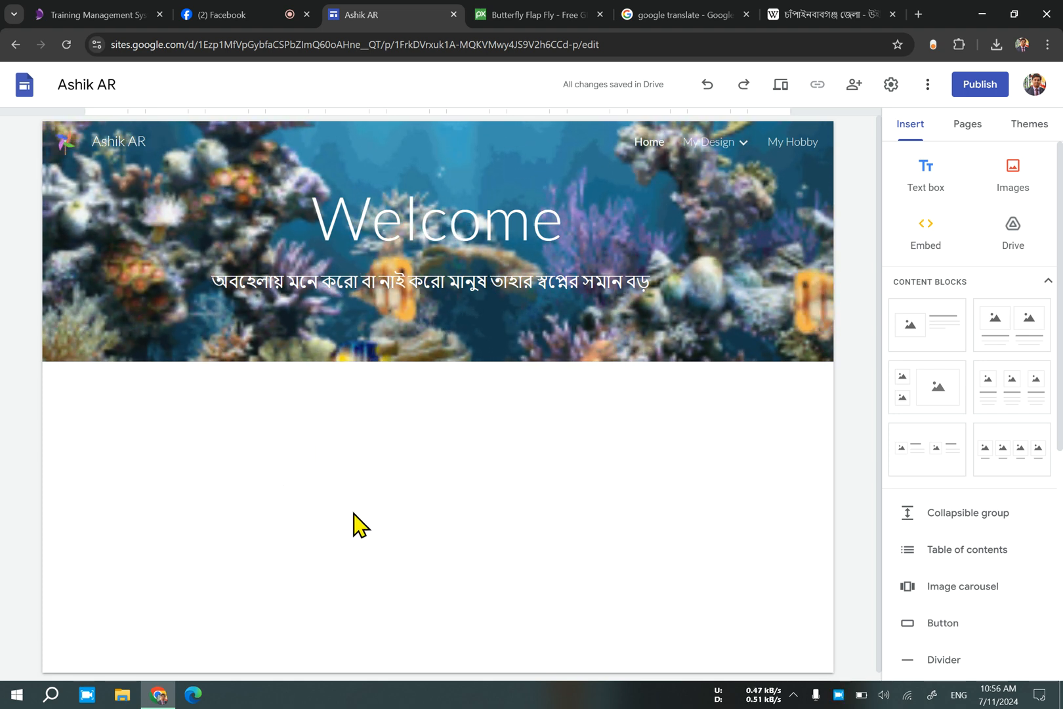
double_click(254, 459)
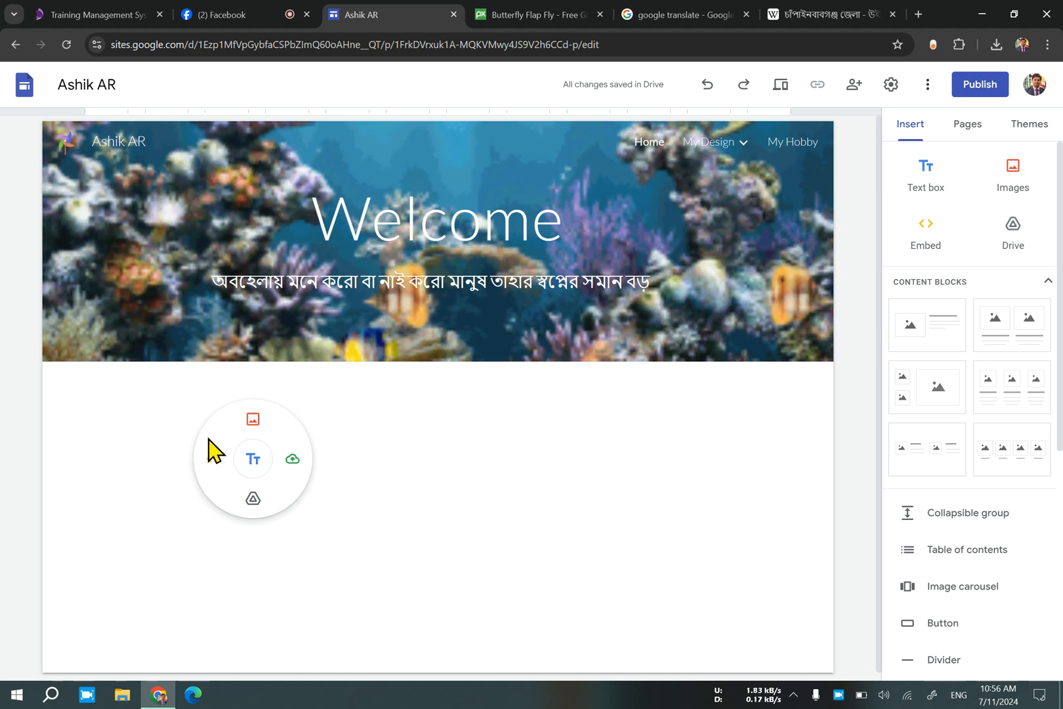
click(388, 492)
double_click(142, 452)
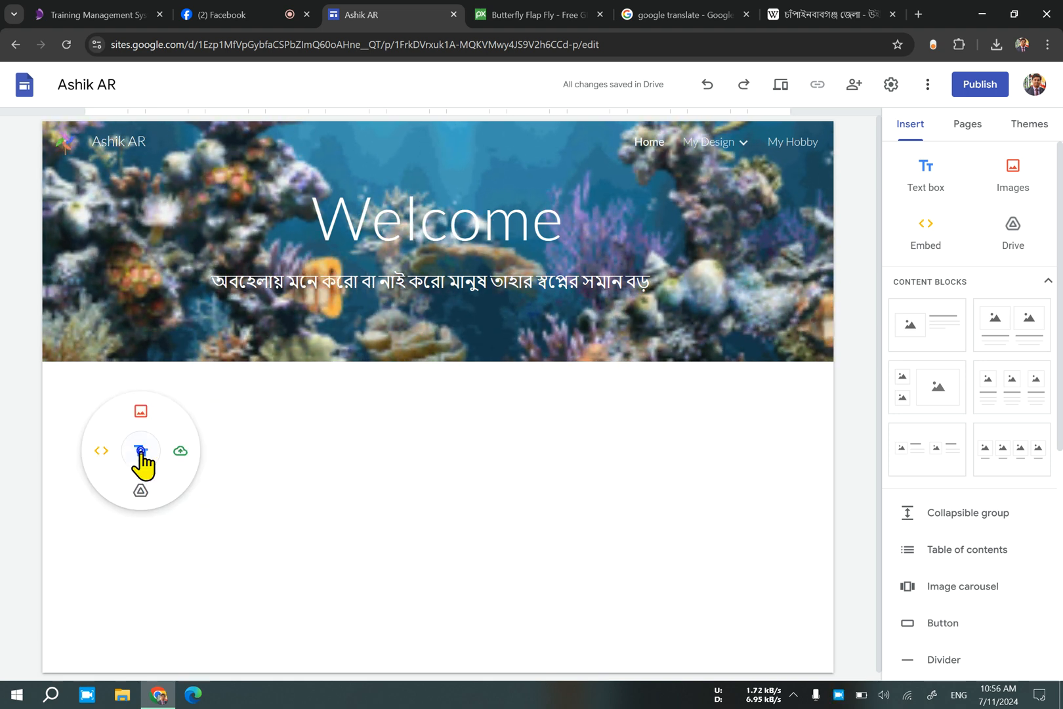
click(431, 493)
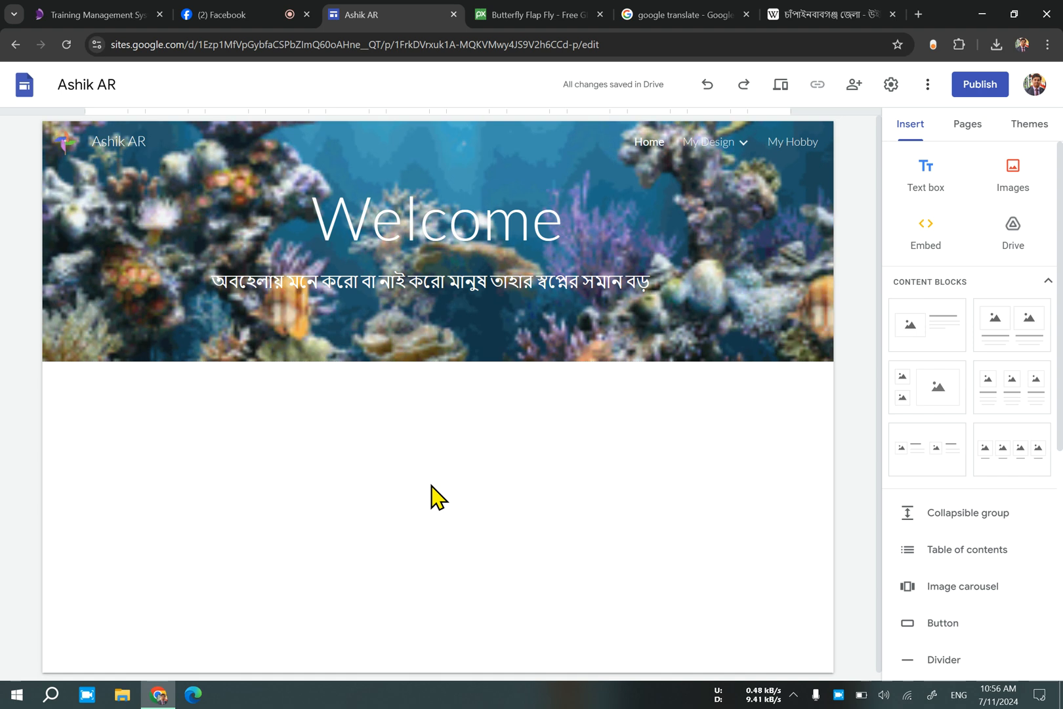
Insert a text box below the Home page's header and narrow it to the right end of its section.
double_click(204, 484)
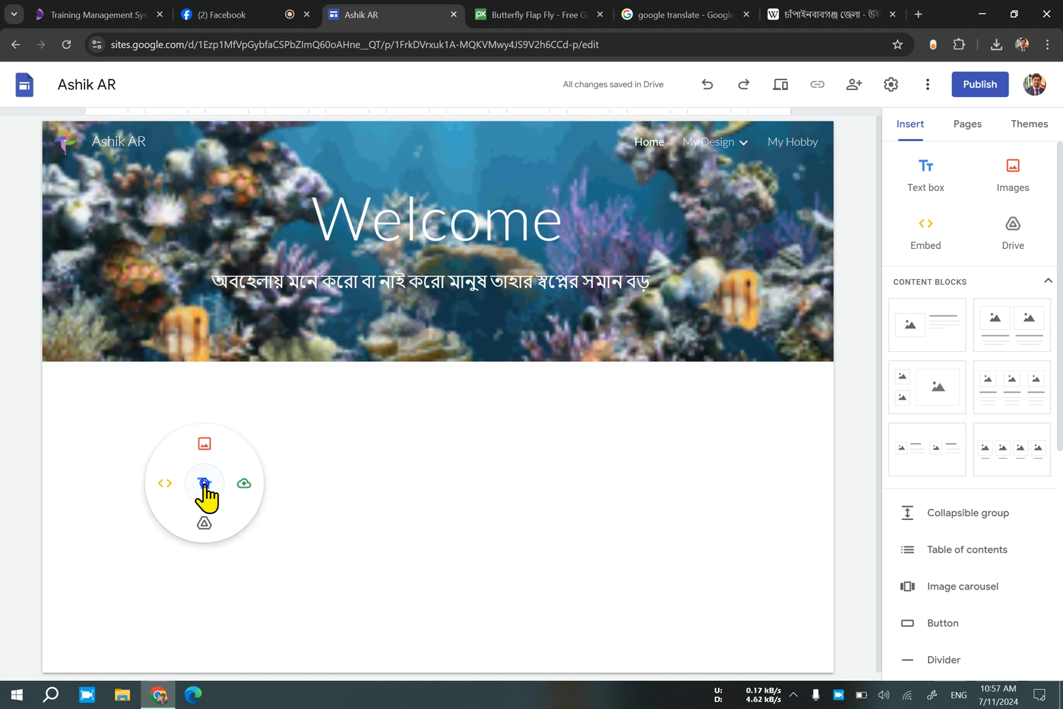
click(204, 484)
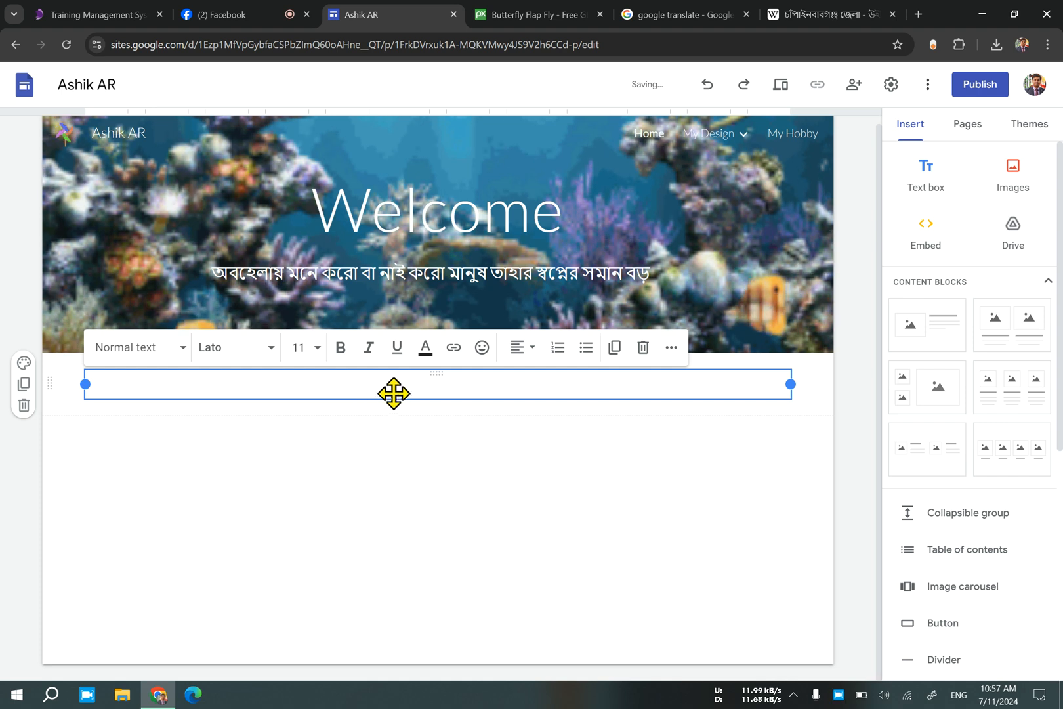
drag(790, 384, 863, 413)
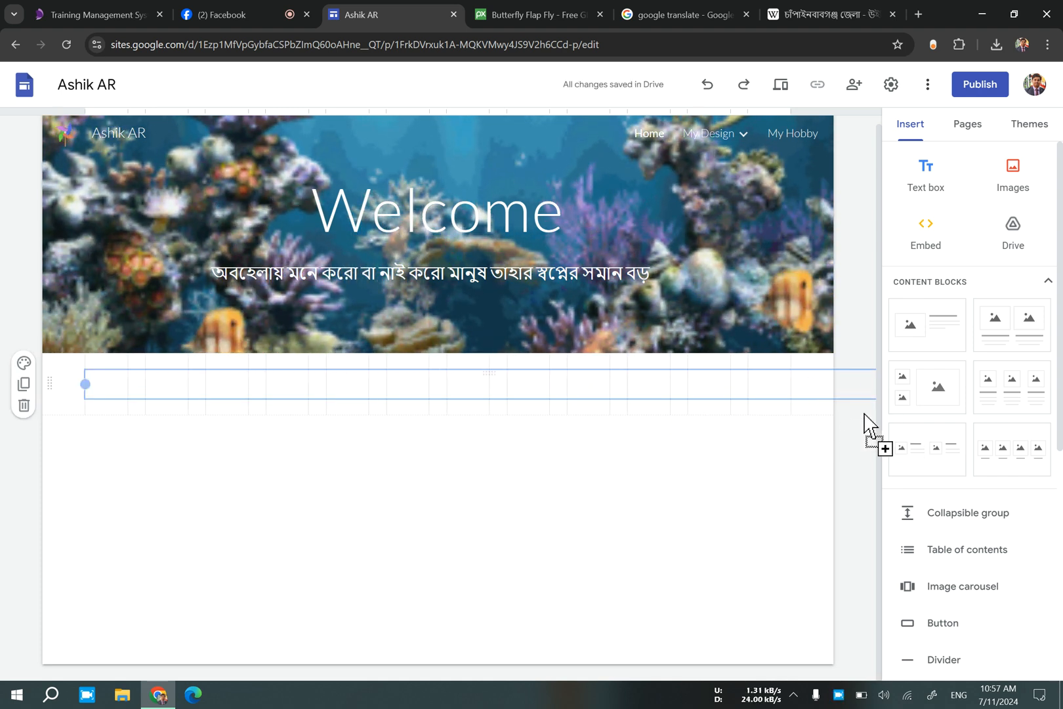
drag(788, 409, 789, 410)
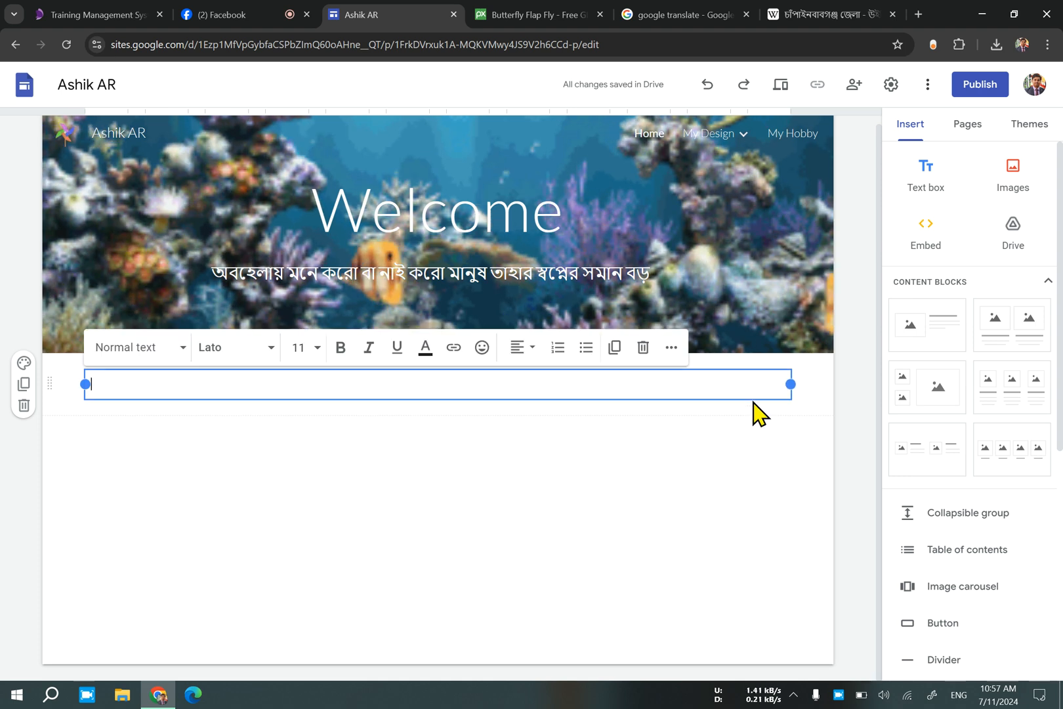
drag(84, 381, 671, 438)
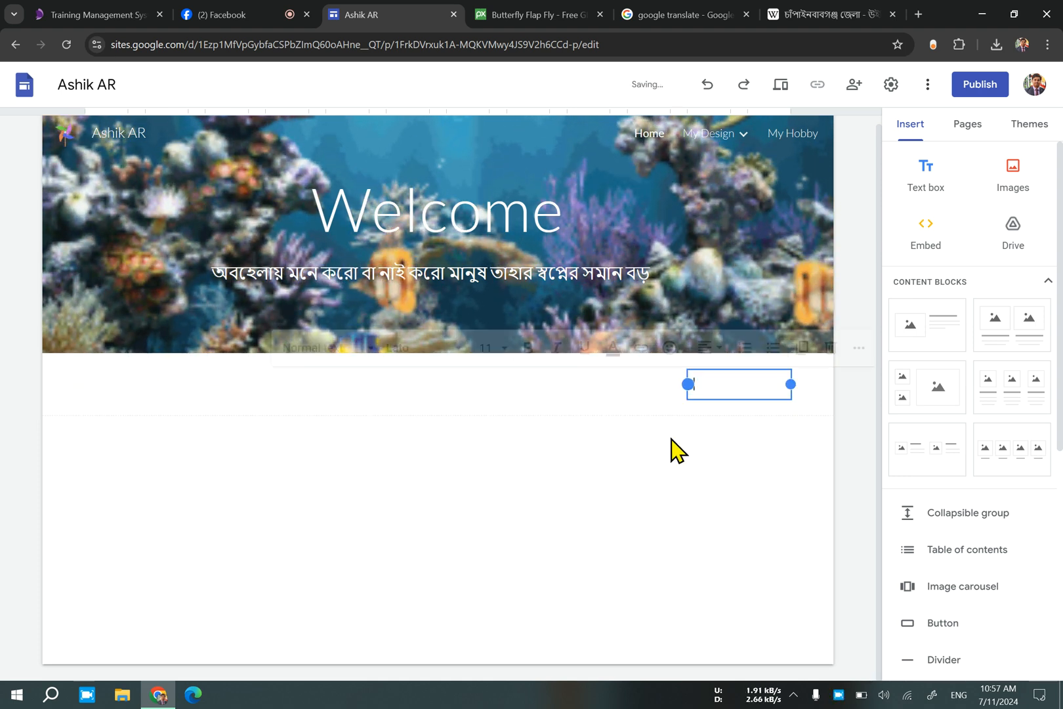
click(687, 381)
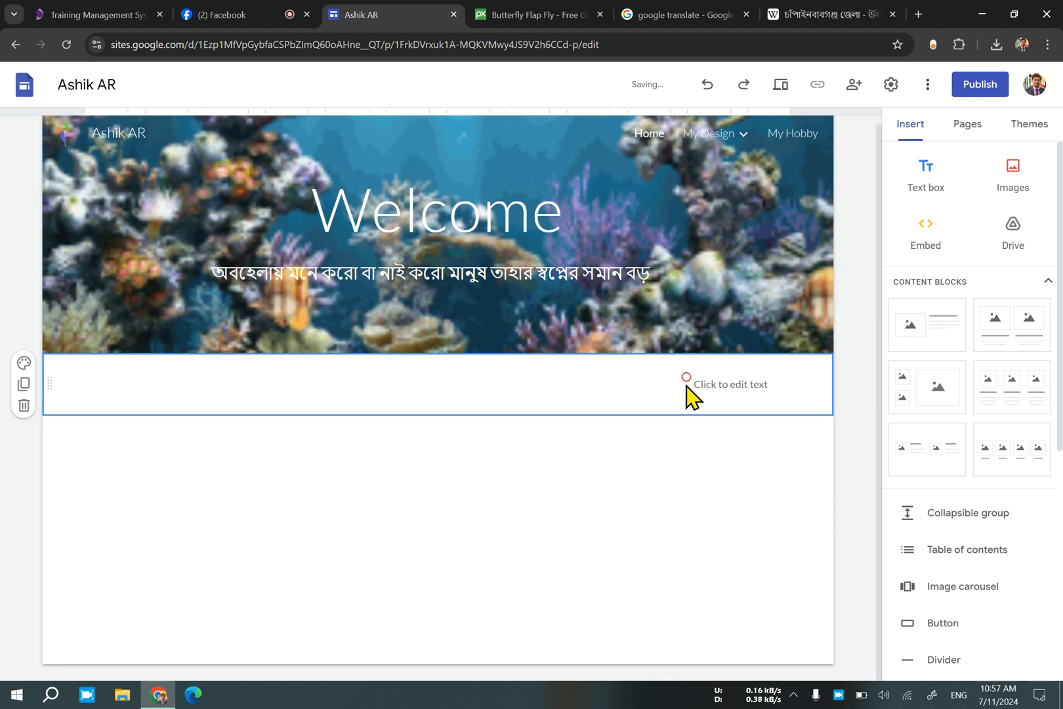
click(692, 390)
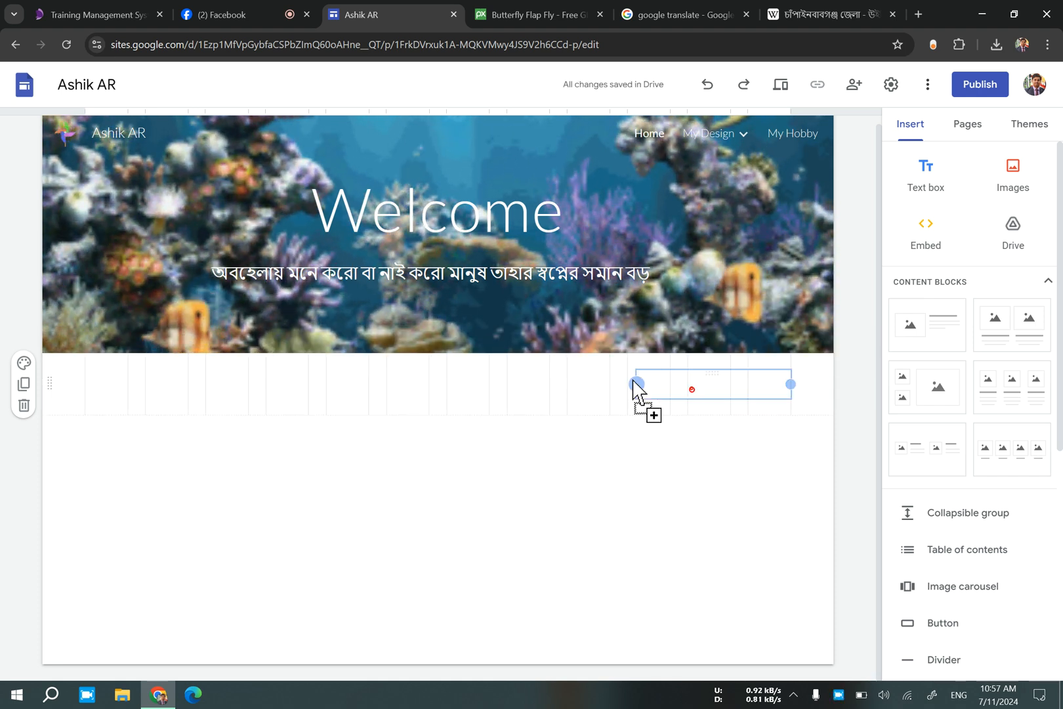
click(689, 384)
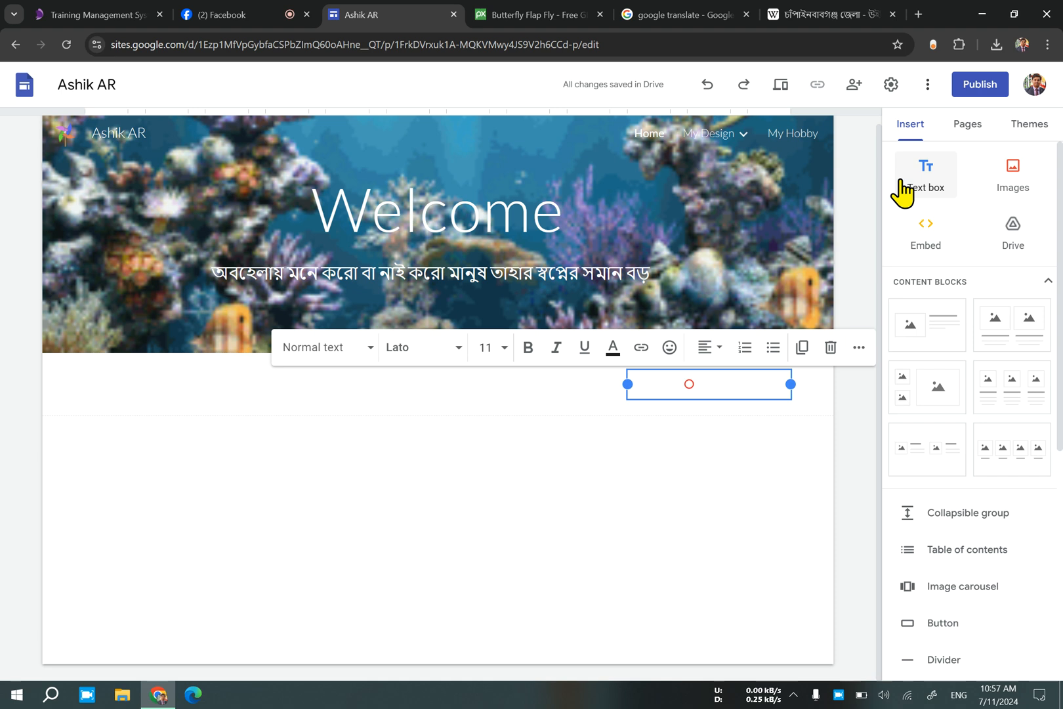
Upload the z__8_-removebg-preview picture to the Home page and move it to the right side beneath the text box.
click(1007, 192)
click(1011, 223)
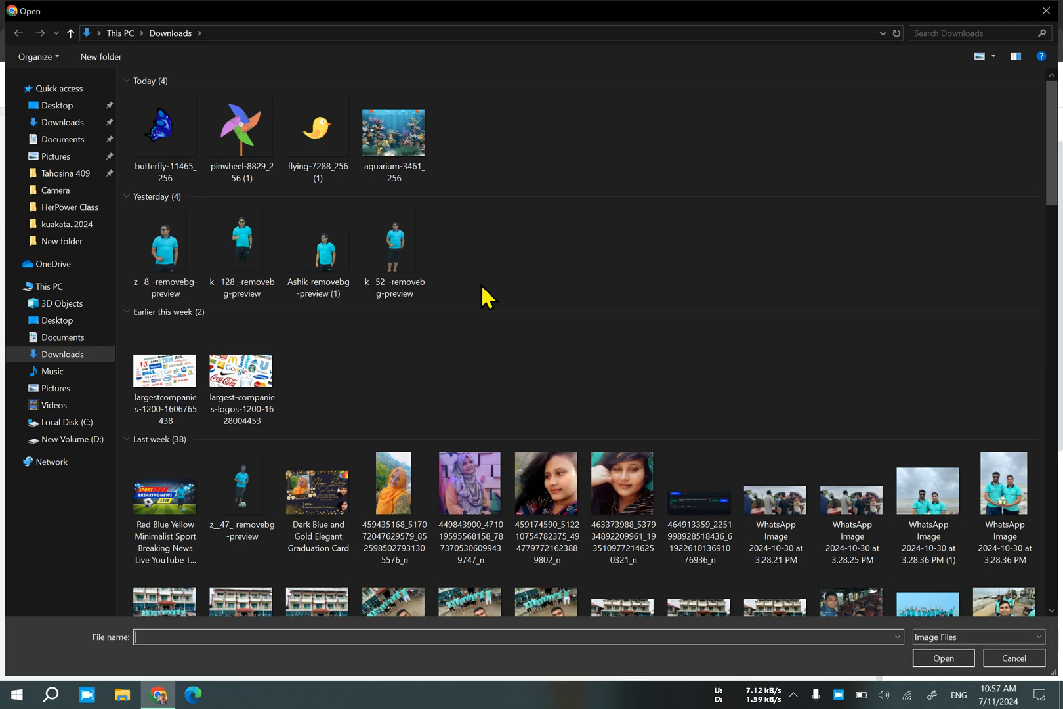
double_click(164, 250)
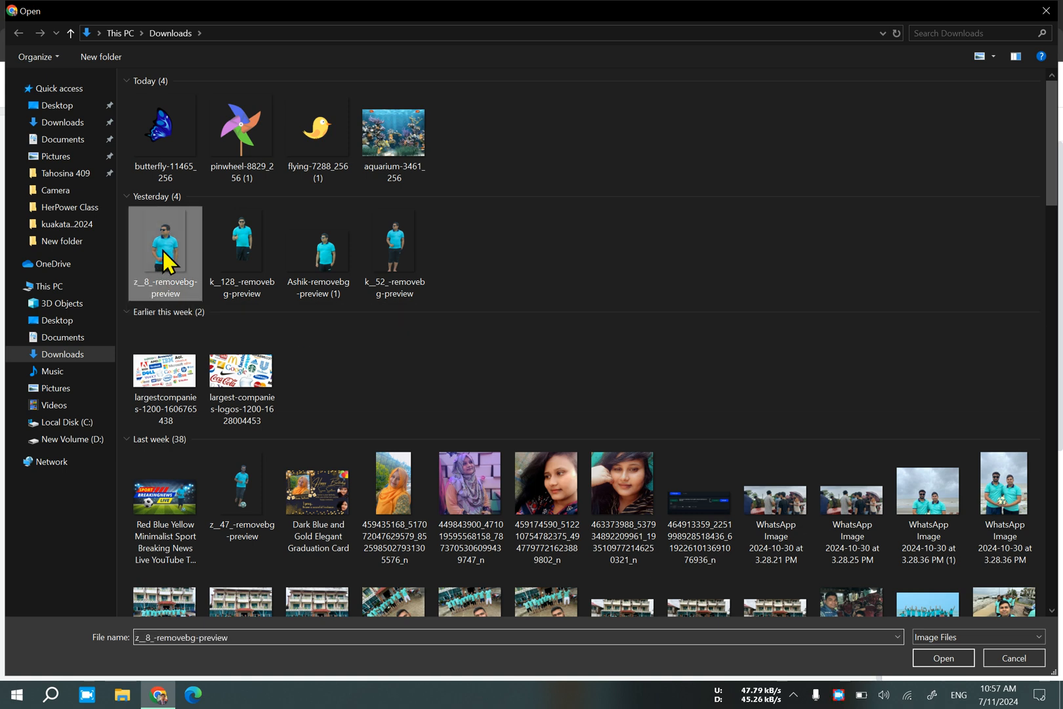
scroll(295, 340, up, 3)
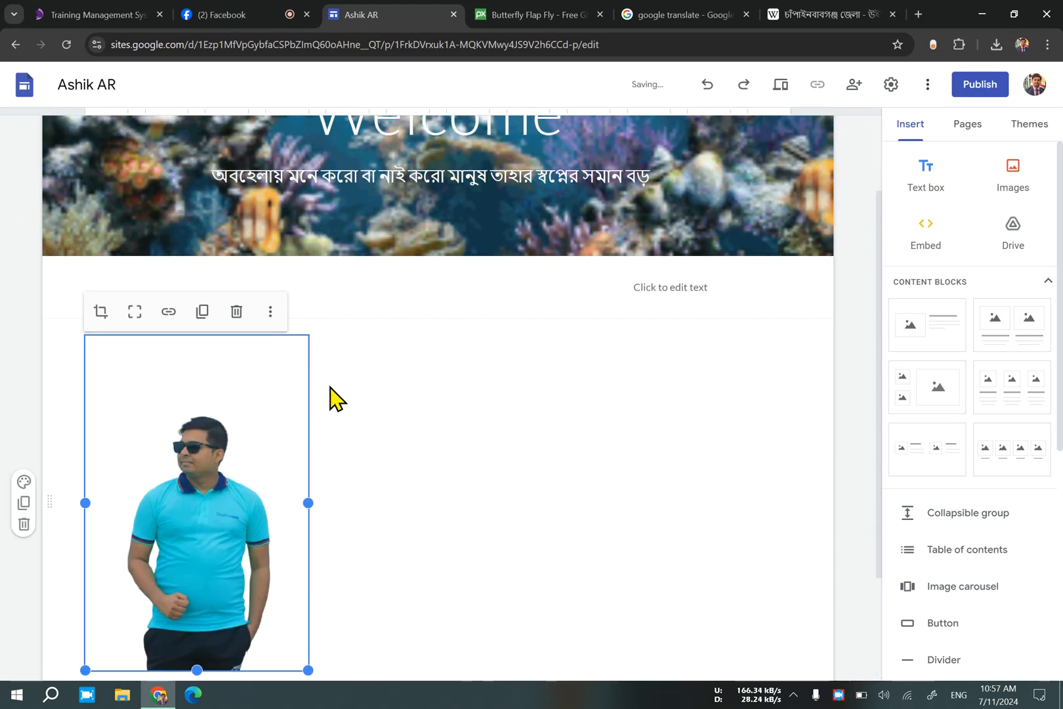
drag(210, 602, 743, 541)
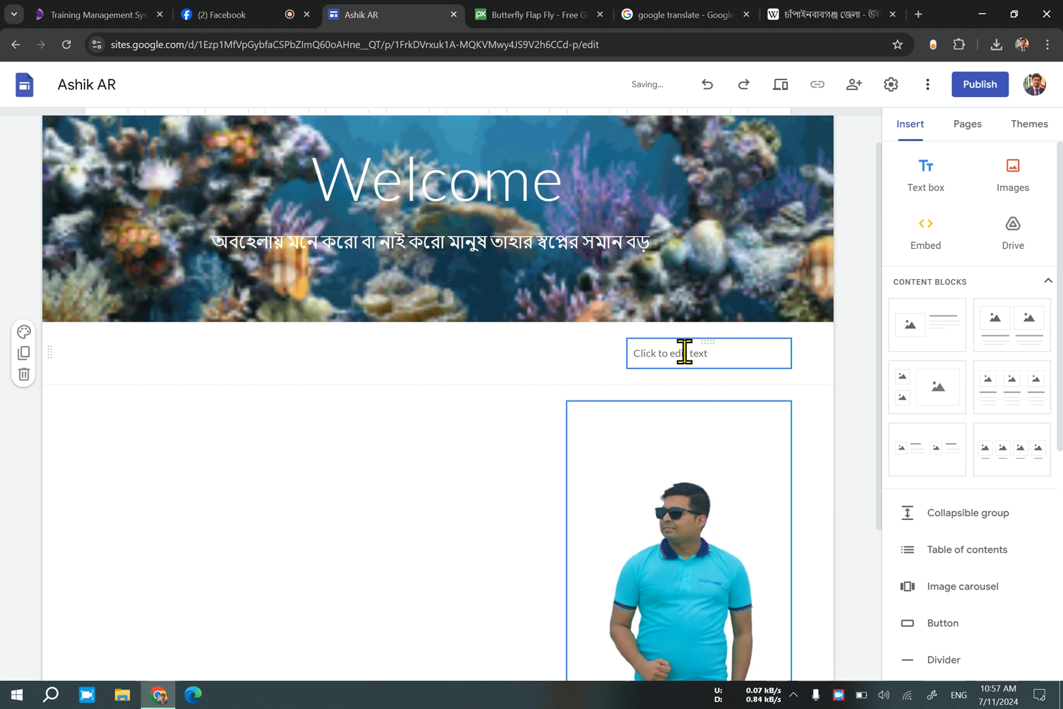
Widen the text box to the picture's width and move the picture into the same section directly under it.
click(640, 351)
drag(626, 352, 568, 384)
click(681, 492)
drag(681, 492, 661, 374)
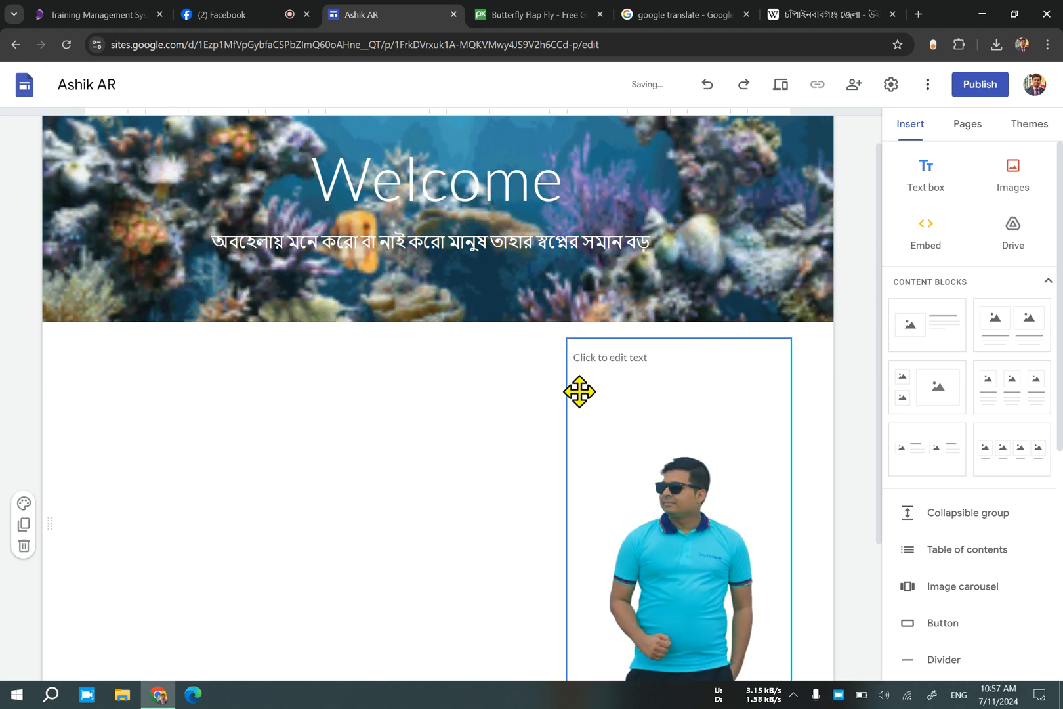
Center-align the text in the empty text box above the picture.
click(612, 359)
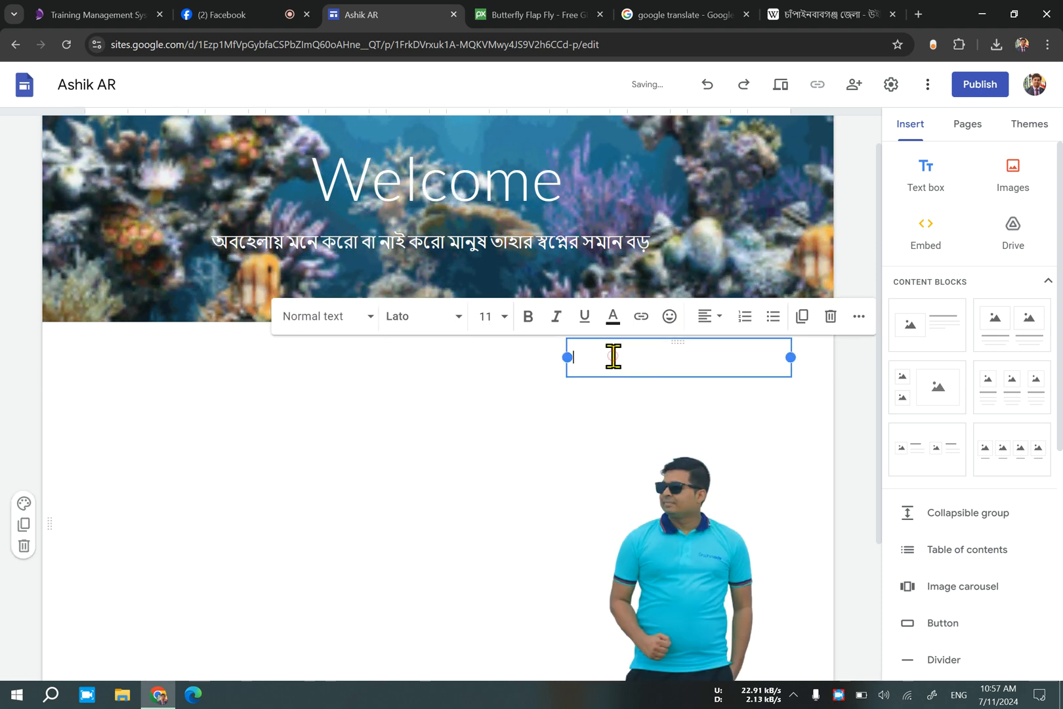
click(707, 318)
click(715, 398)
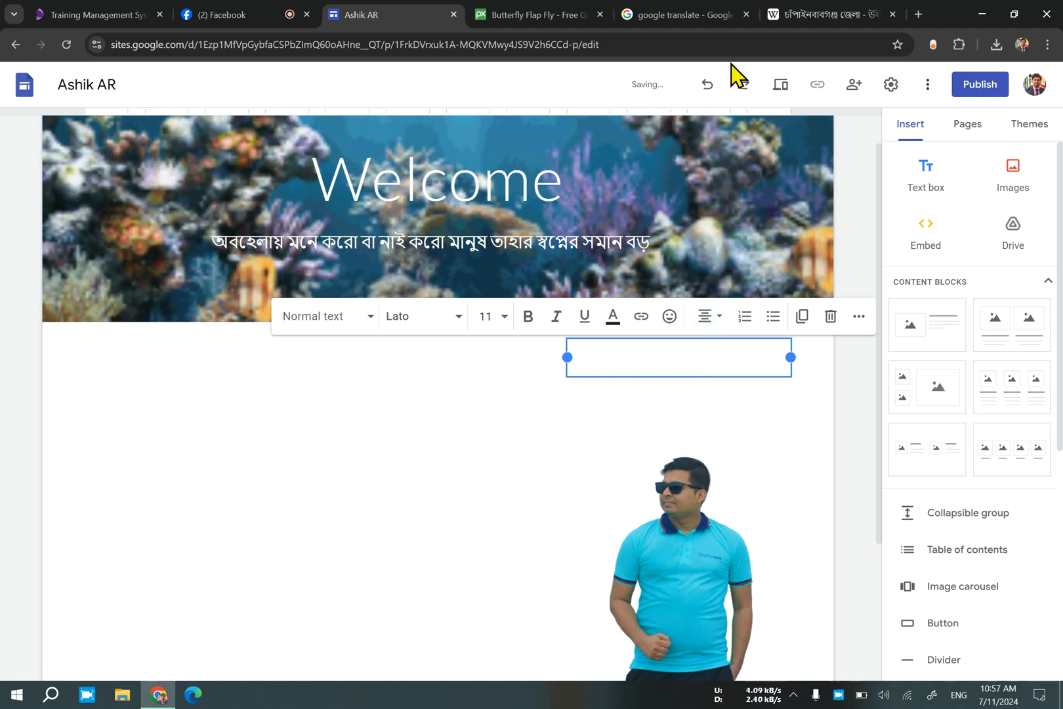
Switch to Google Translate, clear the Bangla source text and start voice input, allowing microphone access for this time only.
click(721, 12)
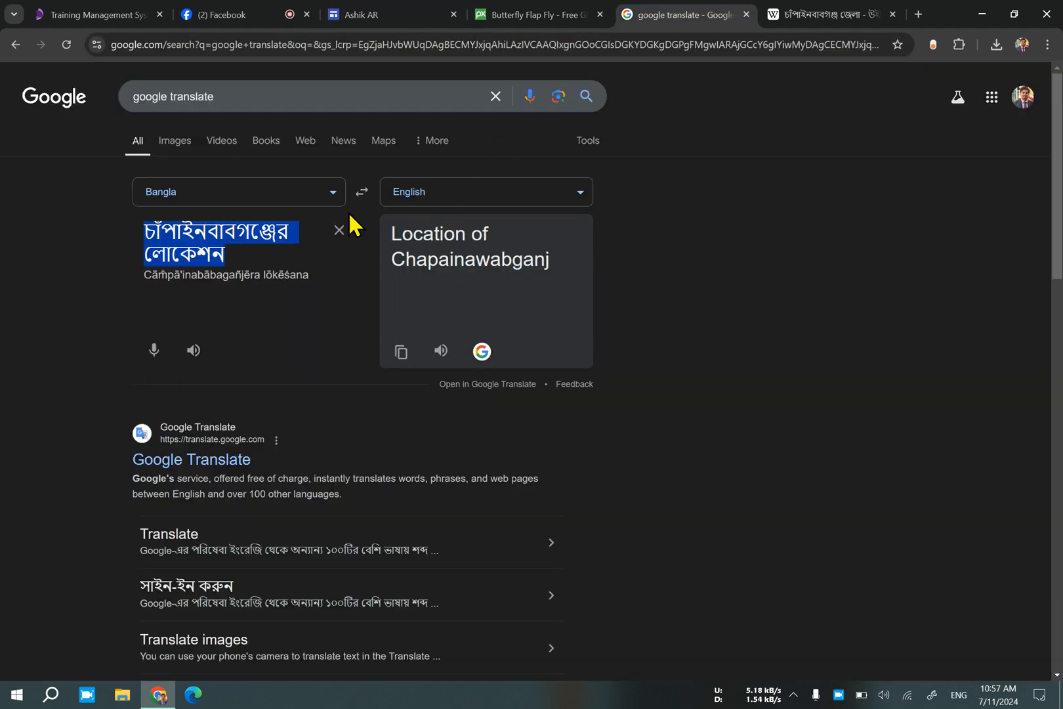
click(338, 229)
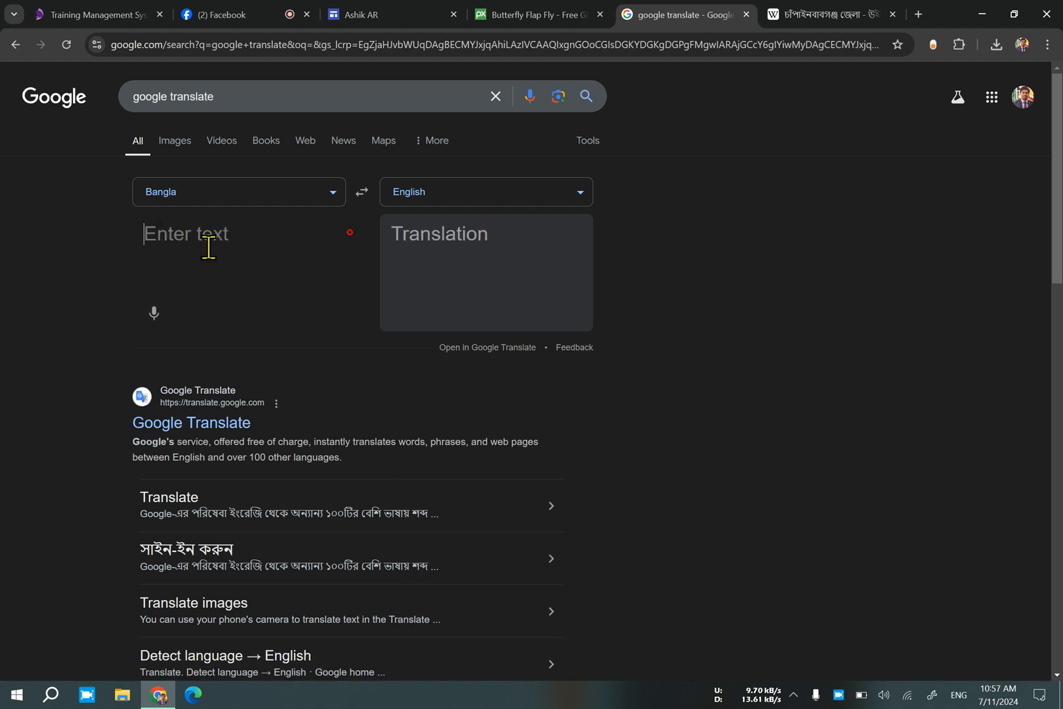
click(153, 314)
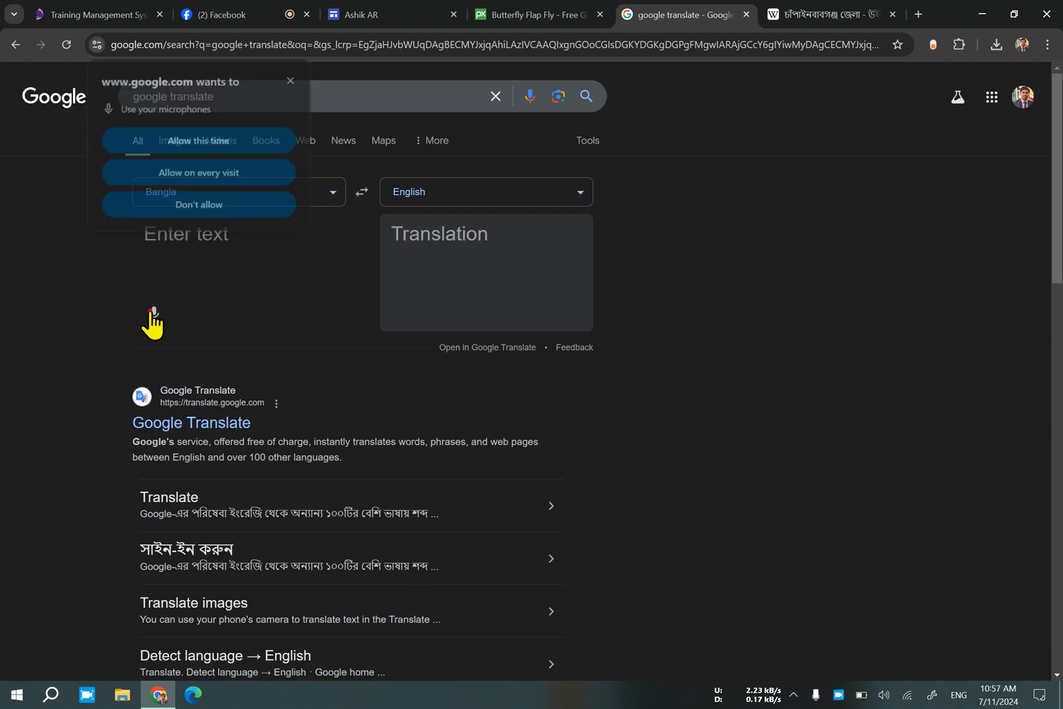
click(281, 141)
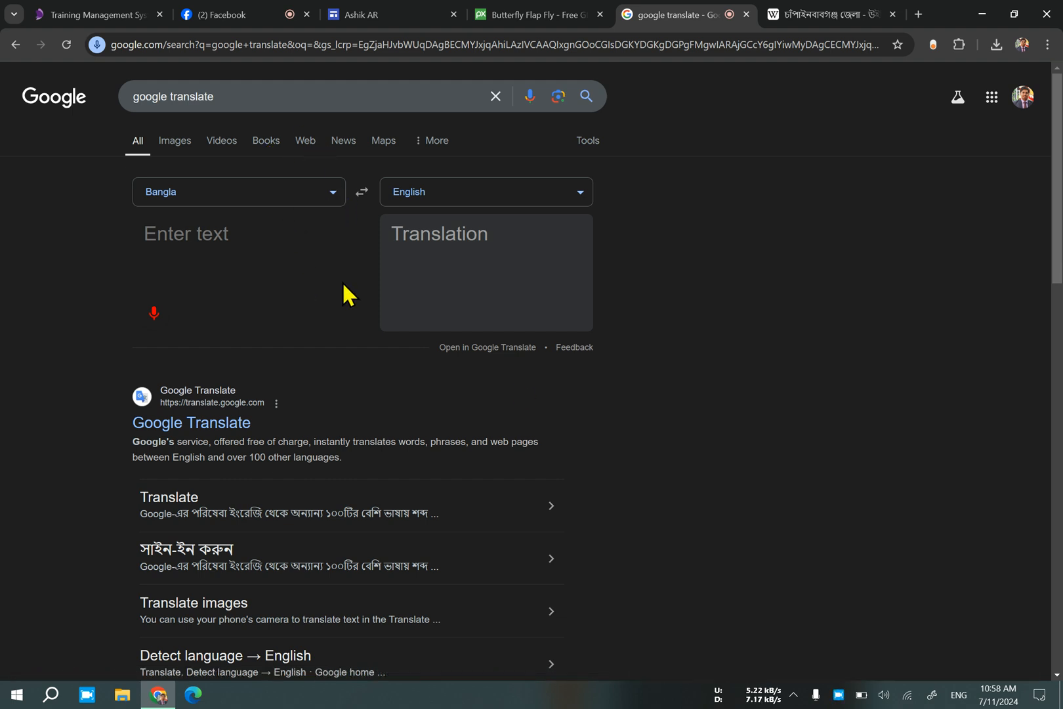
Turn off app access to the microphone in the Windows privacy settings and return to the translation page.
click(815, 695)
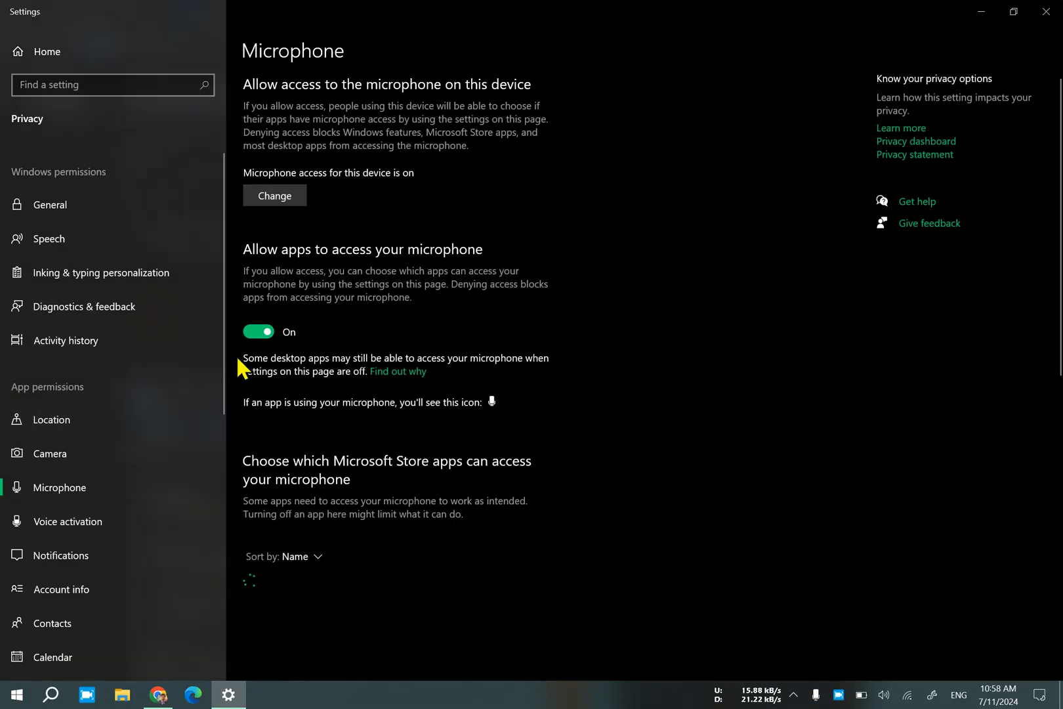
click(246, 338)
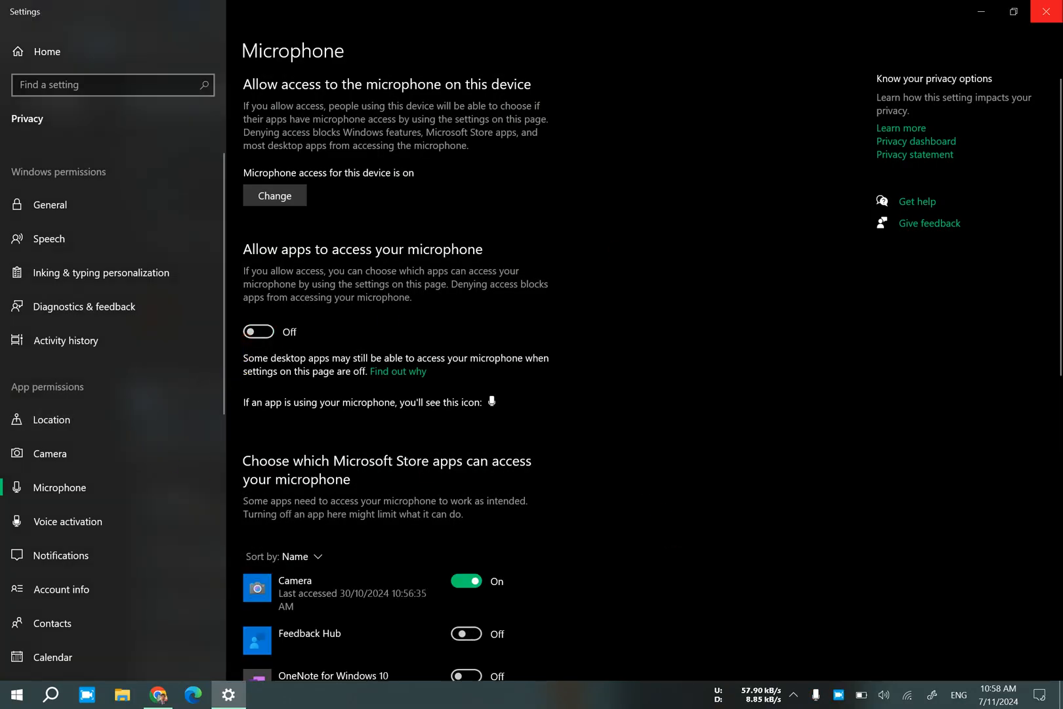
click(1046, 11)
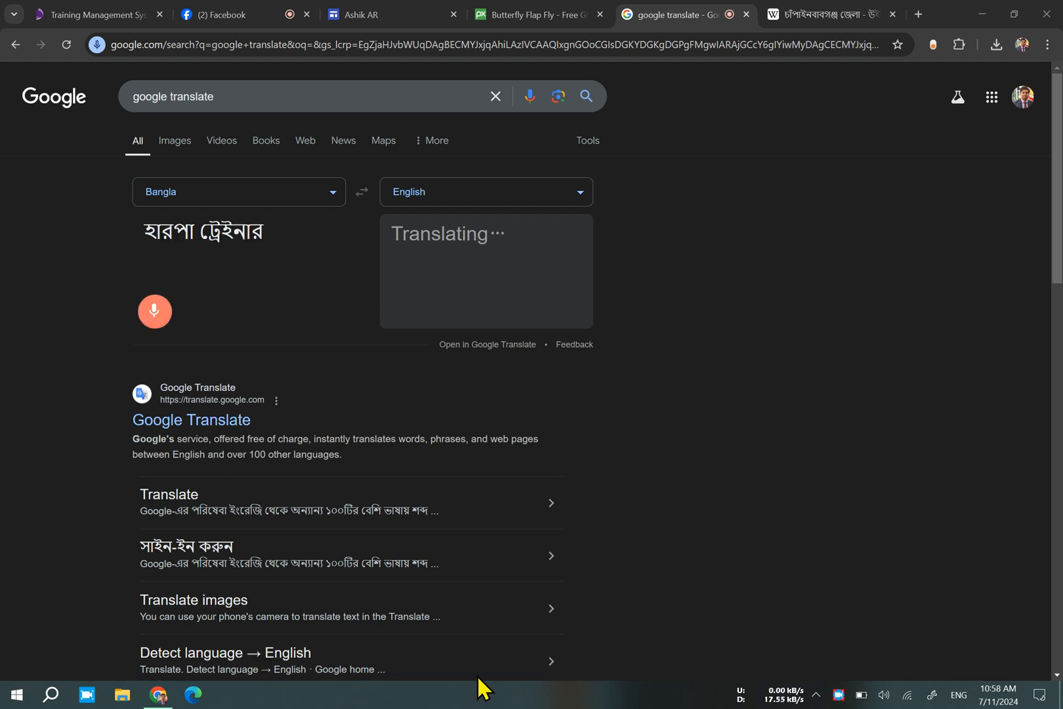
Reopen the Windows microphone privacy settings, turn app access to the microphone back on, and return to Google Translate.
click(817, 693)
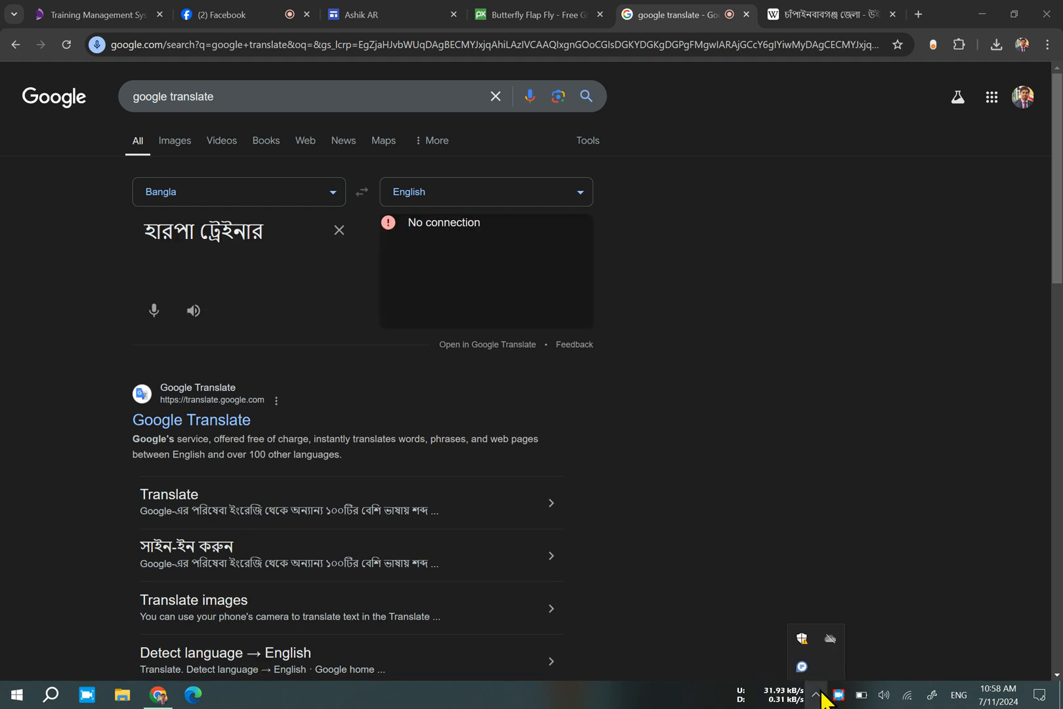
click(727, 653)
click(16, 694)
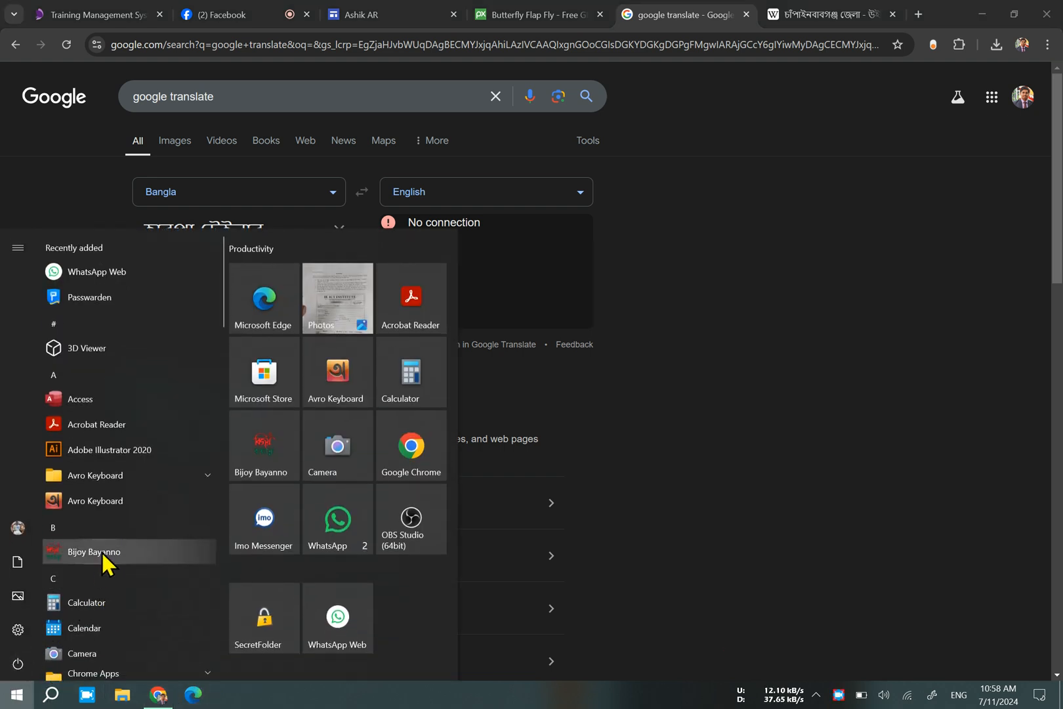
click(50, 694)
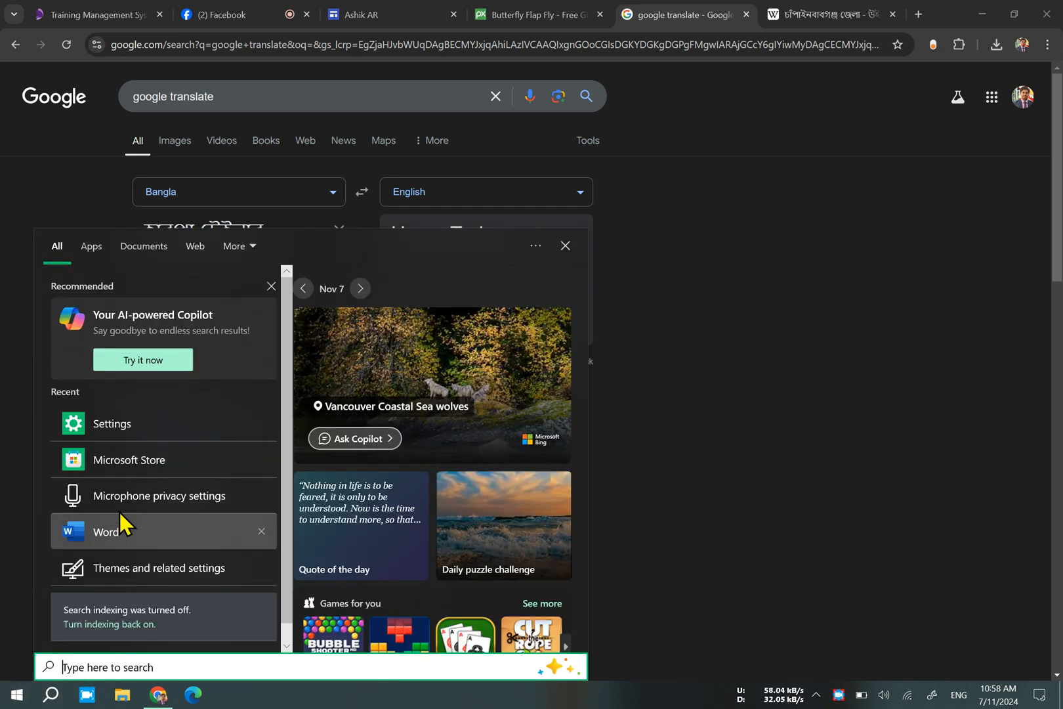
click(122, 501)
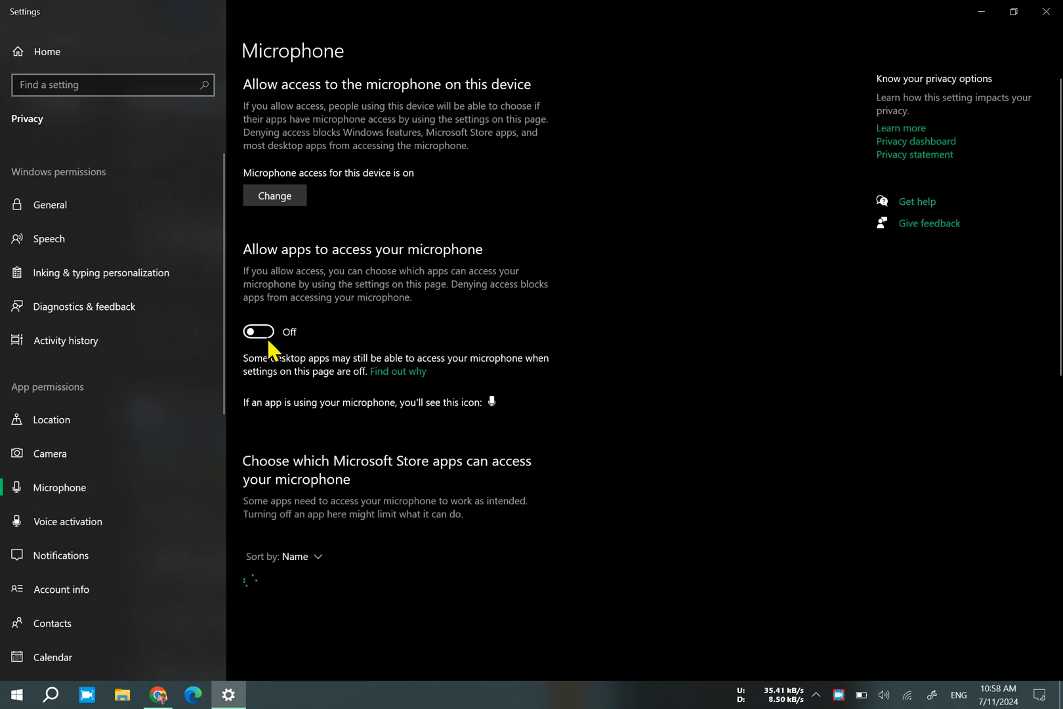
click(266, 337)
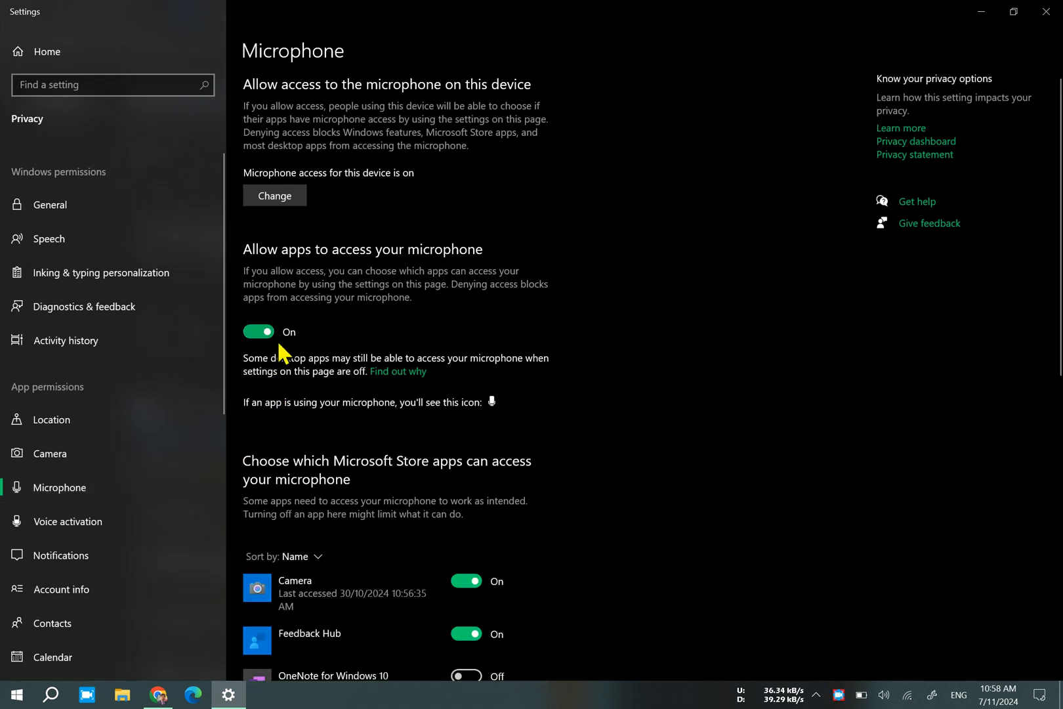
click(998, 7)
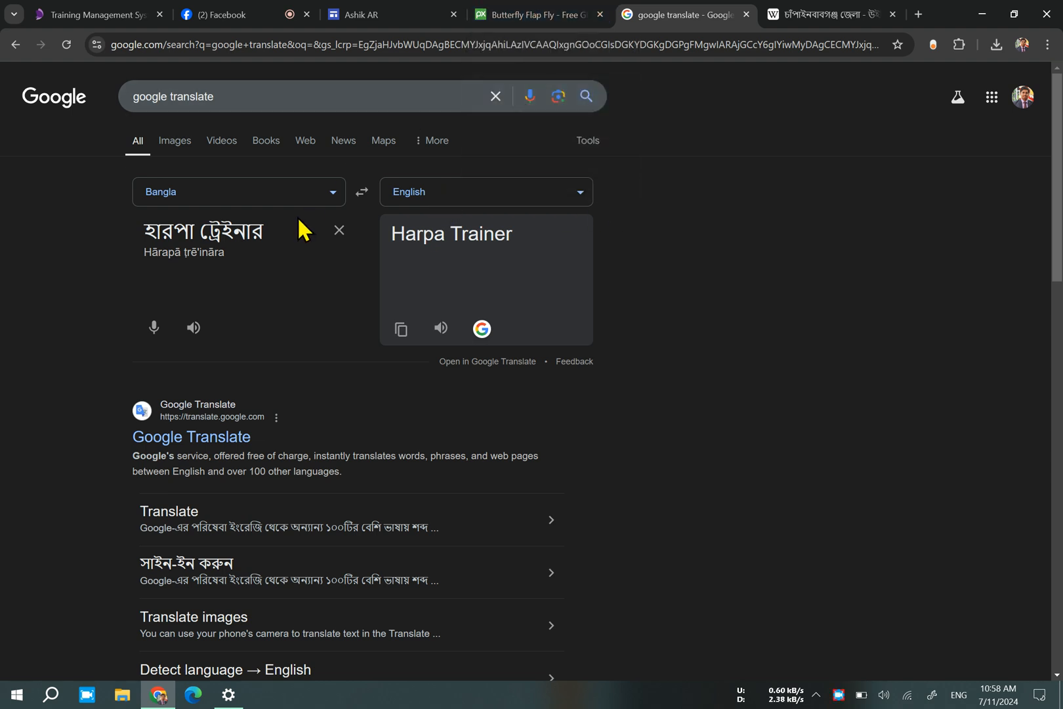
Try Bangla voice input again with the source text cleared, and close the Google Translate tab.
triple_click(317, 241)
click(335, 226)
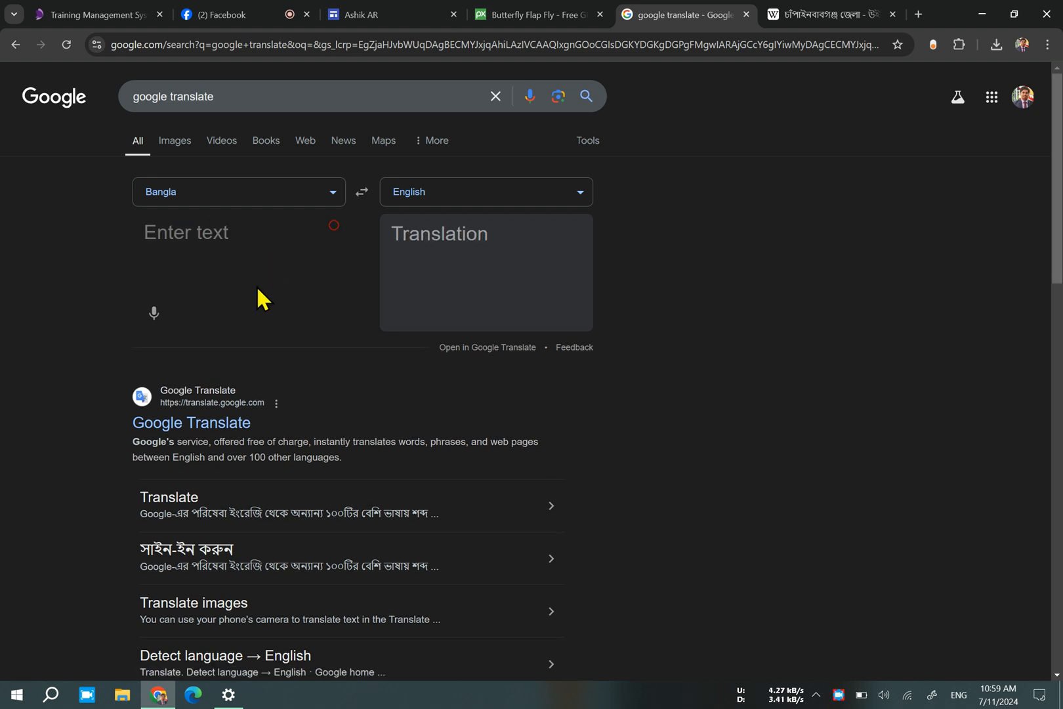
click(155, 311)
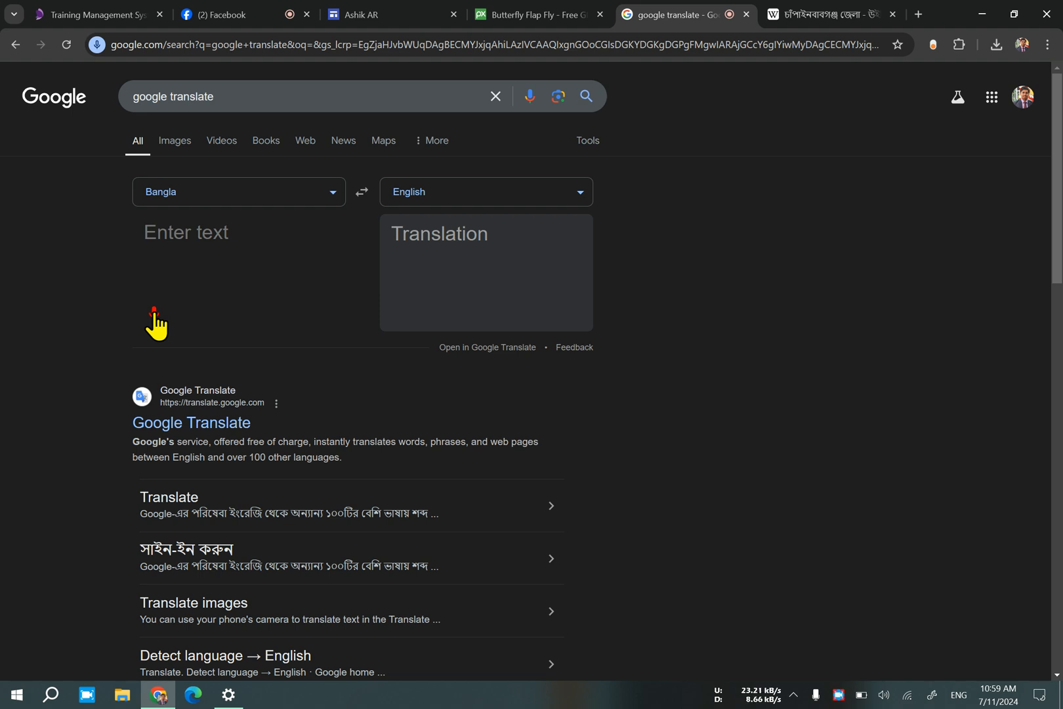
click(746, 14)
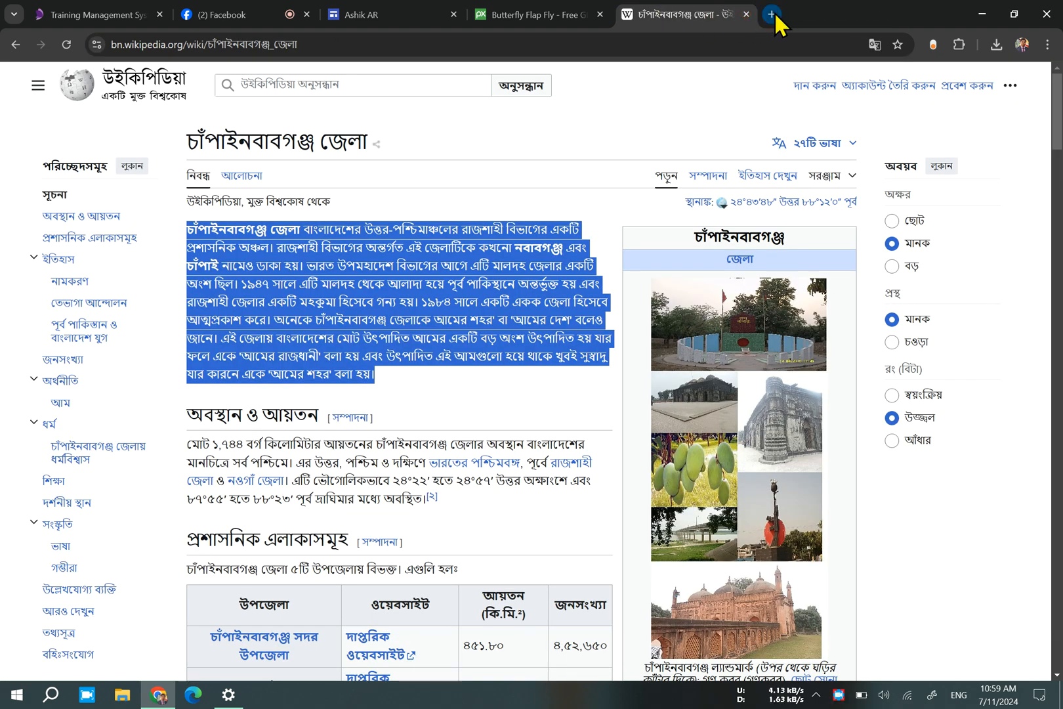
Reopen Google Translate from a new browser tab and start Bangla voice input, allowing microphone access for this time only.
click(772, 14)
click(358, 287)
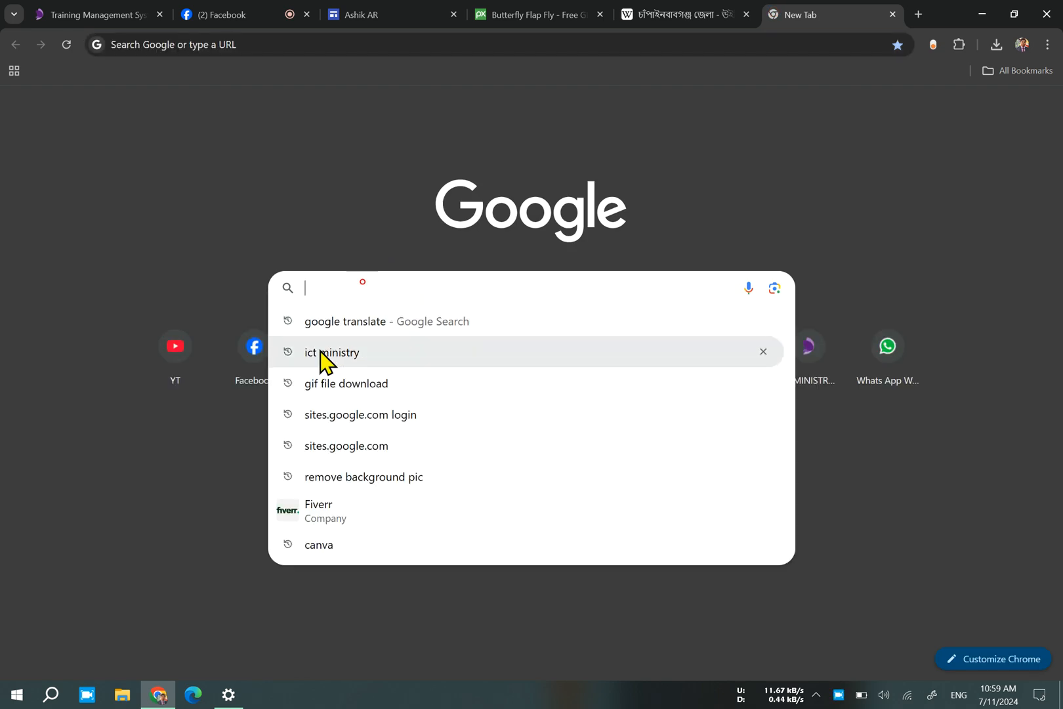
click(358, 331)
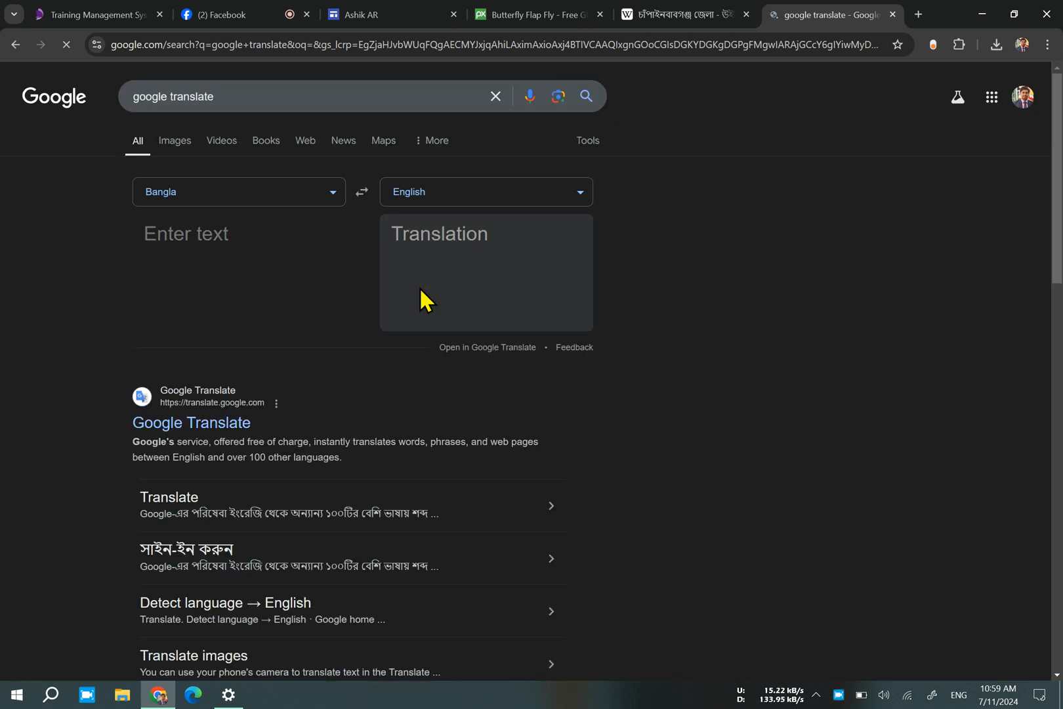
click(155, 310)
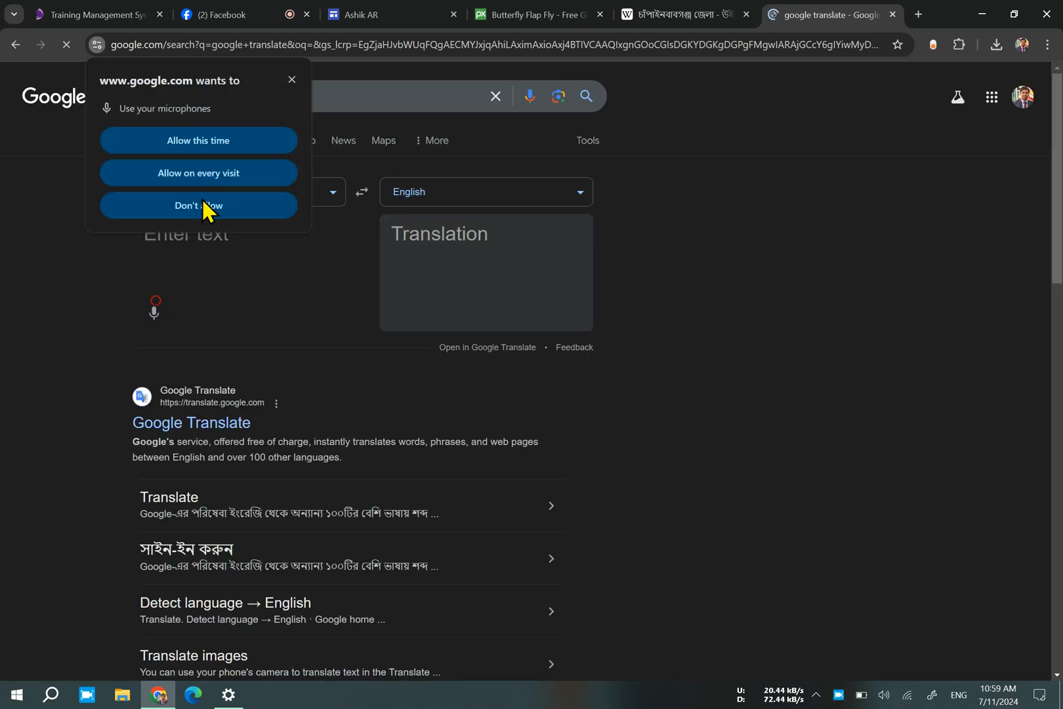
click(214, 152)
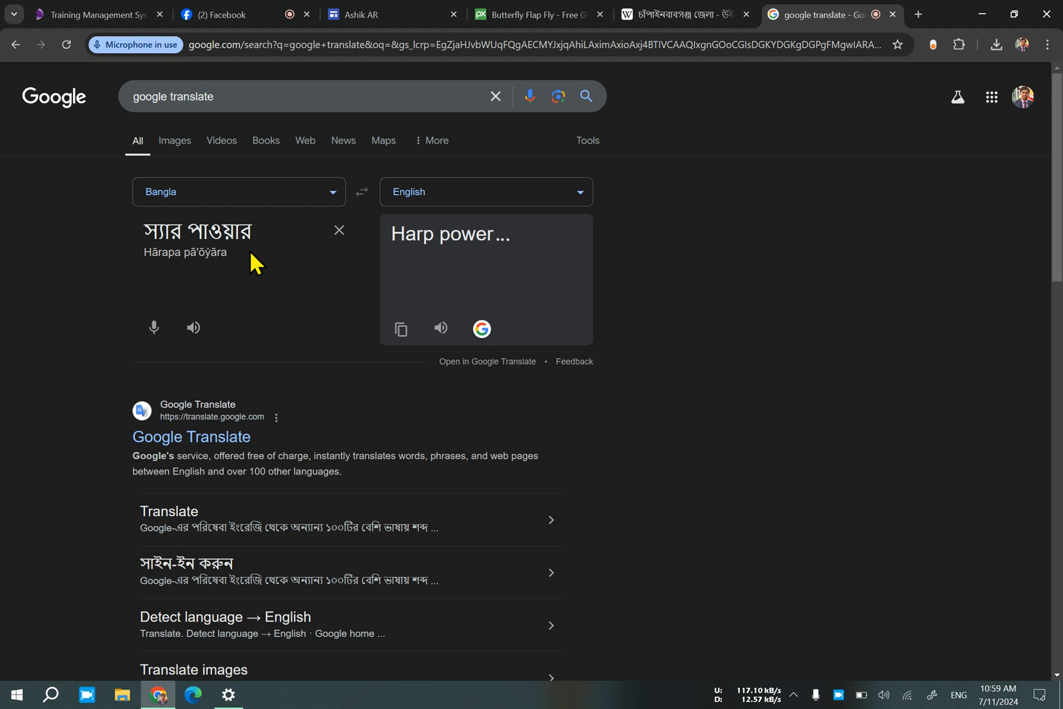
Clear the misheard text, dictate the Bangla word "ট্রেইনার" and select it for copying.
click(339, 231)
click(151, 313)
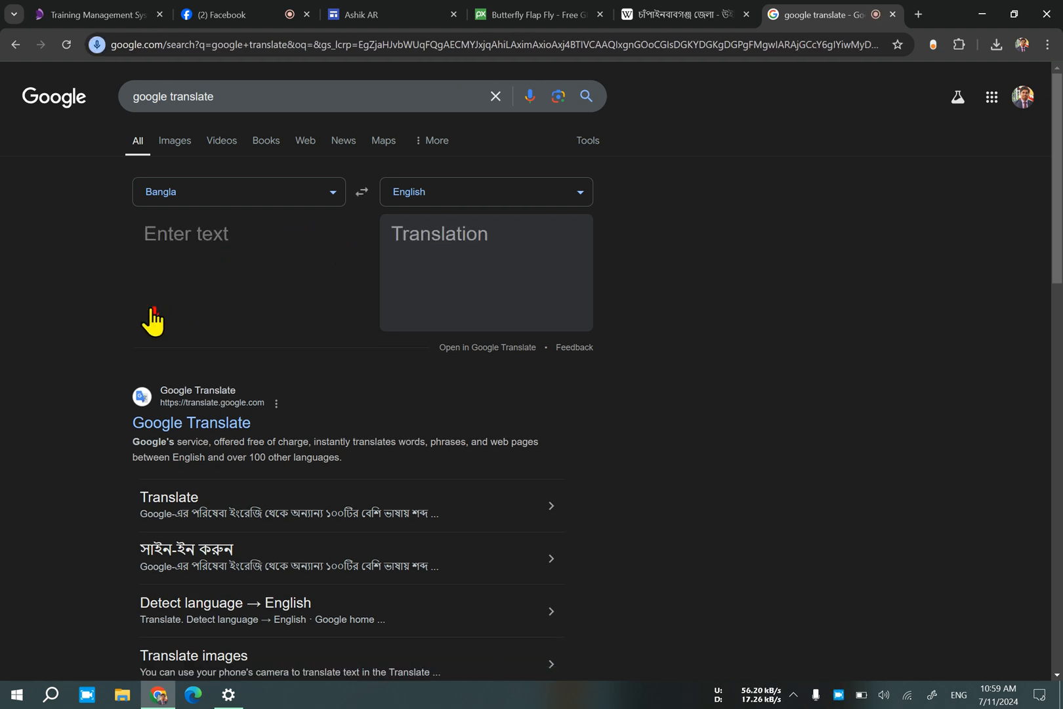
click(338, 230)
click(155, 313)
double_click(221, 237)
key(ctrl+c)
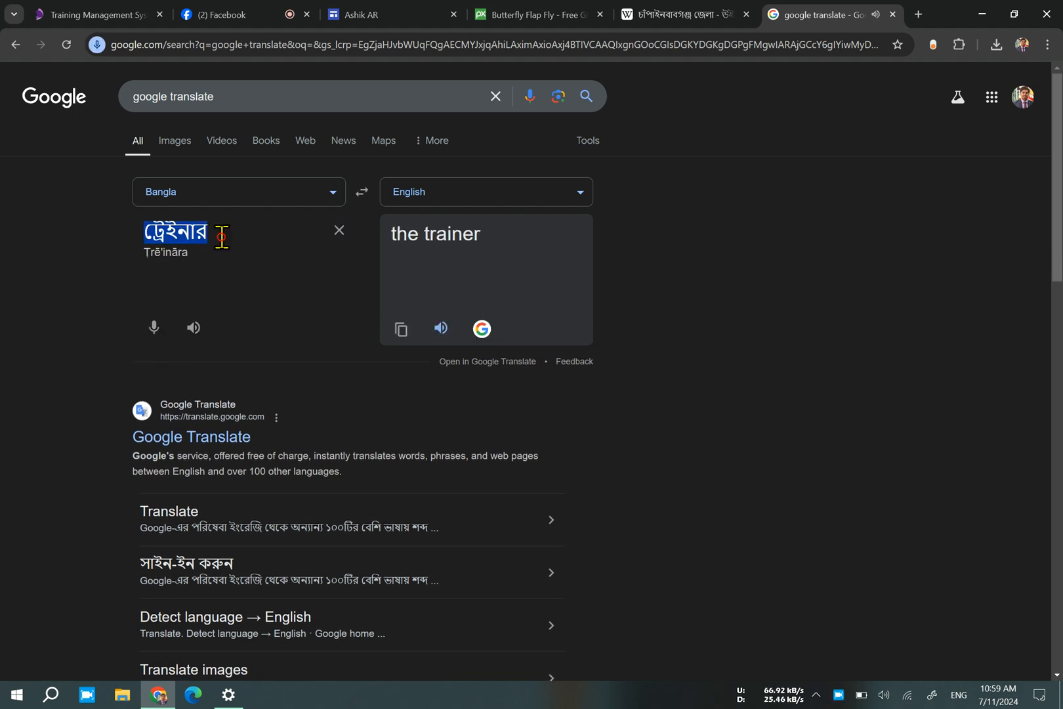
Paste "ট্রেইনার" into the text box above the picture in Google Sites and set its font size to 18.
click(422, 11)
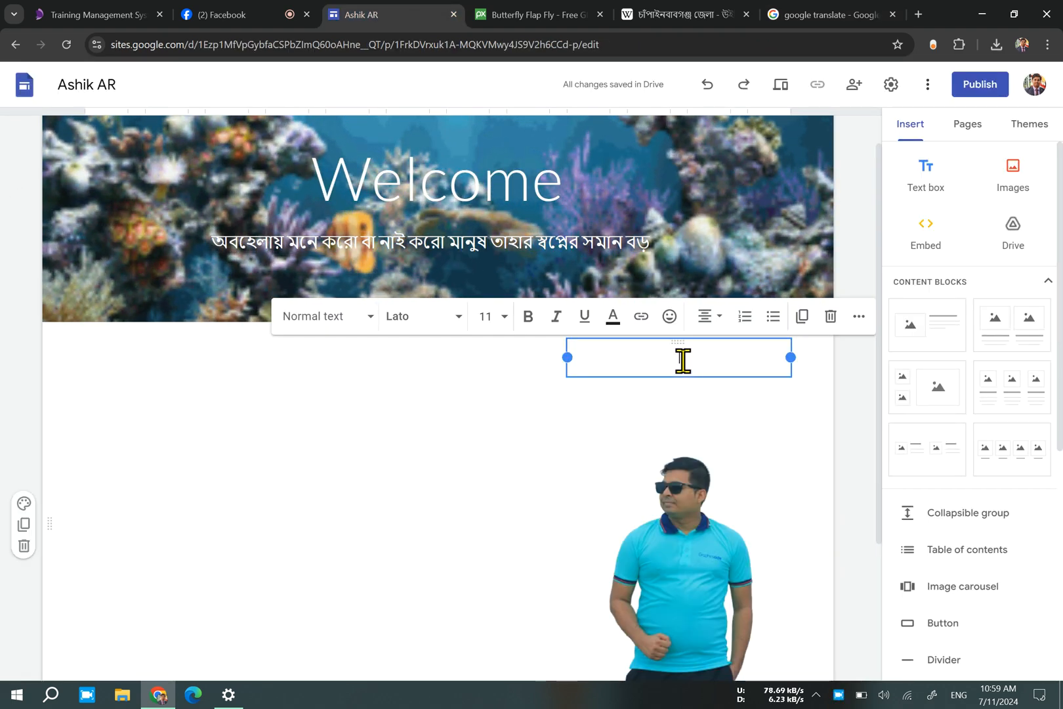
key(ctrl+v)
double_click(712, 362)
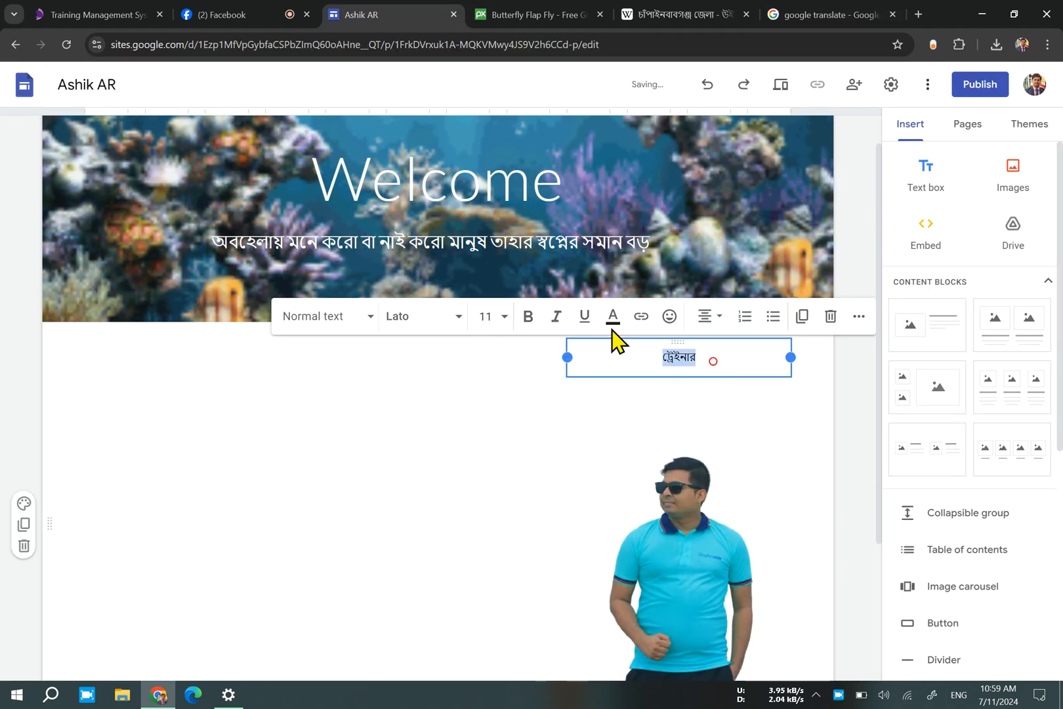
click(486, 317)
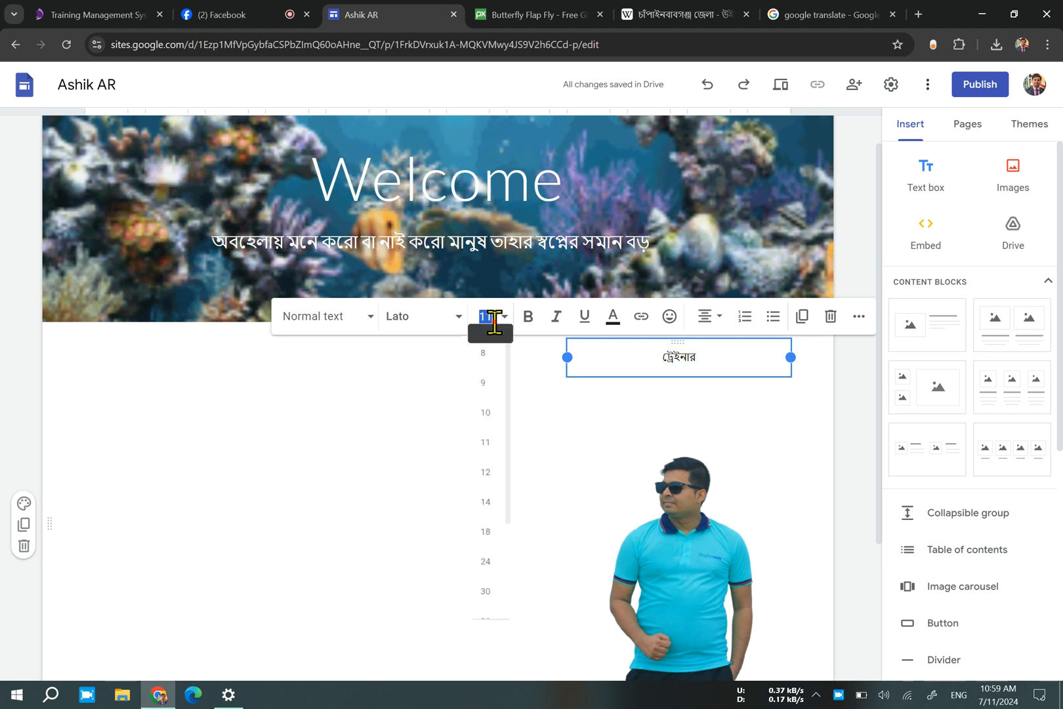
click(485, 559)
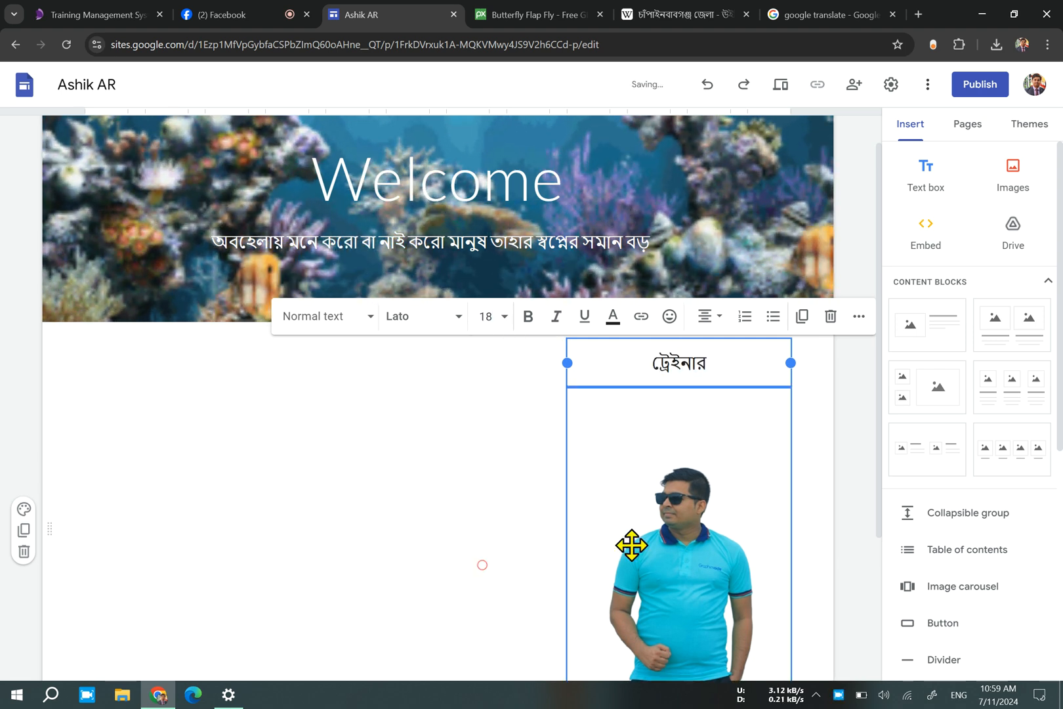
scroll(643, 543, down, 3)
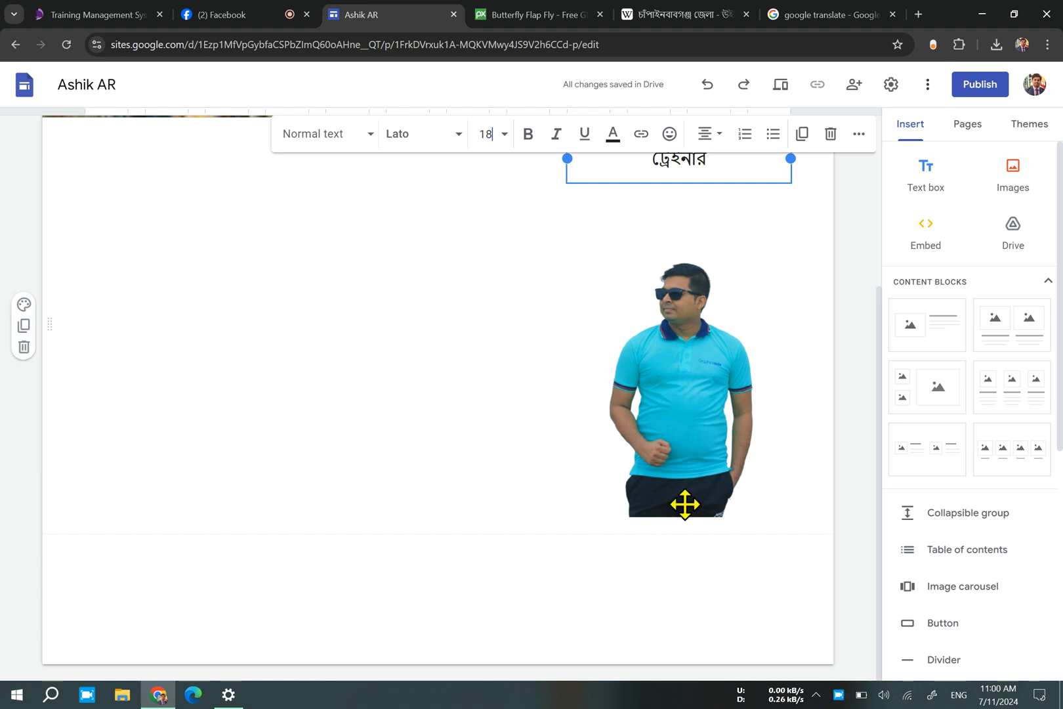
click(721, 391)
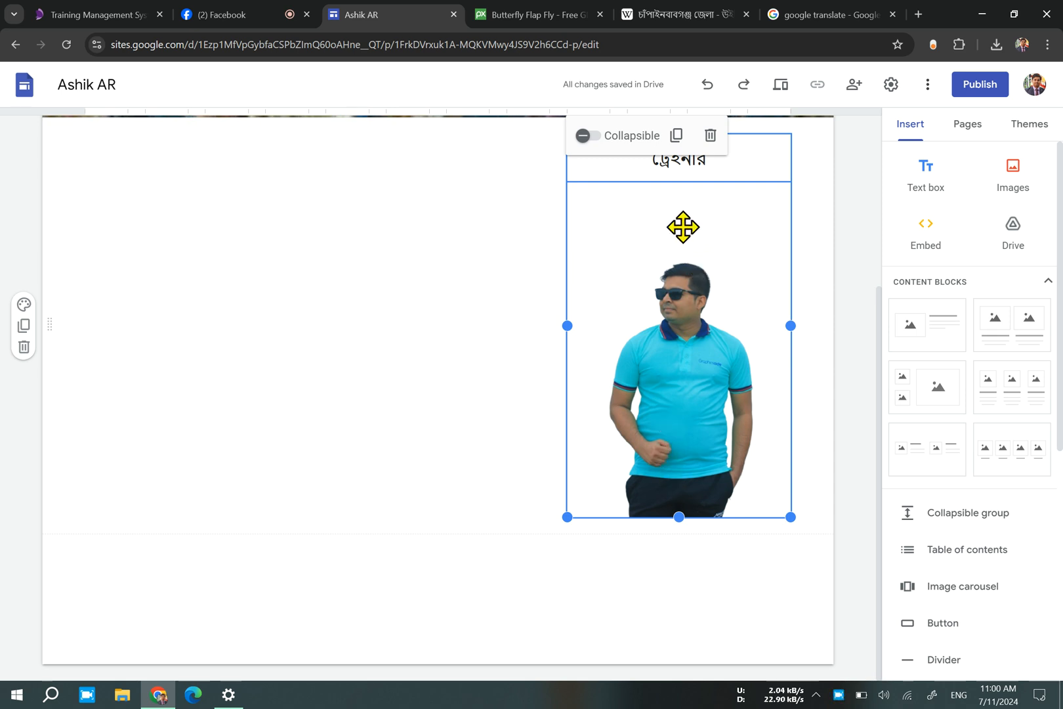
double_click(662, 525)
click(663, 523)
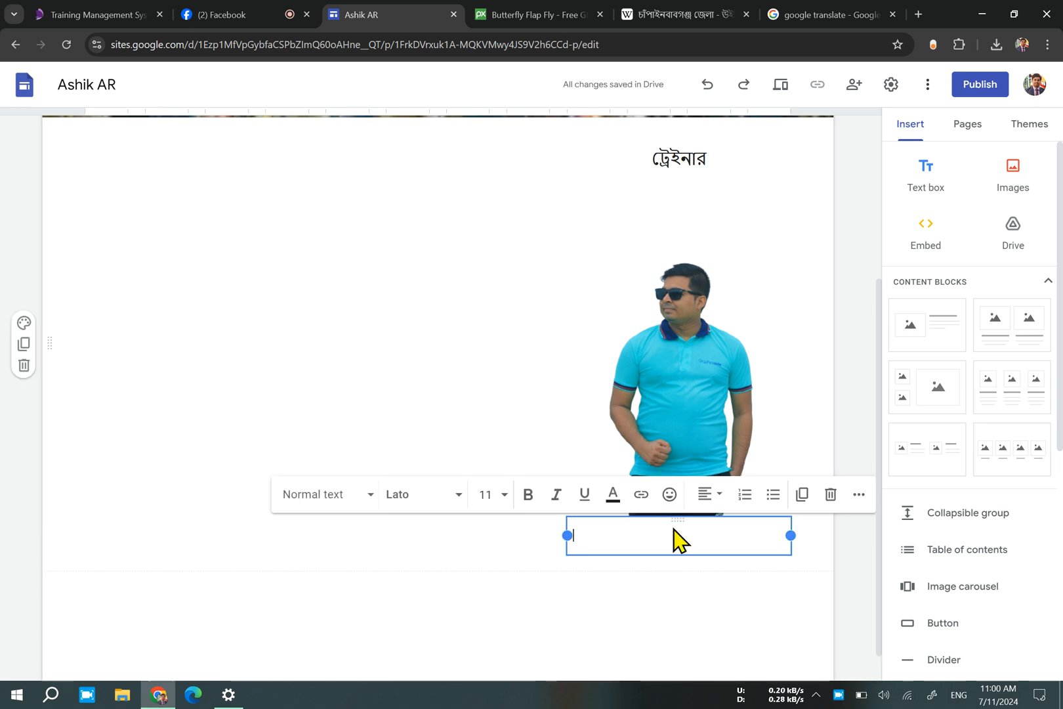
click(495, 535)
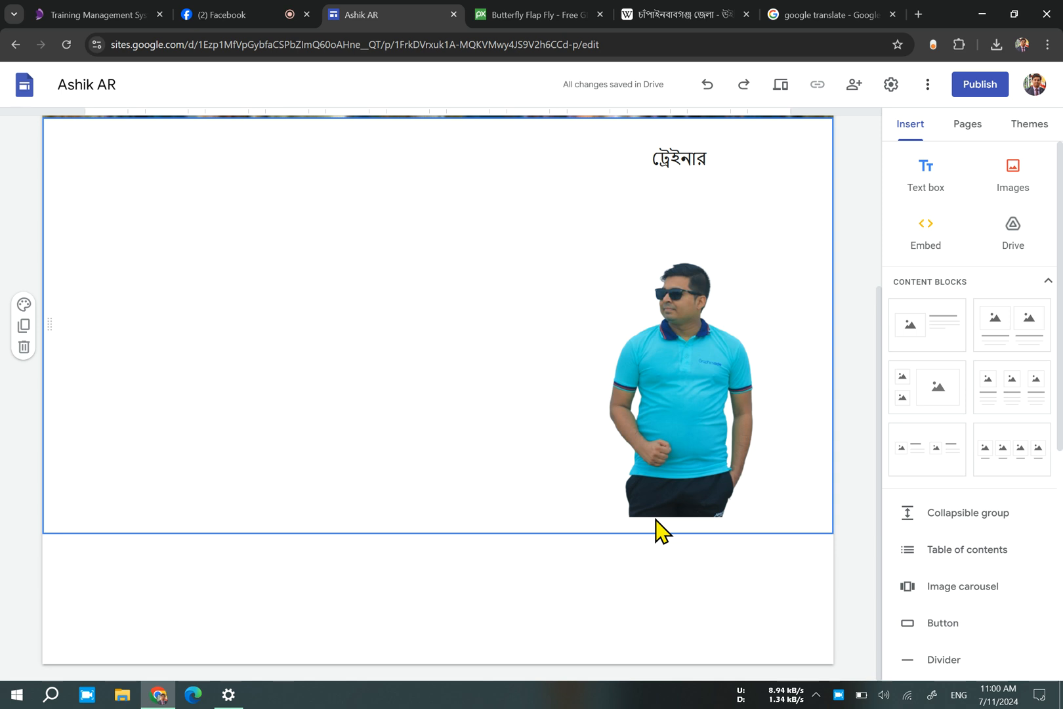
Add a text box below the picture with the trainer's full name and a second line reading "ICT Ministry (Trainer of Her Power)".
double_click(655, 519)
click(654, 521)
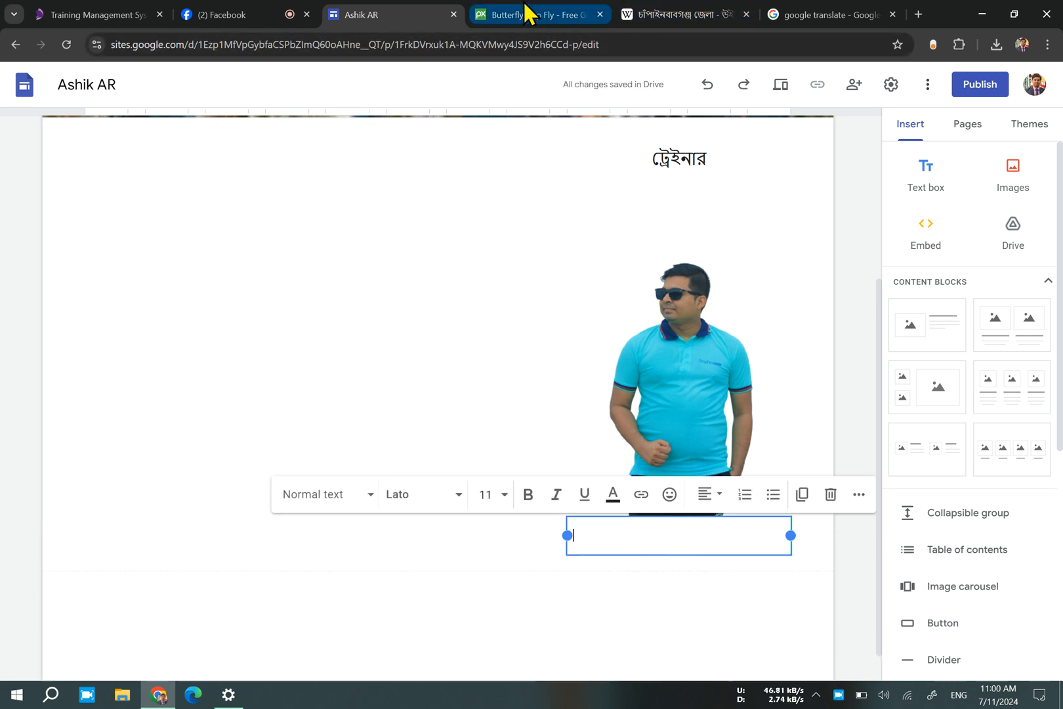
text(MD . Ashikur)
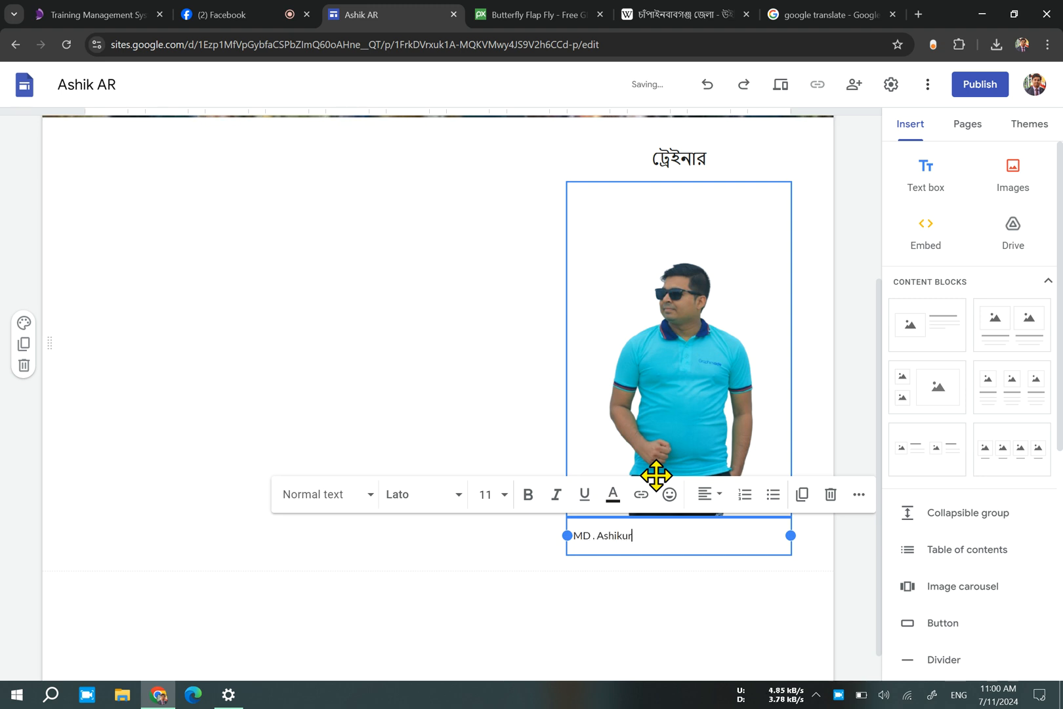
text(Rahma)
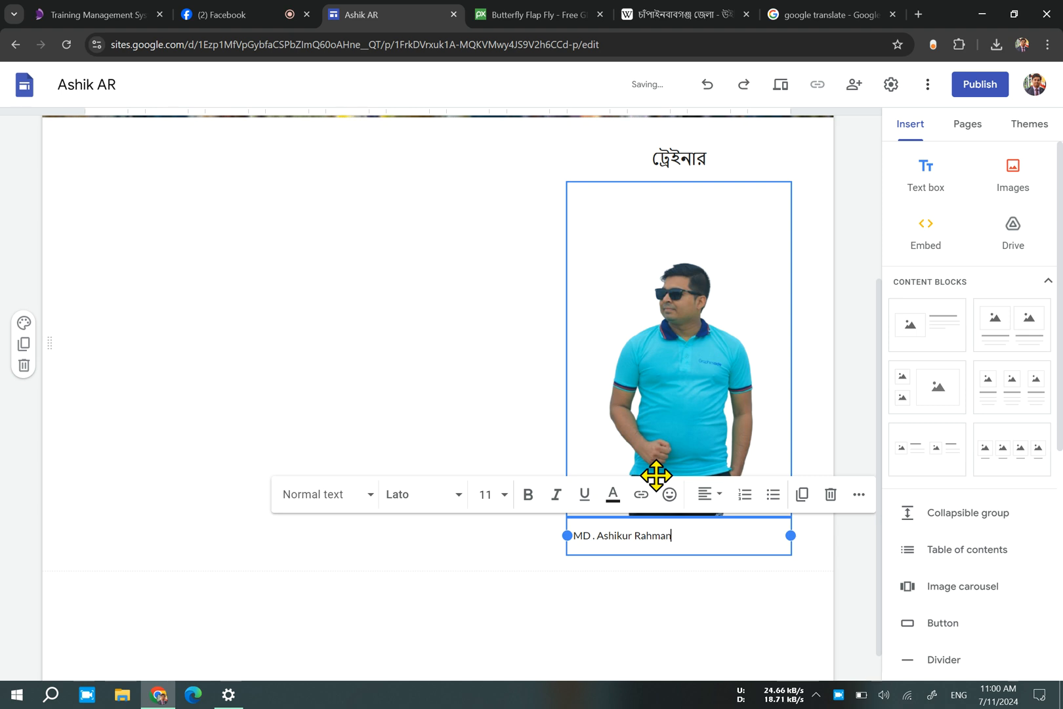
text(n)
key(Return)
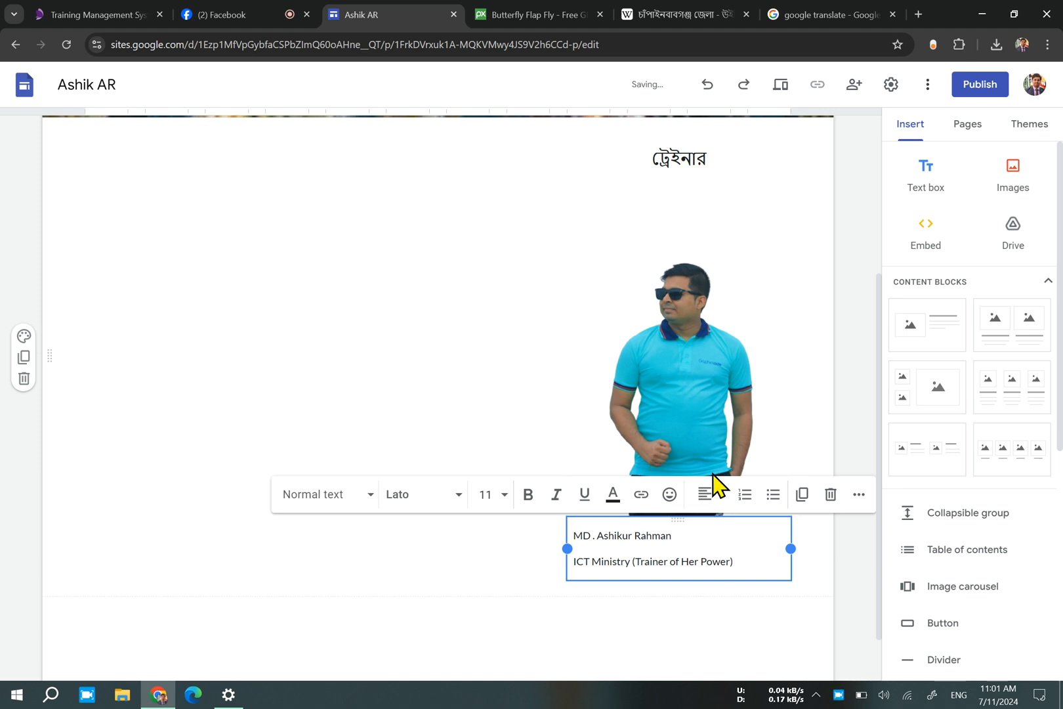
Make both caption lines below the picture bold and center-aligned.
click(468, 384)
click(731, 558)
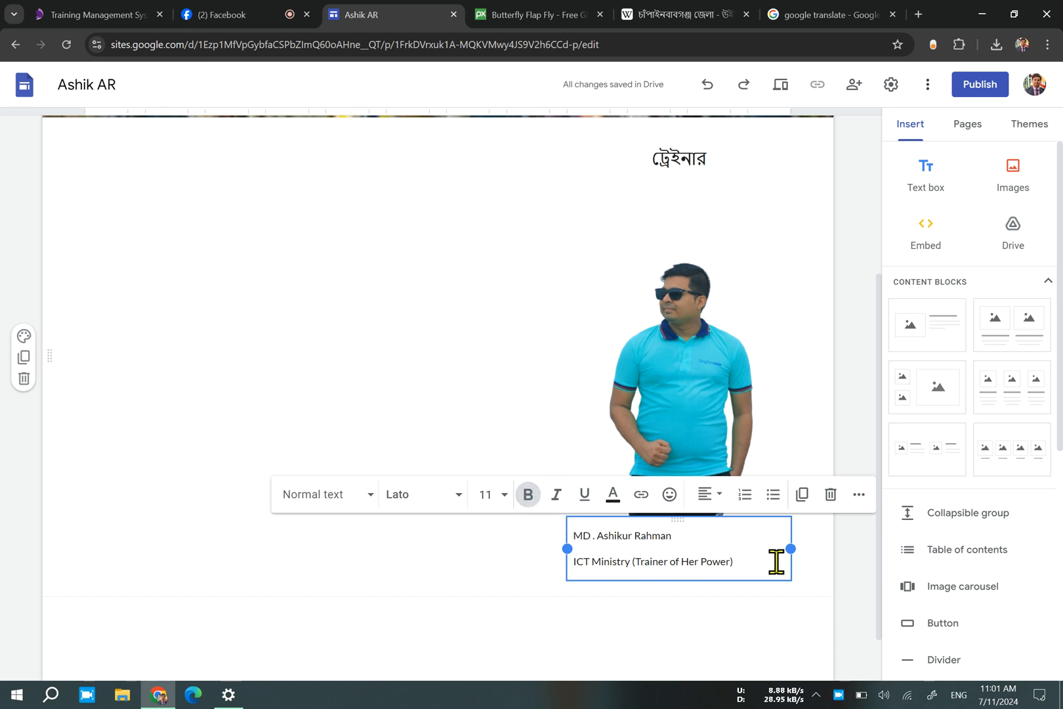
drag(776, 561, 561, 524)
click(528, 495)
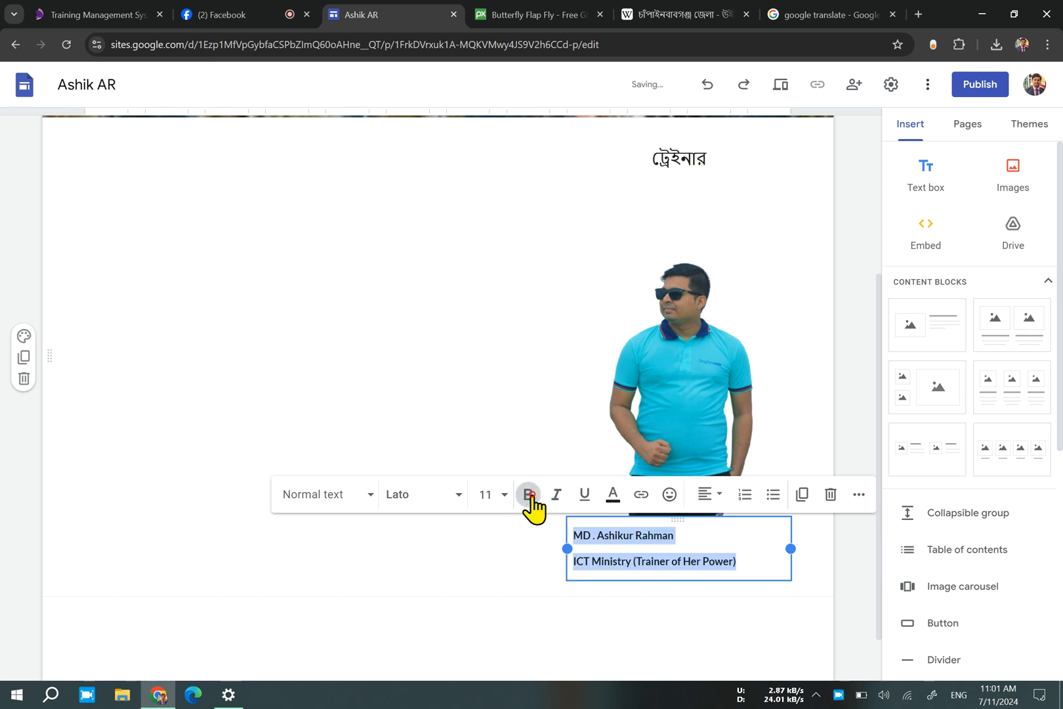
click(722, 499)
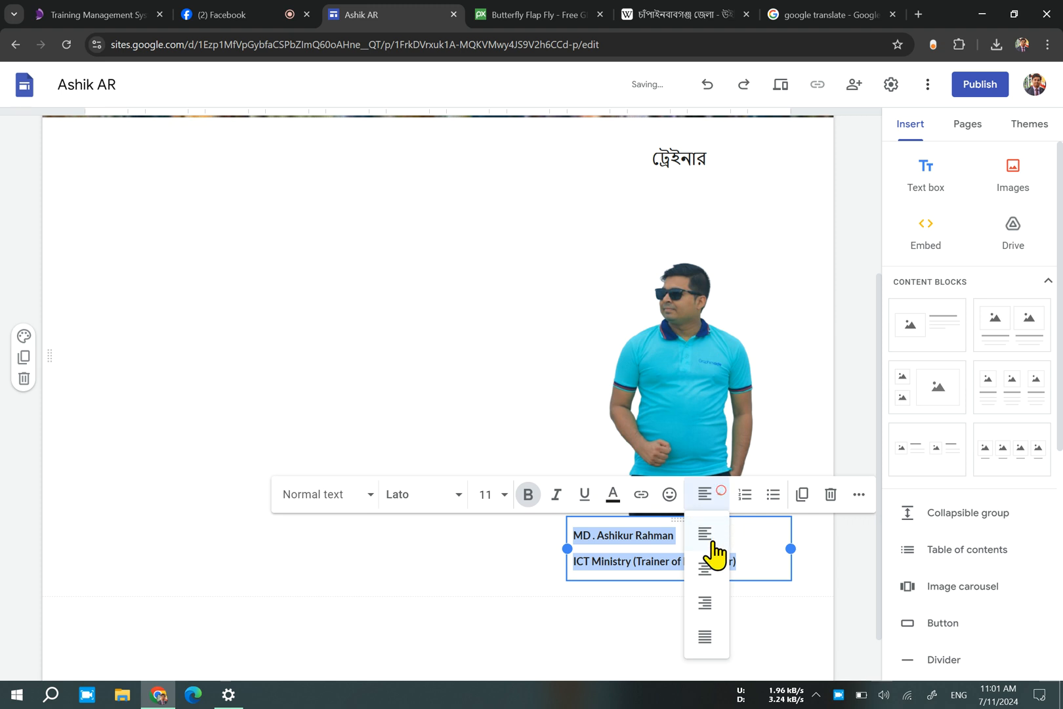
click(704, 568)
click(448, 580)
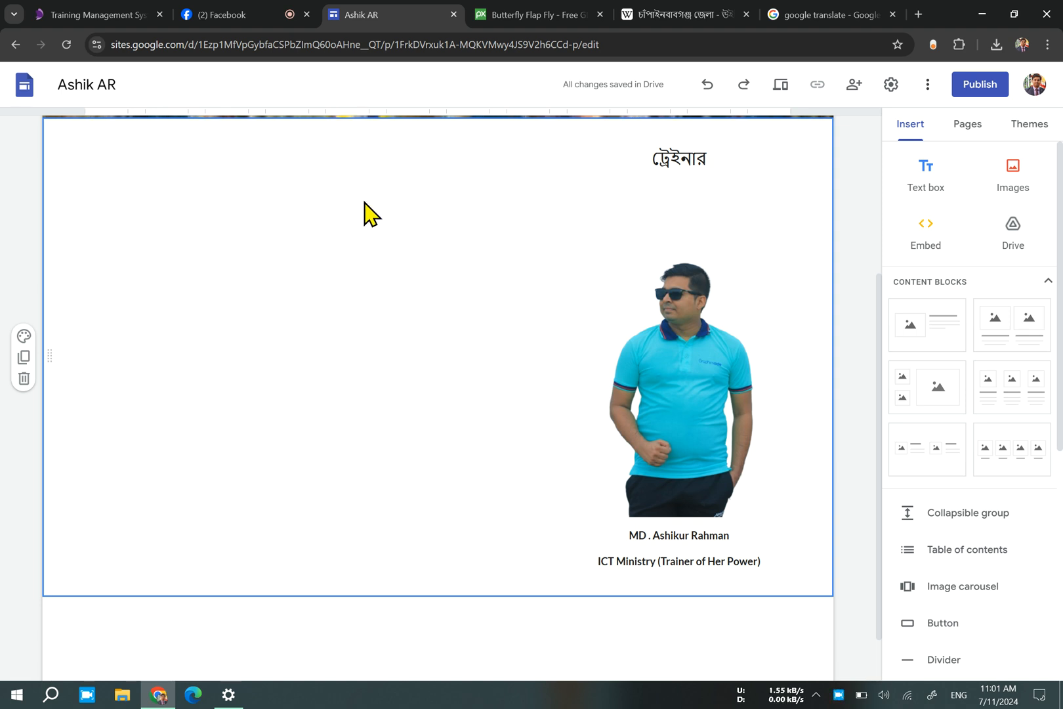
Copy the selected introductory paragraph from the চাঁপাইনবাবগঞ্জ জেলা Wikipedia article and paste it into a new text box beside the picture.
click(671, 16)
right_click(271, 308)
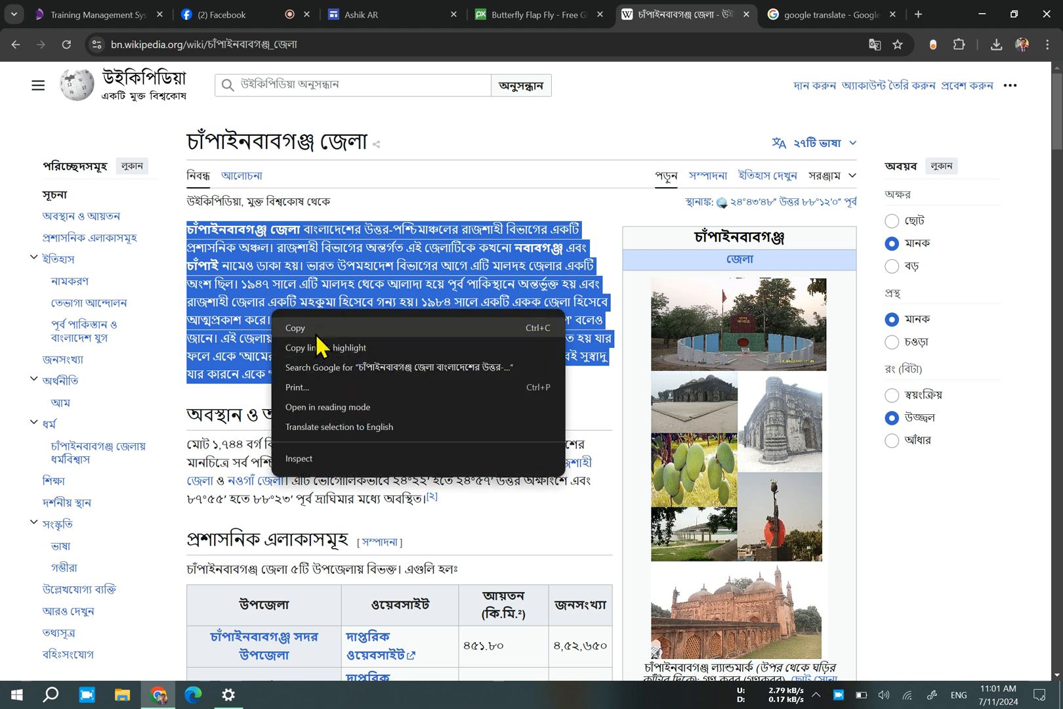
click(317, 326)
click(370, 14)
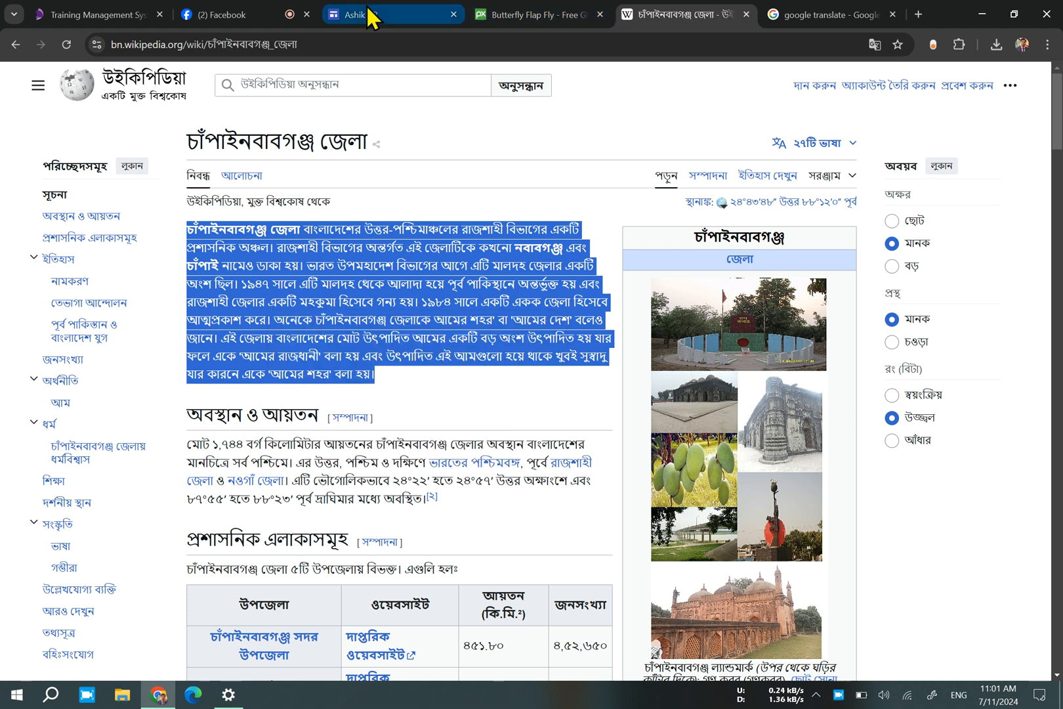
double_click(139, 310)
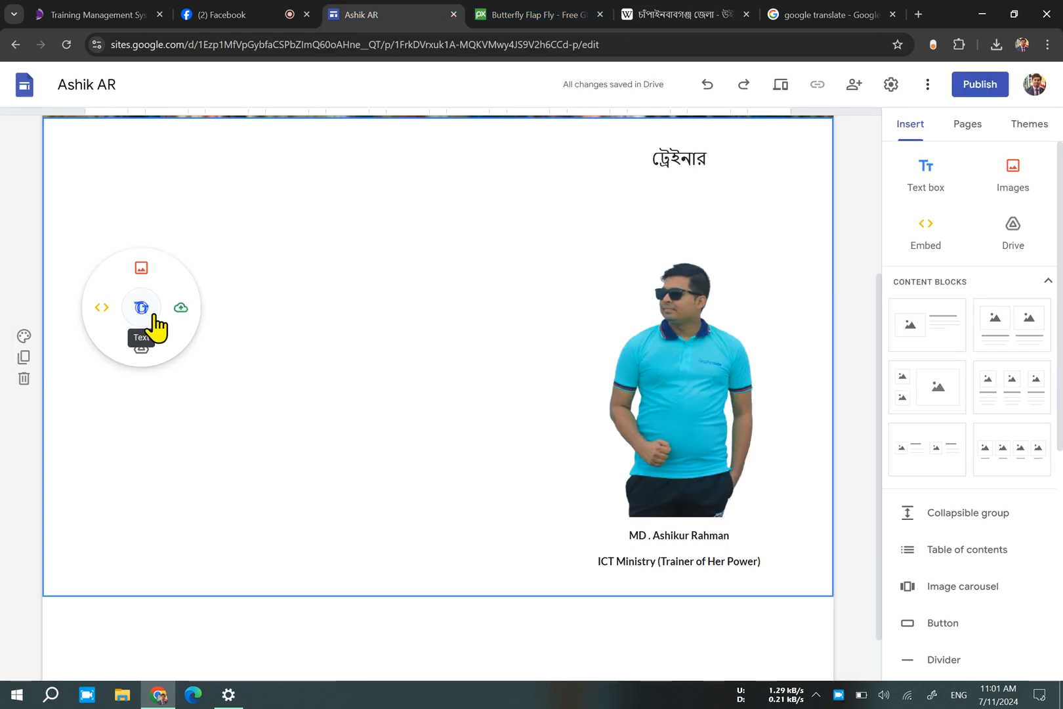
click(150, 310)
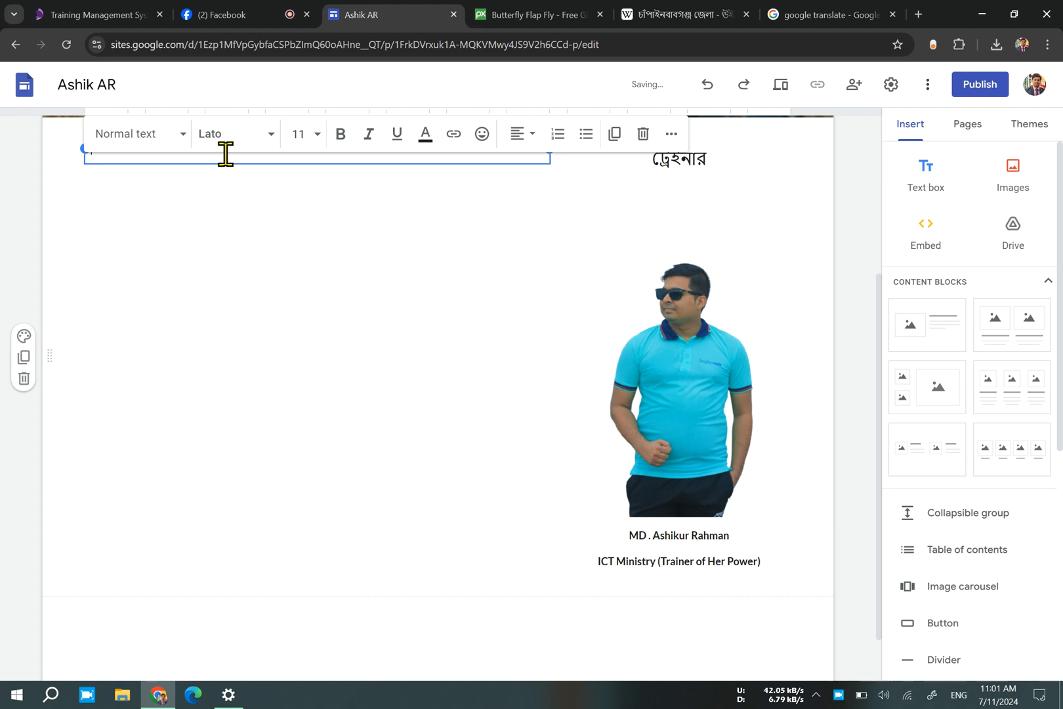
key(ctrl+v)
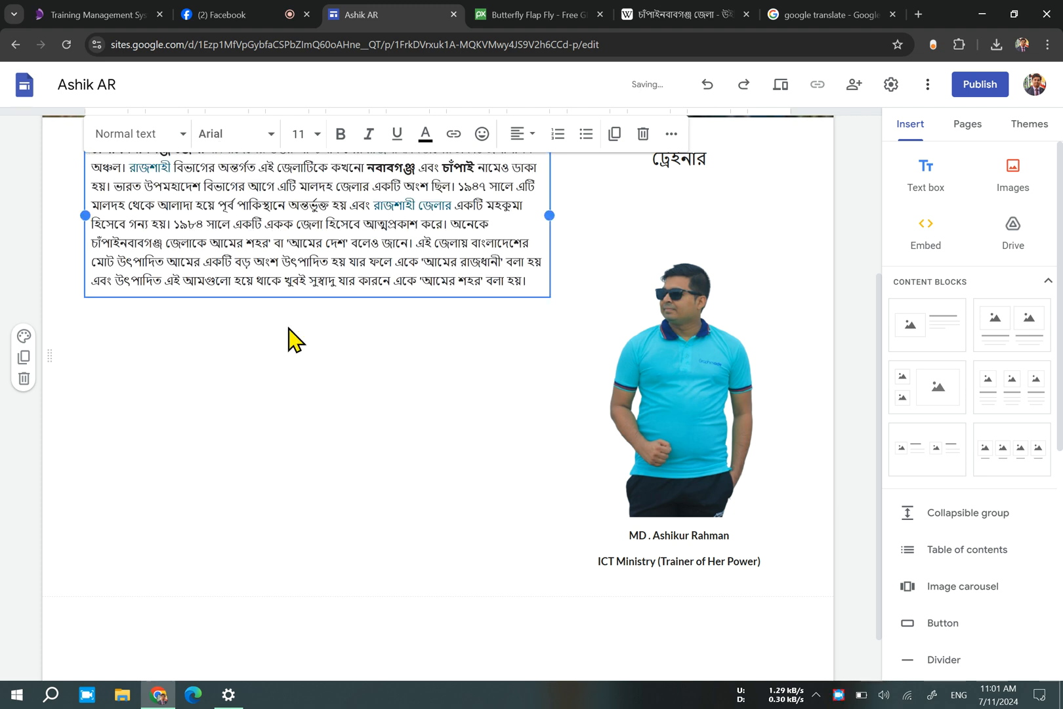
click(307, 194)
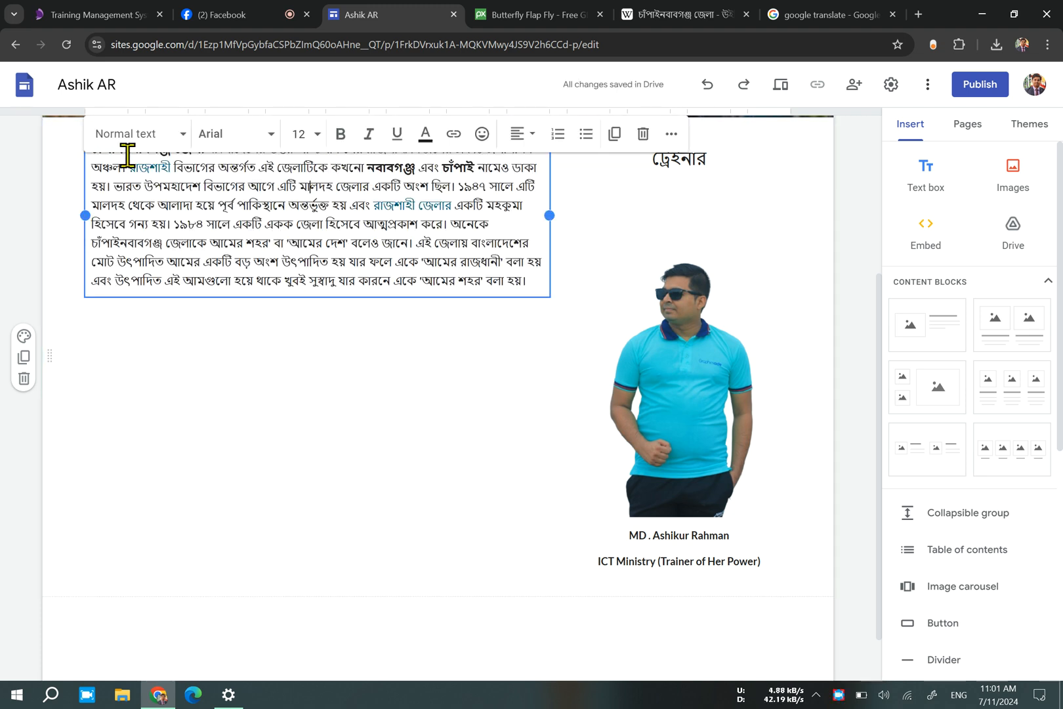
click(161, 169)
click(151, 134)
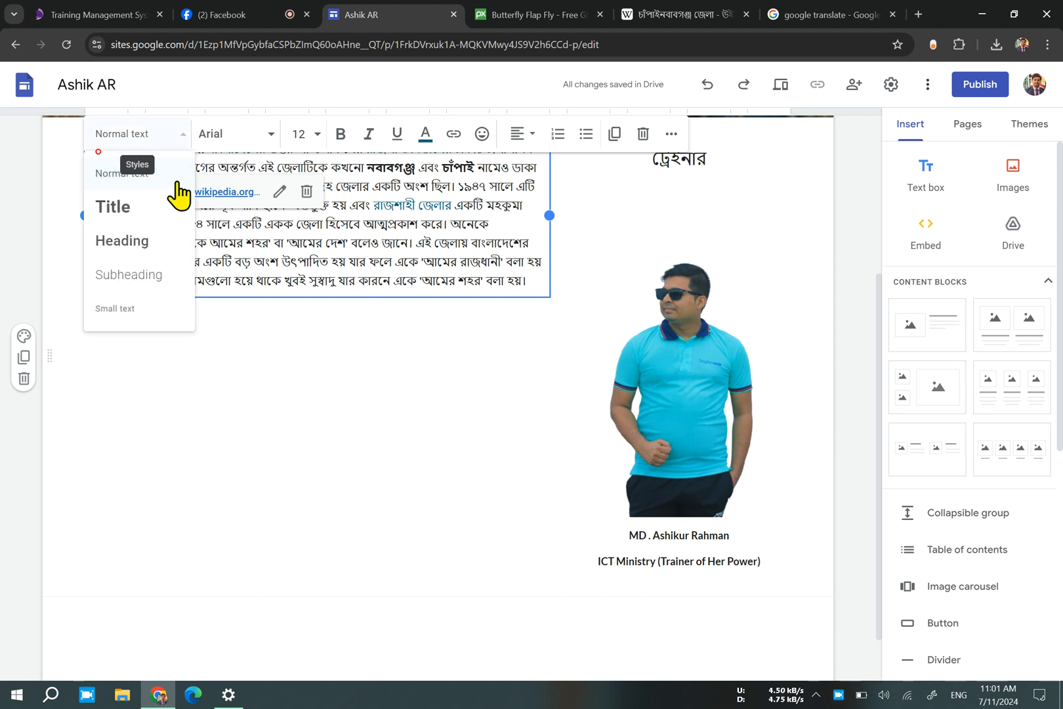
click(389, 223)
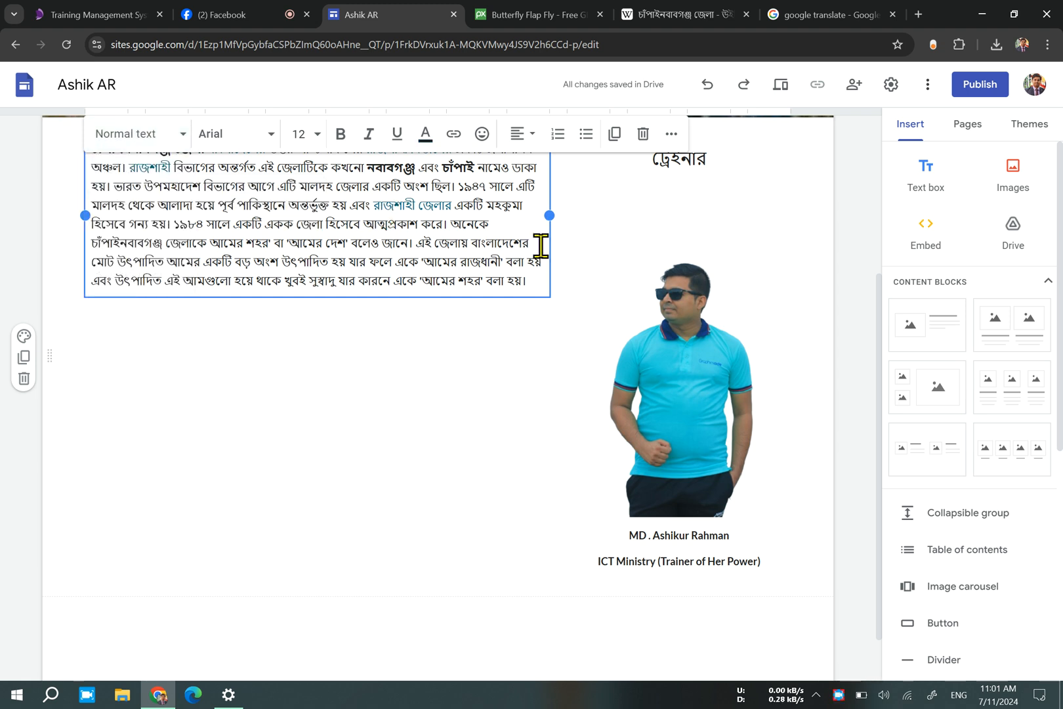
Try to move the pasted paragraph's text box lower in the section beside the picture.
drag(548, 251, 541, 330)
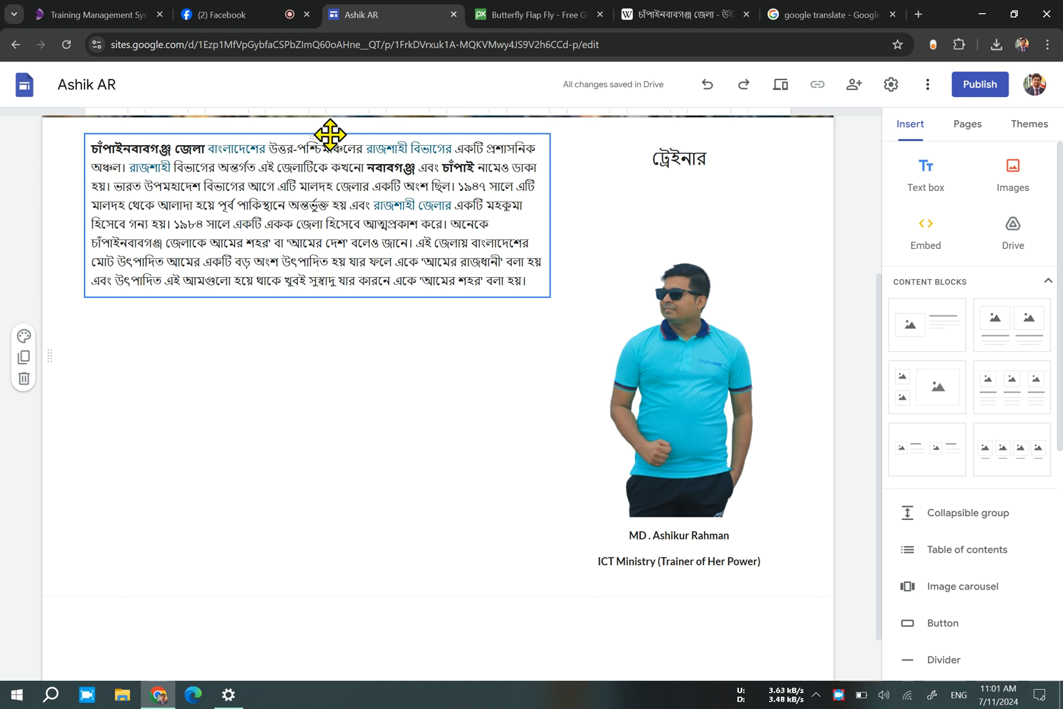
drag(315, 137, 332, 398)
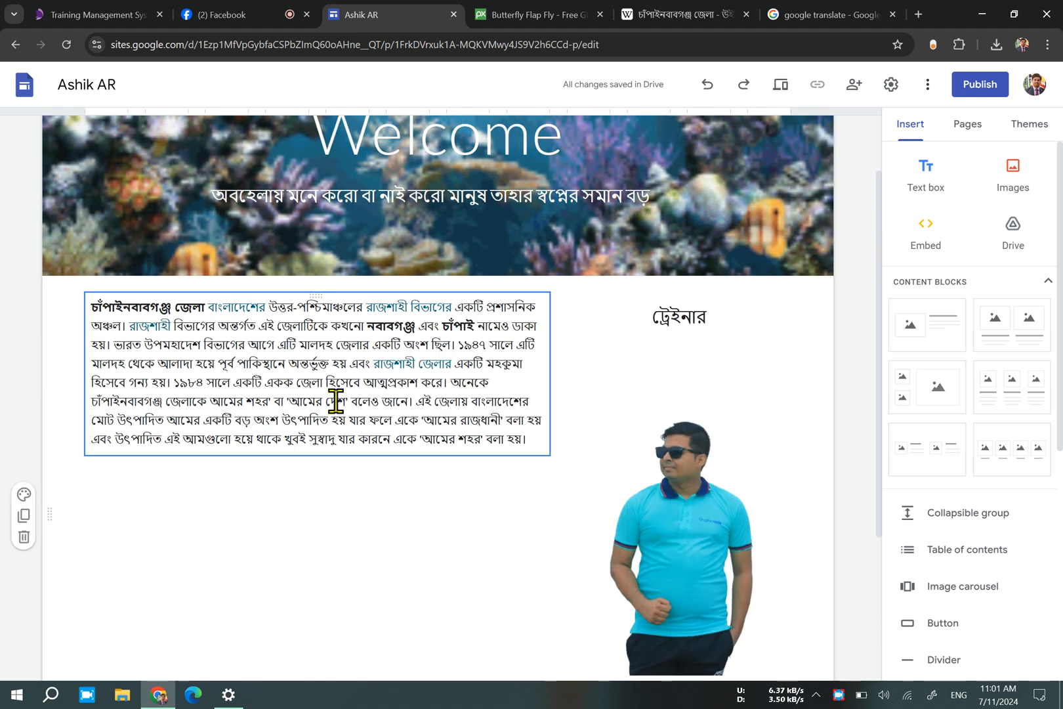
Try to reposition the district paragraph's text box beneath its current place, and clear all the text from it.
click(325, 379)
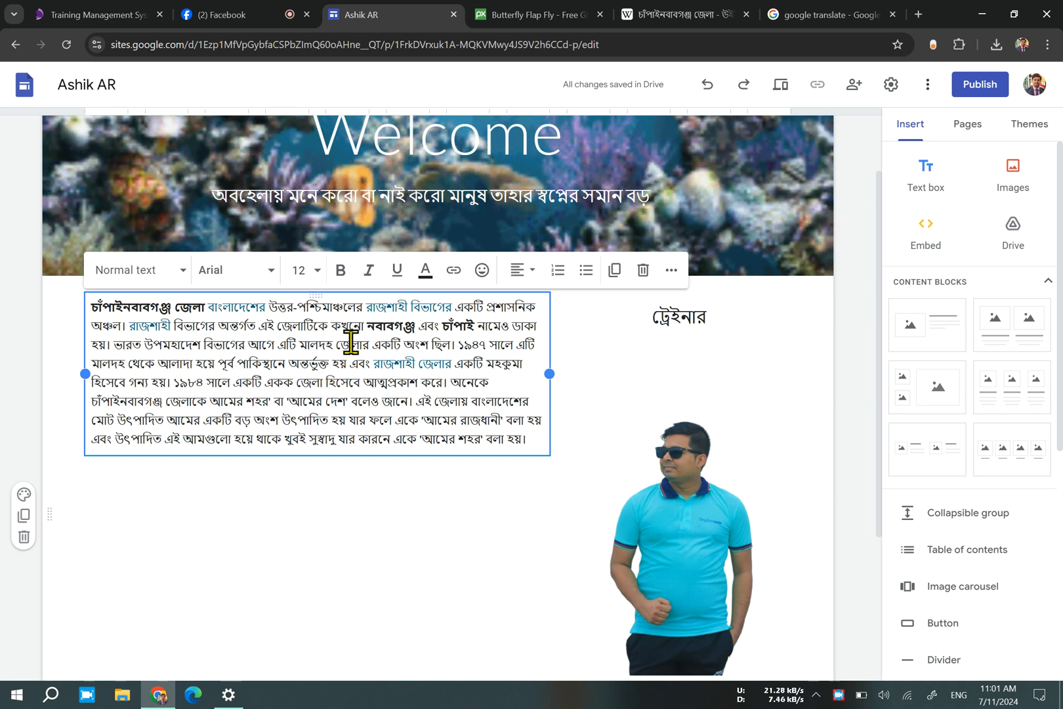
drag(312, 292, 203, 502)
click(325, 403)
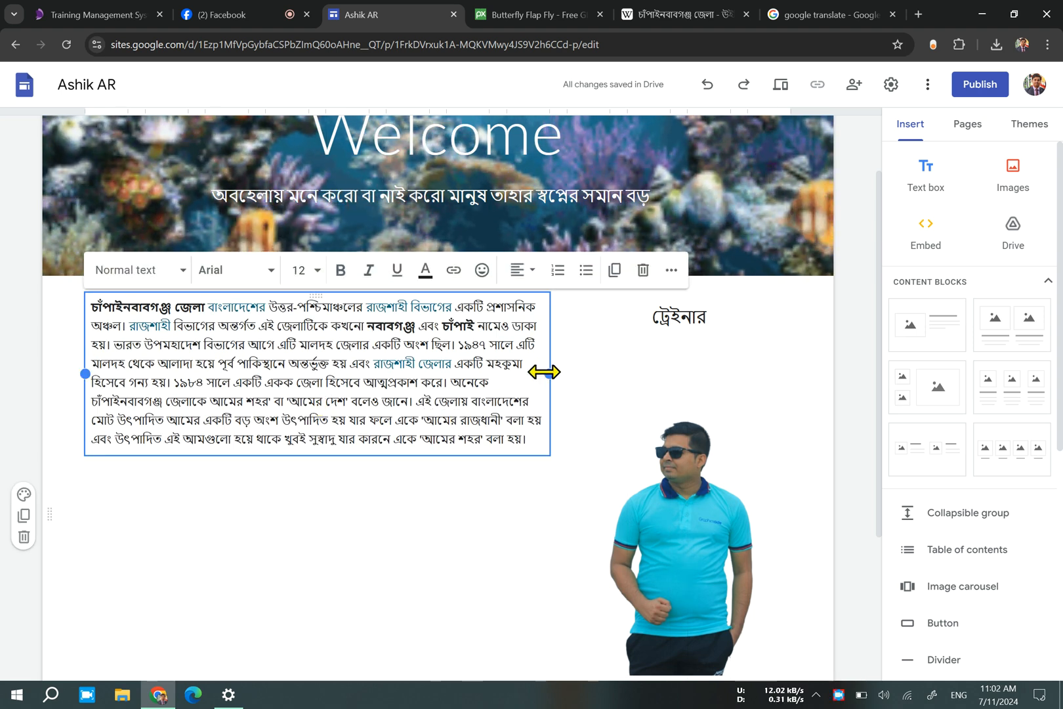
double_click(306, 325)
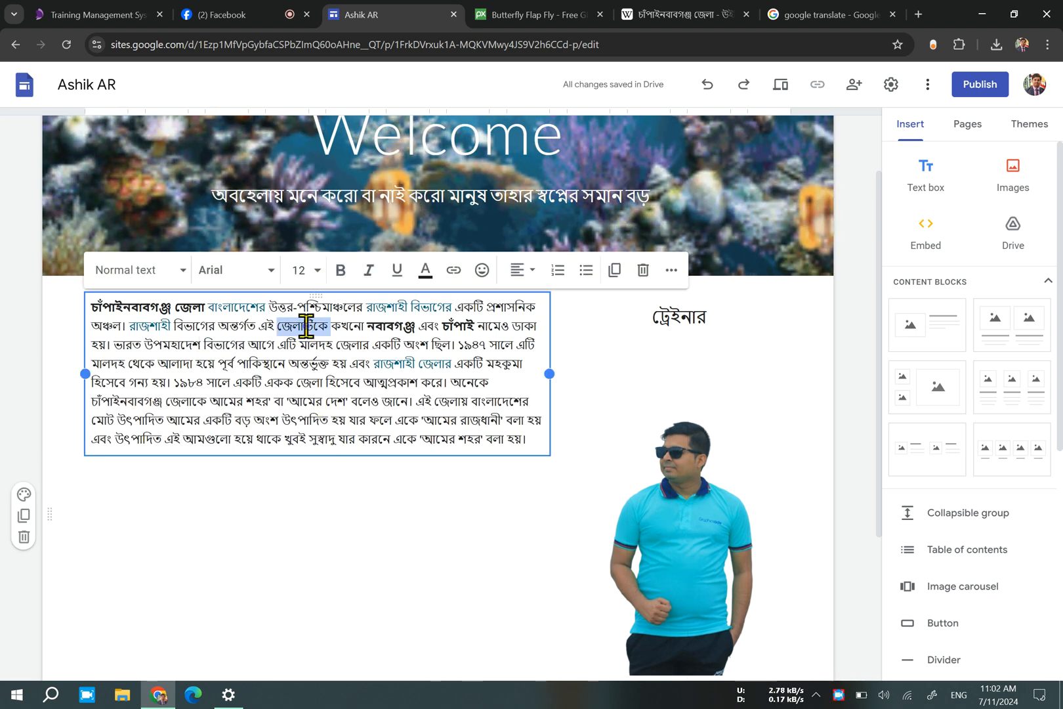
click(482, 402)
drag(536, 439, 19, 301)
key(ctrl+c)
key(BackSpace)
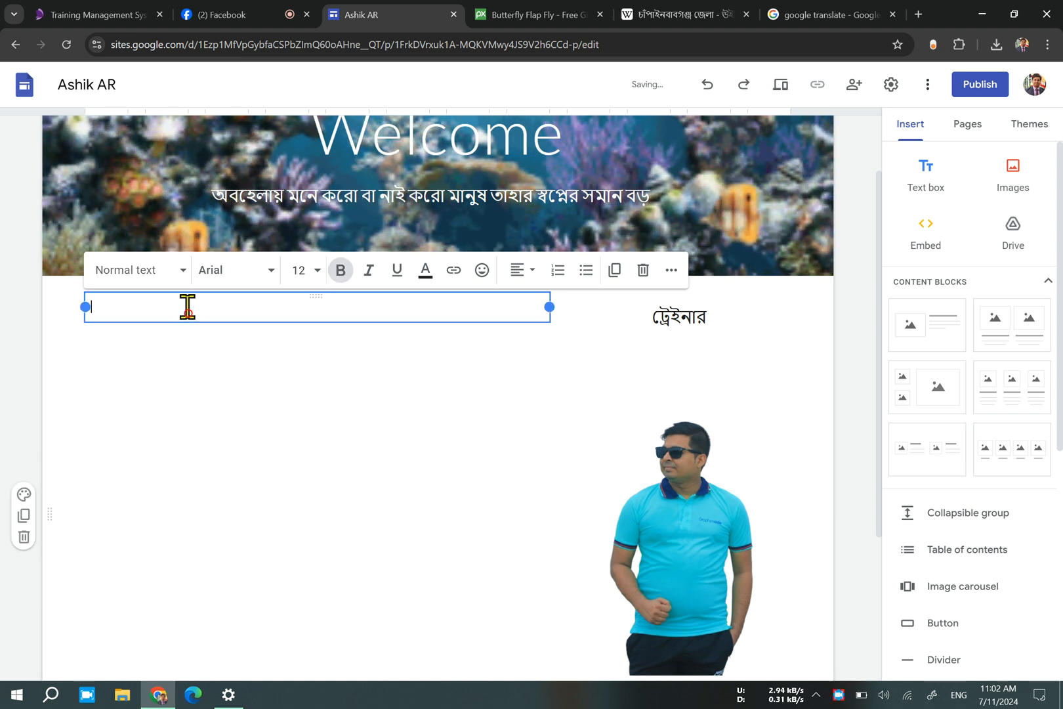
Insert three more text boxes stacked under the emptied one and paste the চাঁপাইনবাবগঞ্জ জেলা paragraph into the lowest.
click(278, 381)
double_click(194, 453)
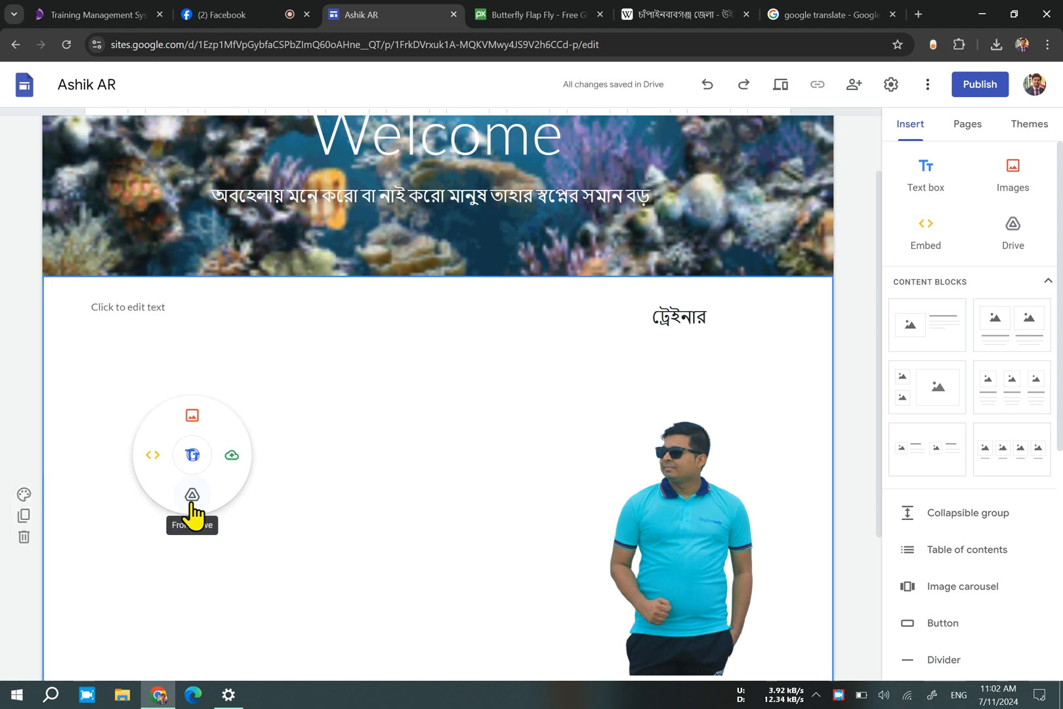
click(193, 455)
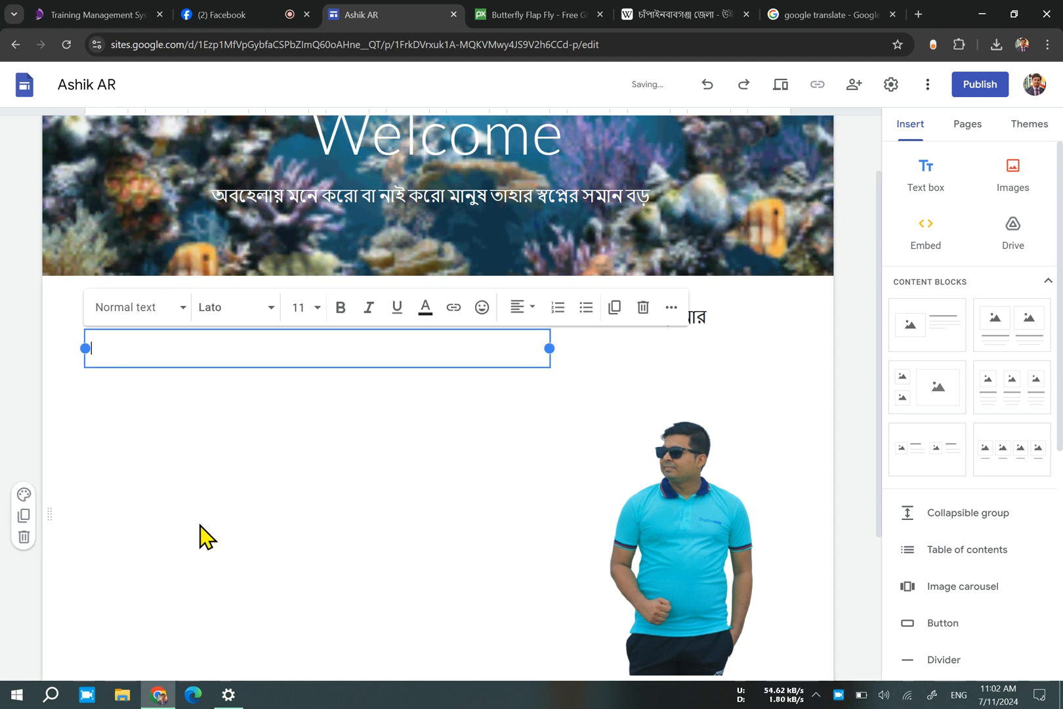
double_click(210, 504)
click(210, 505)
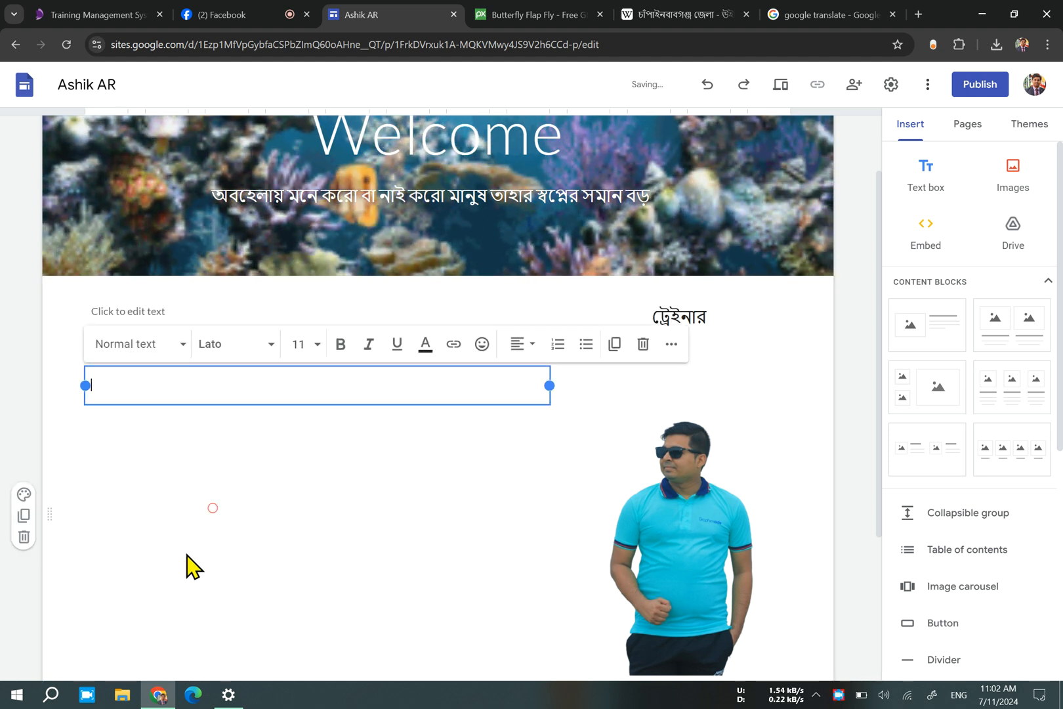
double_click(186, 554)
click(187, 554)
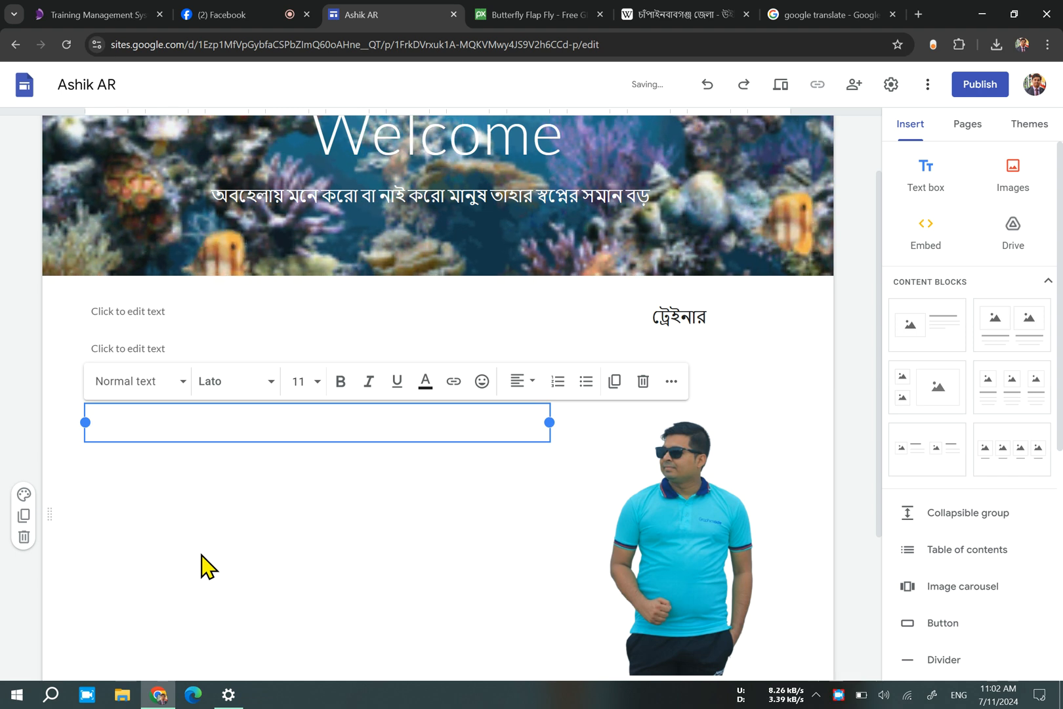
key(ctrl+v)
key(ctrl+f)
click(292, 612)
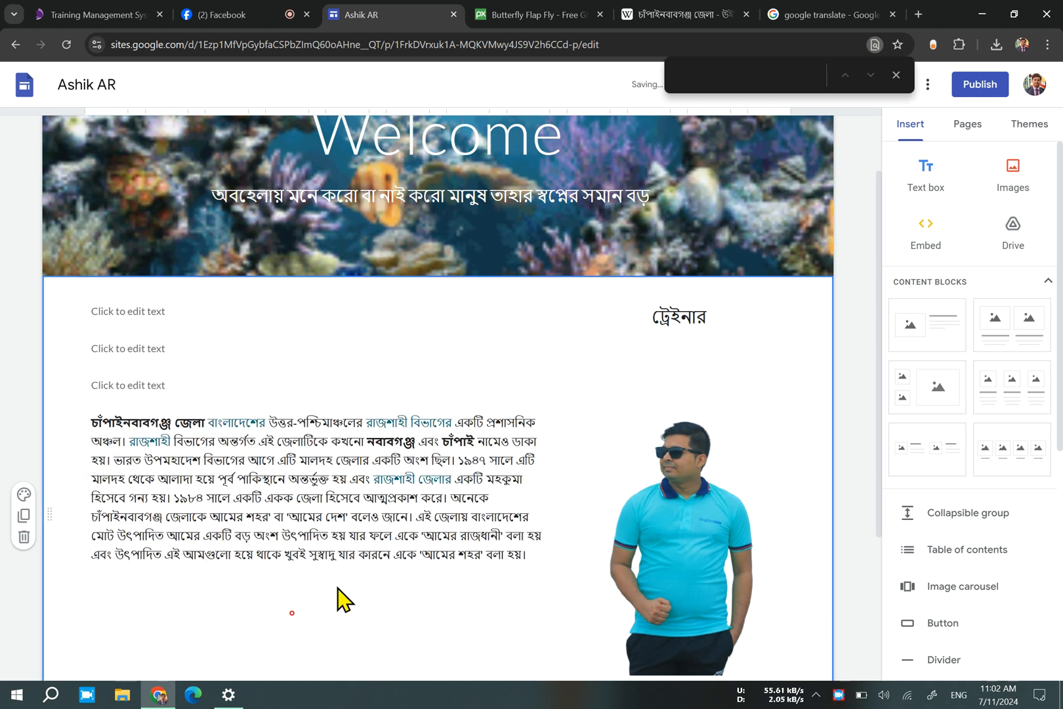
Delete the empty text box directly above the district paragraph, and remove the remaining text box group beside the picture.
click(190, 387)
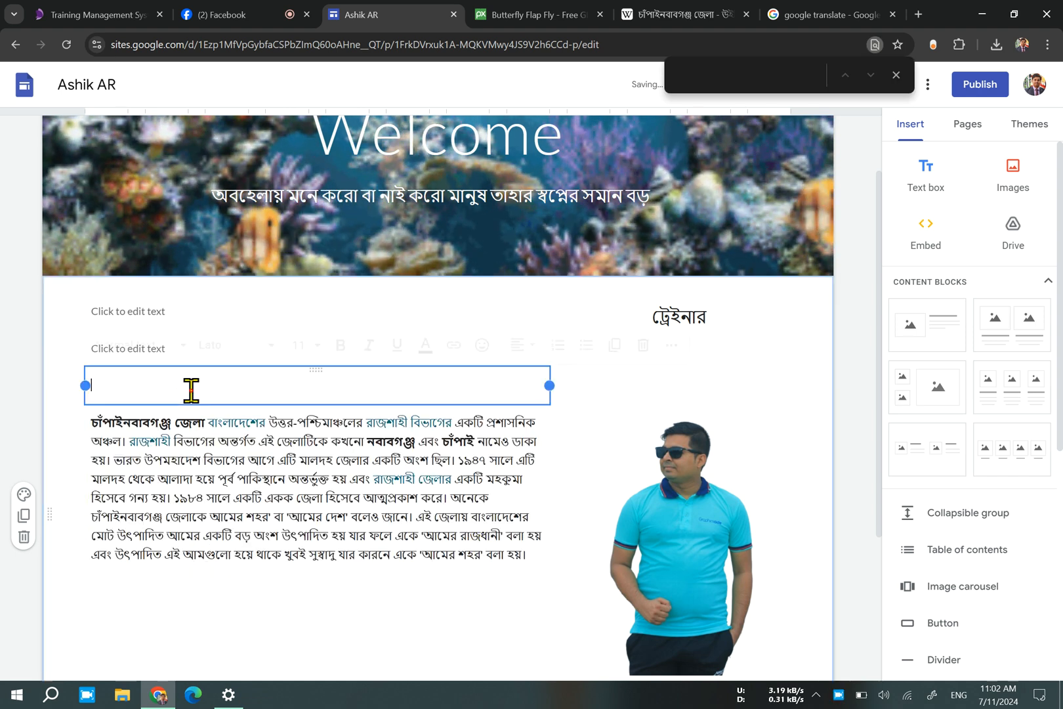
click(643, 344)
scroll(643, 354, down, 1)
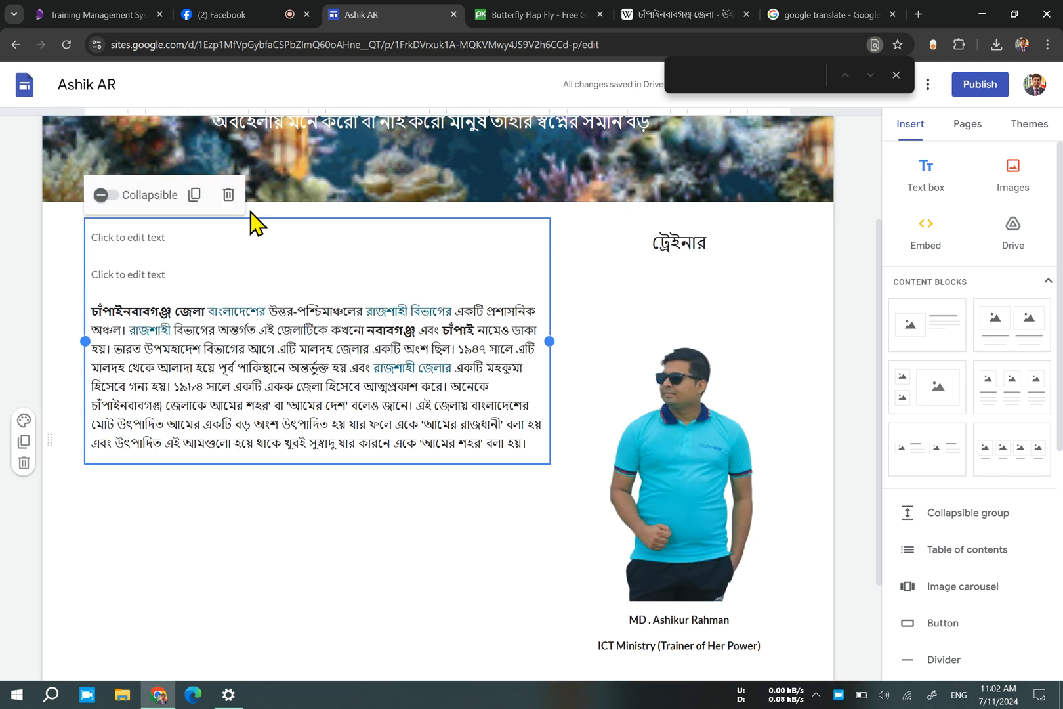
click(228, 194)
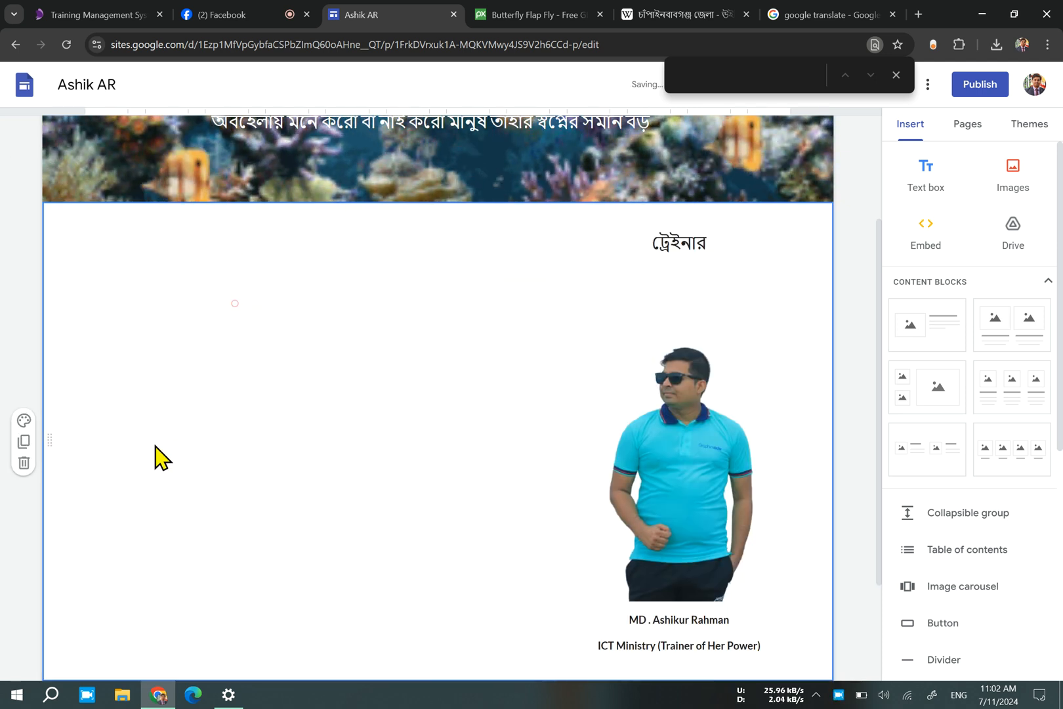
Insert a new text box beside the trainer picture and paste the চাঁপাইনবাবগঞ্জ জেলা paragraph into it.
double_click(186, 479)
click(403, 501)
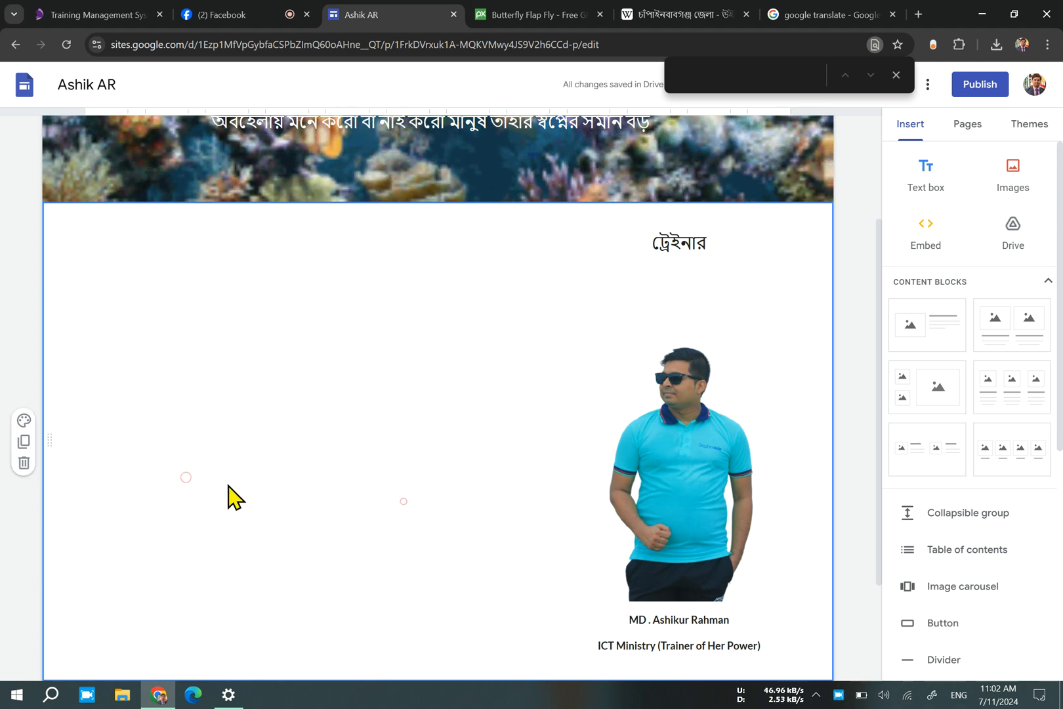
double_click(197, 480)
click(199, 486)
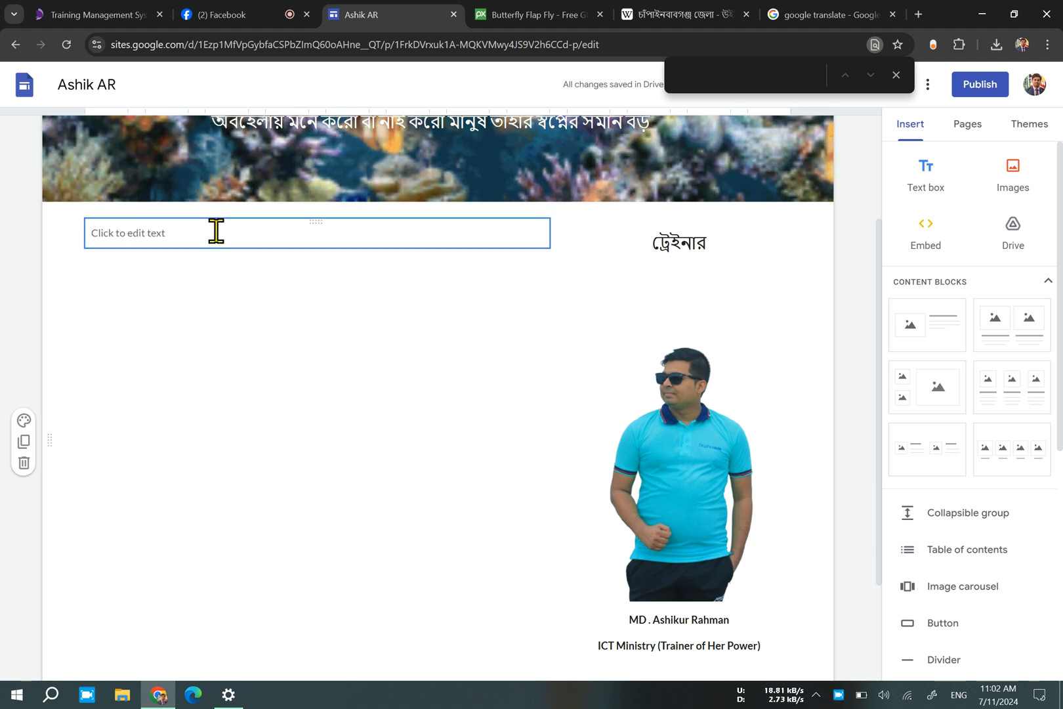
key(ctrl+v)
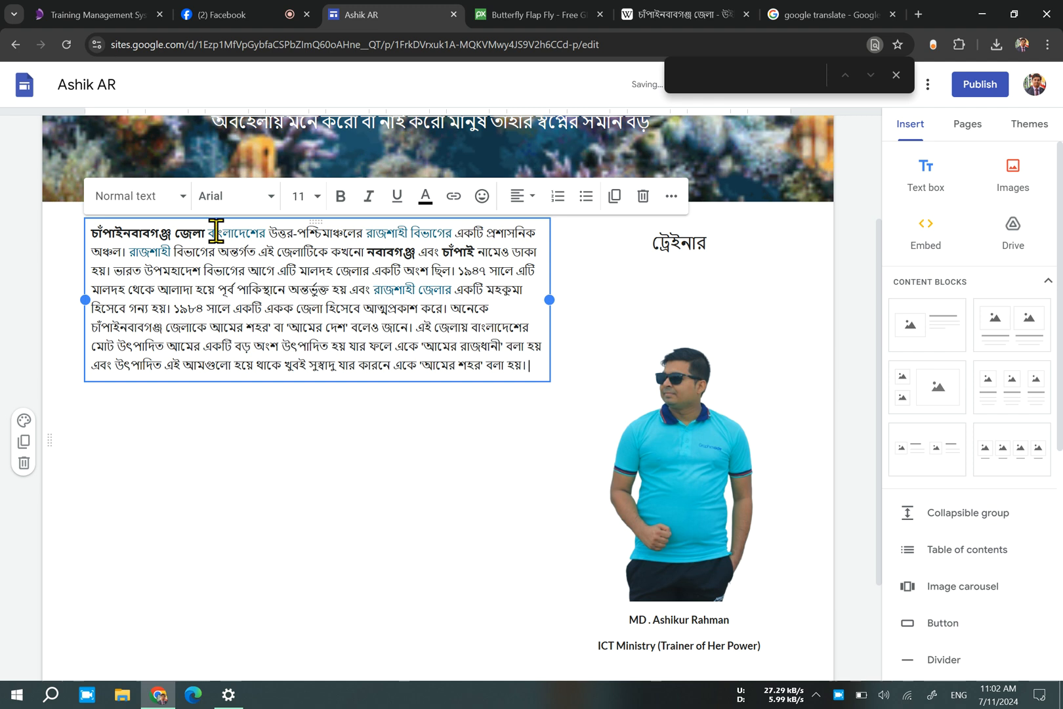
Enlarge the trainer picture slightly within its crop frame and apply the crop.
double_click(669, 474)
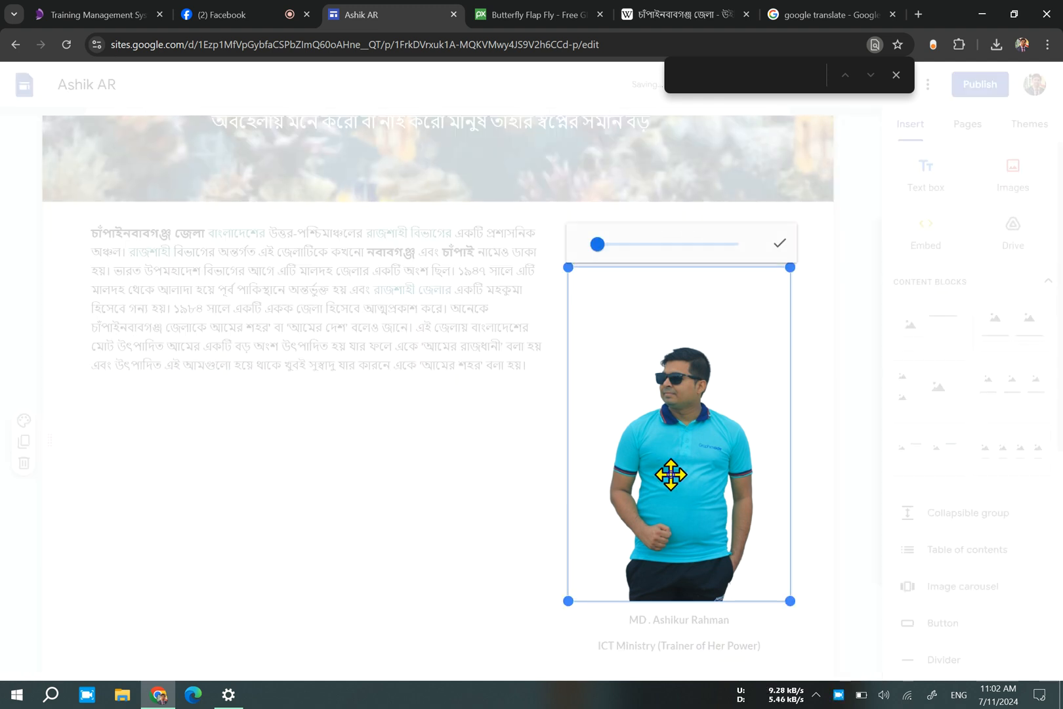
mouse_move(605, 244)
mouse_down()
mouse_move(636, 242)
mouse_move(613, 254)
mouse_up()
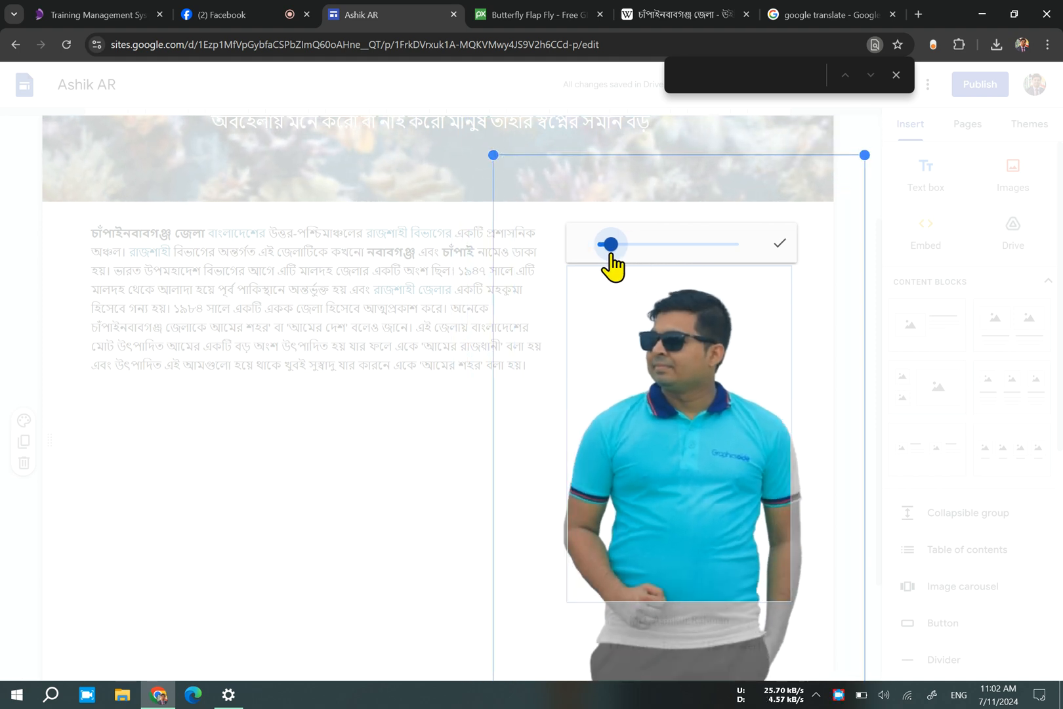
click(282, 554)
click(357, 515)
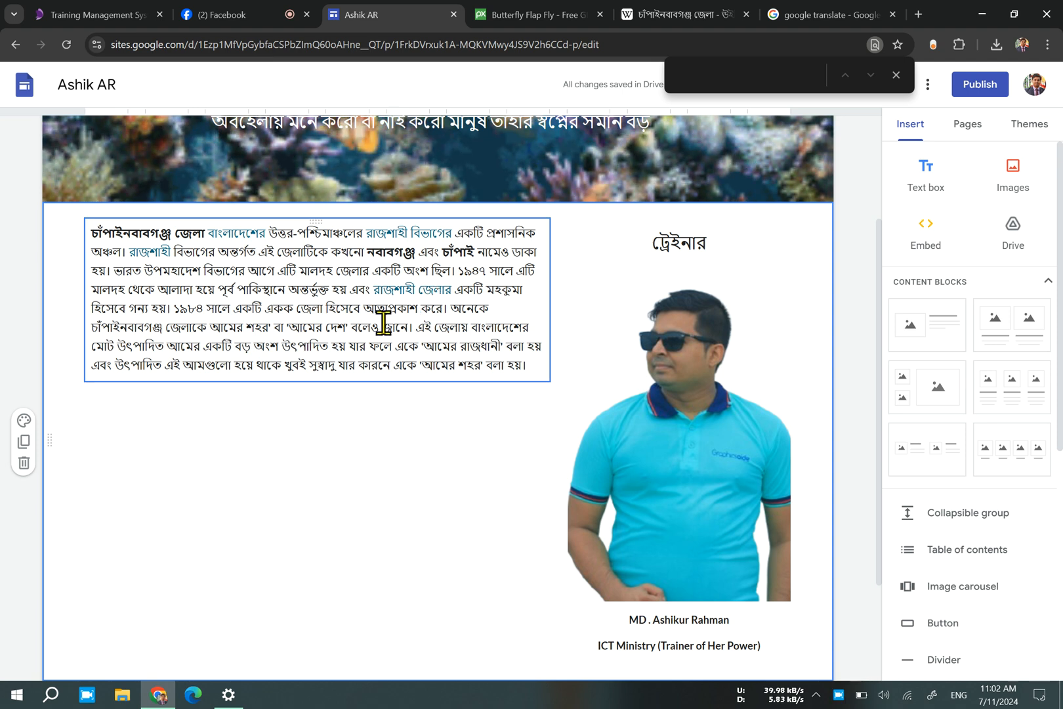
Upload the classroom photo "WhatsApp Image 2024-09-01 at 15.56.59_e5f25..." from the Downloads folder "it truble" as the section's background image.
click(23, 421)
mouse_move(121, 565)
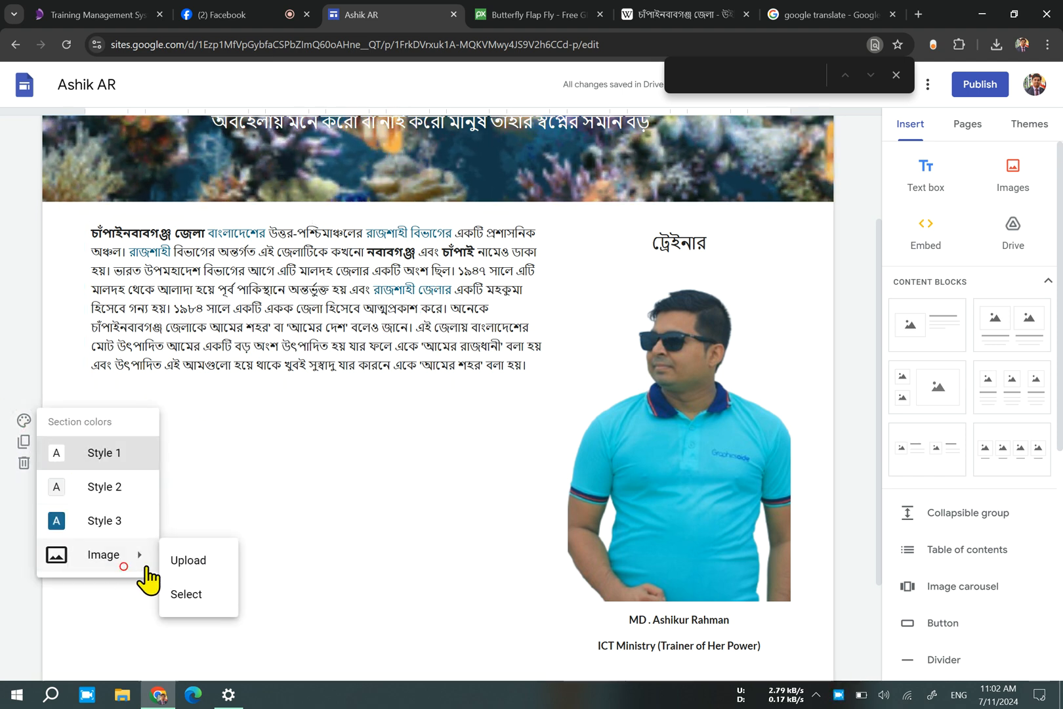
click(213, 561)
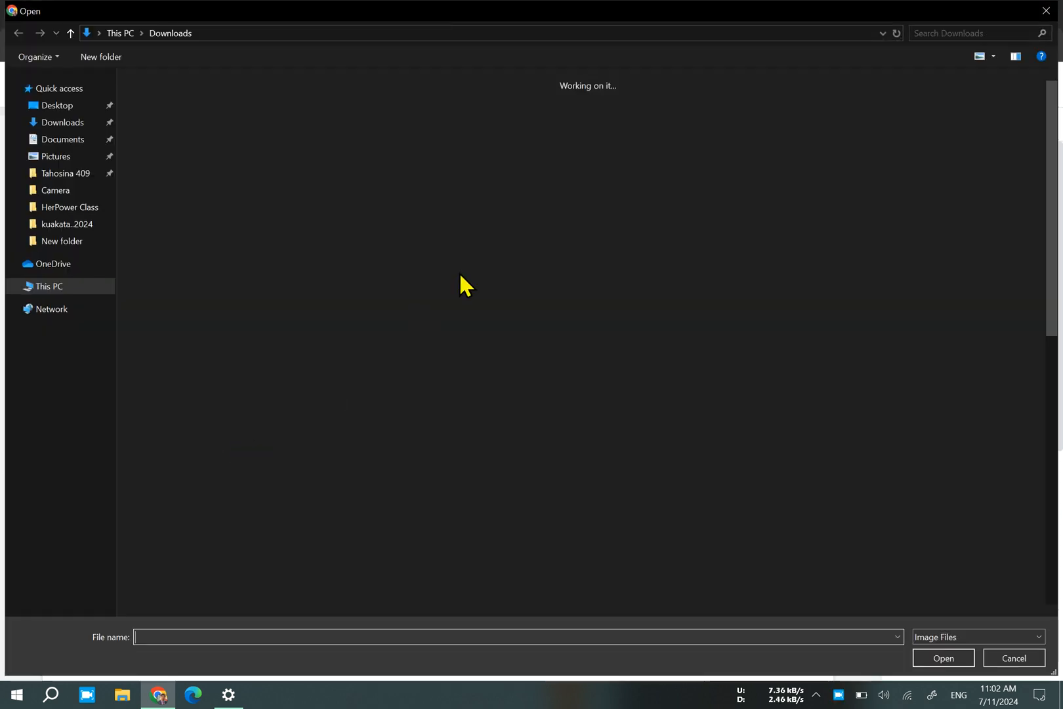
scroll(393, 367, down, 5)
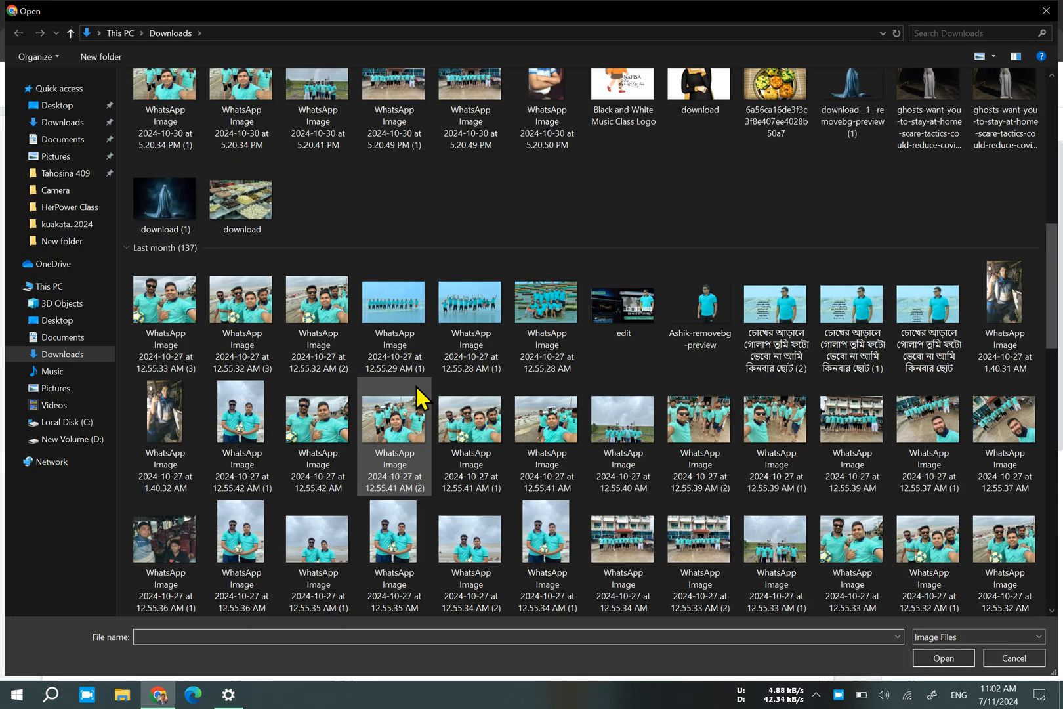
scroll(631, 402, down, 10)
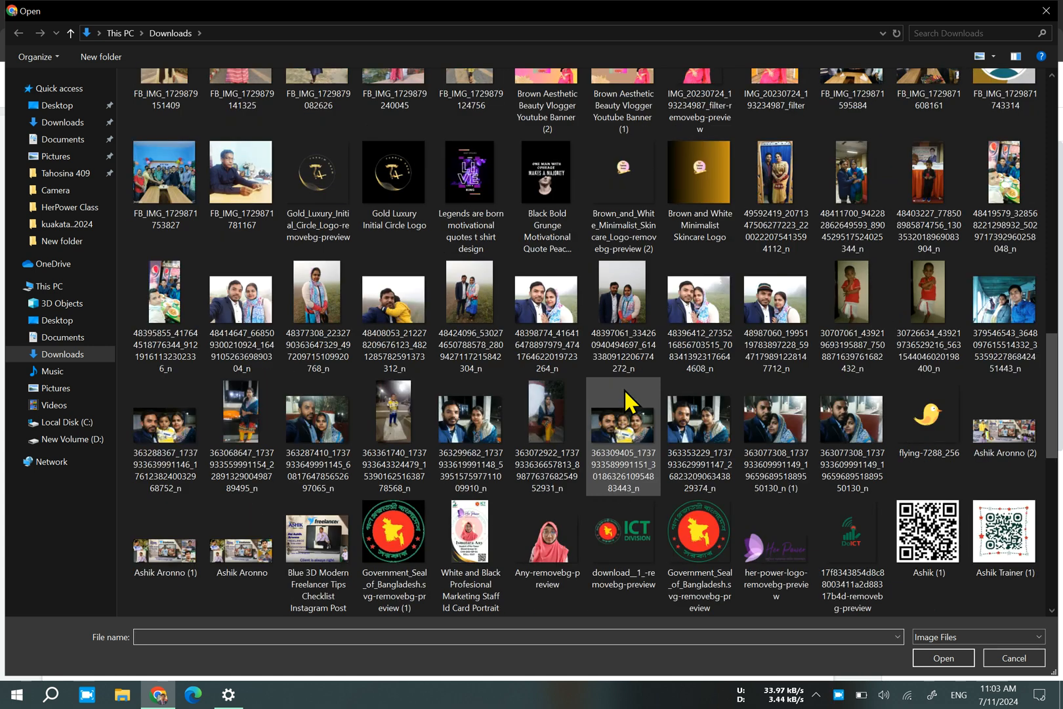
scroll(626, 397, down, 15)
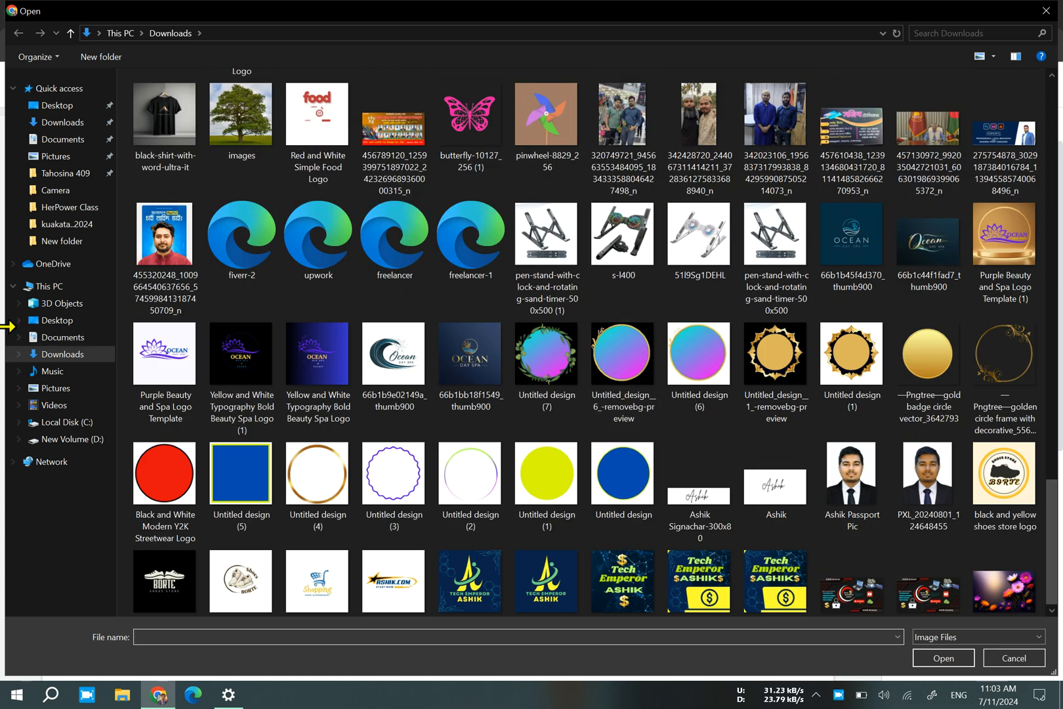
scroll(623, 420, down, 6)
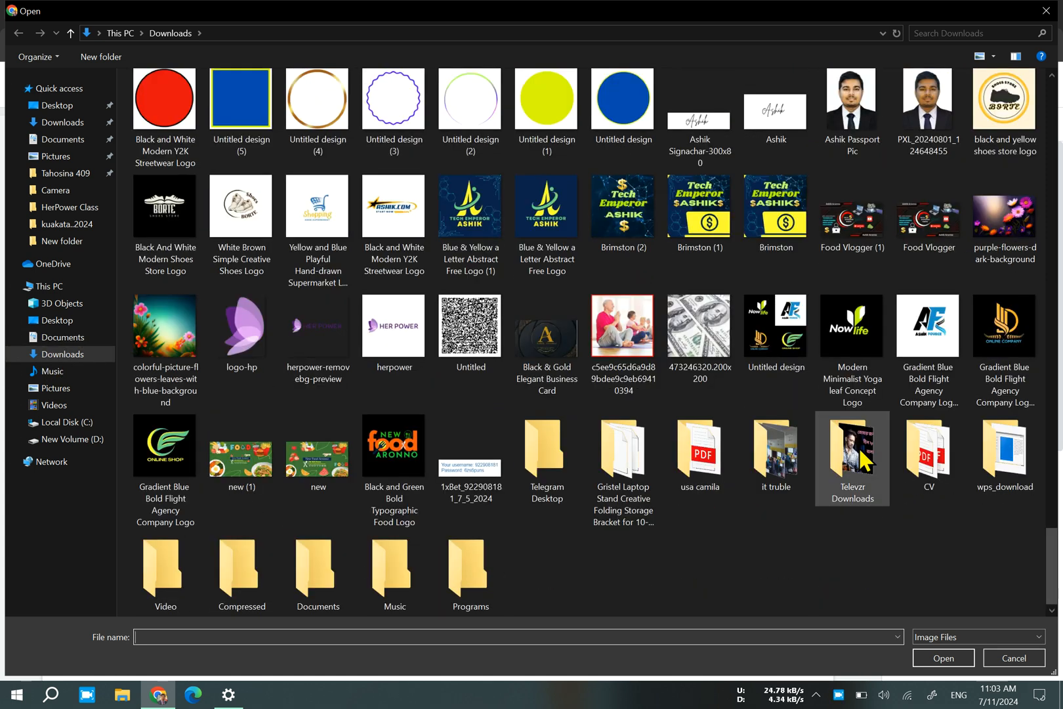
double_click(781, 453)
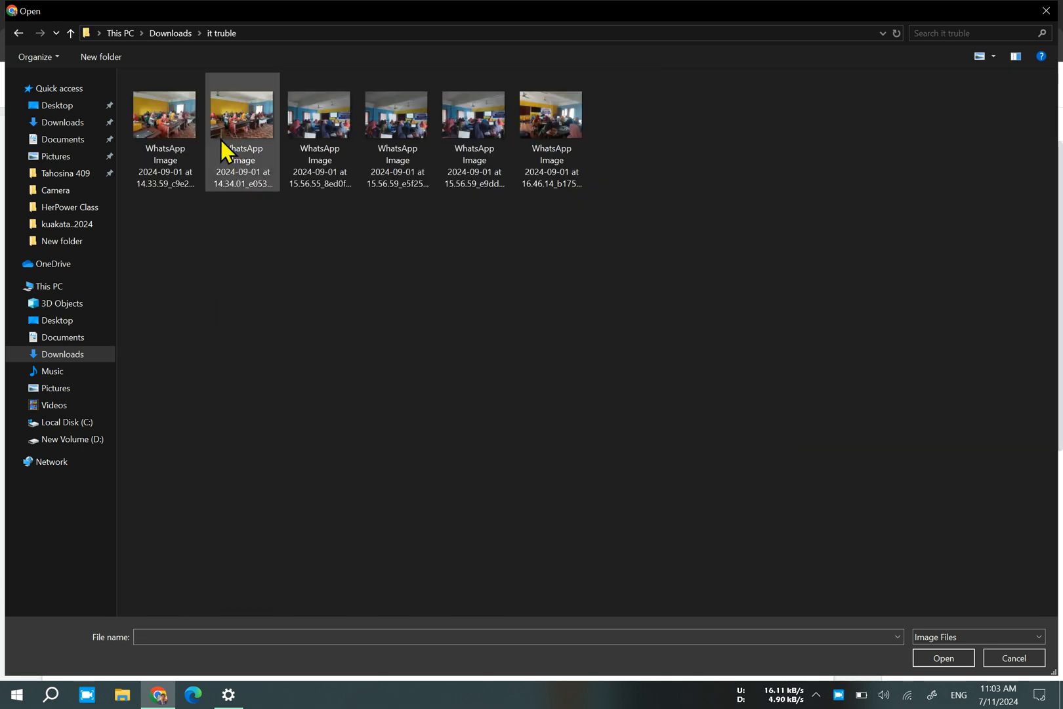
double_click(403, 143)
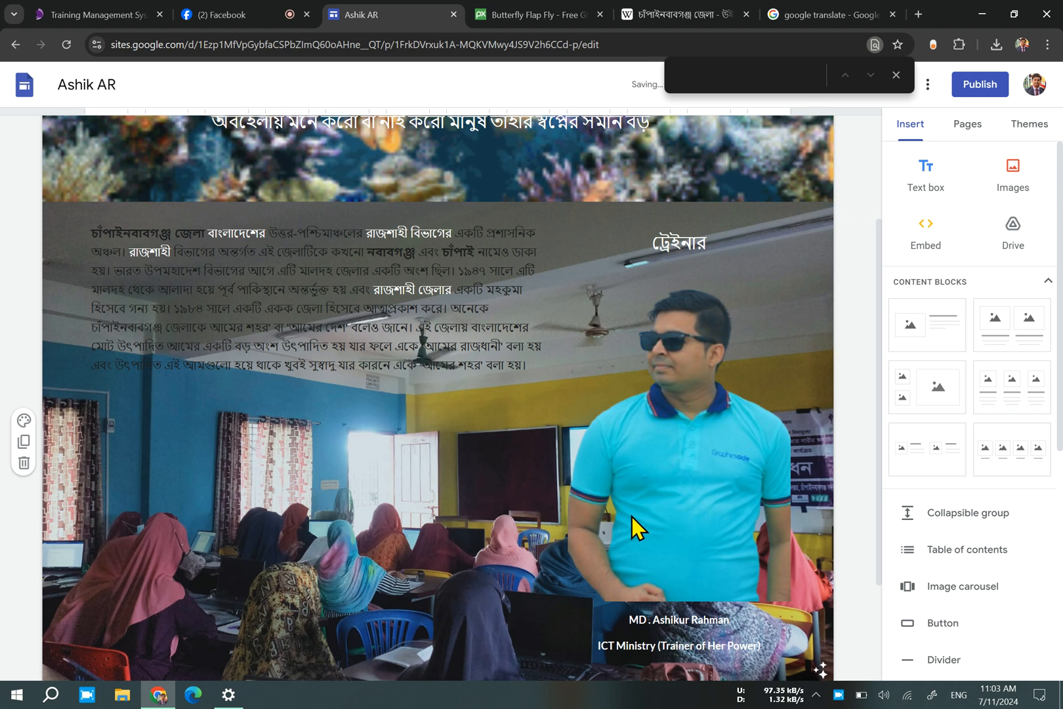
click(416, 568)
double_click(416, 570)
click(421, 576)
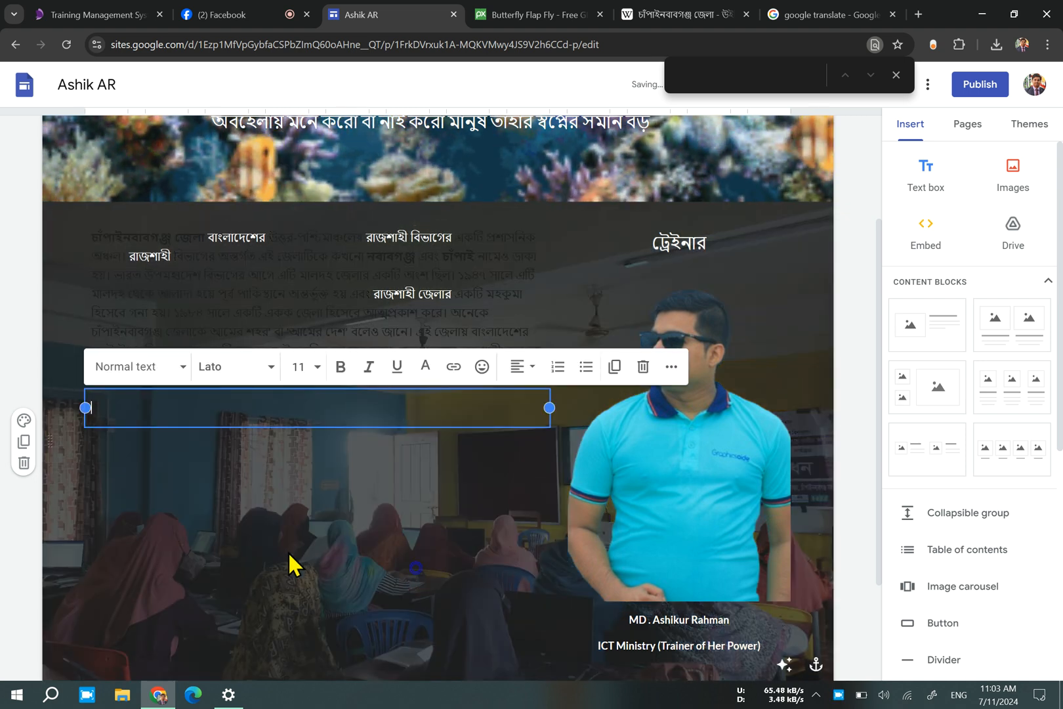
click(643, 373)
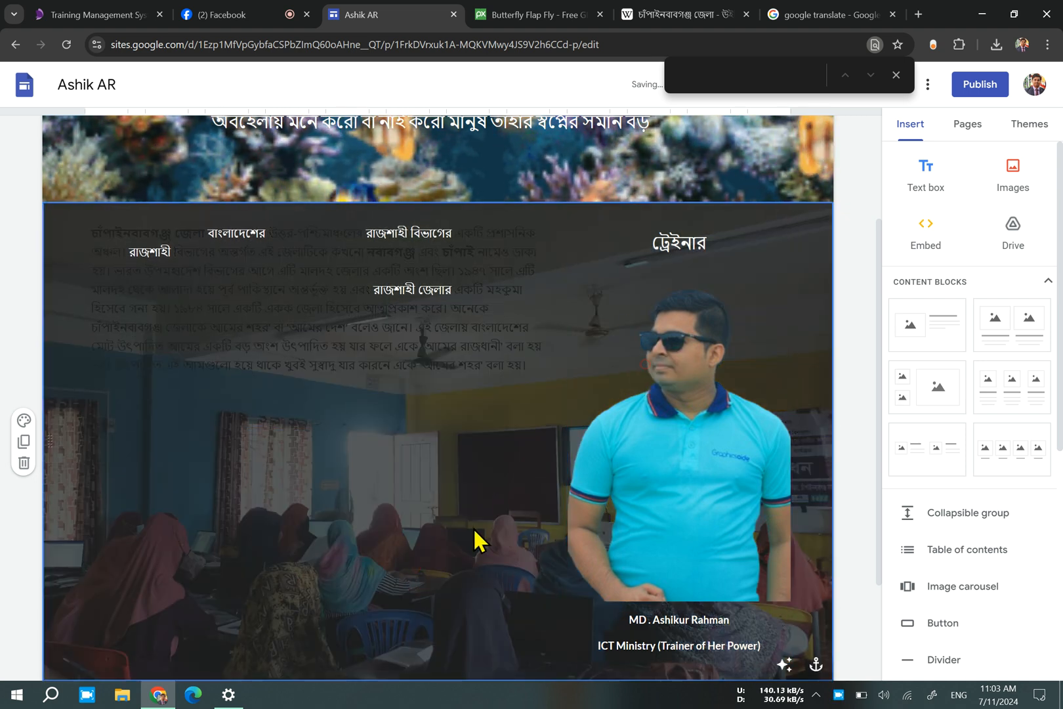
Toggle the readability adjustment on the section's classroom background image and leave it removed.
scroll(475, 531, down, 2)
click(786, 516)
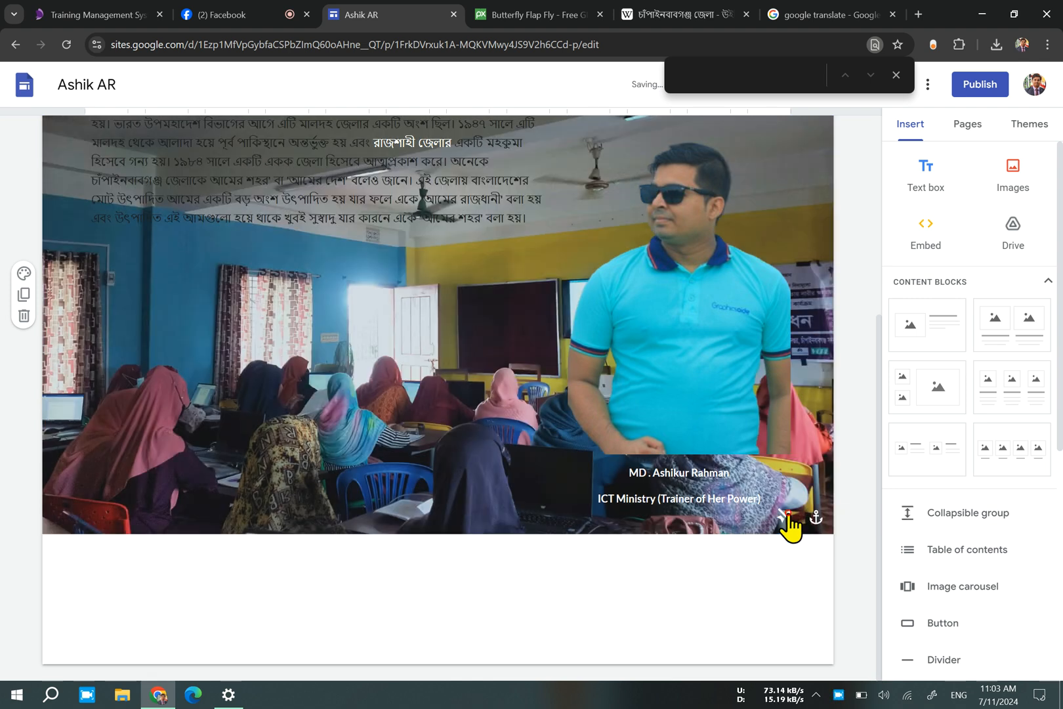
click(790, 525)
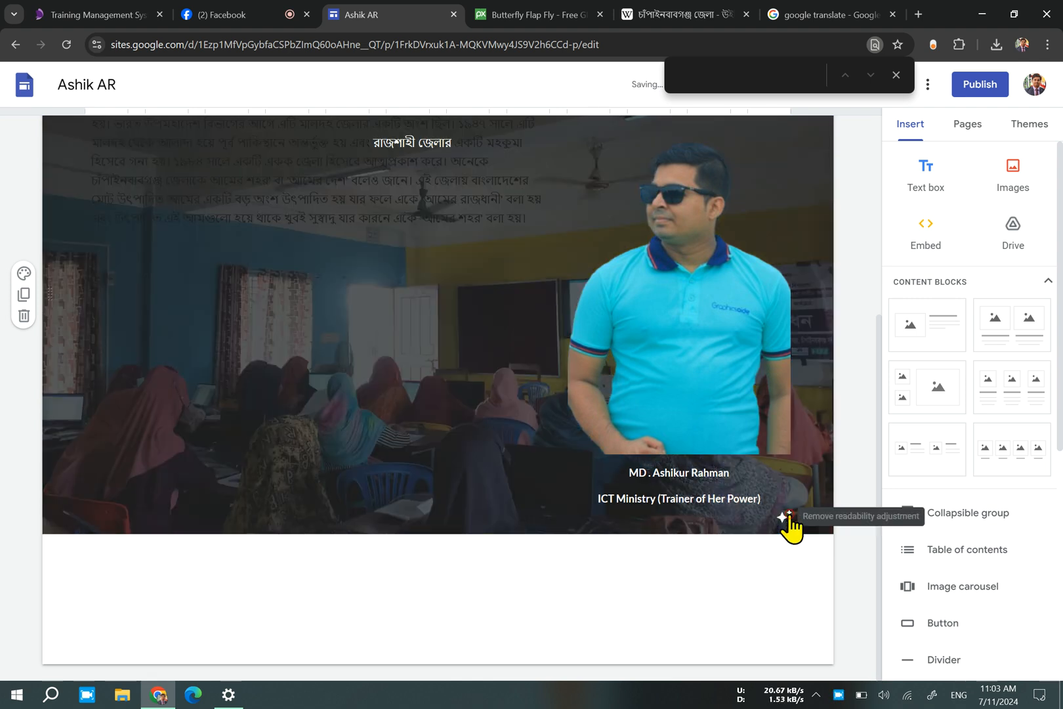
click(790, 525)
Select the entire district paragraph beside the trainer picture and make it bold.
scroll(353, 423, up, 4)
click(352, 423)
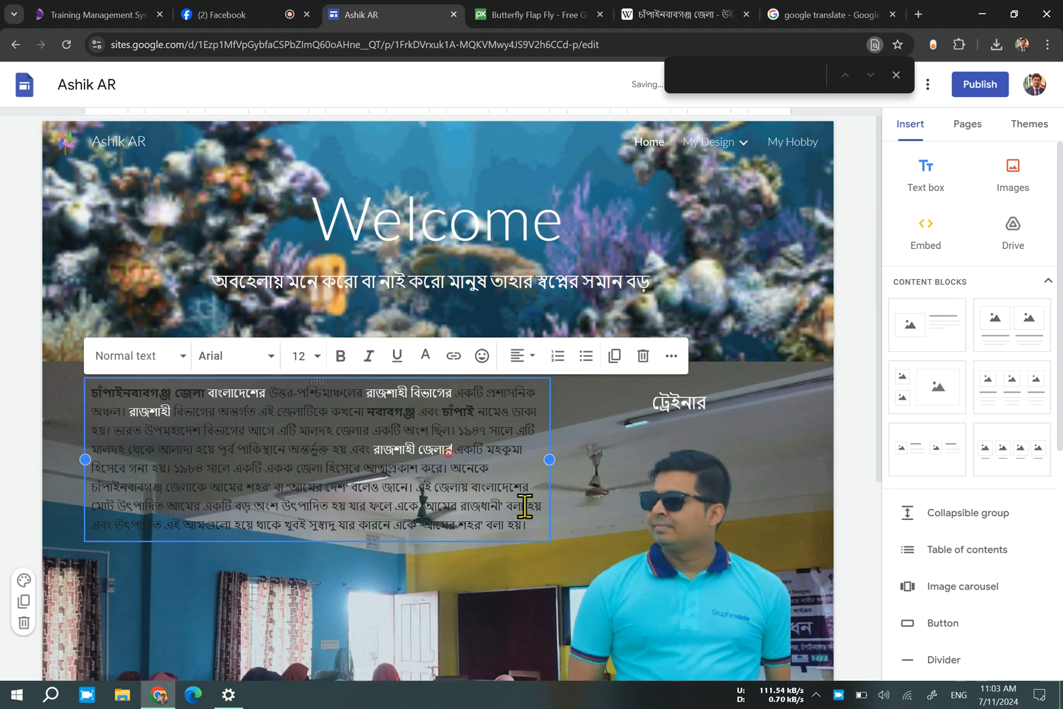
drag(531, 524, 37, 361)
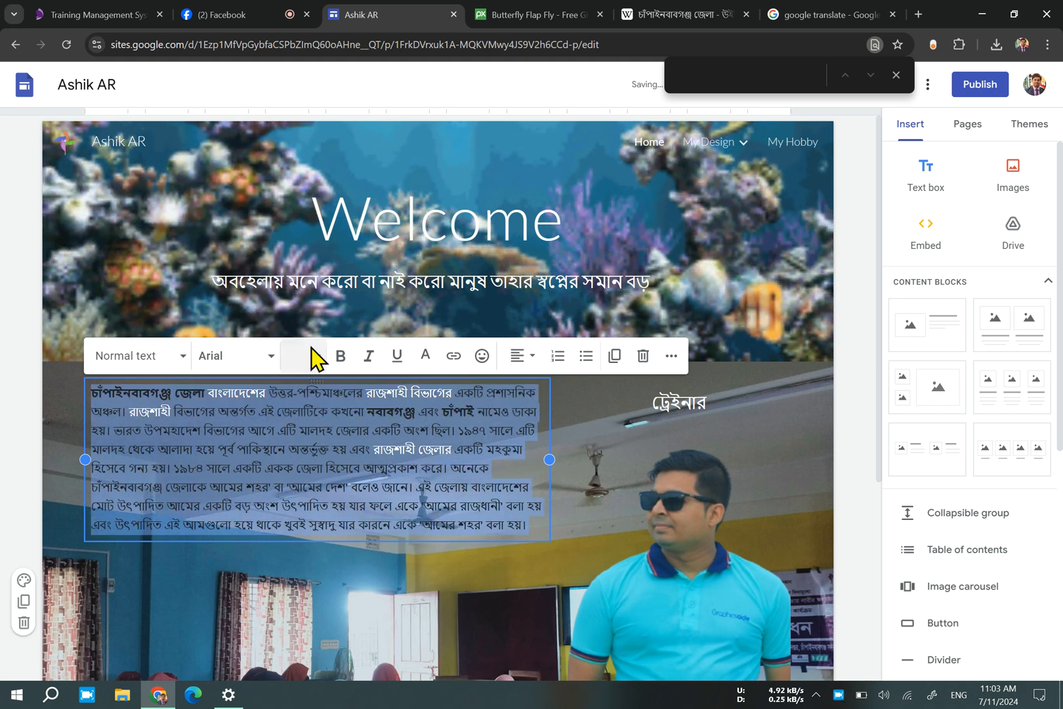
click(340, 355)
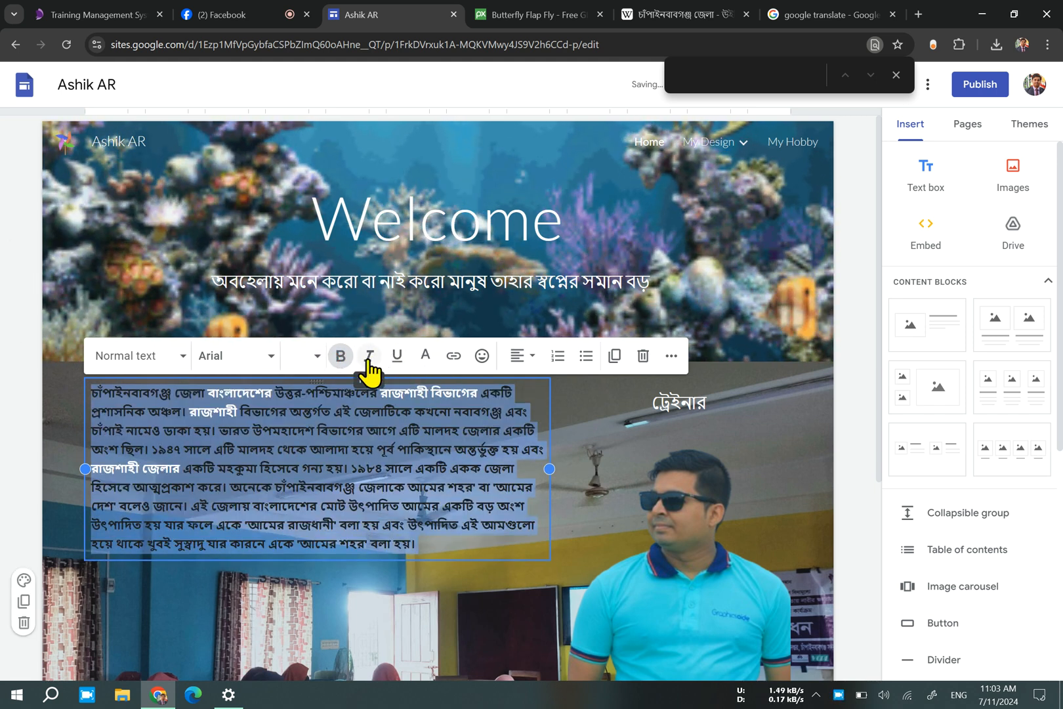
Set the selected district paragraph to font size 24 and its text color to white.
click(317, 358)
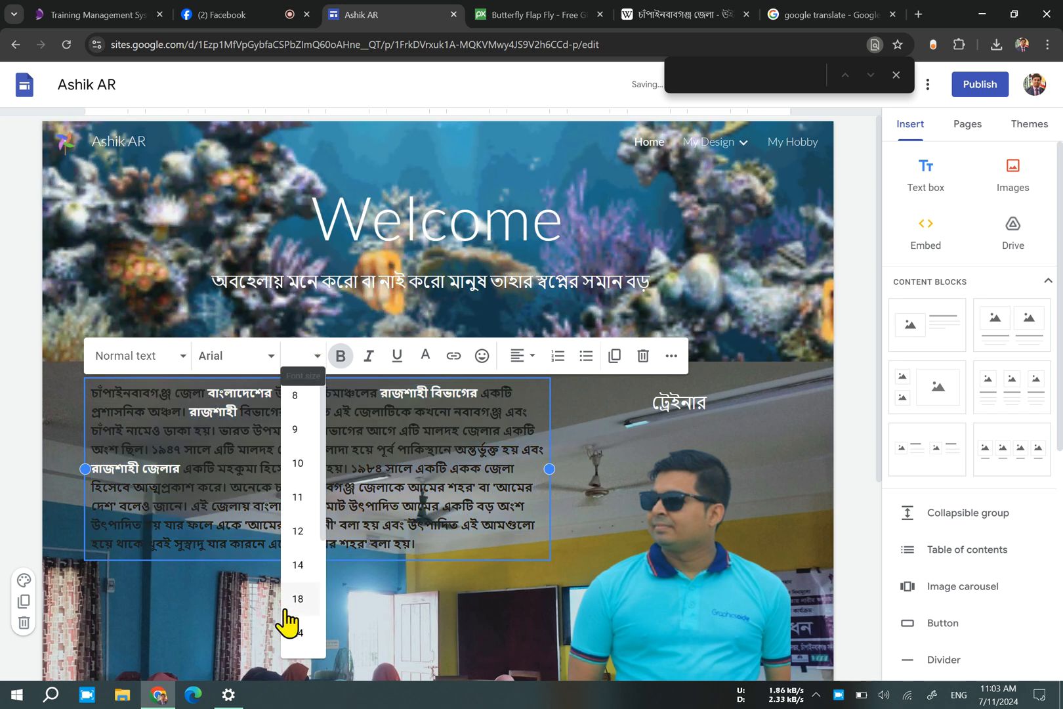
click(297, 633)
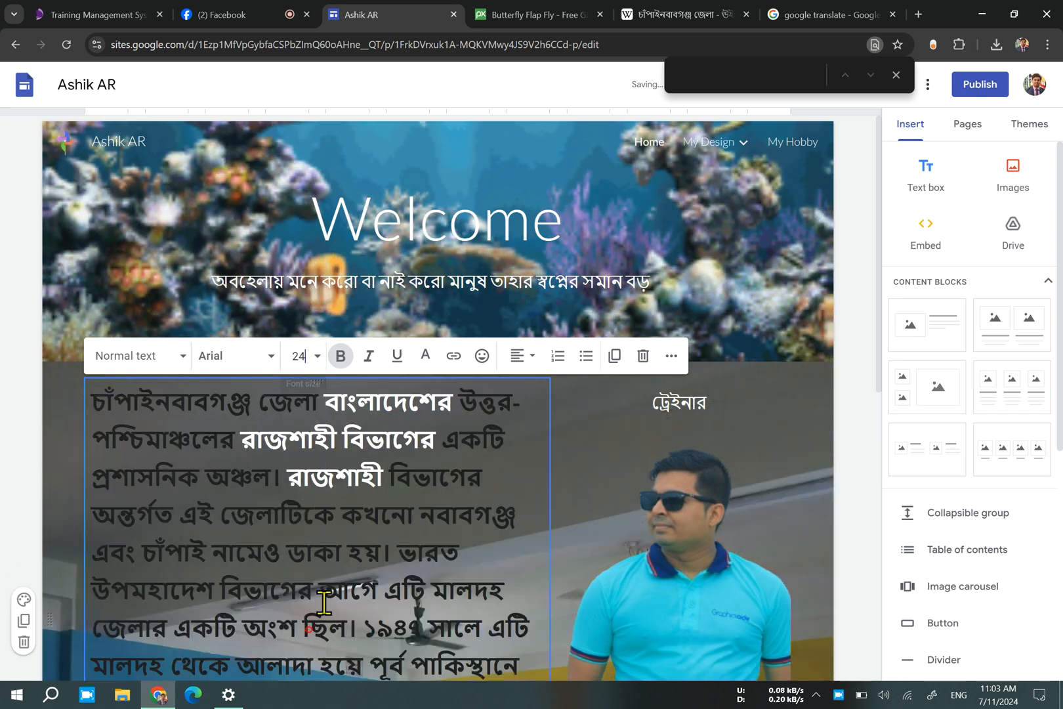
click(415, 354)
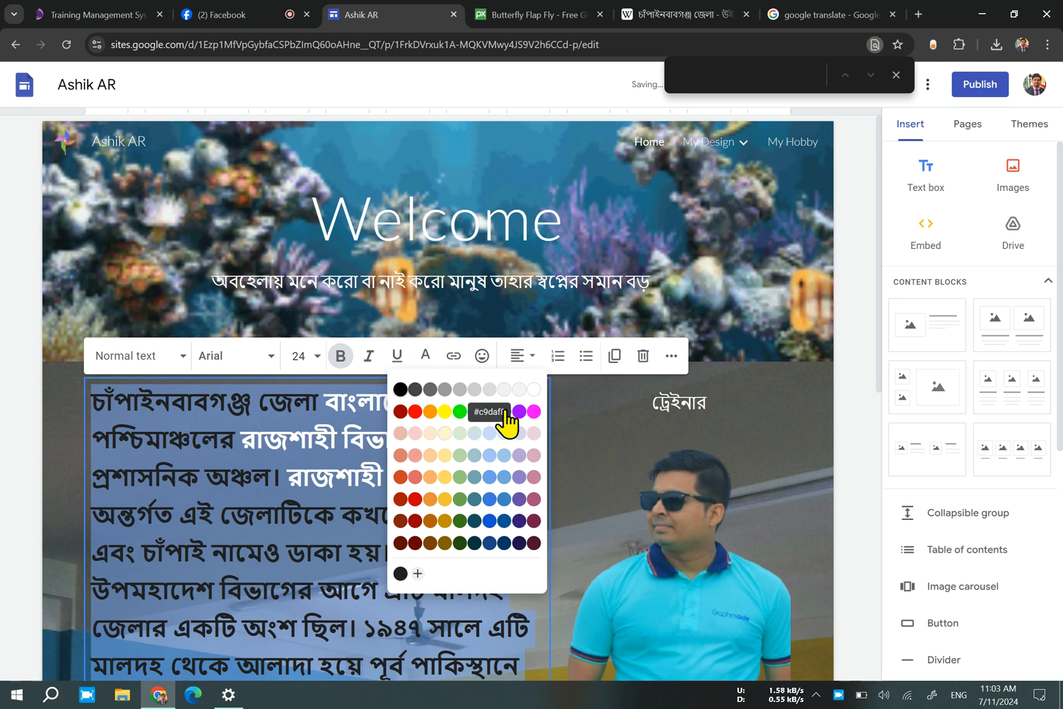
click(530, 394)
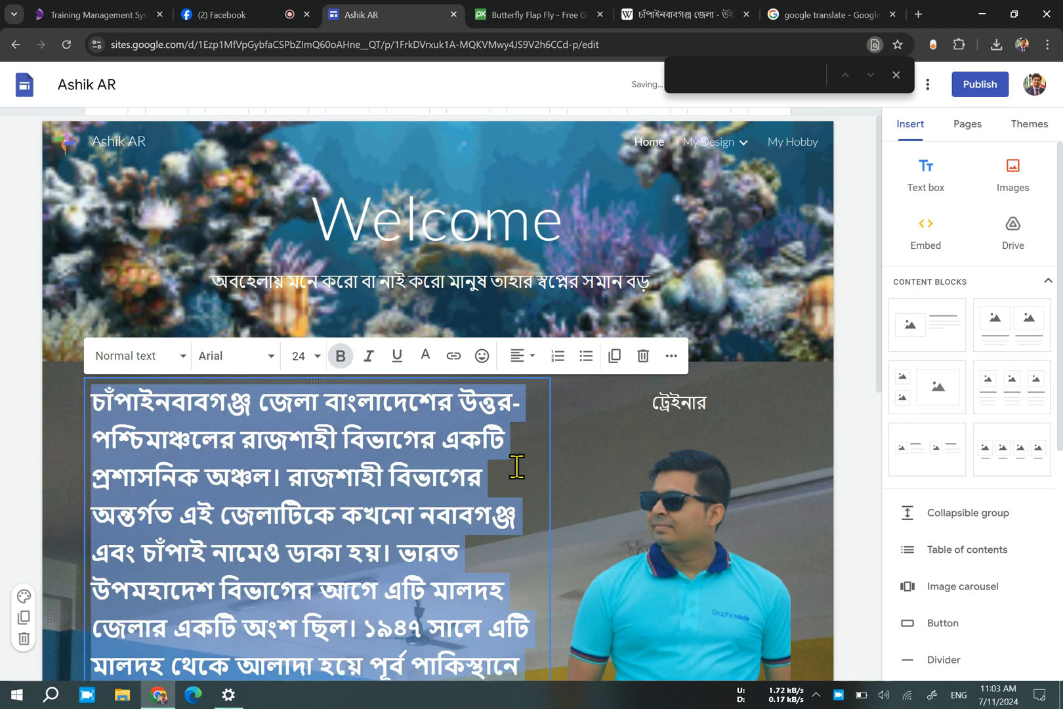
Open the font size choices for the selected district paragraph.
scroll(519, 466, down, 4)
scroll(521, 471, down, 1)
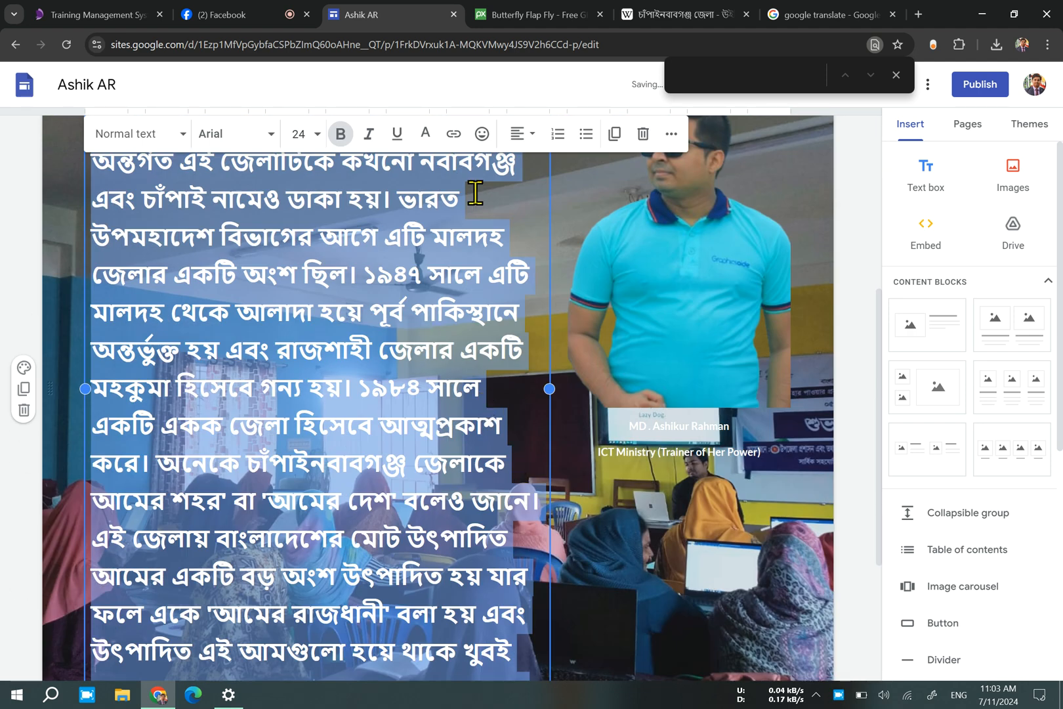
click(321, 134)
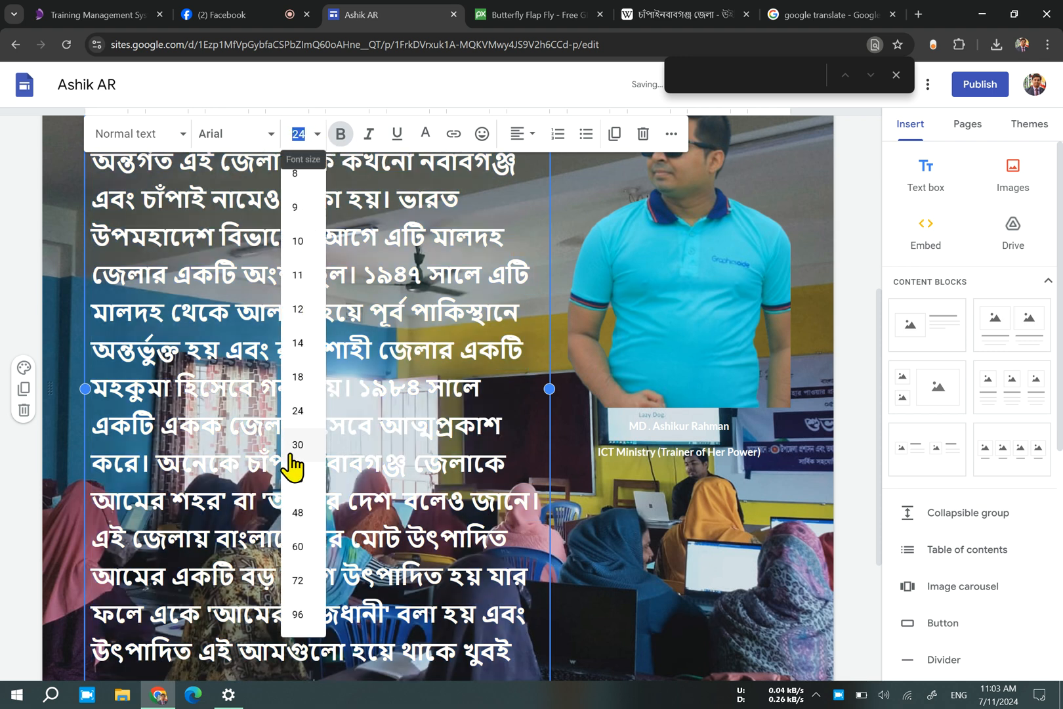
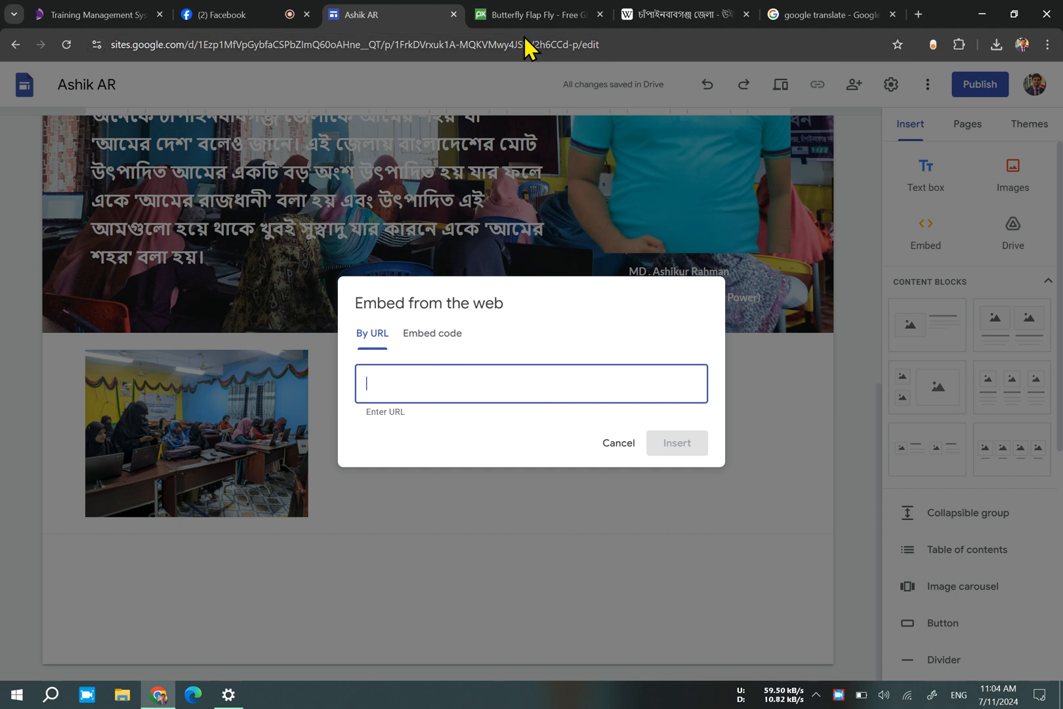
Search for "ict ministry" in a new browser tab, open the ictd.gov.bd website and copy its address.
click(920, 14)
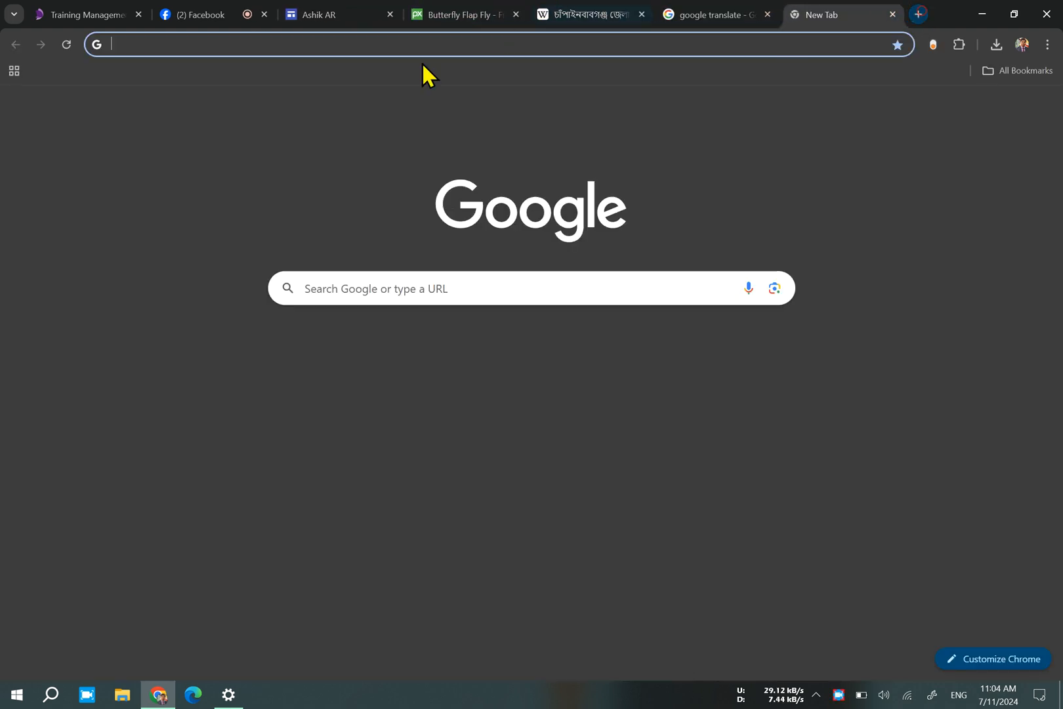
click(238, 12)
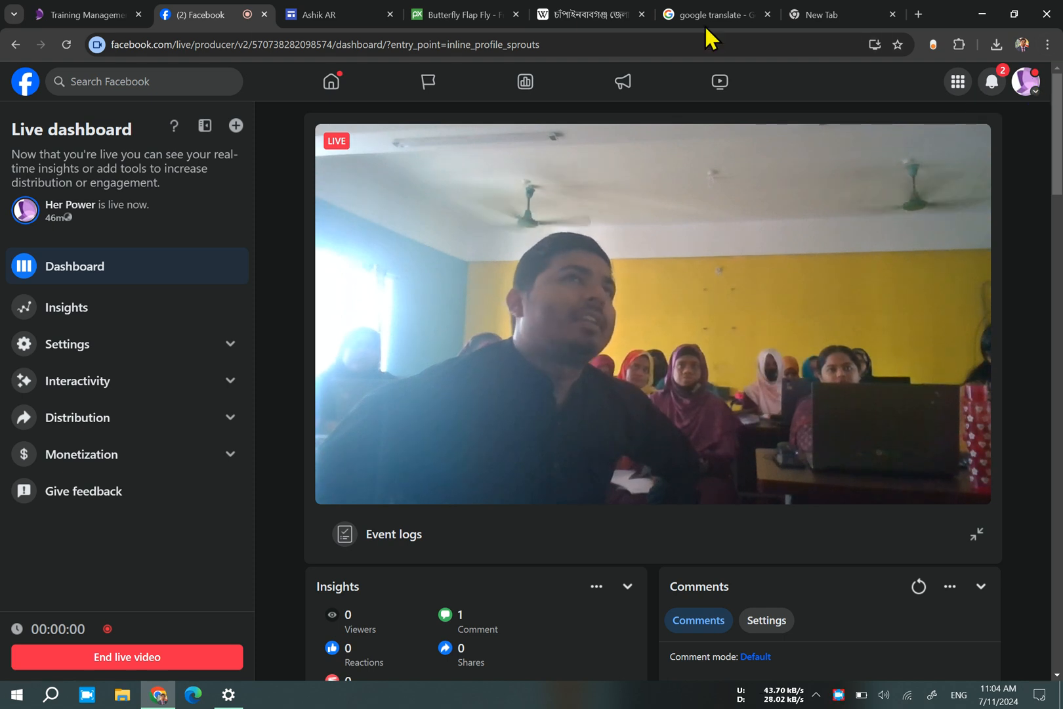
click(82, 14)
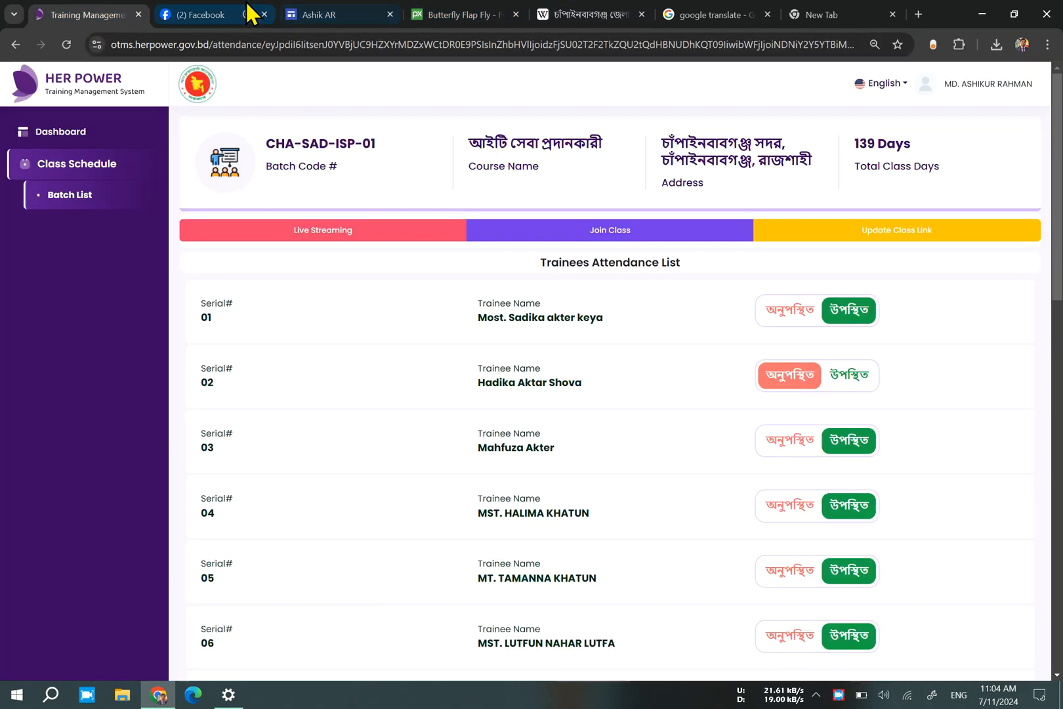
click(858, 18)
click(358, 289)
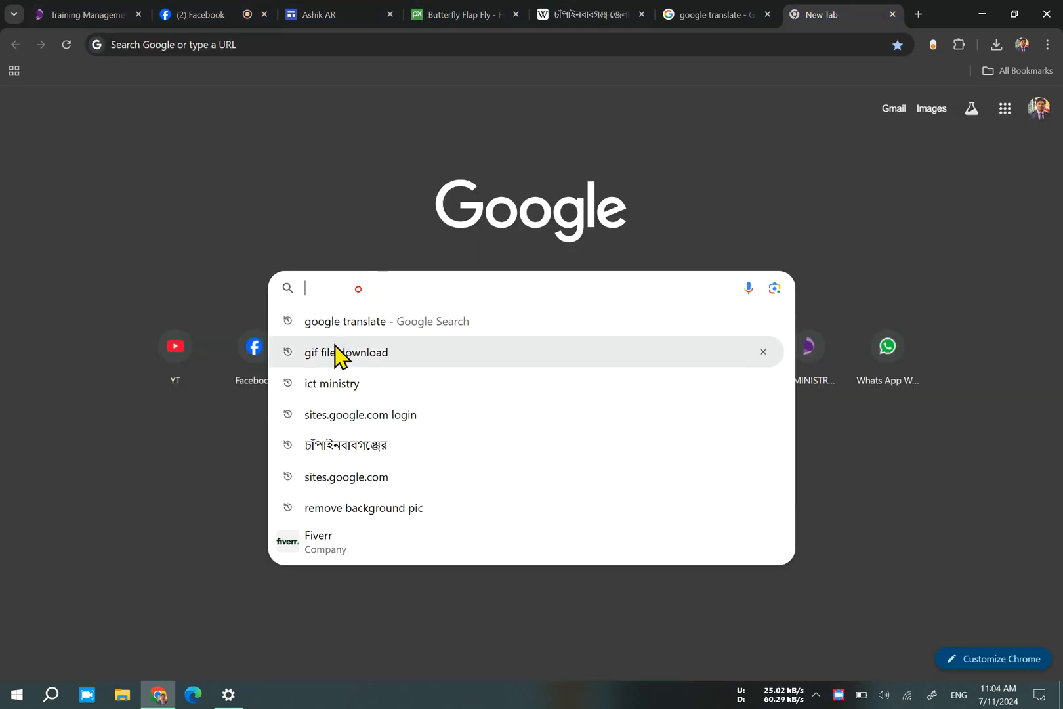
click(377, 384)
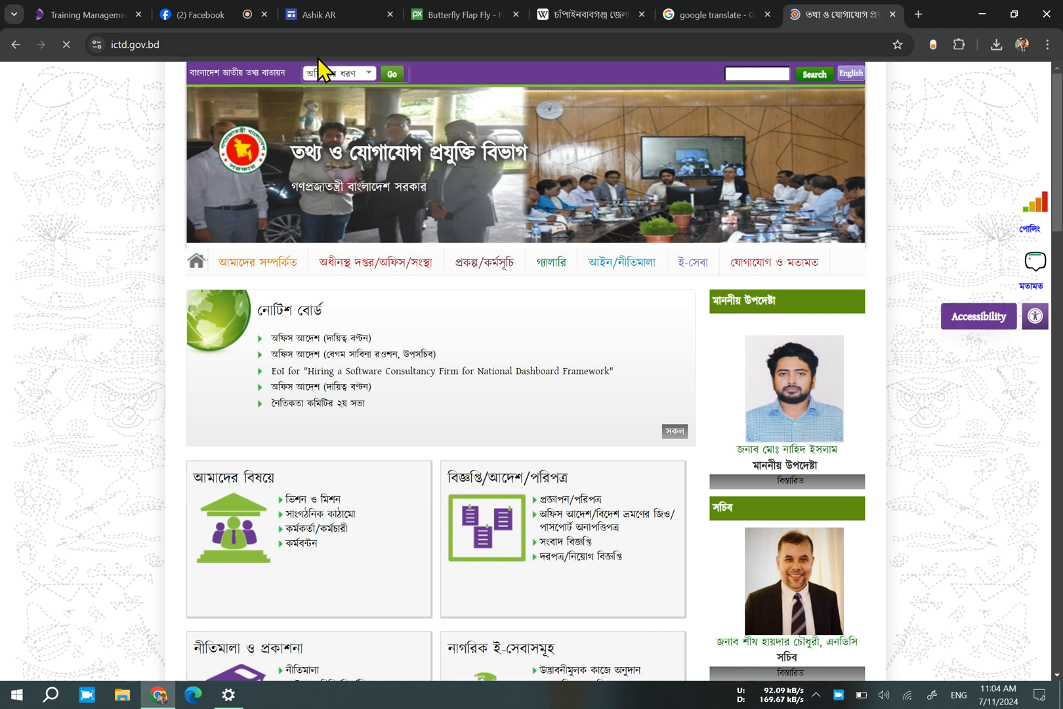
double_click(304, 44)
triple_click(304, 44)
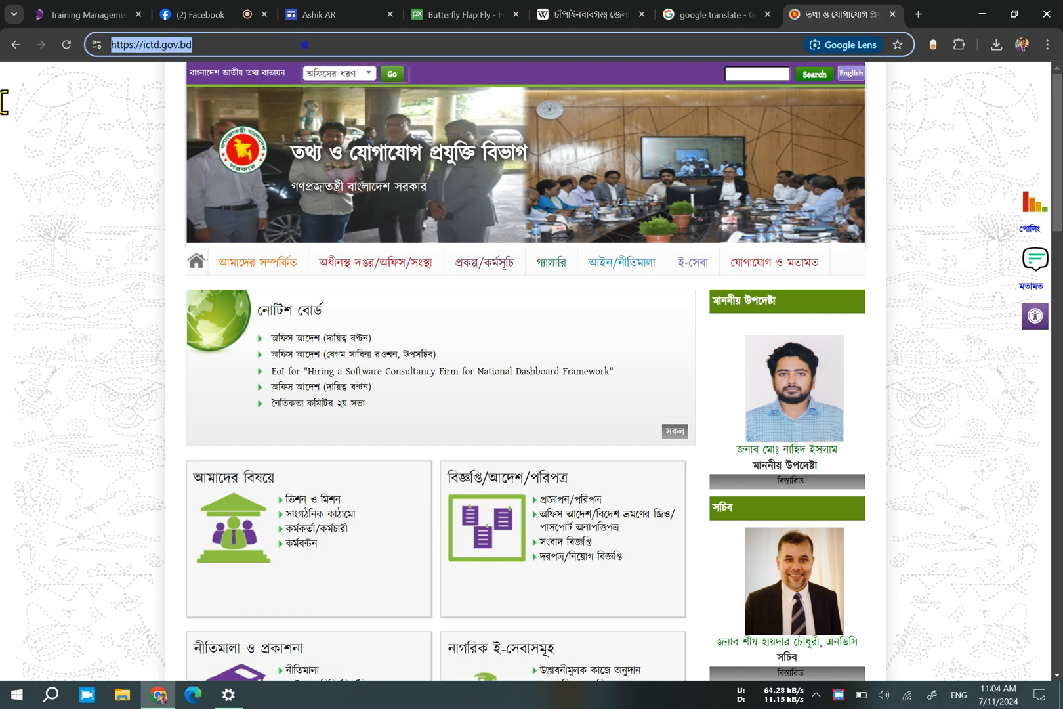
click(388, 13)
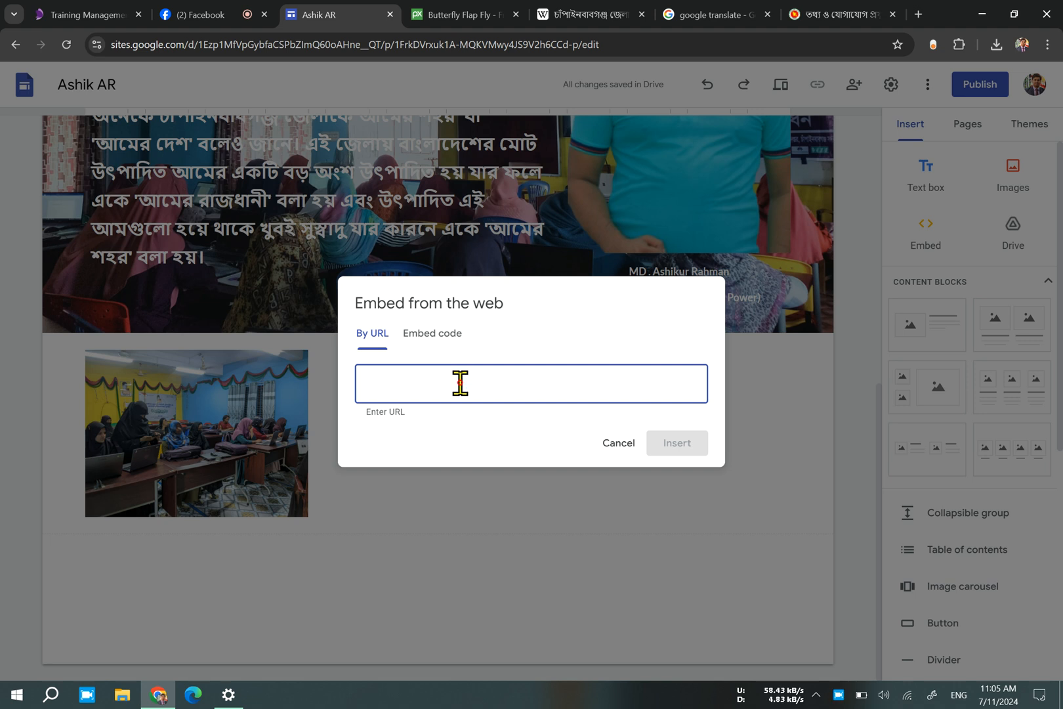
text(//ictd.gov.bd/)
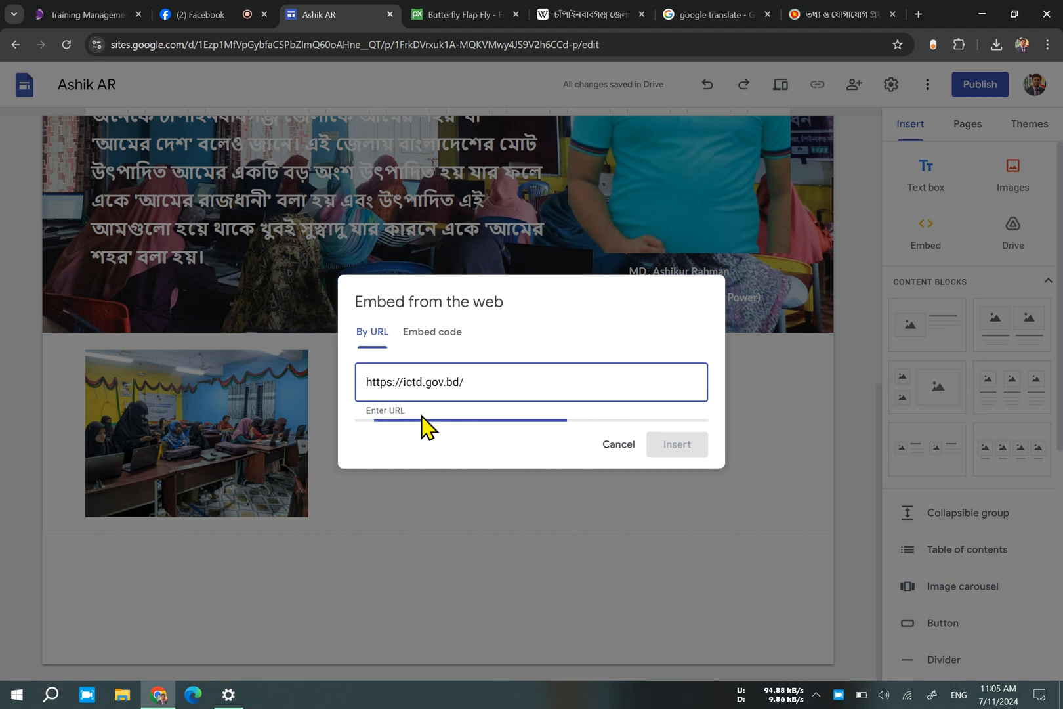
triple_click(559, 387)
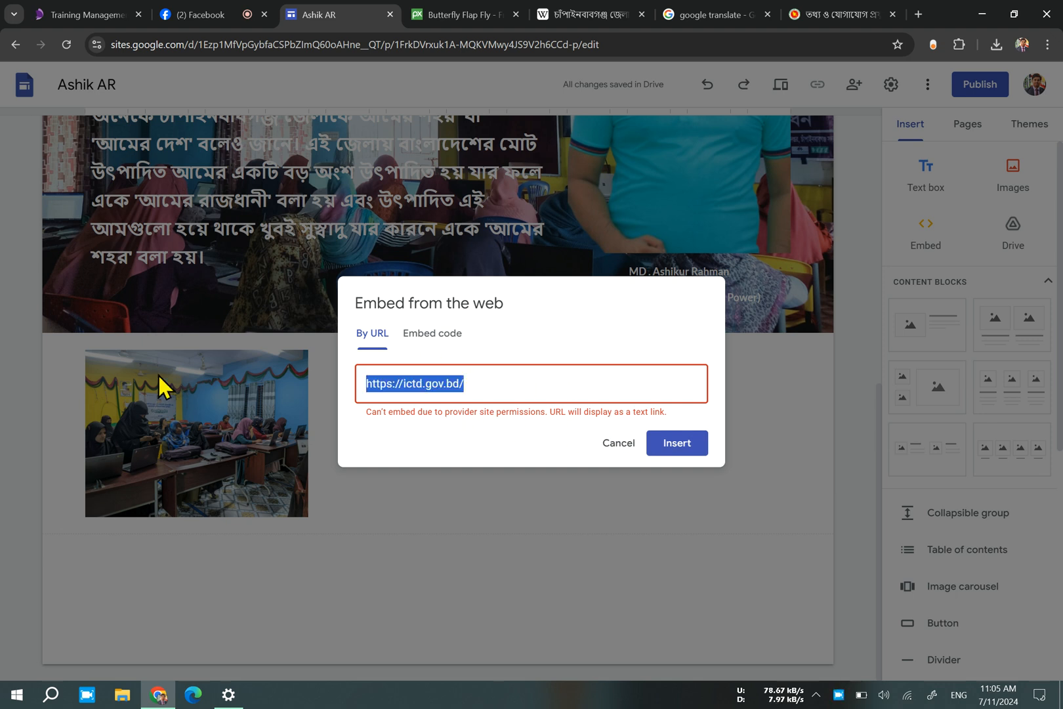
key(BackSpace)
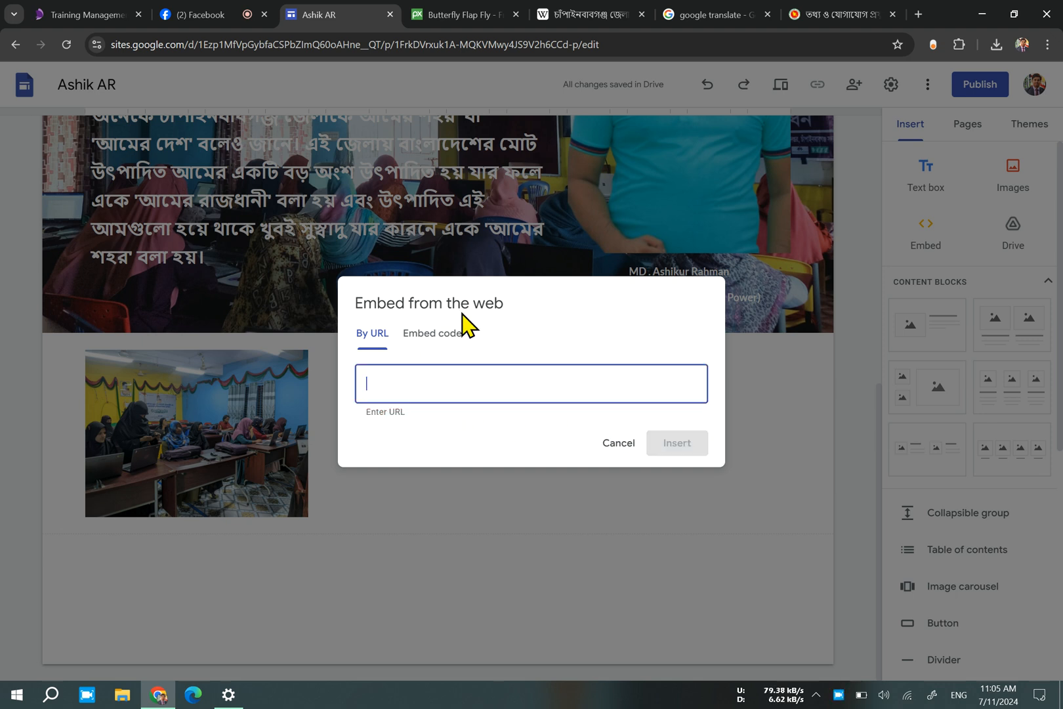
Open Facebook in a new browser tab, search for the trainer and open the trainer's profile page.
click(215, 16)
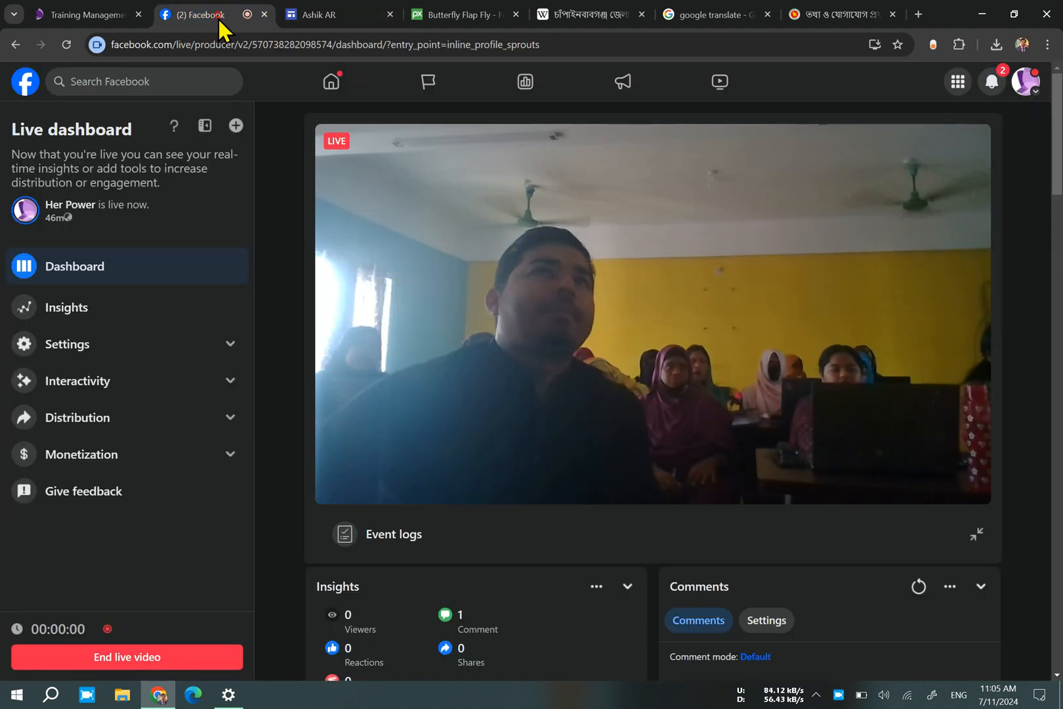
click(205, 81)
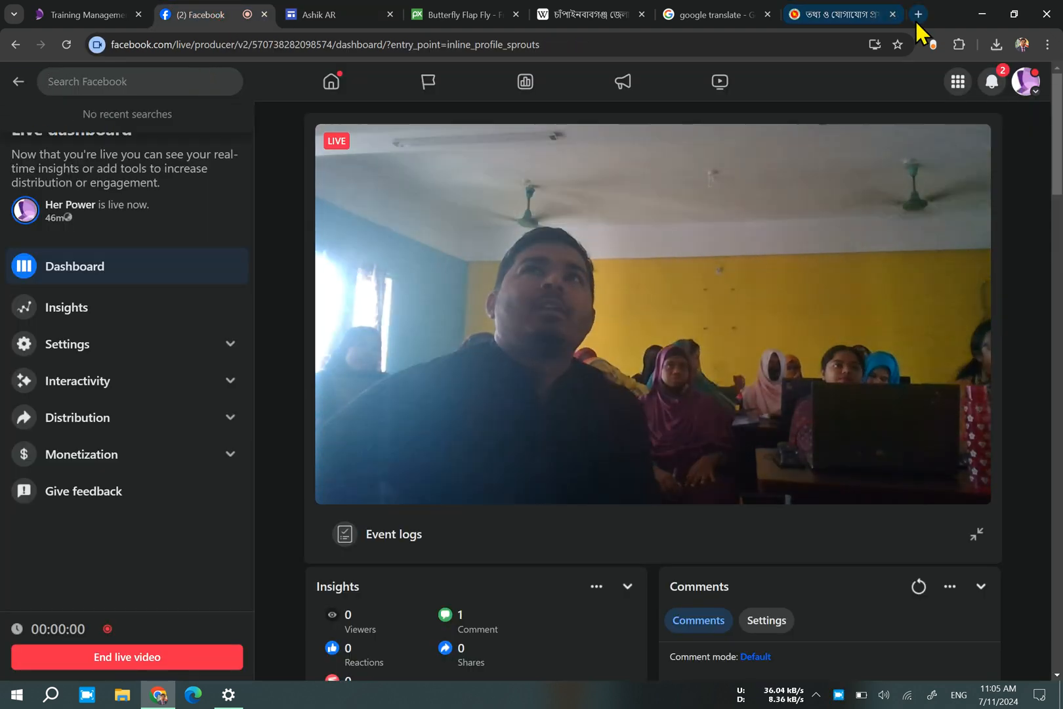
click(918, 14)
click(255, 364)
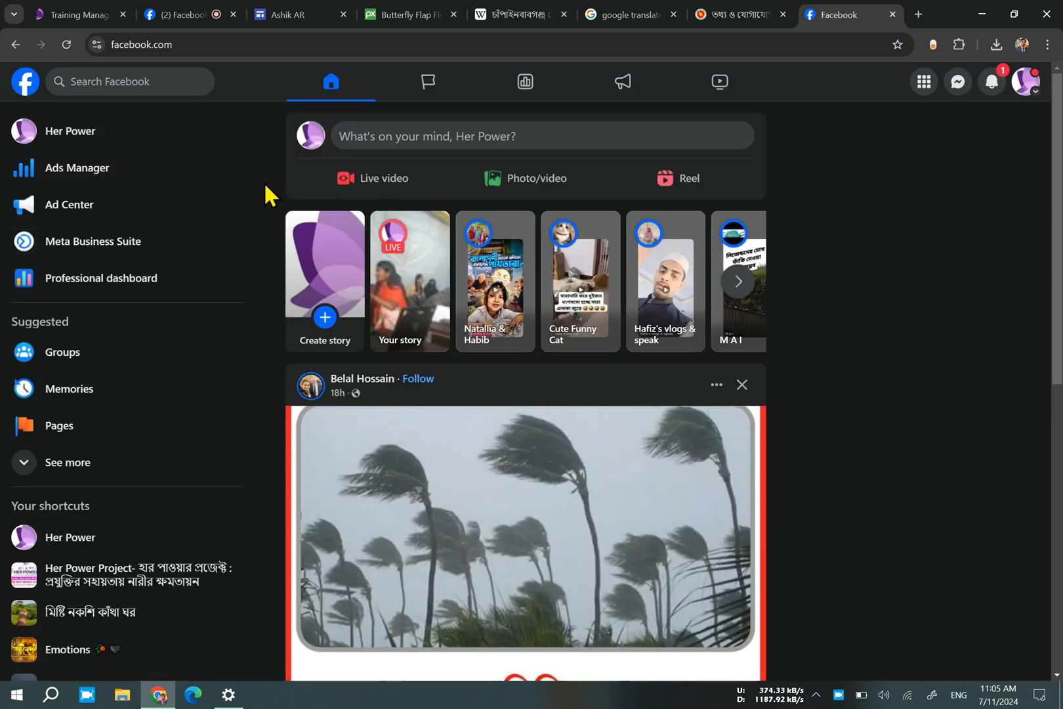
click(128, 80)
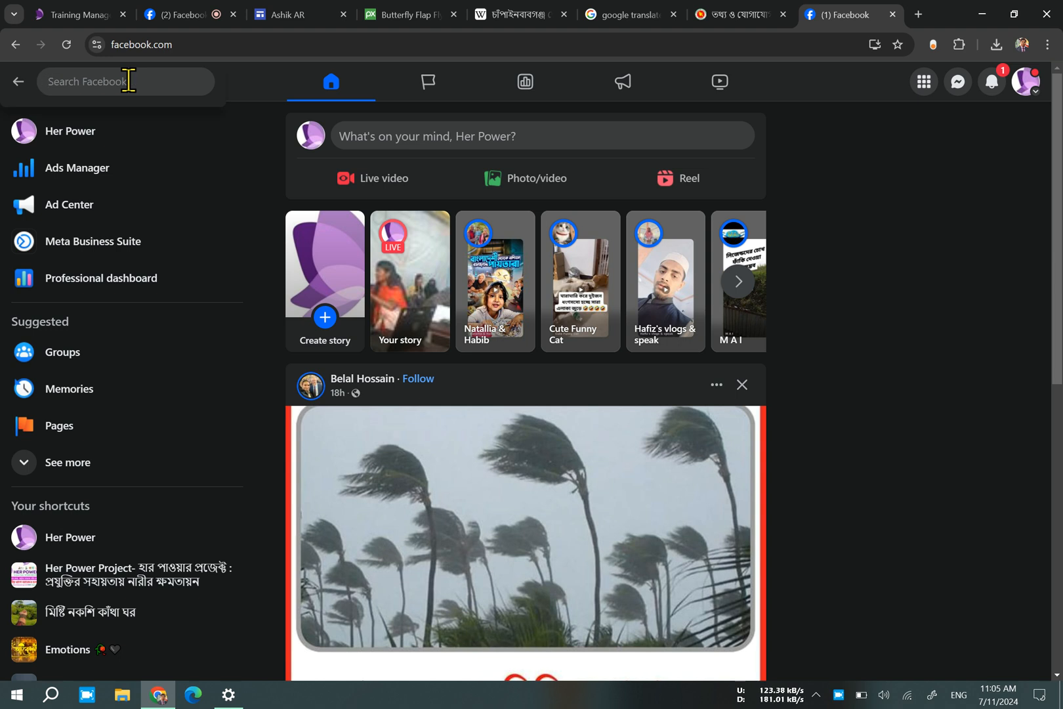
text(As)
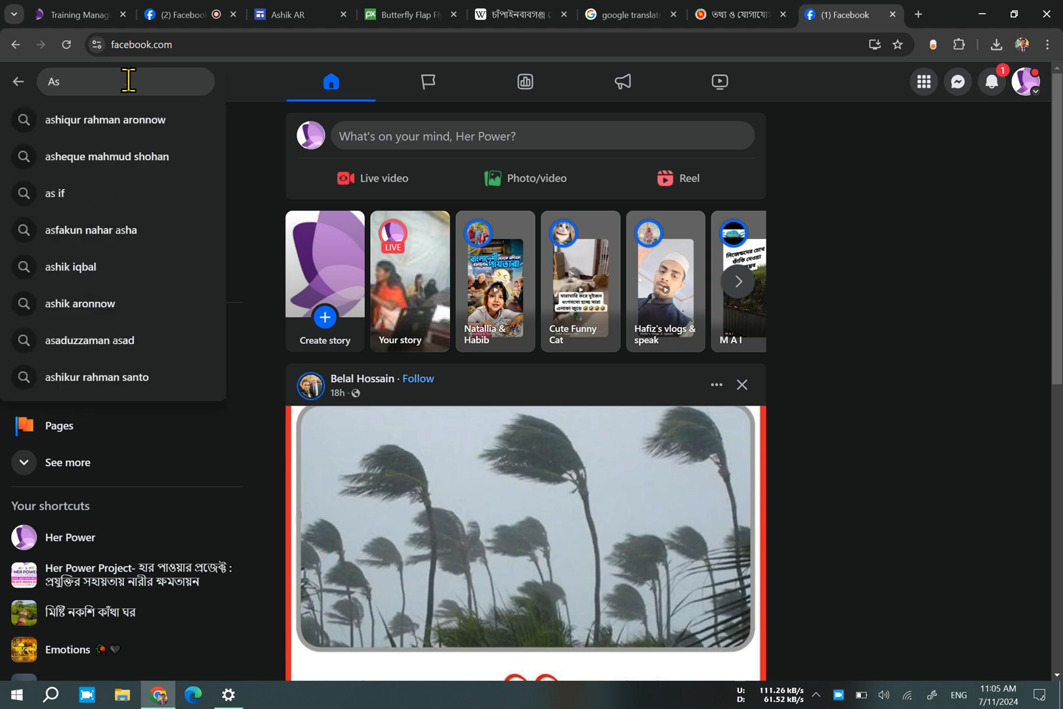
click(147, 119)
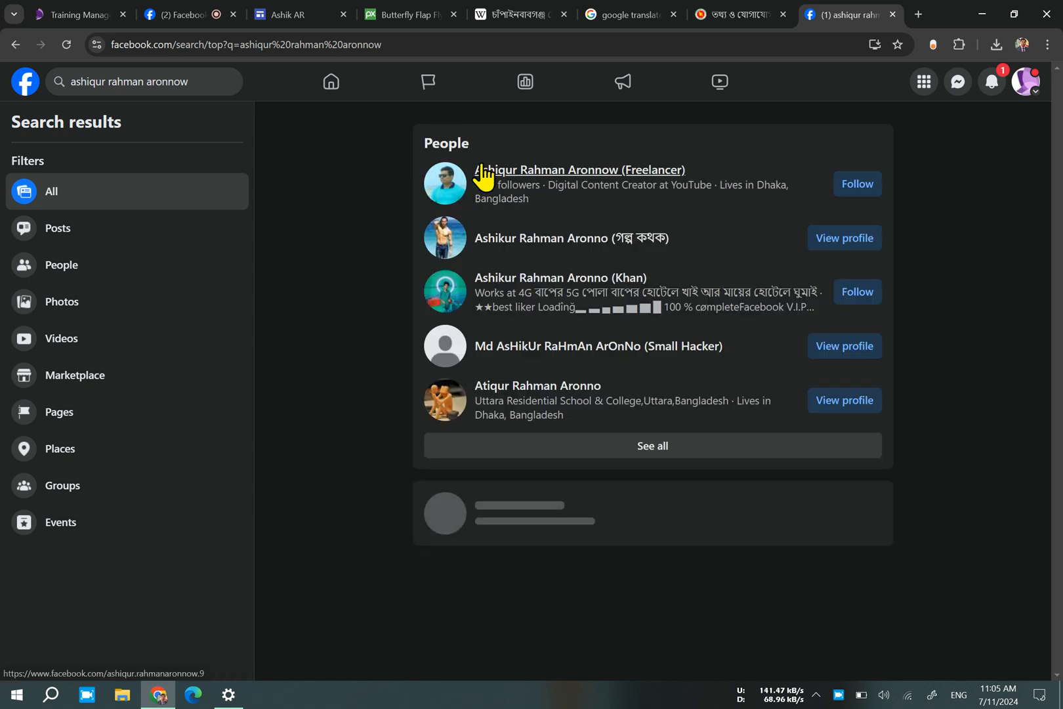
click(495, 175)
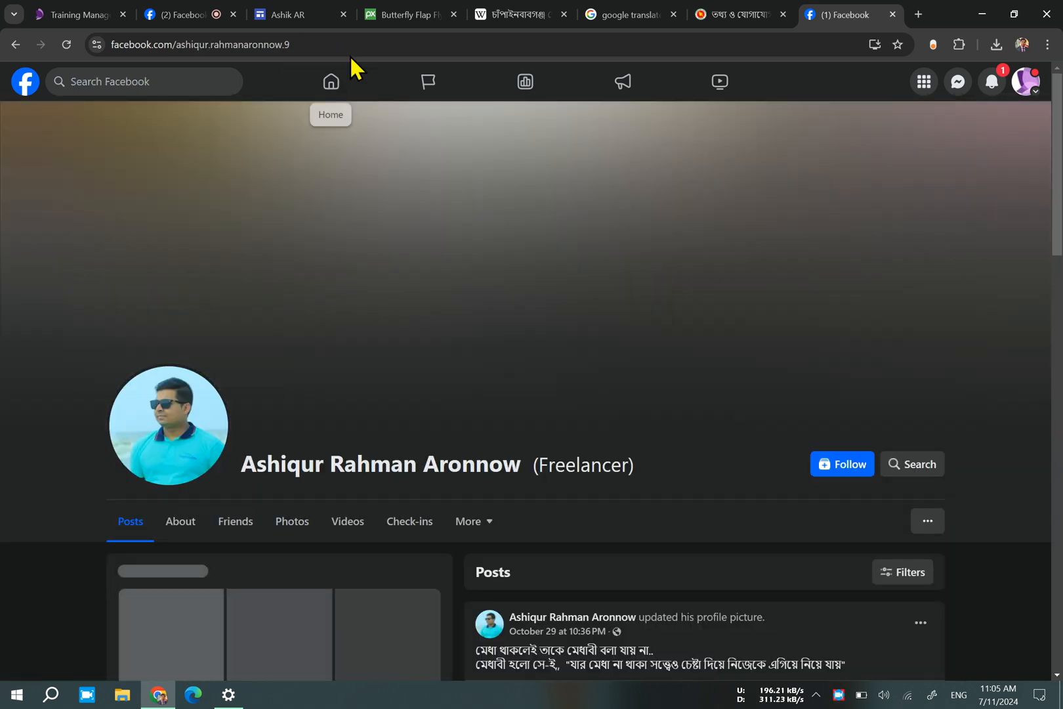
Copy the address of the trainer's Facebook profile and embed it by URL in the Google Sites page.
click(352, 45)
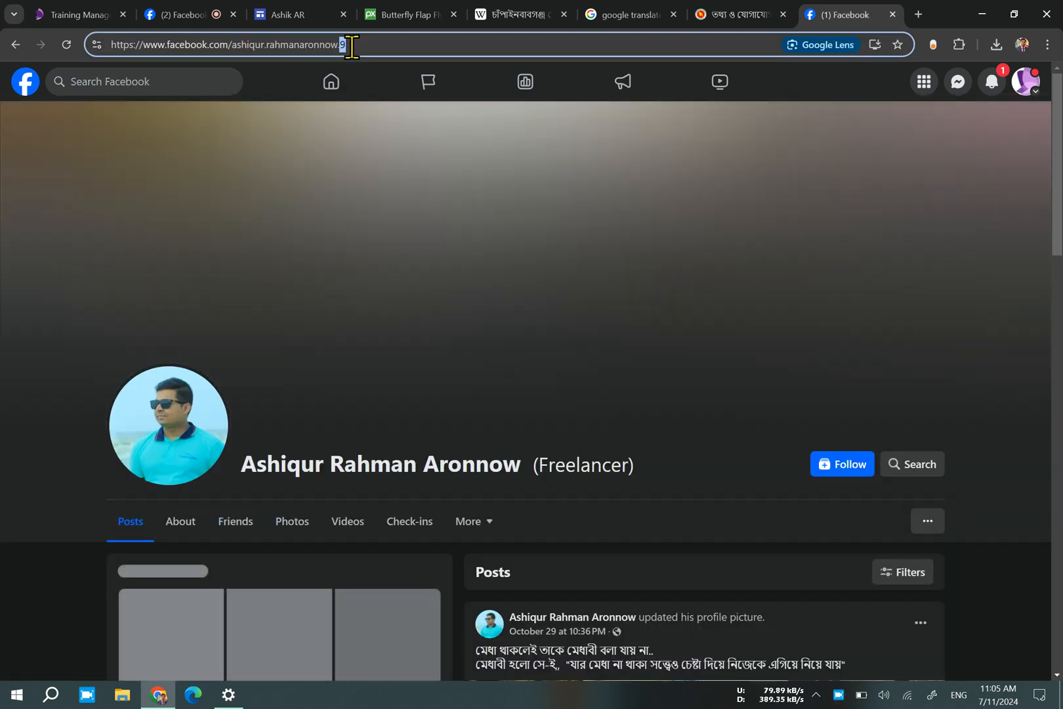
click(407, 45)
drag(373, 44, 3, 66)
key(ctrl+c)
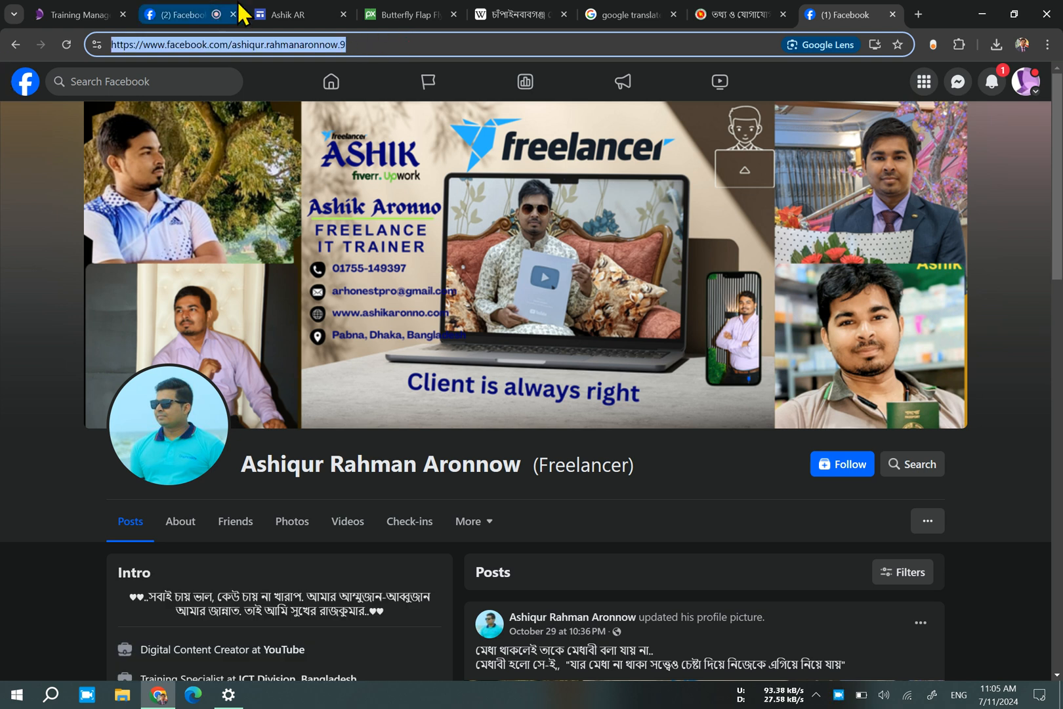
click(290, 14)
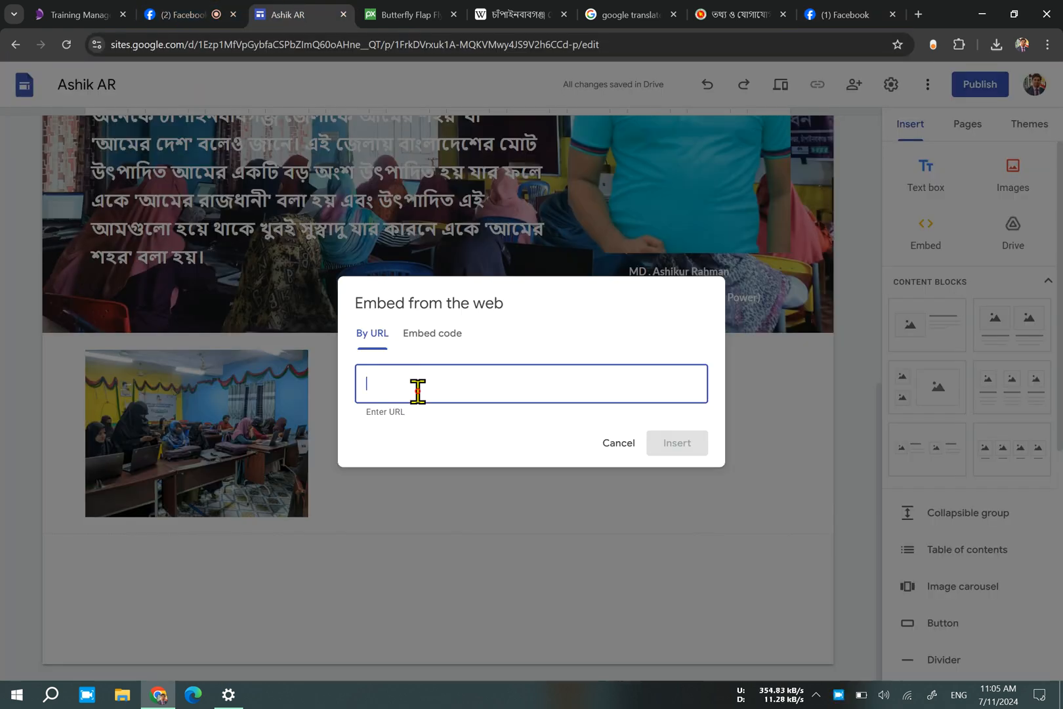
key(ctrl+v)
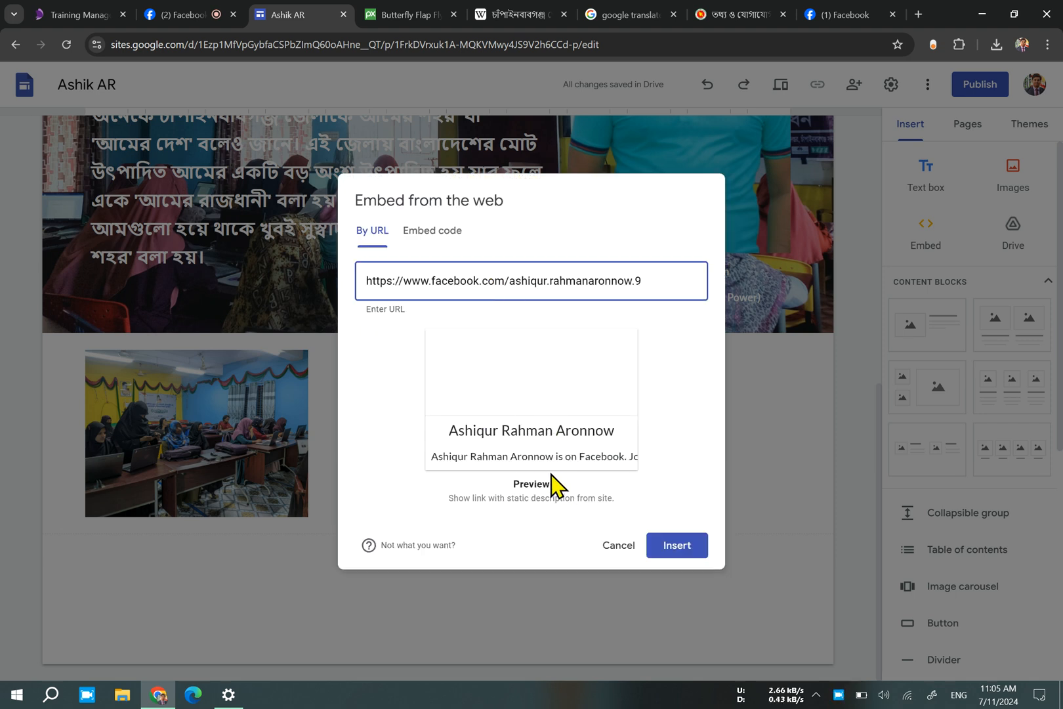
click(674, 547)
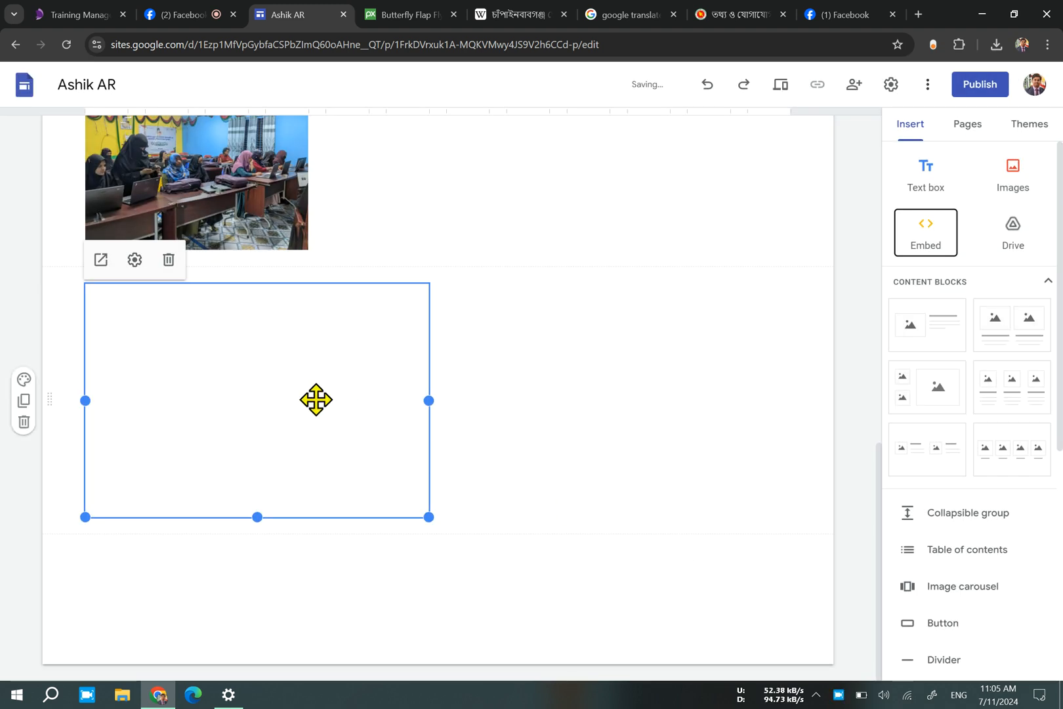
Move the embedded Facebook profile card up into the section beside the small classroom picture.
scroll(337, 382, up, 2)
drag(270, 553, 614, 337)
scroll(498, 483, down, 1)
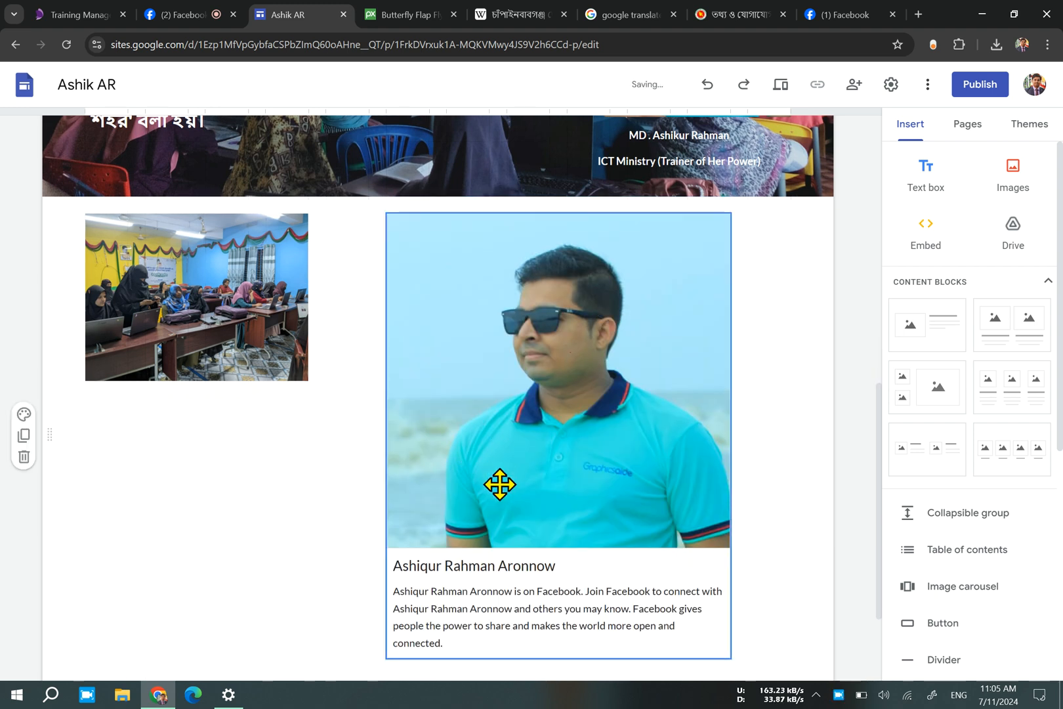
click(864, 13)
click(737, 10)
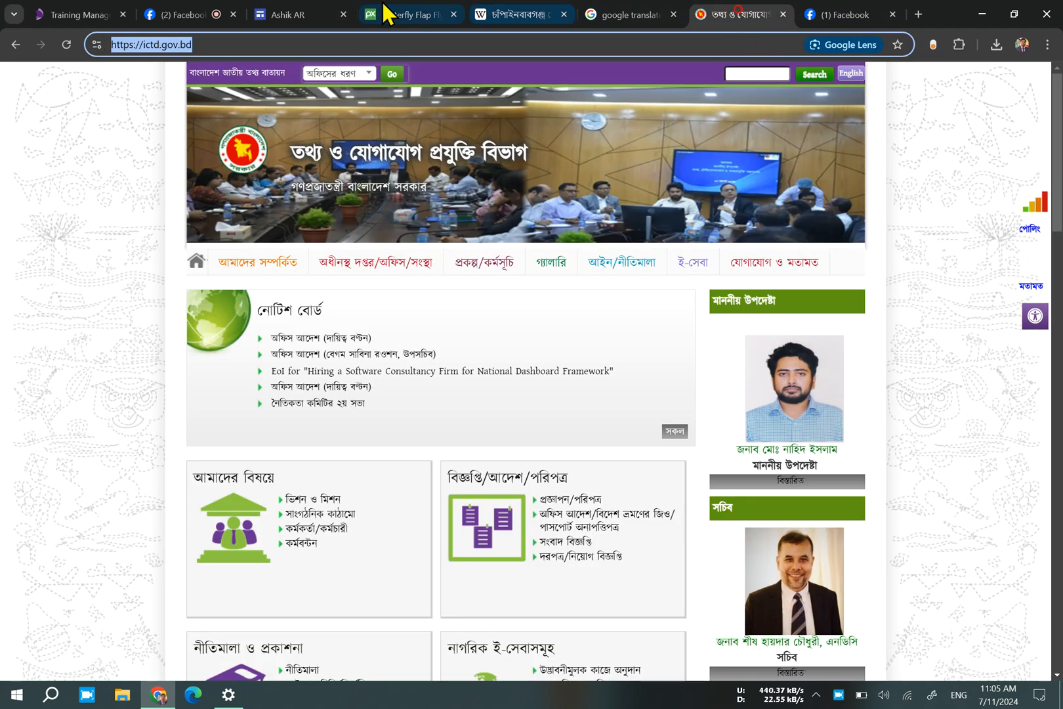
click(296, 13)
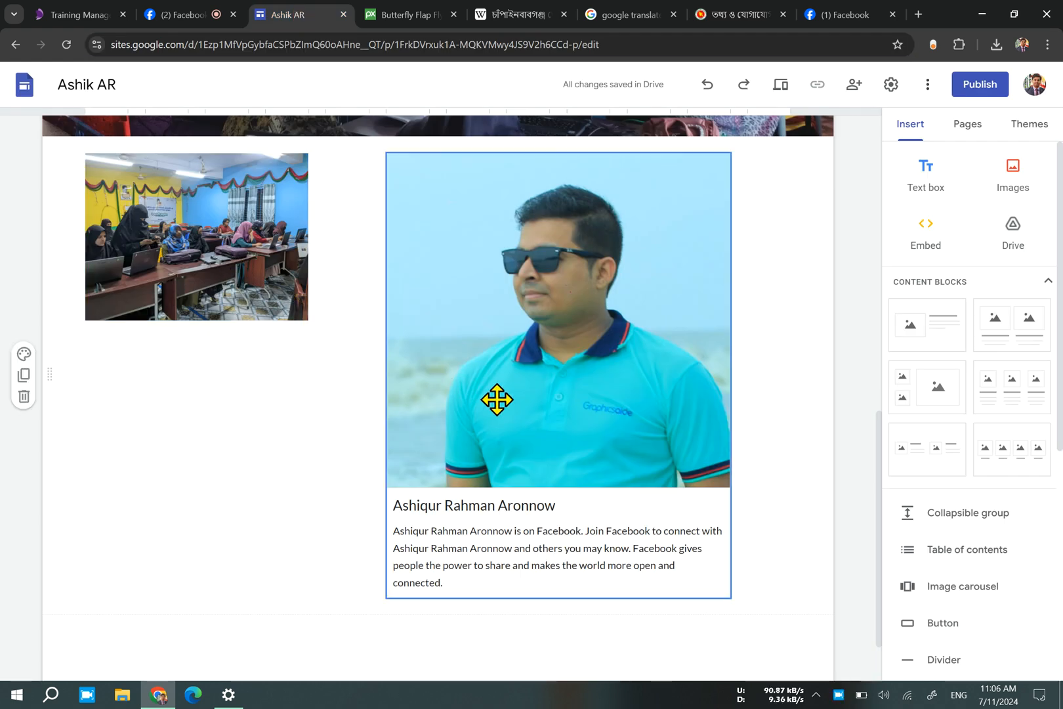
Shift the embedded profile card to the section's right edge and enlarge the classroom picture to the card's width.
drag(499, 399, 698, 359)
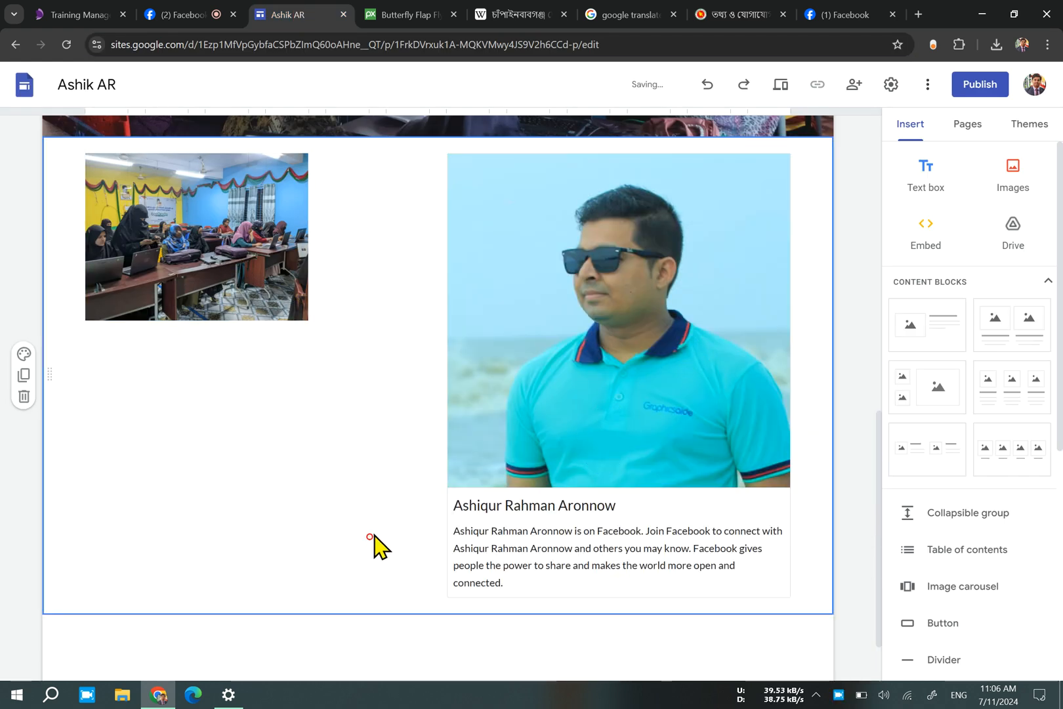
click(275, 283)
drag(308, 320, 433, 386)
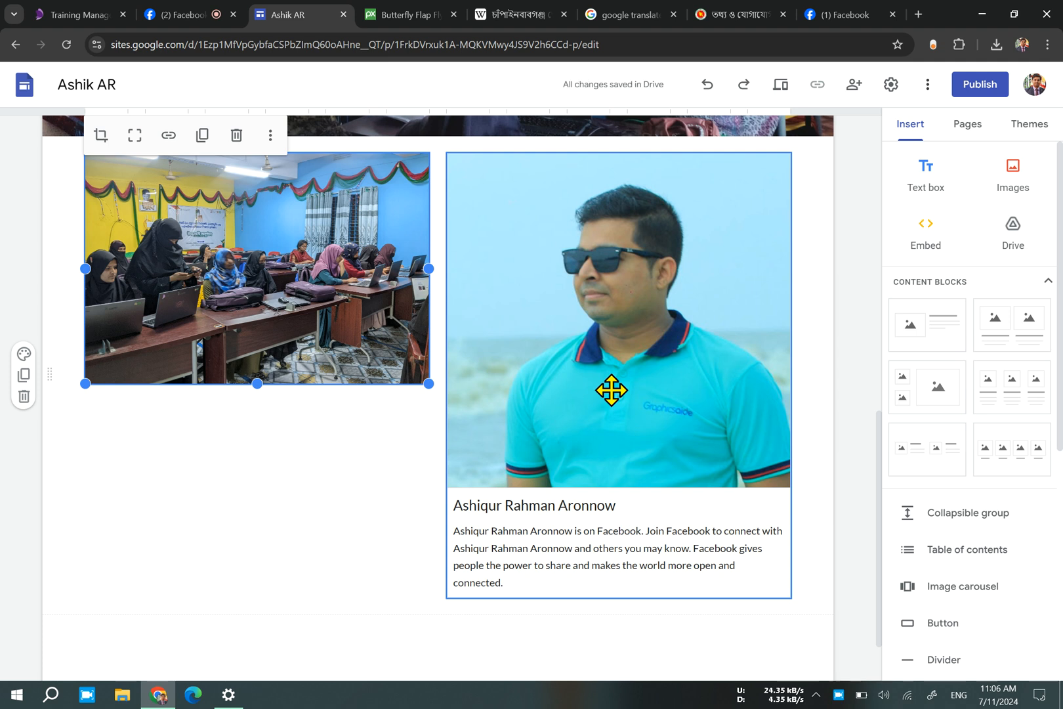
Select the trainer picture beside the district paragraph and start inserting a link on it.
scroll(610, 391, up, 5)
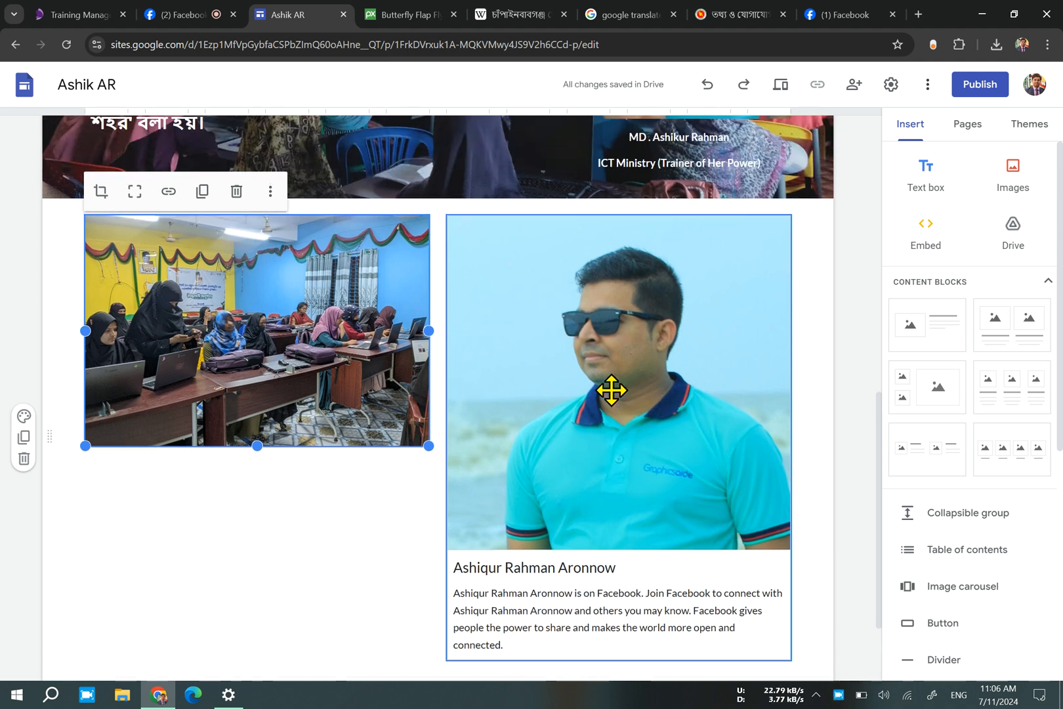
scroll(355, 526, down, 2)
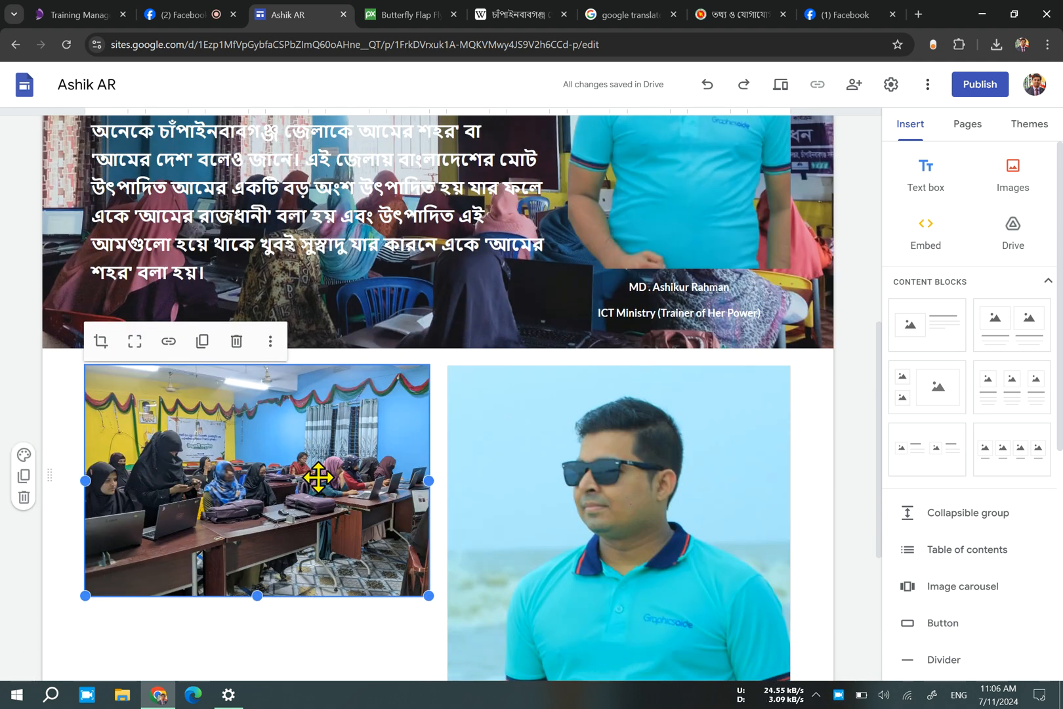
scroll(307, 479, up, 5)
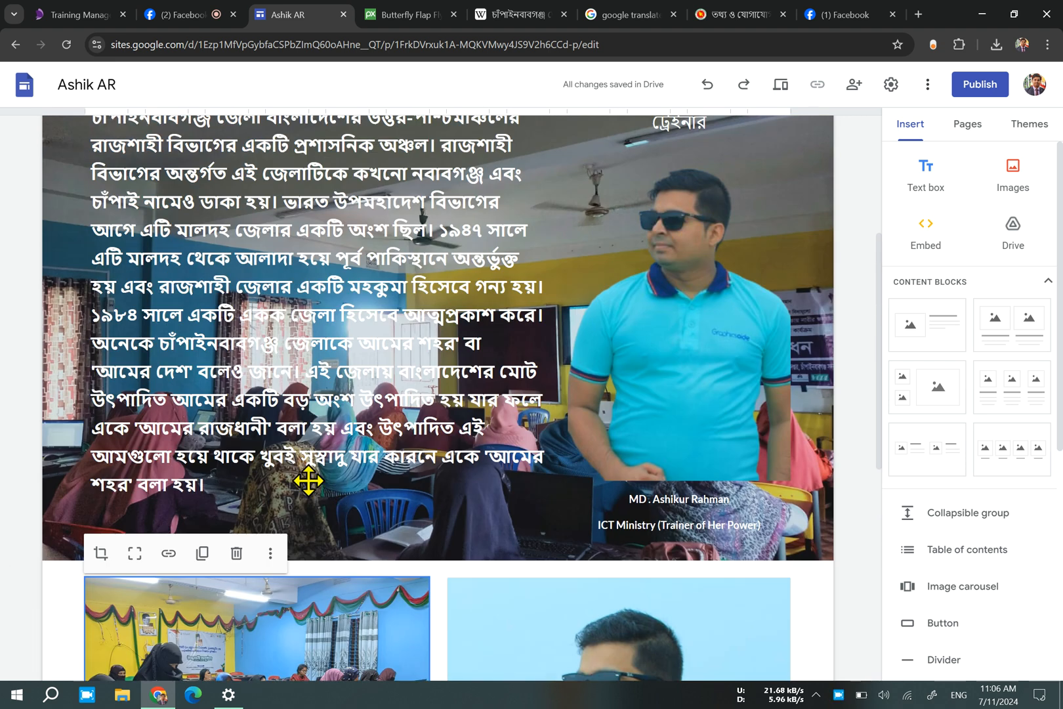
click(666, 413)
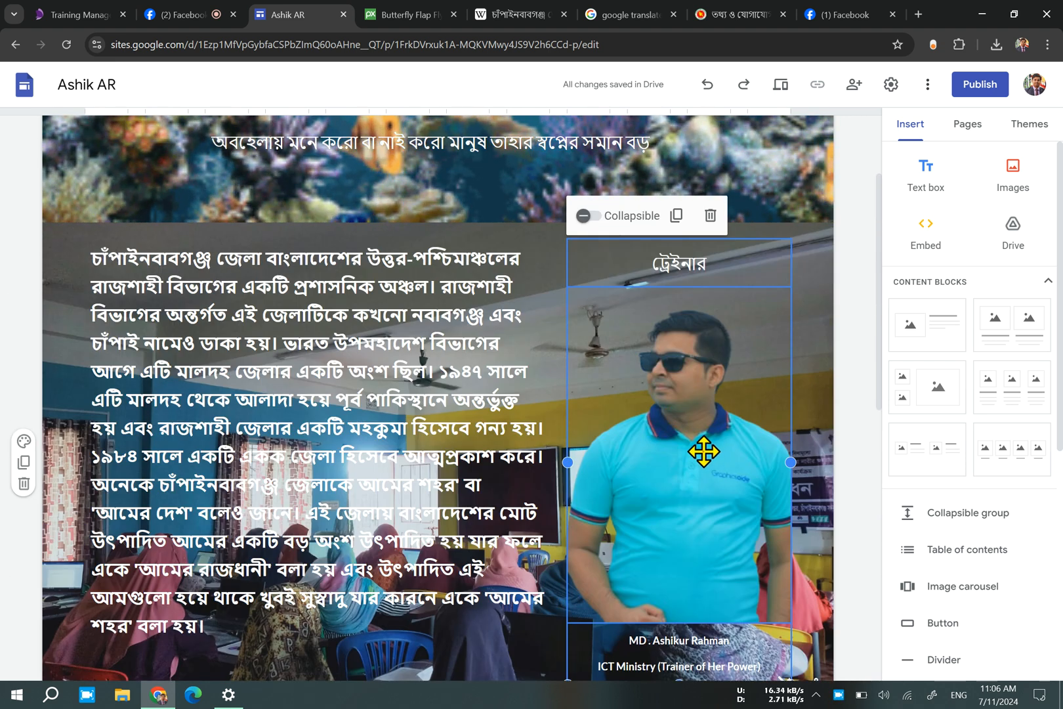
click(703, 451)
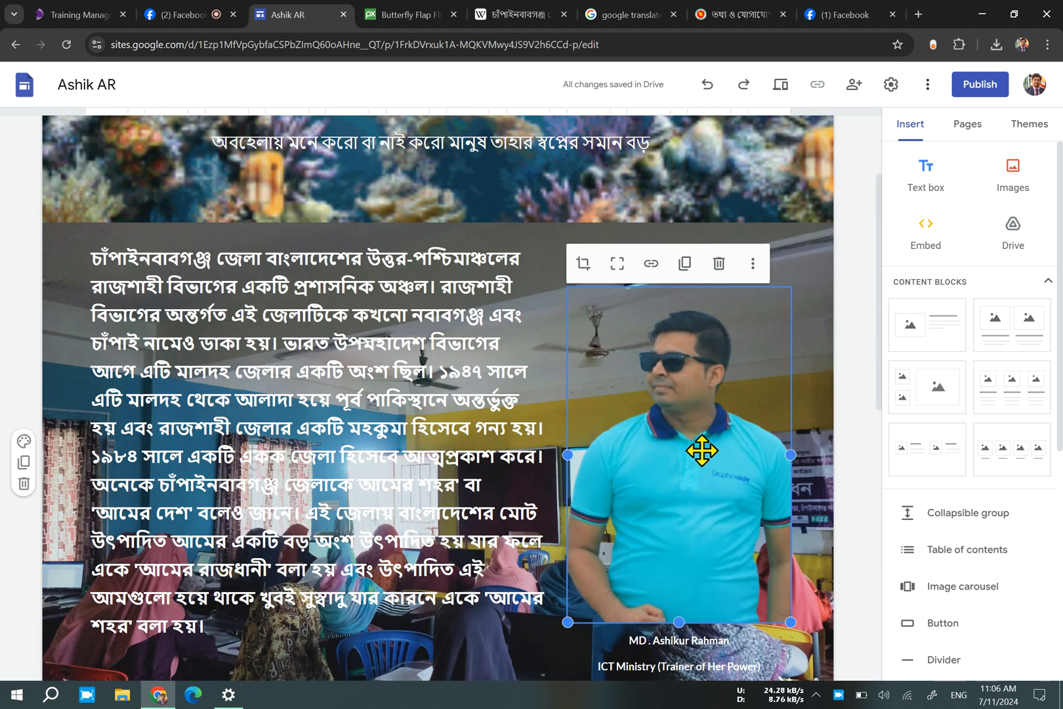
click(651, 263)
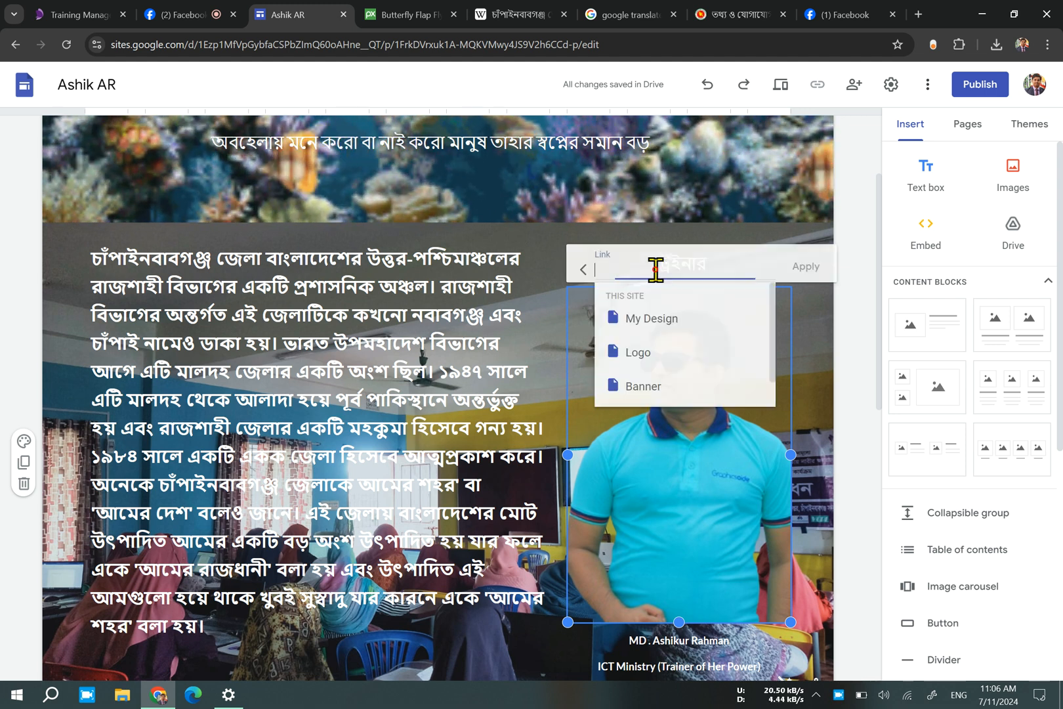
Switch to Facebook, open the Her Power page from the account profile and copy its page address.
click(846, 12)
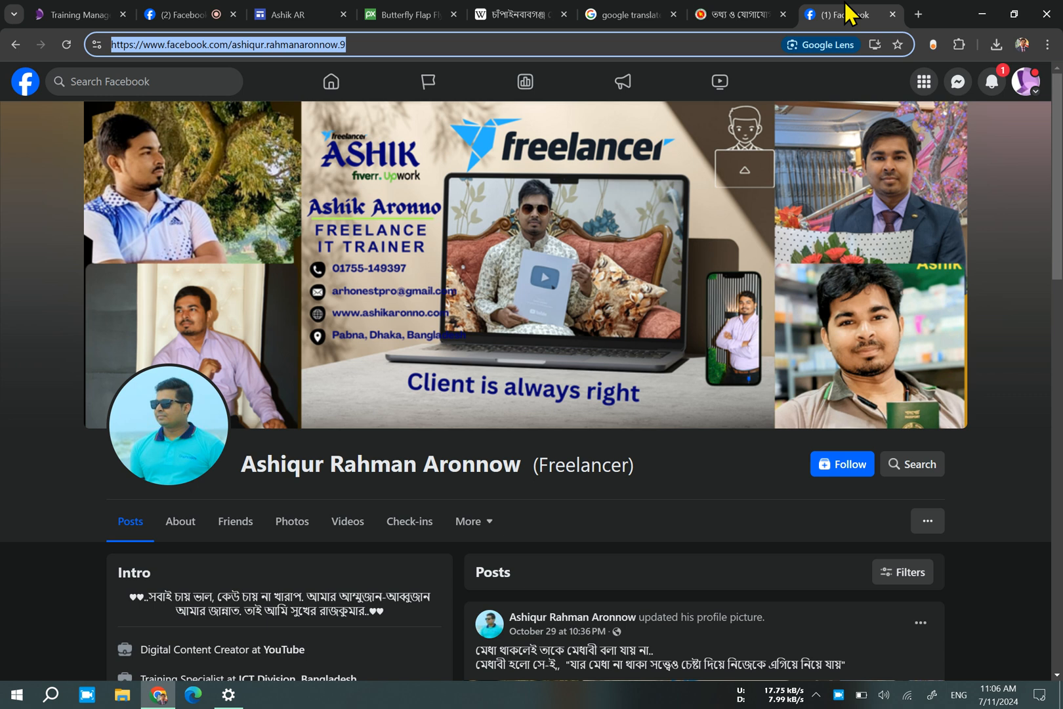
click(101, 82)
text(her)
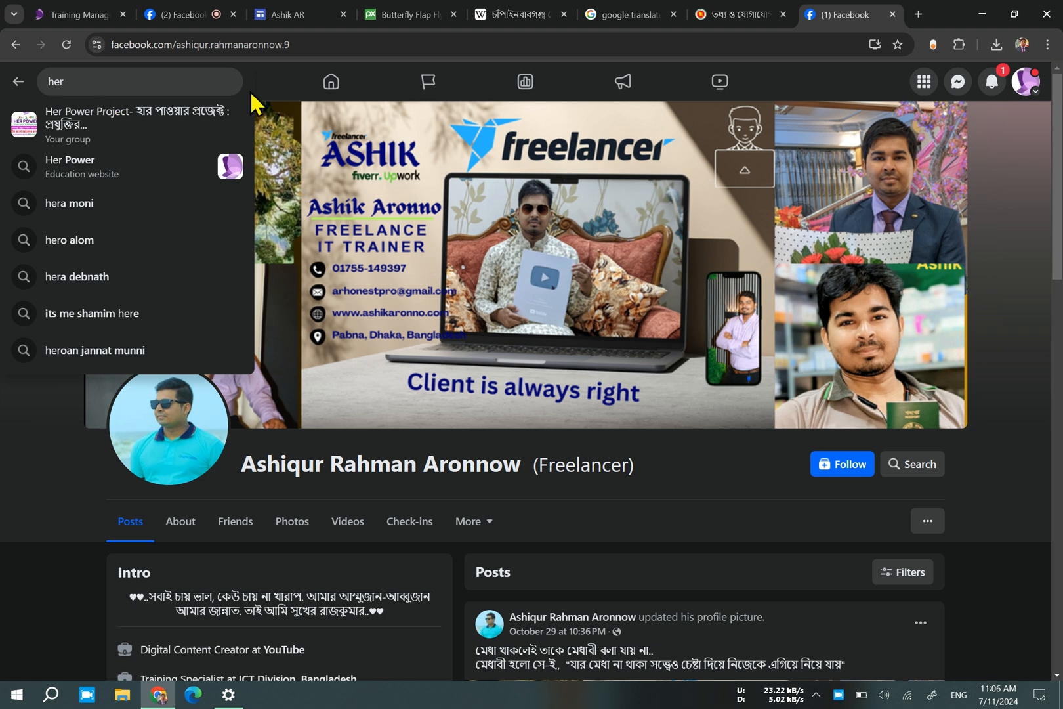
click(16, 44)
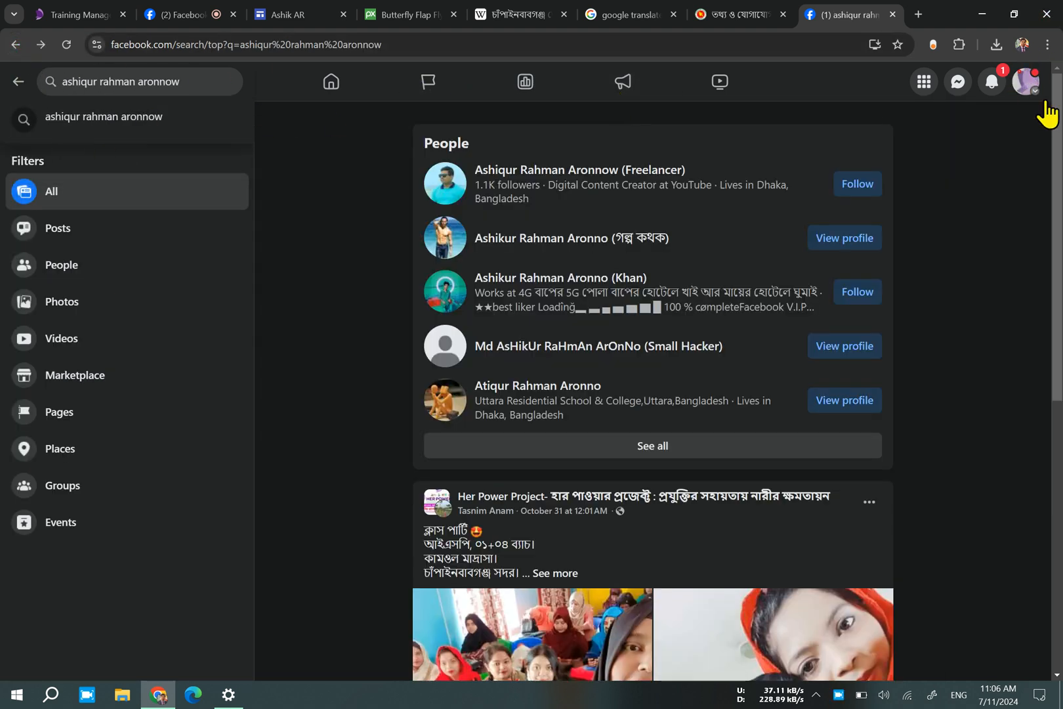
click(1026, 84)
click(977, 146)
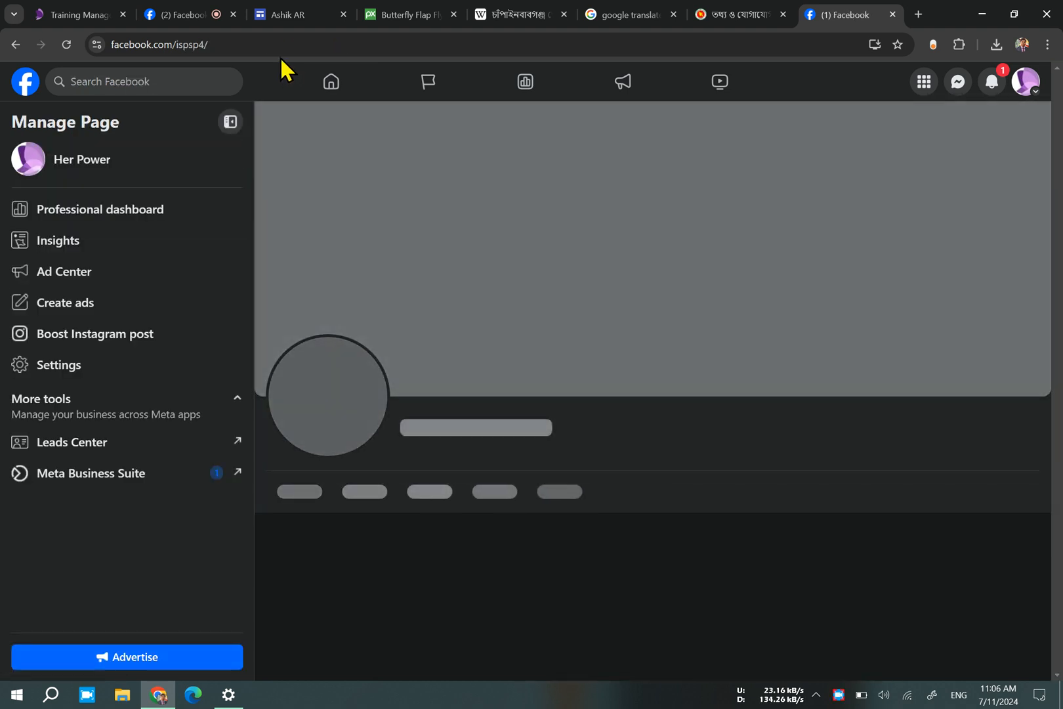
click(279, 44)
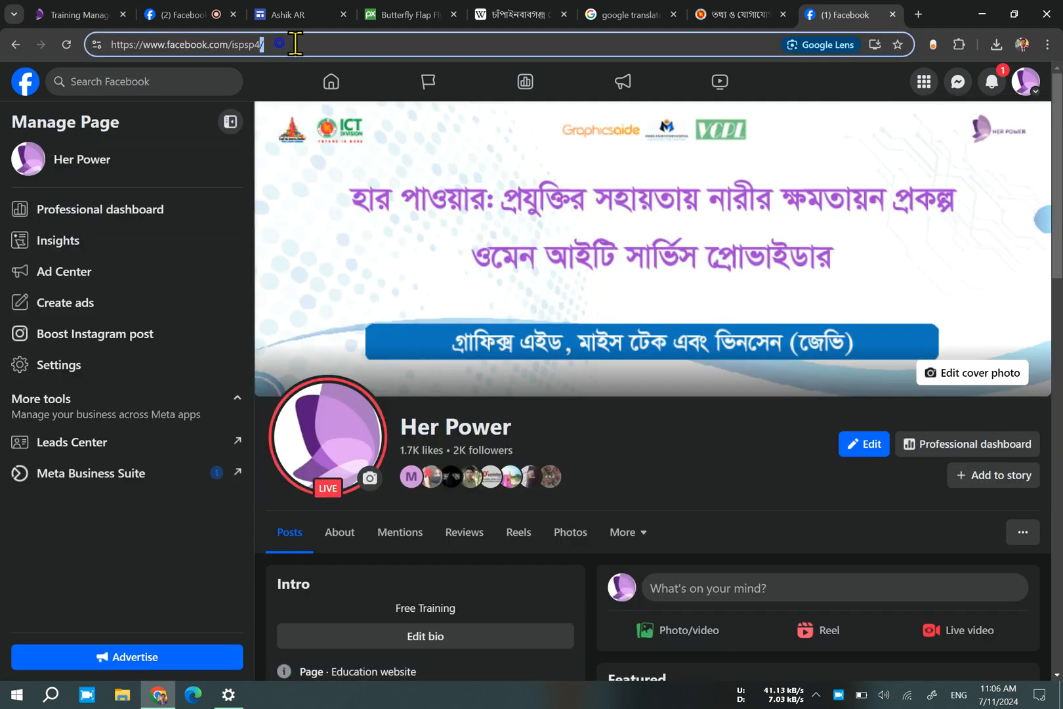
click(261, 48)
key(ctrl+c)
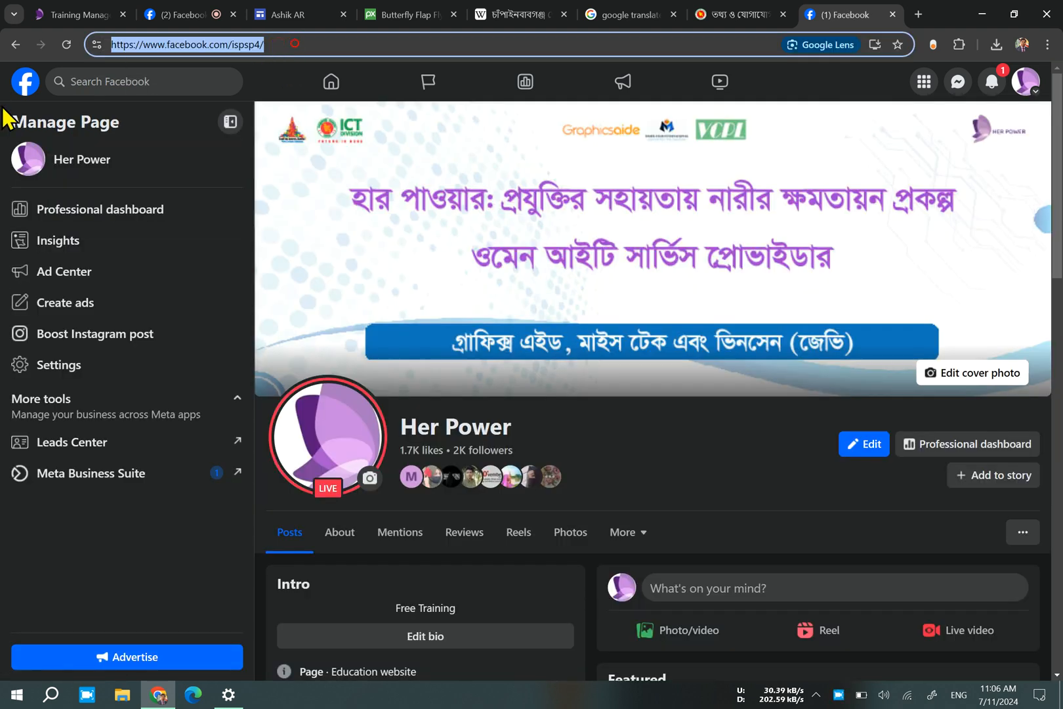
click(293, 19)
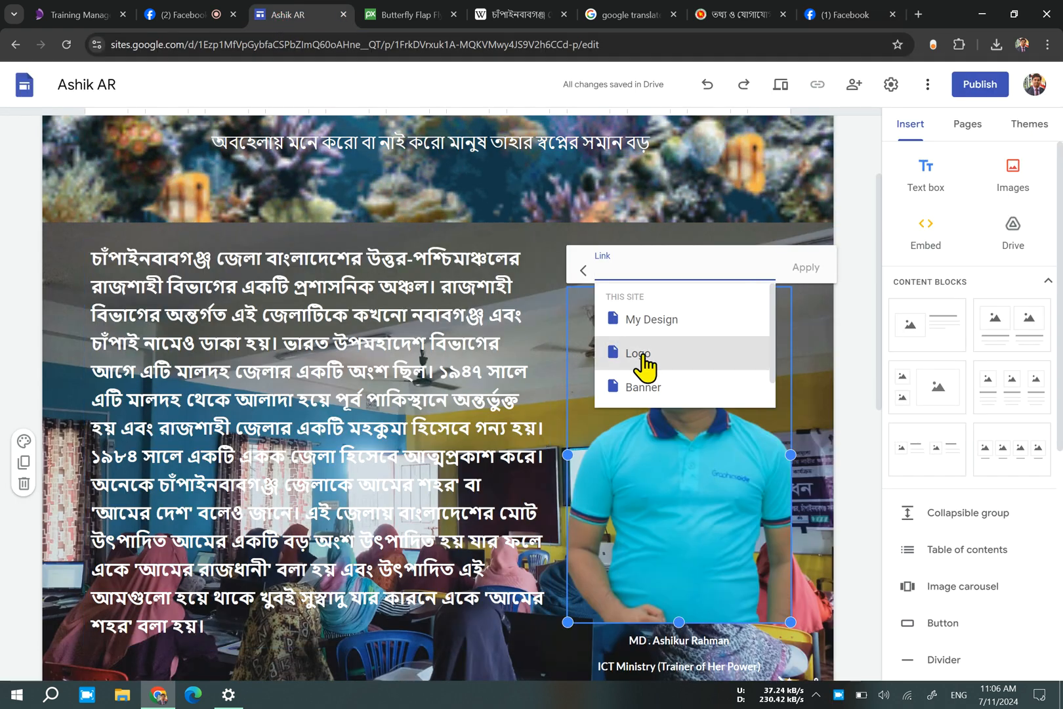
scroll(512, 433, down, 4)
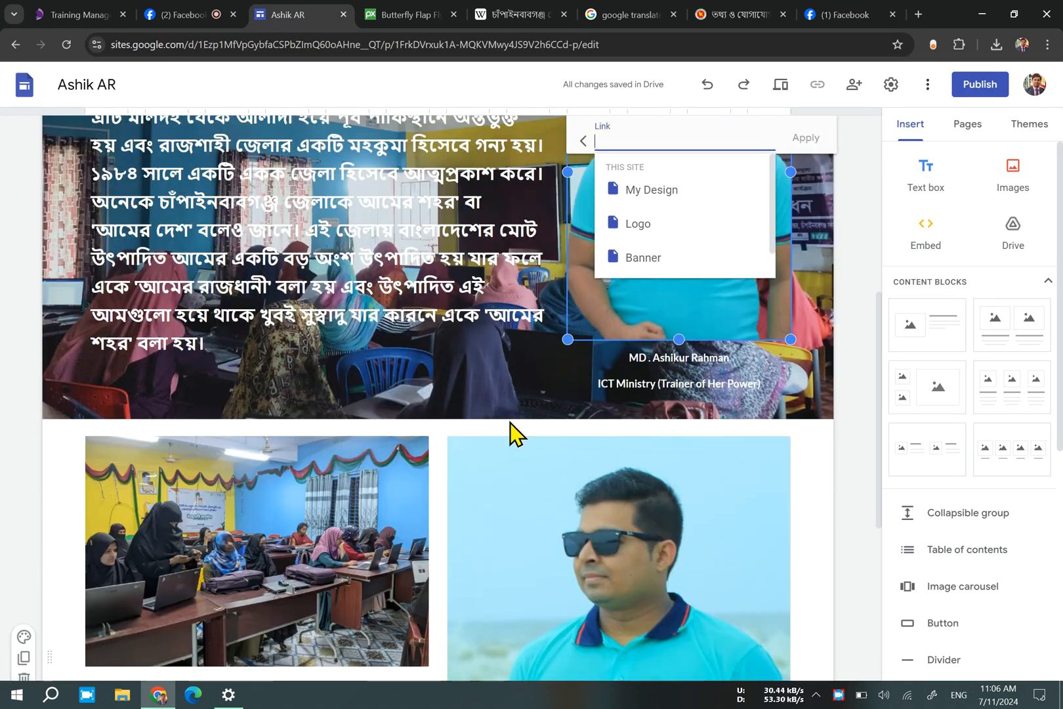
click(269, 541)
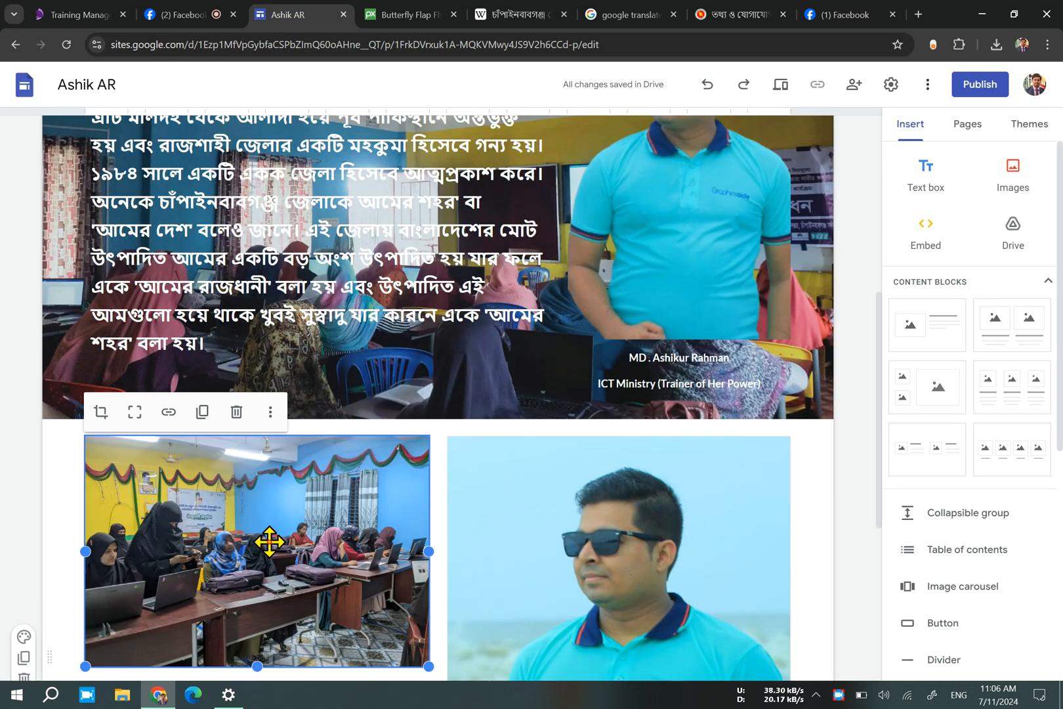
click(168, 413)
click(164, 412)
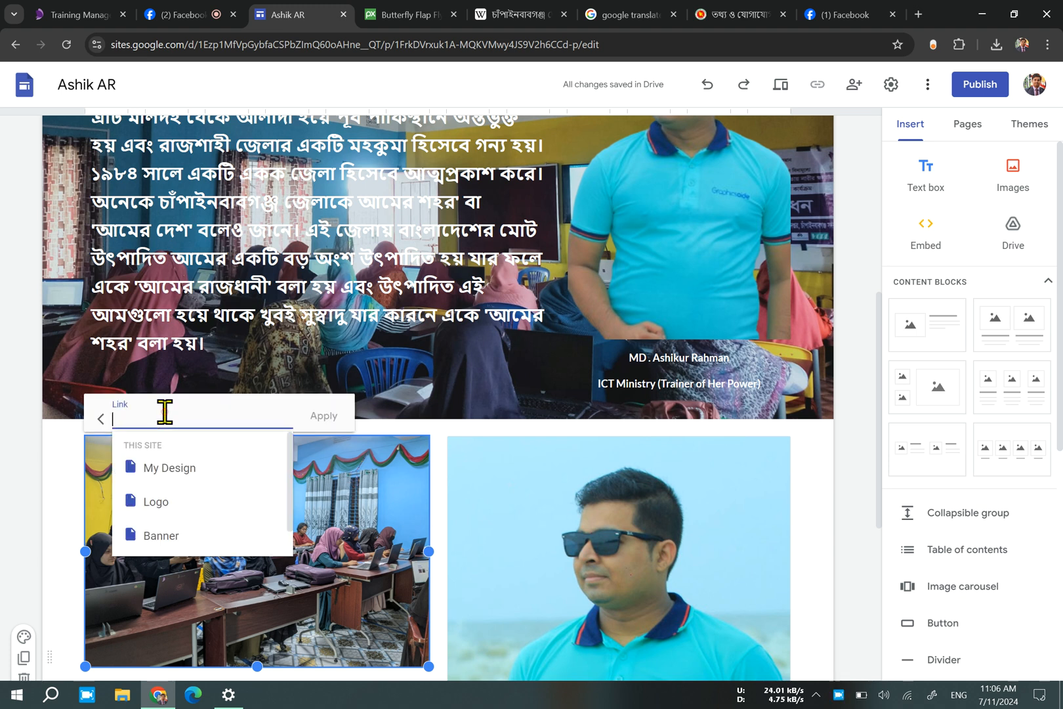
key(ctrl+v)
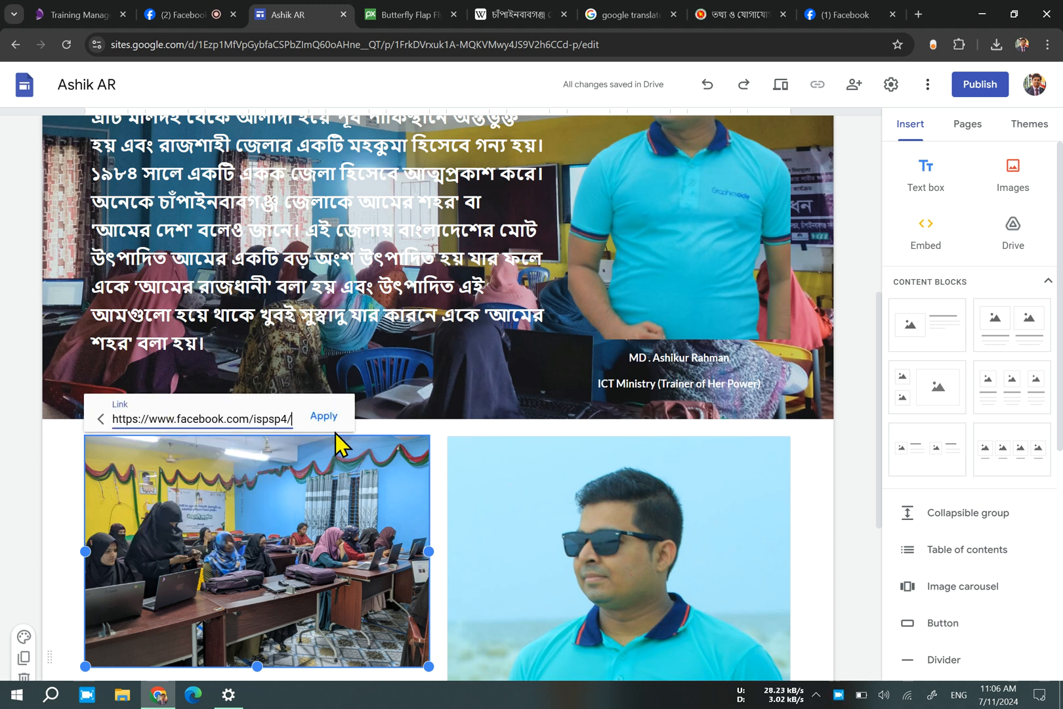
click(325, 416)
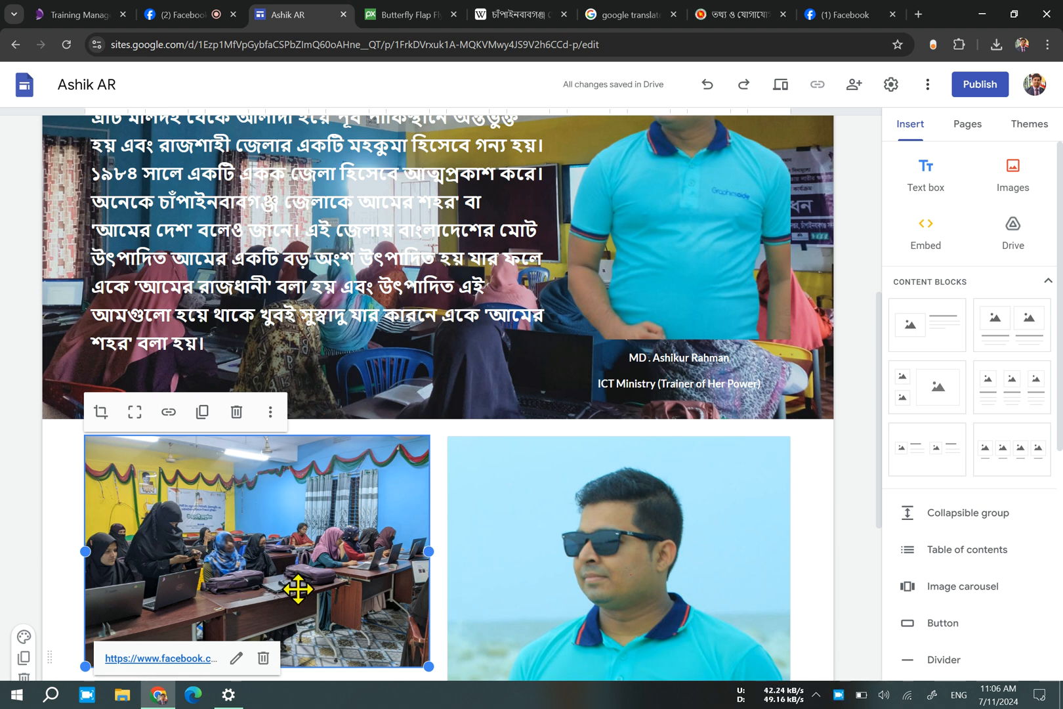
Select the trainer picture beside the district paragraph, find the trainer's other profile on Facebook and copy its address.
scroll(705, 484, up, 2)
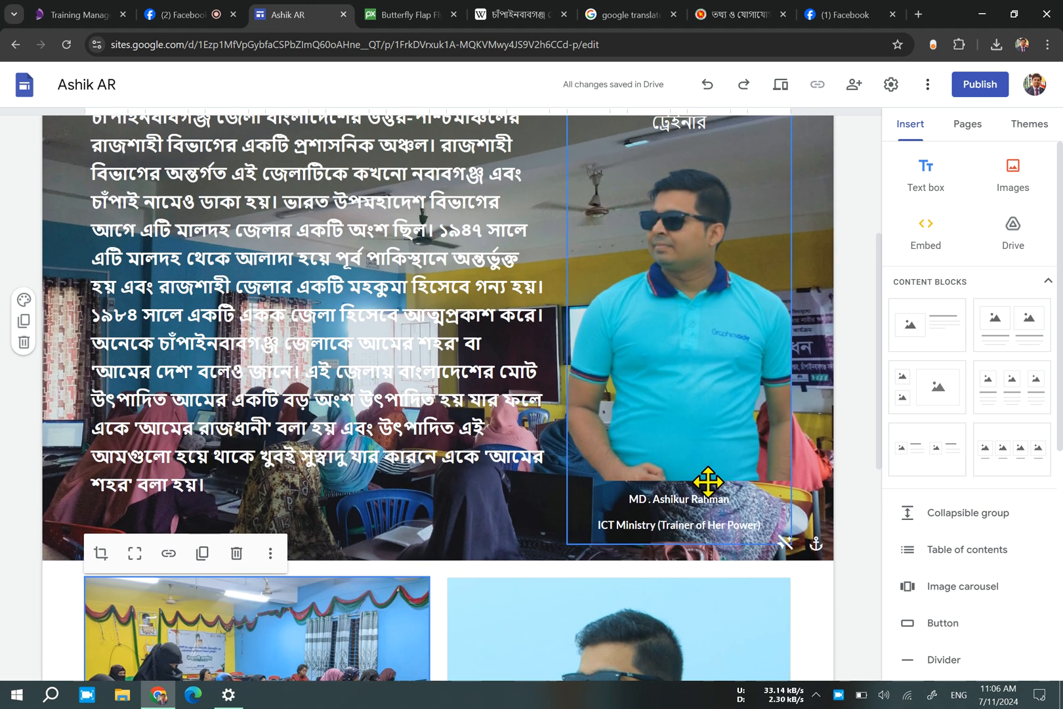
scroll(692, 421, up, 3)
click(733, 441)
click(832, 18)
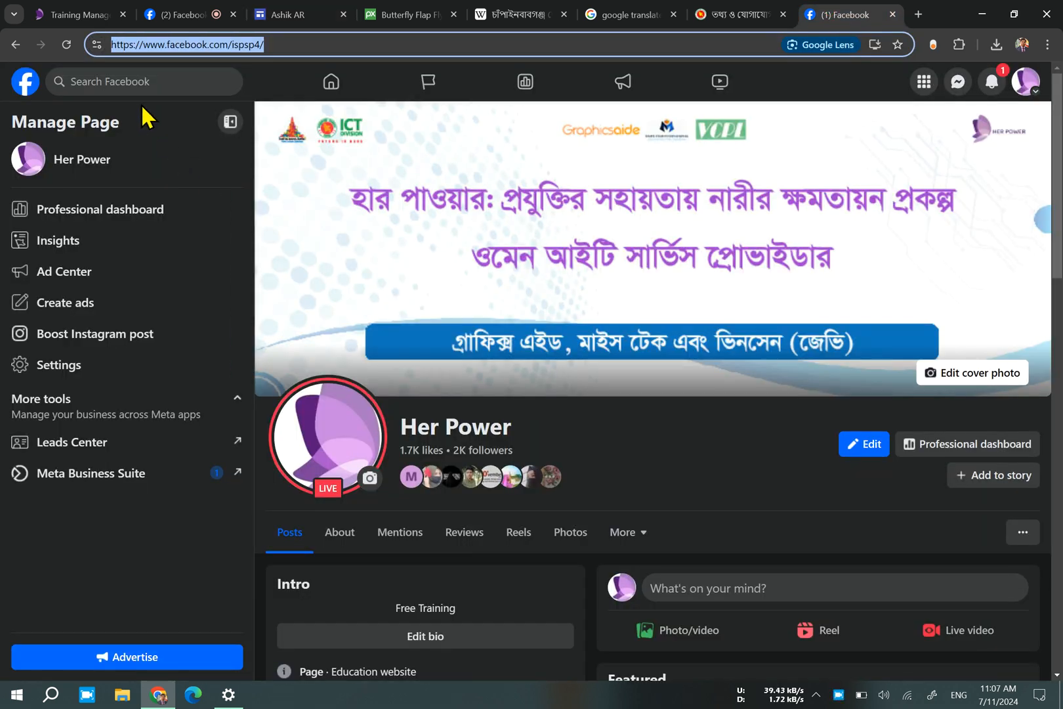
click(138, 83)
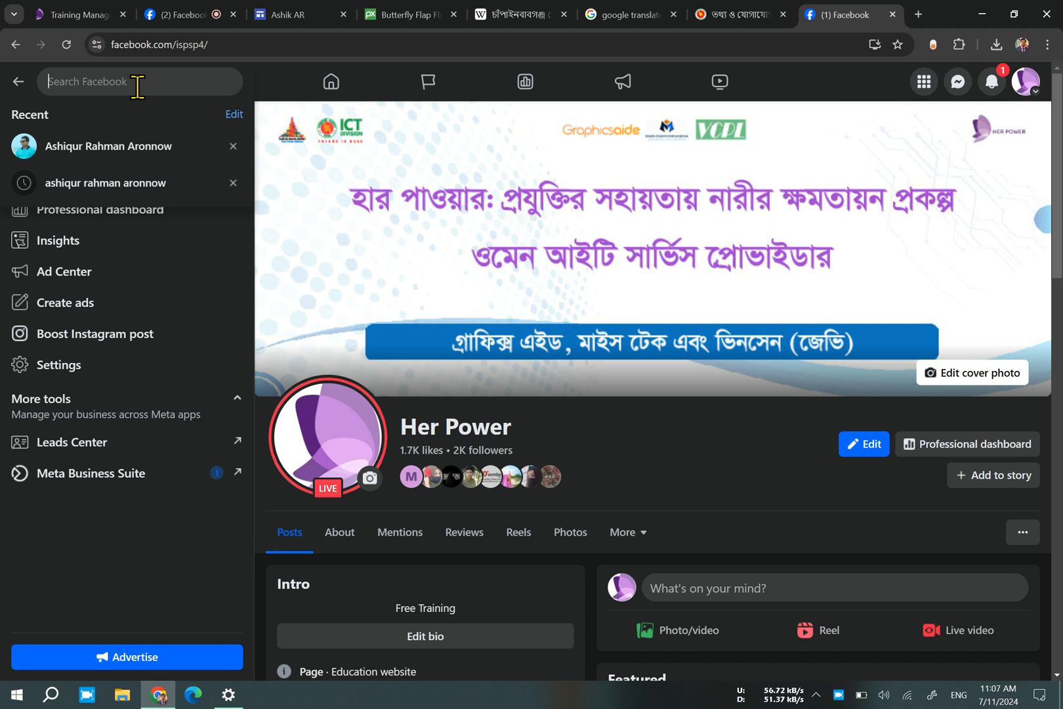
text(ashik aronnow)
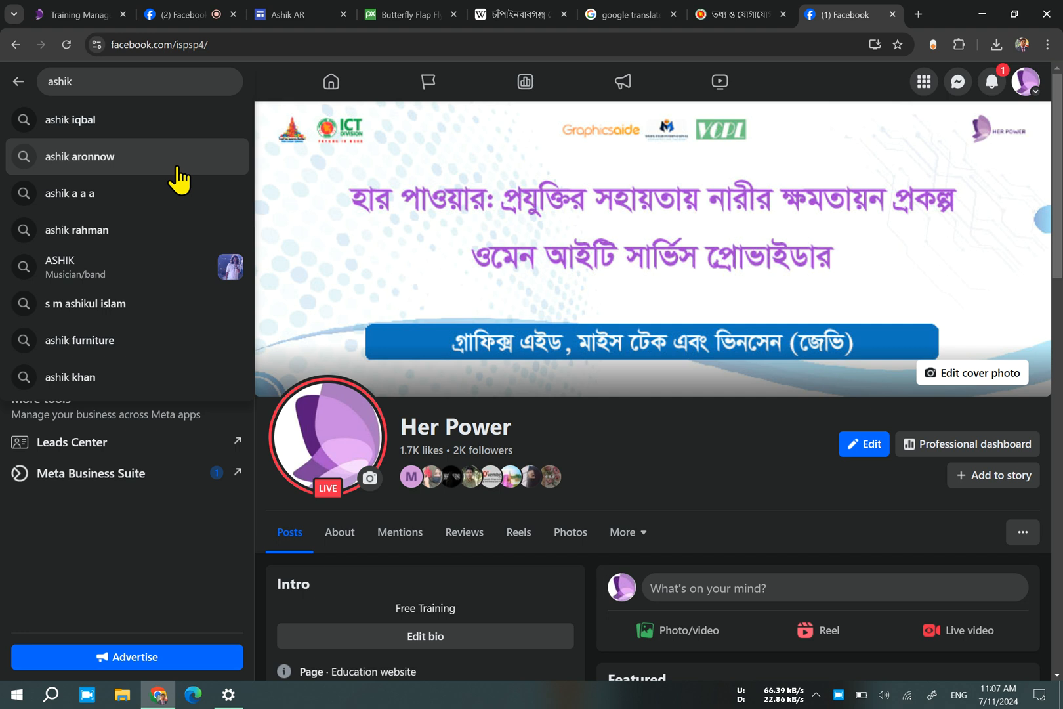
click(79, 156)
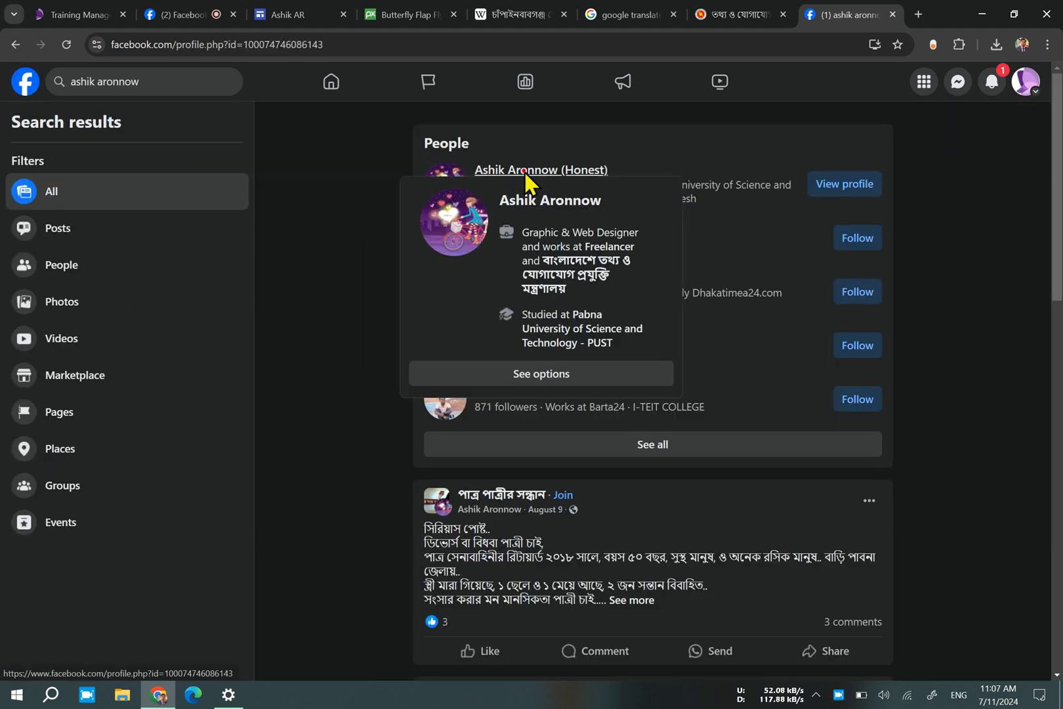
click(524, 170)
click(348, 41)
key(ctrl+c)
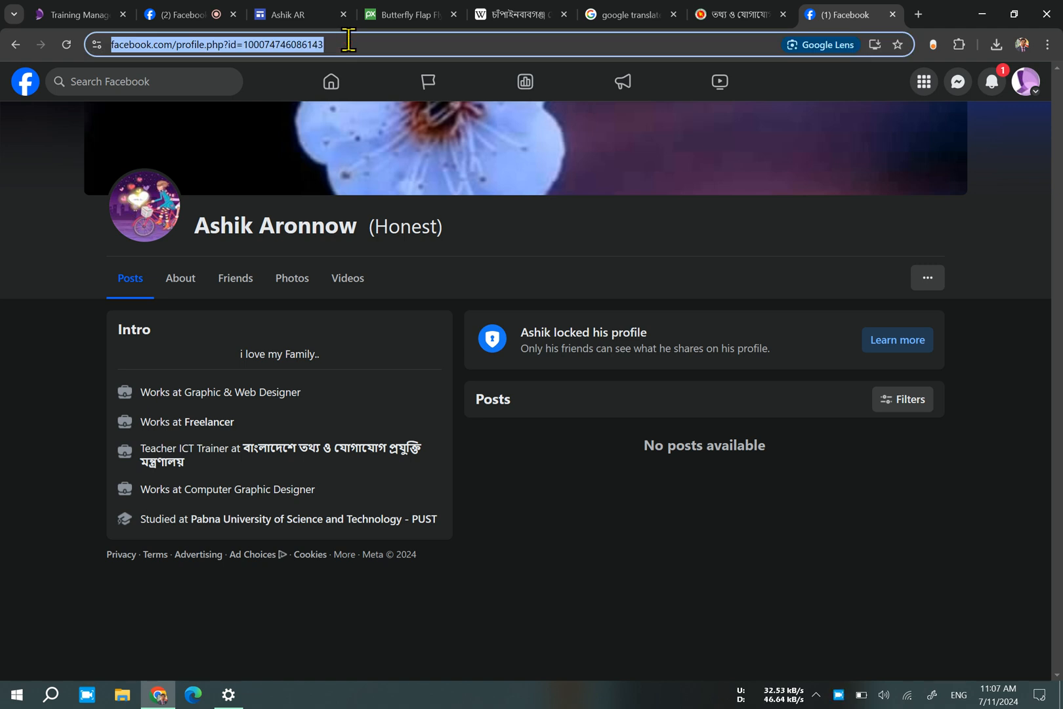
Return to Google Sites and link the selected trainer picture to the copied Facebook profile address.
click(283, 14)
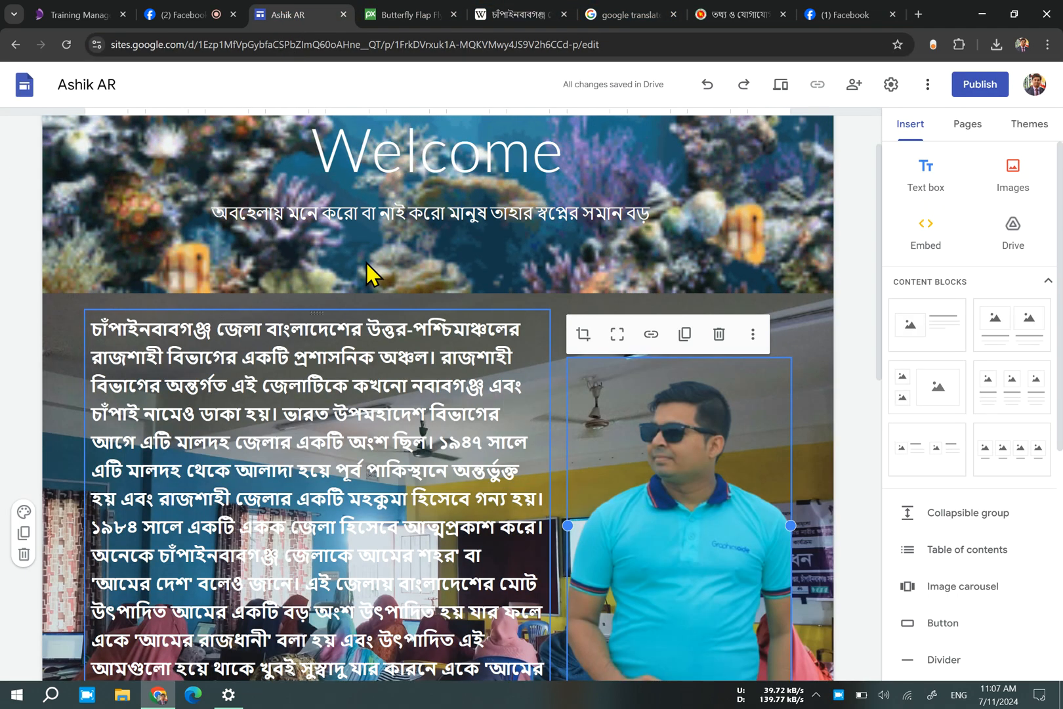
click(650, 335)
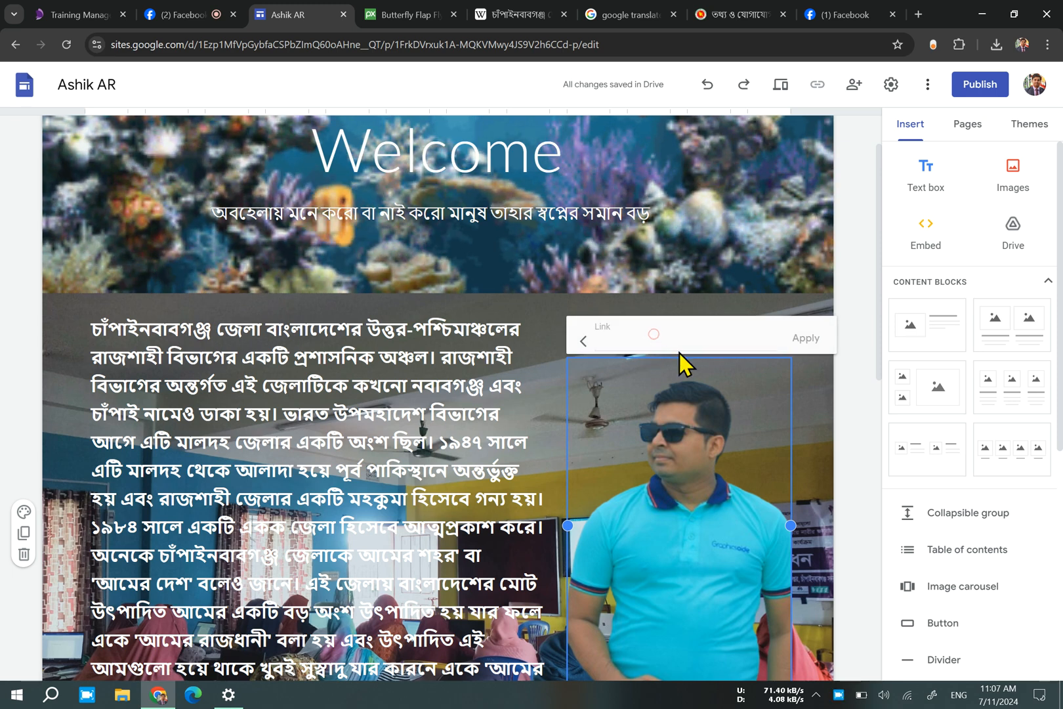
click(676, 339)
key(ctrl+v)
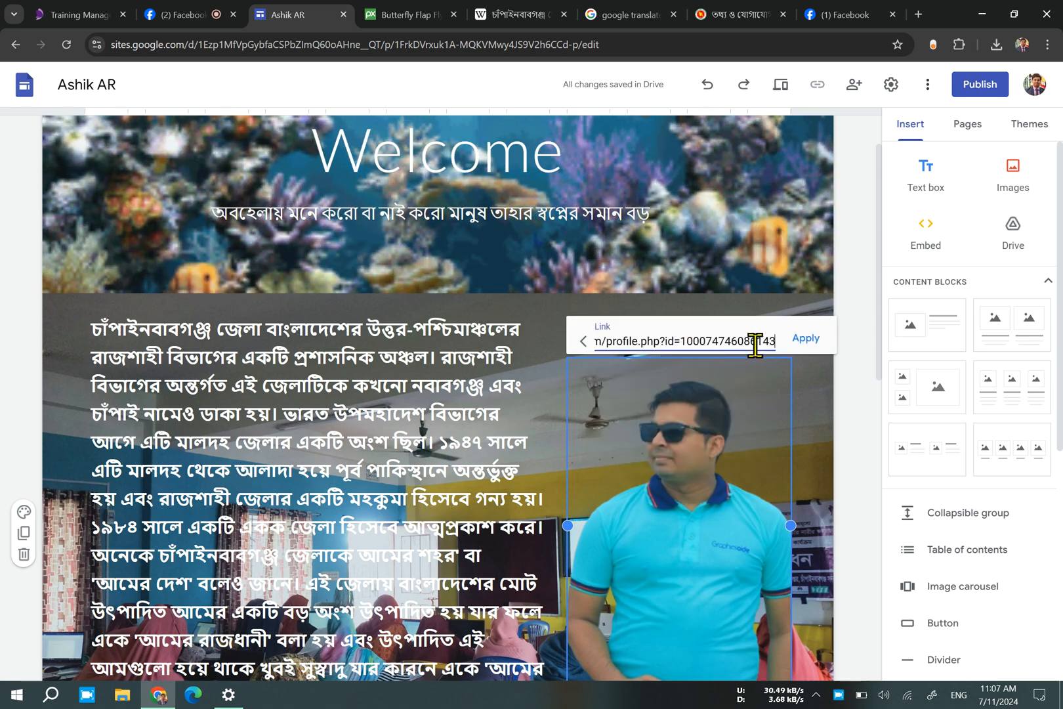
click(803, 340)
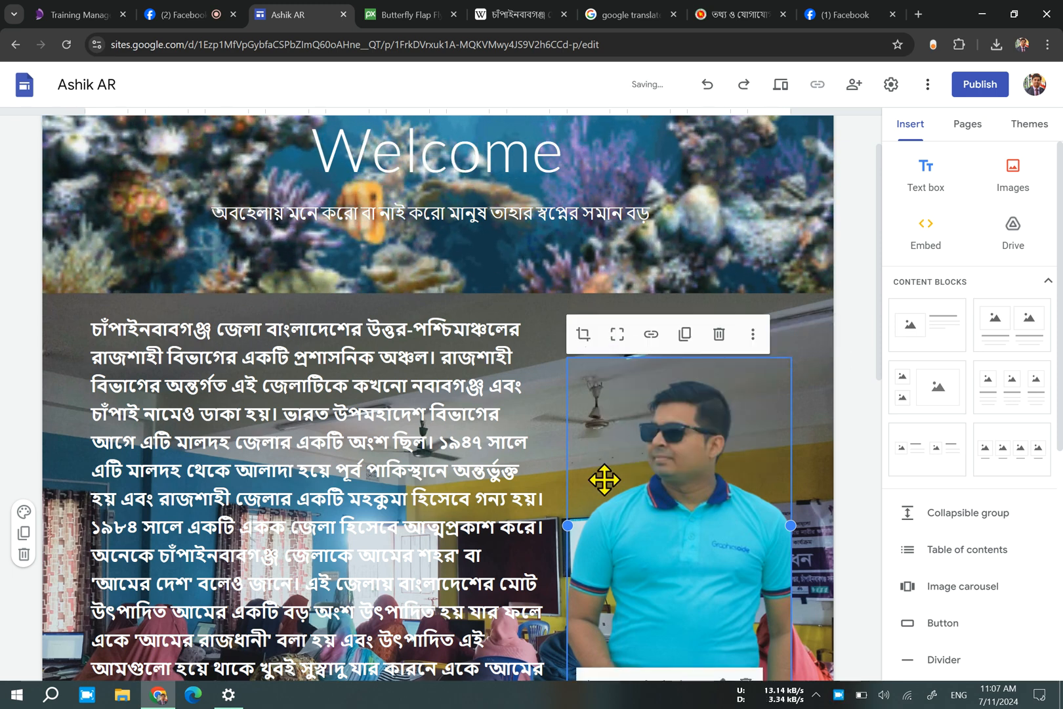
Review the lower part of the Home page and the contents of the My Design page, and return to Home.
scroll(487, 438, down, 10)
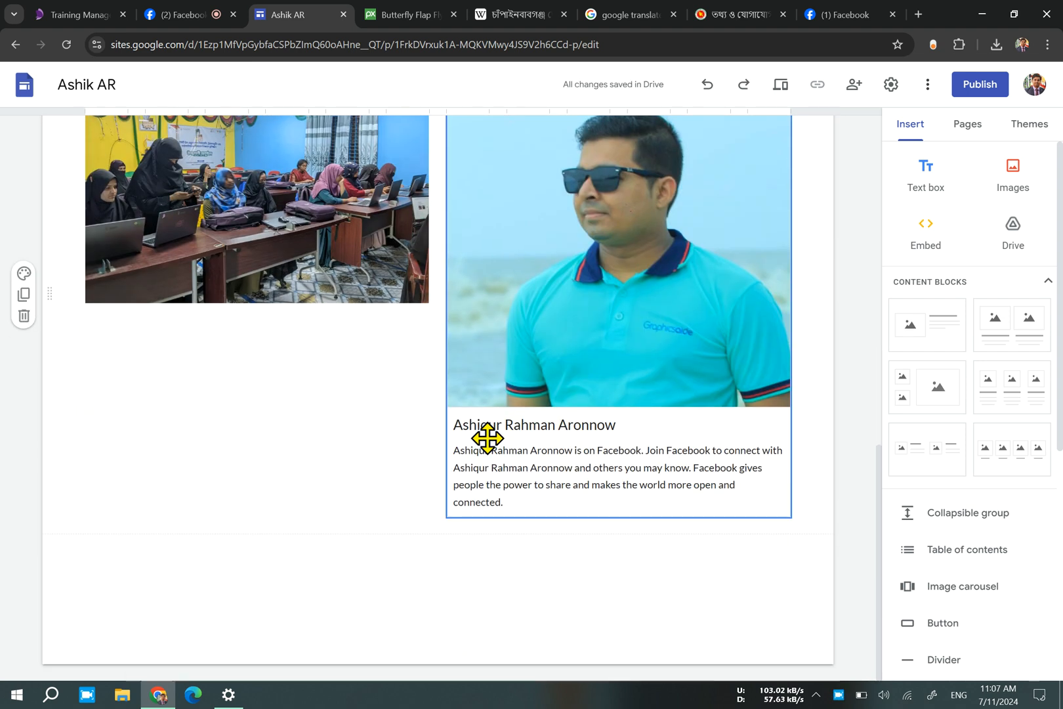
click(325, 235)
click(320, 589)
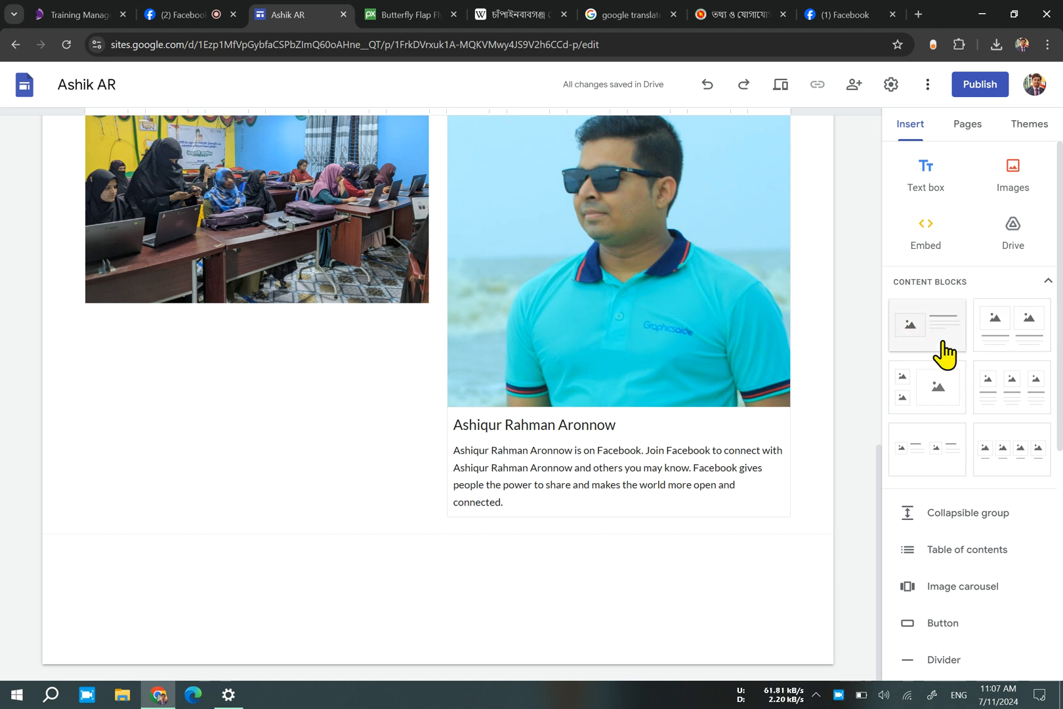
scroll(475, 308, up, 10)
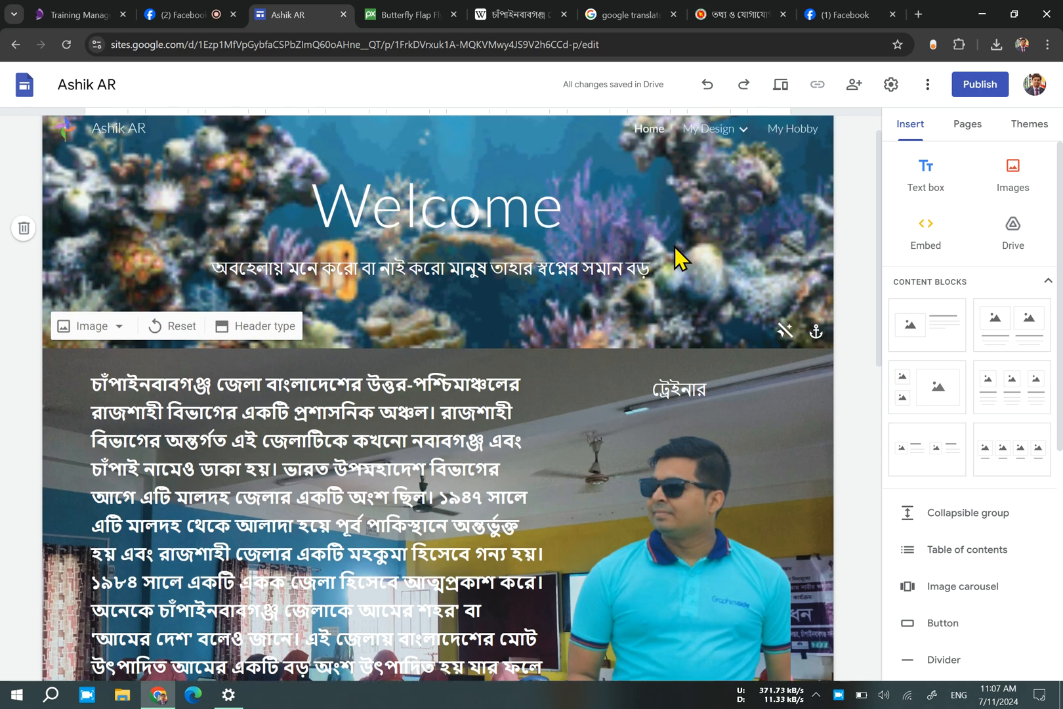
mouse_move(702, 146)
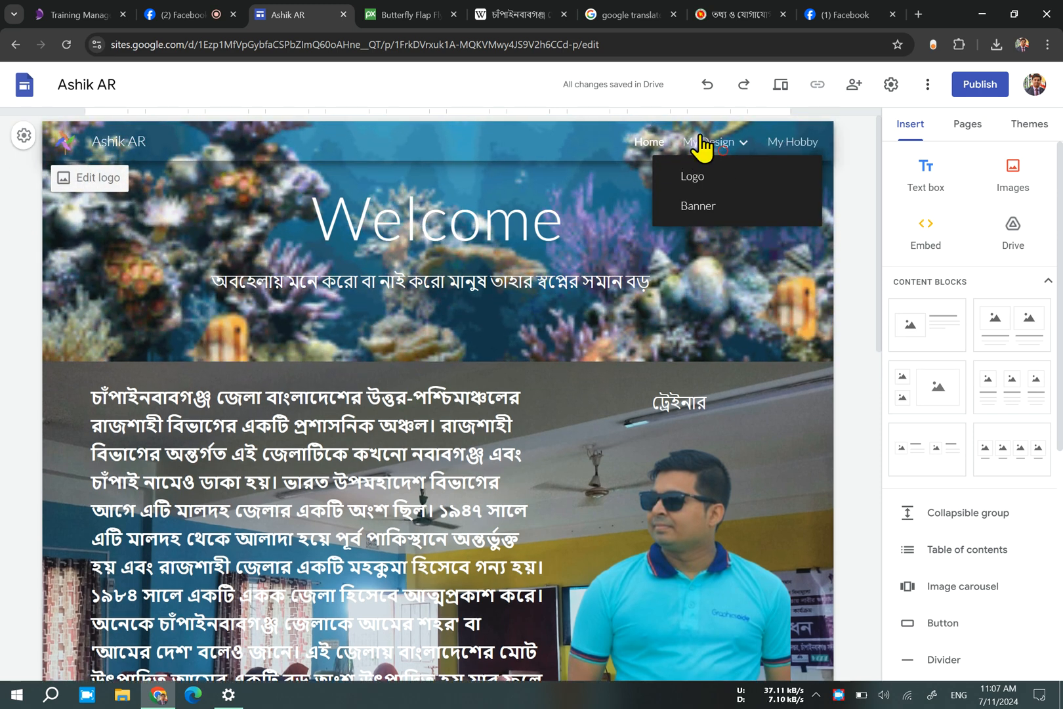
click(700, 156)
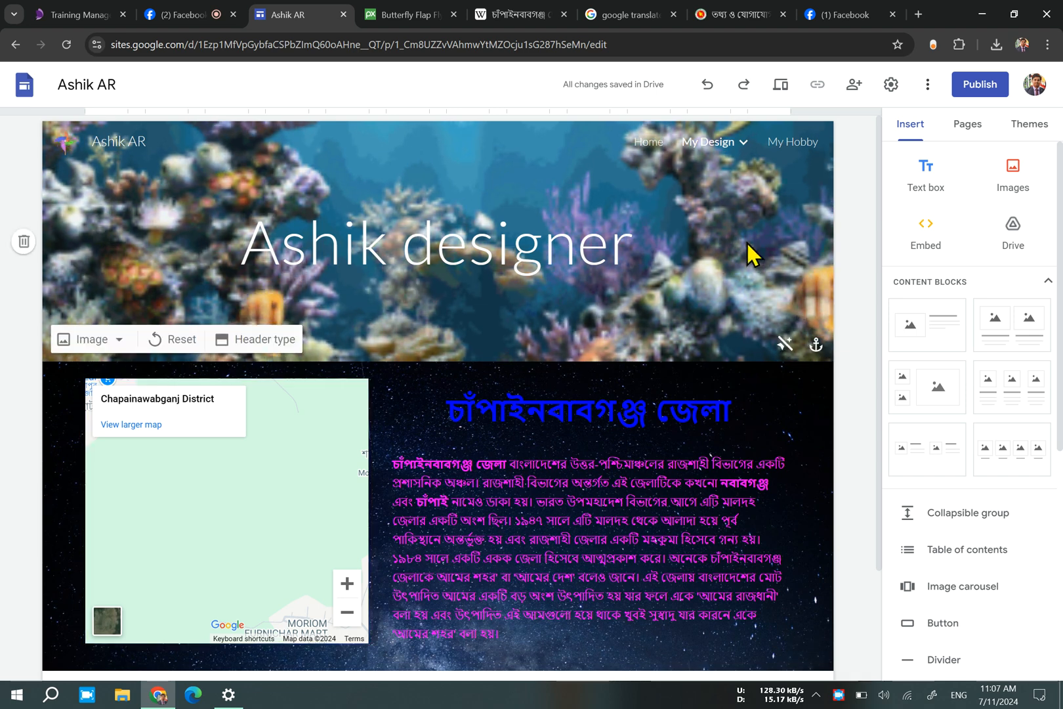
scroll(347, 563, down, 2)
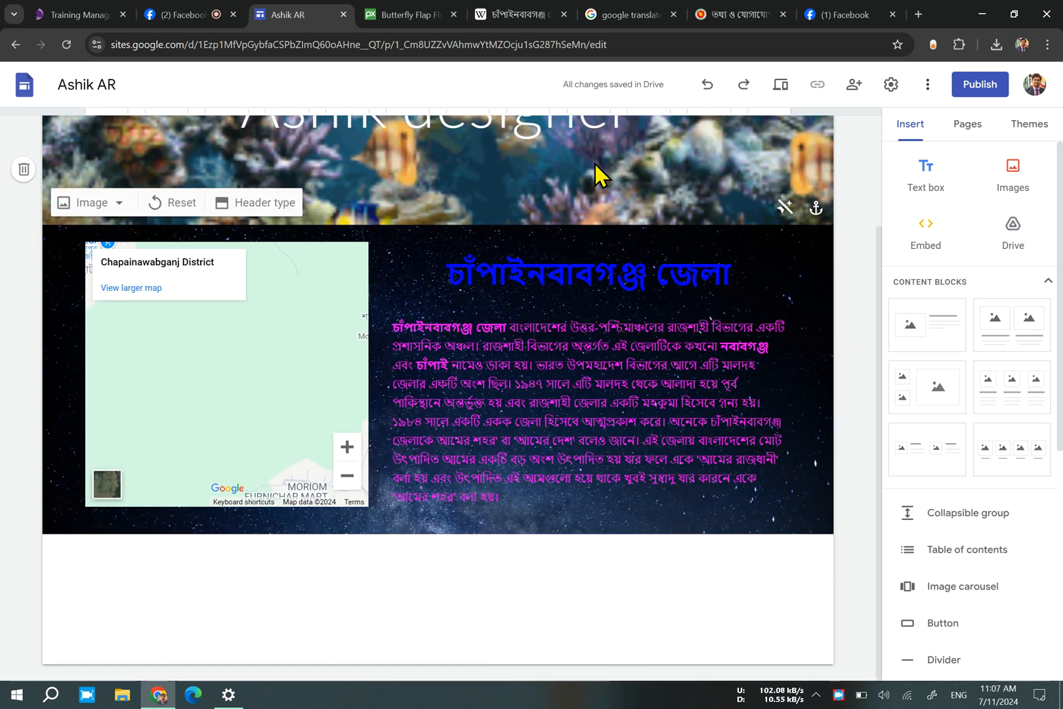
scroll(695, 191, up, 2)
click(657, 147)
Add a content block with two small stacked image placeholders and one large placeholder below the embedded profile card.
scroll(362, 503, down, 10)
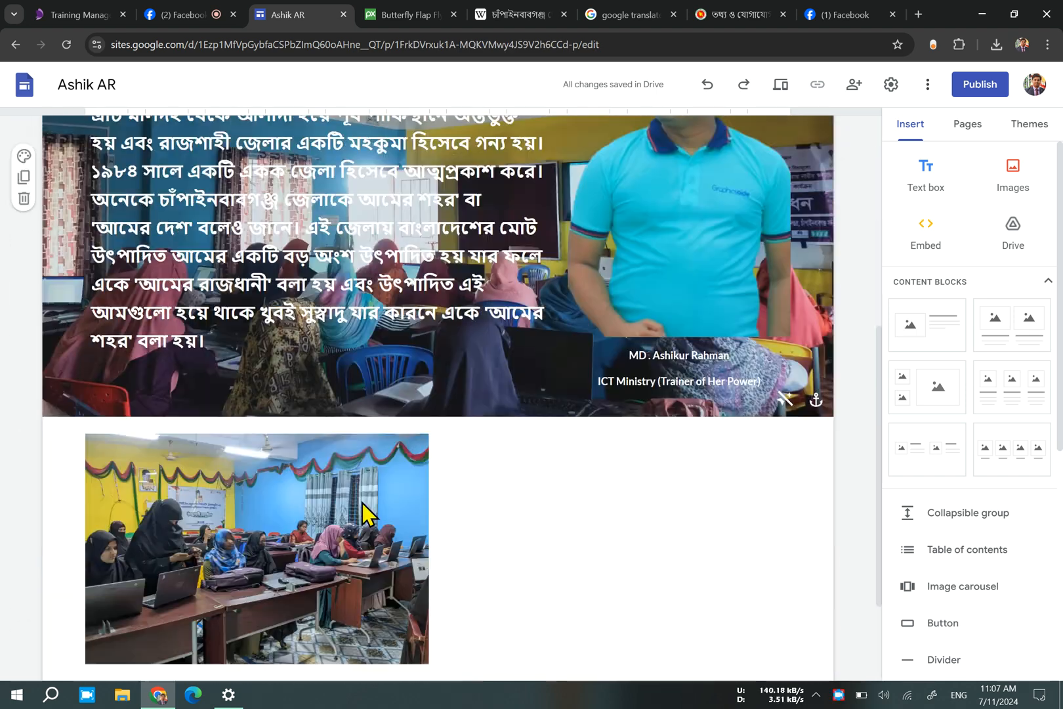
scroll(358, 531, down, 1)
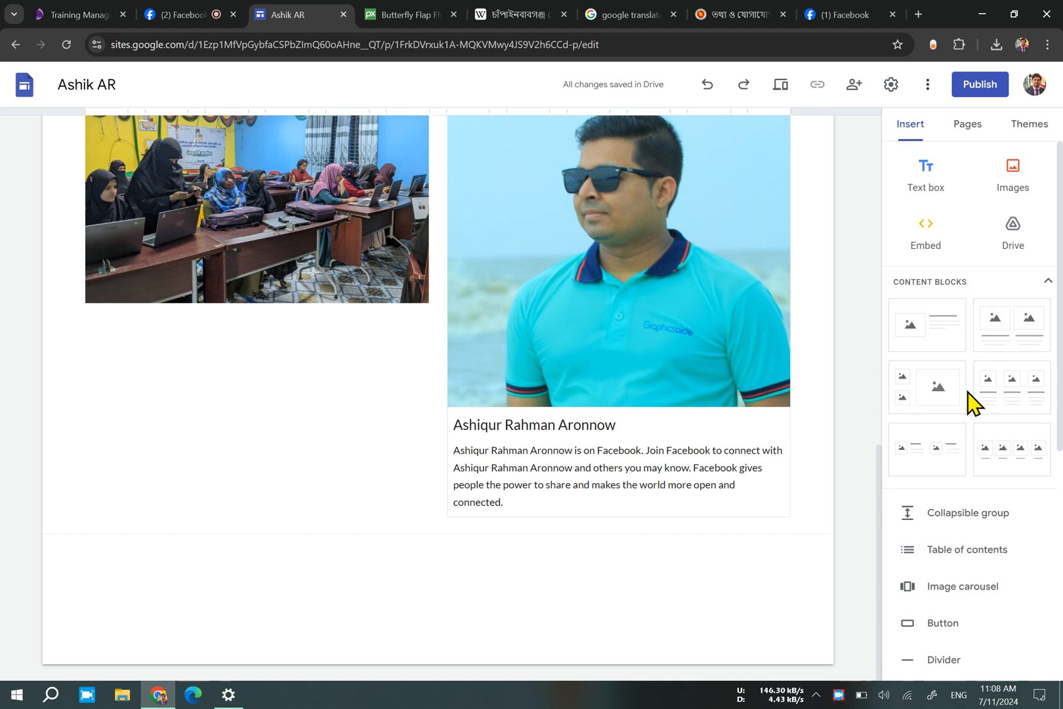
click(939, 397)
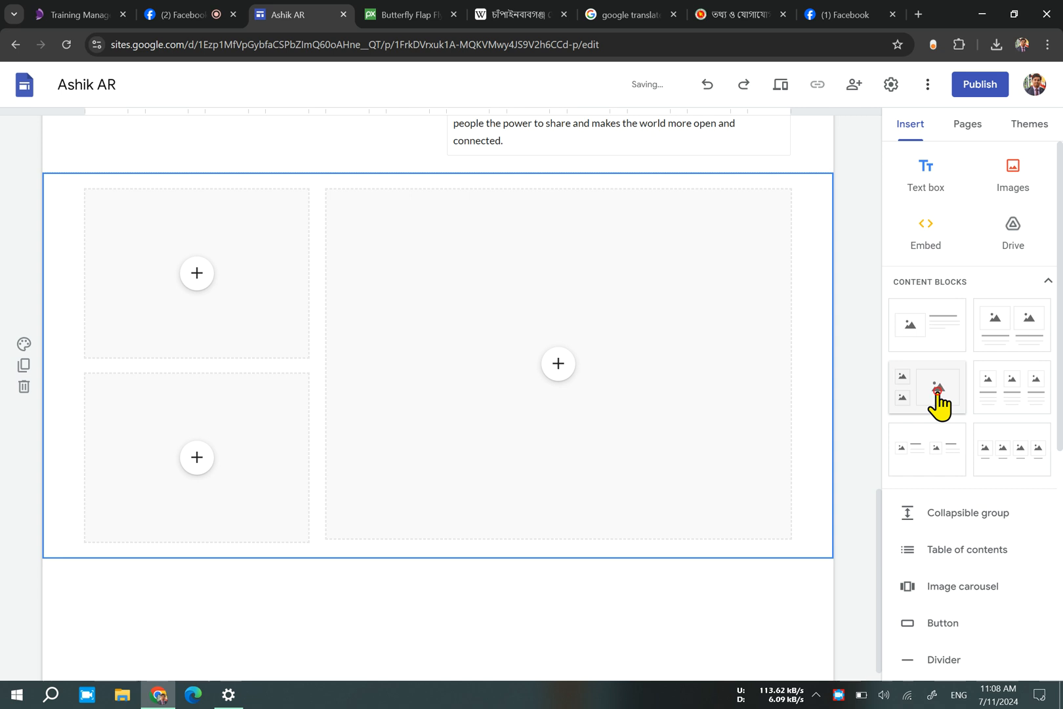
Search YouTube for "oporadhi song" and insert Eagle Music Video Station's Oporadhi official video into the upper small placeholder.
click(209, 279)
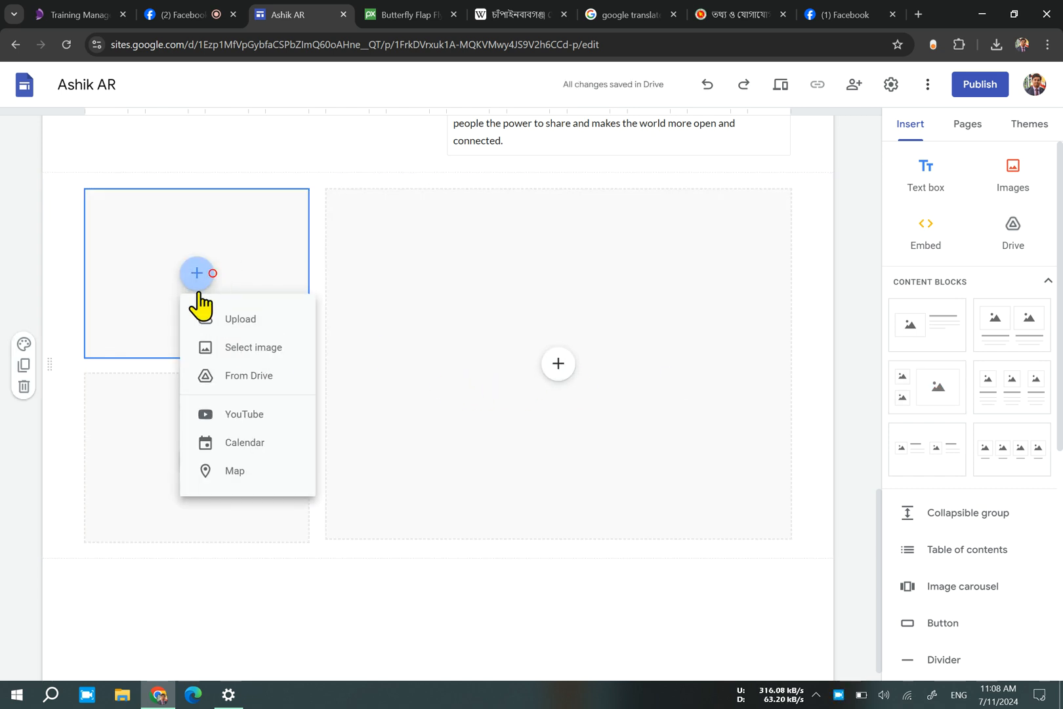
click(276, 415)
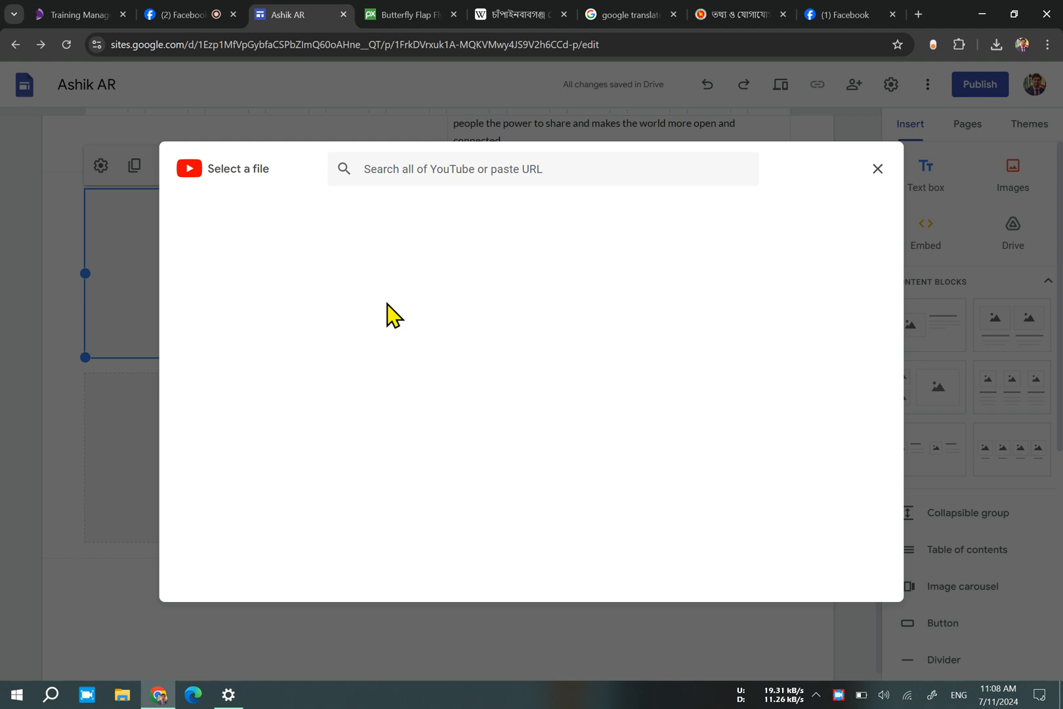
click(424, 169)
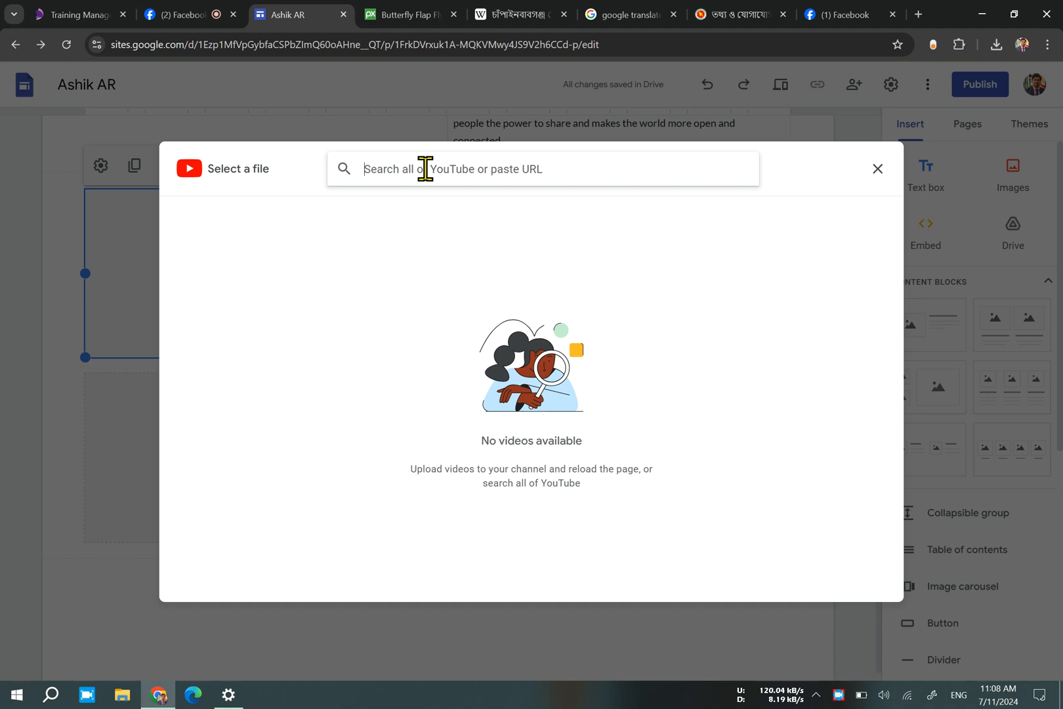
text(oporadi)
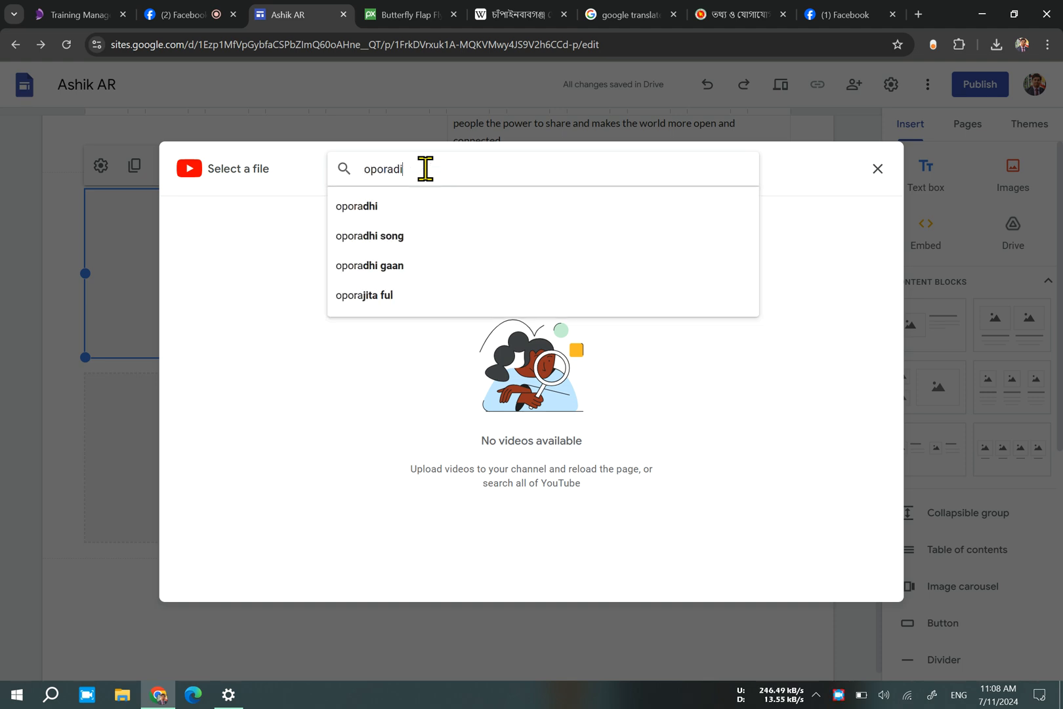
click(449, 244)
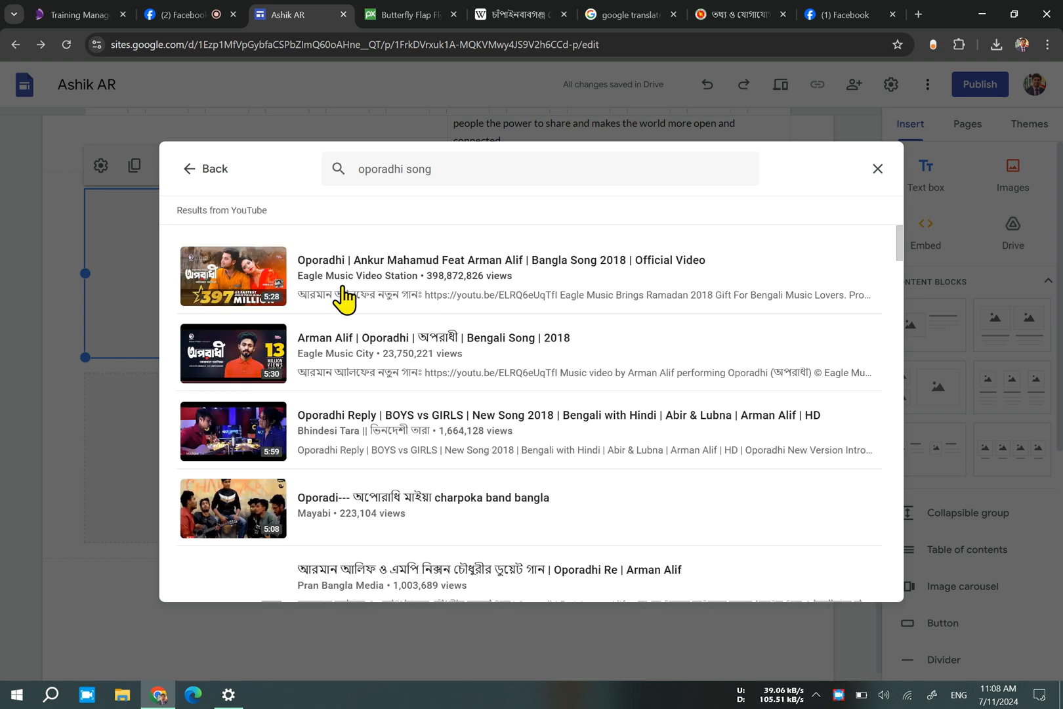
click(339, 301)
drag(342, 285, 174, 313)
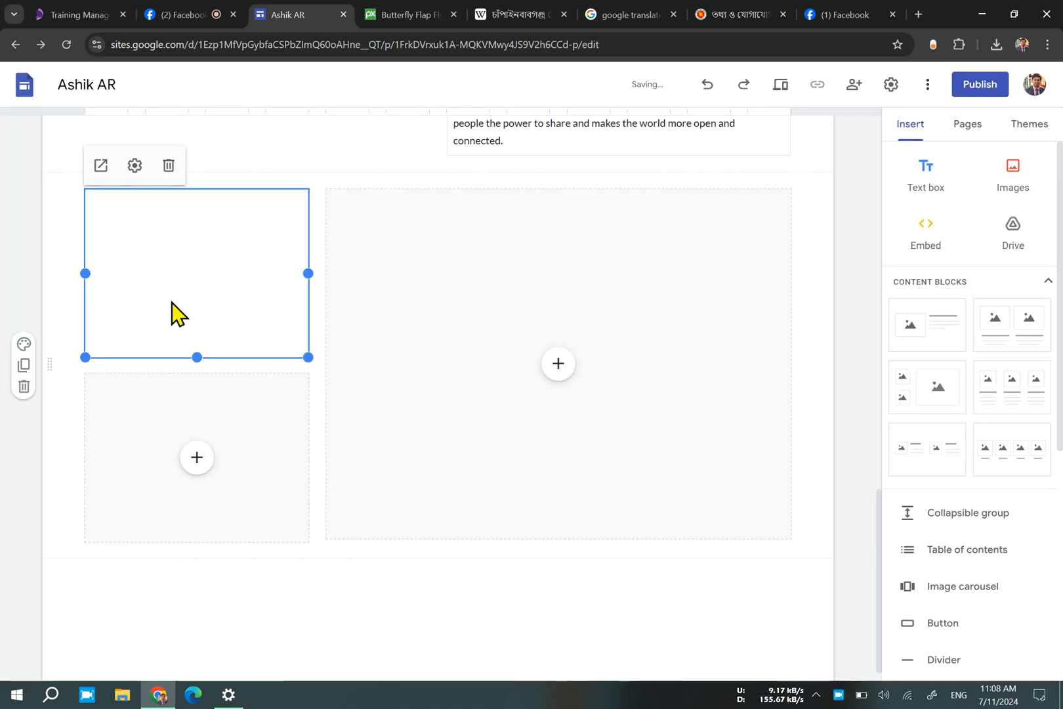
Search YouTube for "Song" and insert the "Justin Bieber - Baby ft. Ludacris" video into the large placeholder.
click(551, 371)
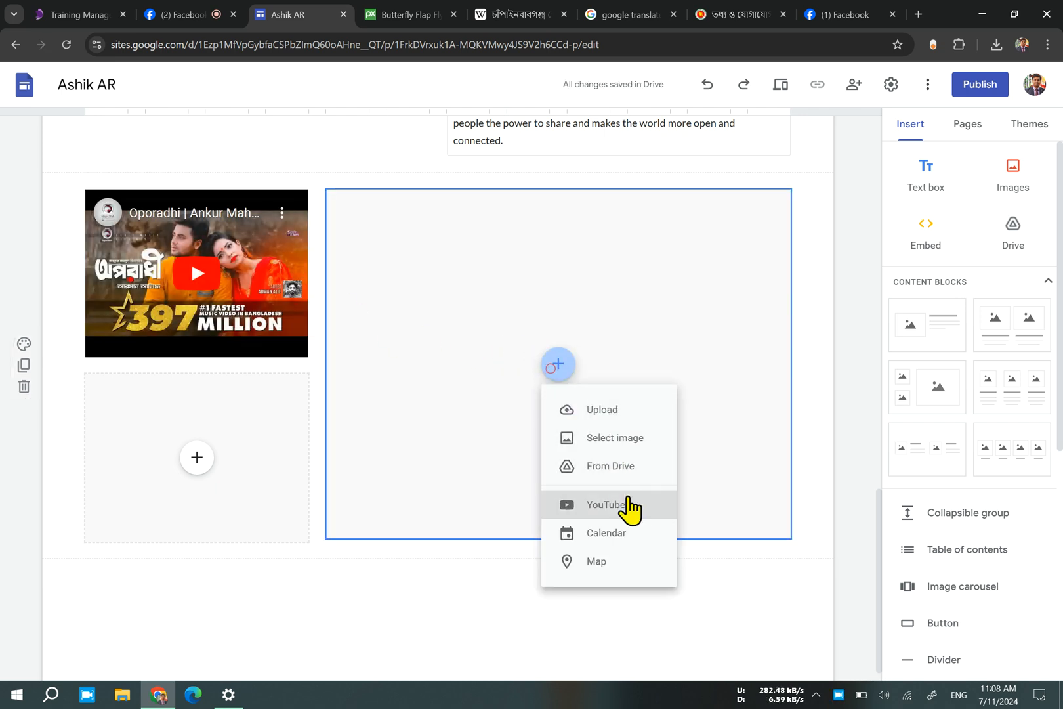
click(616, 503)
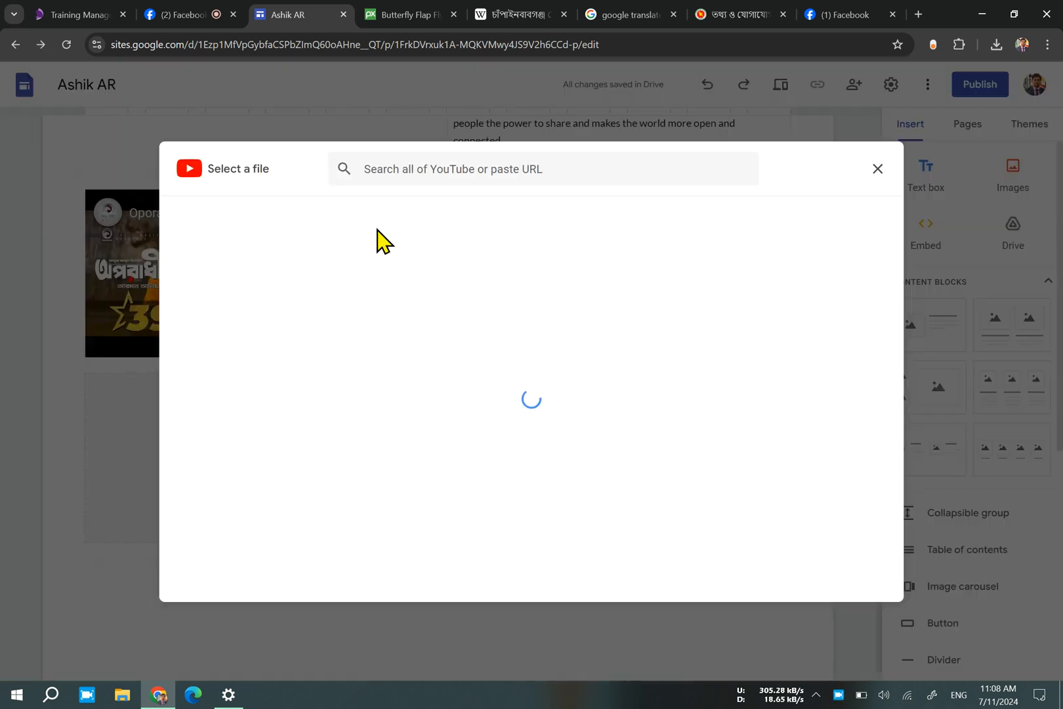
click(491, 169)
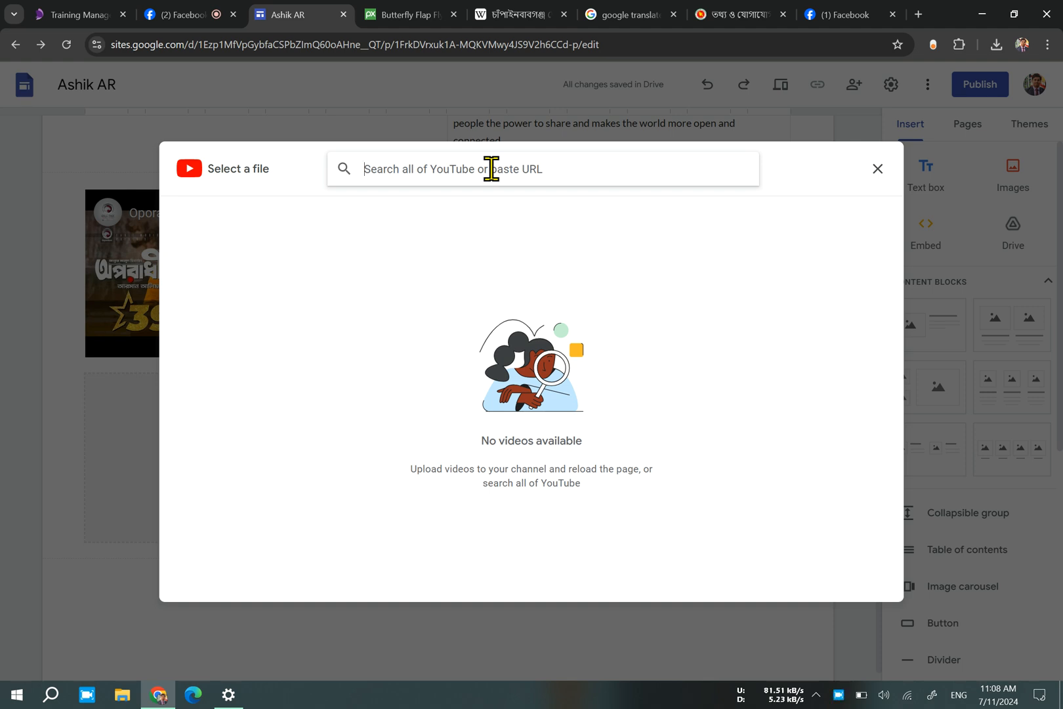
text(Song)
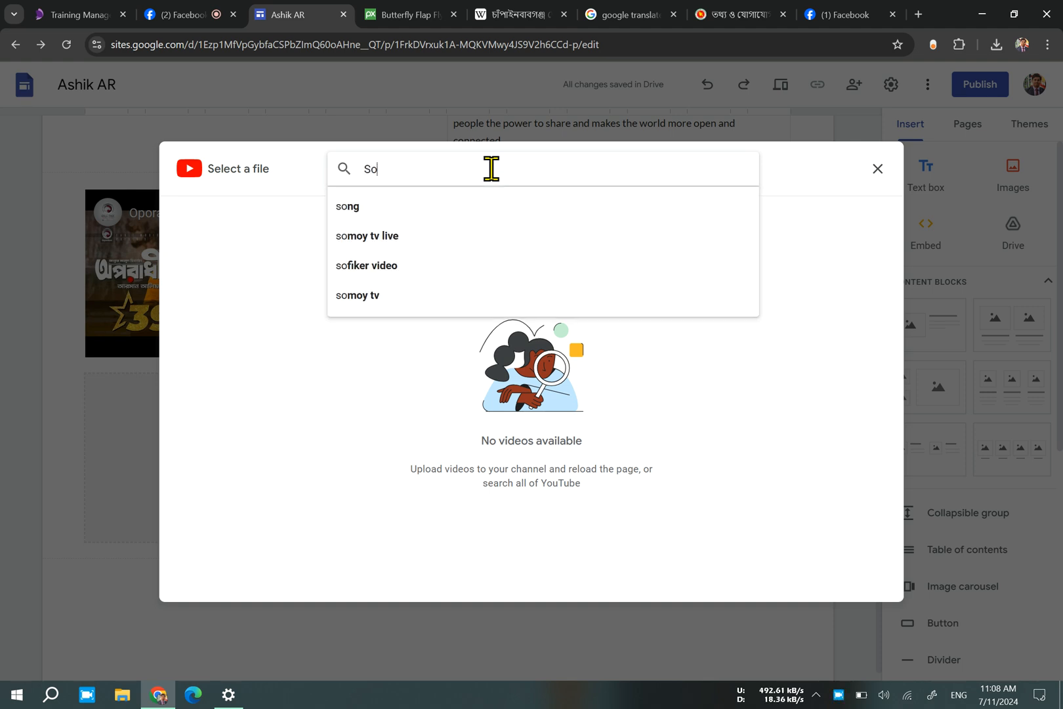
key(Return)
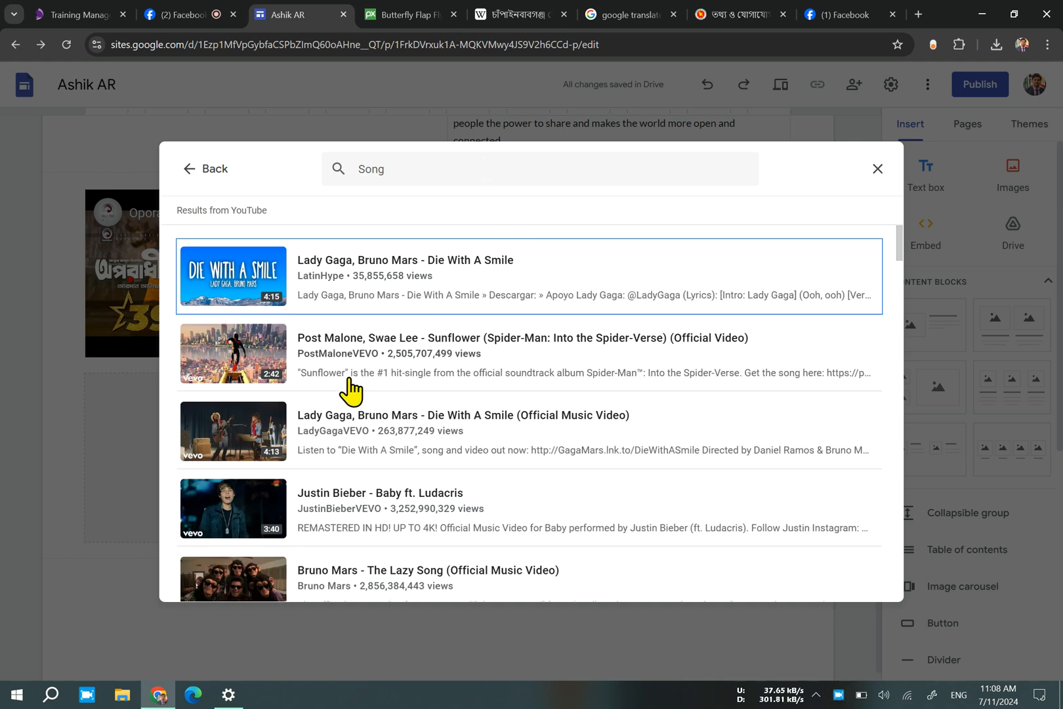
double_click(352, 509)
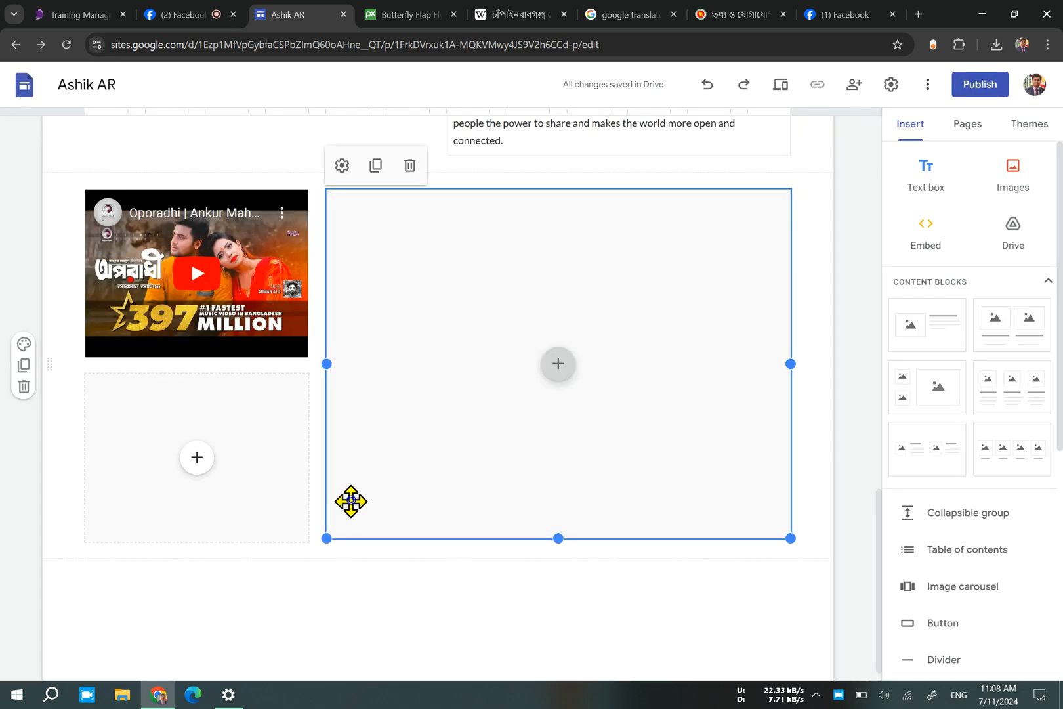
Insert the account owner's personal calendar into the lower small placeholder beneath the Oporadhi video.
click(201, 463)
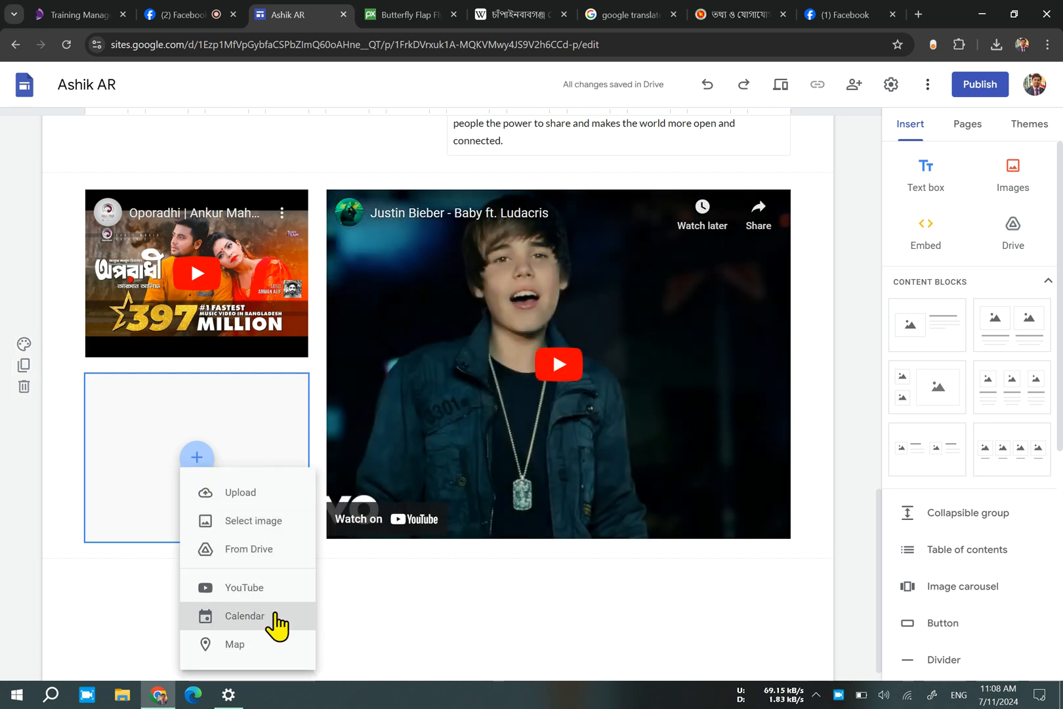
click(277, 624)
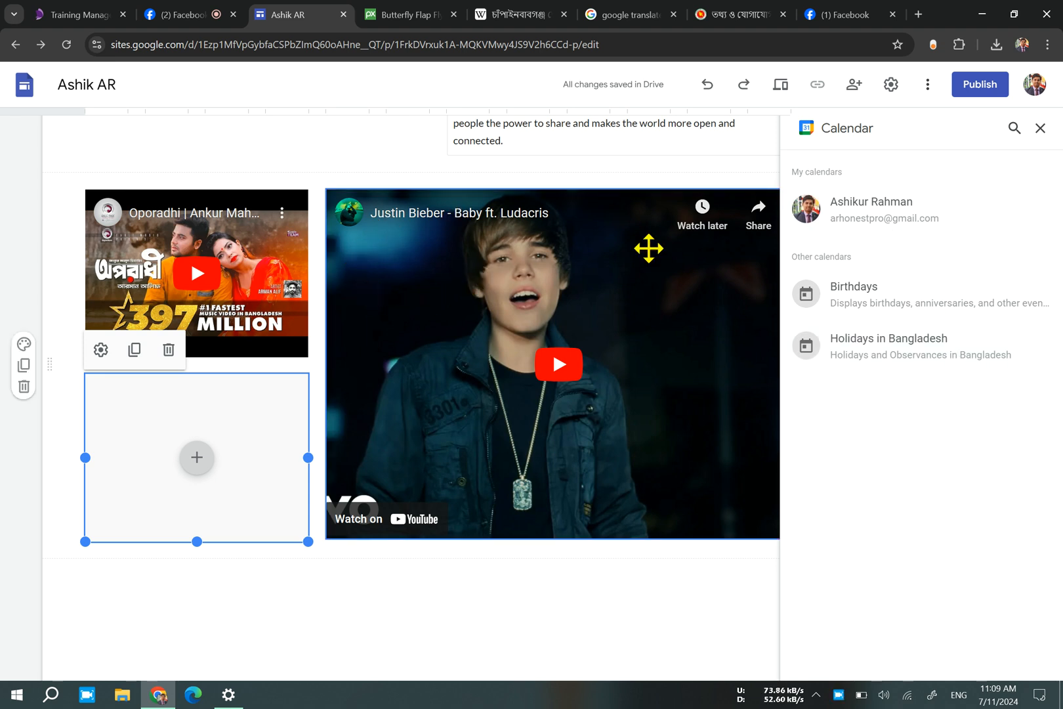
click(945, 205)
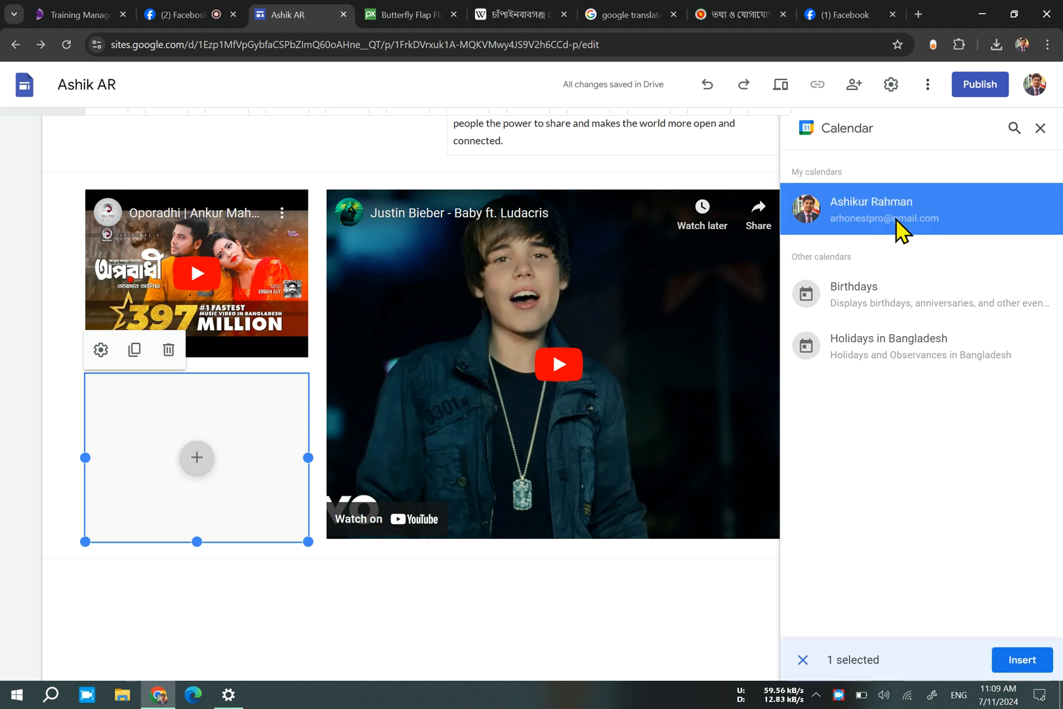
click(1038, 651)
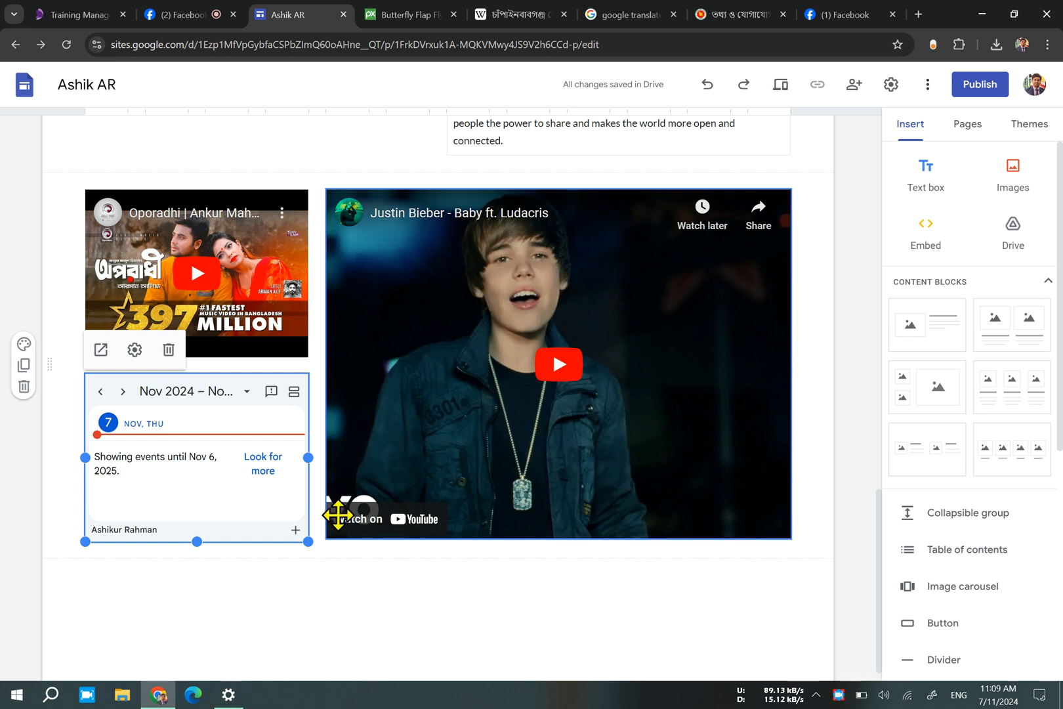
Add a content block with one image placeholder beside a heading and text below the video and calendar section.
scroll(339, 512, down, 1)
click(429, 586)
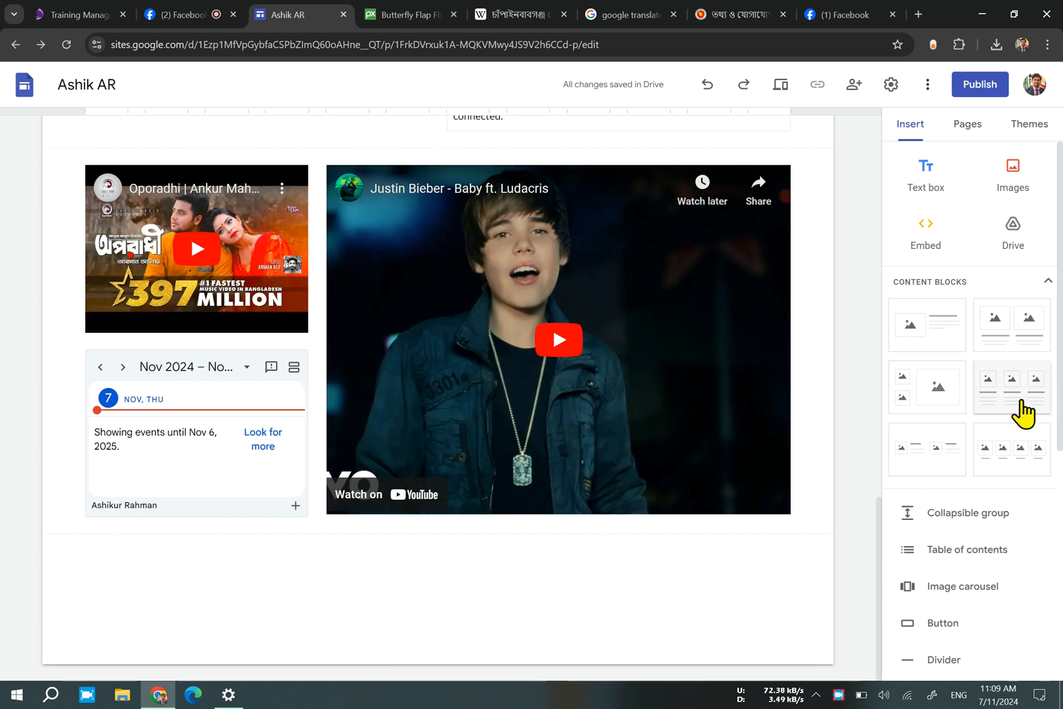
scroll(1023, 413, down, 2)
scroll(919, 326, up, 2)
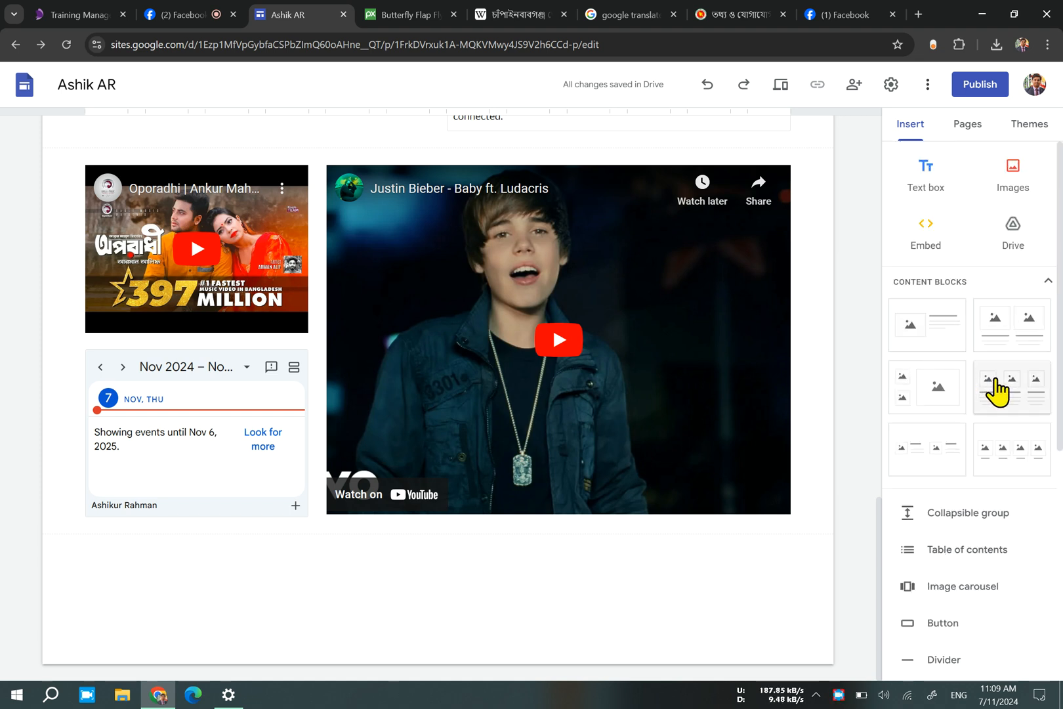
click(939, 344)
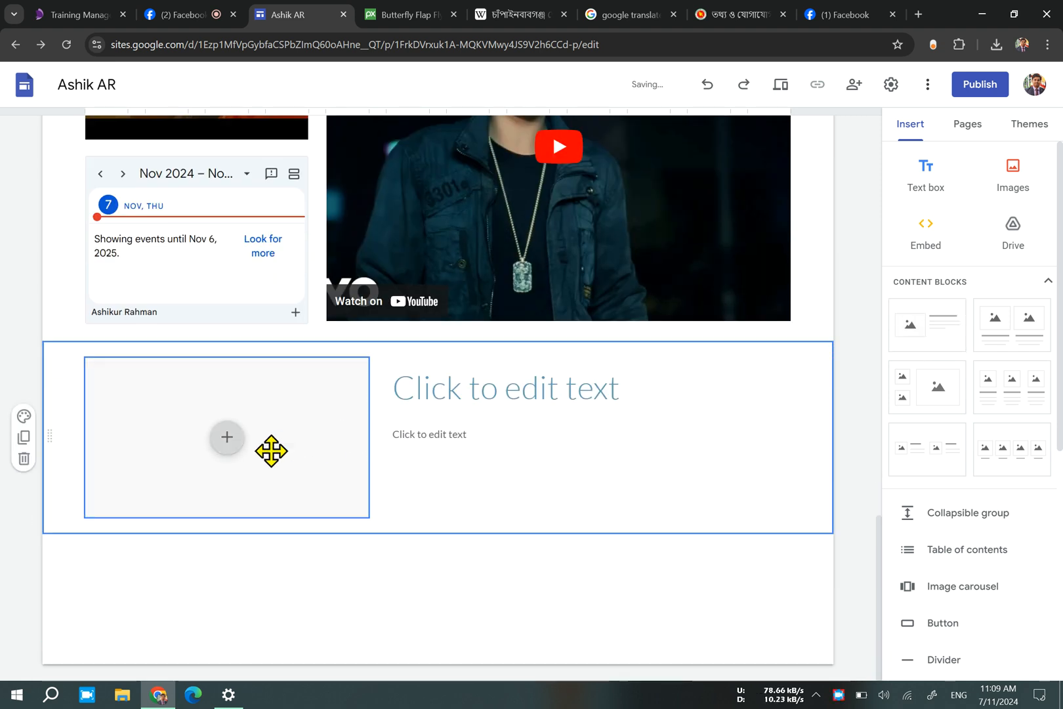
Start an image upload for the new block's placeholder and look through the Downloads folder for a suitable photo.
click(229, 451)
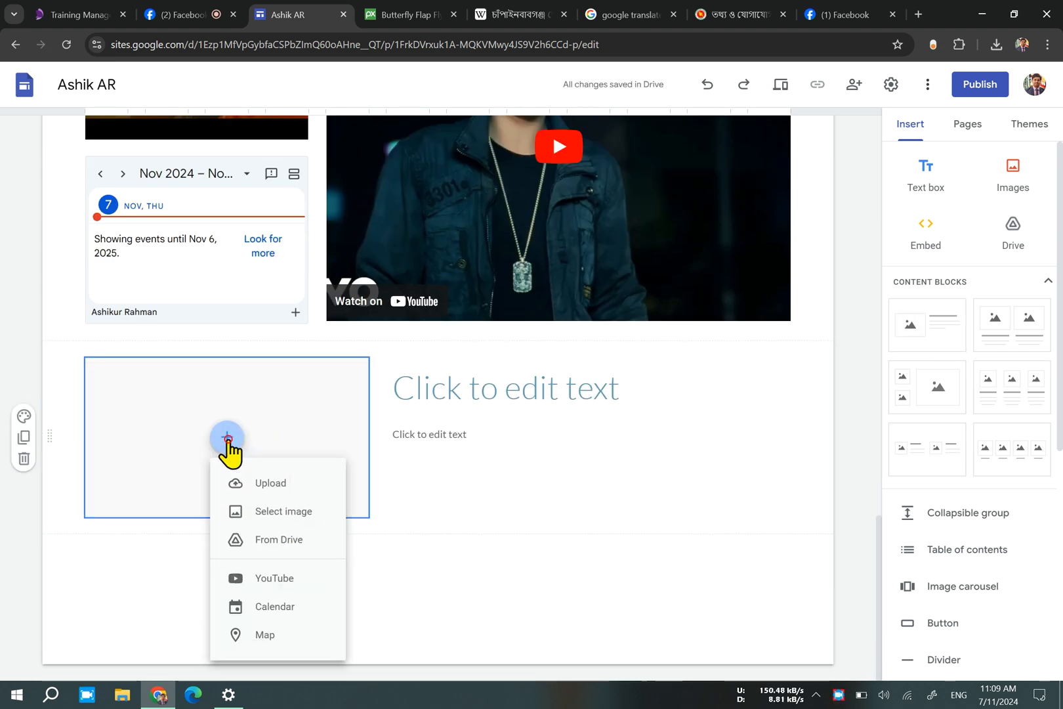
click(260, 489)
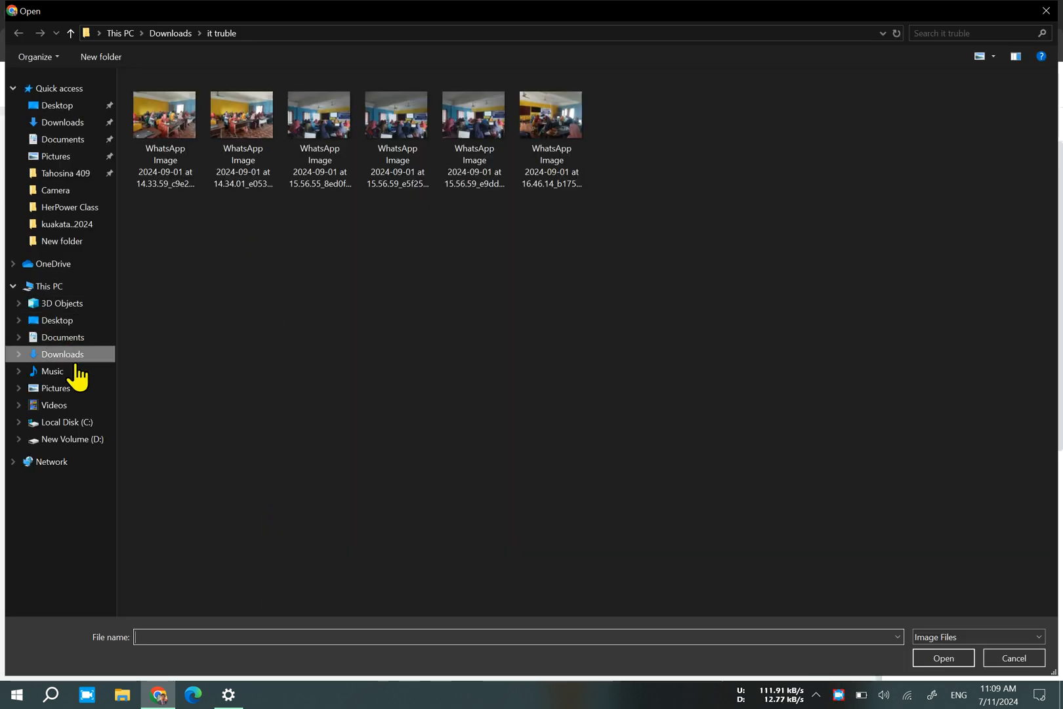
click(72, 353)
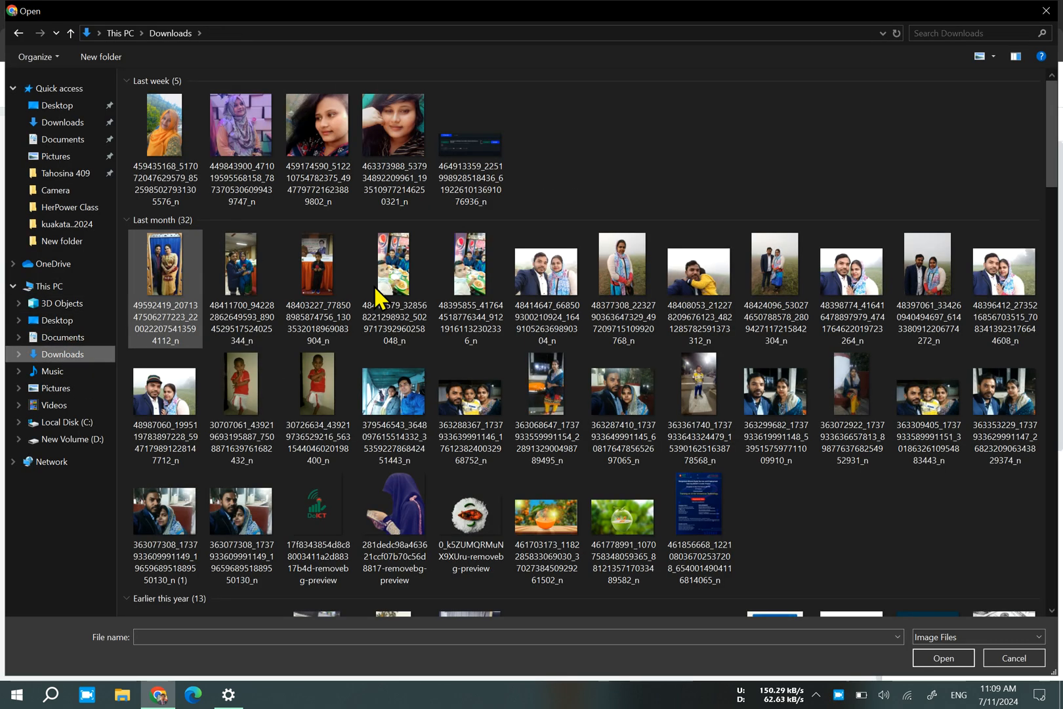
scroll(502, 290, down, 8)
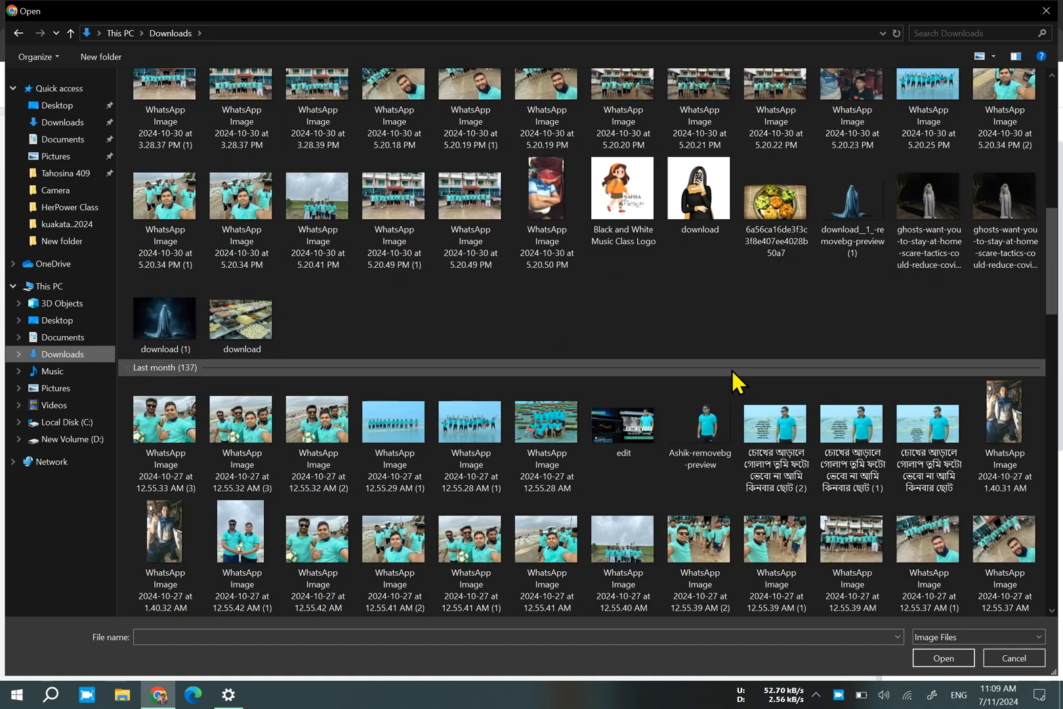
scroll(730, 369, up, 3)
scroll(650, 380, down, 5)
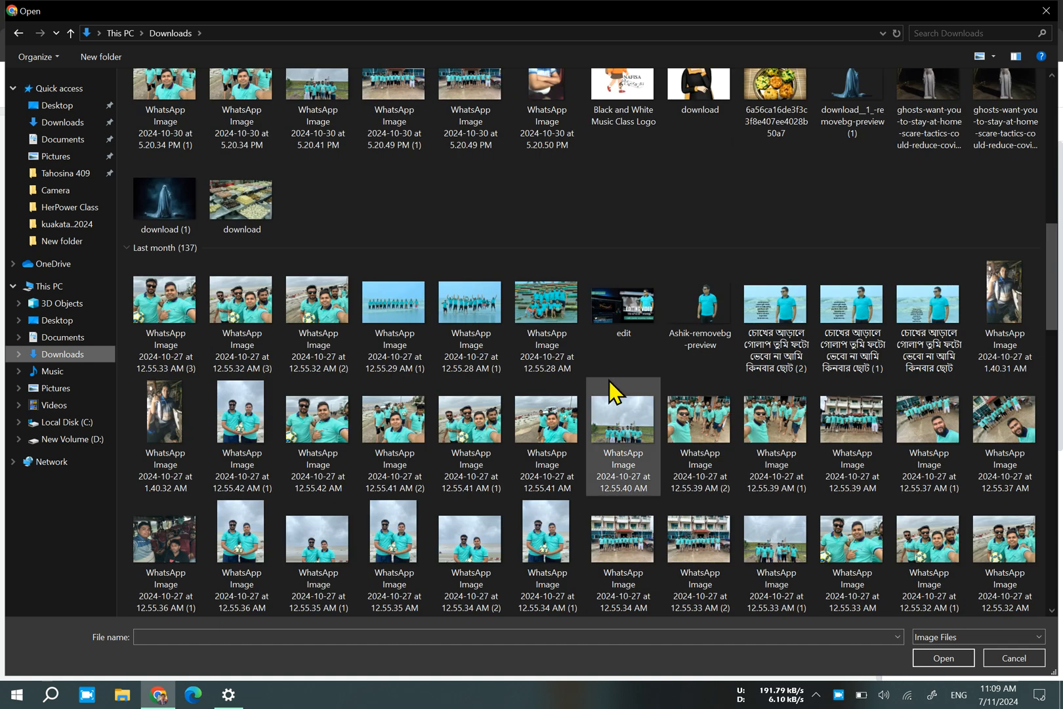
scroll(610, 387, down, 5)
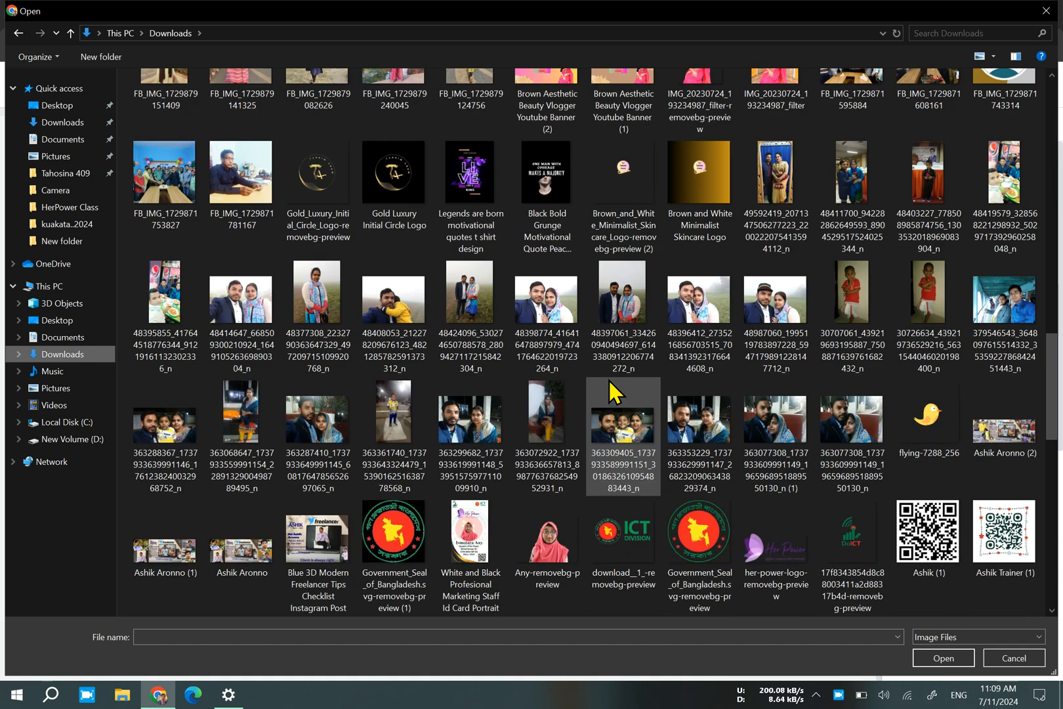
scroll(609, 382, down, 3)
scroll(609, 379, down, 3)
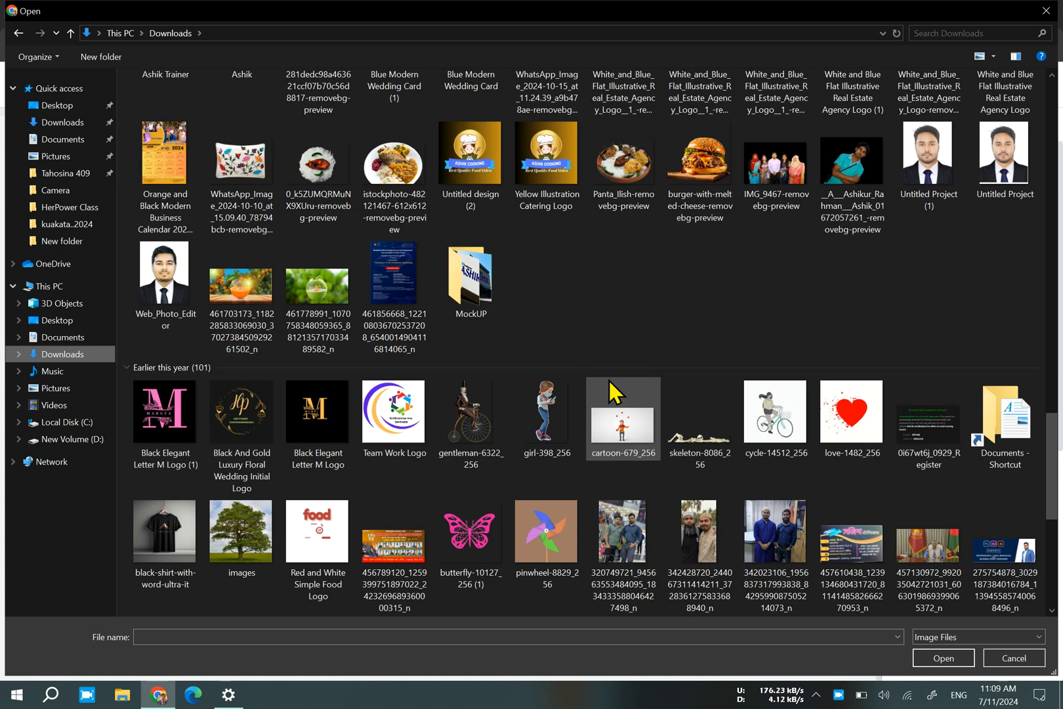
scroll(609, 381, down, 3)
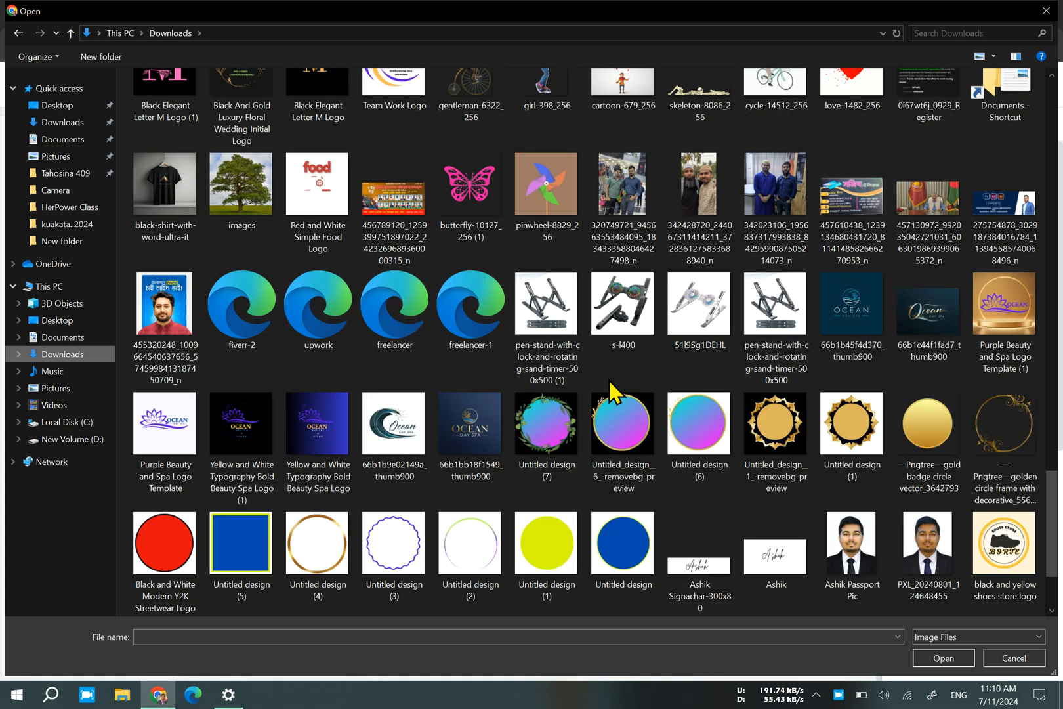
scroll(609, 381, down, 3)
scroll(607, 378, down, 3)
scroll(608, 379, up, 8)
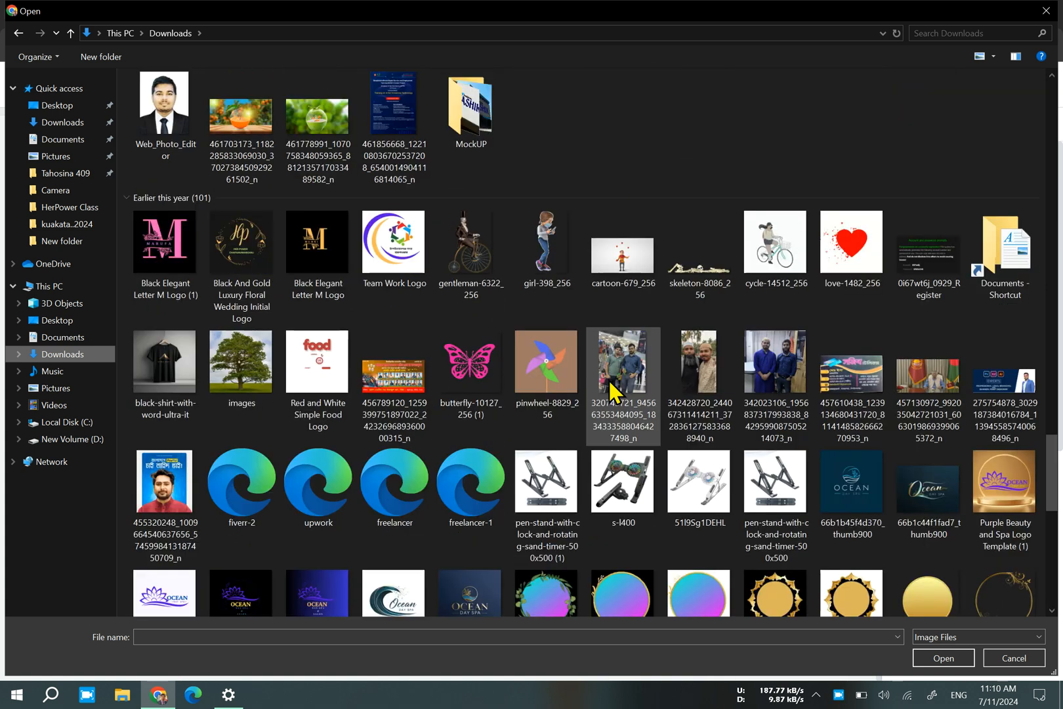
scroll(609, 379, up, 15)
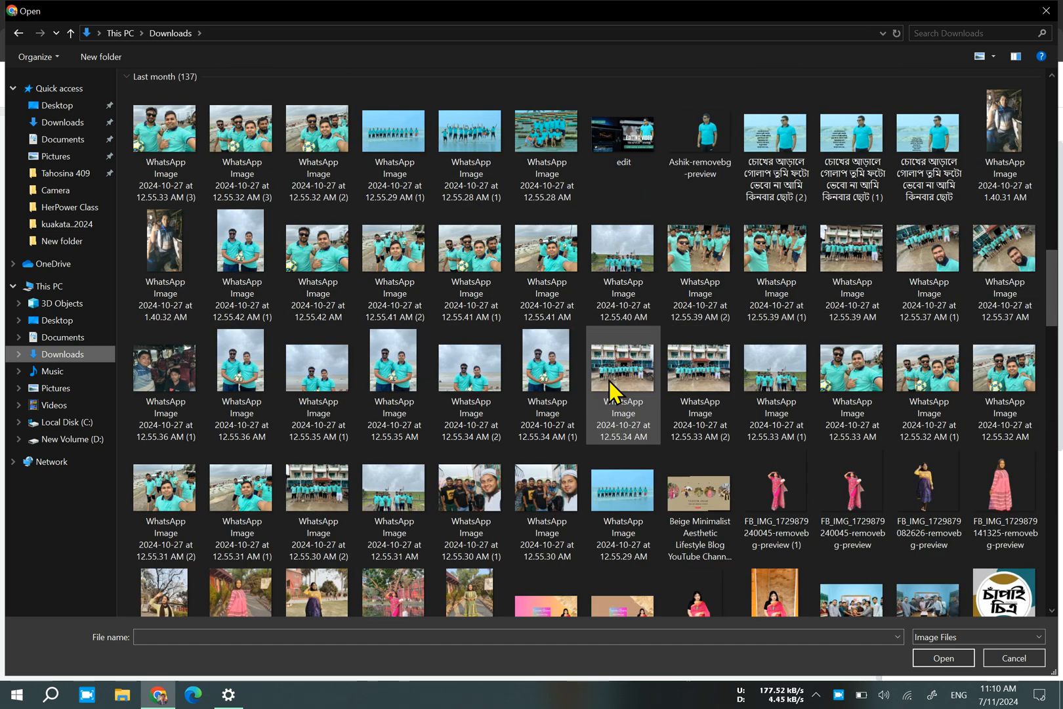
scroll(608, 381, down, 4)
scroll(607, 378, down, 3)
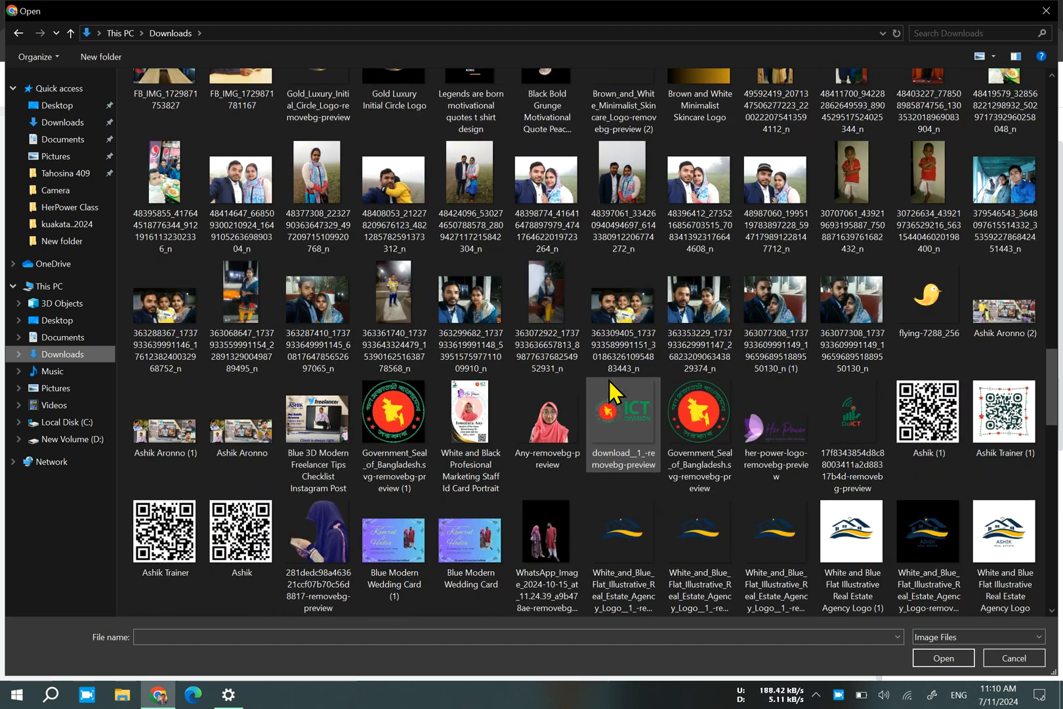
scroll(608, 379, down, 2)
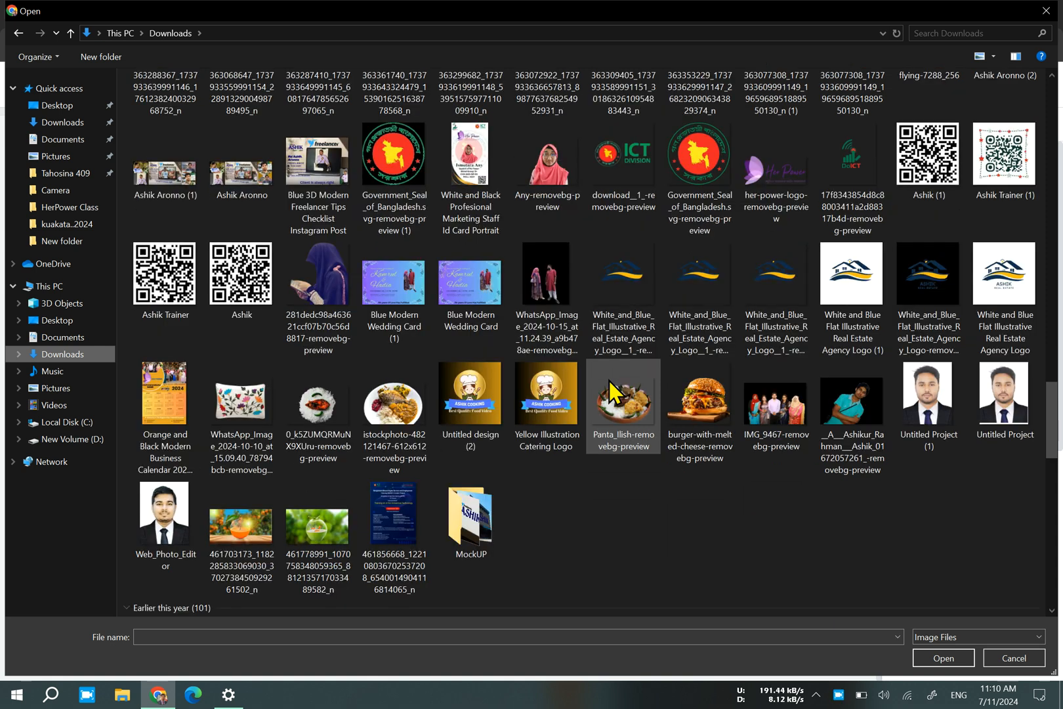
scroll(609, 381, down, 3)
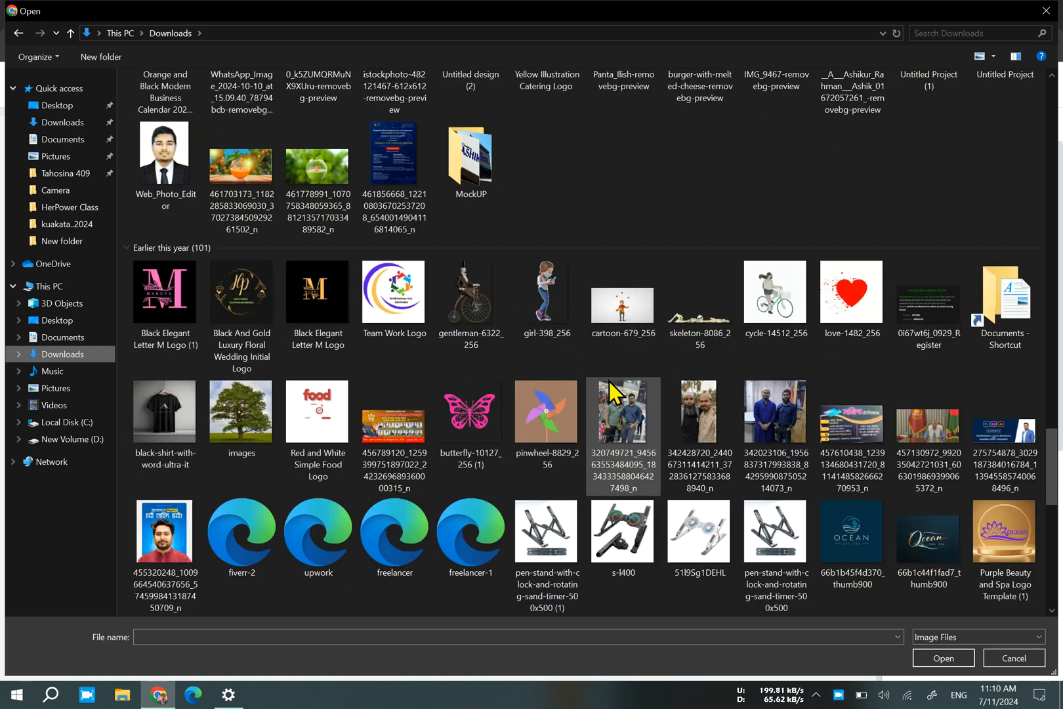
scroll(608, 381, down, 3)
scroll(608, 381, down, 3)
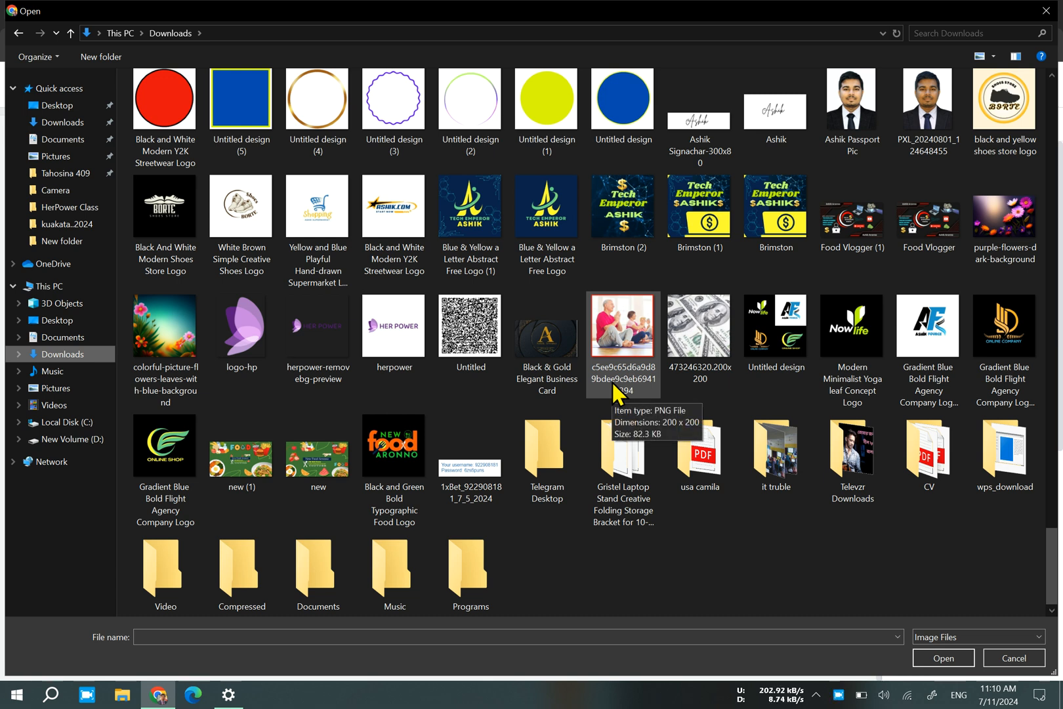
scroll(438, 420, up, 2)
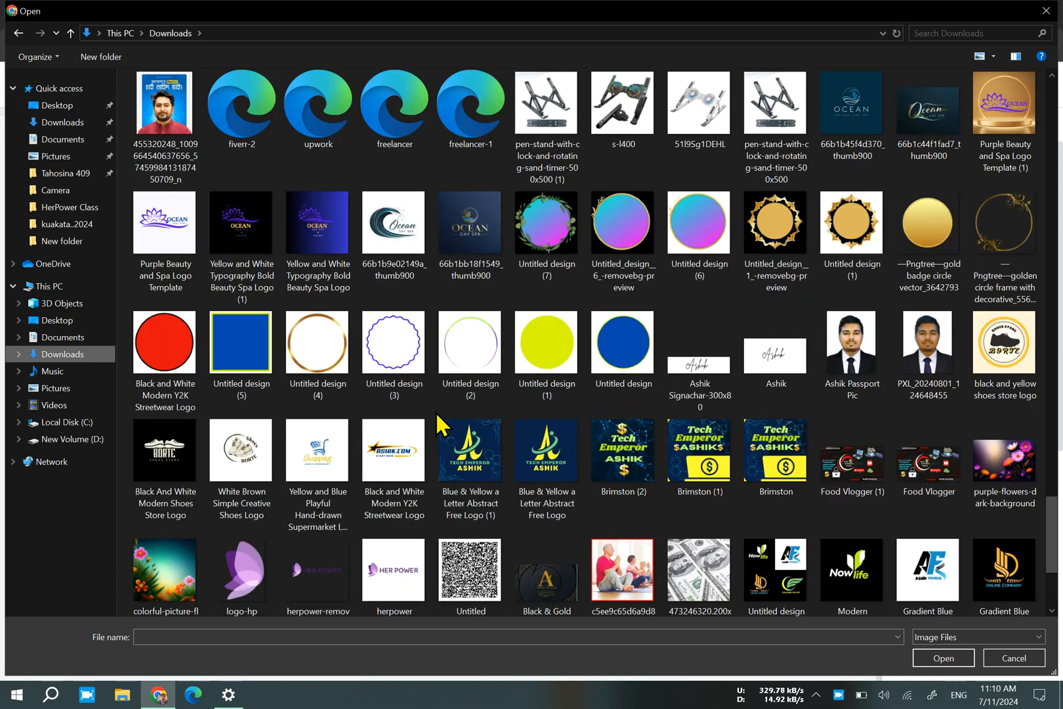
scroll(435, 410, up, 10)
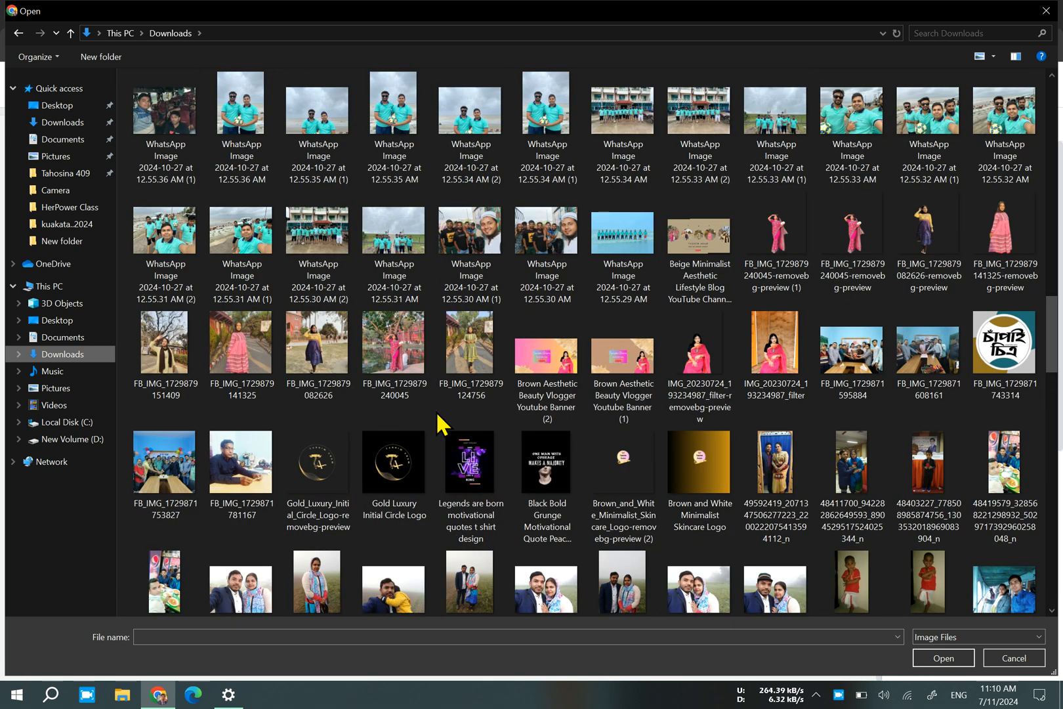
scroll(436, 411, up, 10)
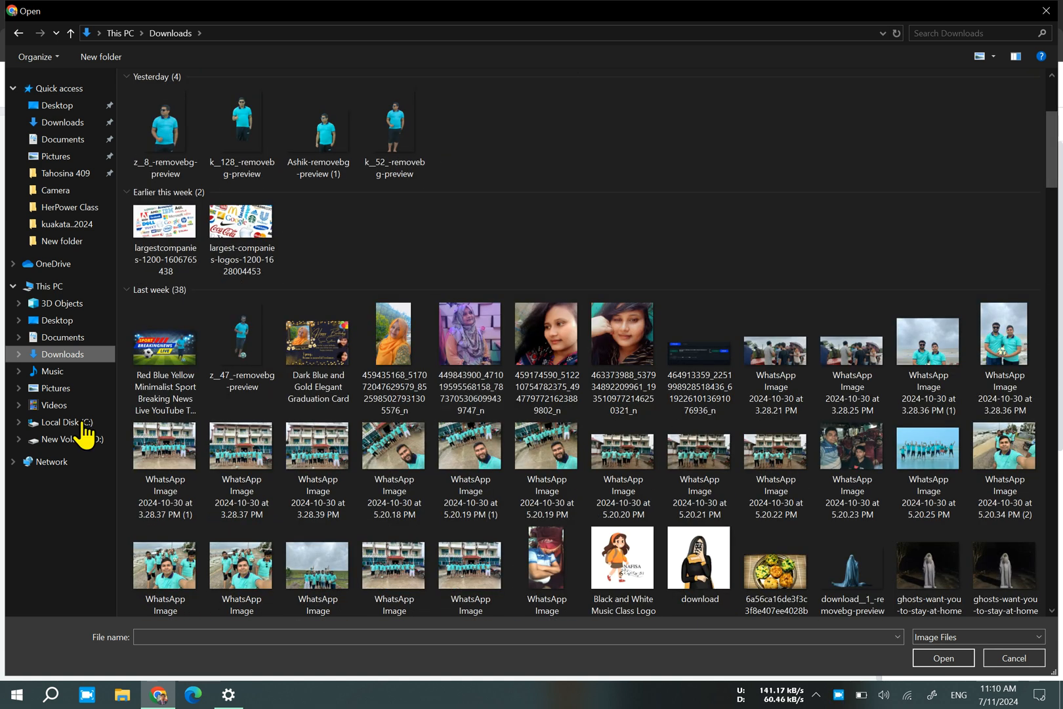
Upload the group photo IMG_9395 from the event photo folder on New Volume (D:) into the block's image placeholder.
click(40, 439)
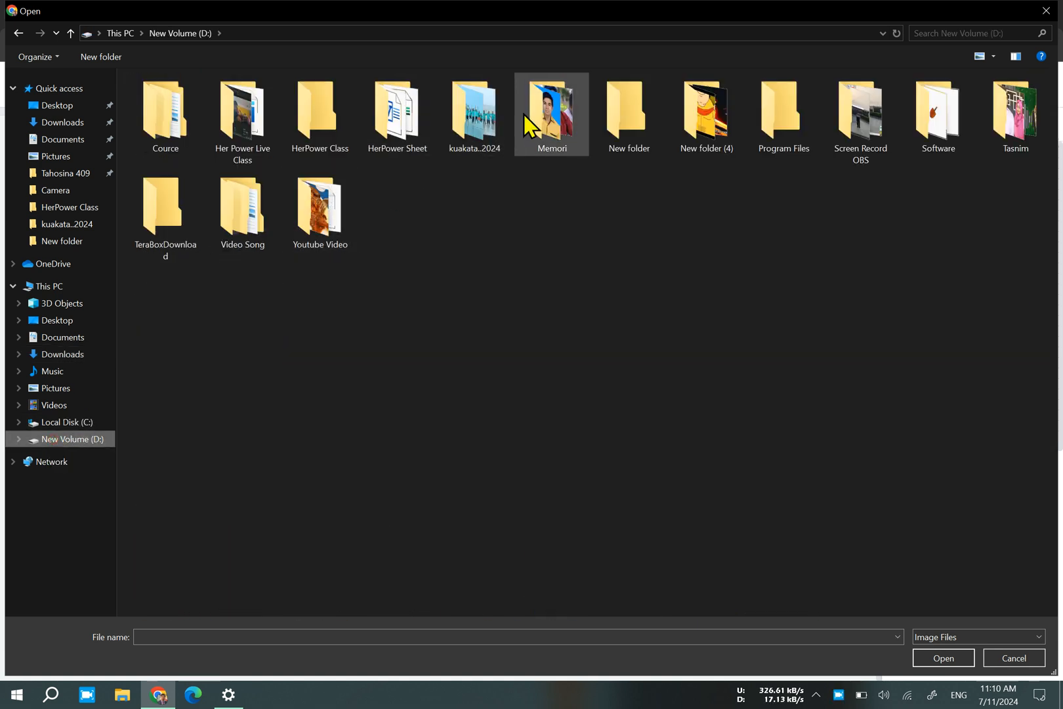
click(1034, 115)
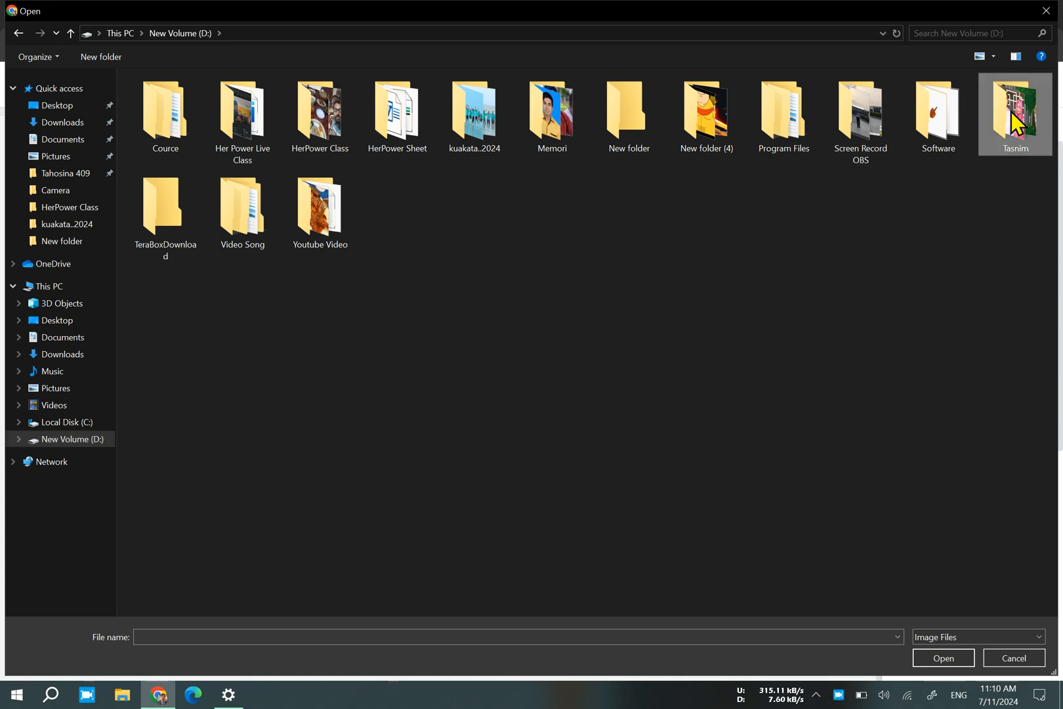
key(Return)
scroll(724, 351, down, 10)
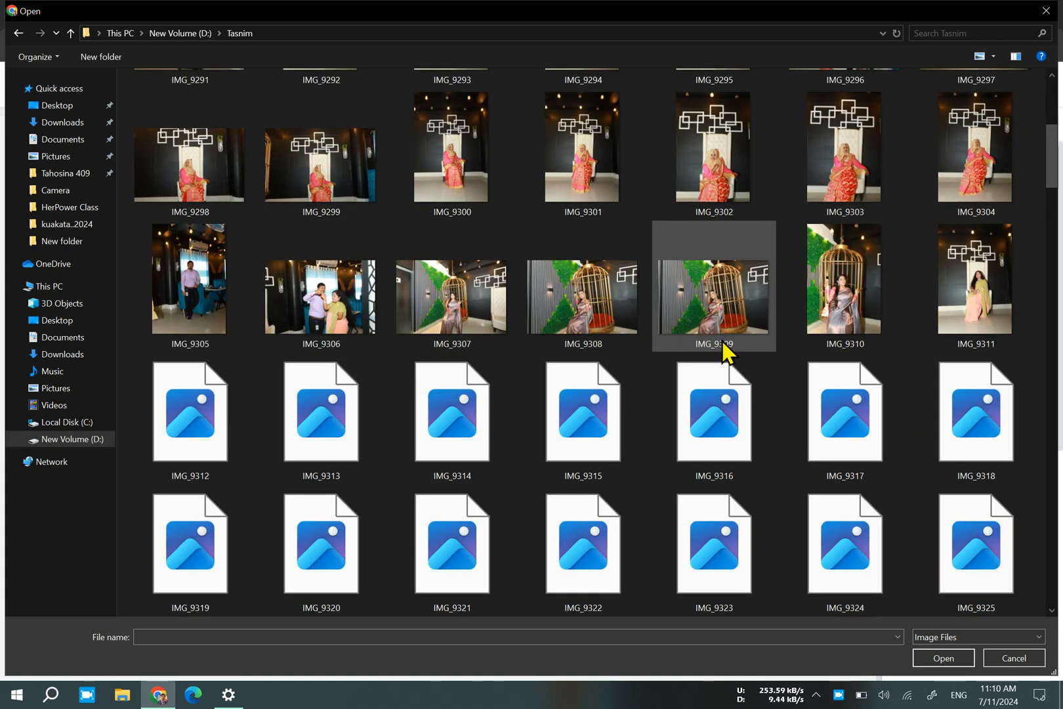
scroll(722, 340, down, 2)
scroll(722, 340, up, 3)
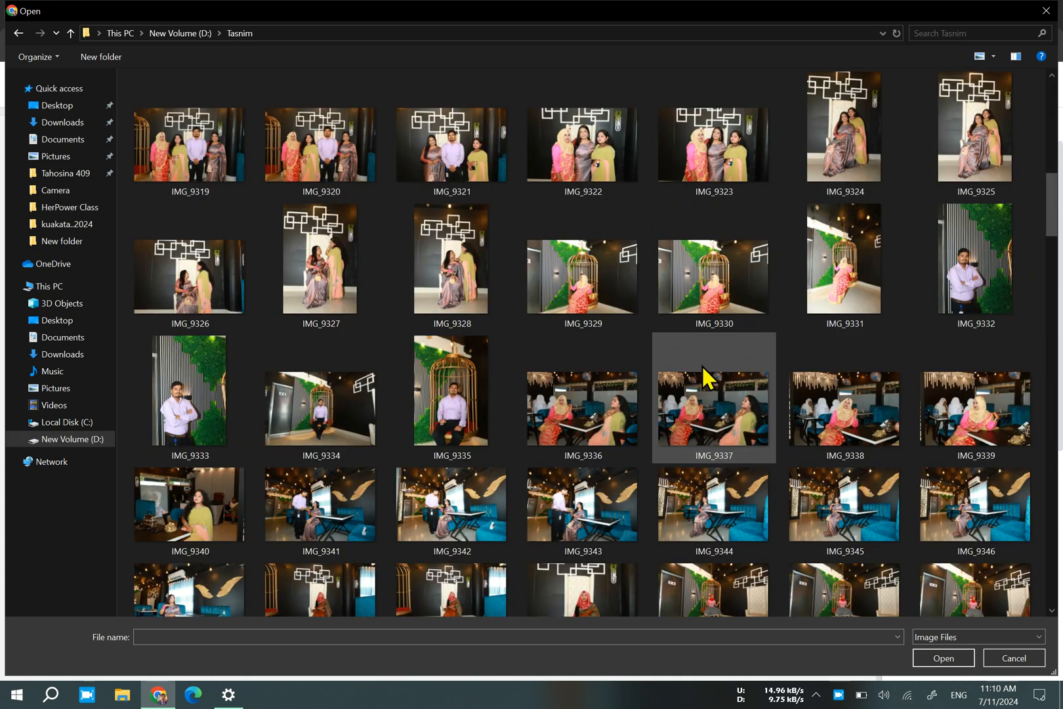
scroll(702, 367, down, 2)
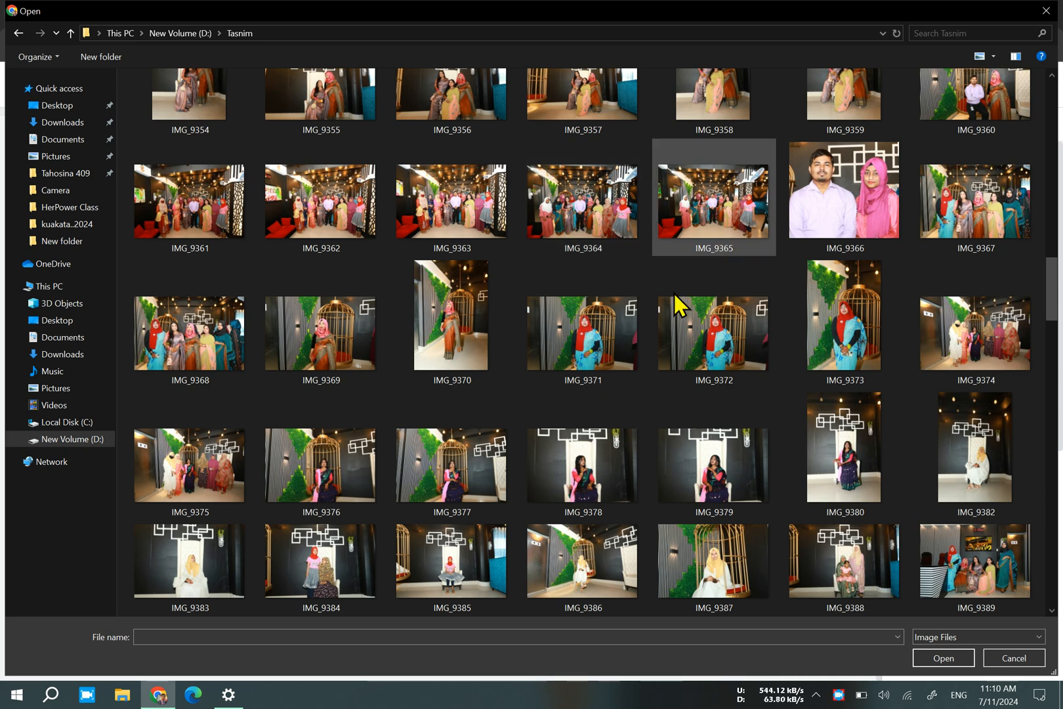
scroll(612, 407, down, 3)
scroll(612, 407, up, 3)
scroll(612, 408, down, 3)
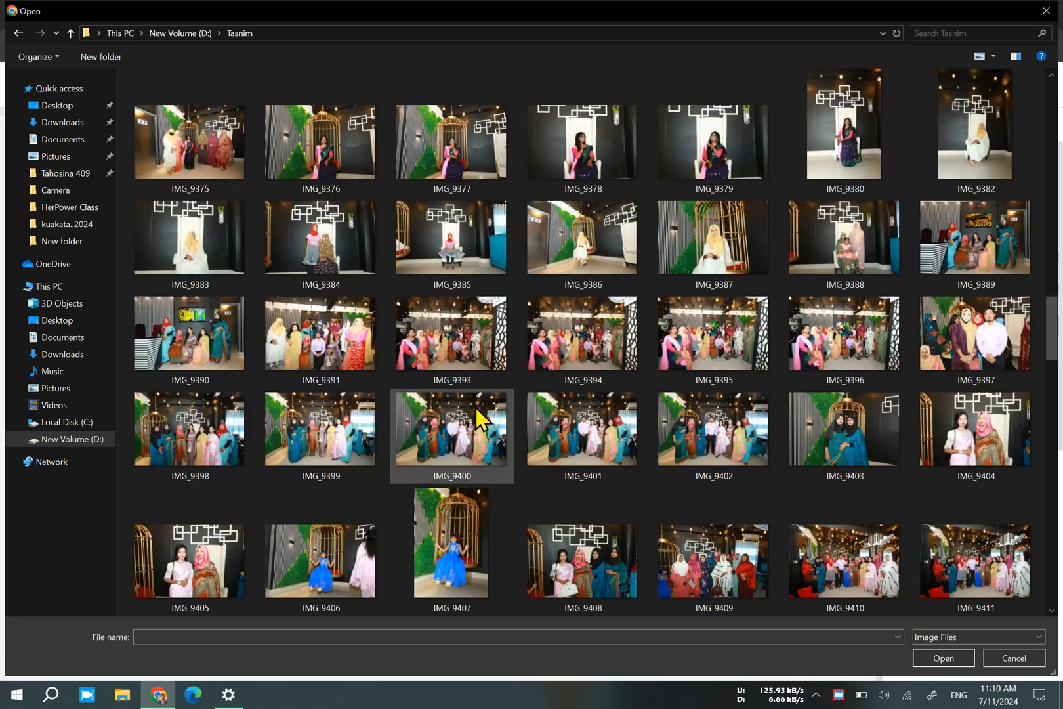
double_click(701, 360)
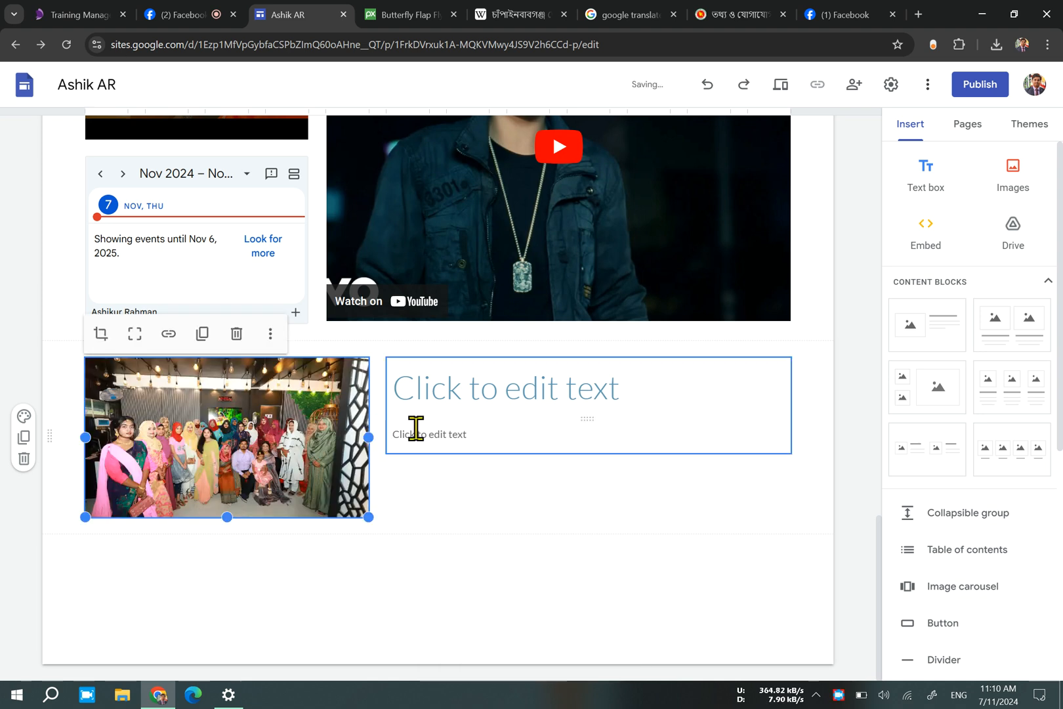
Enter "Class Party" as the heading beside the group photo.
click(516, 395)
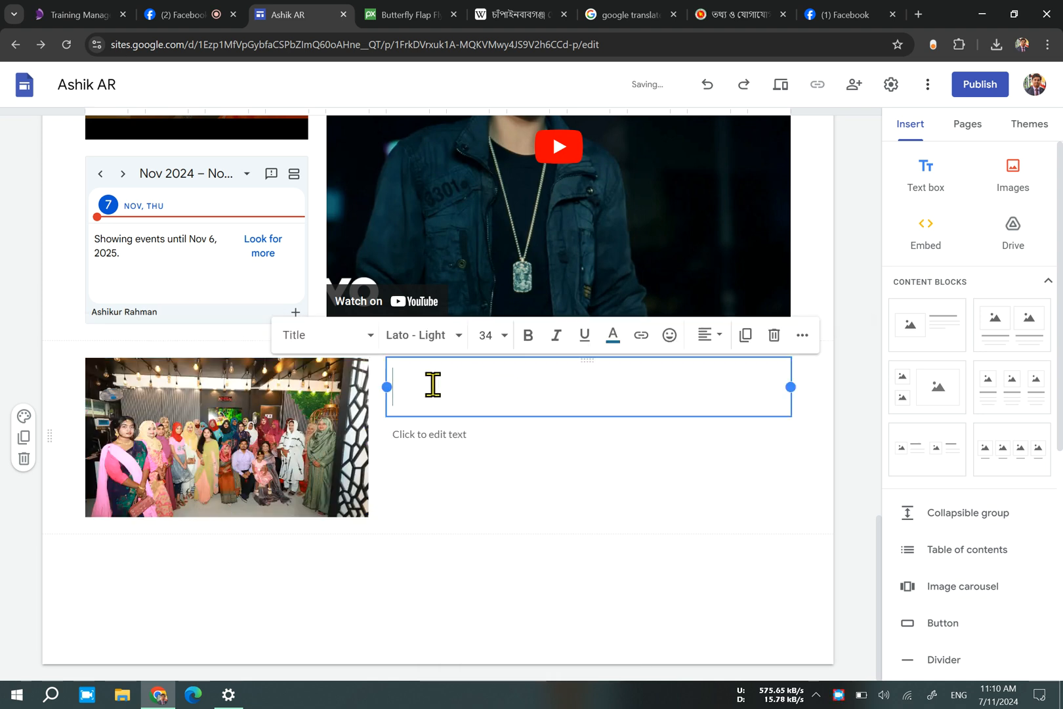
text(zdsrghrgr)
drag(527, 394, 209, 408)
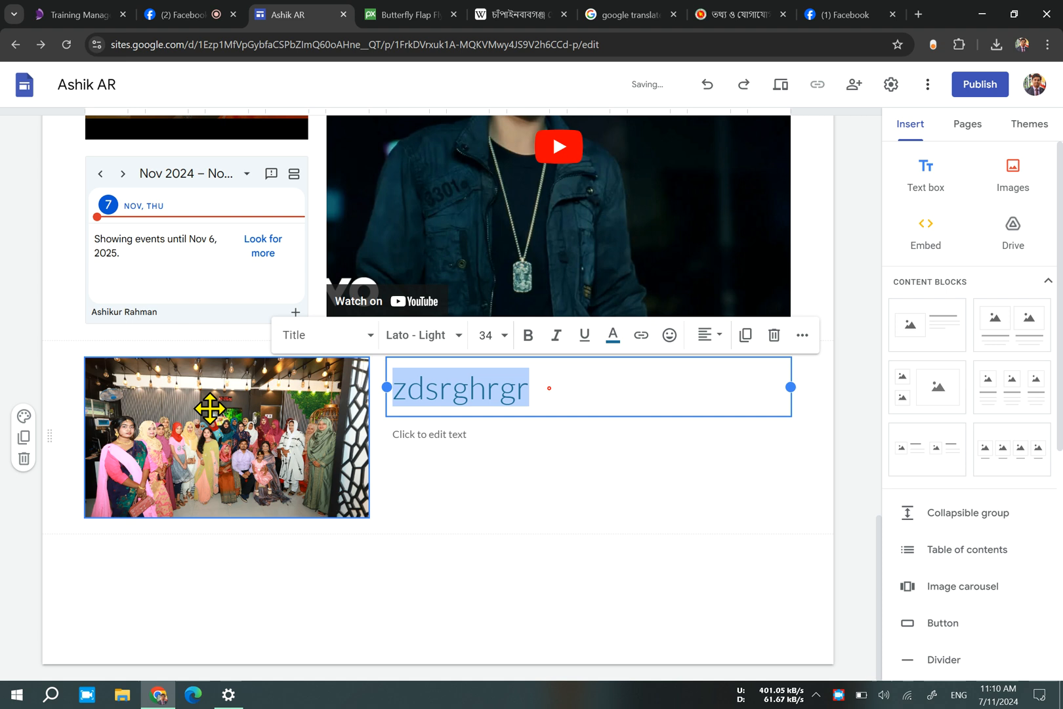
text(Class Party)
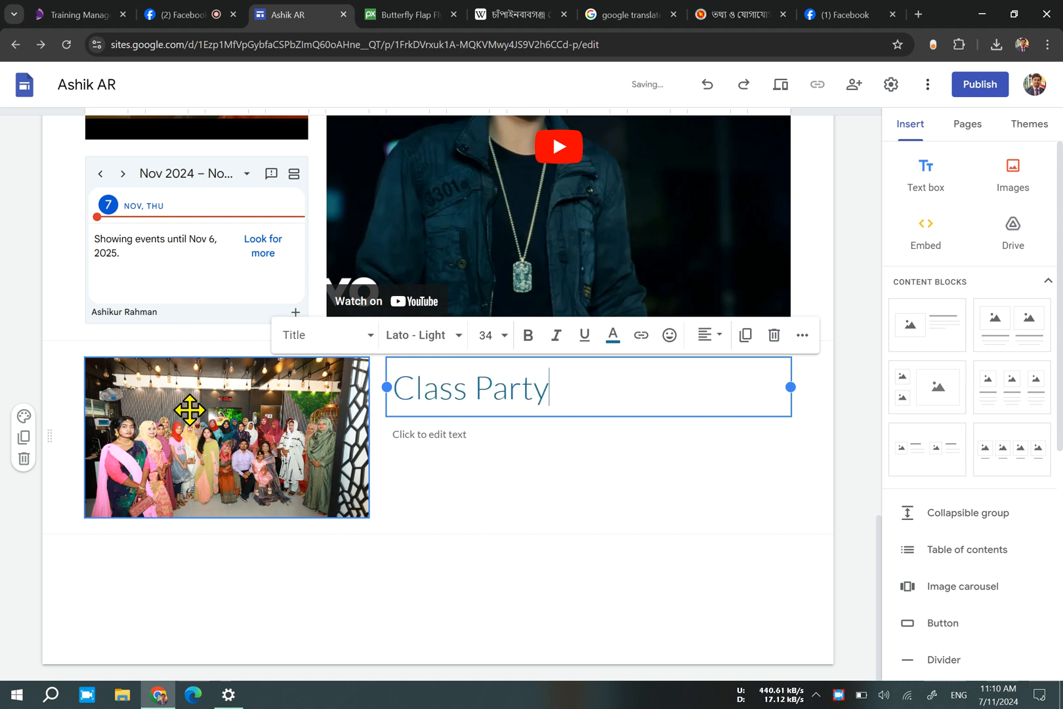
Enter "CHA-SAD-ISP-01+04" as the text beneath the Class Party heading.
double_click(514, 457)
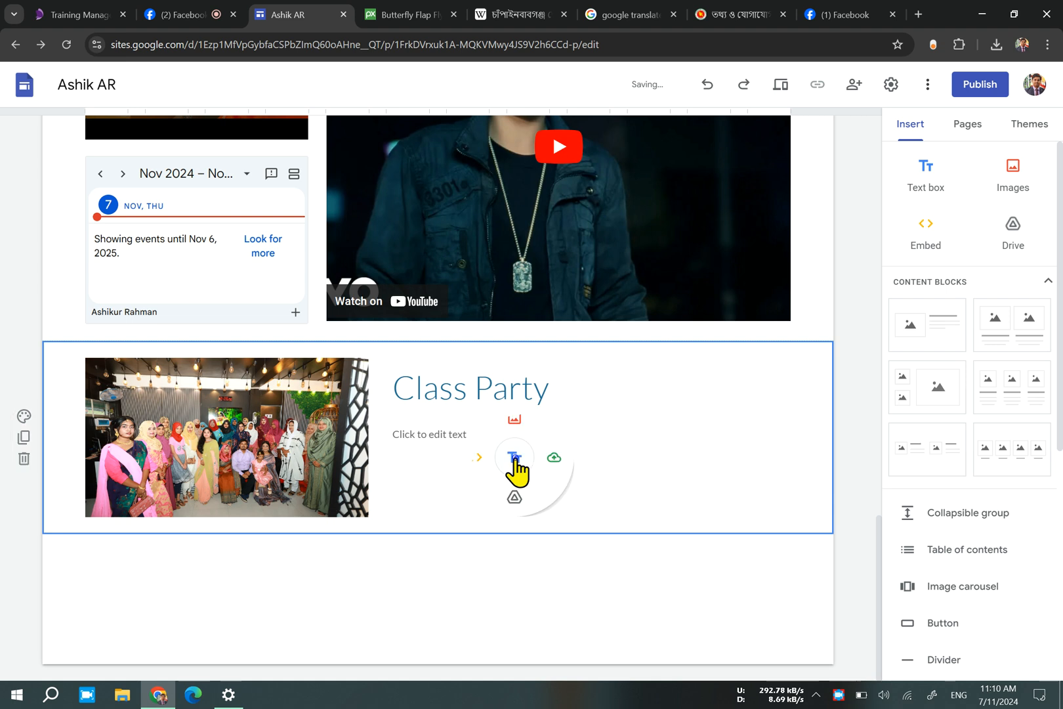
click(434, 439)
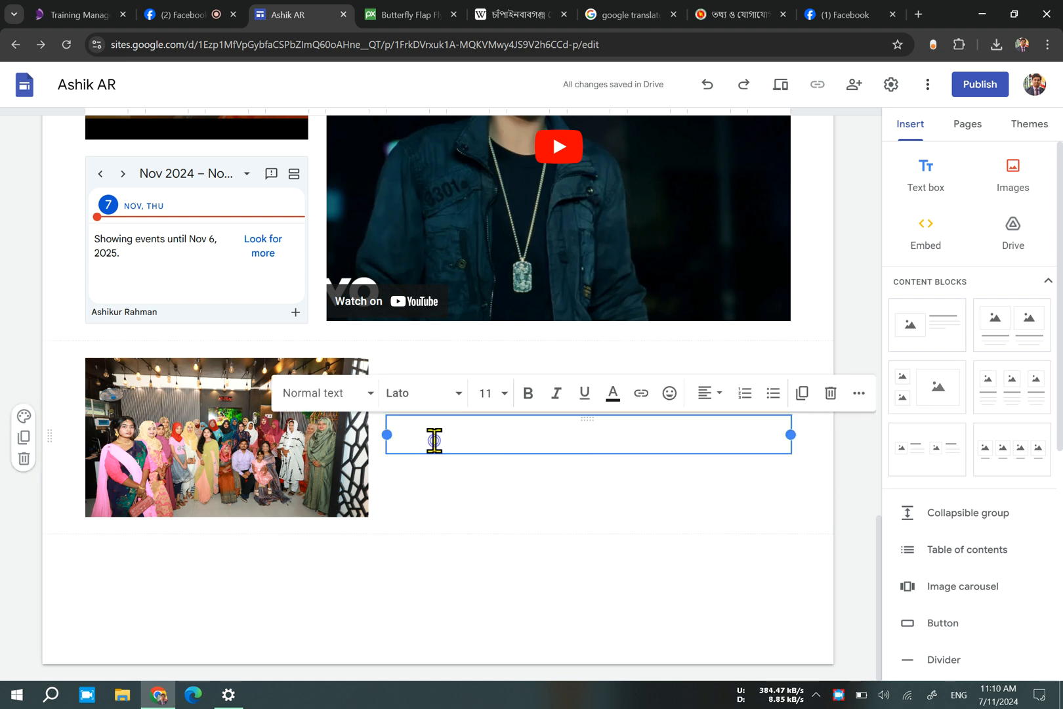
text(d)
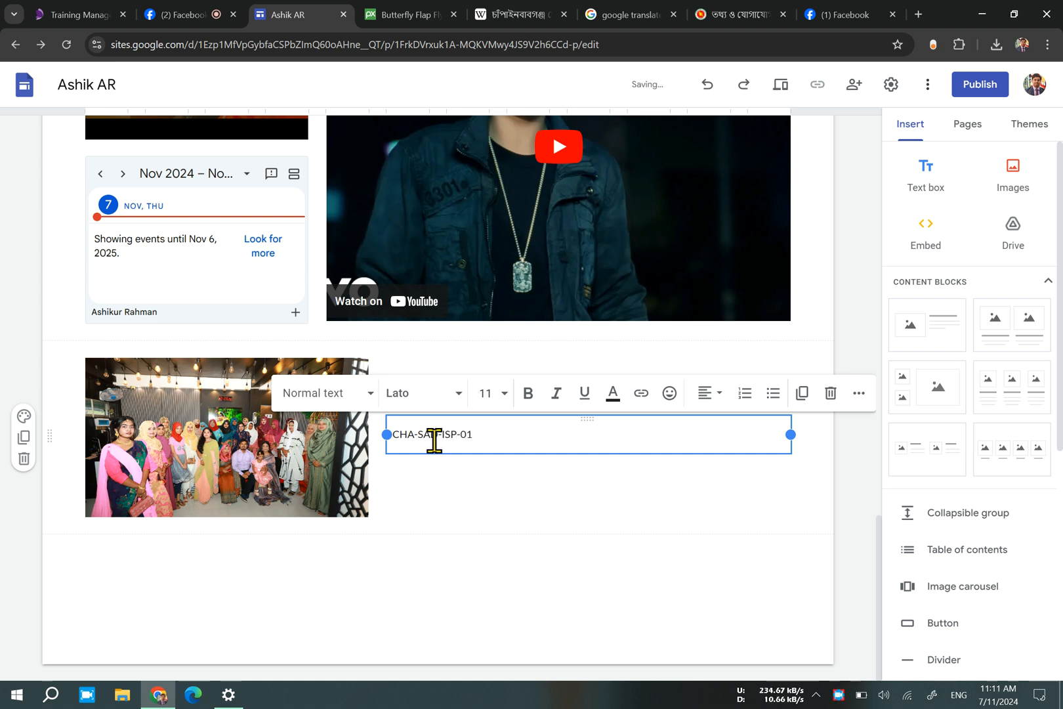
text(+04)
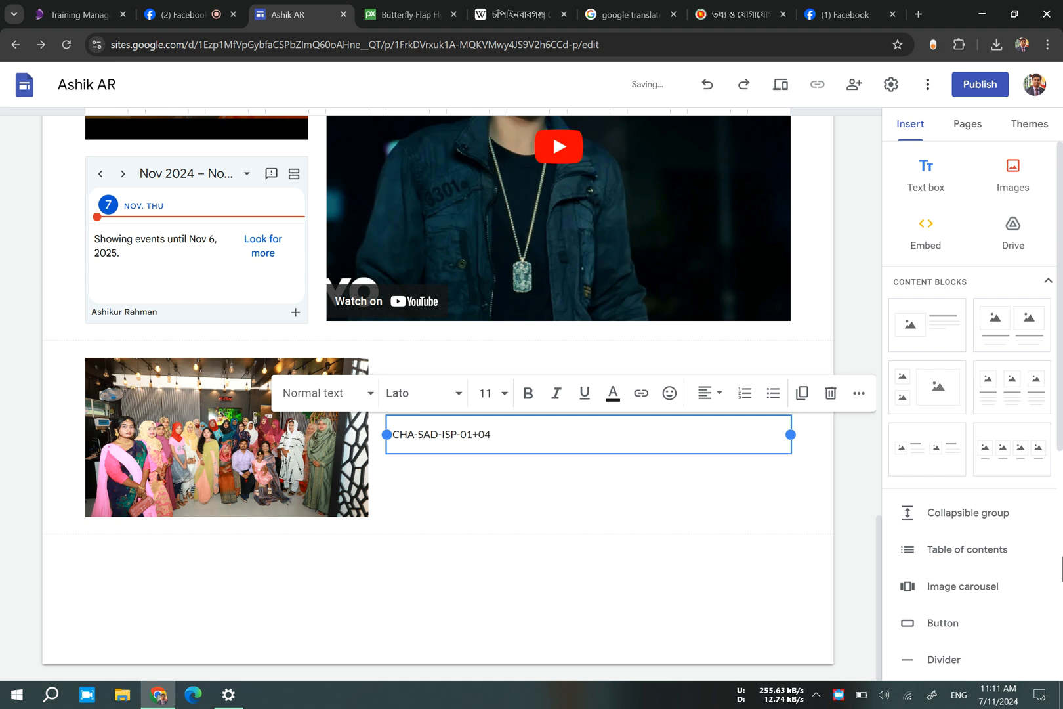
click(664, 527)
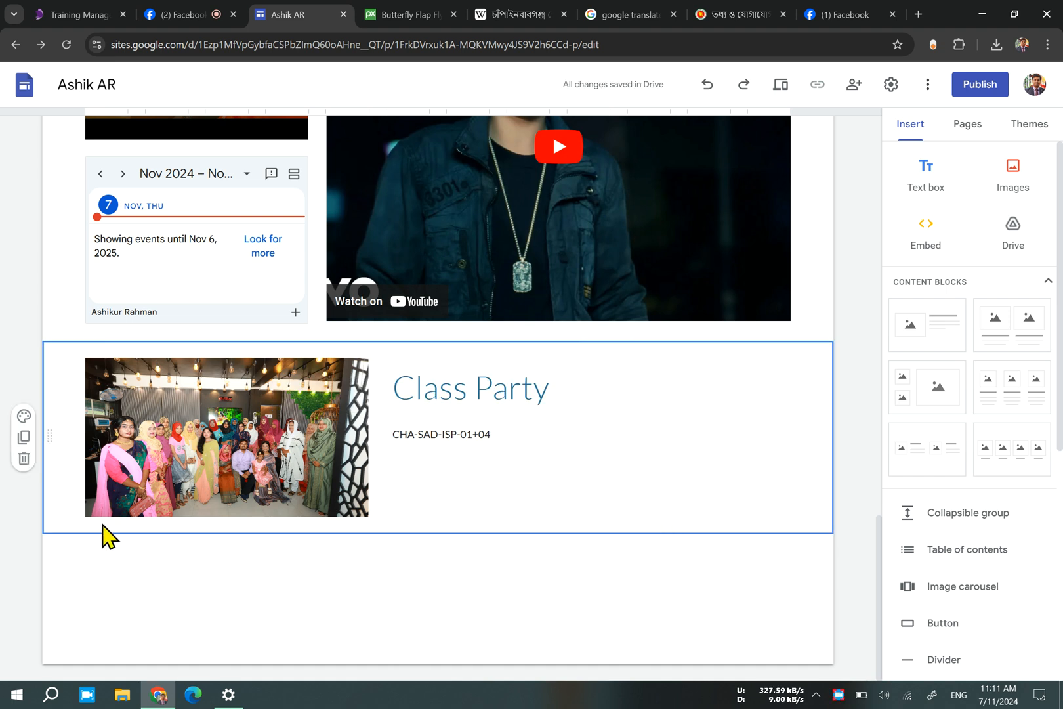
Set the gallery image of a laptop and notebook on a wooden desk as the classroom photo section's background, with readability adjustment turned off.
scroll(225, 586, up, 7)
scroll(224, 405, up, 6)
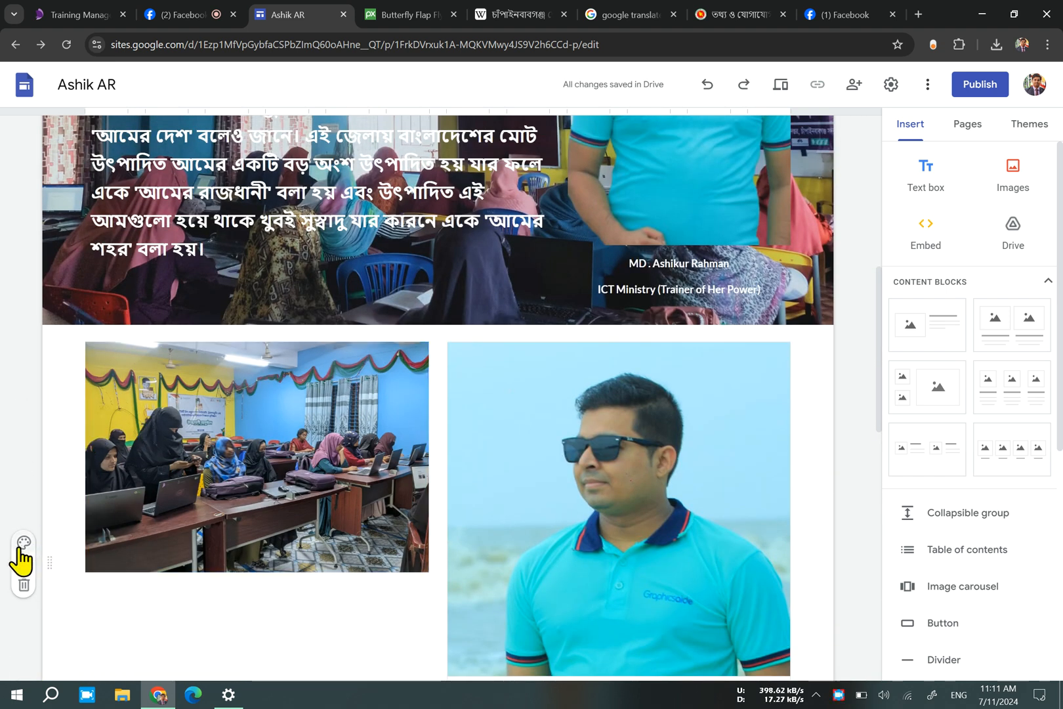
click(23, 544)
click(111, 528)
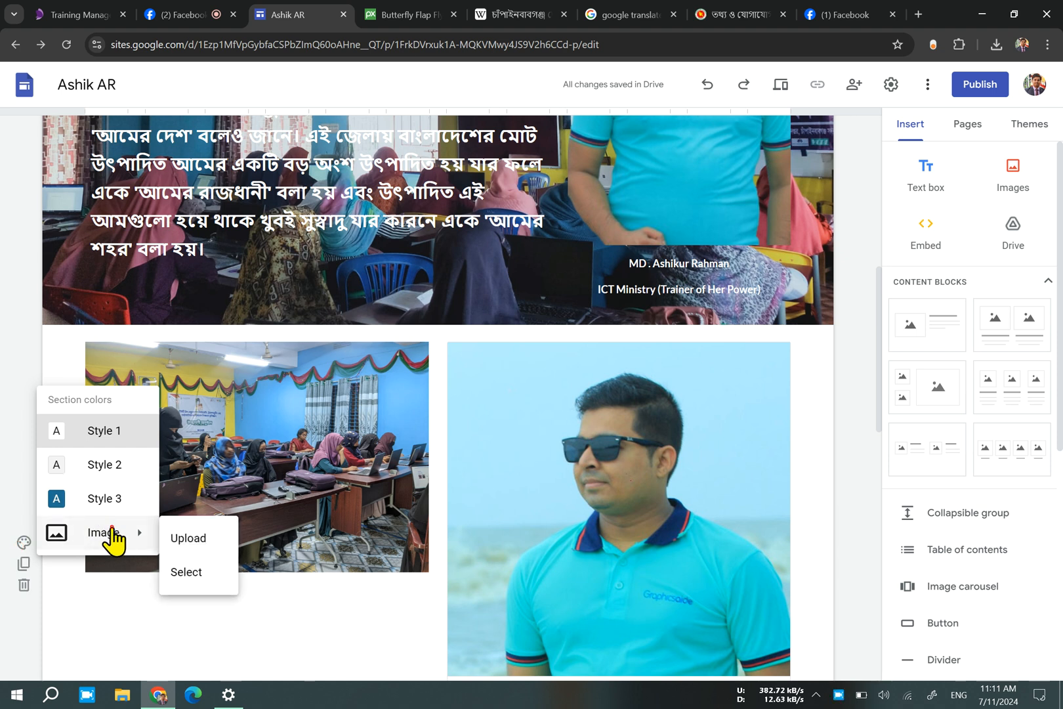
click(191, 571)
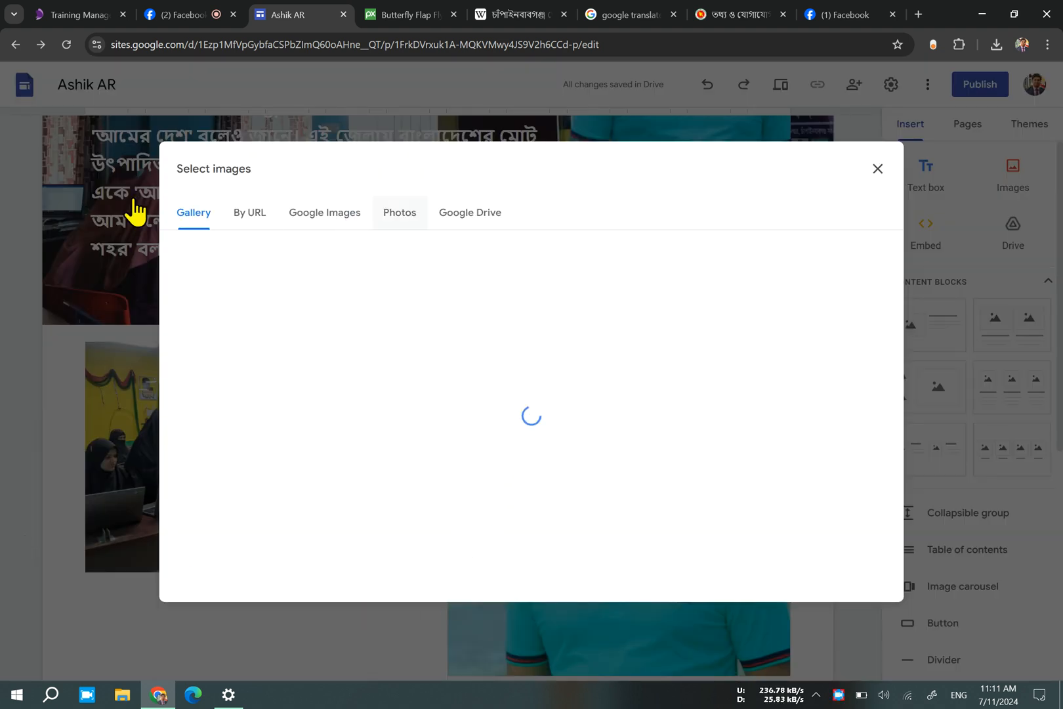
scroll(620, 463, down, 10)
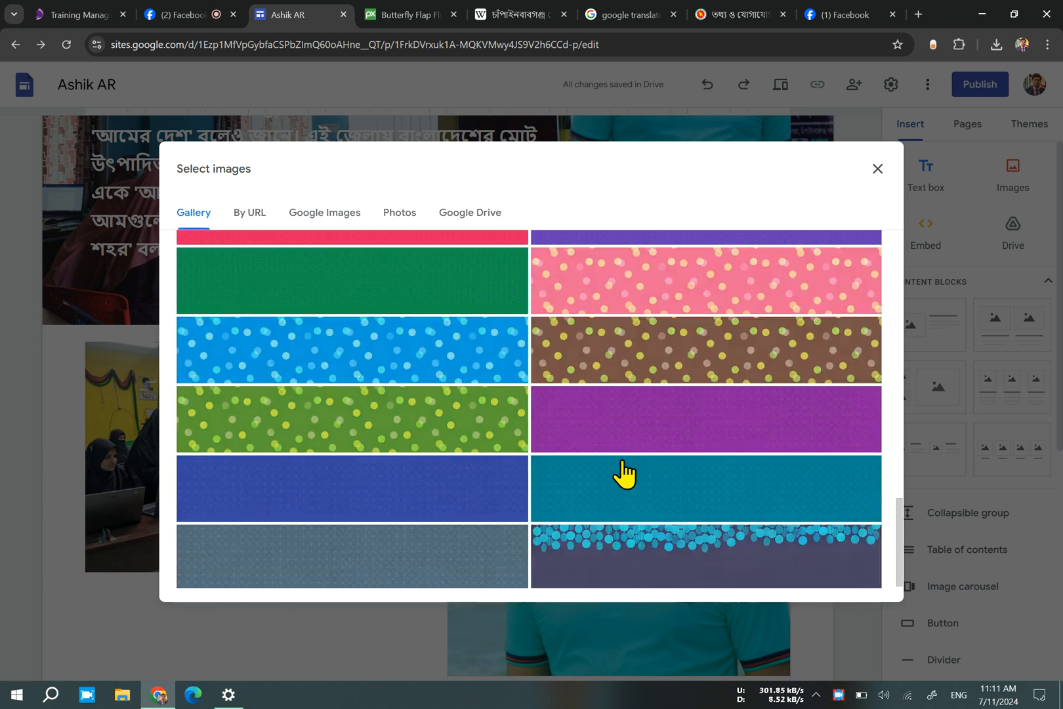
scroll(623, 468, up, 10)
click(794, 498)
click(859, 582)
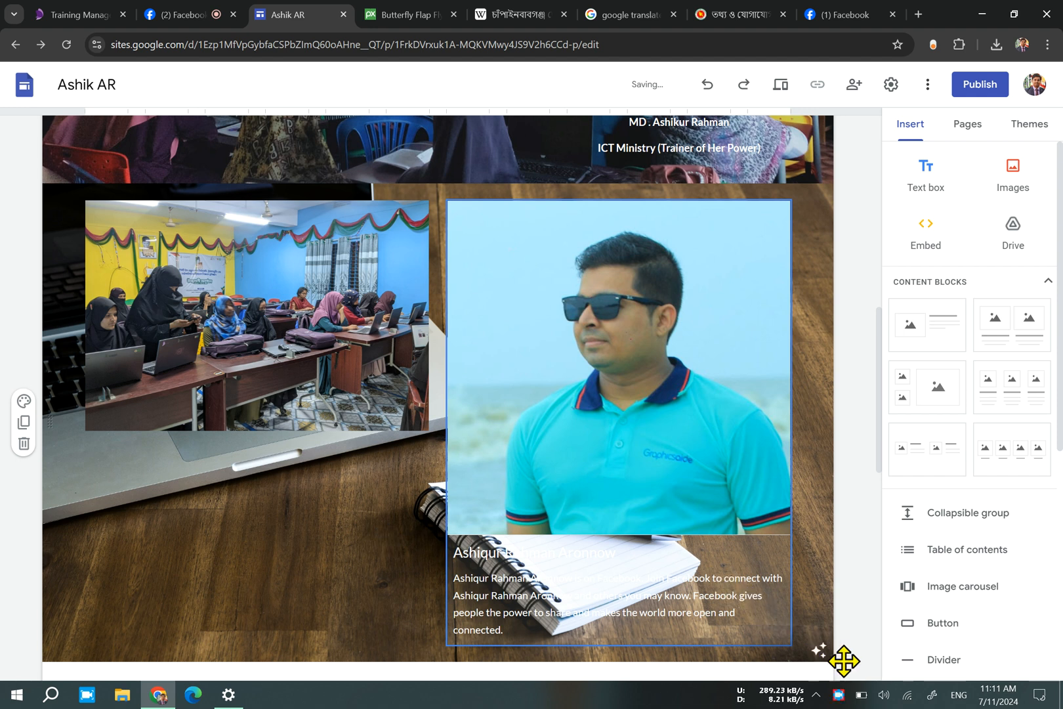
scroll(824, 658, down, 2)
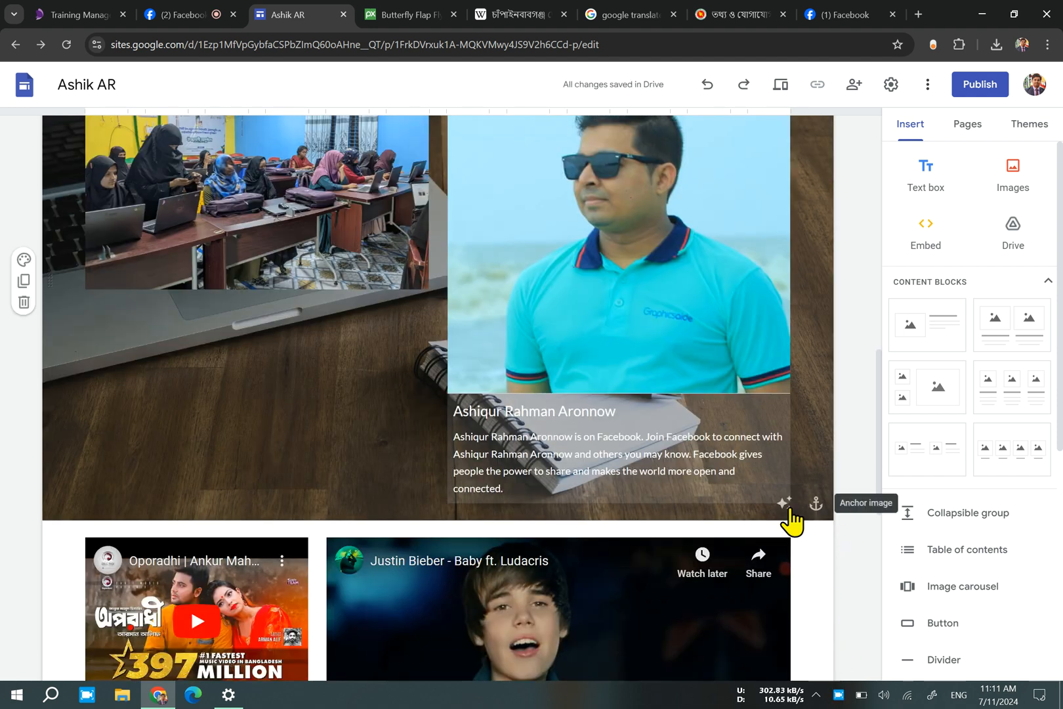
click(784, 505)
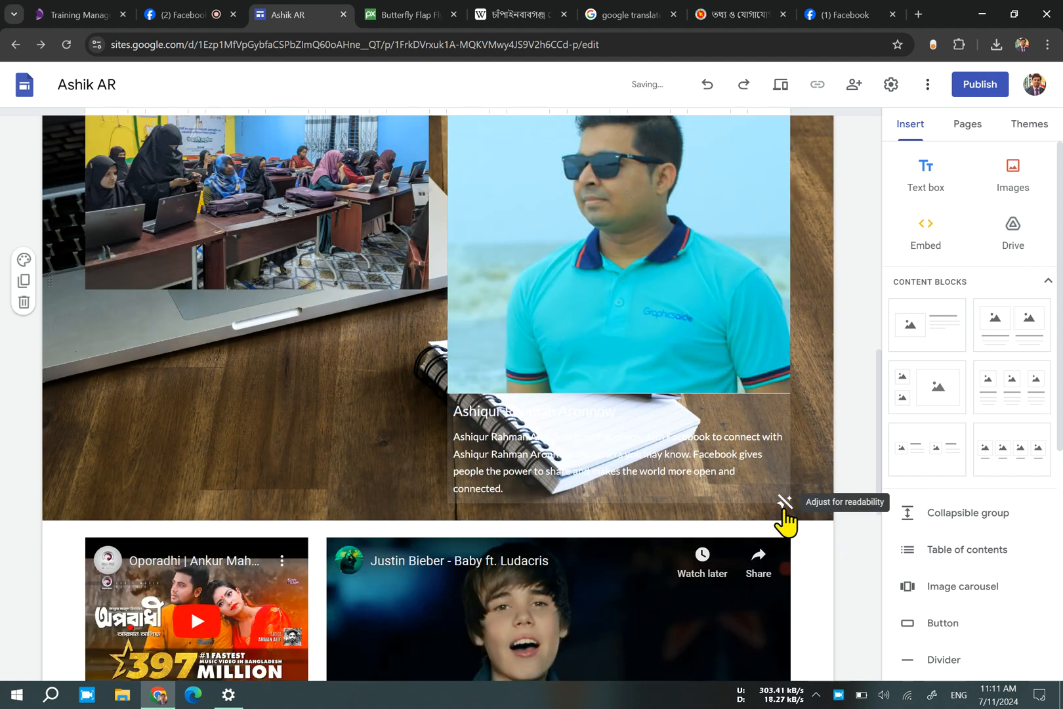
Set the gallery image of a dark icy lake with floating ice as the background of the videos and calendar section.
scroll(266, 548, down, 5)
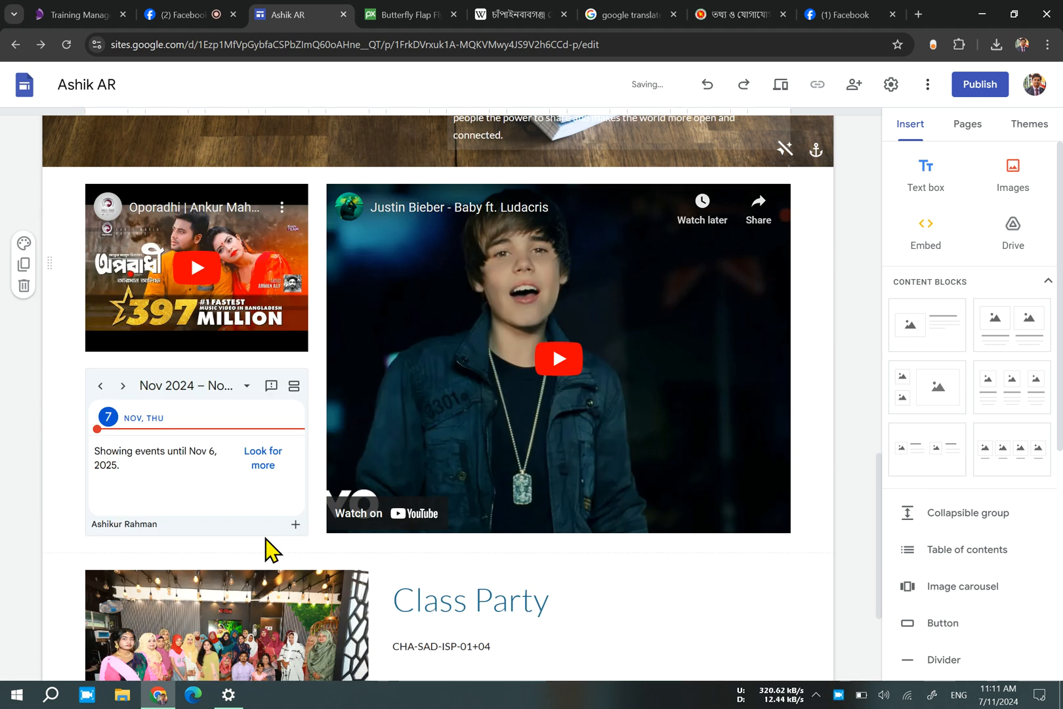
click(24, 338)
mouse_move(137, 475)
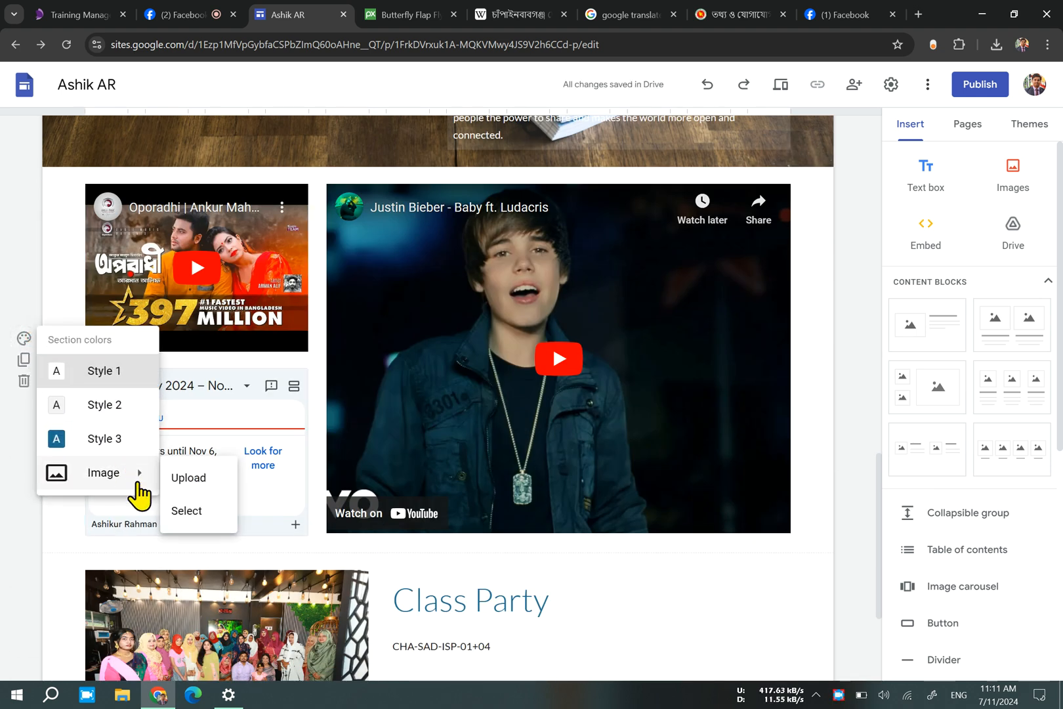
click(190, 512)
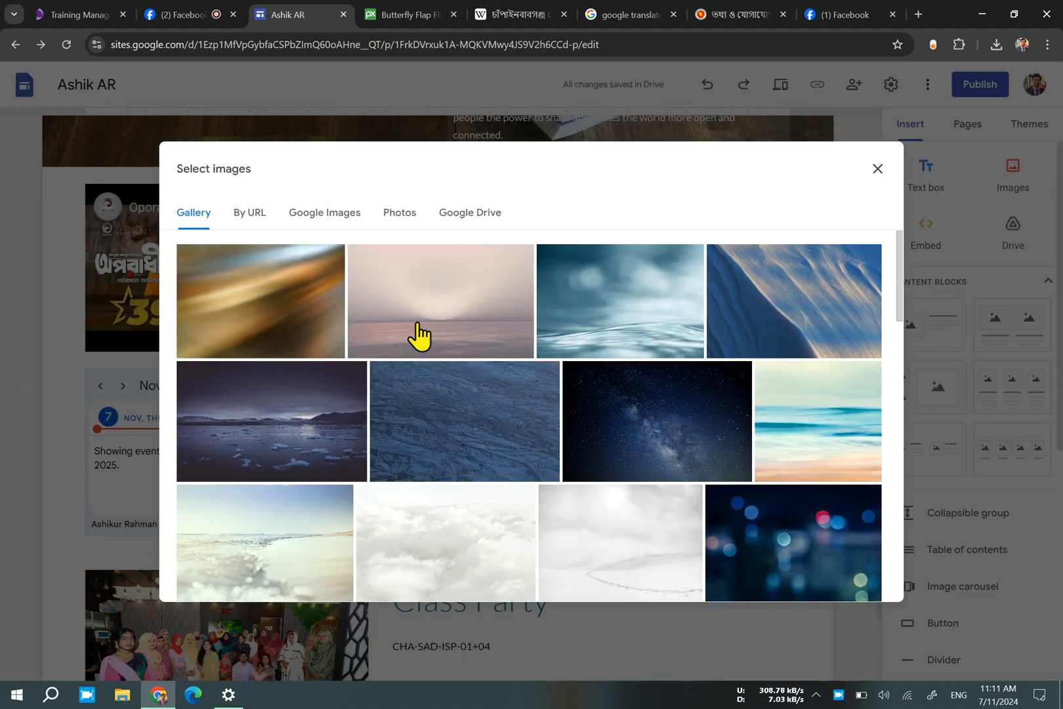
click(280, 435)
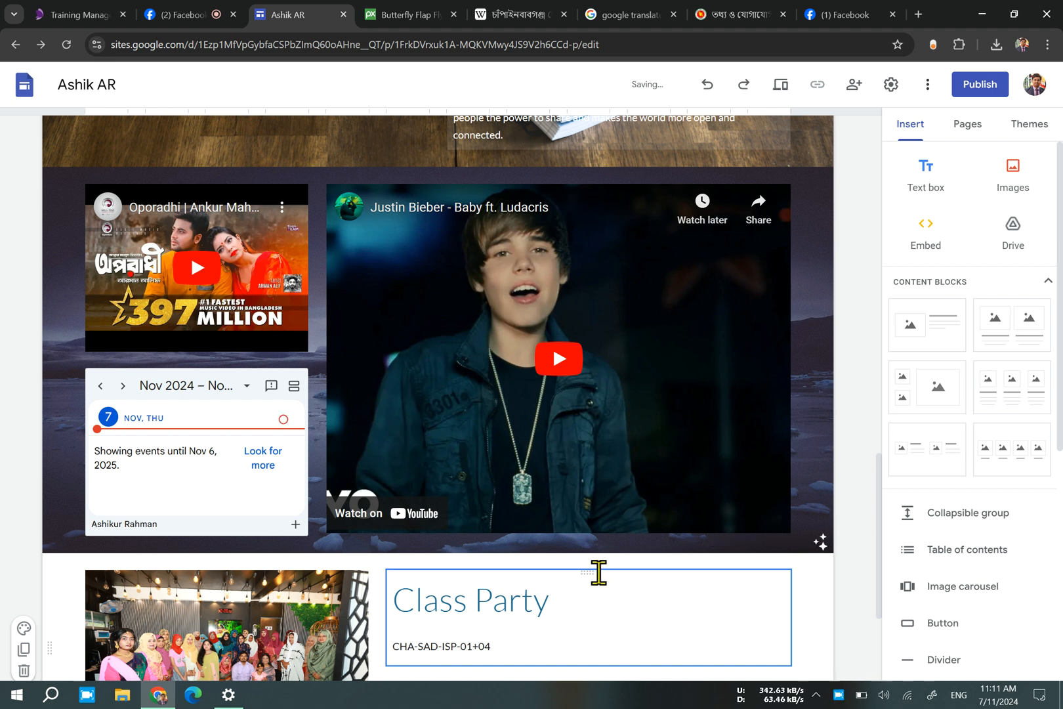
Insert a button named "My Facebook ID" that links to the address of the Facebook profile open in another browser tab.
scroll(519, 632, down, 3)
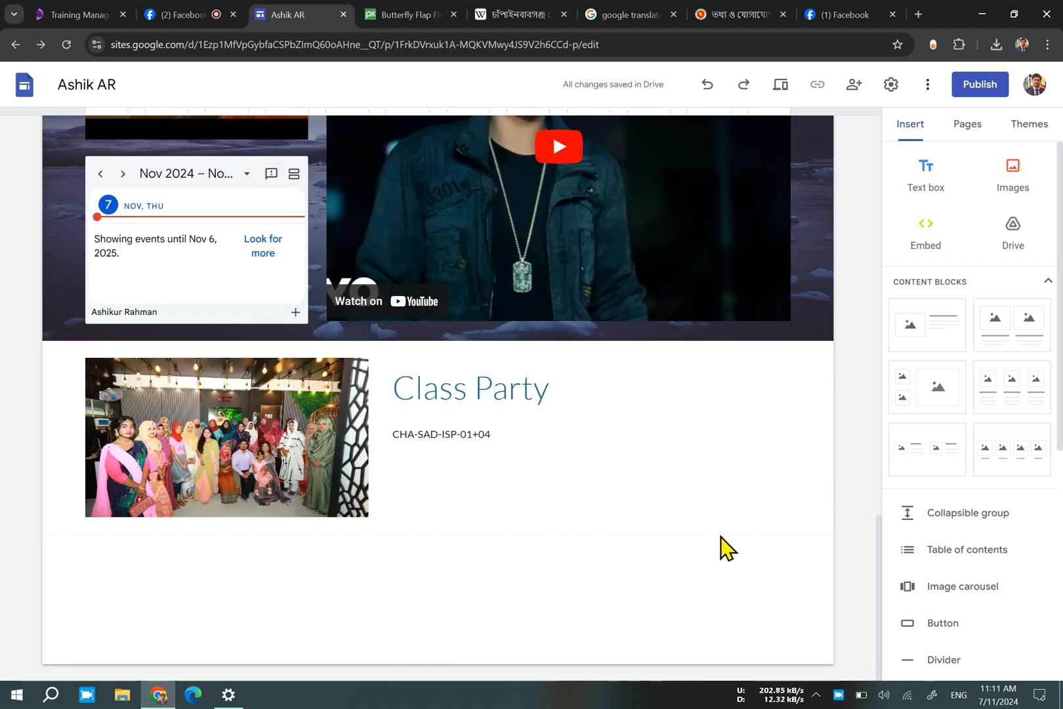
click(434, 446)
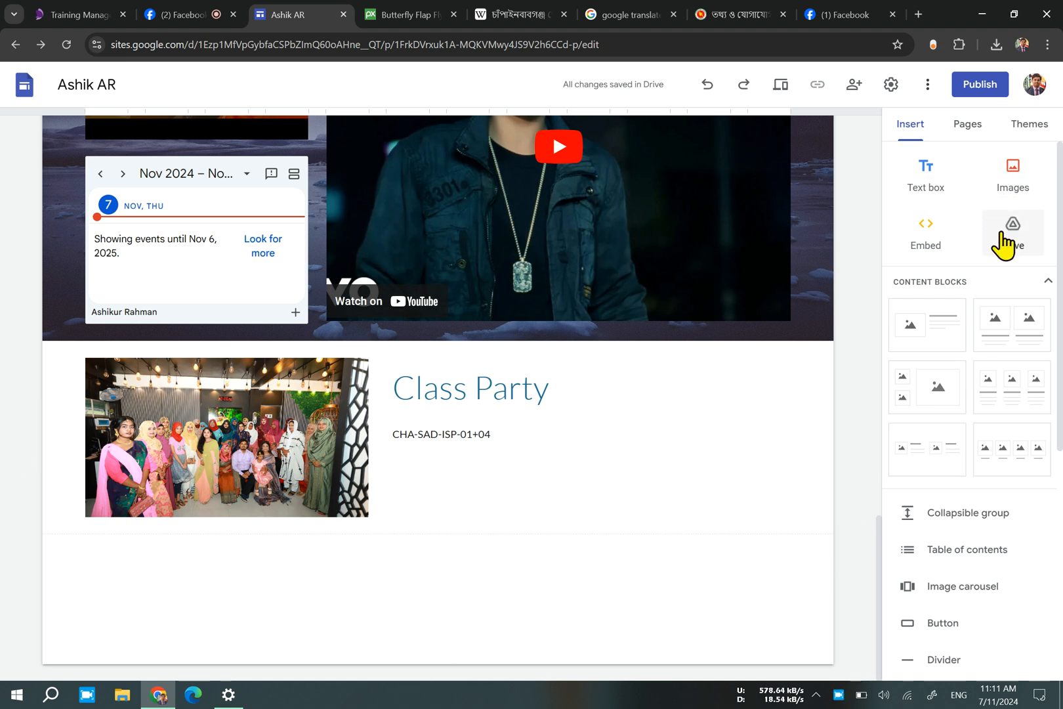
scroll(968, 497, down, 3)
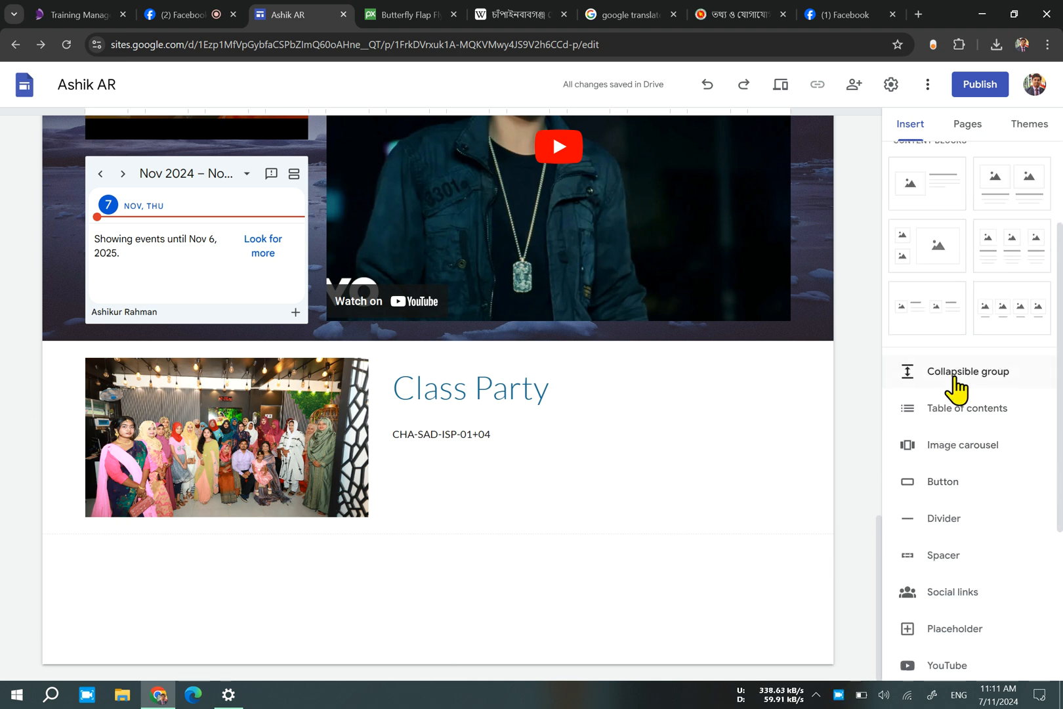
scroll(978, 420, down, 3)
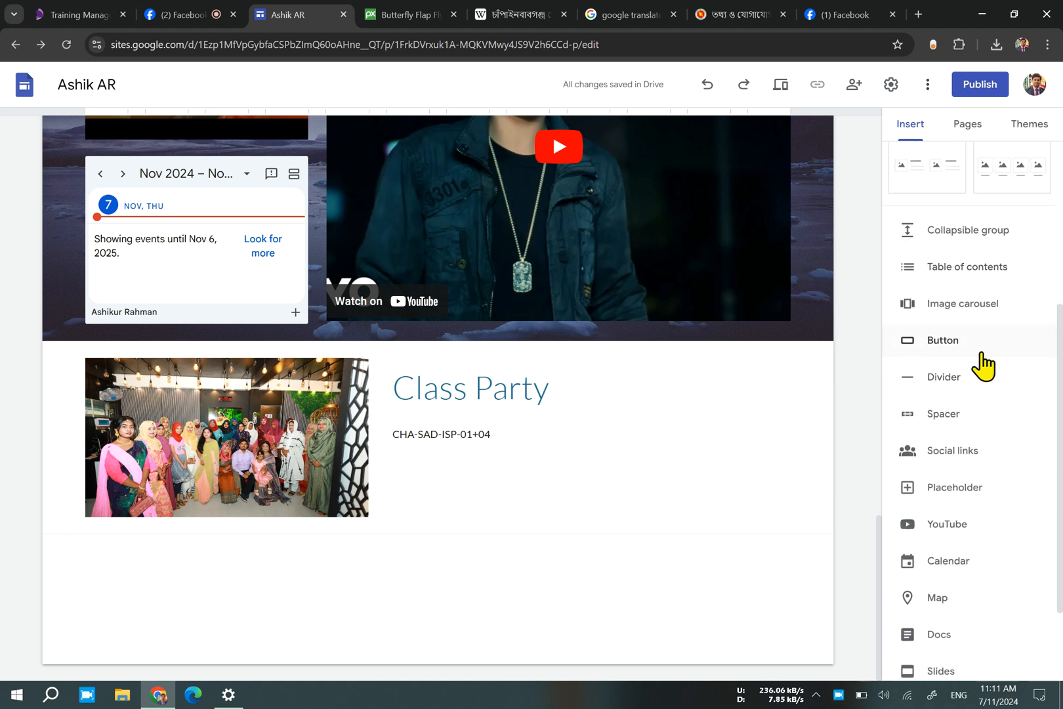
click(982, 365)
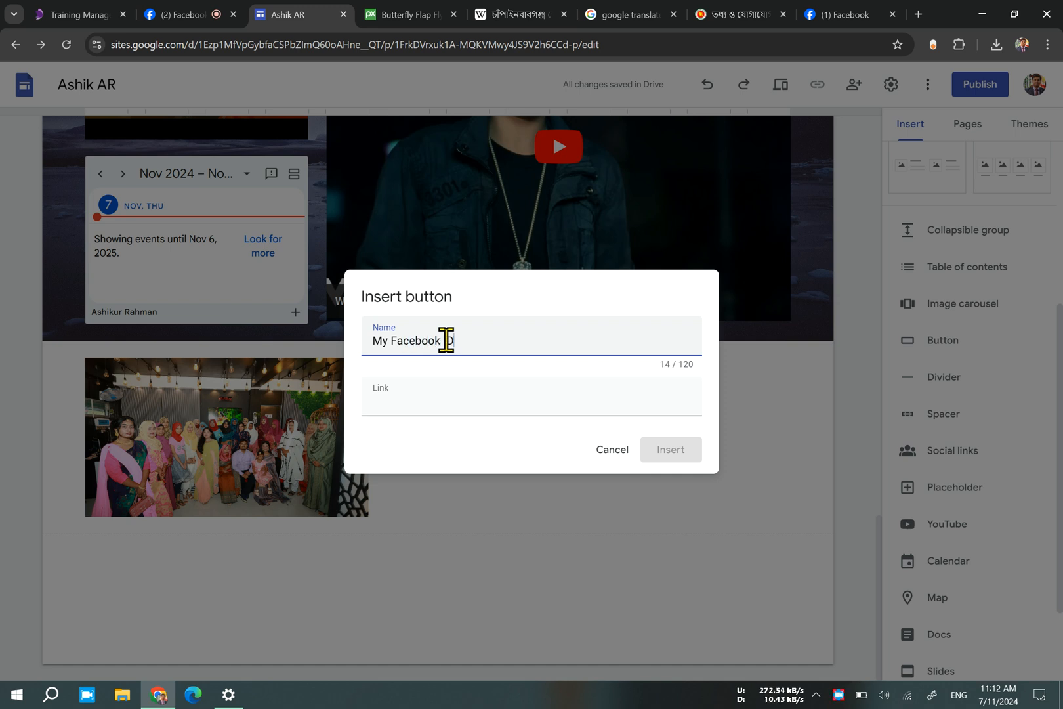
click(842, 14)
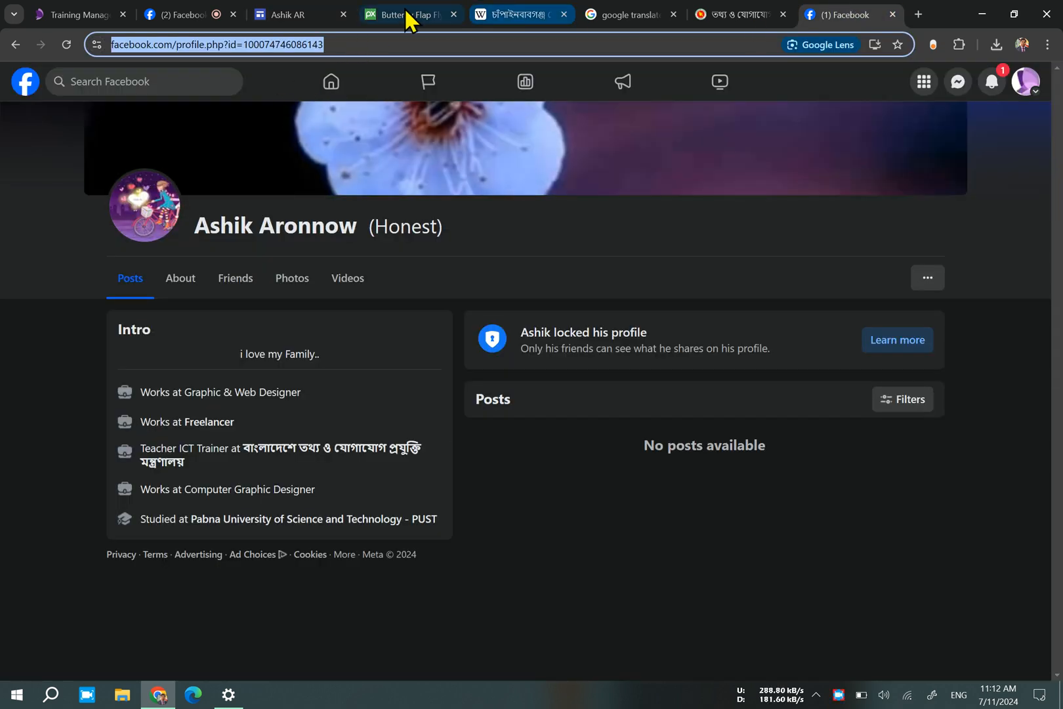
click(262, 13)
click(416, 410)
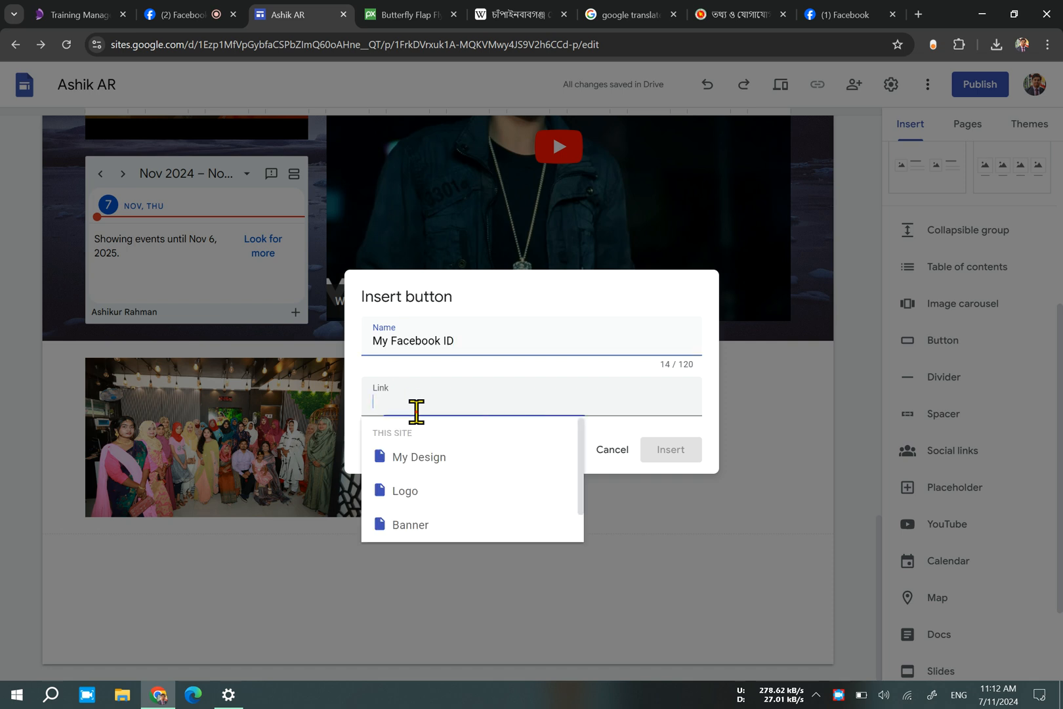
key(ctrl+v)
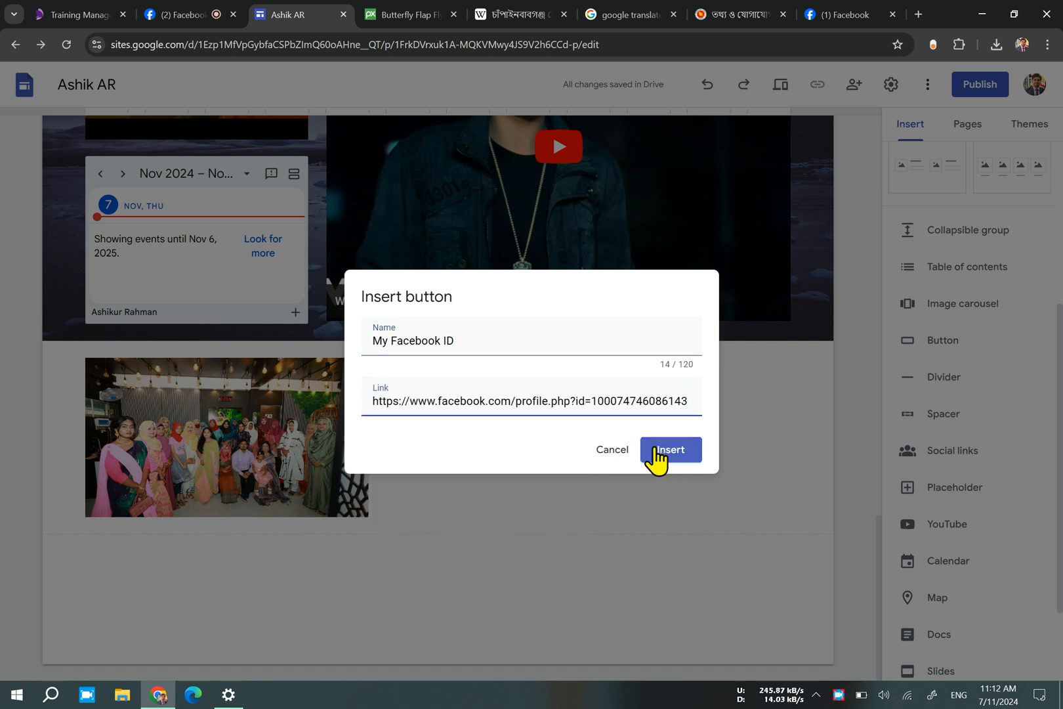
click(667, 452)
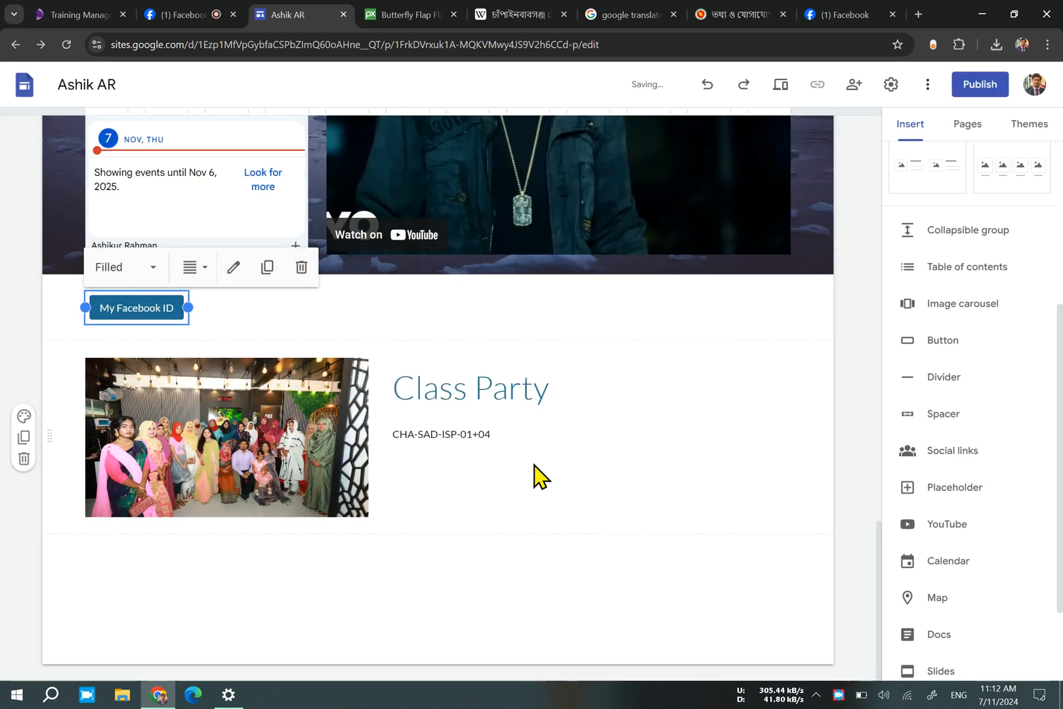
Stretch the "My Facebook ID" button across the full content width of the page.
click(153, 315)
click(178, 310)
drag(184, 309, 794, 340)
click(405, 541)
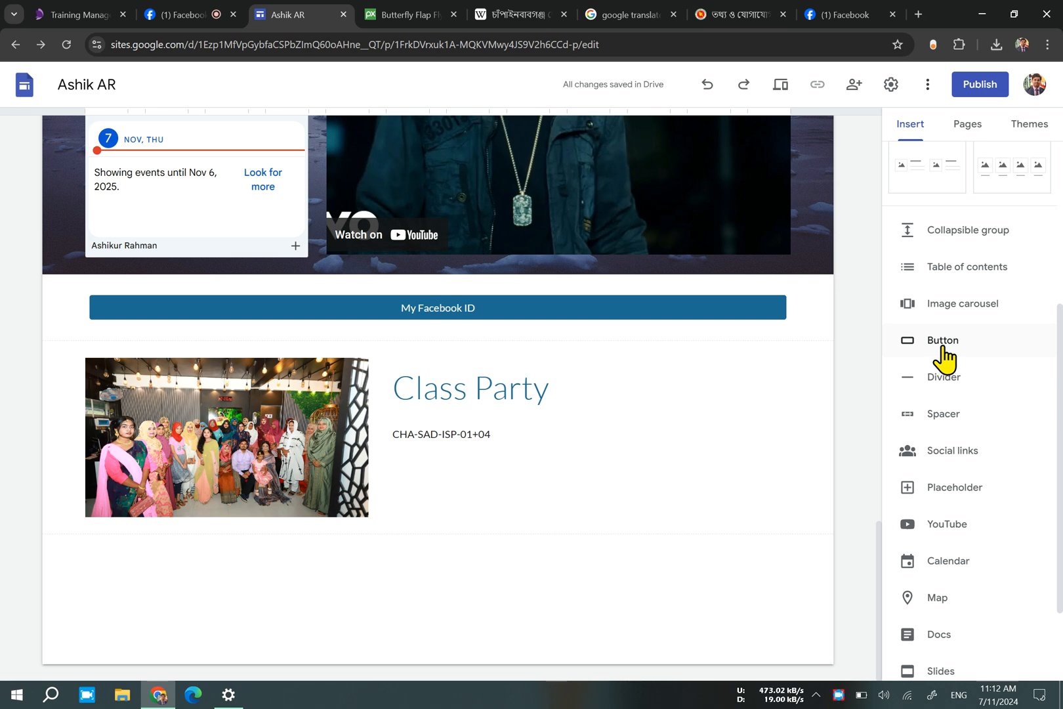
Shift the Welcome title and the Bengali tagline below it slightly to the left within the page header.
scroll(584, 430, up, 8)
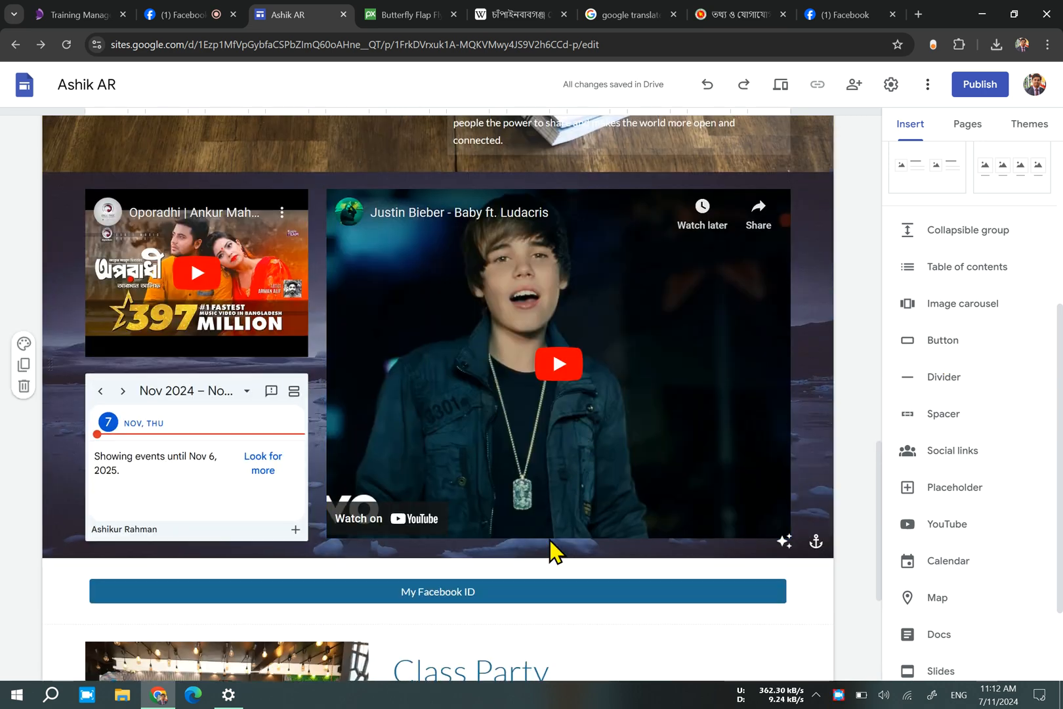
scroll(549, 548, up, 15)
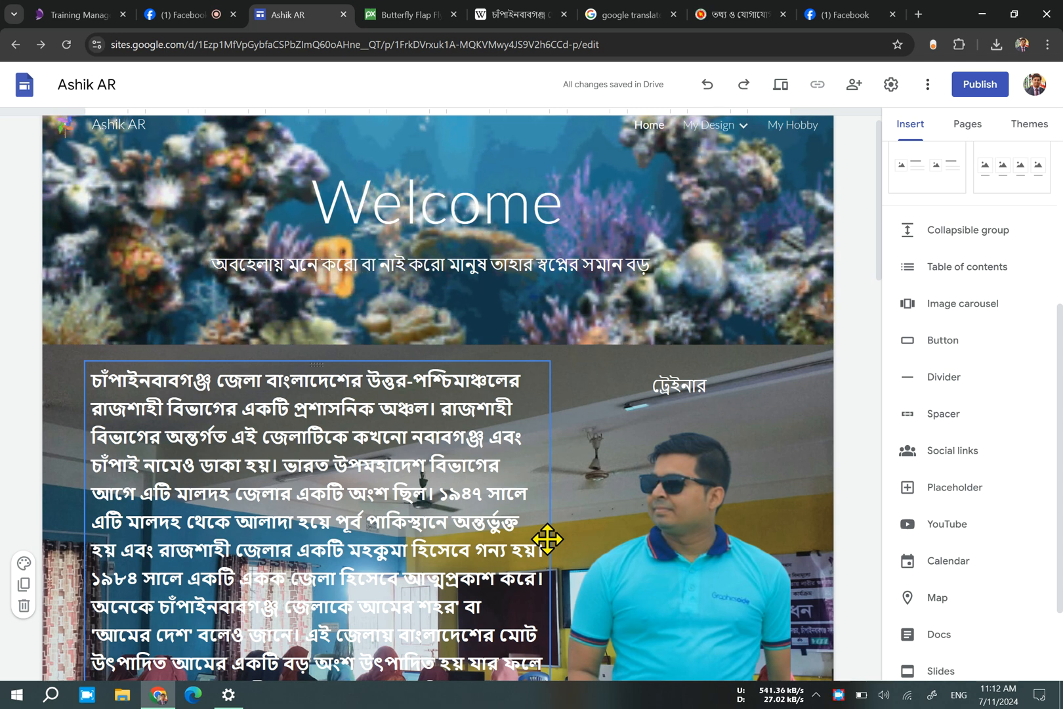
drag(434, 249, 434, 236)
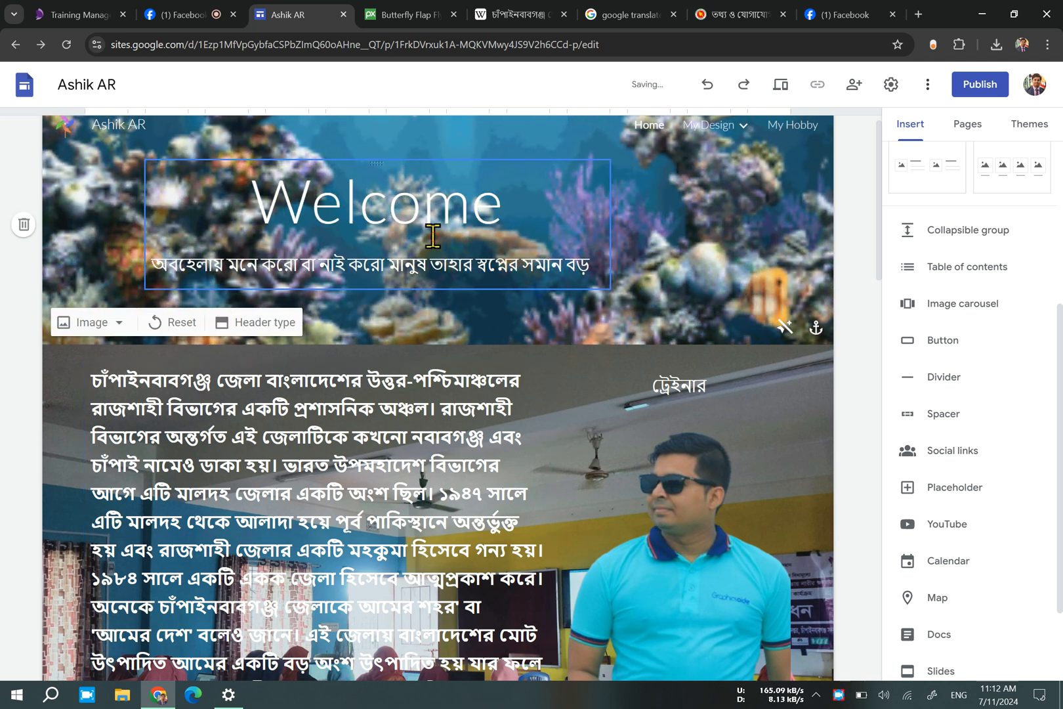
click(433, 236)
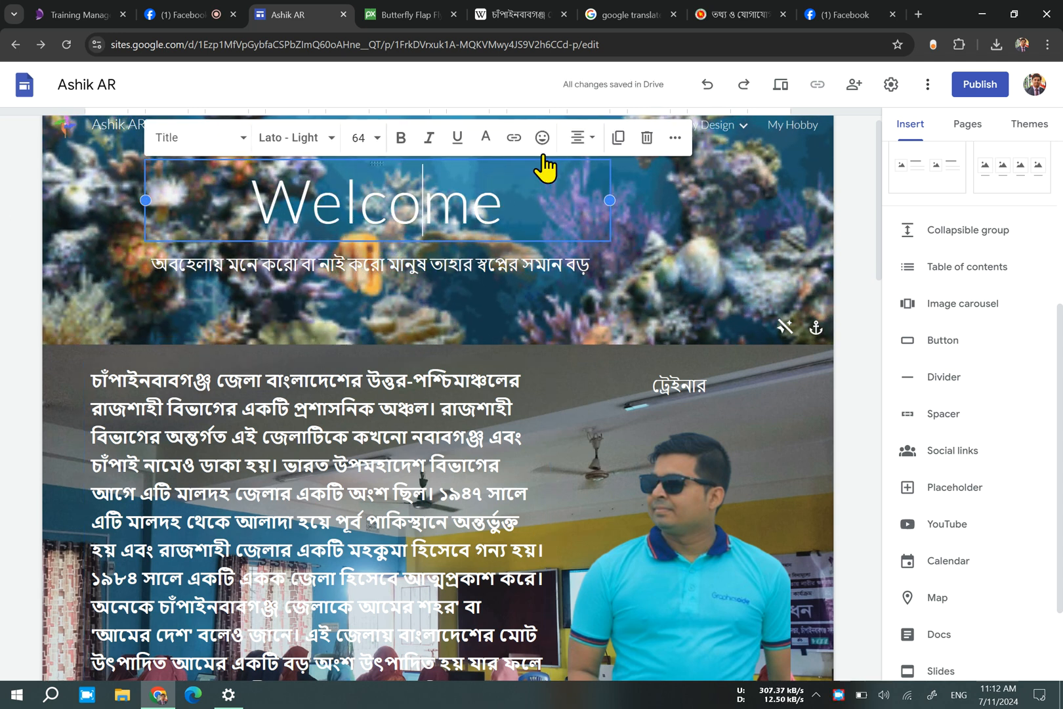
click(514, 138)
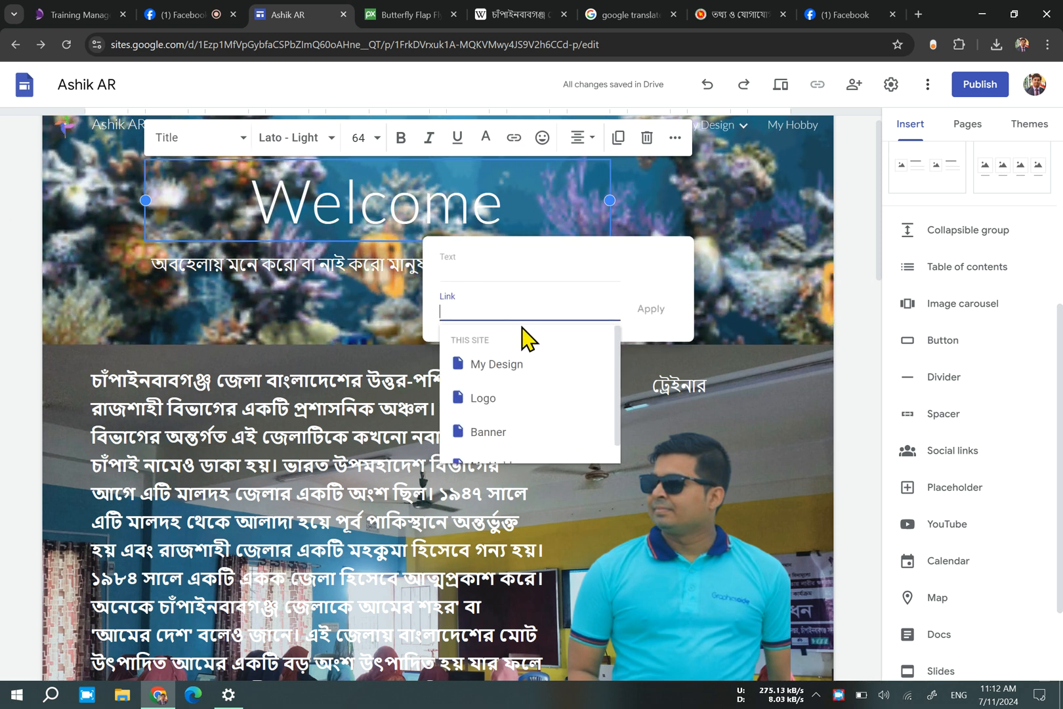
click(775, 330)
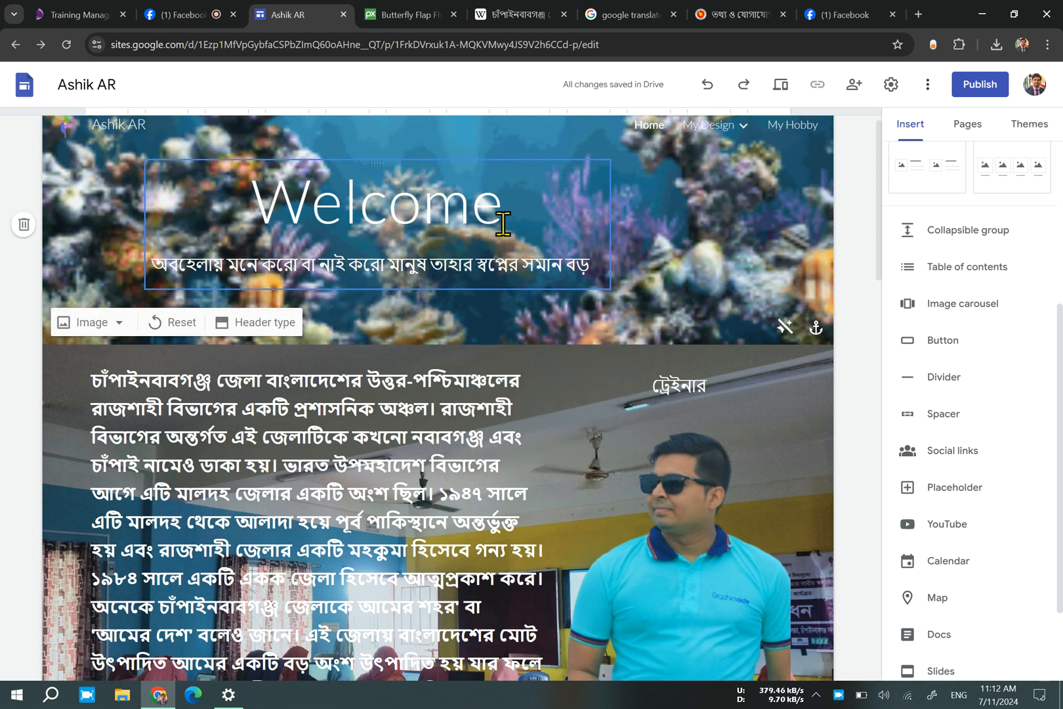
scroll(541, 490, down, 15)
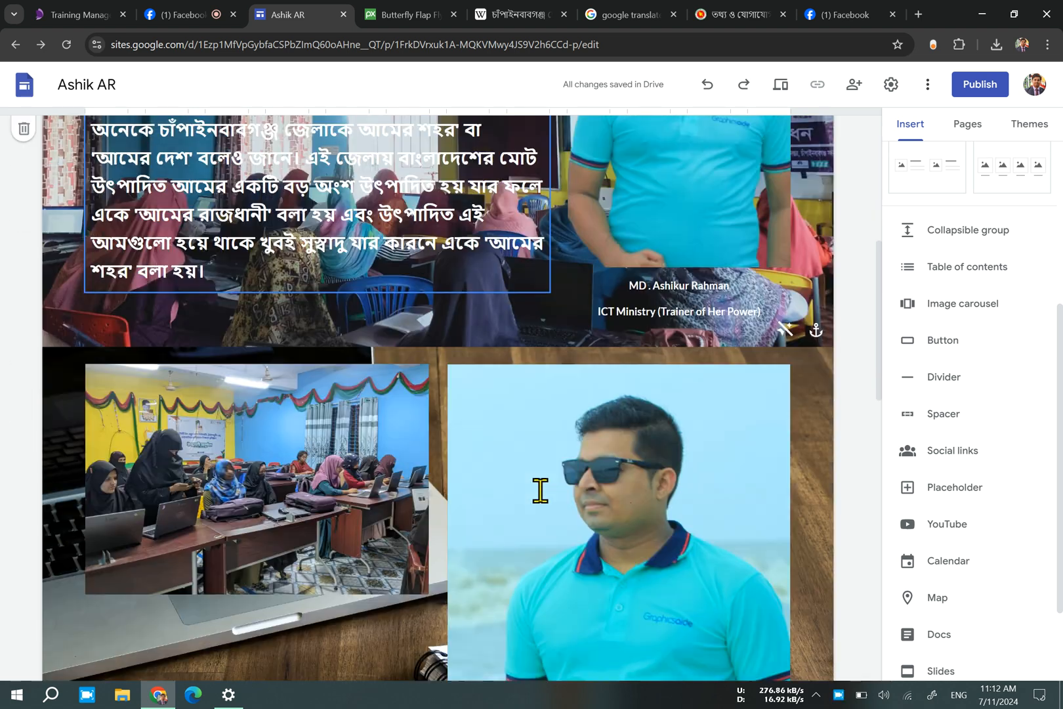
scroll(540, 490, down, 4)
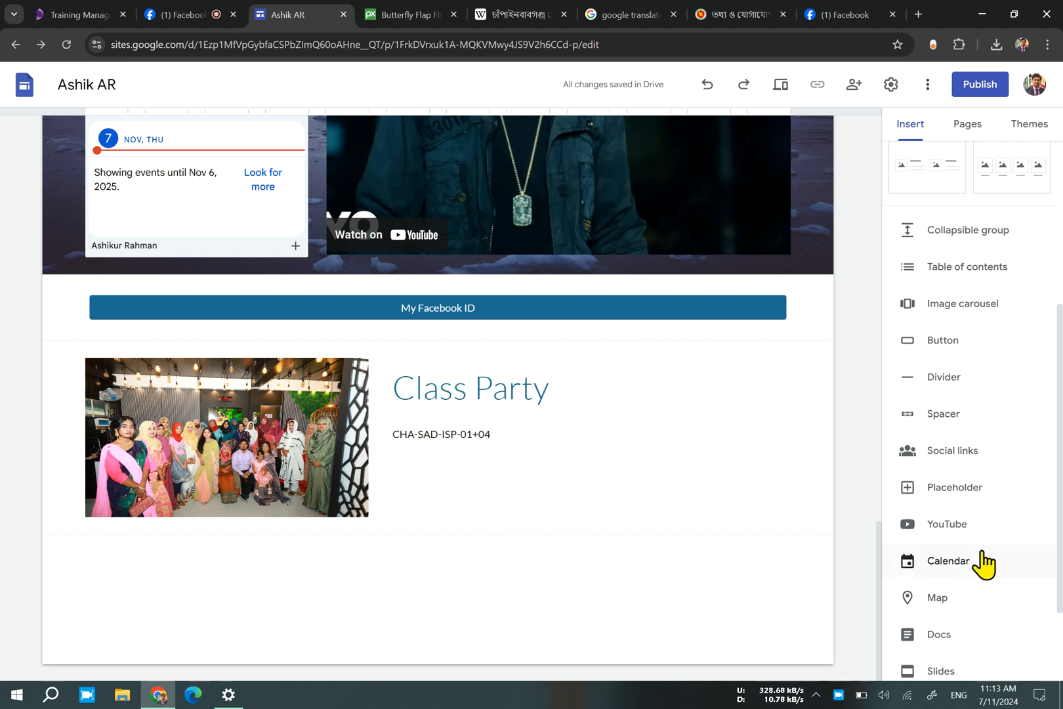
scroll(977, 565, down, 2)
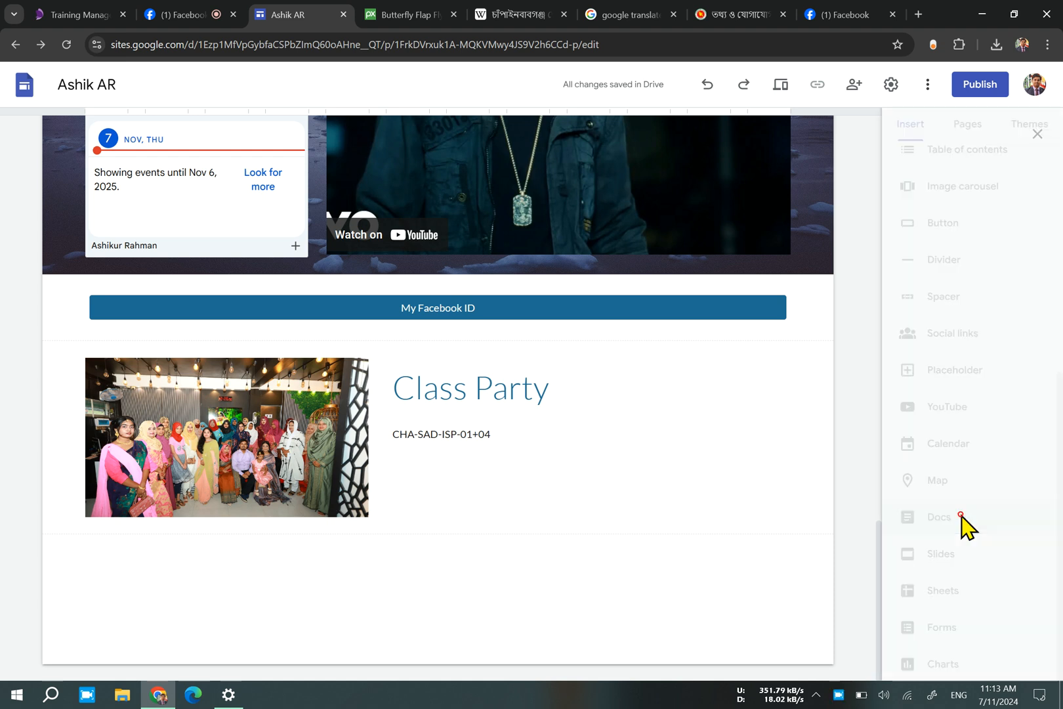
click(964, 524)
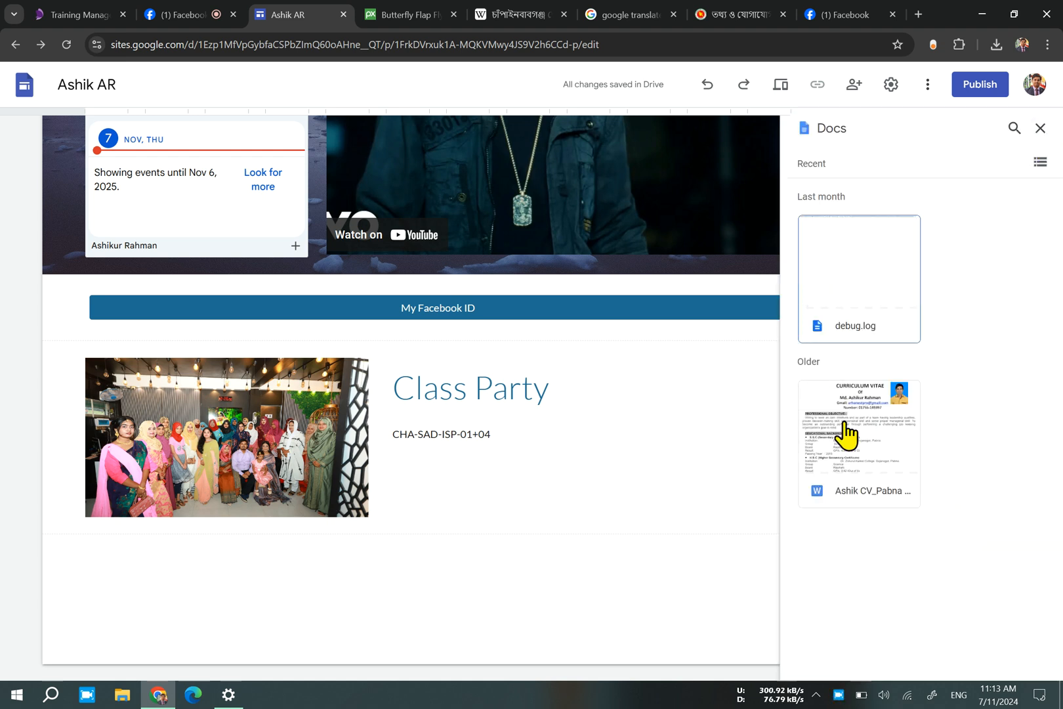
click(1040, 129)
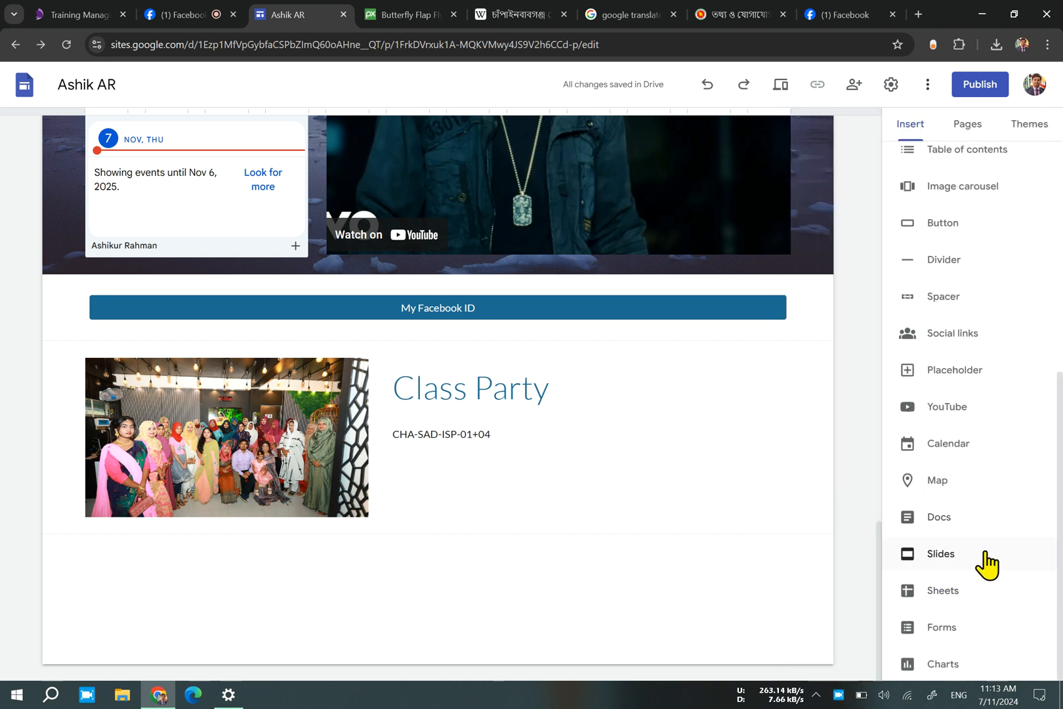
Embed the spreadsheet 65 sahajadpur.xlsx below the Class Party block and share it with anyone with the link as Viewer.
click(997, 595)
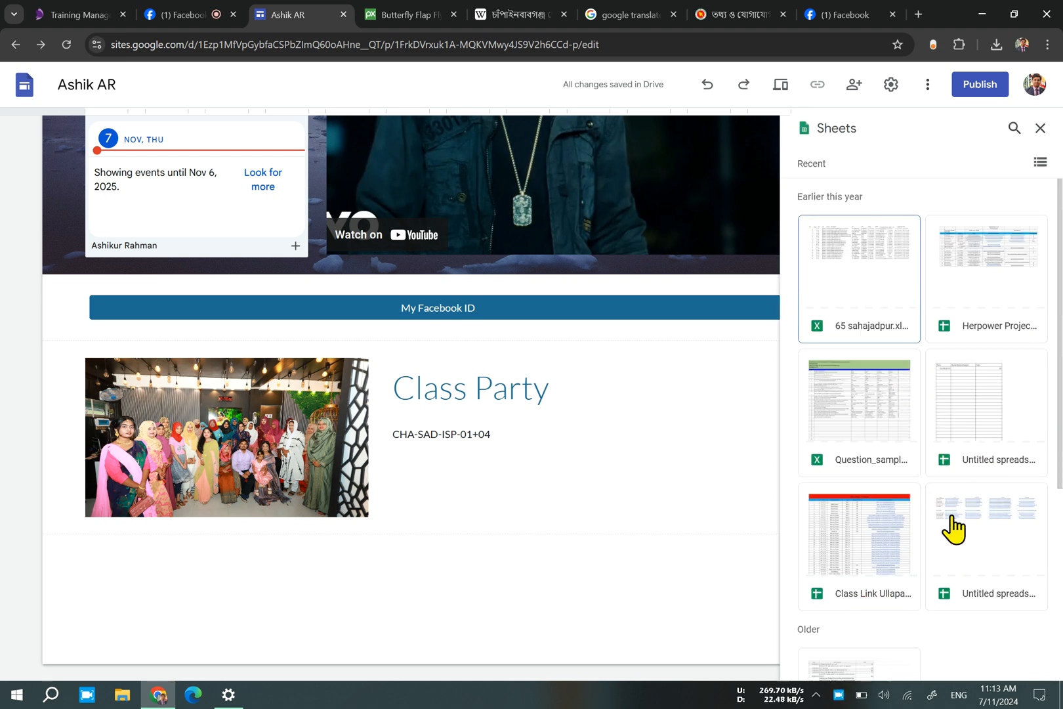
click(887, 266)
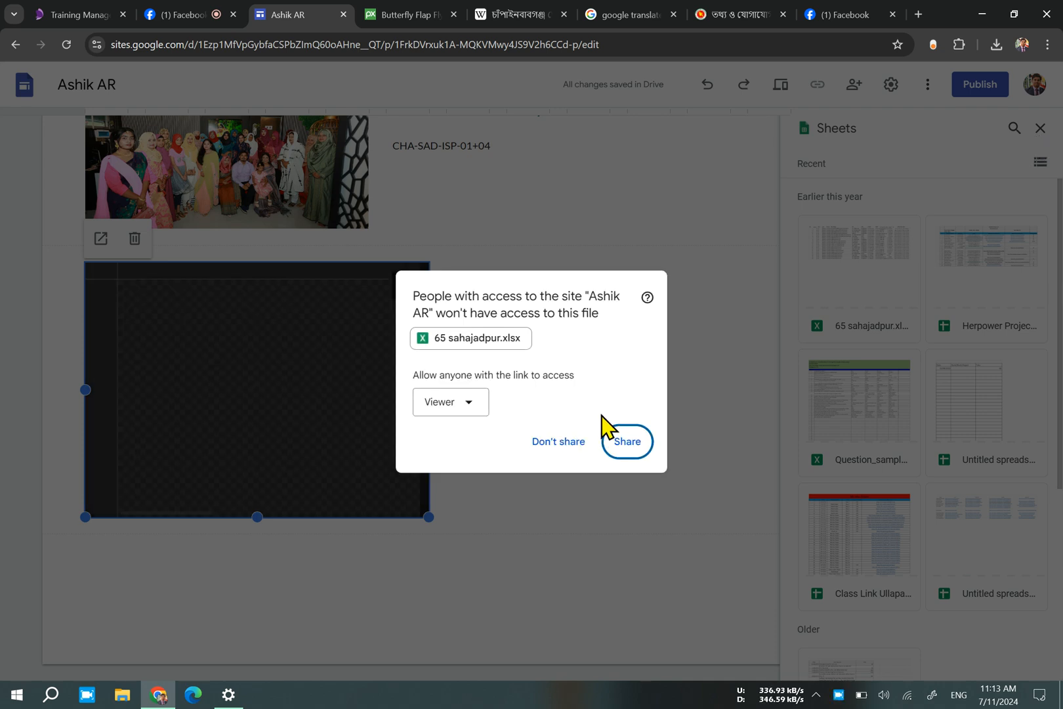
click(629, 446)
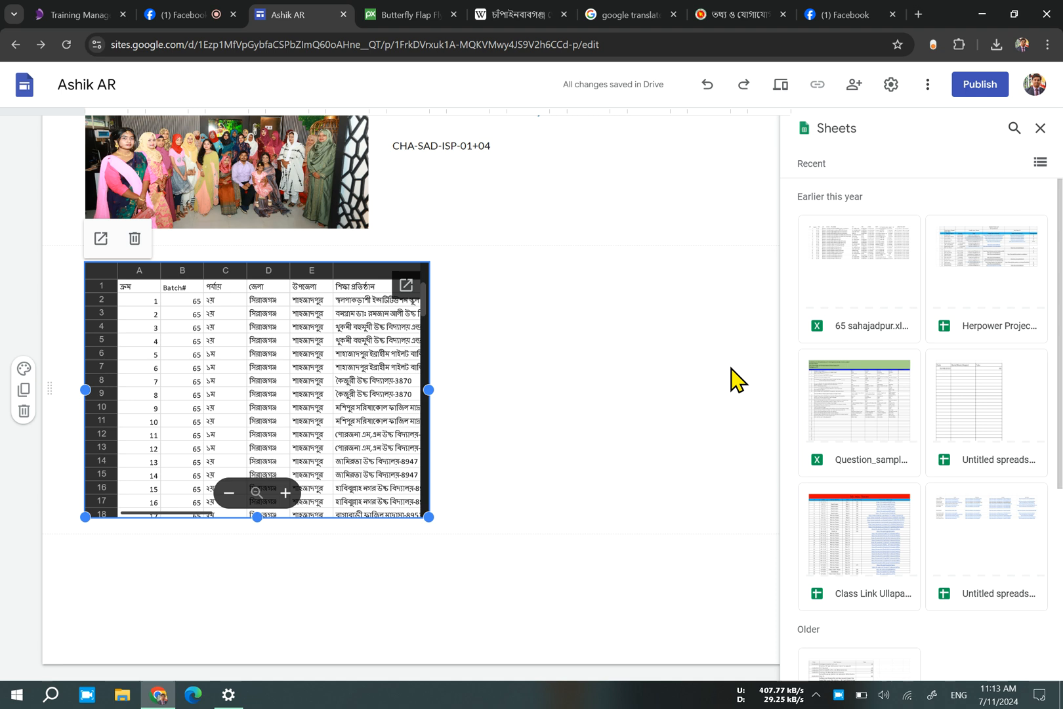
Embed the Class Link Ullapara spreadsheet below the embedded 65 sahajadpur.xlsx sheet.
click(730, 366)
click(874, 546)
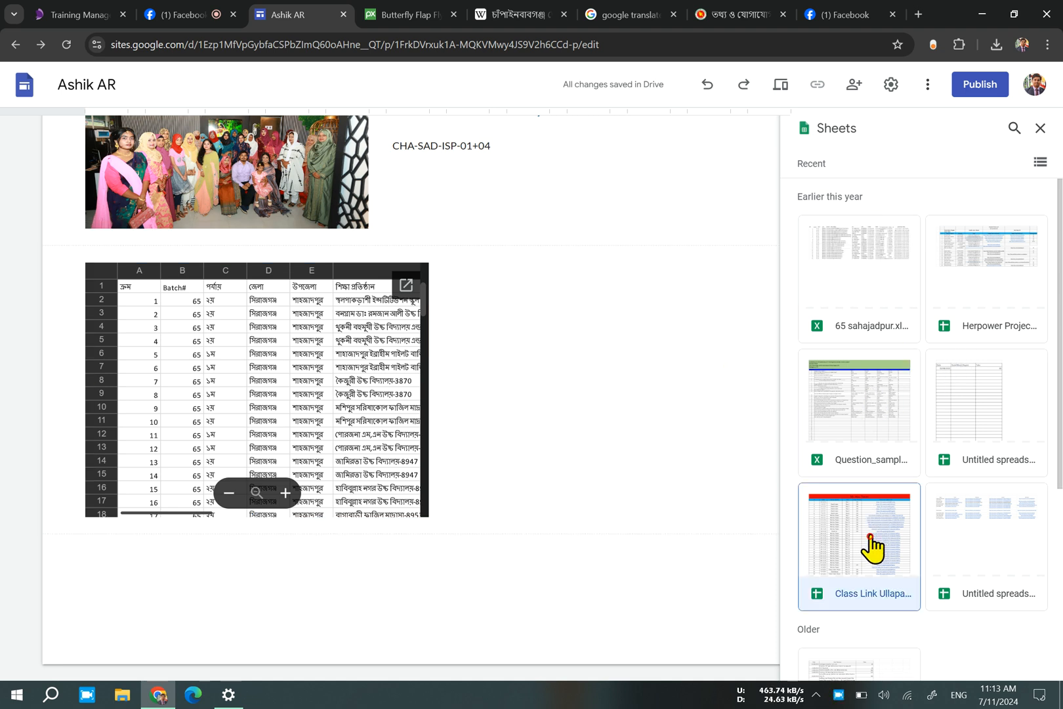
click(1044, 664)
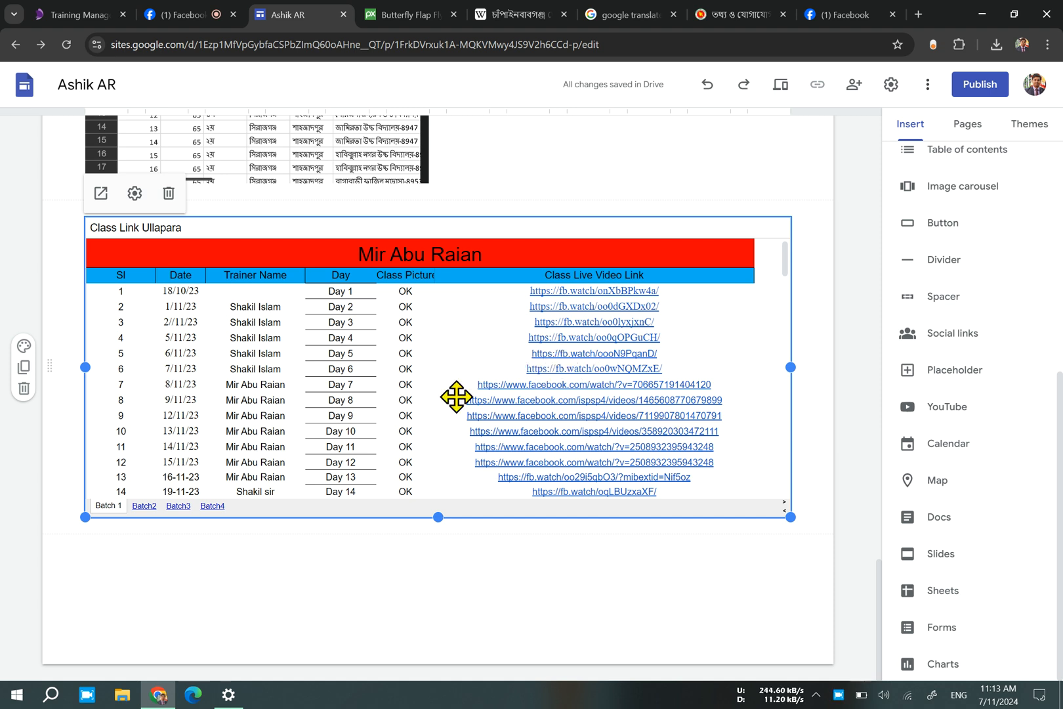
Delete the embedded Class Link Ullapara spreadsheet from the page.
scroll(446, 400, up, 1)
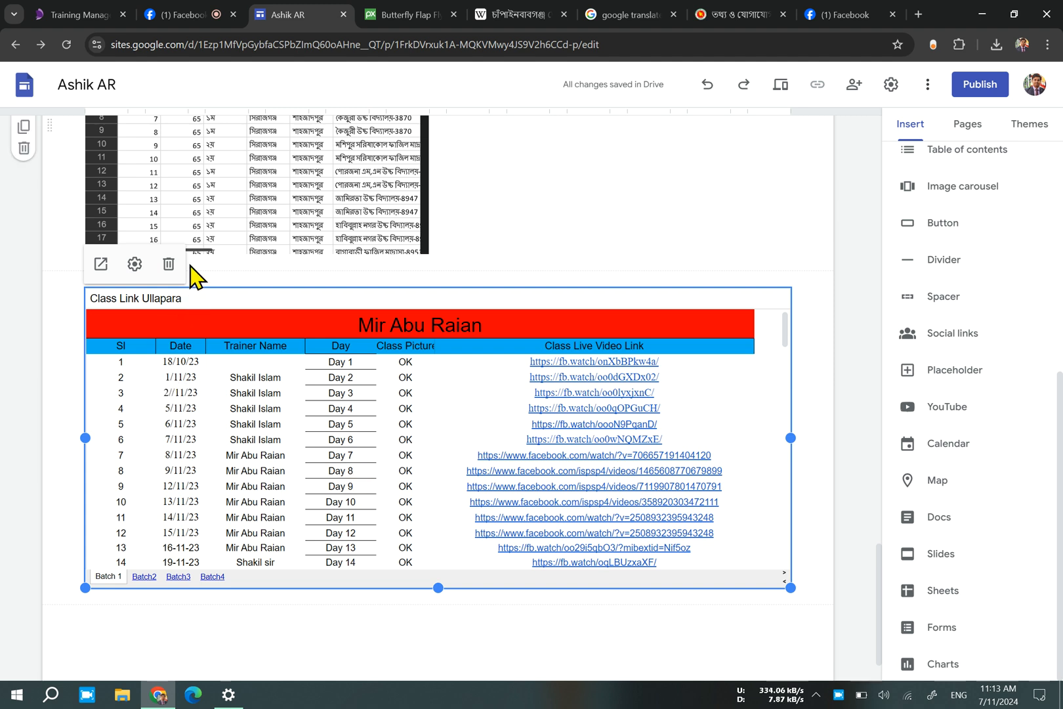
click(169, 264)
scroll(319, 379, up, 3)
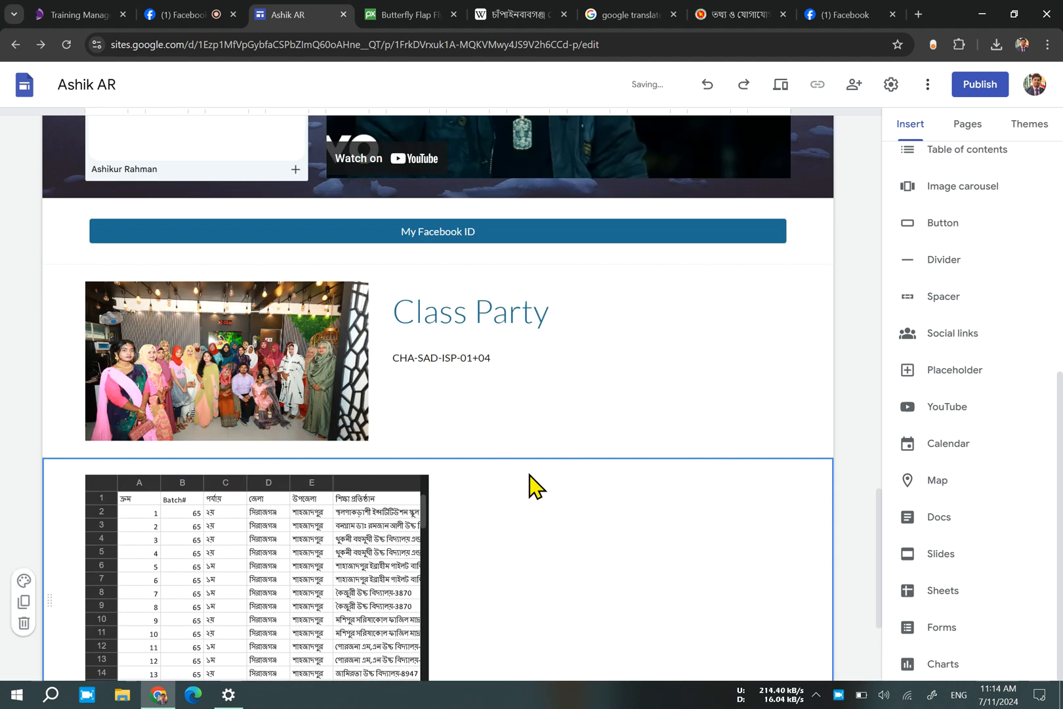
Add a text box beside the embedded spreadsheet containing the separate lines dfb, bh, eh, er, hesr, hhrt and h.
scroll(529, 475, down, 1)
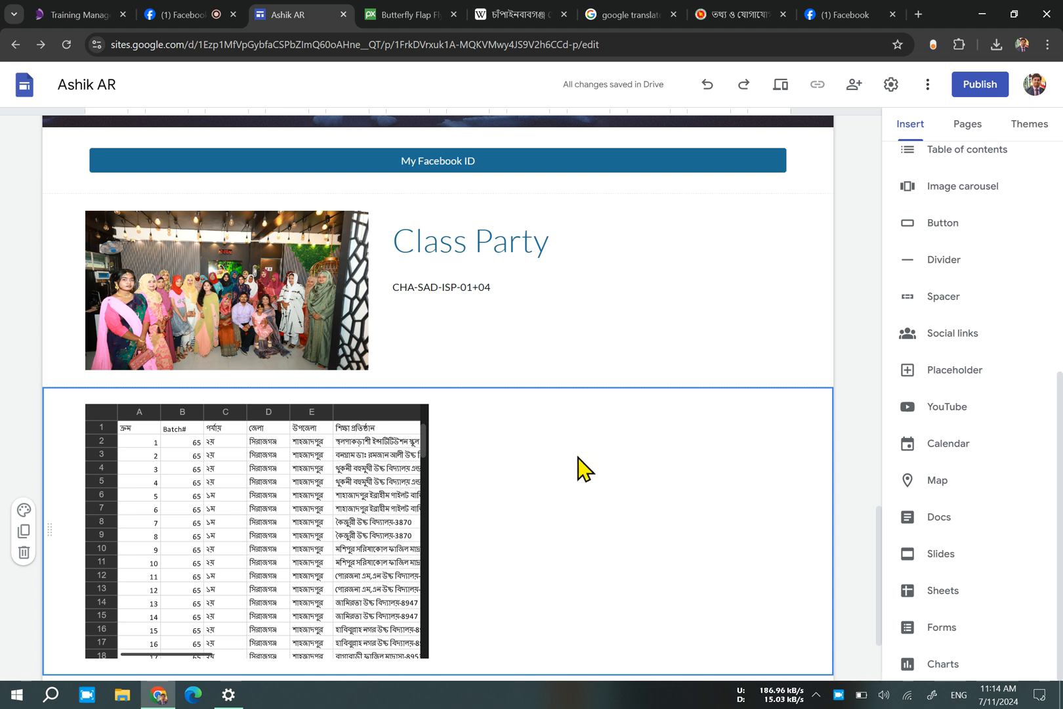
double_click(576, 466)
click(568, 464)
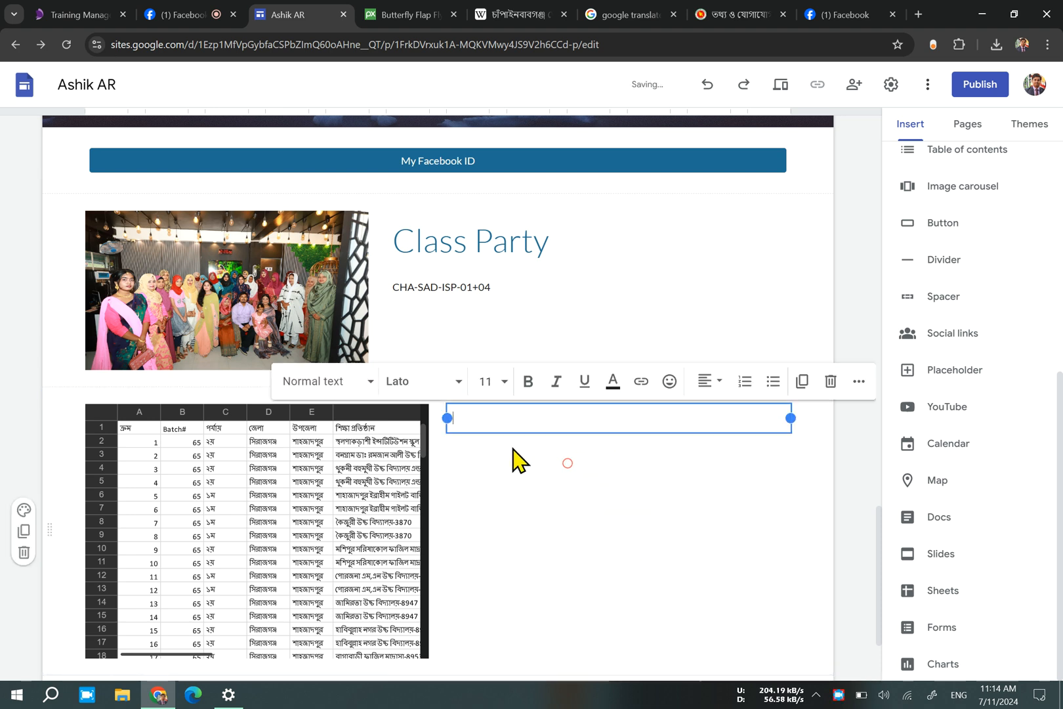
text(dfb bh eh er hesr hhrt h)
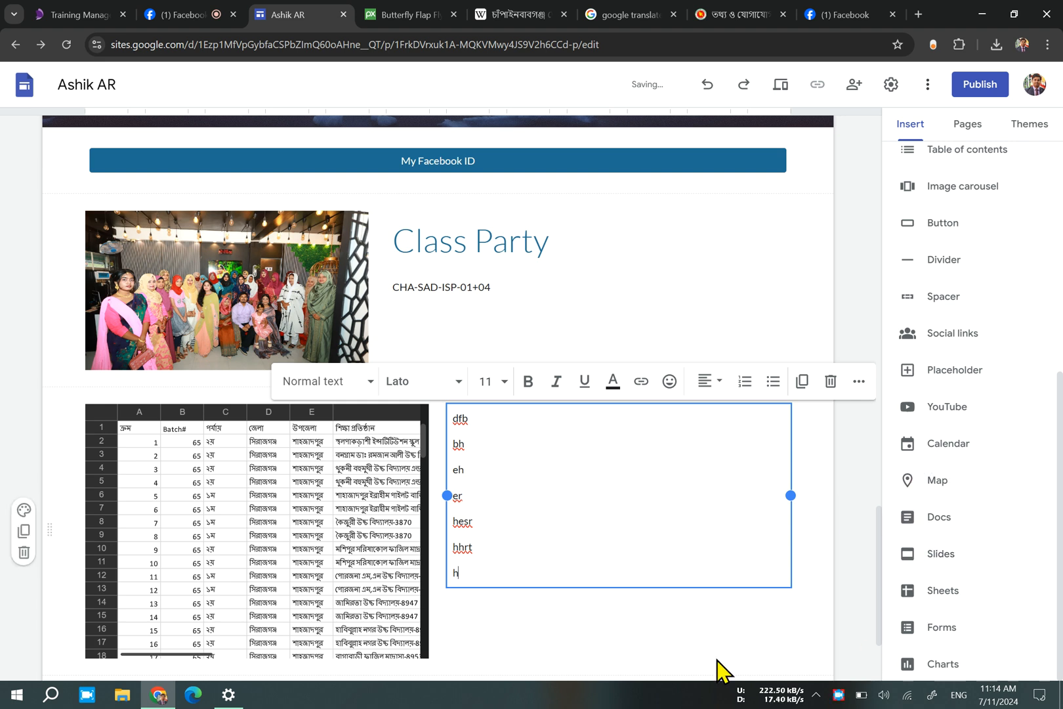
Examine the spreadsheets offered as chart sources, the other insertable elements and the site's page list.
scroll(705, 656, down, 3)
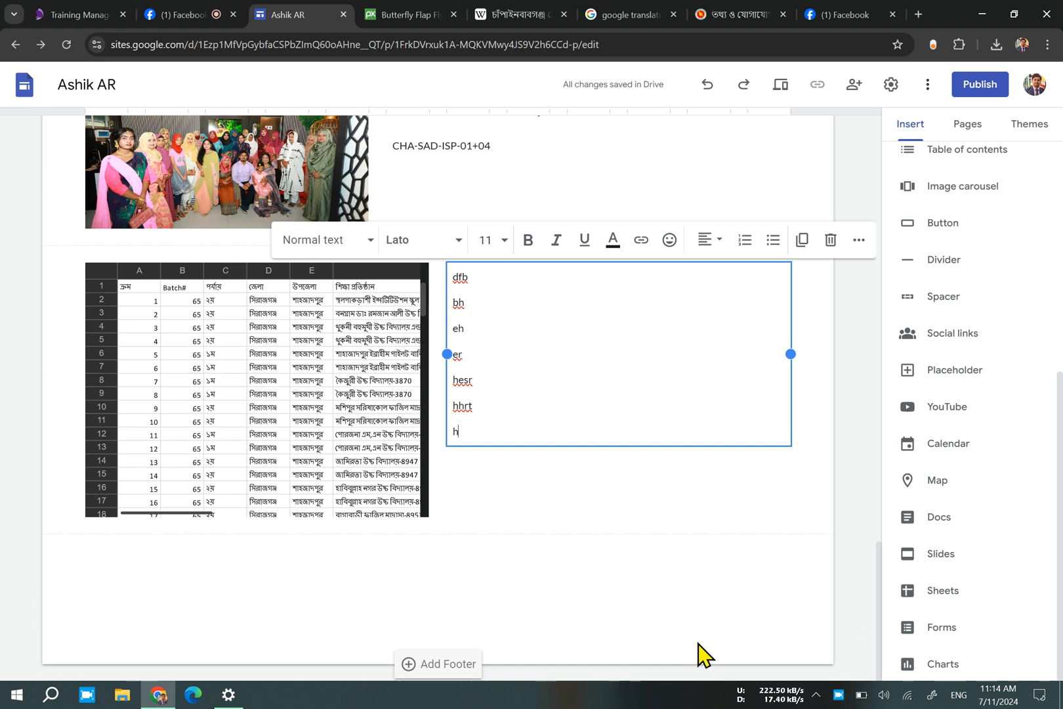
click(970, 662)
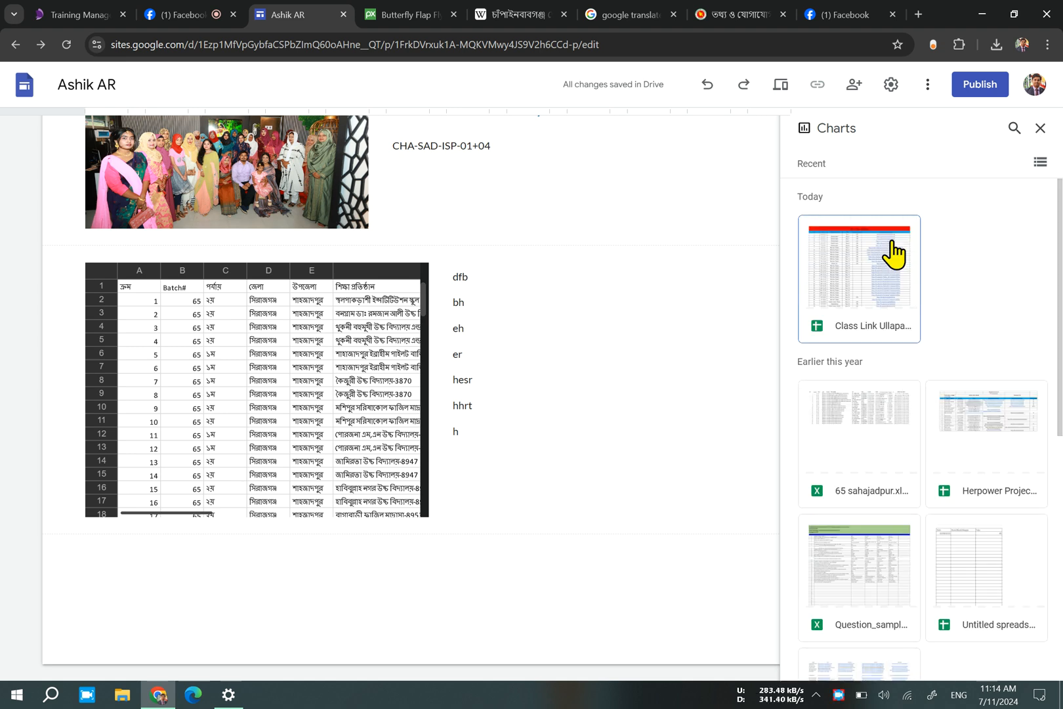
scroll(880, 410, down, 7)
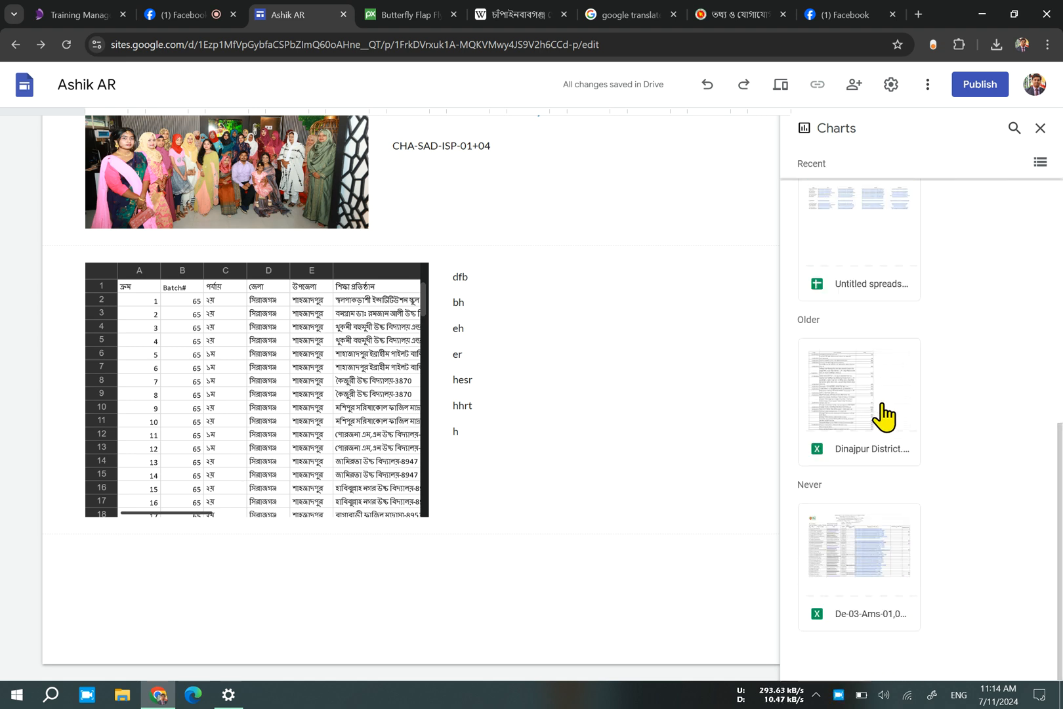
scroll(880, 453, up, 7)
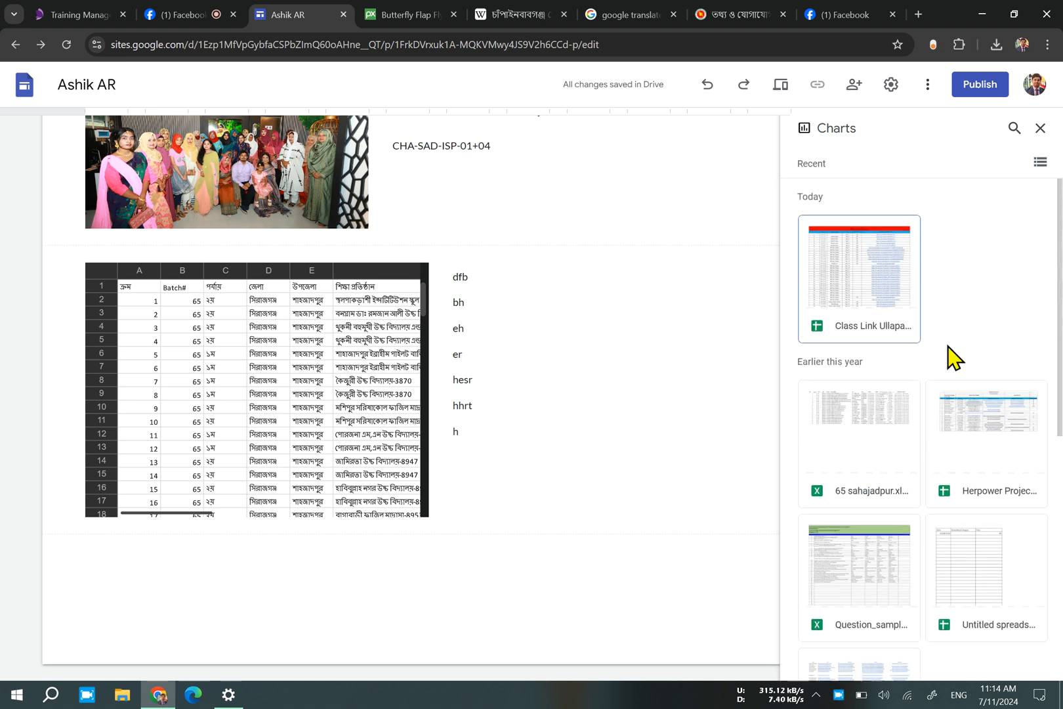
click(1041, 129)
scroll(912, 531, up, 3)
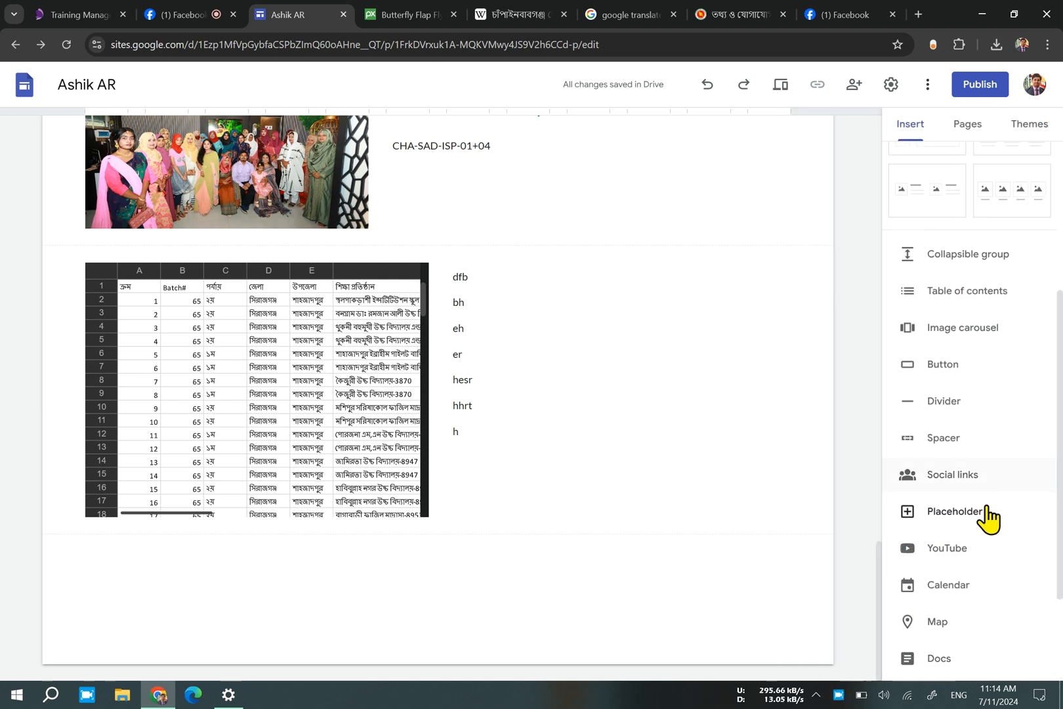
scroll(1004, 473, up, 5)
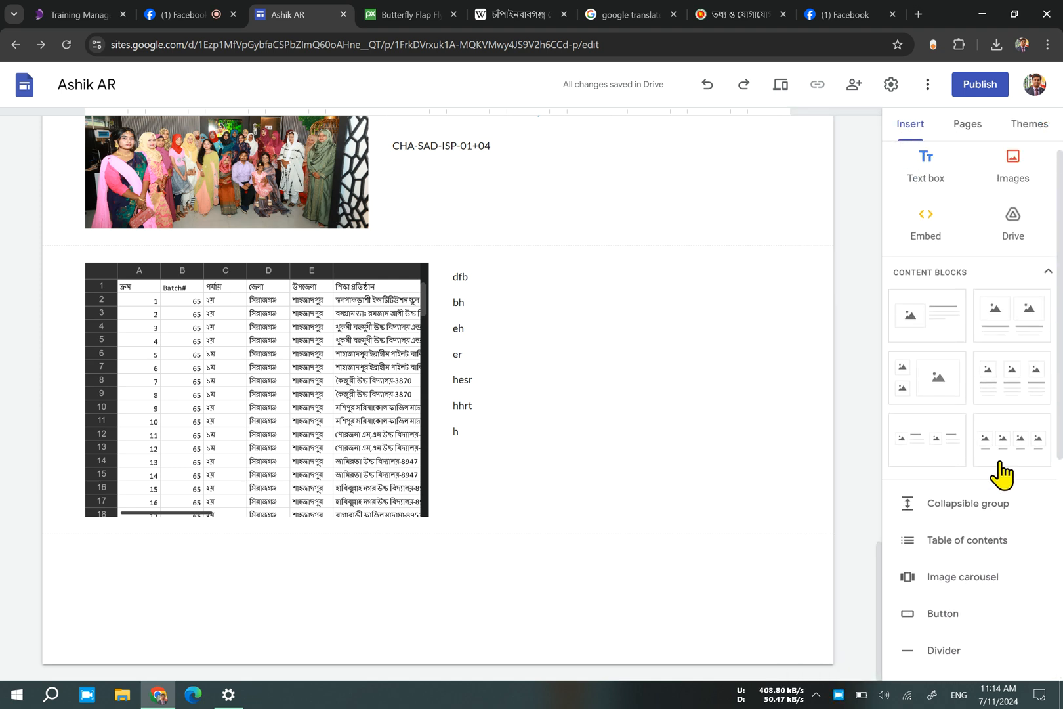
click(968, 124)
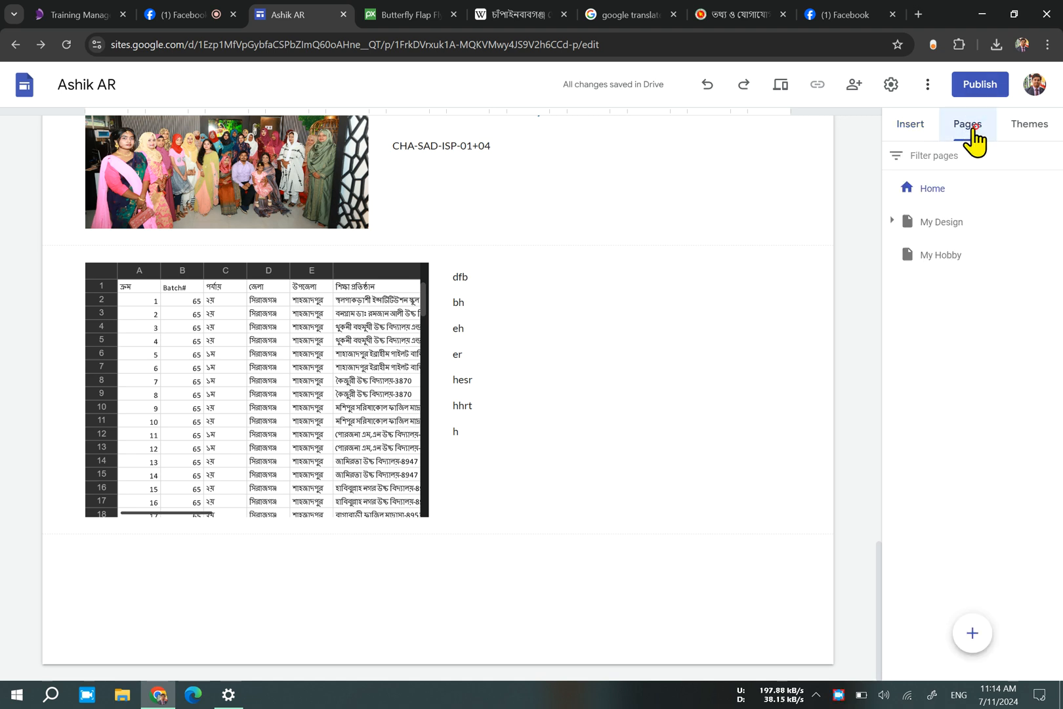
click(904, 123)
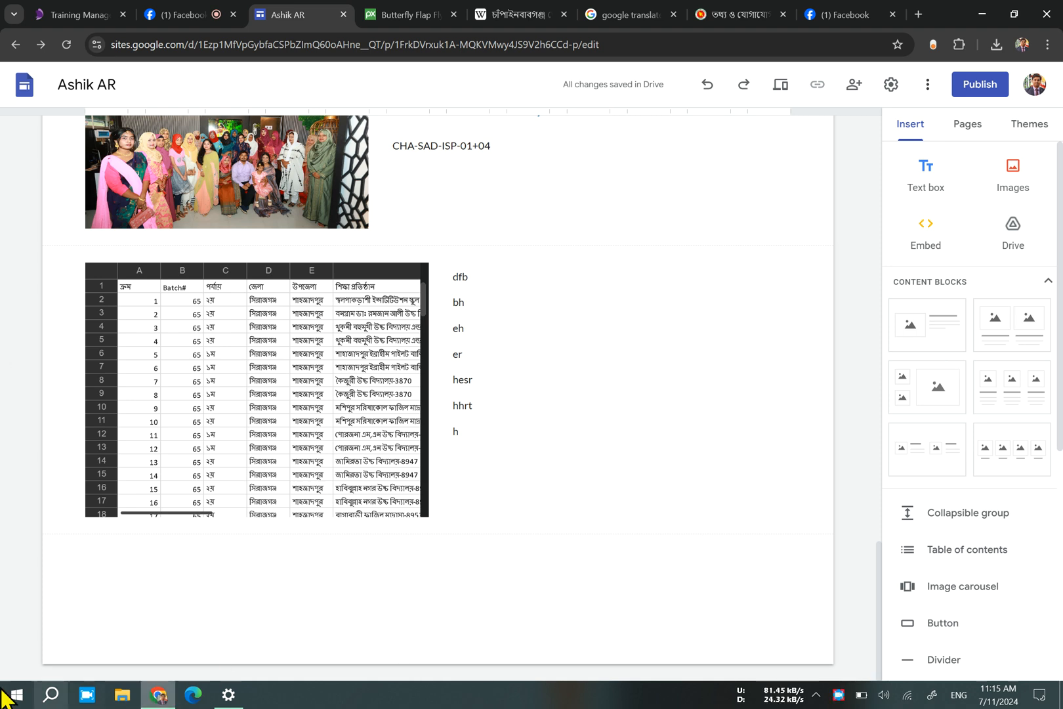
Switch to File Explorer, look through the Downloads folder for the image named edit and view it at full size.
click(128, 696)
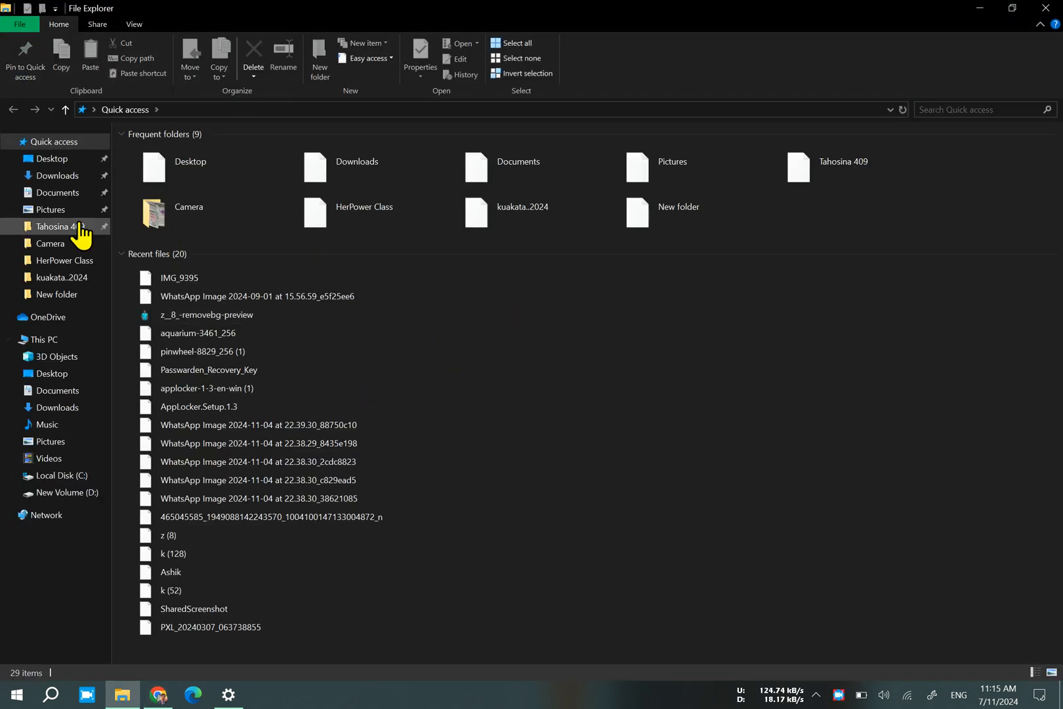
click(66, 195)
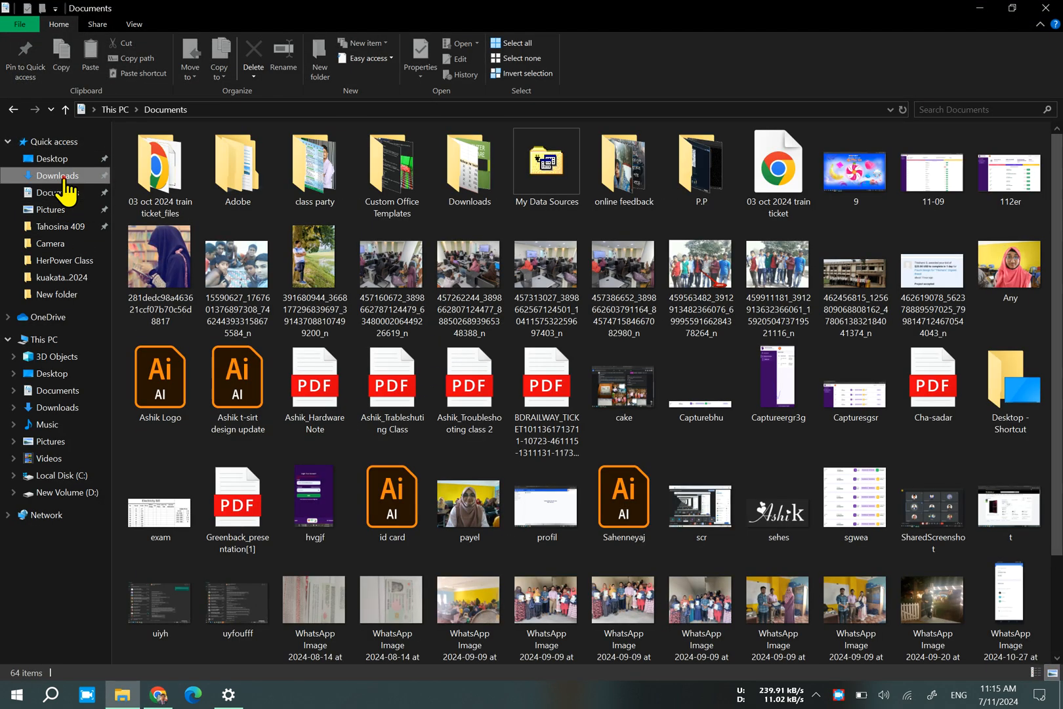
click(58, 175)
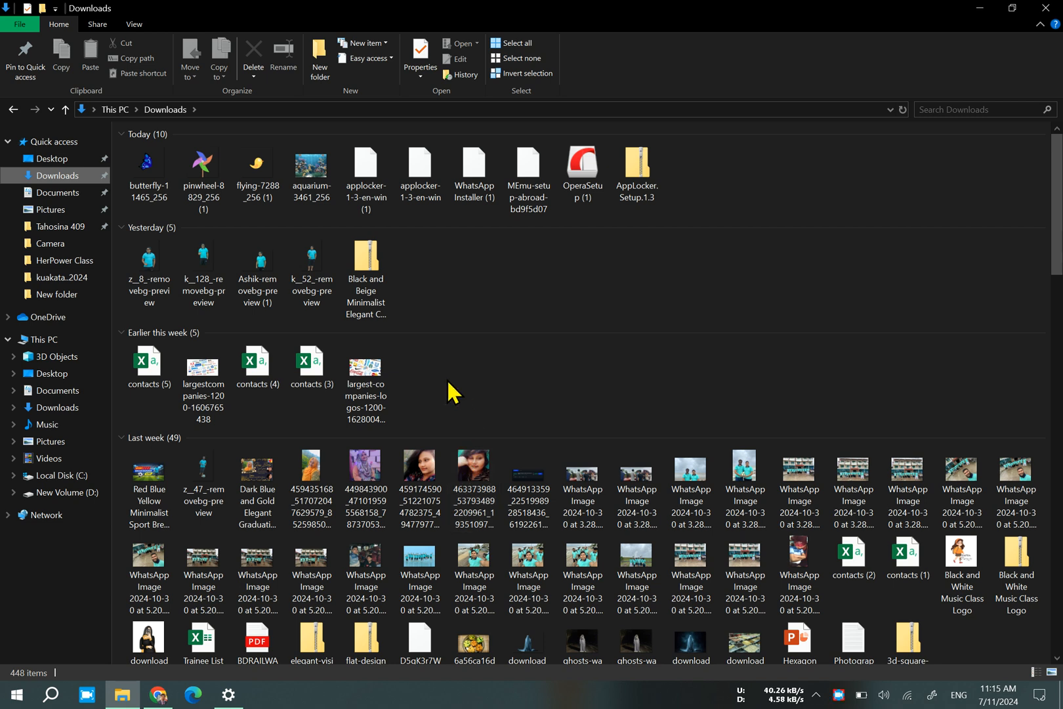
scroll(446, 387, down, 2)
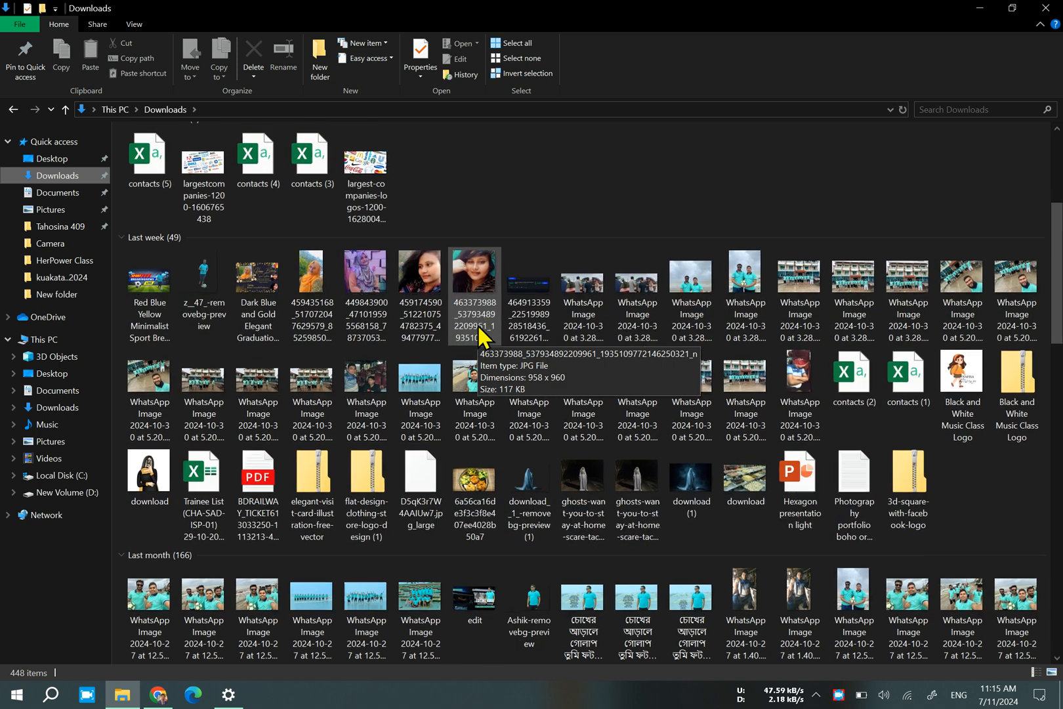
ctrl+scroll(482, 337, up, 1)
scroll(482, 337, up, 5)
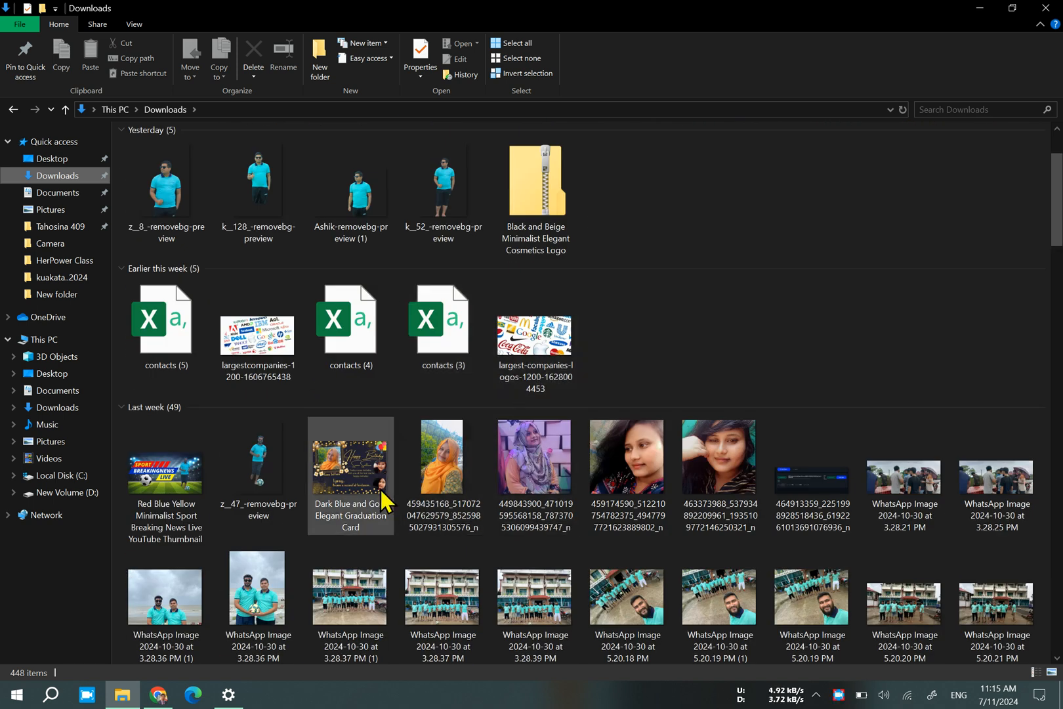
scroll(379, 488, down, 5)
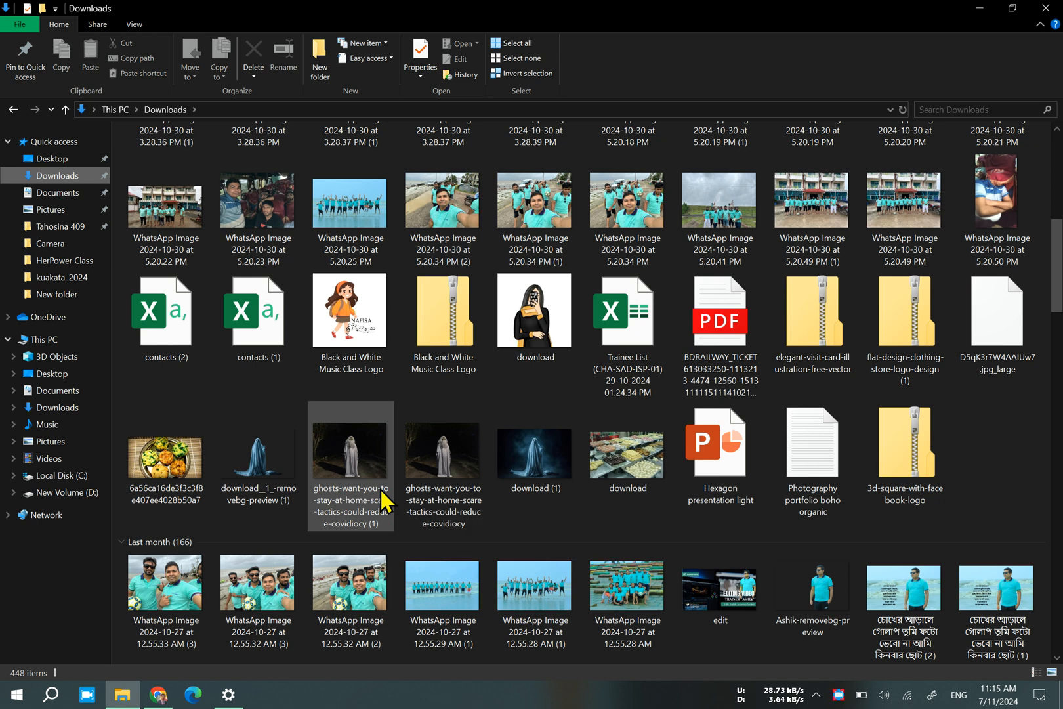
scroll(384, 502, down, 4)
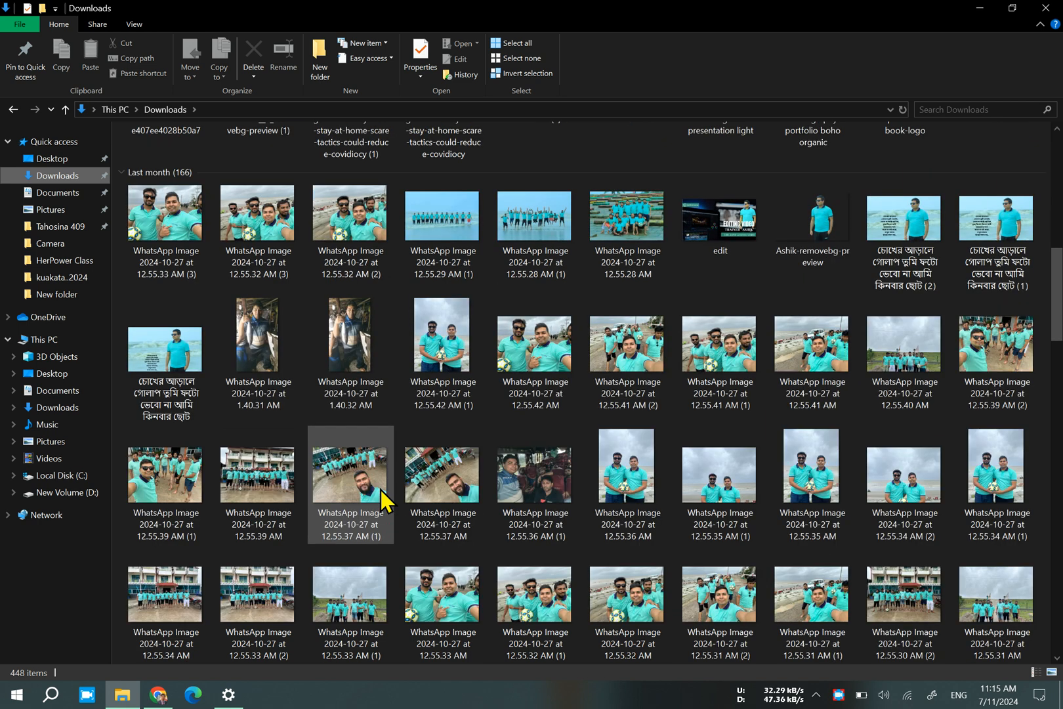
click(743, 245)
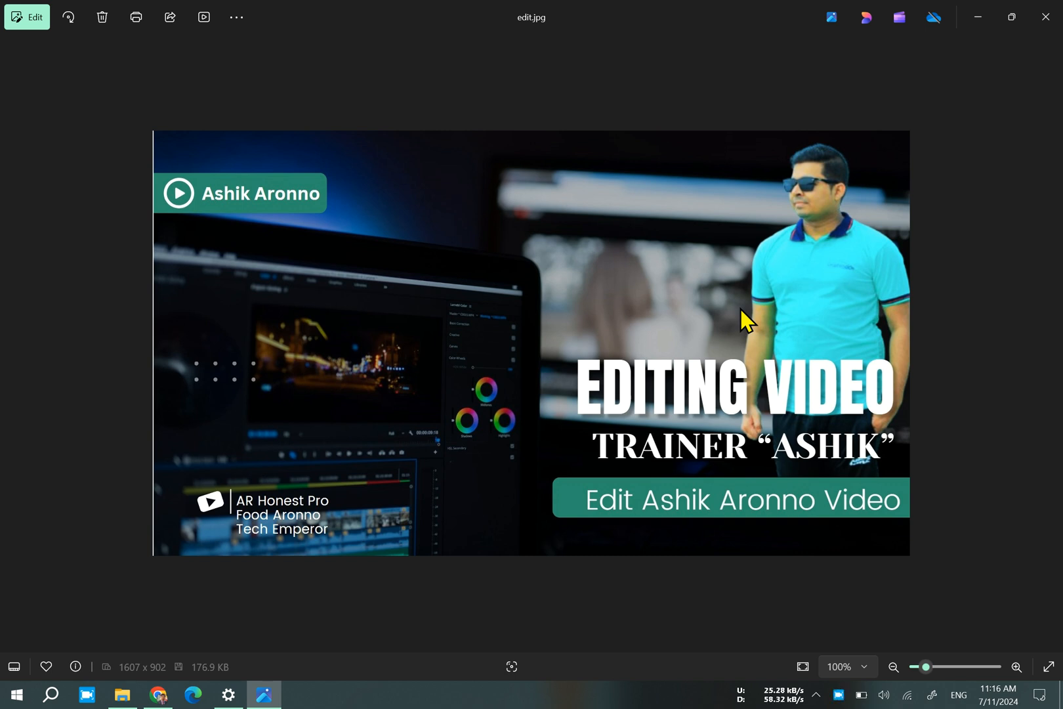
click(1046, 16)
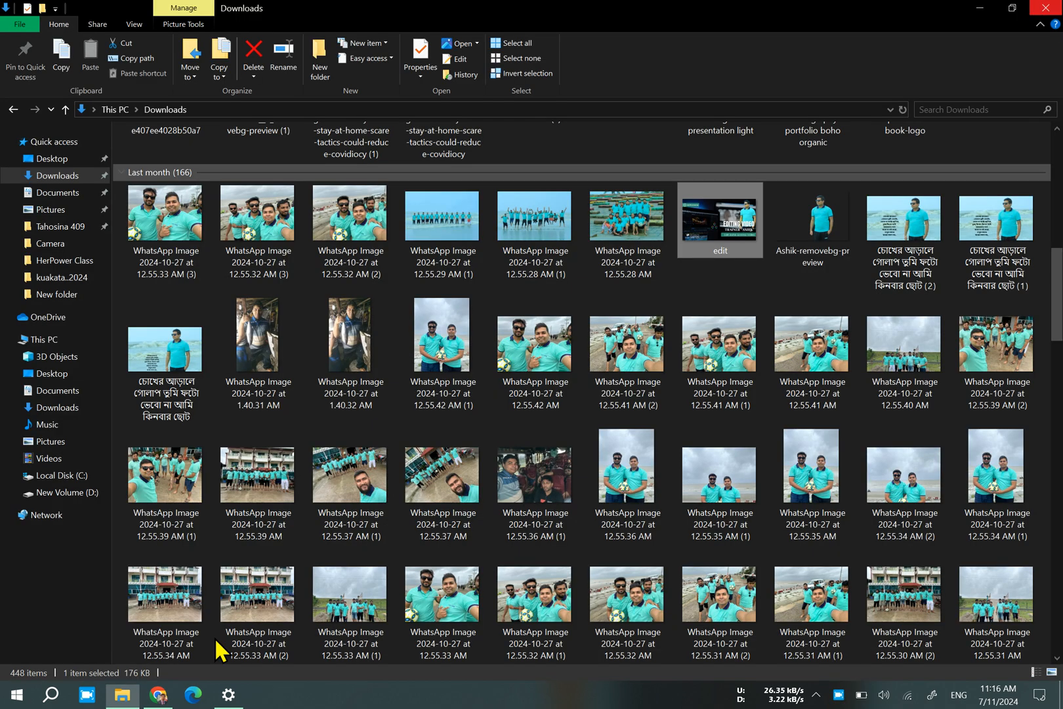
Return to Chrome and search Google in a new tab for "rajendrapur cantonment public school and college".
click(172, 694)
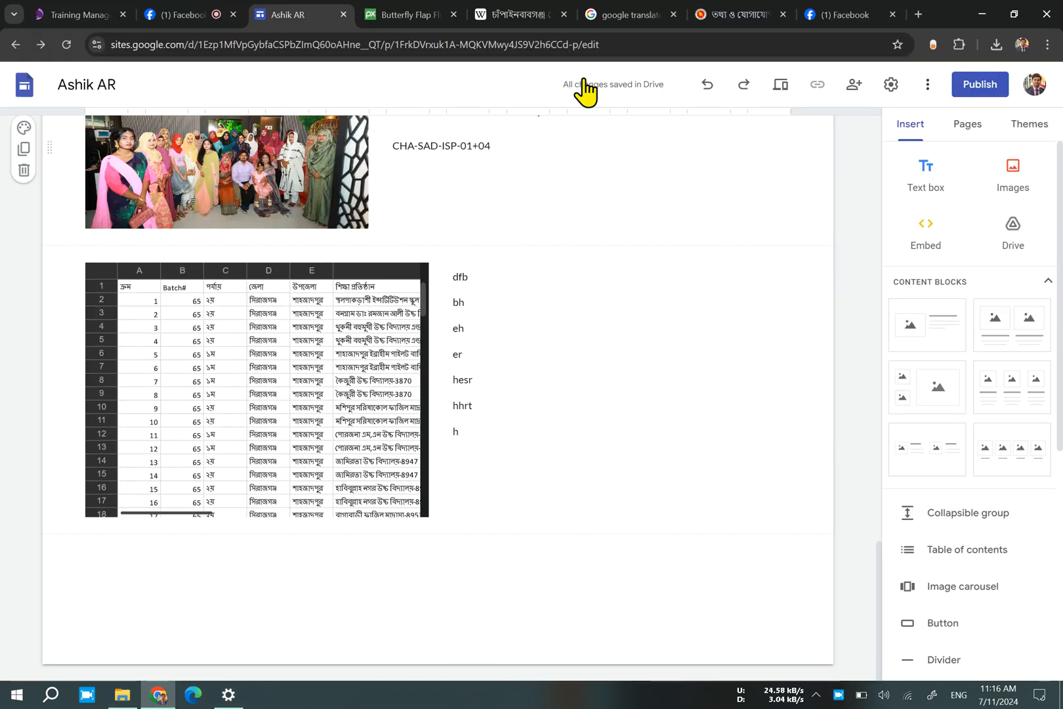
click(917, 15)
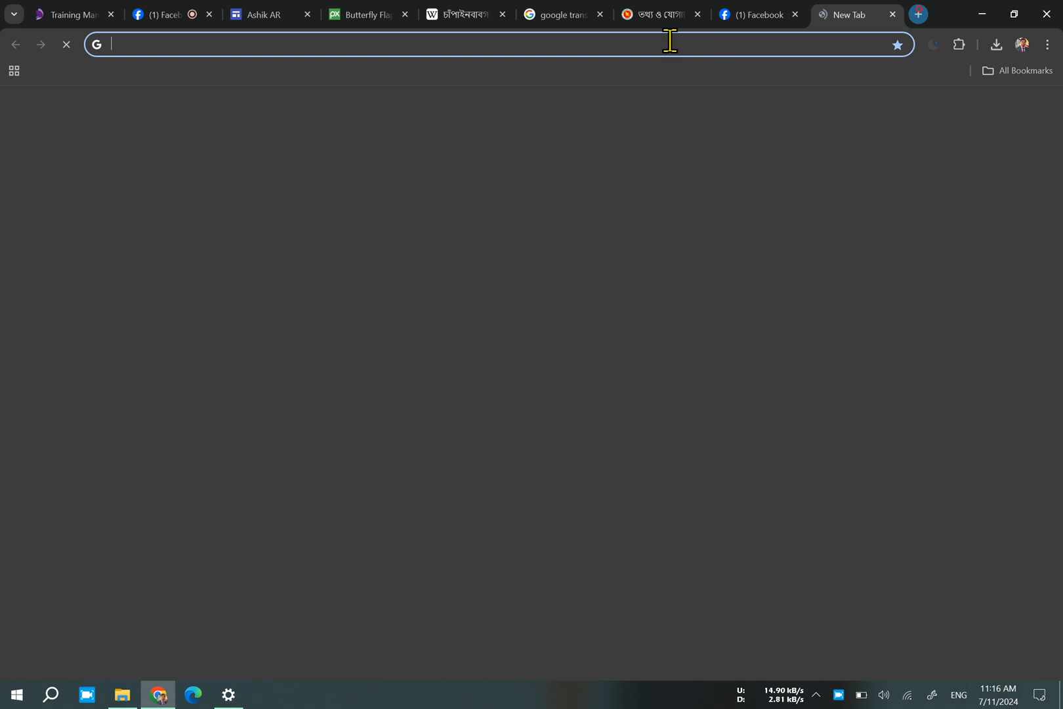
click(538, 16)
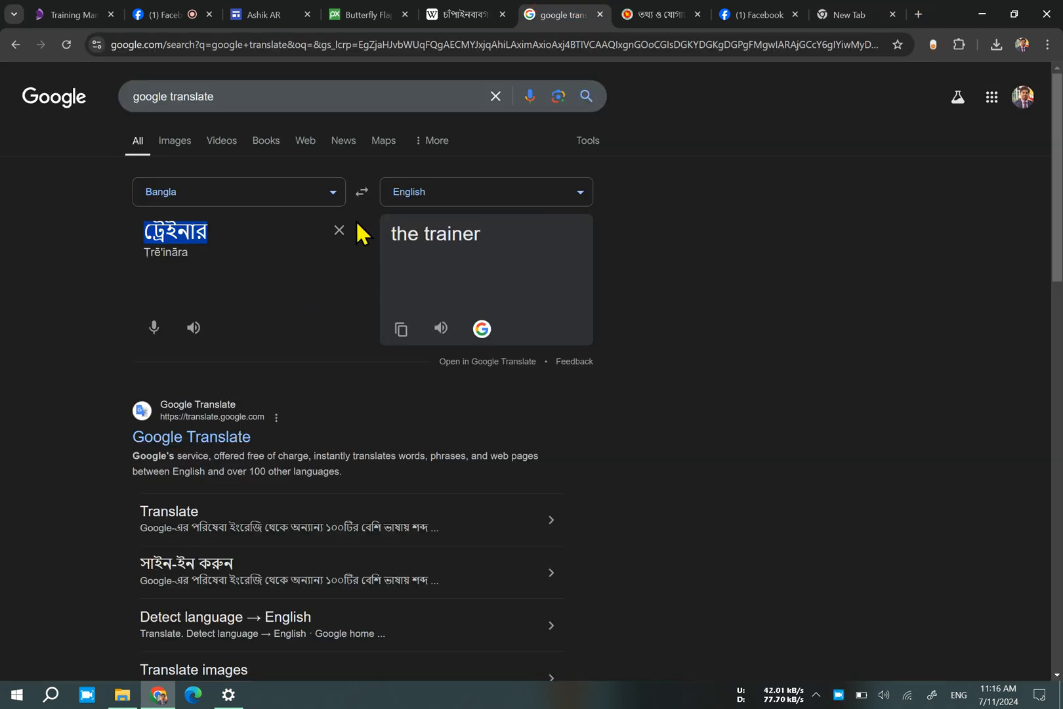
click(846, 15)
click(378, 282)
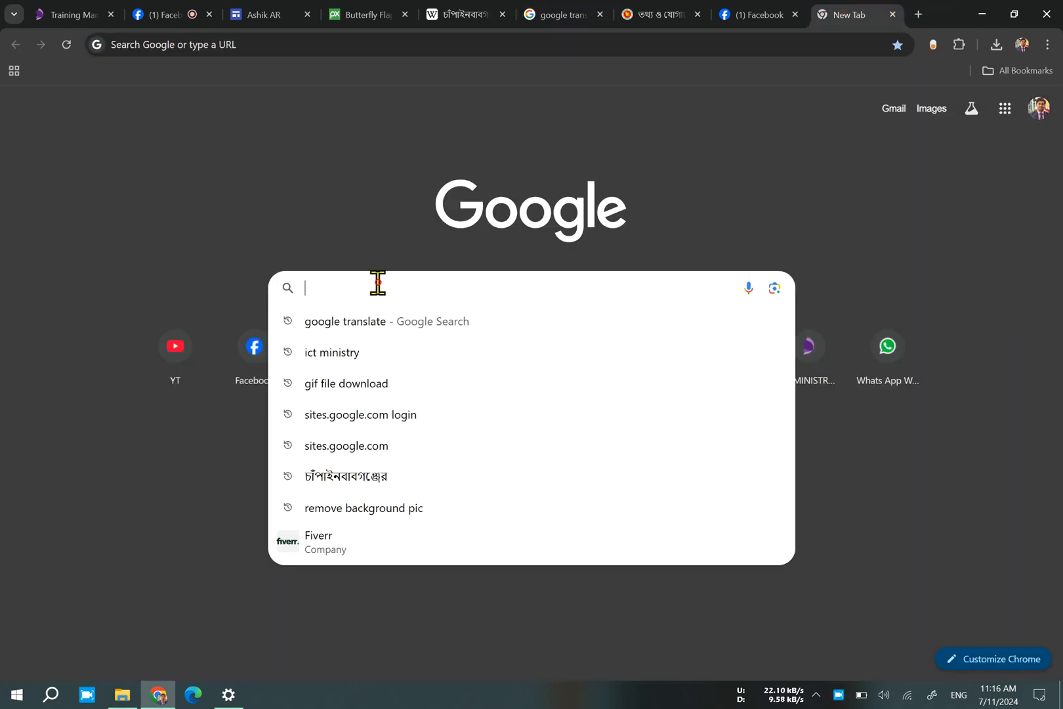
text(Raje)
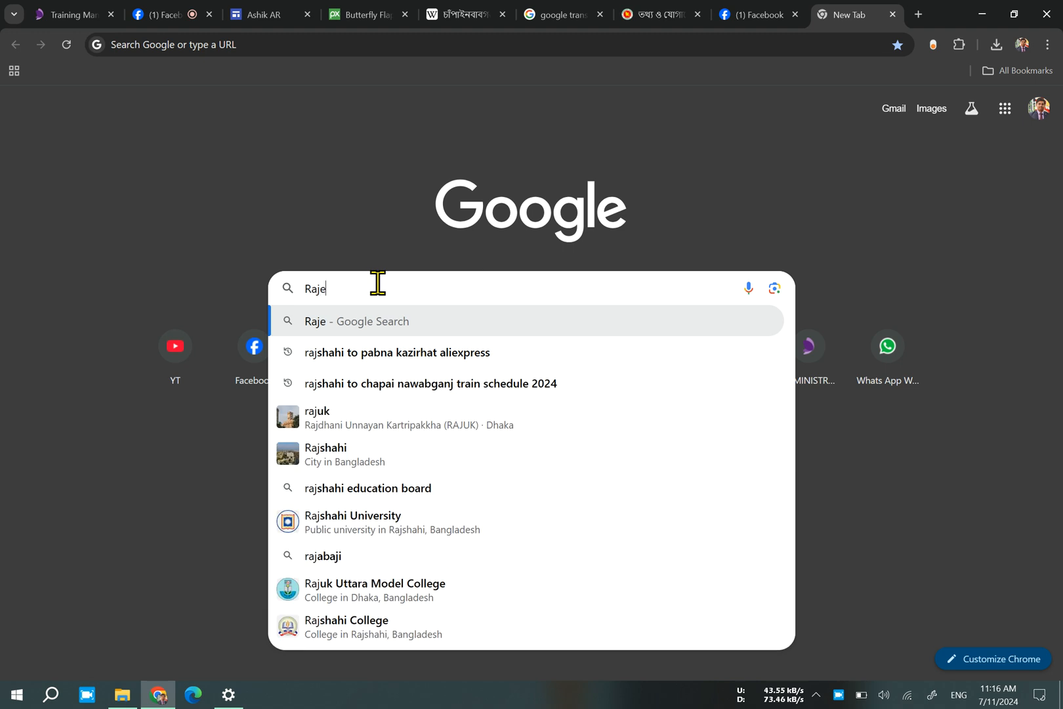
text(ndupur)
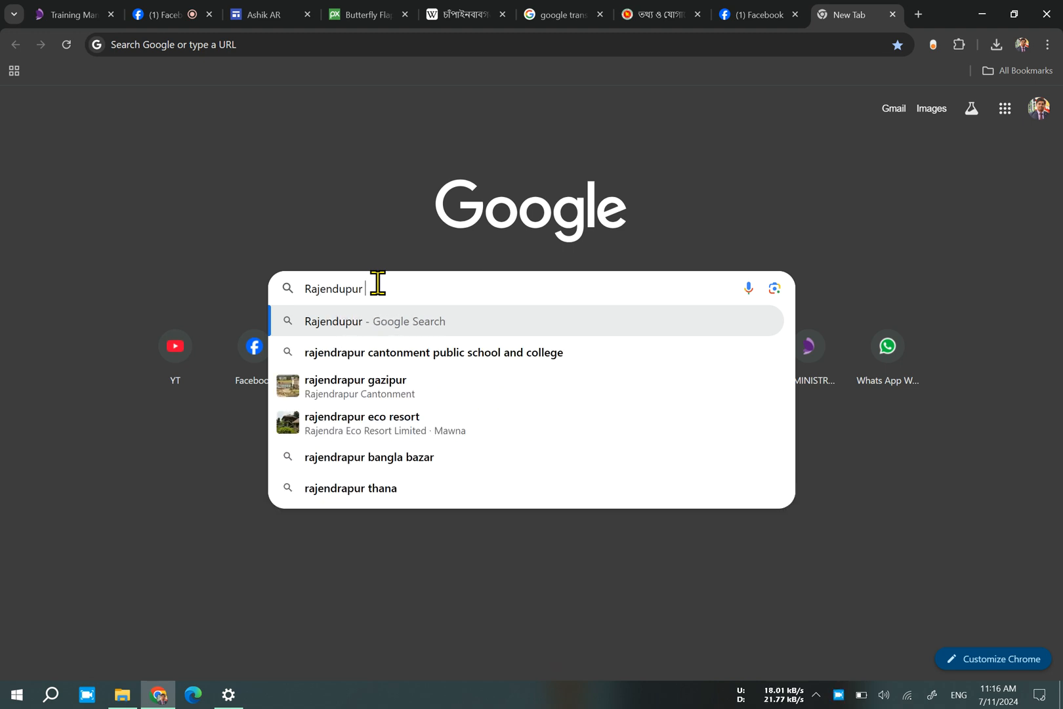
click(418, 352)
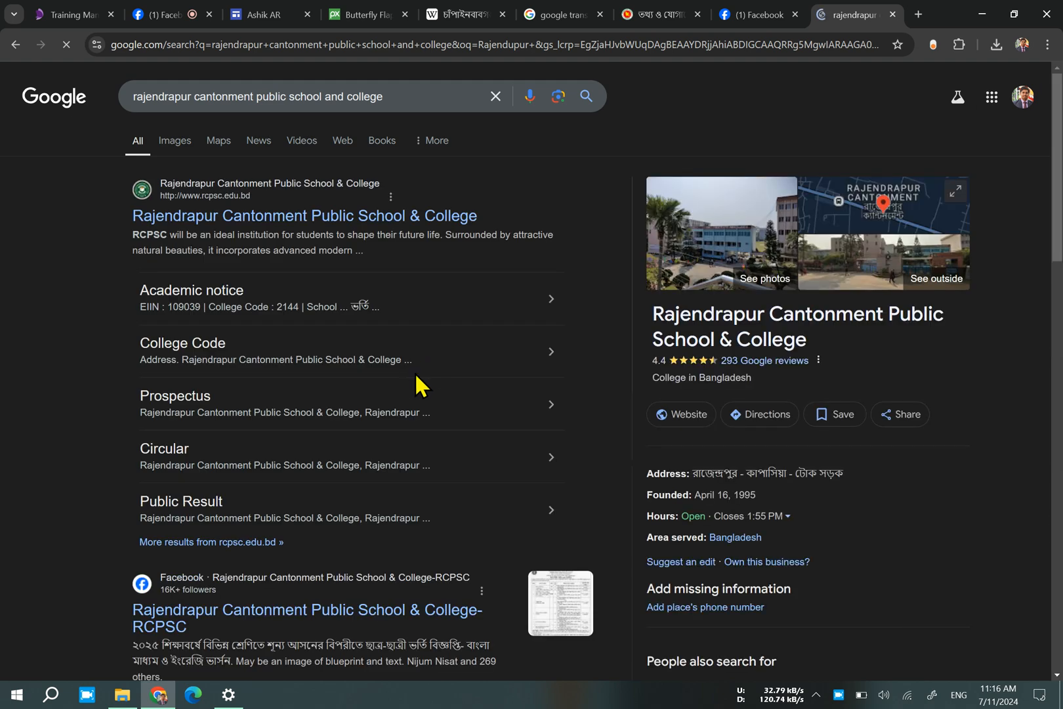
Try to open the school's website from the search results, and preview the first campus photo among the image results.
click(229, 218)
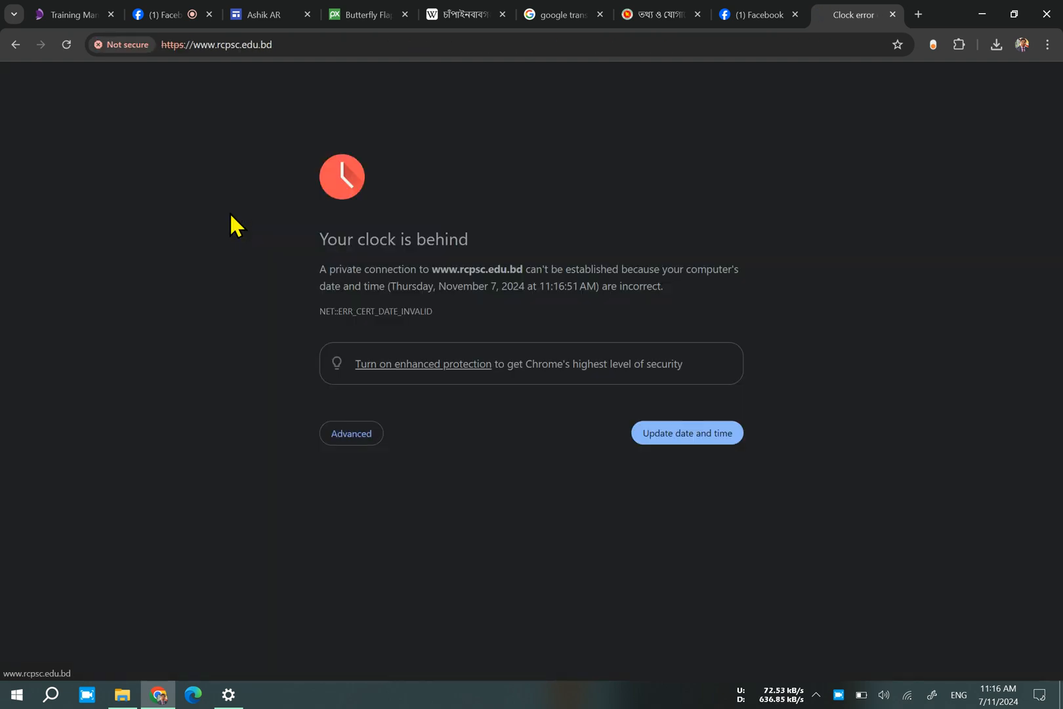
click(13, 44)
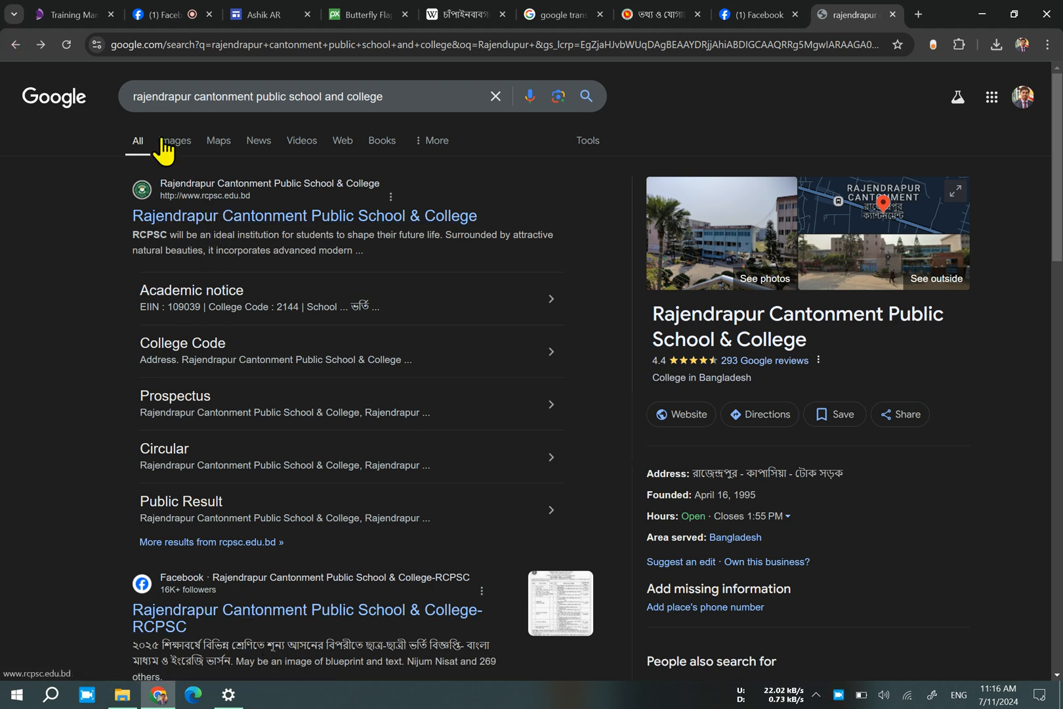
click(183, 141)
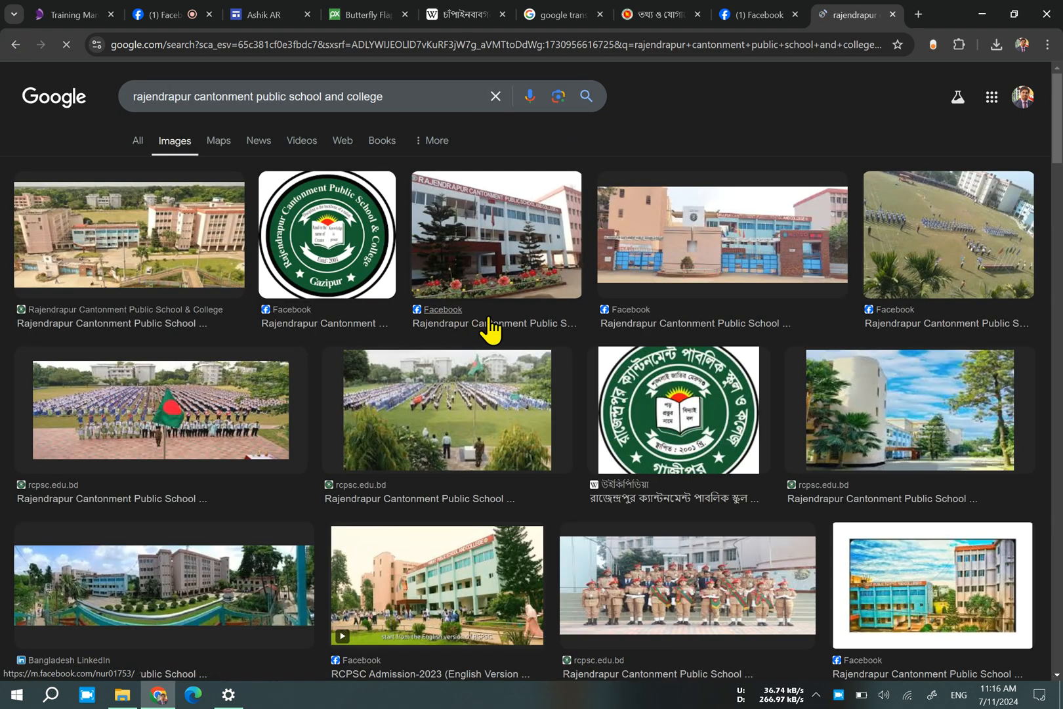
click(153, 250)
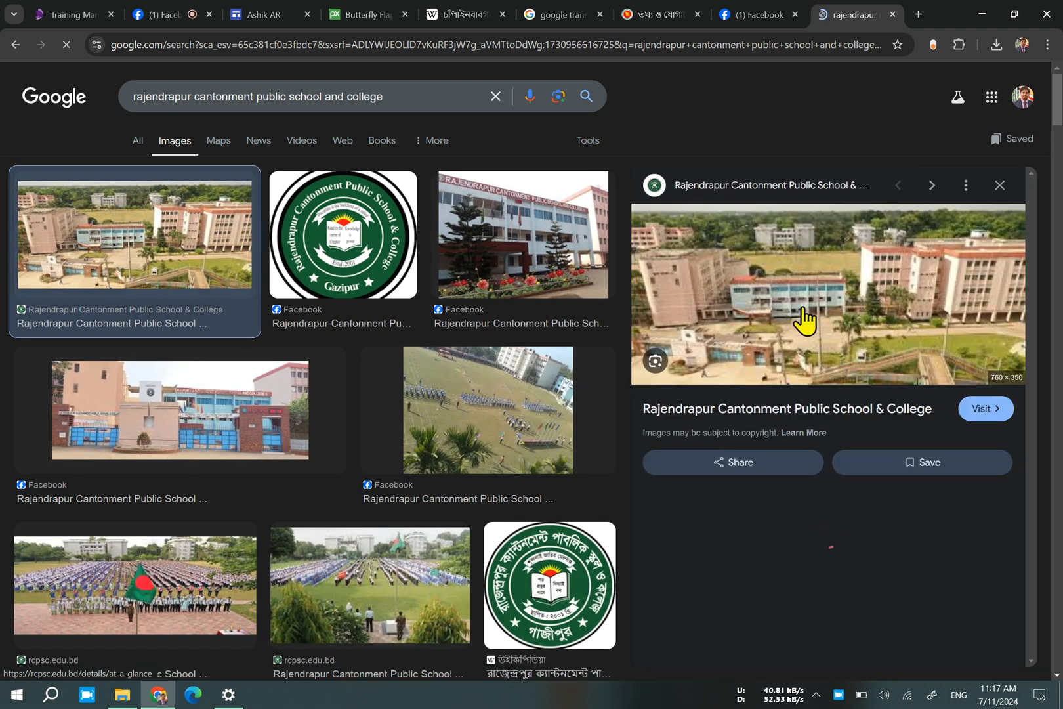
Save the previewed campus photo to the Downloads folder as a JPEG named download, and view the saved file.
right_click(804, 307)
click(906, 488)
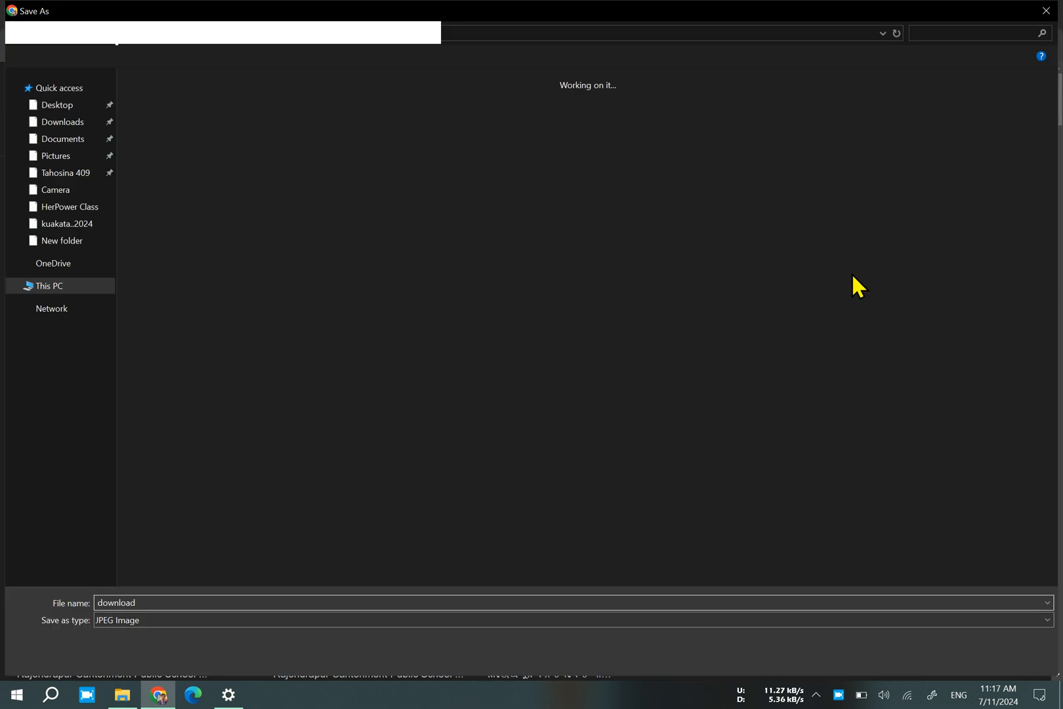
right_click(852, 273)
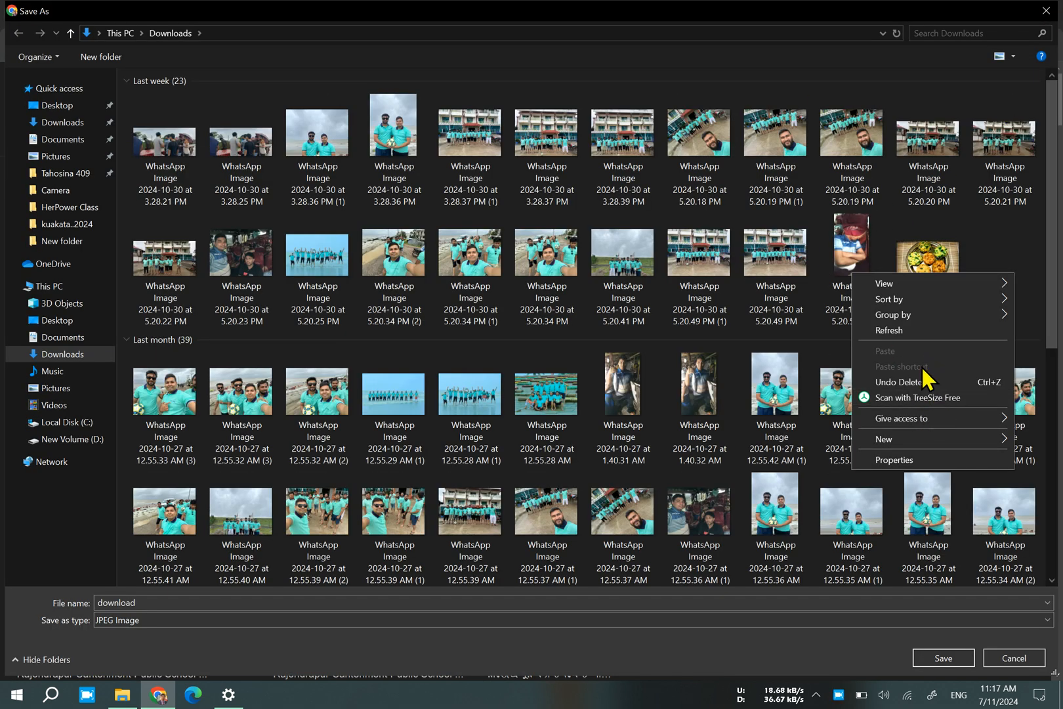
click(958, 659)
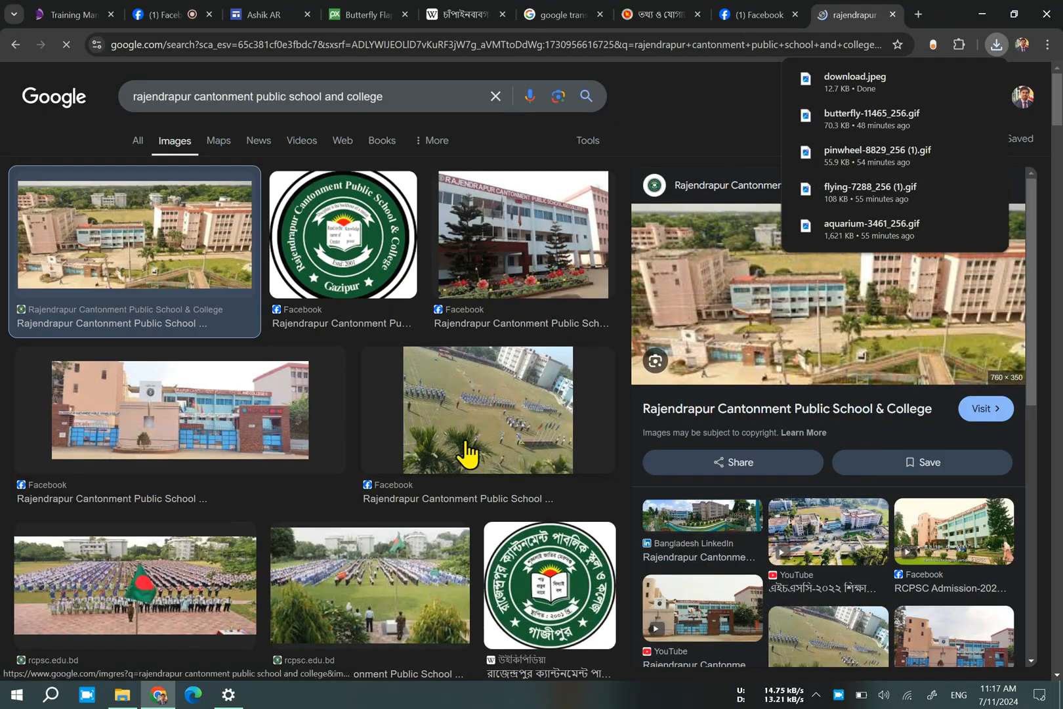
click(868, 85)
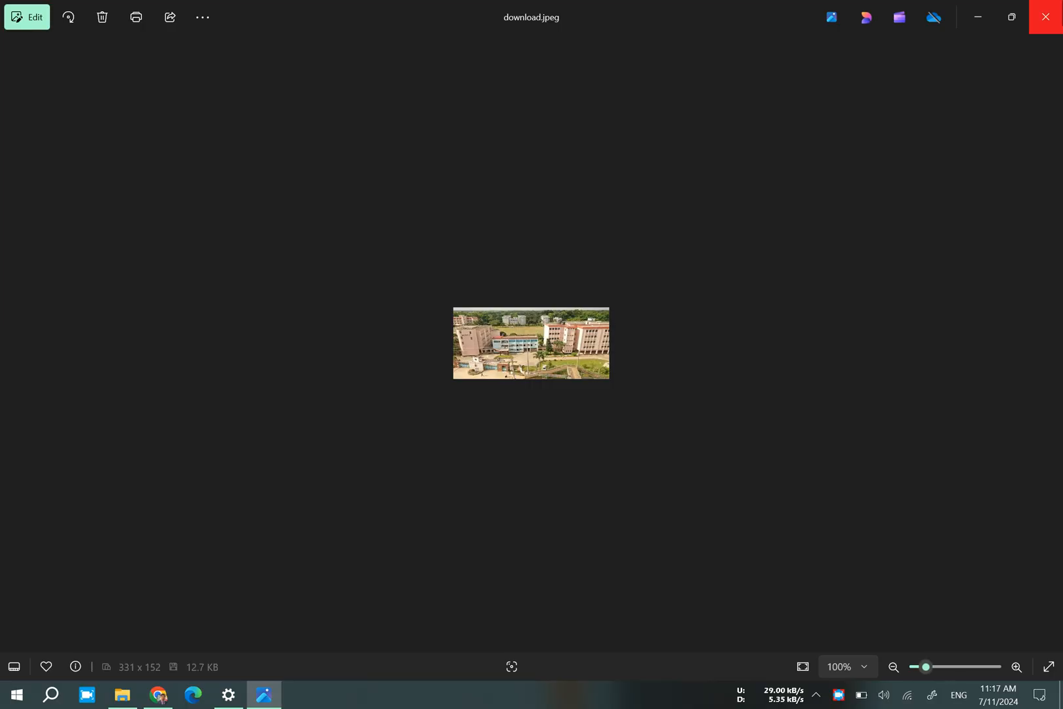
click(1045, 17)
Return to the site editor, upload the download image from Downloads into a new section below the spreadsheet, and make it taller.
click(387, 15)
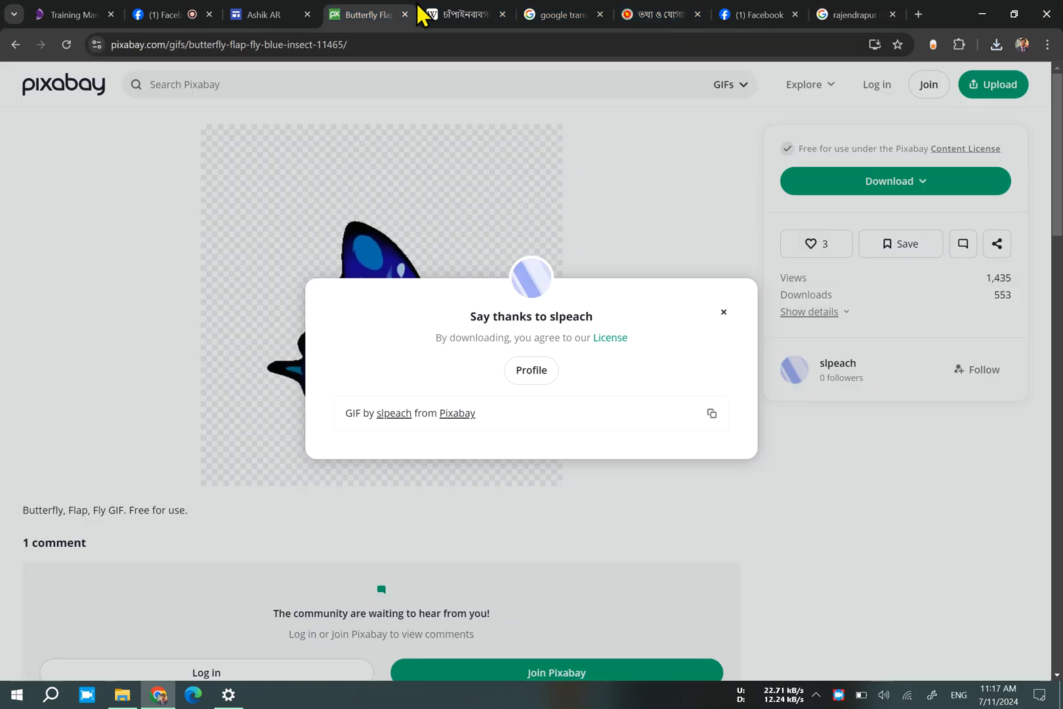
click(262, 14)
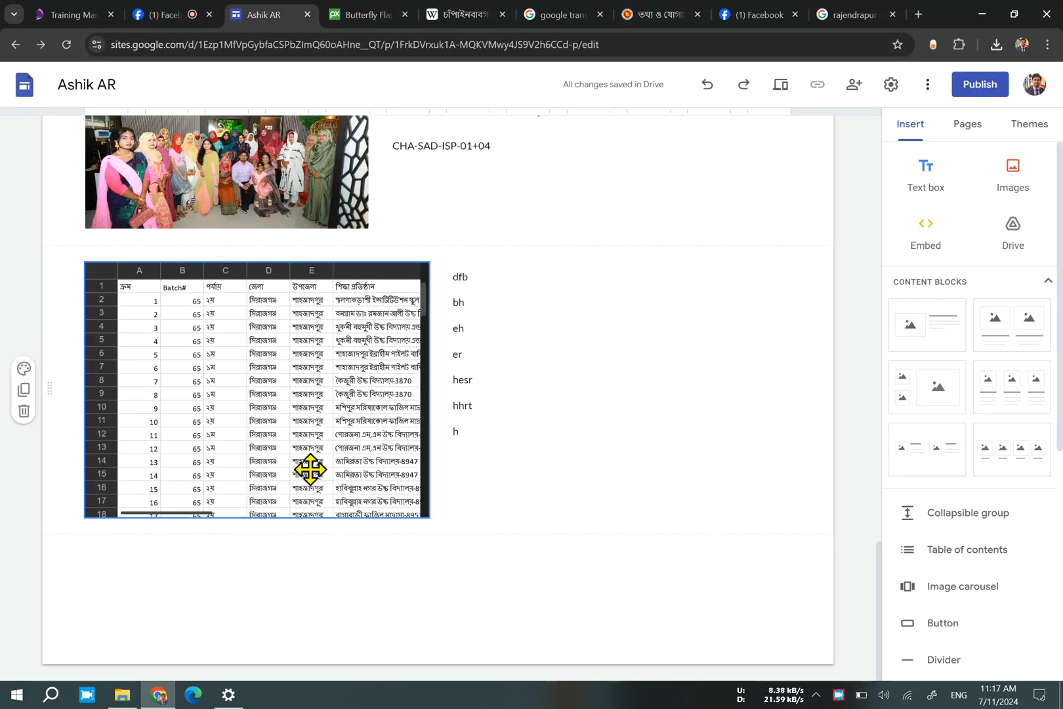
double_click(341, 591)
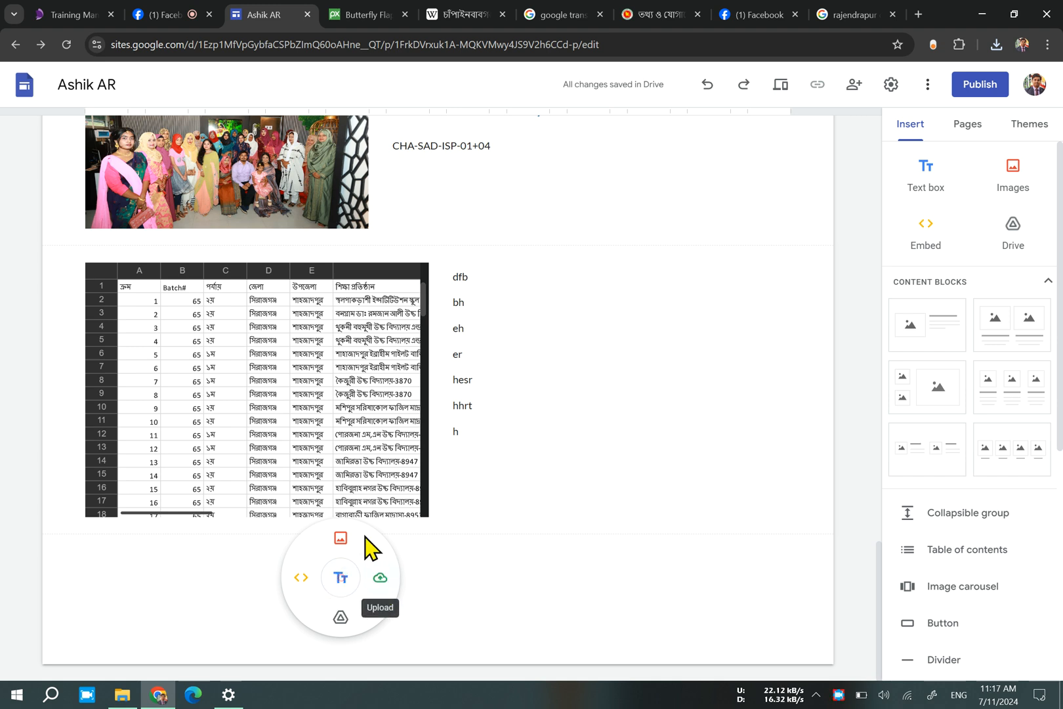
click(394, 580)
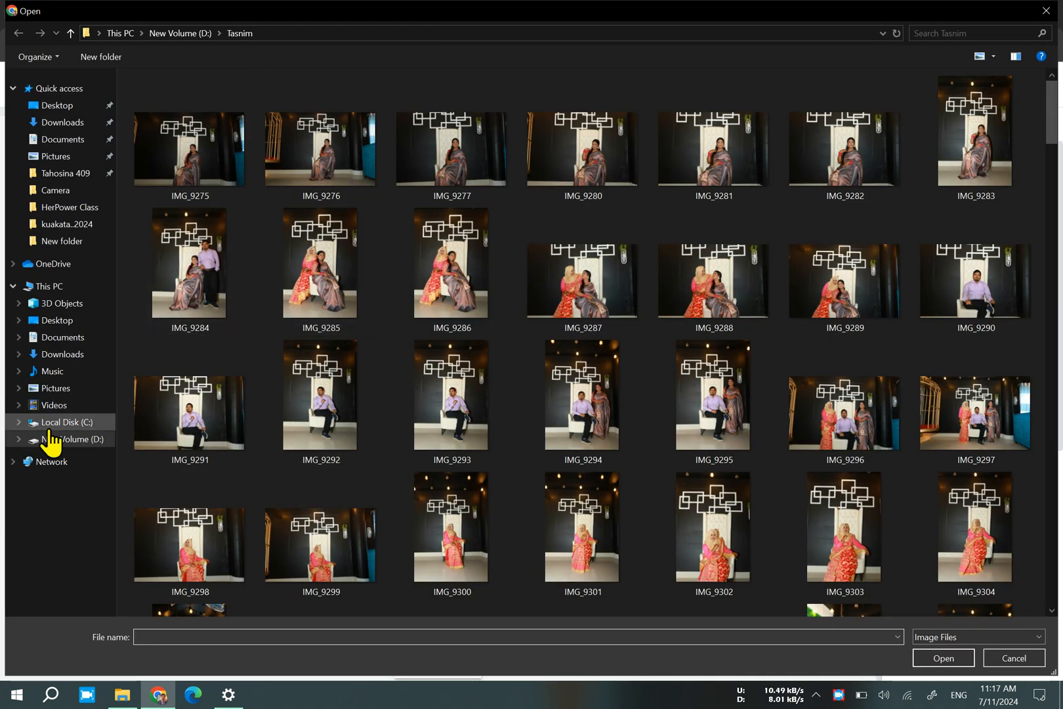
click(65, 124)
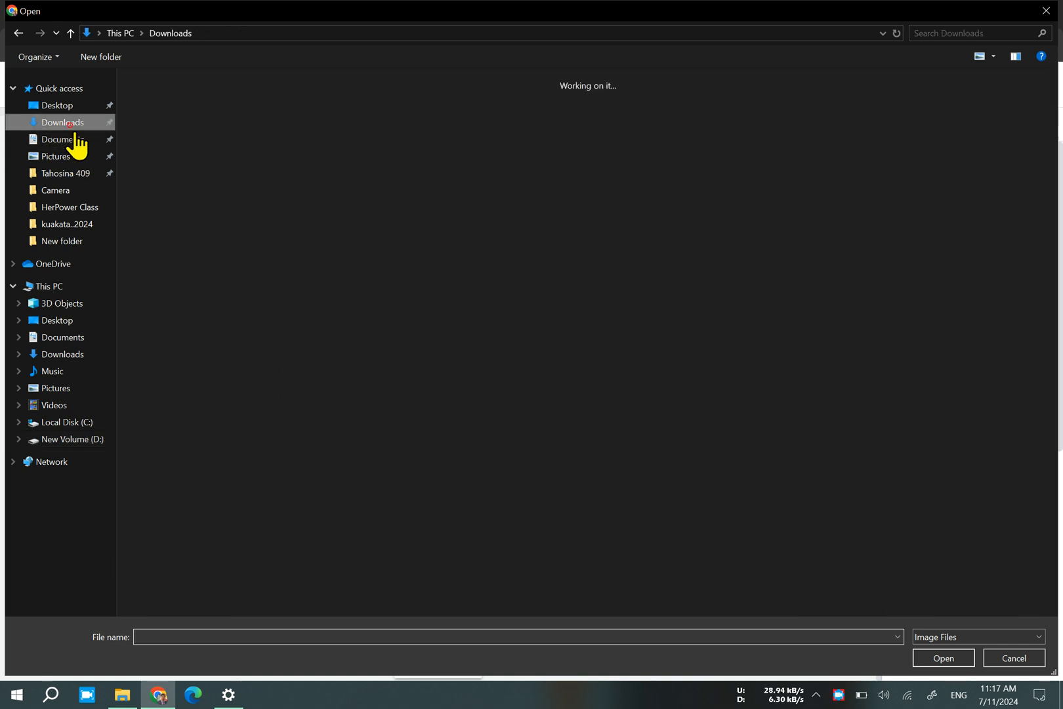
click(174, 169)
double_click(174, 169)
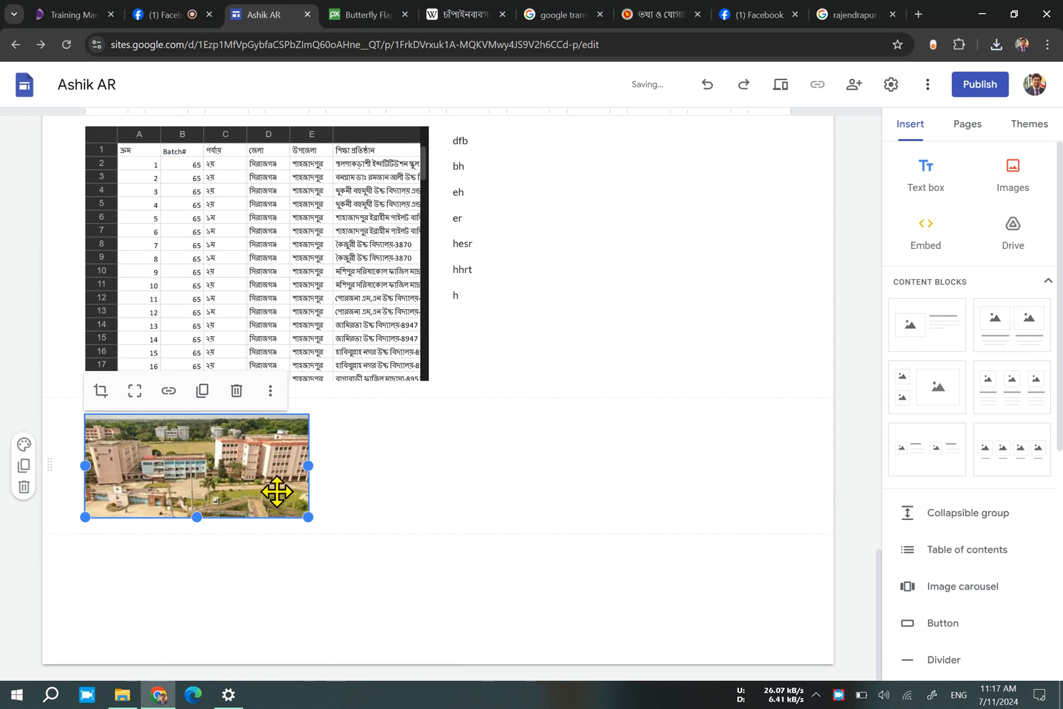
drag(197, 518, 451, 507)
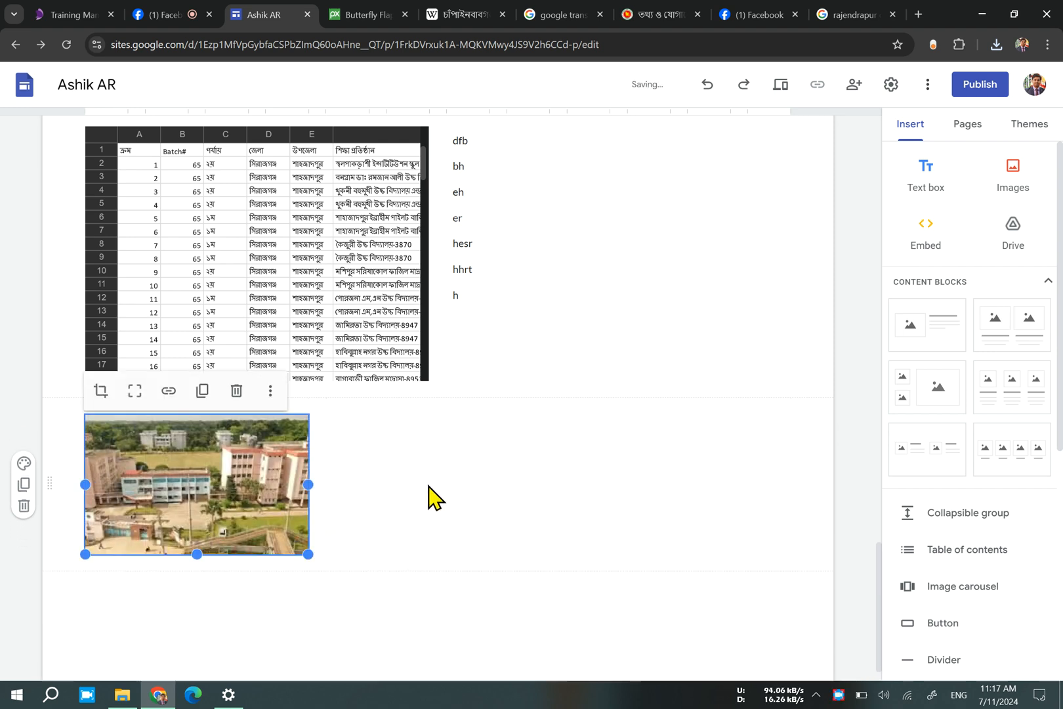
Upload the pinwheel-8829_256 (1) GIF from Downloads beside the campus photo.
double_click(427, 487)
click(438, 445)
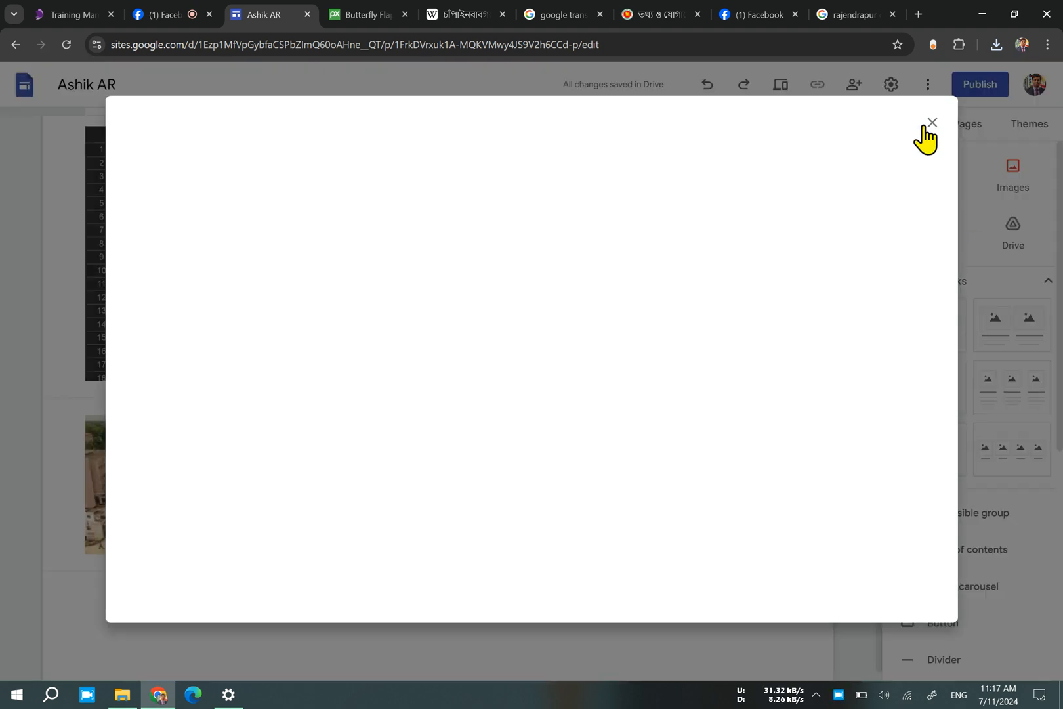
click(923, 126)
double_click(384, 502)
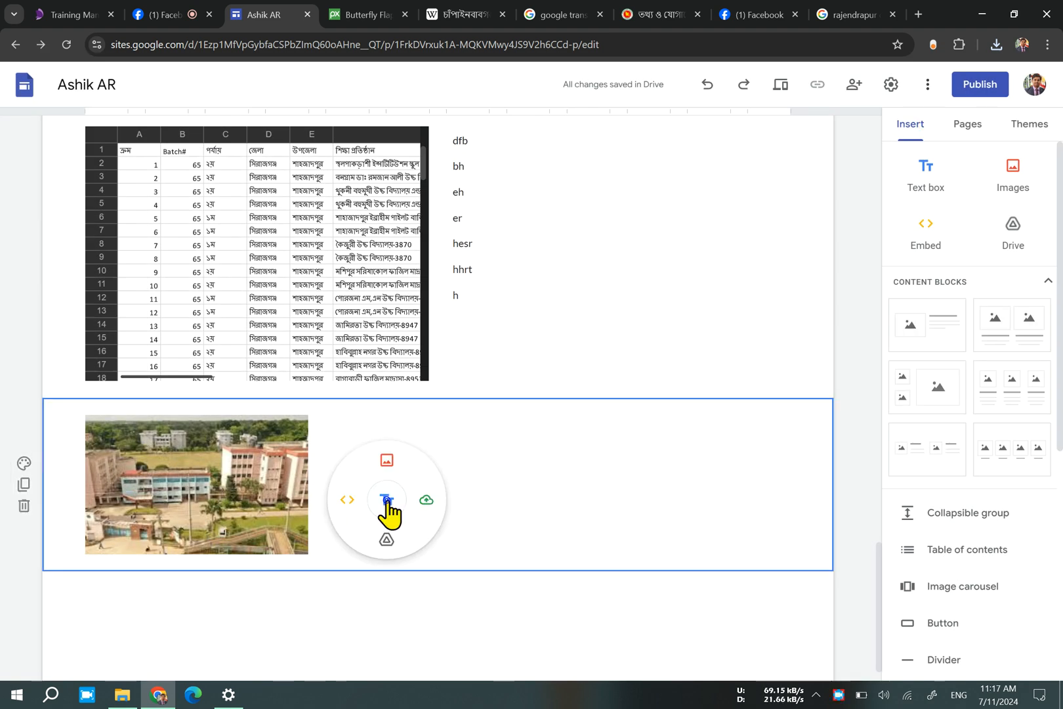
click(426, 502)
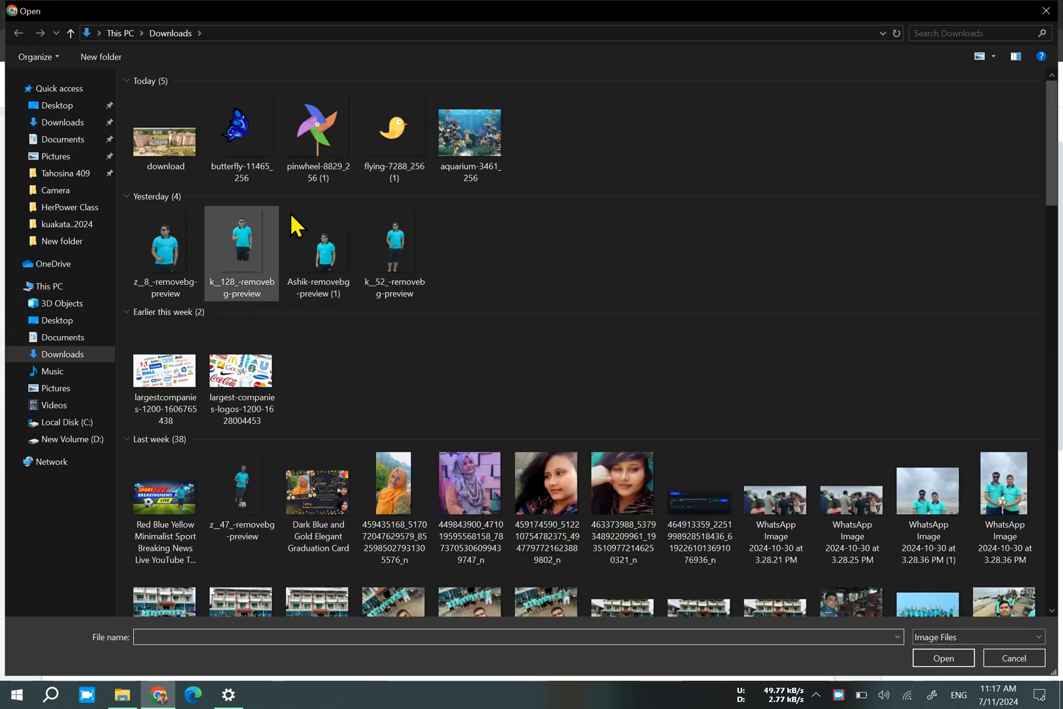
double_click(328, 172)
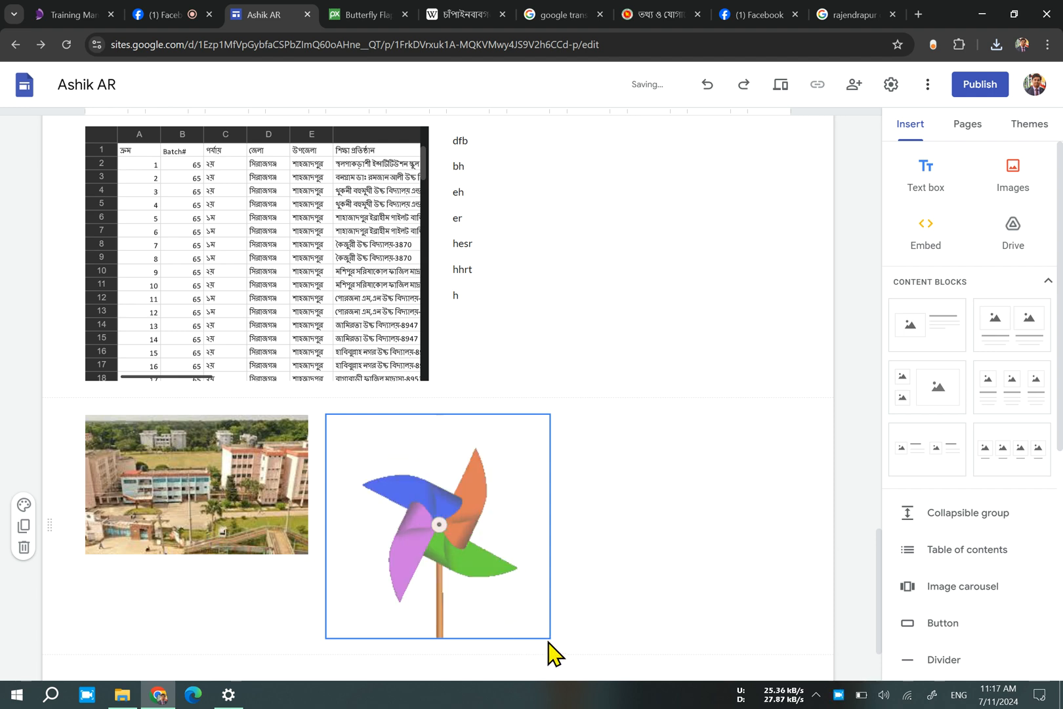
Add a text box beside the pinwheel with the lines "2015 ssc", "4.88" and "canto", leaving a blank line before the last.
double_click(722, 515)
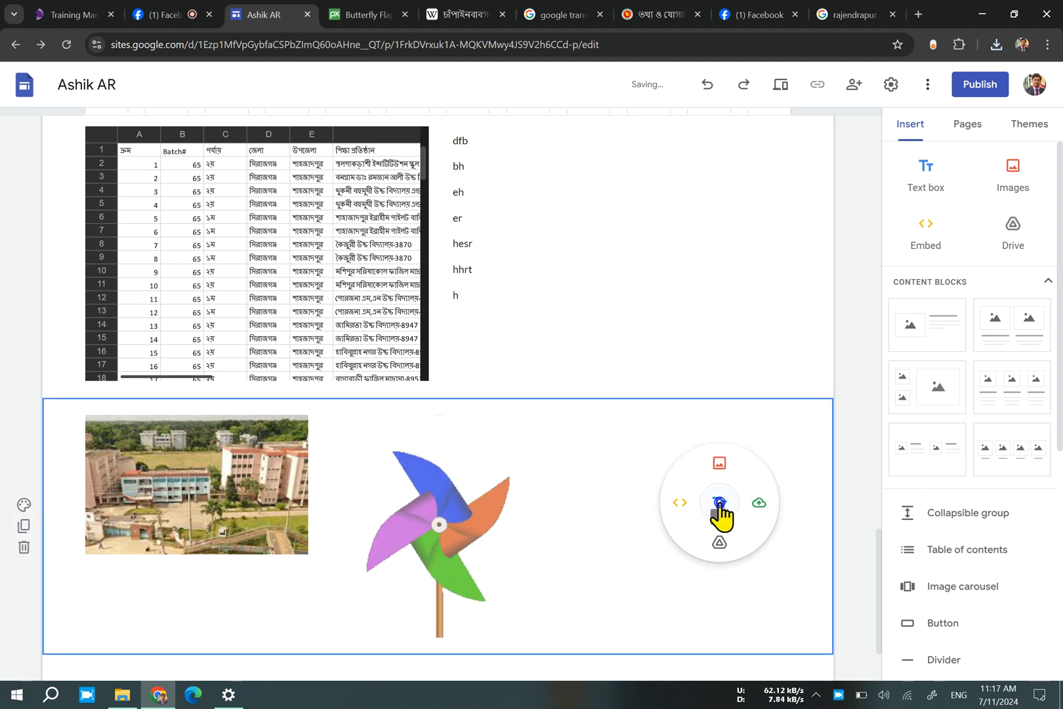
click(720, 515)
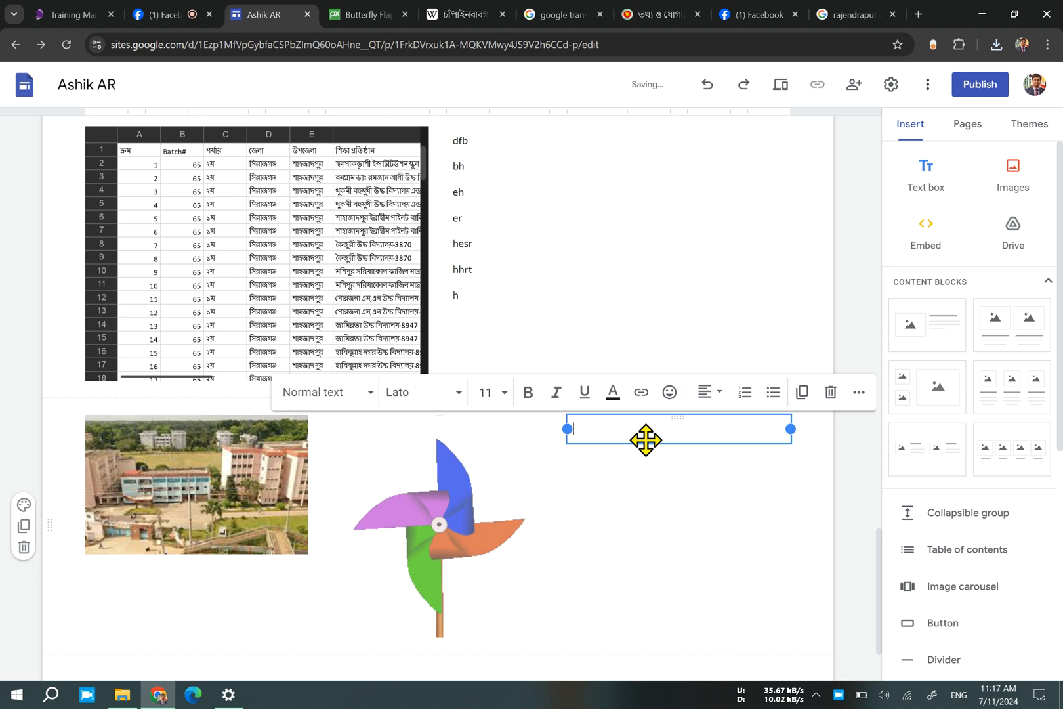
text(201)
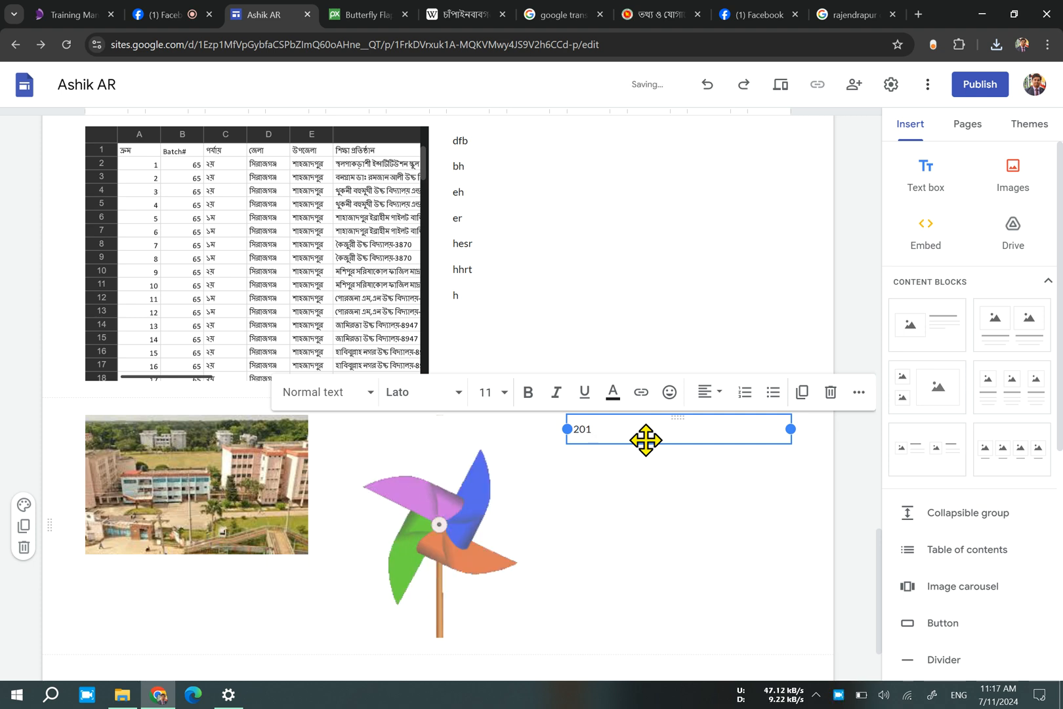
text(5 ssc)
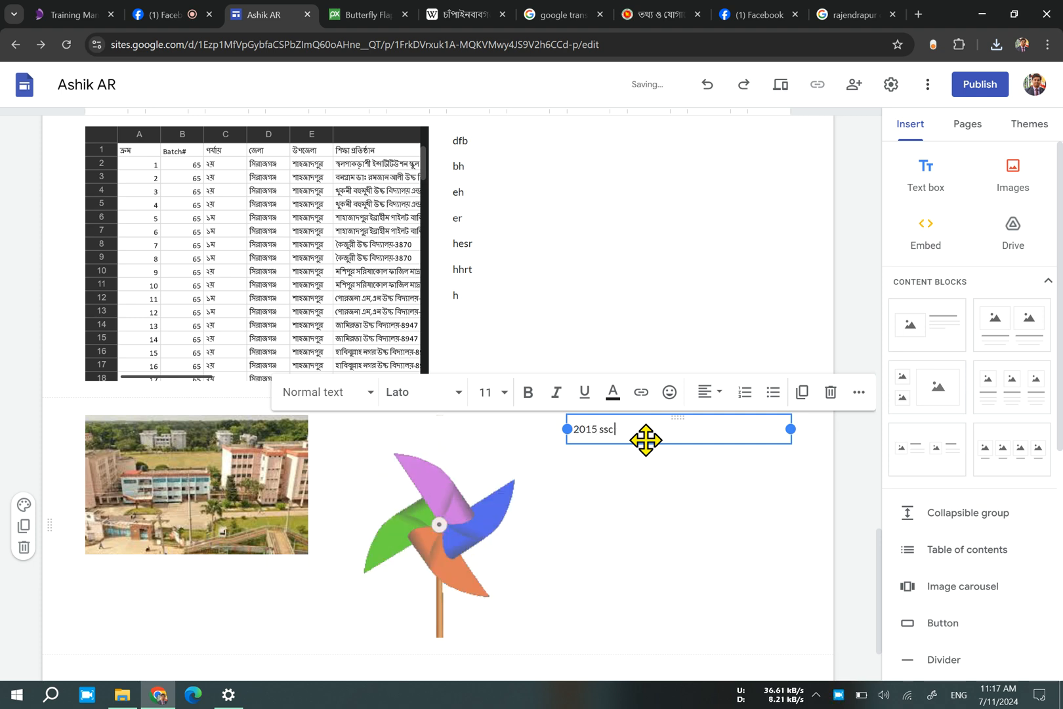
key(Return)
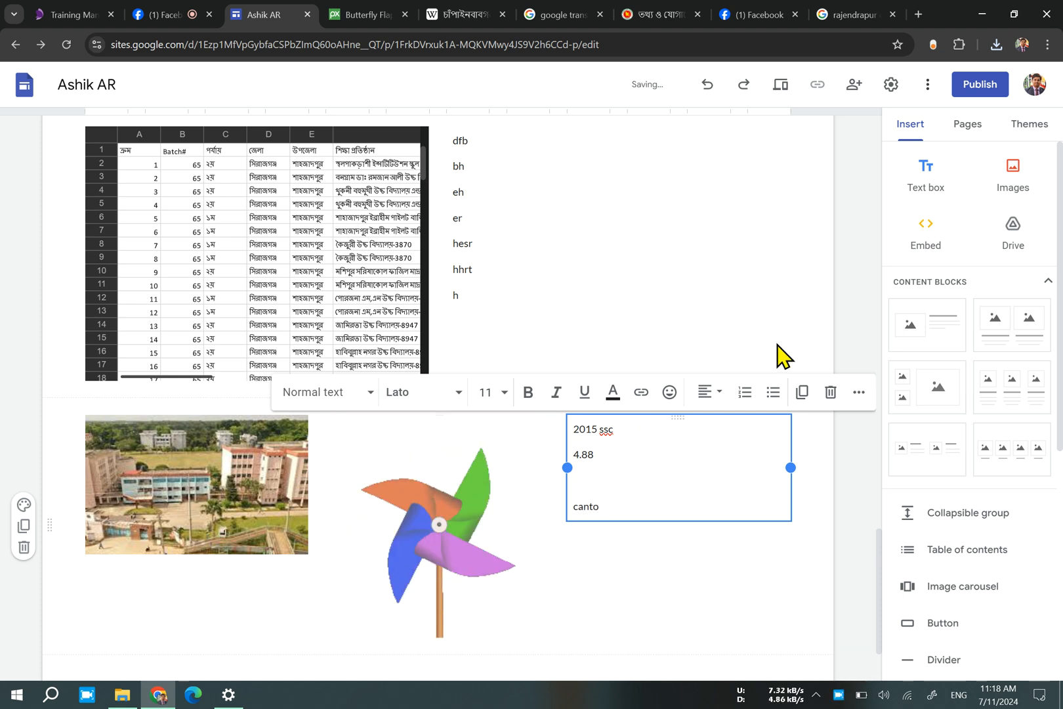
click(796, 298)
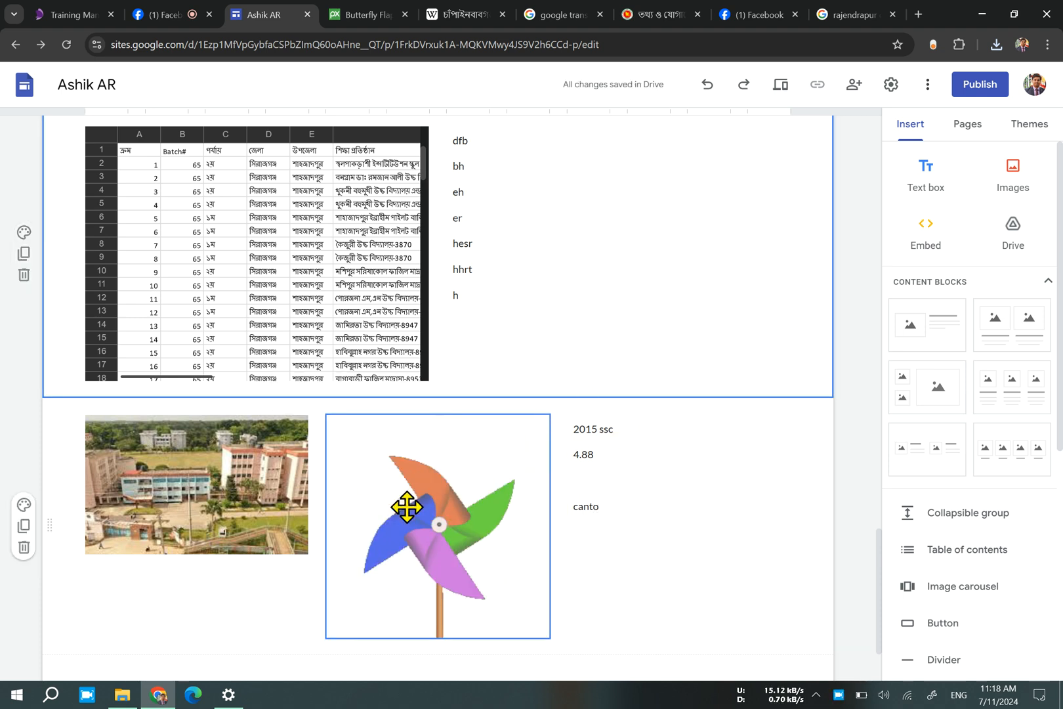
scroll(374, 564, down, 2)
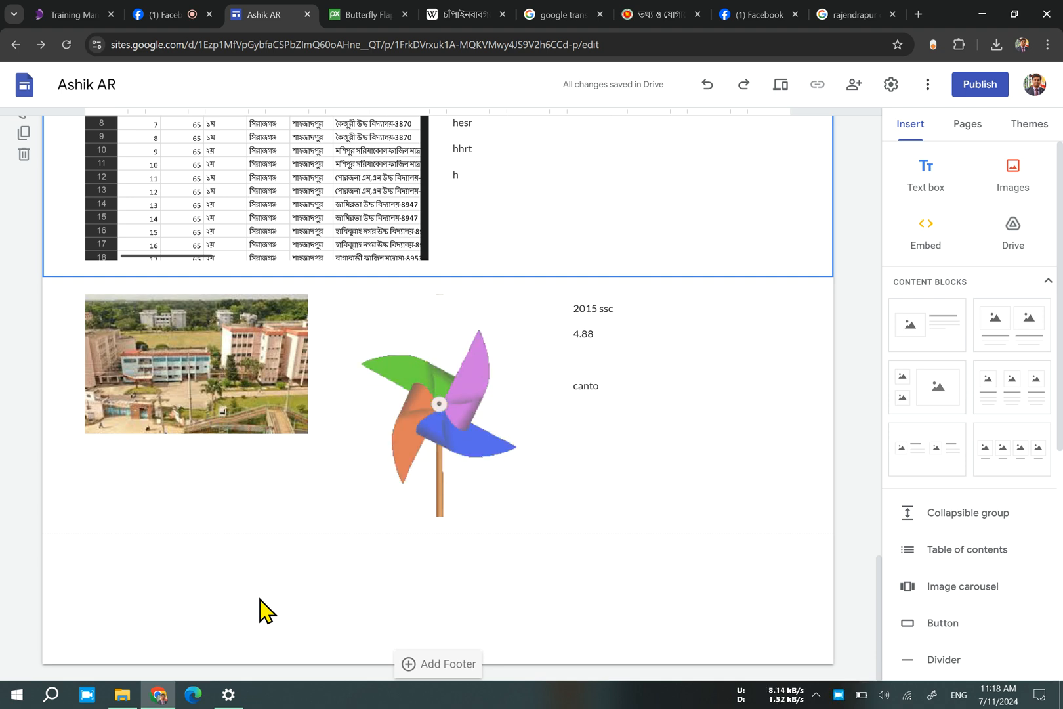
double_click(260, 599)
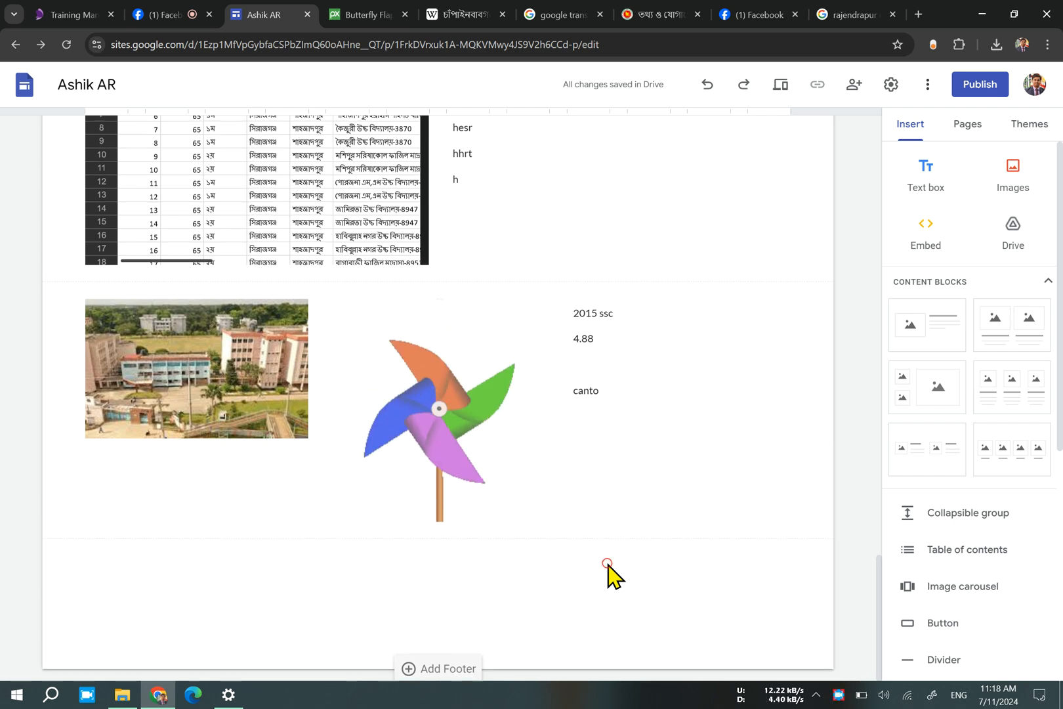
Open the site themes and change the Simple theme's colour to teal.
scroll(609, 570, up, 20)
scroll(609, 563, up, 2)
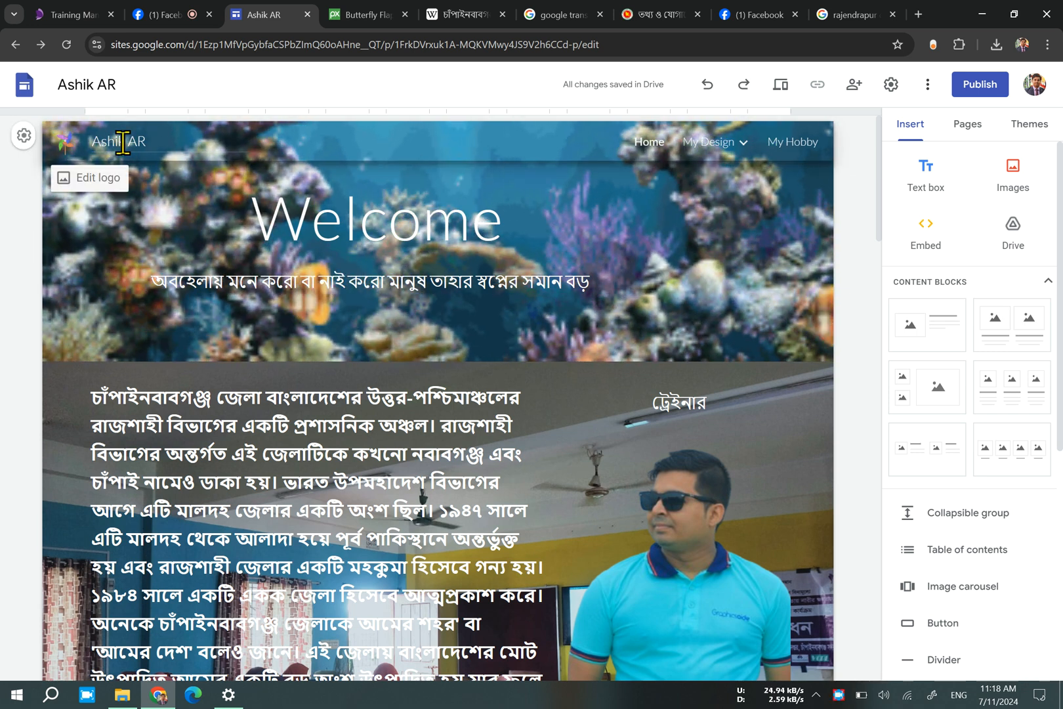
click(1041, 134)
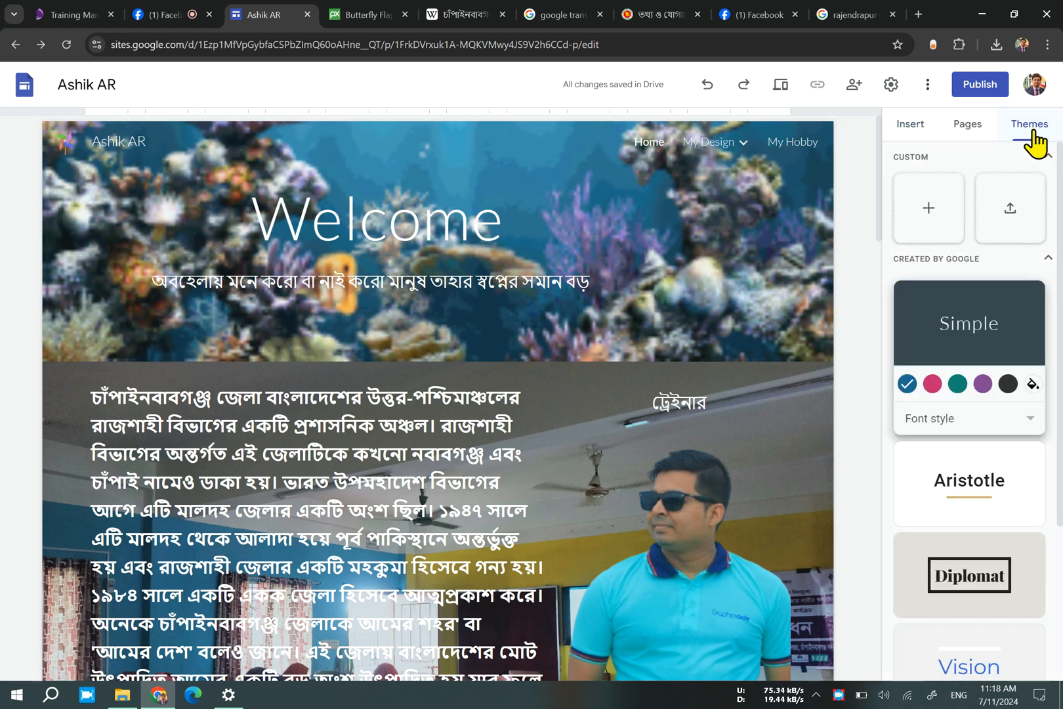
scroll(1009, 400, down, 2)
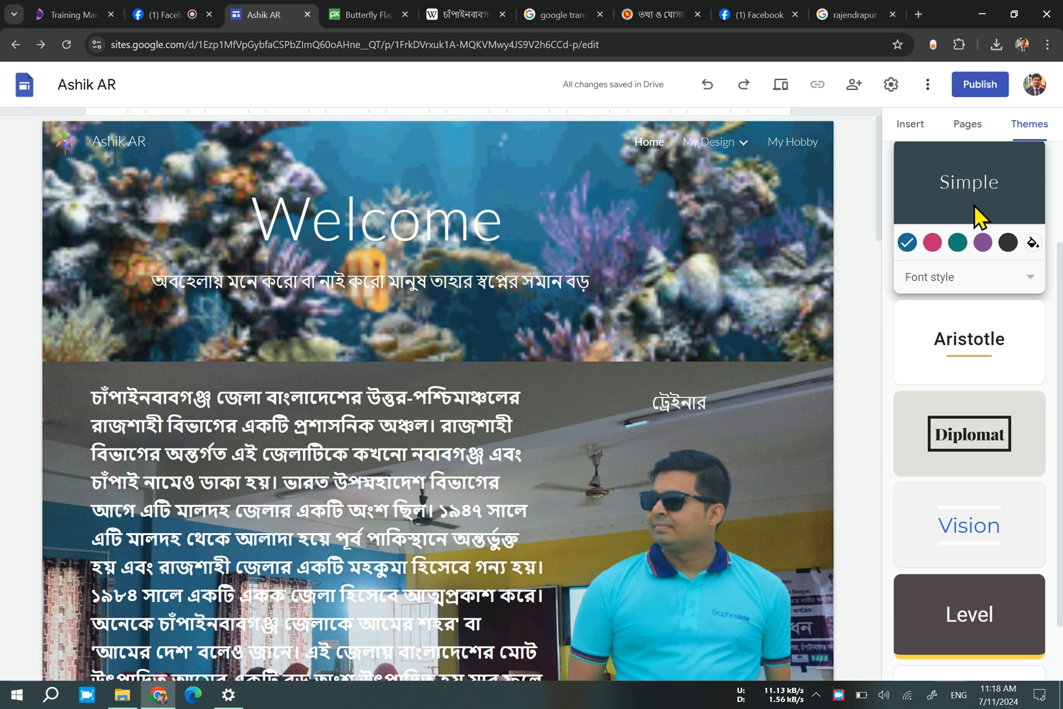
click(959, 244)
scroll(987, 367, down, 1)
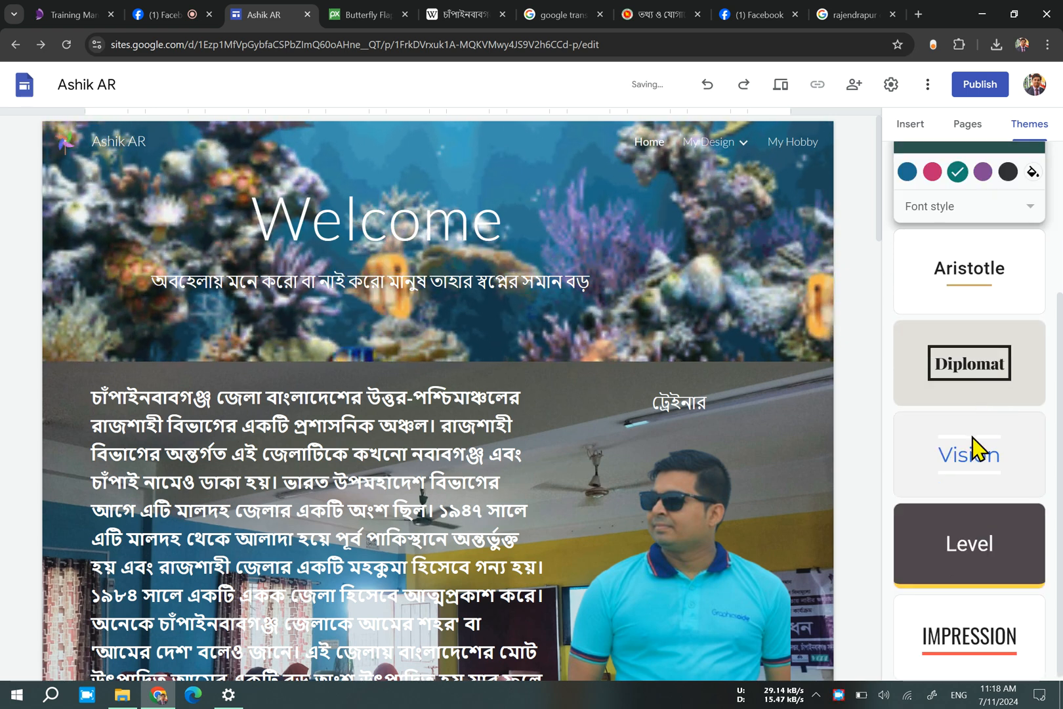
Apply the Vision theme to the site and try its purple and green colour variants.
click(981, 459)
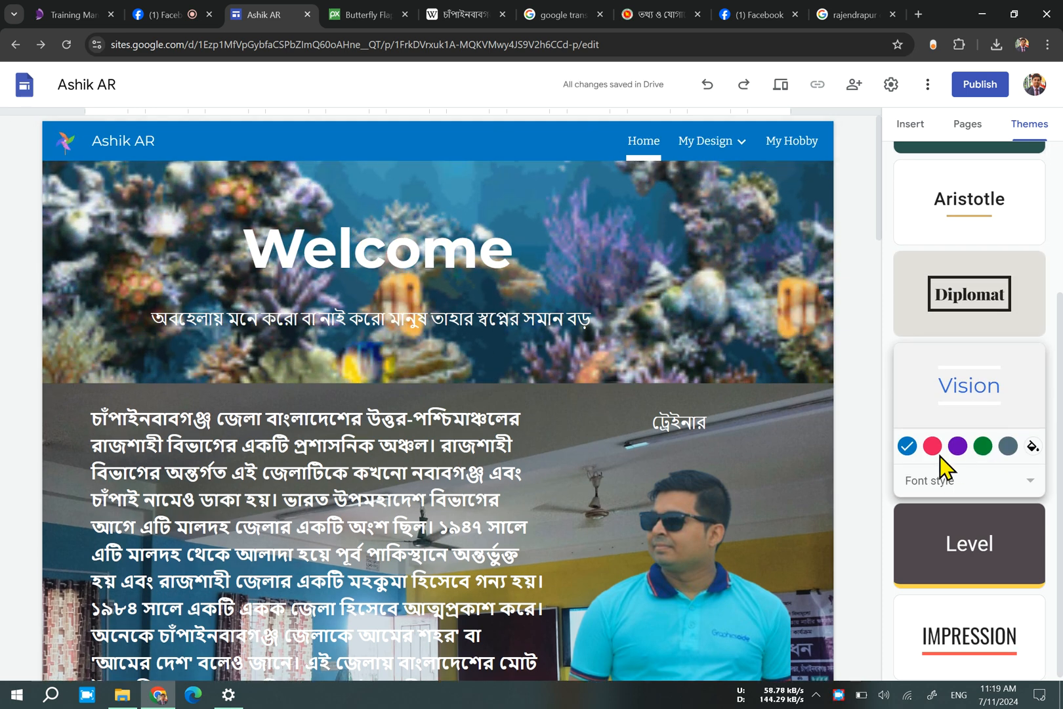
click(957, 446)
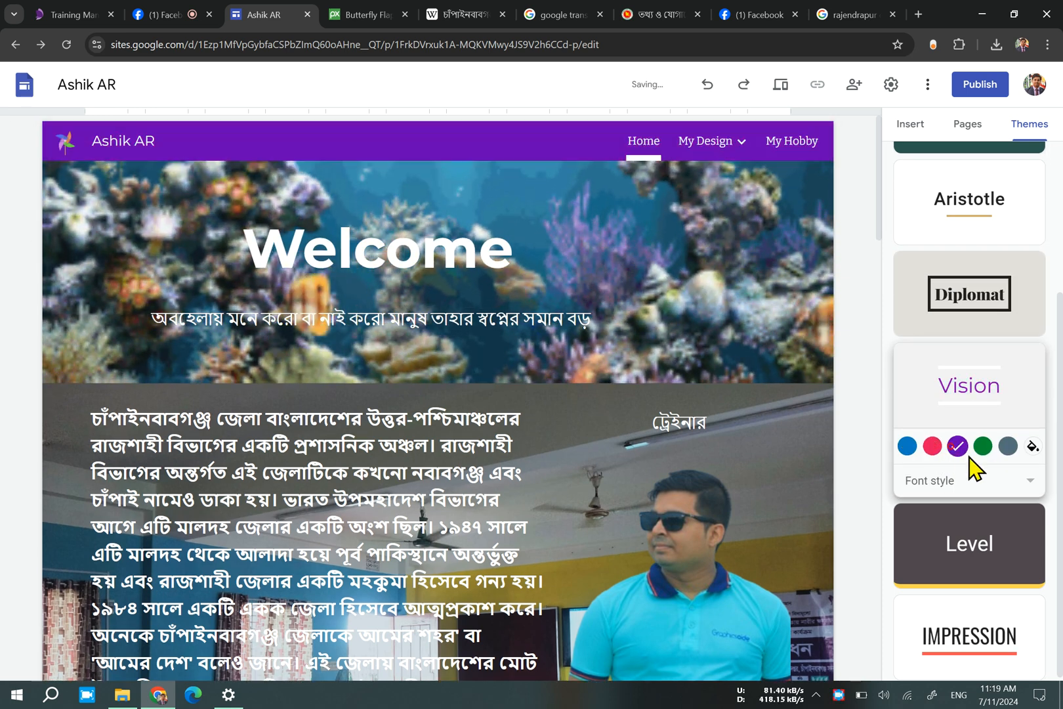
click(983, 447)
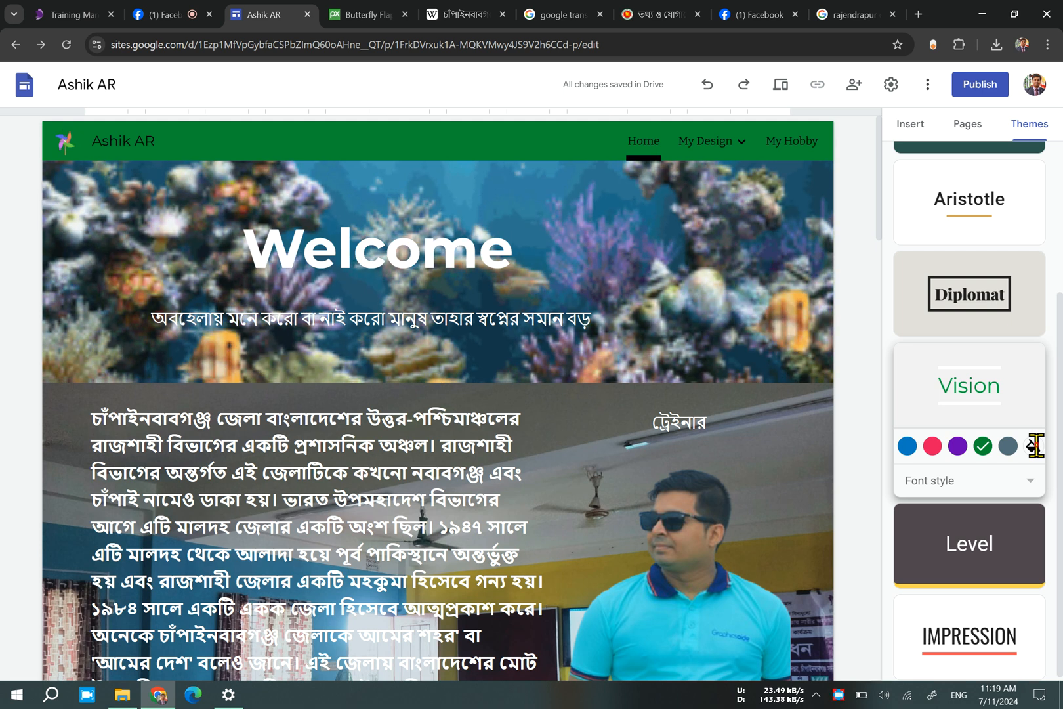
Give the Vision theme a custom bright yellow colour after trying cyan #00f2ff and blue #0029ff.
click(1034, 446)
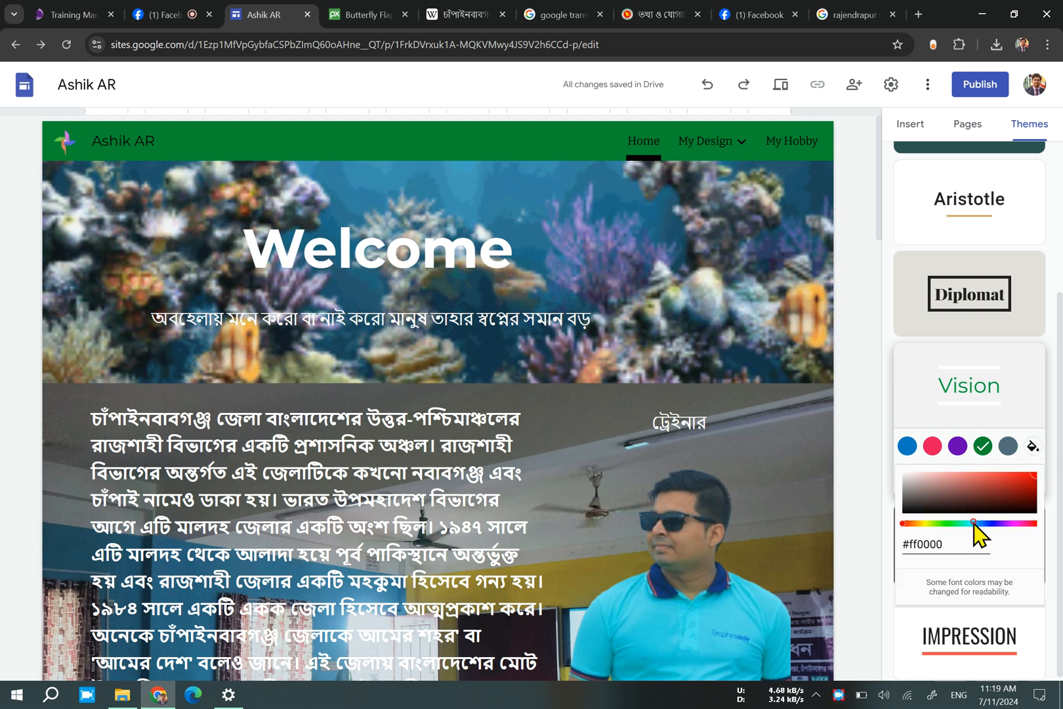
mouse_move(973, 523)
mouse_down()
mouse_move(904, 517)
mouse_move(1043, 527)
mouse_move(970, 523)
mouse_up()
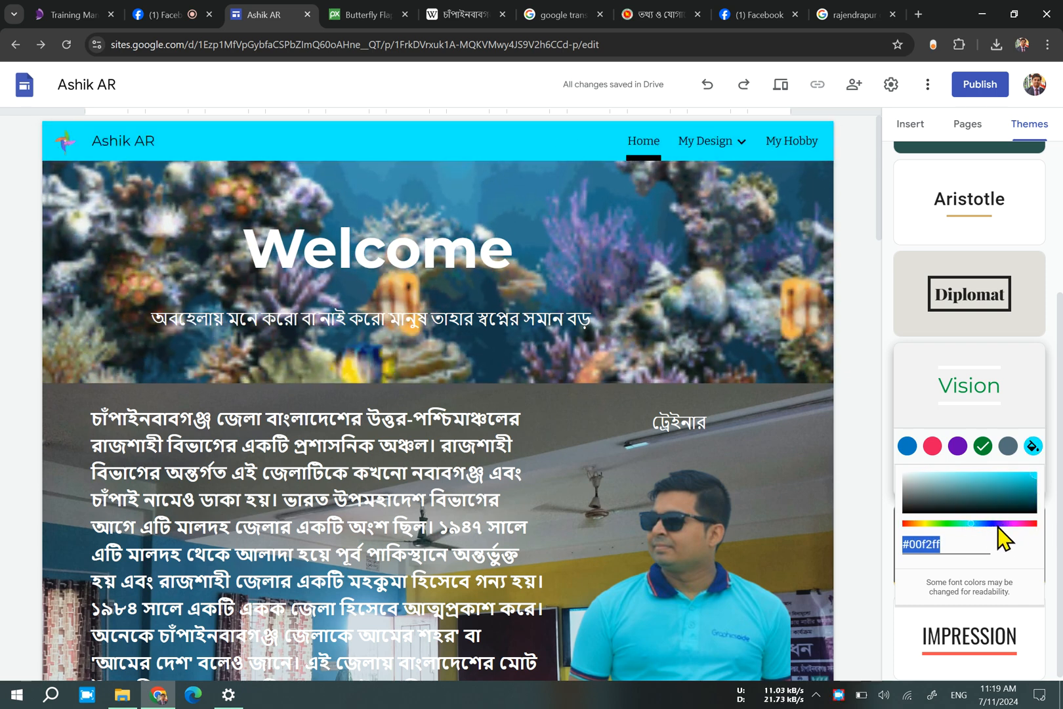
drag(996, 523, 987, 525)
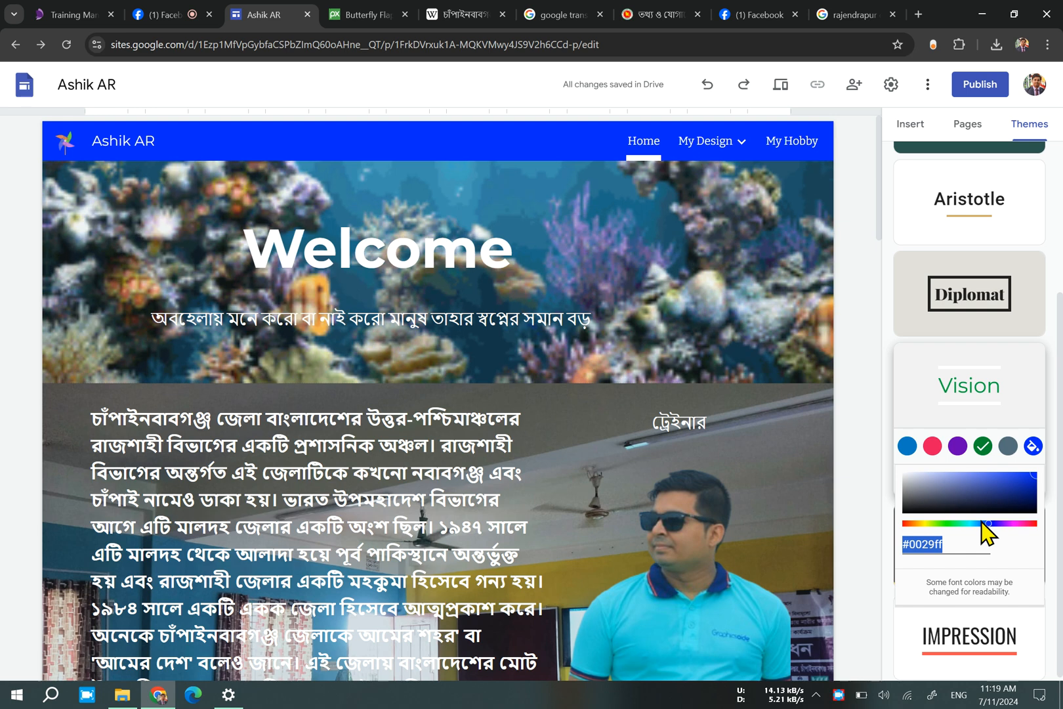
drag(966, 523, 925, 523)
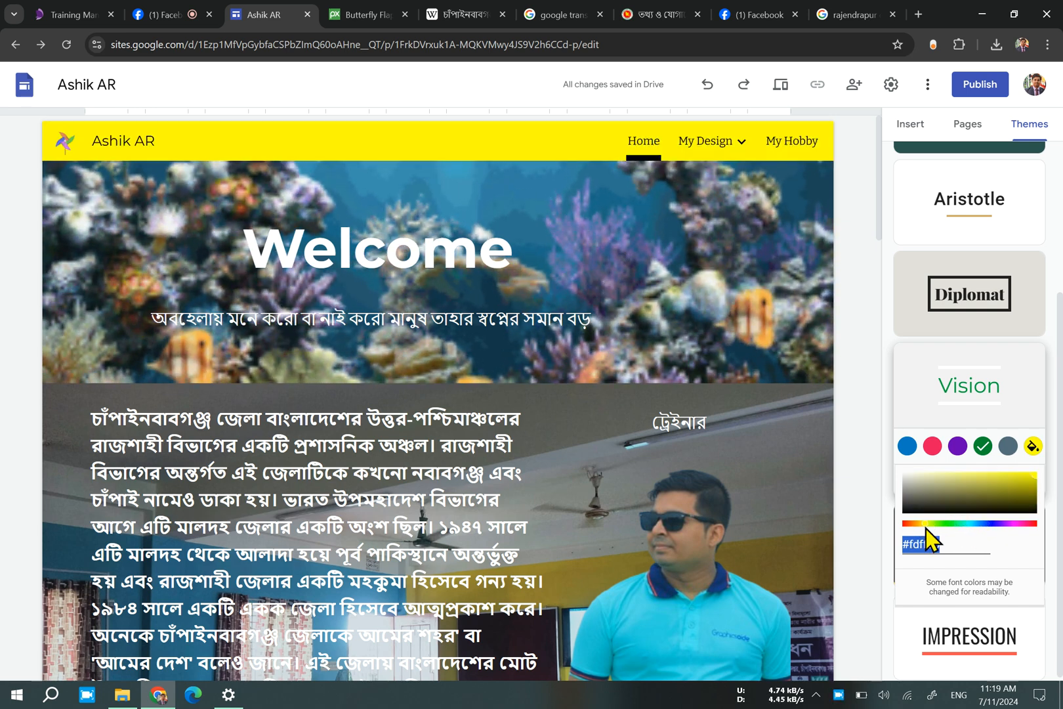
click(883, 489)
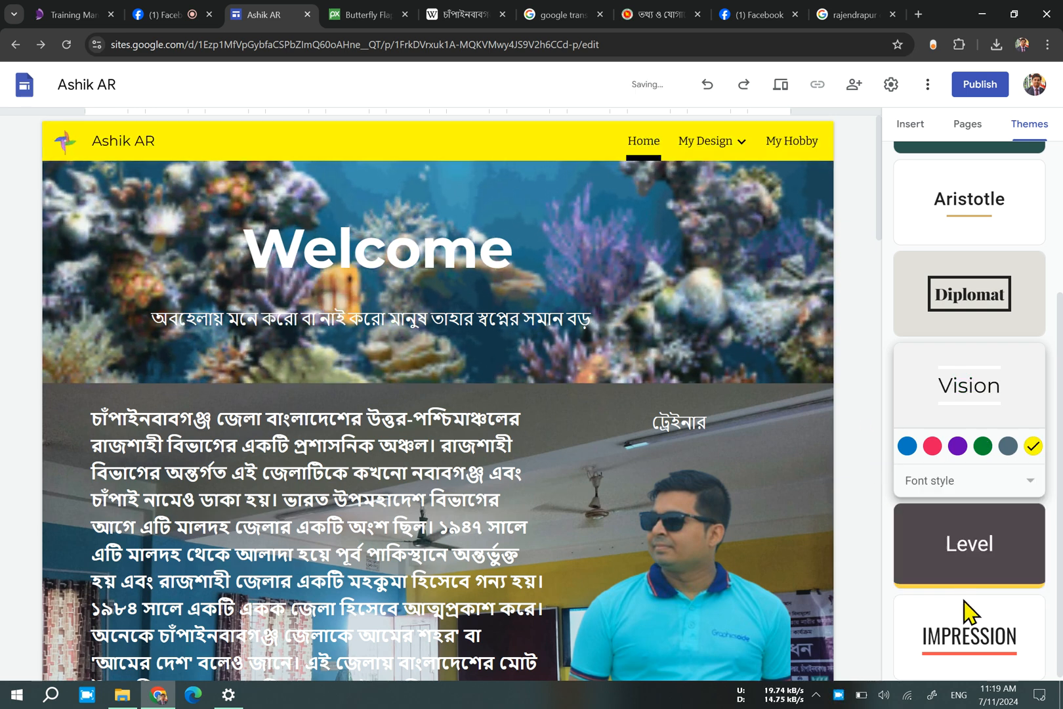
Try the Level theme, check it on the Home, My Design and My Hobby pages, and go back to the Vision theme.
click(1000, 559)
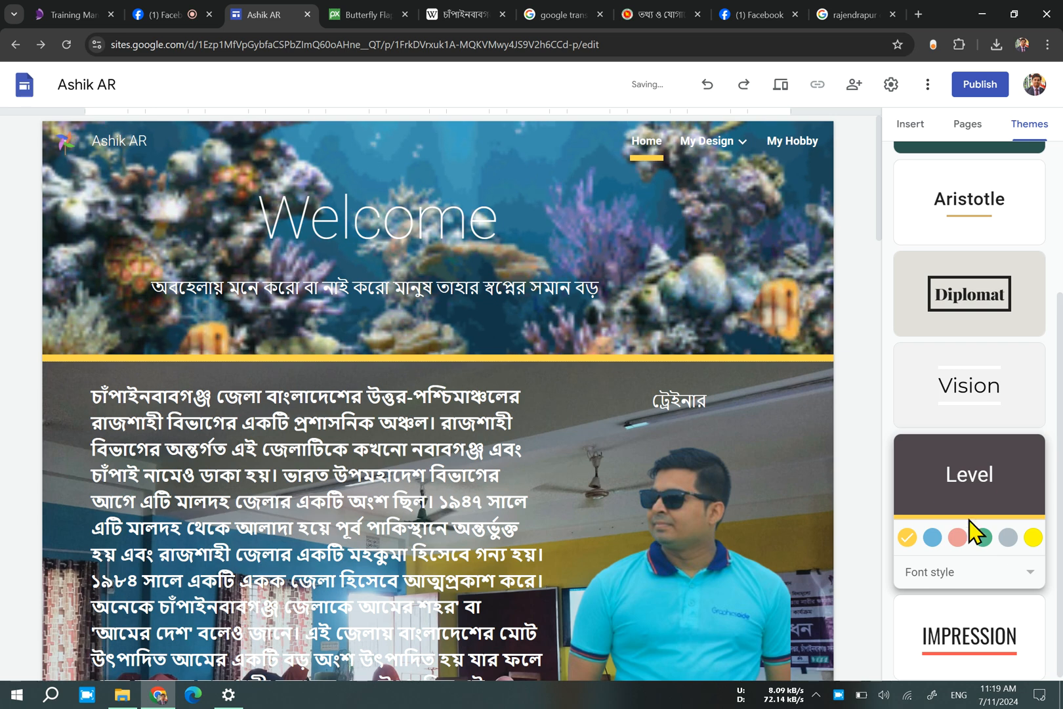
click(599, 349)
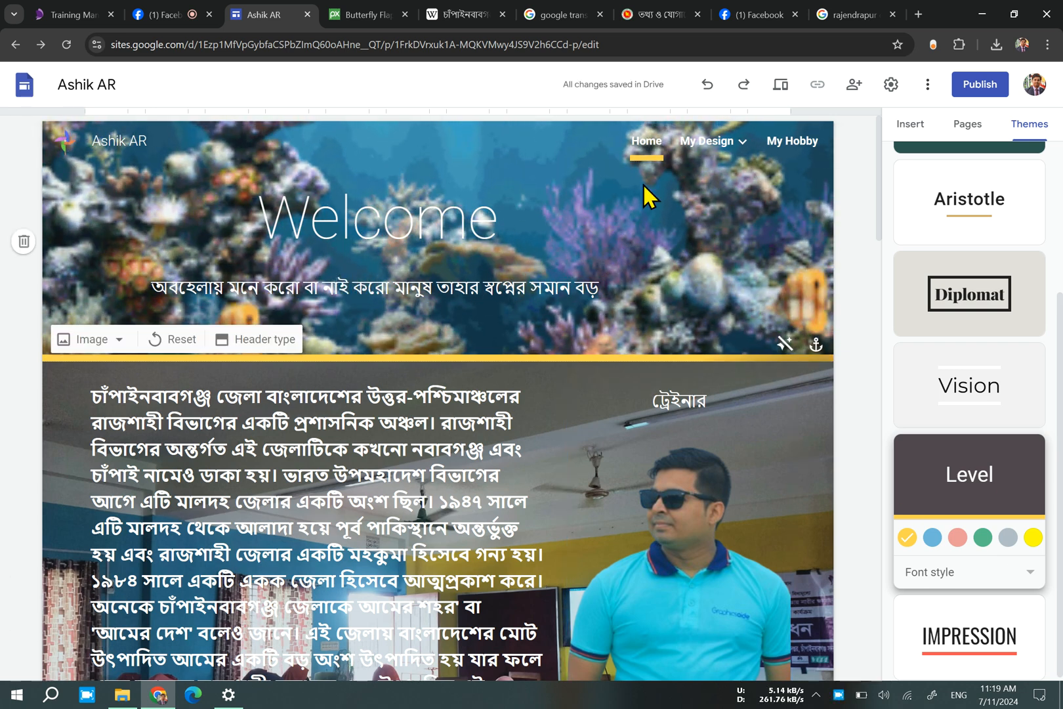
click(683, 141)
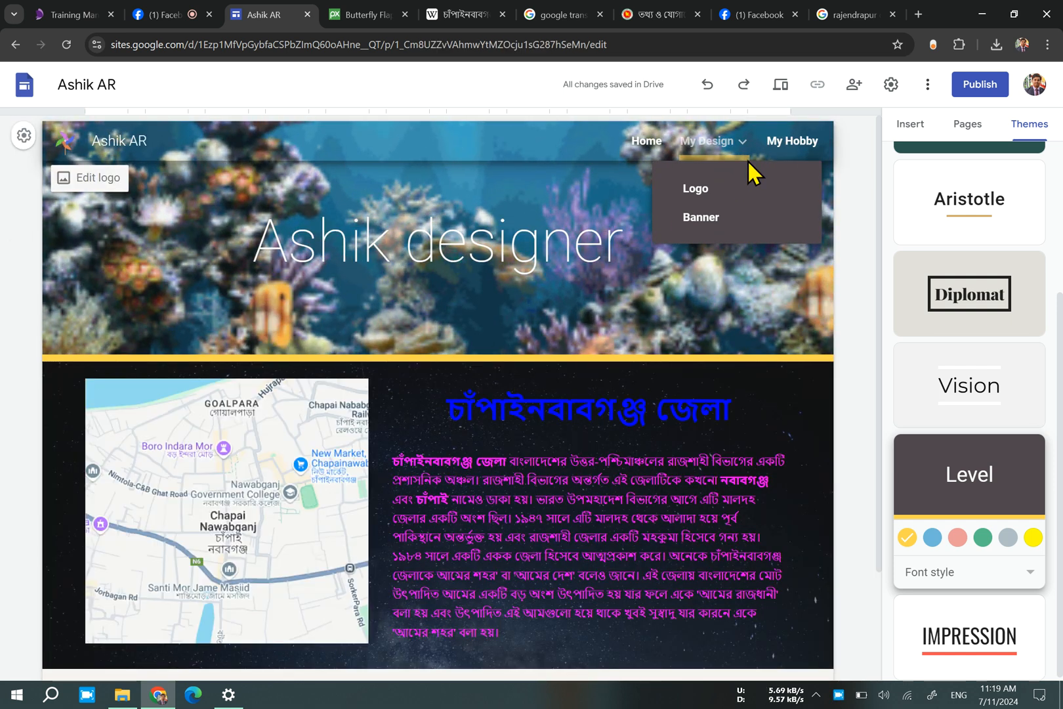
click(798, 142)
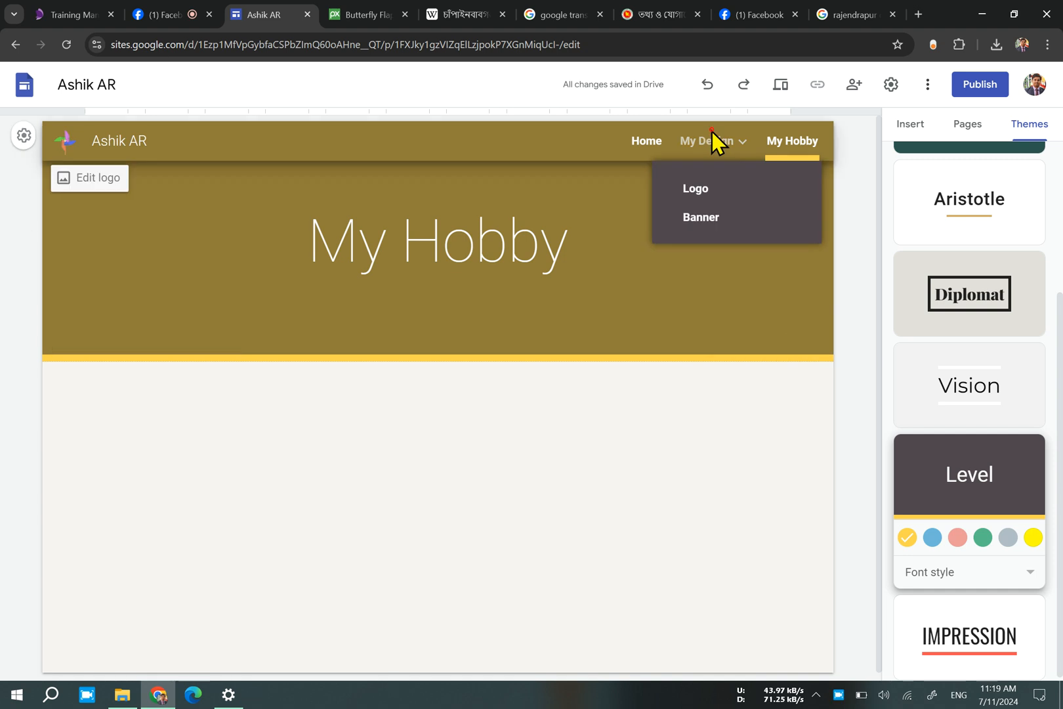
click(660, 141)
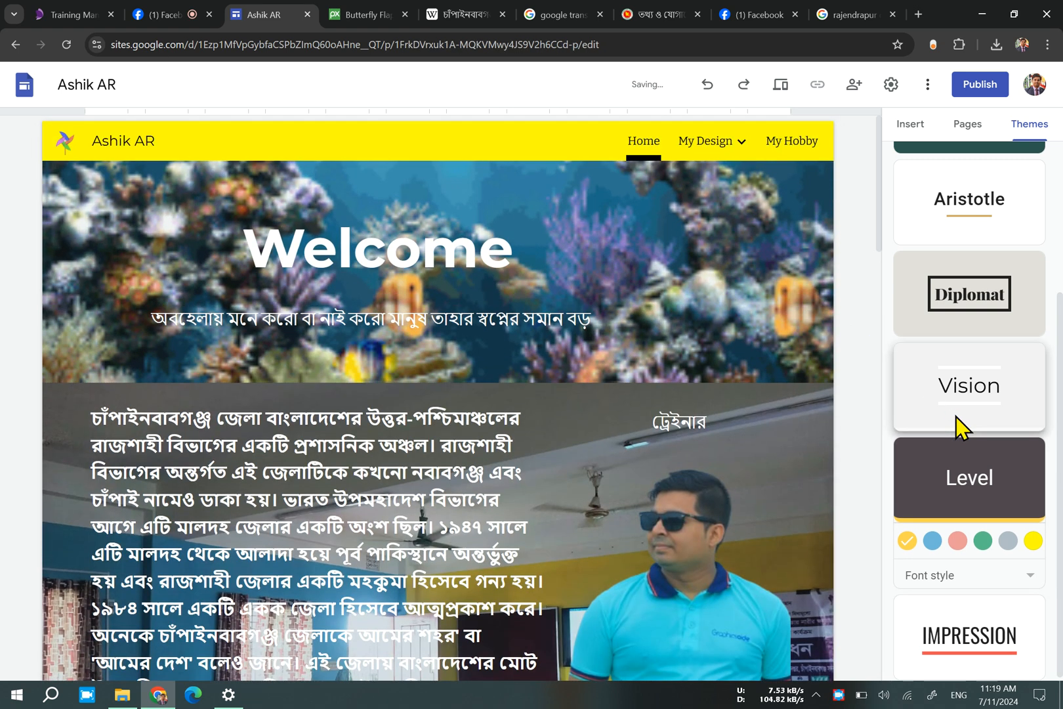
click(956, 416)
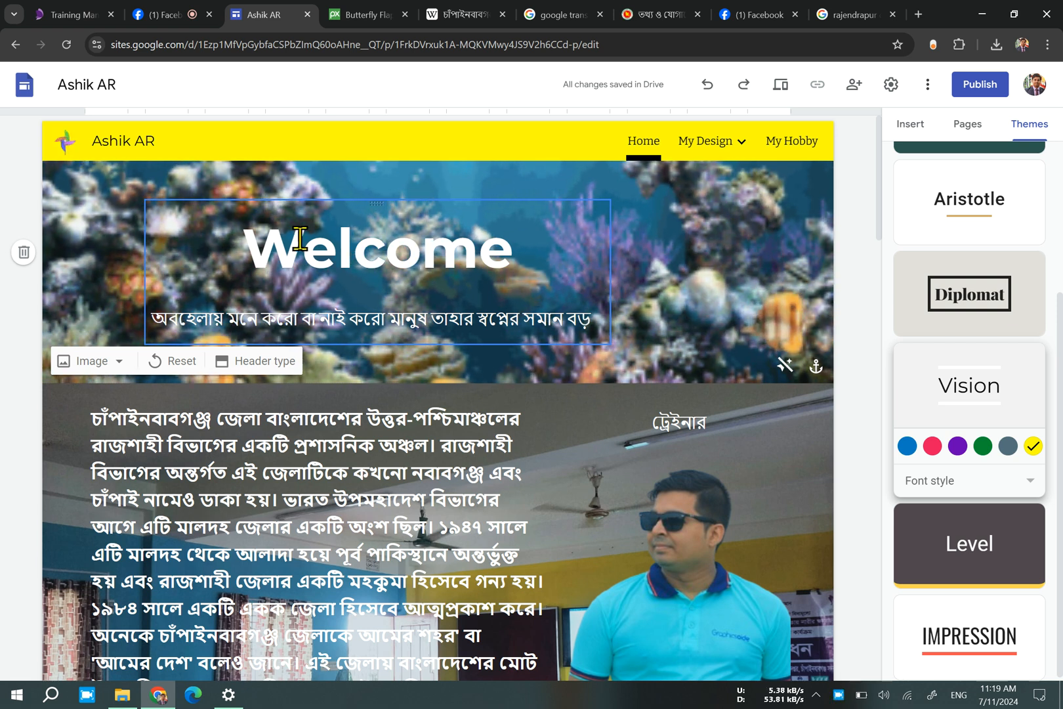
Insert the butterfly image from the Downloads folder into the Home page header beside the Welcome title.
double_click(743, 255)
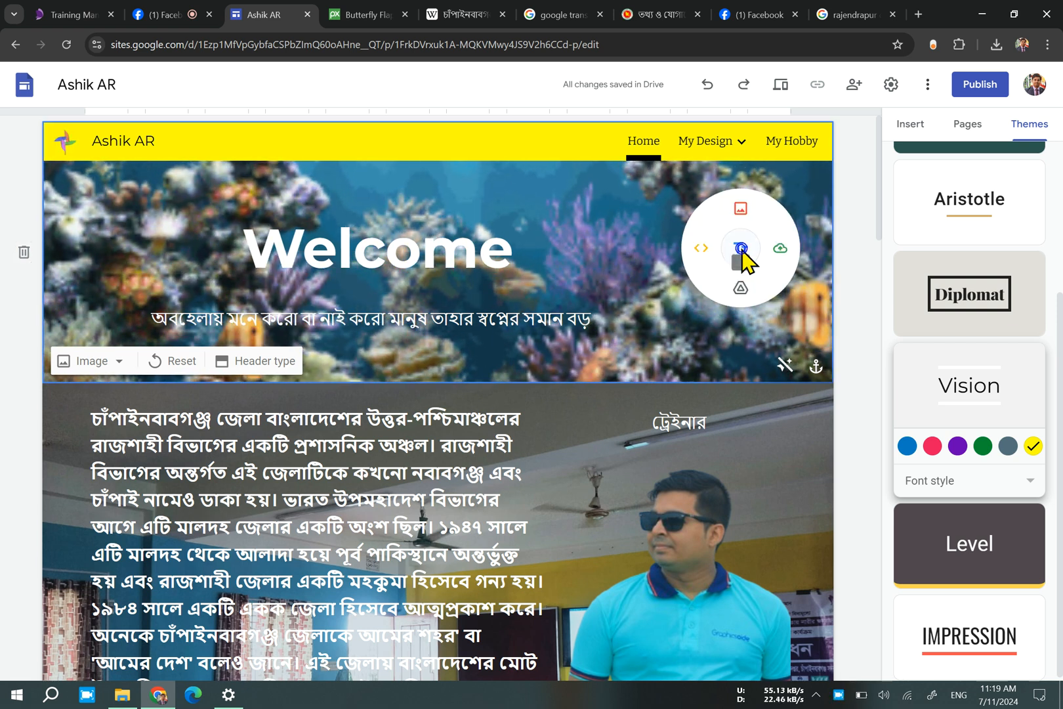
click(780, 249)
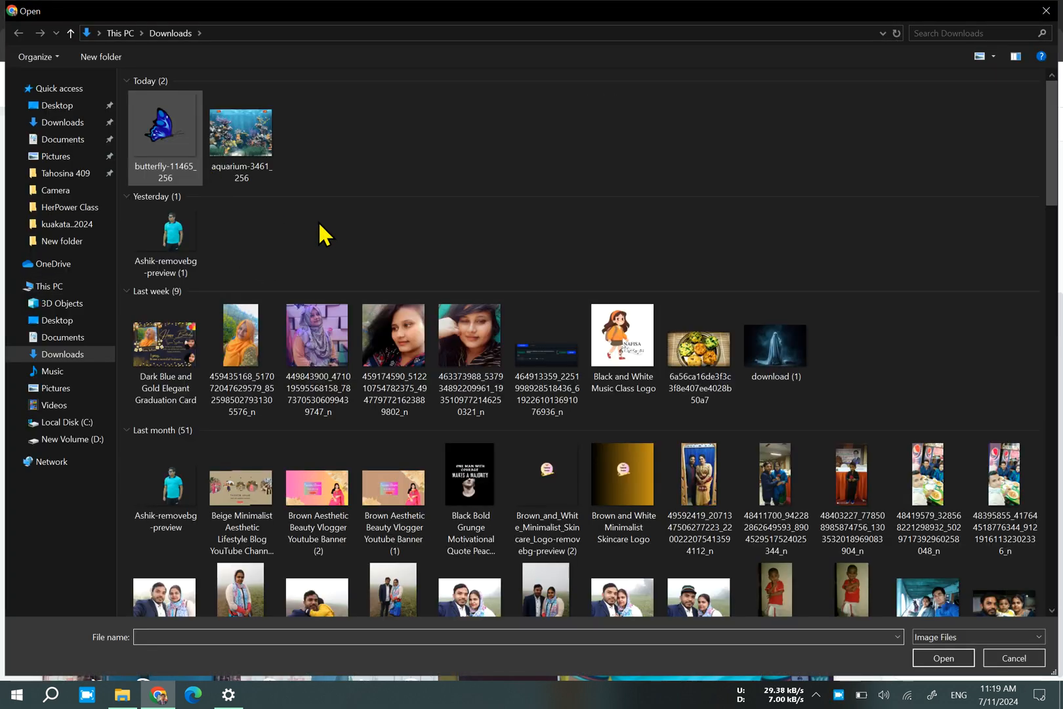
double_click(236, 131)
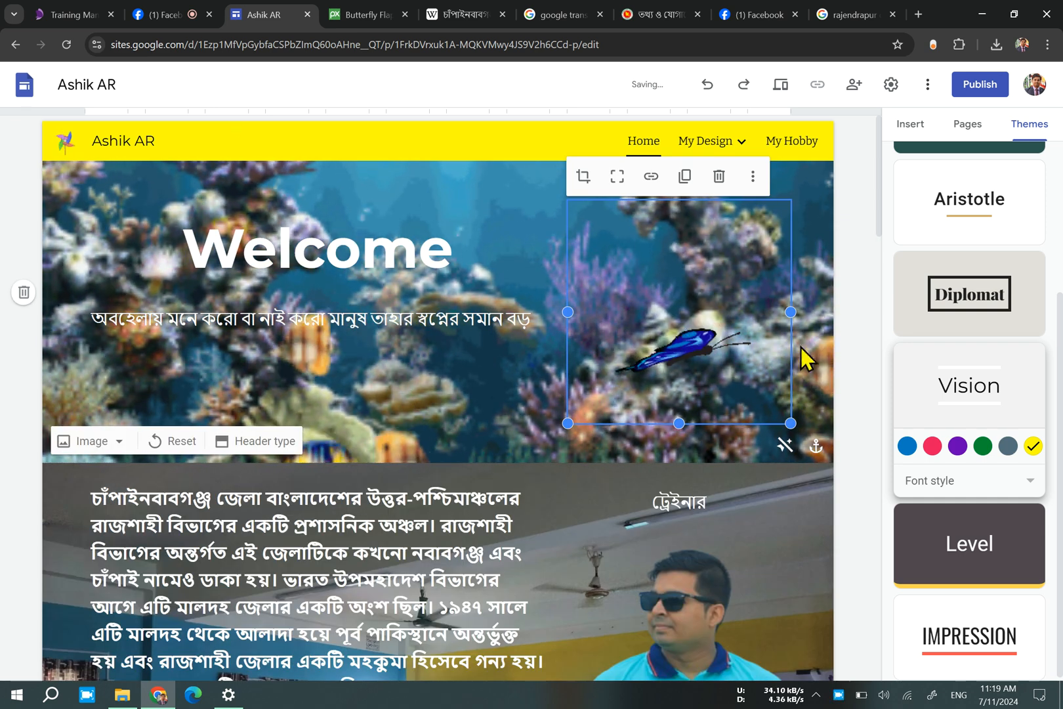
click(846, 312)
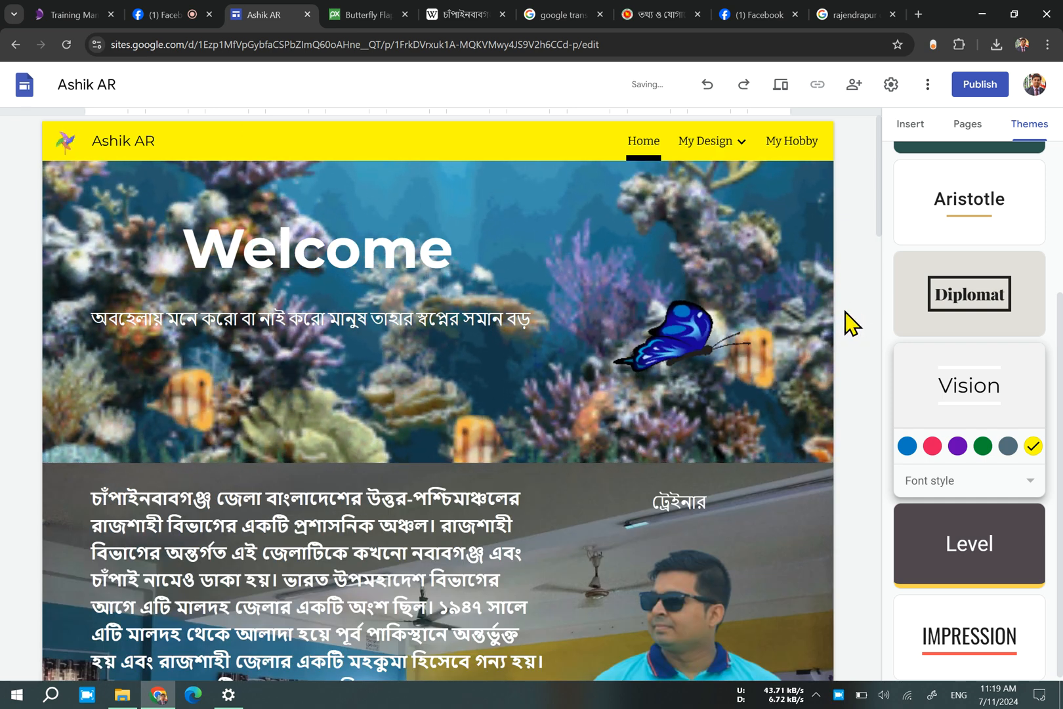
Move the butterfly out of the header into the classroom section, between the Bengali paragraph and the trainer's photo, at a smaller size.
click(648, 367)
scroll(649, 368, down, 2)
drag(679, 244, 601, 545)
scroll(768, 442, down, 3)
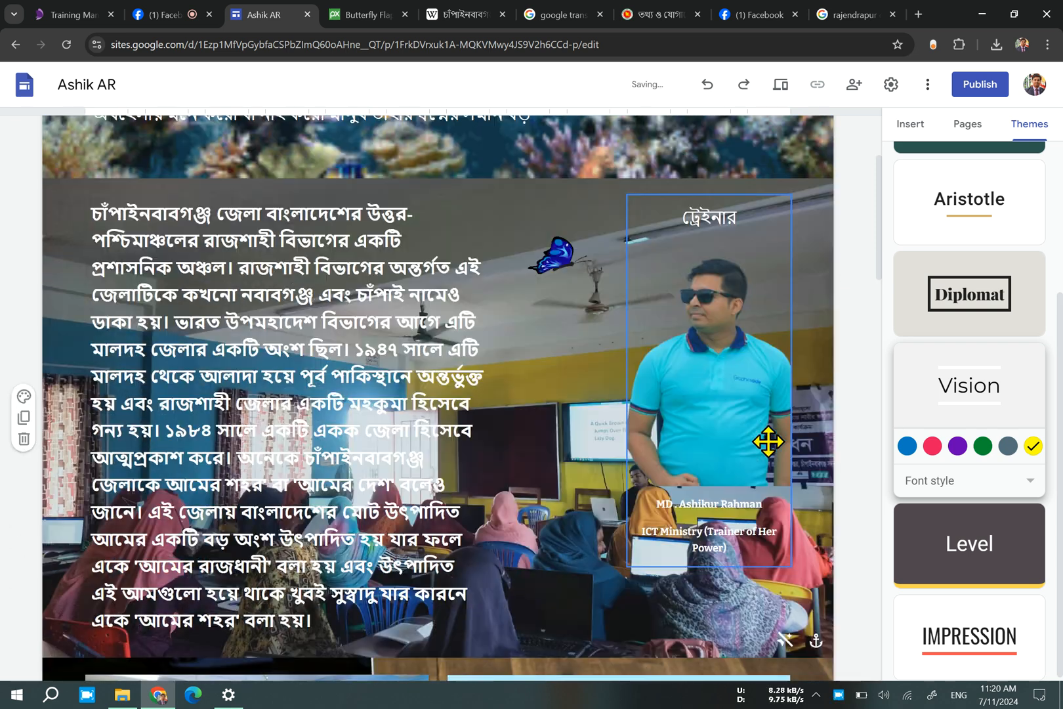
Try pasting a second butterfly as a new section below the header and undo it.
scroll(725, 450, down, 15)
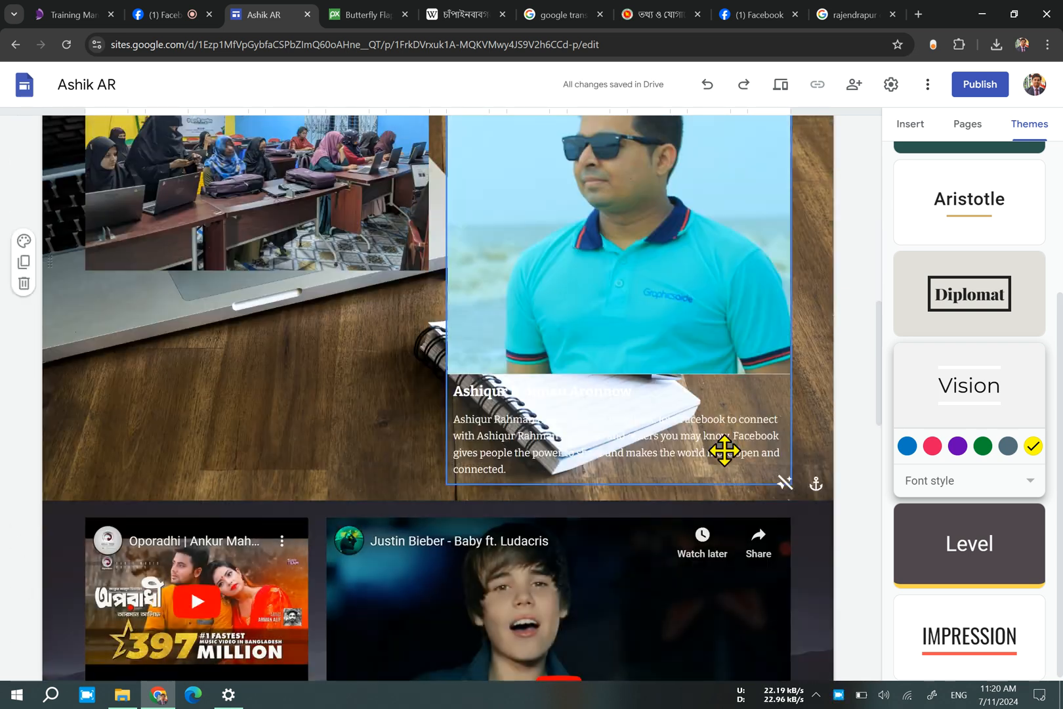
scroll(724, 450, down, 4)
scroll(724, 450, up, 20)
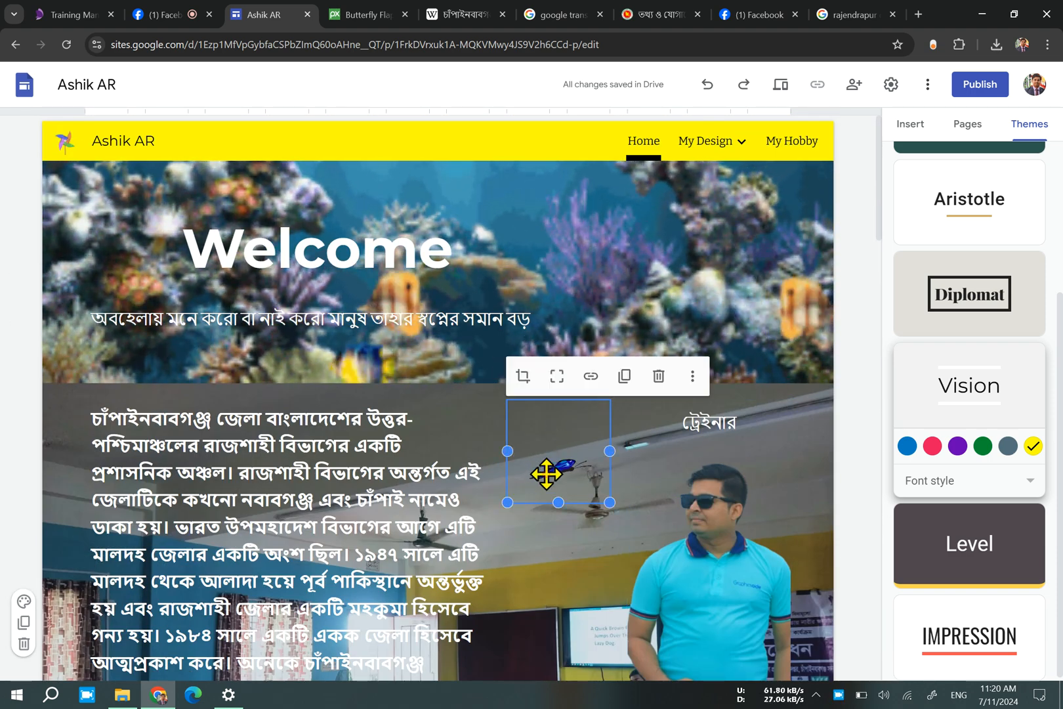
key(ctrl+v)
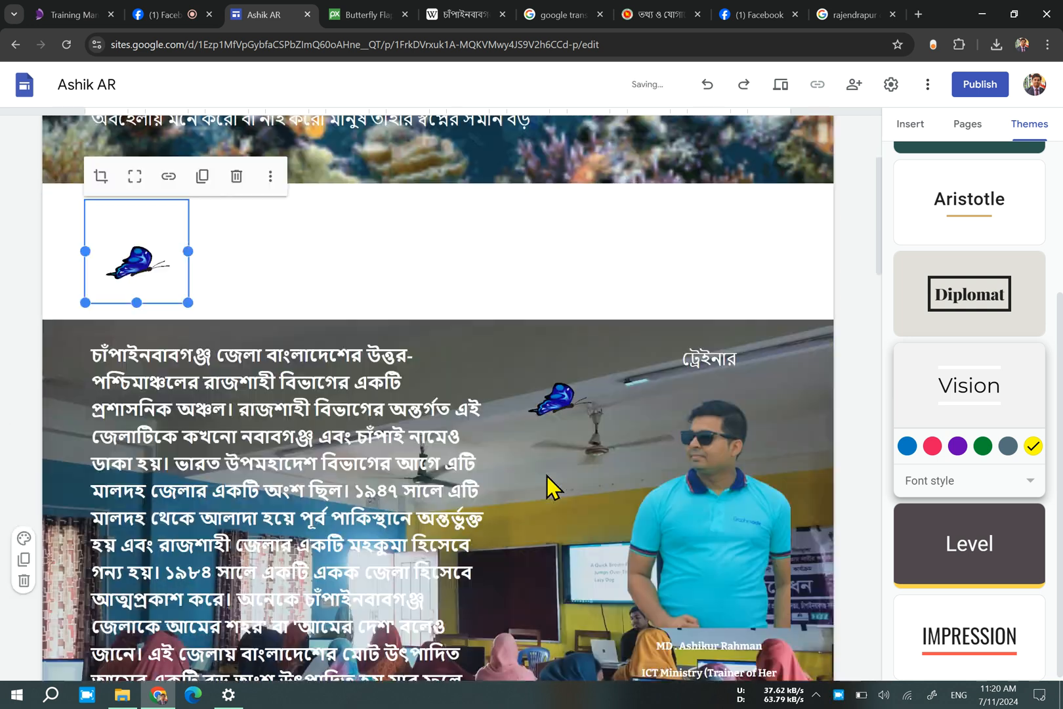
key(ctrl+z)
click(536, 434)
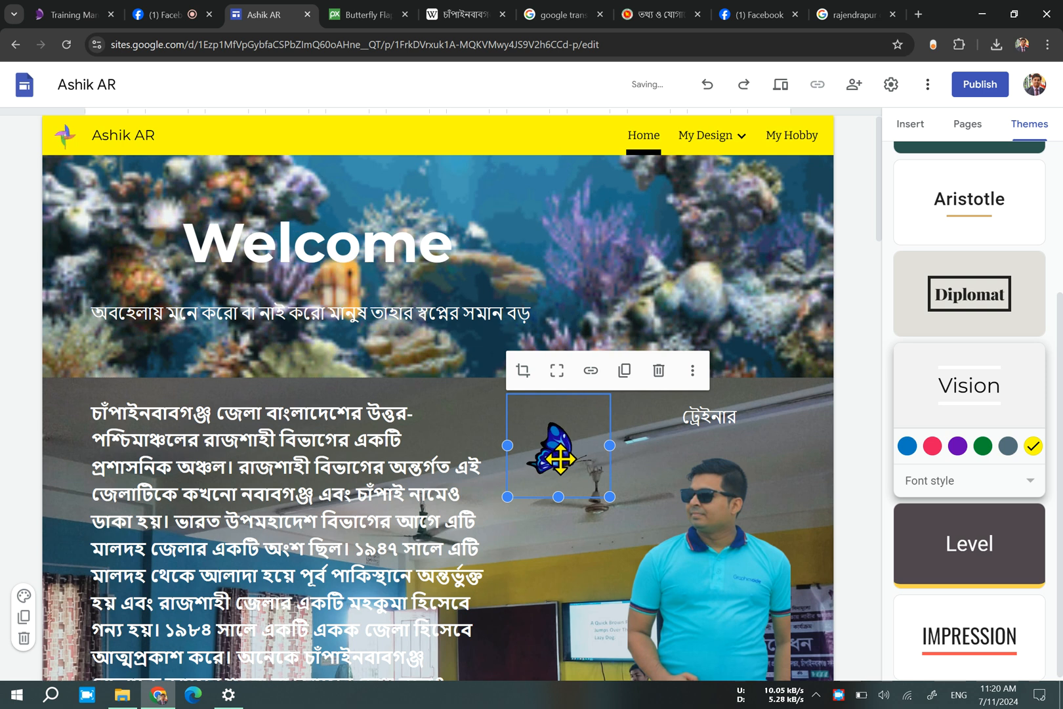
drag(559, 457, 571, 531)
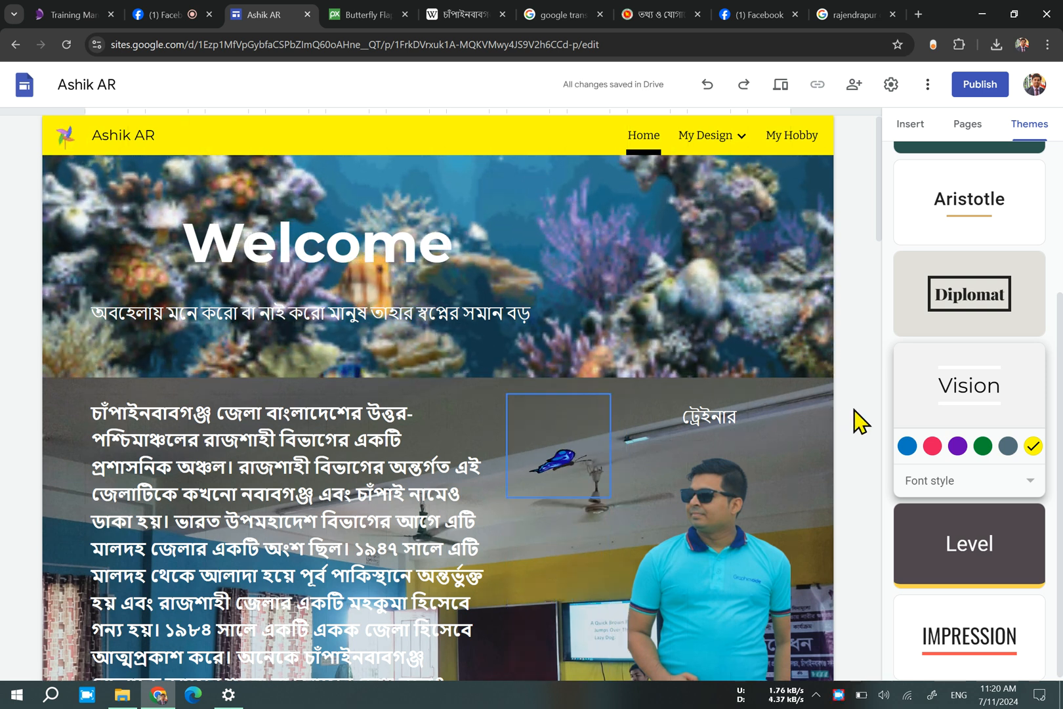
scroll(845, 436, down, 2)
click(559, 347)
click(560, 347)
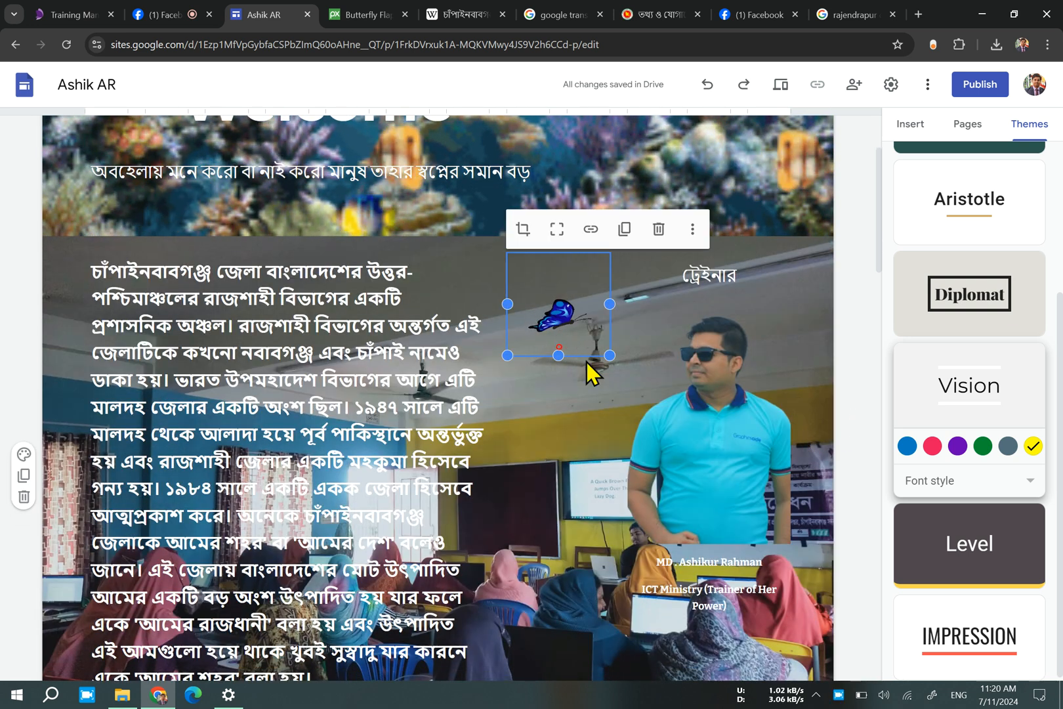
click(846, 357)
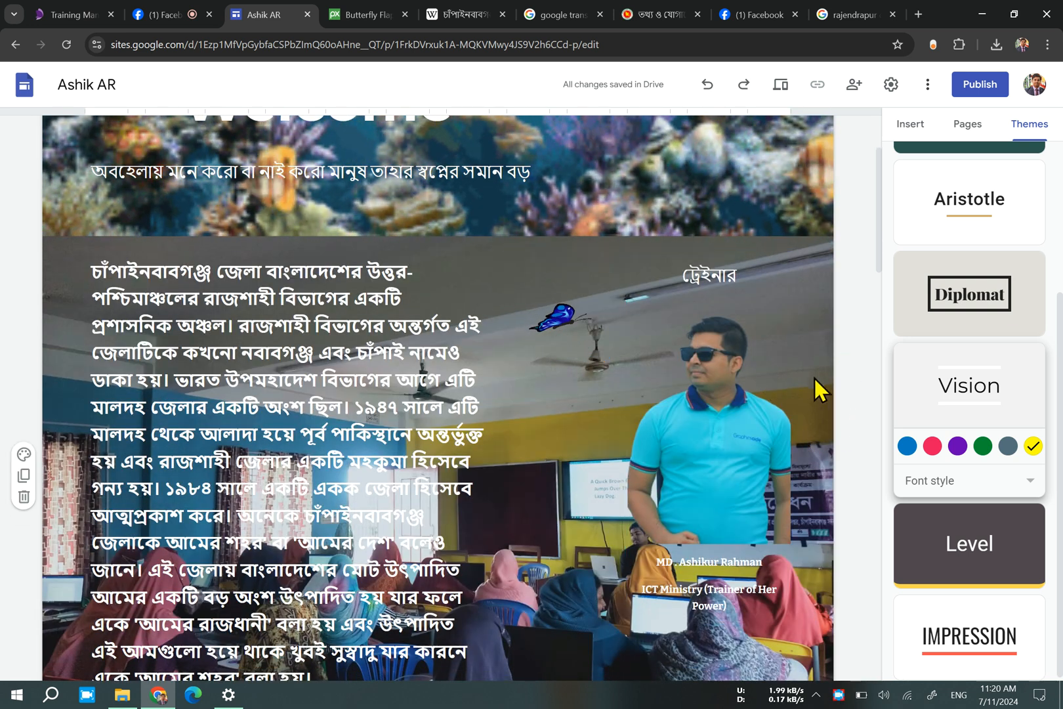
scroll(750, 391, up, 2)
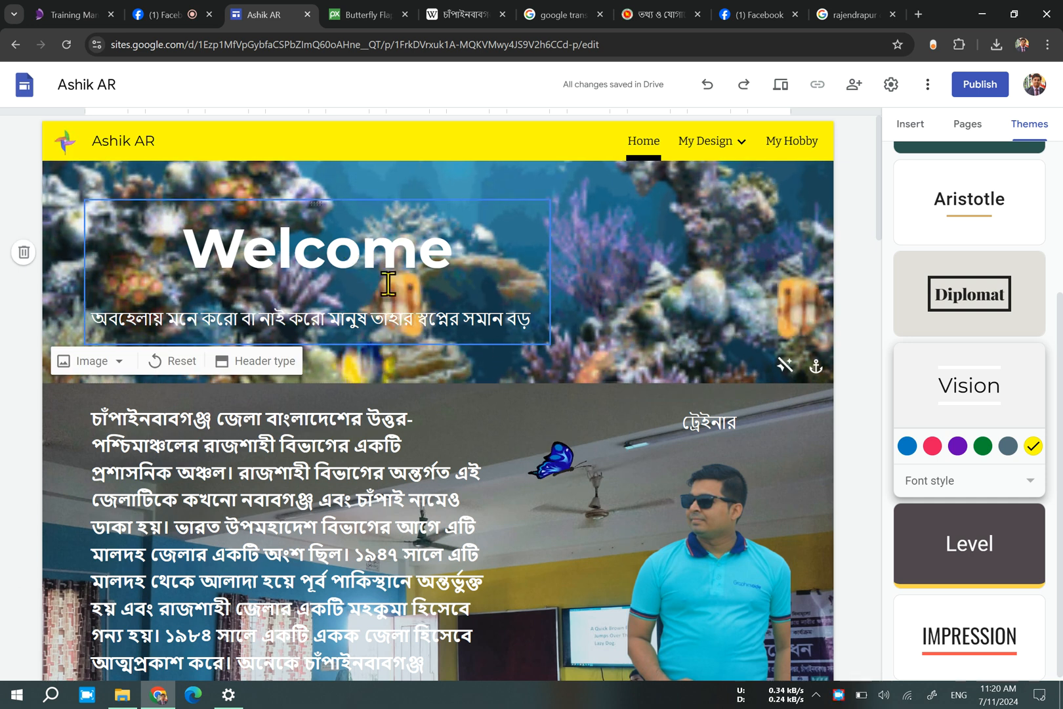
Move the Welcome title box with its Bengali subtitle to the horizontal centre of the header.
click(403, 223)
drag(387, 201, 456, 231)
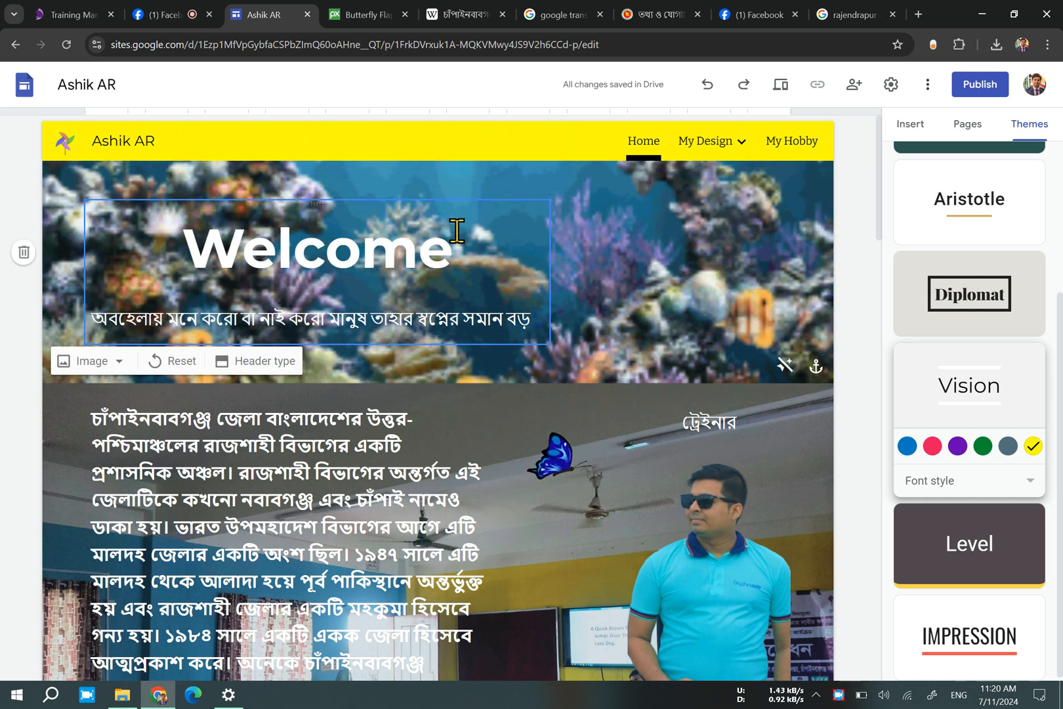
drag(318, 206, 455, 219)
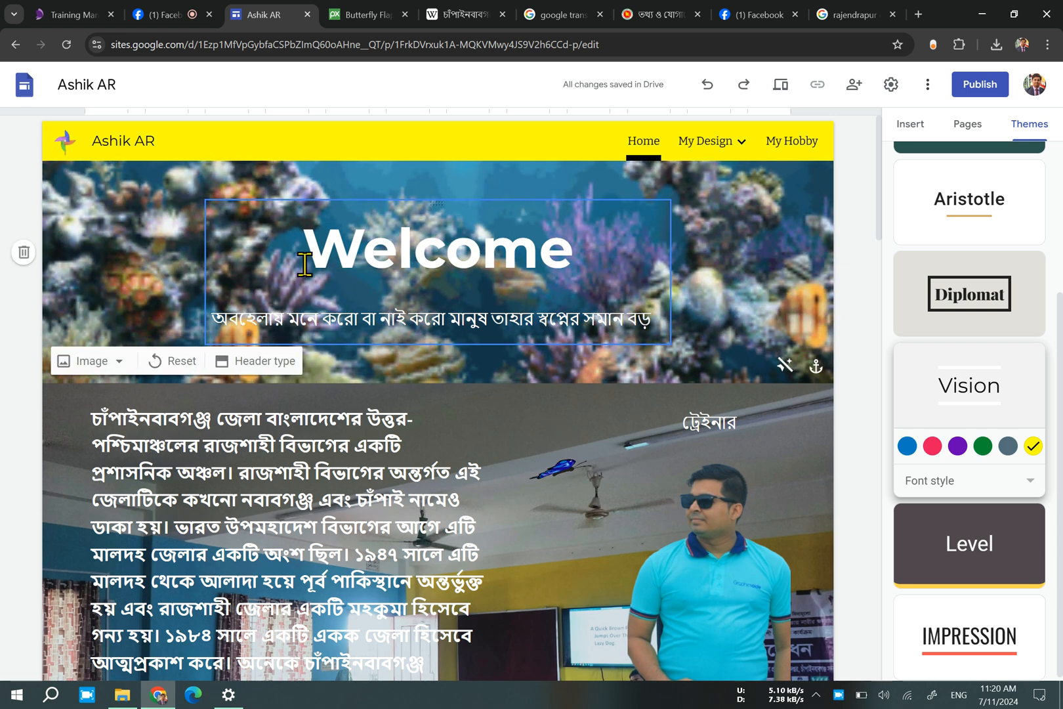
scroll(536, 486, down, 5)
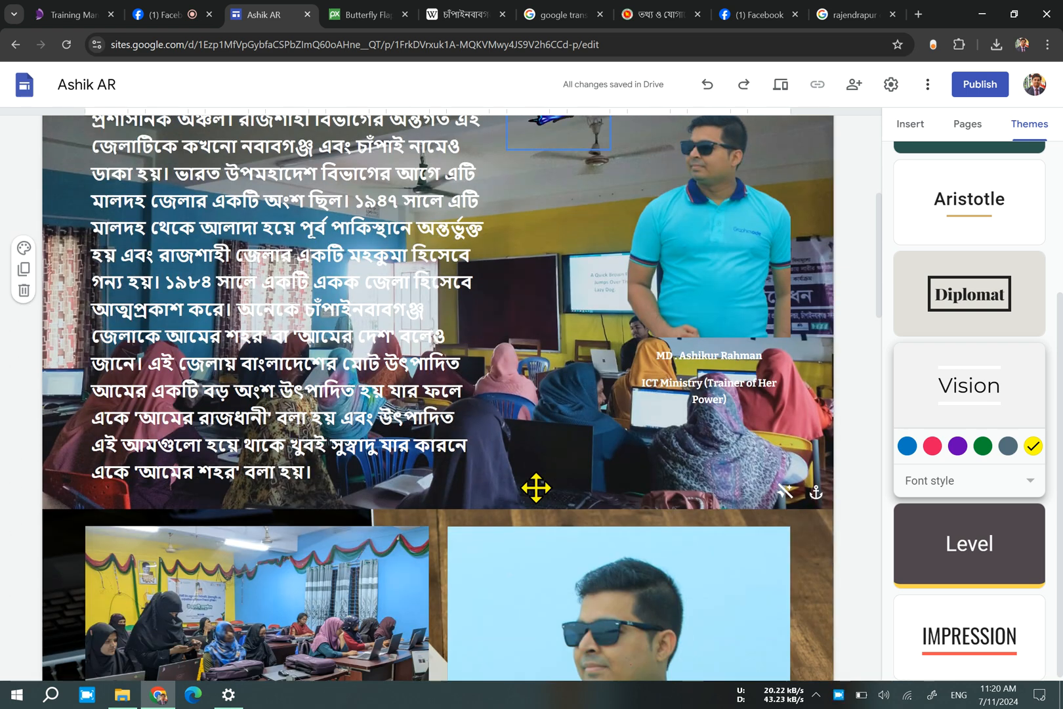
scroll(536, 488, down, 10)
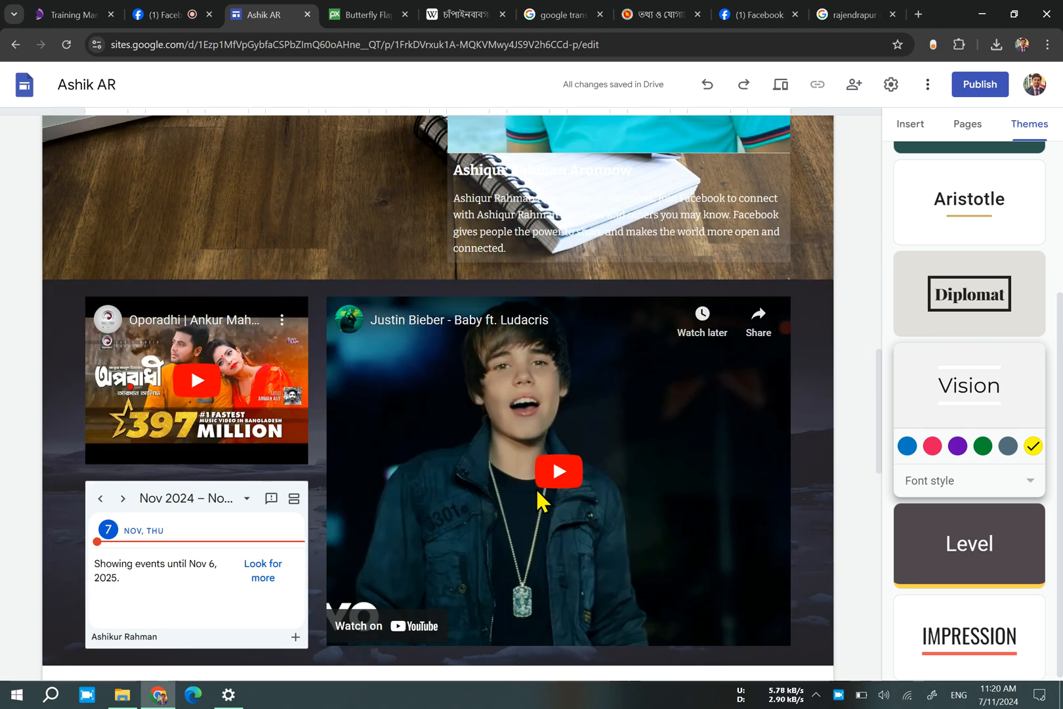
scroll(536, 487, up, 10)
scroll(536, 488, up, 5)
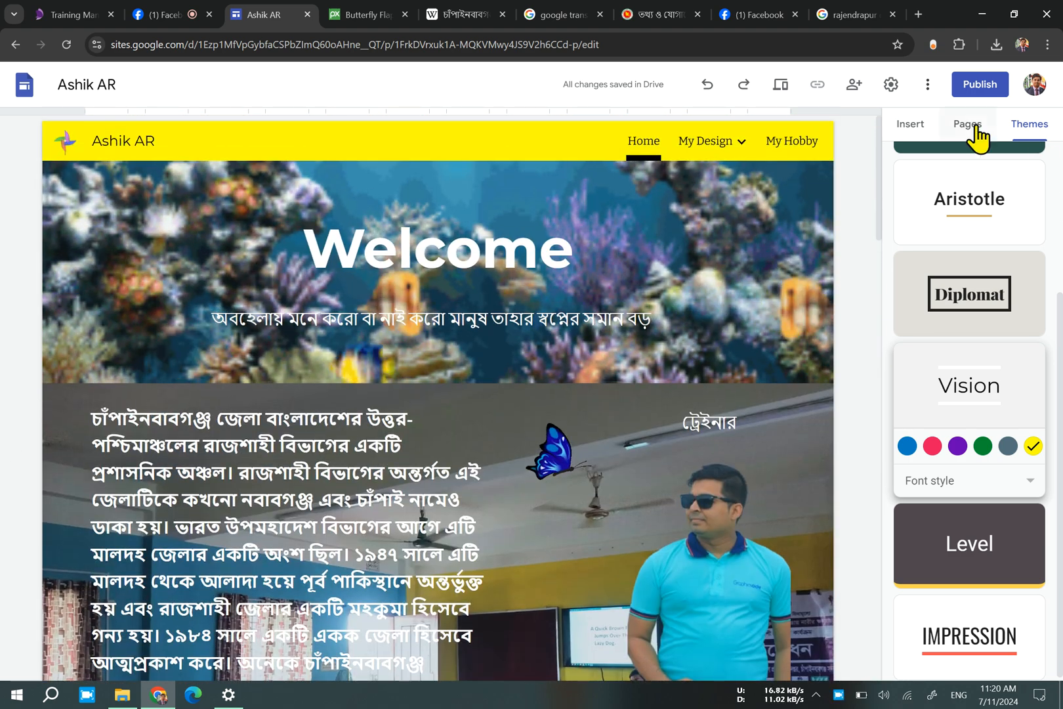
click(911, 124)
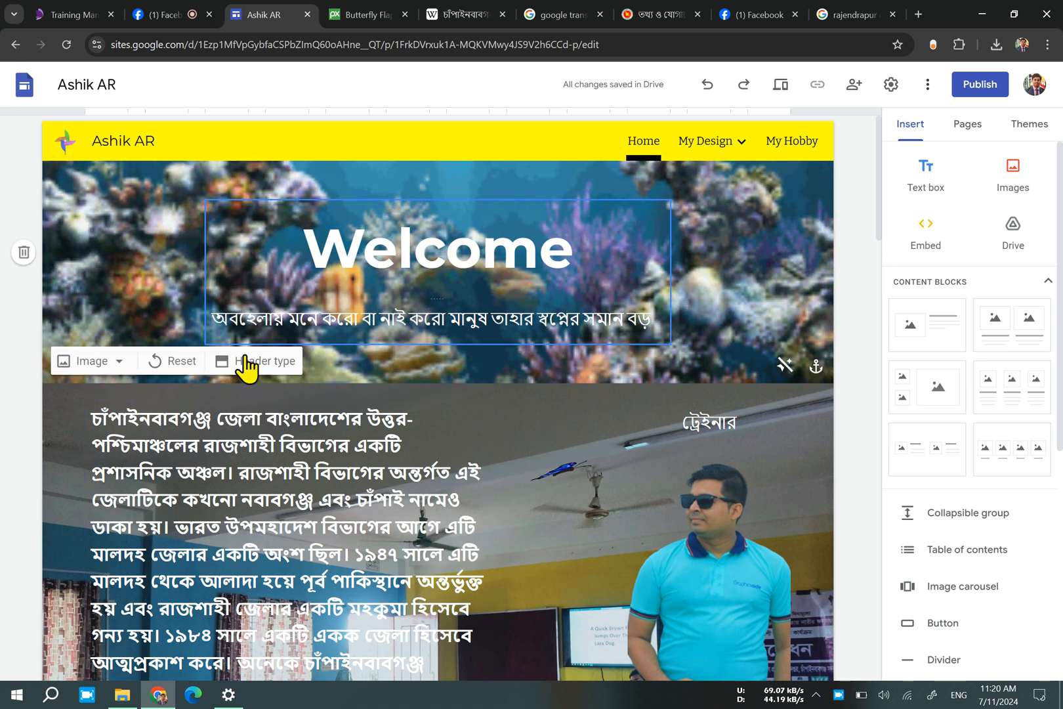
click(580, 402)
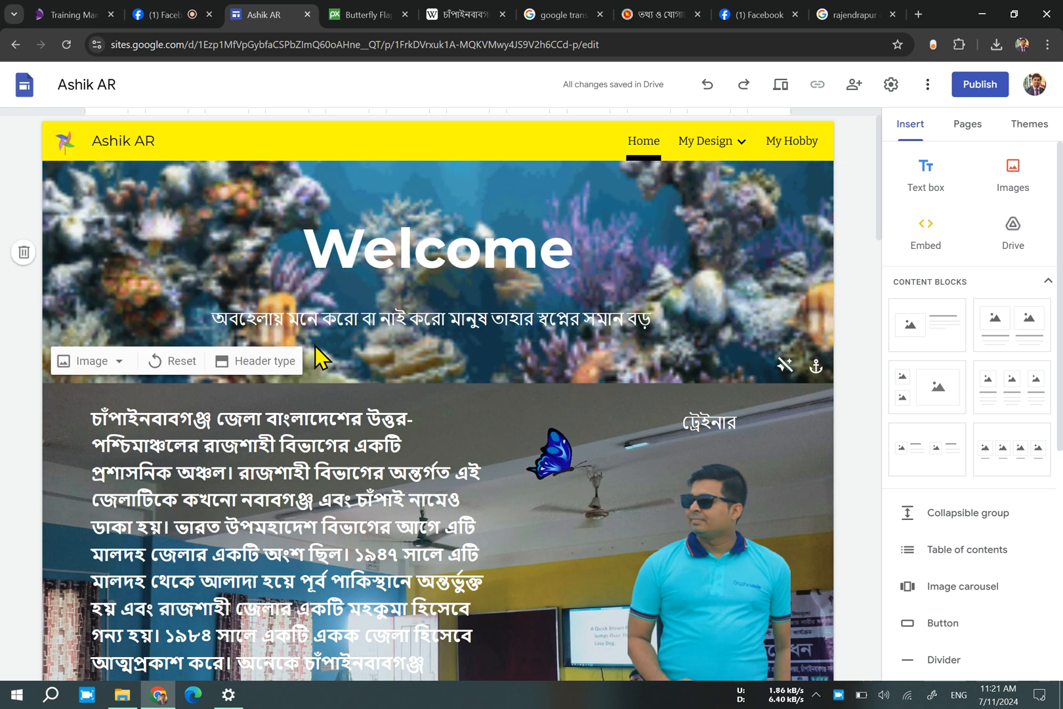
click(816, 695)
click(819, 697)
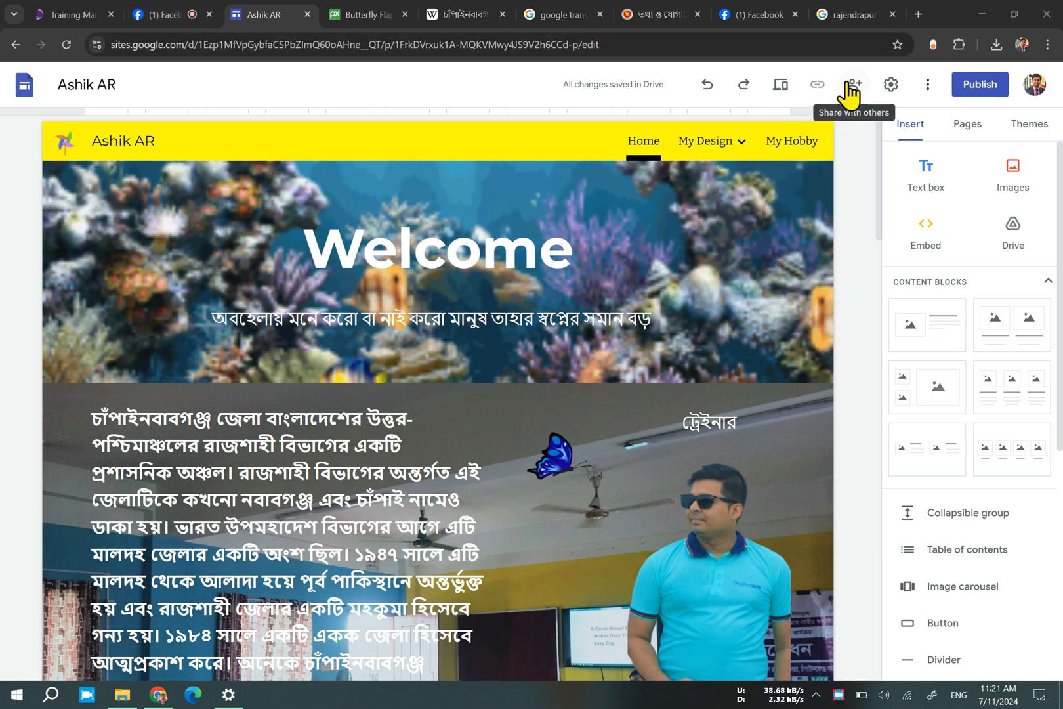
Open the site's sharing settings and add a suggested contact's e-mail with the Editor role.
click(848, 89)
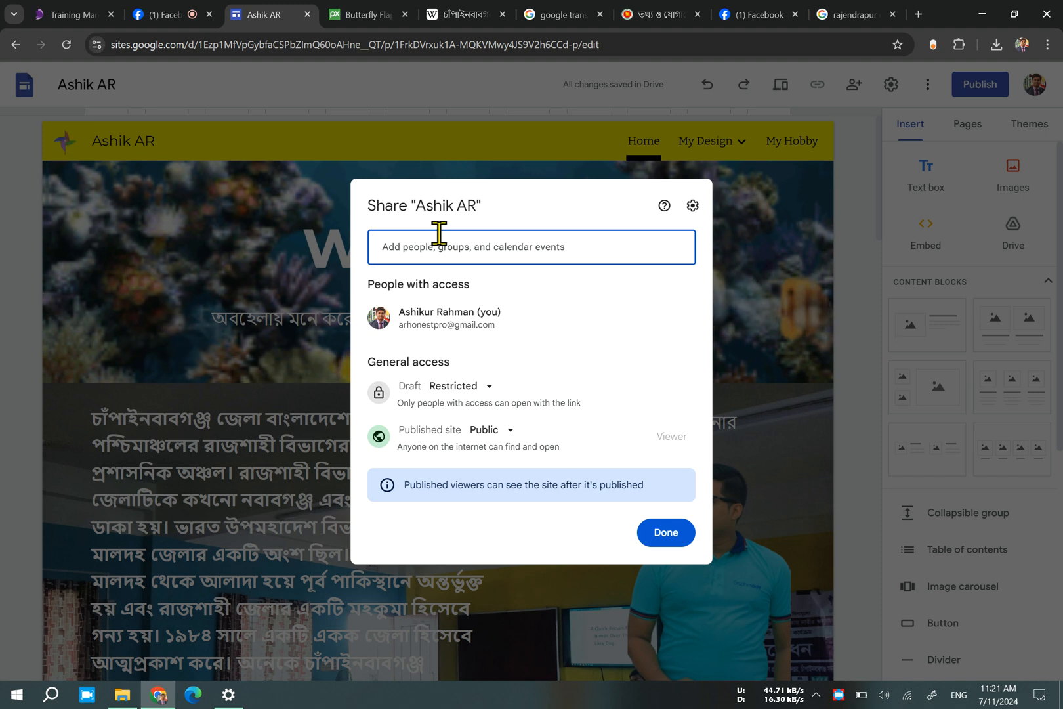
click(527, 240)
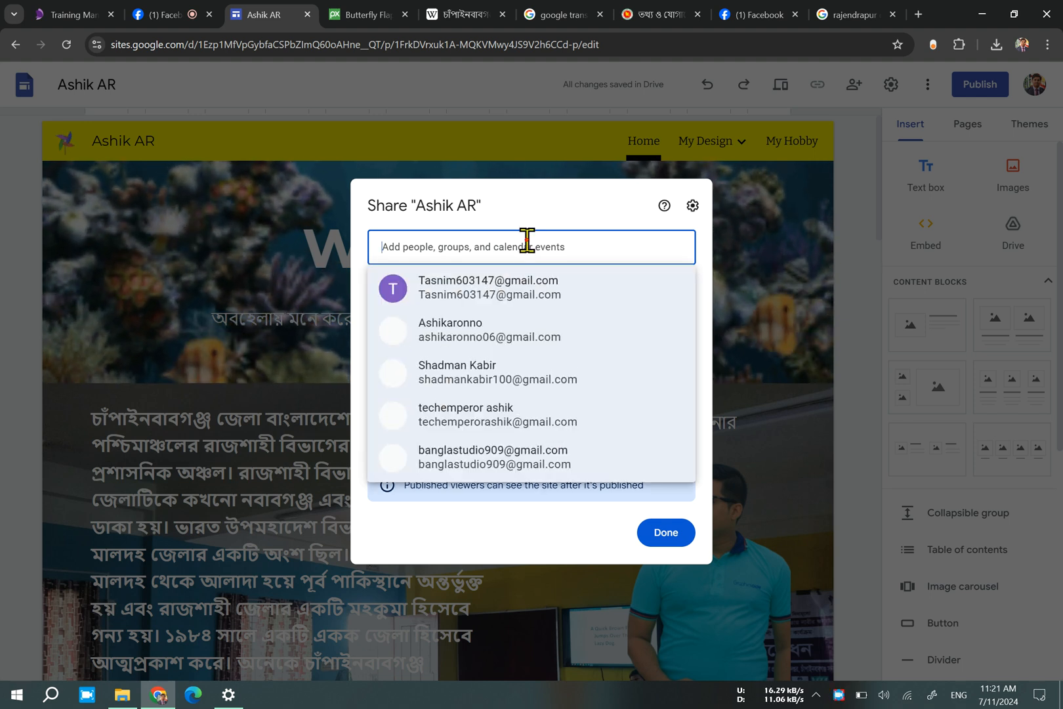
click(527, 220)
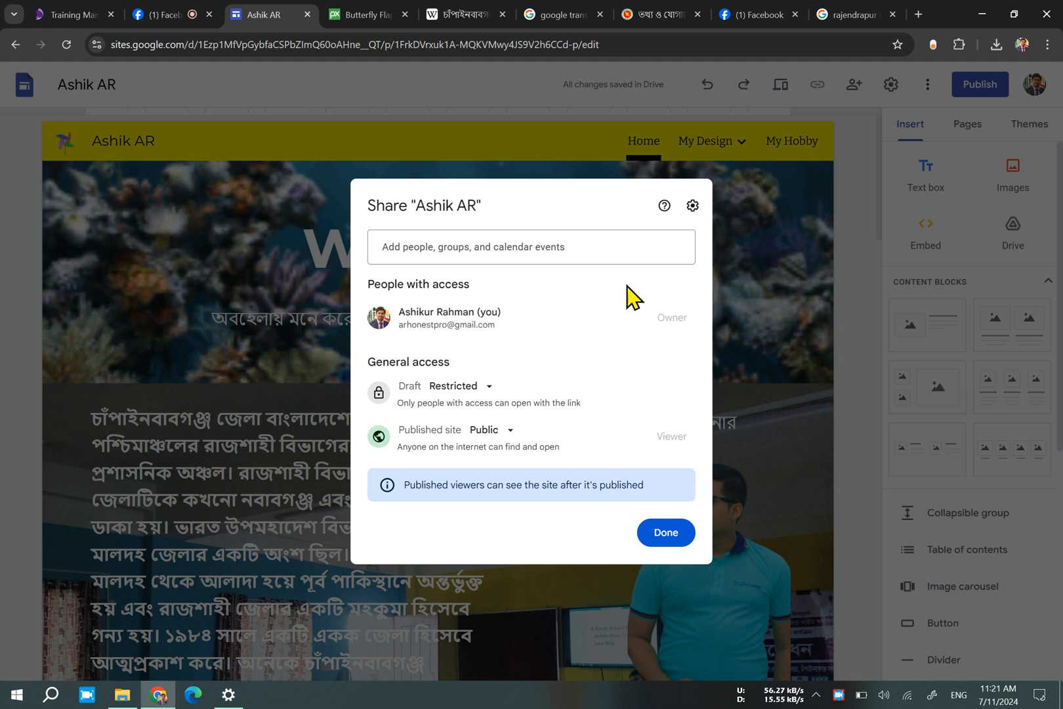
click(584, 261)
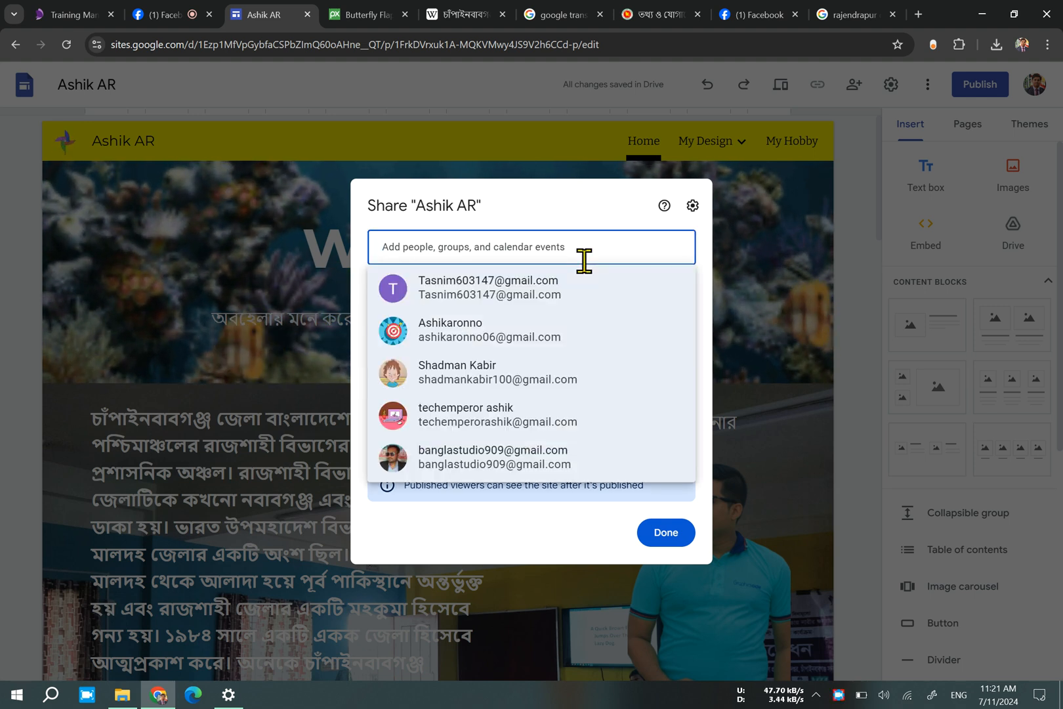
click(468, 303)
Add the notification message "Complete your Website" to the site invitation for the new editor.
click(448, 376)
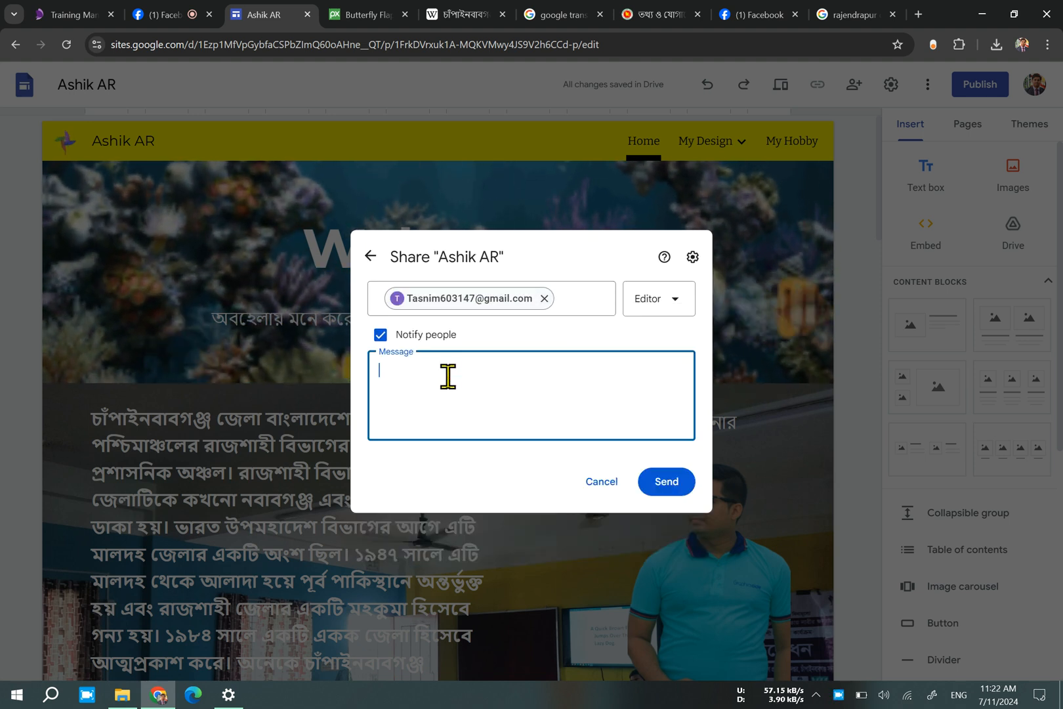
text(Thank)
key(BackSpace)
key(BackSpace)
key(BackSpace)
key(BackSpace)
key(BackSpace)
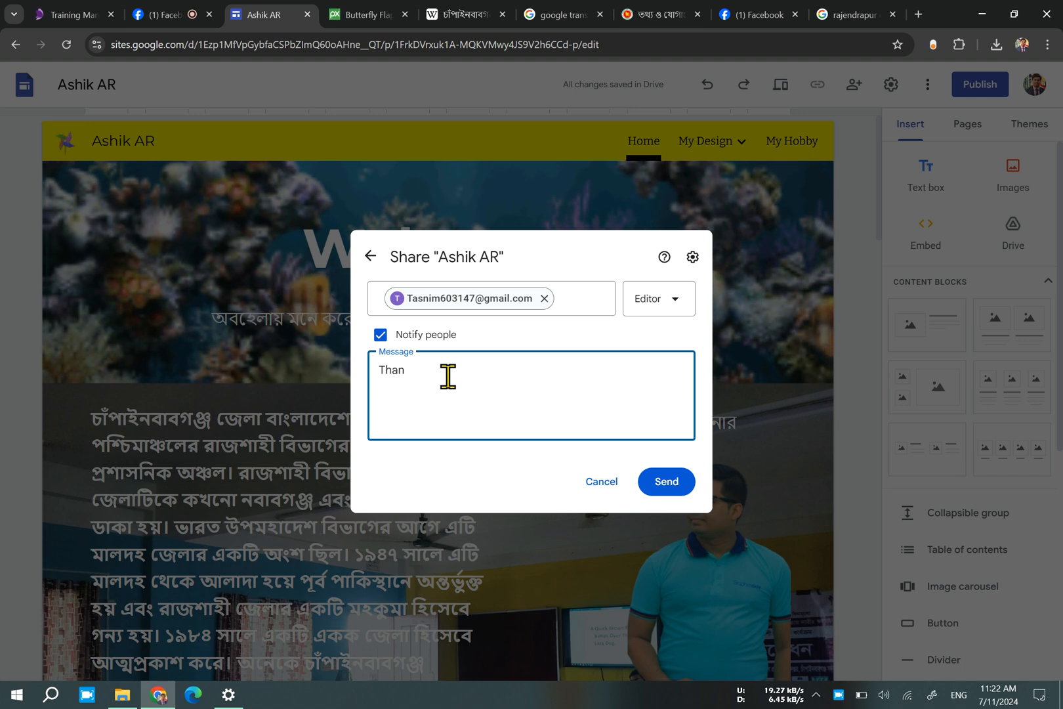
text(Complete y)
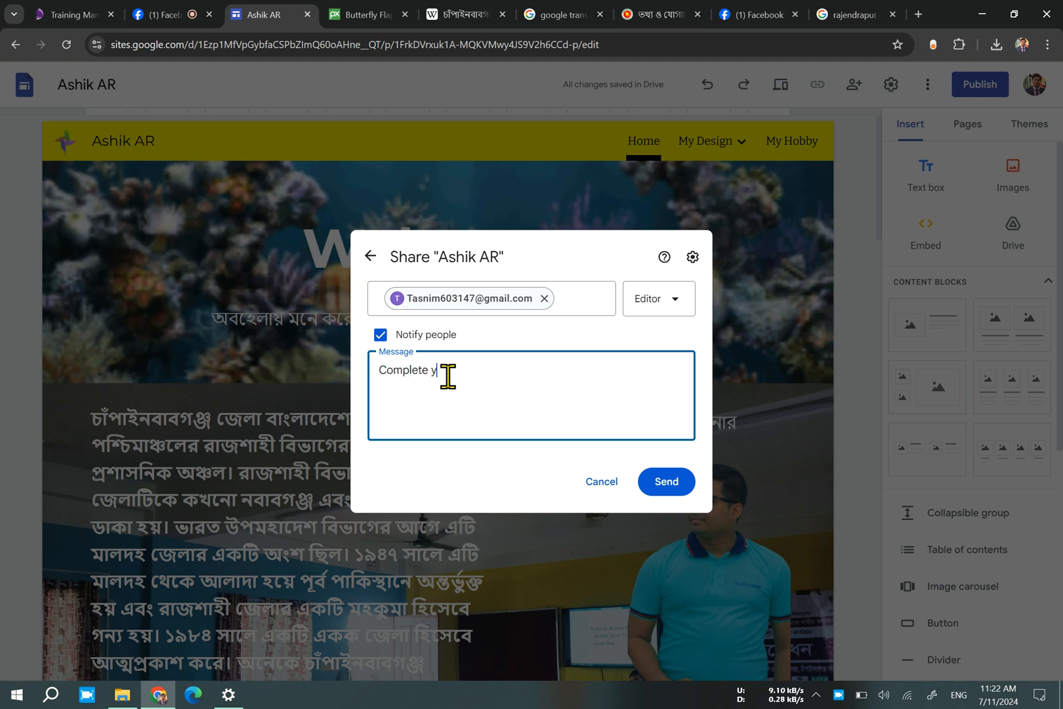
text(our W)
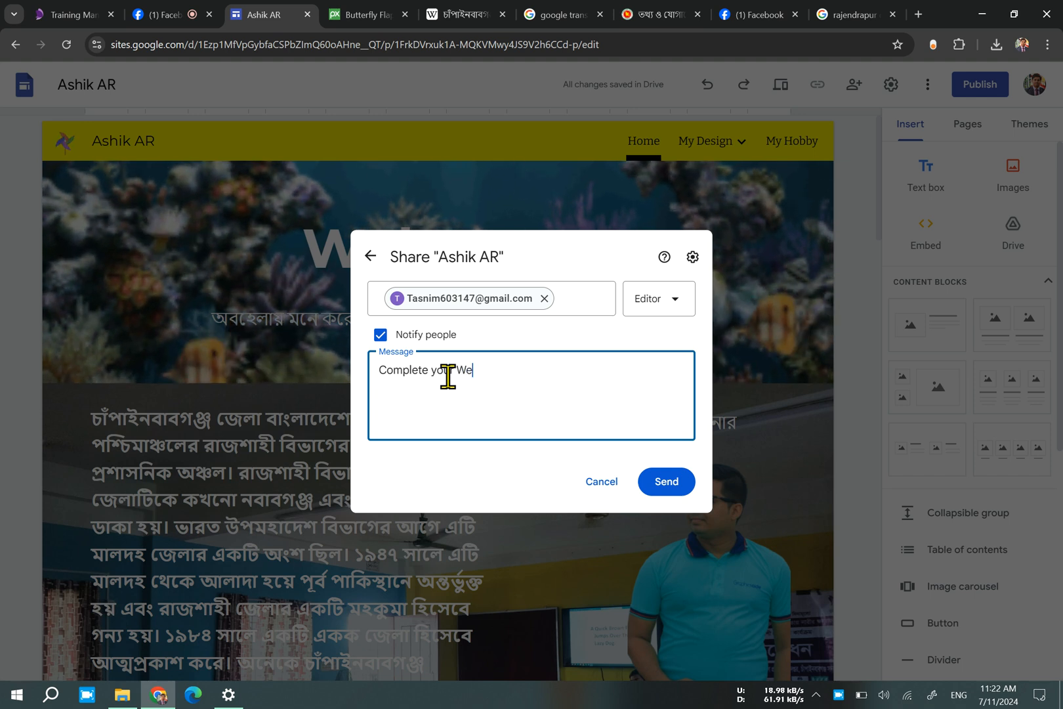
text(ebs)
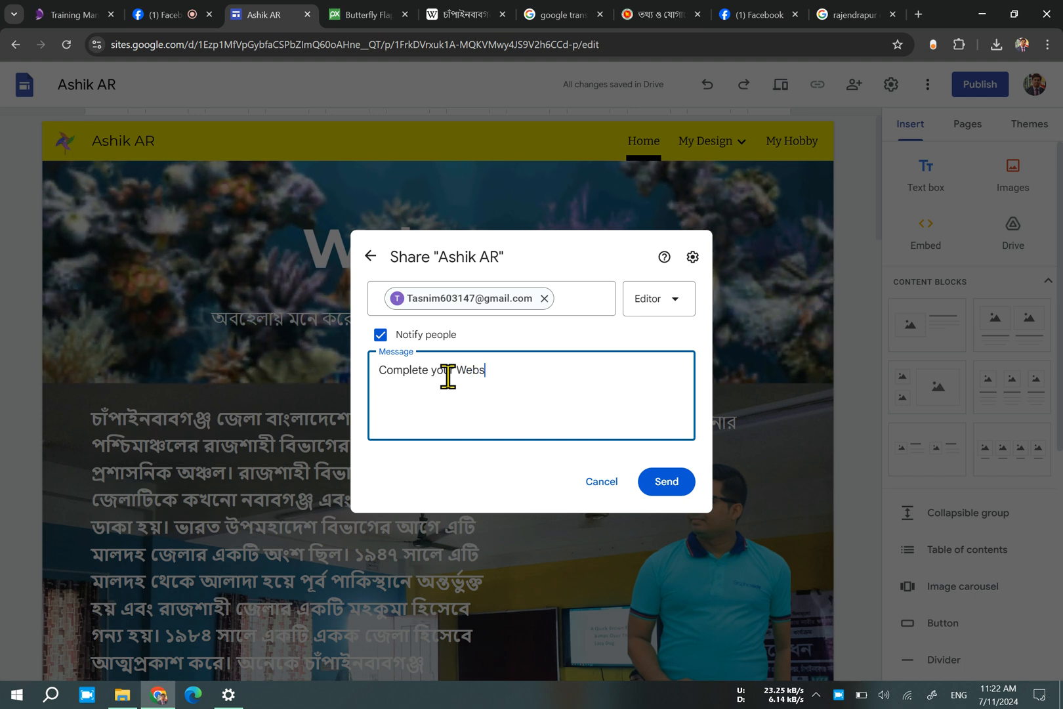
text(ite)
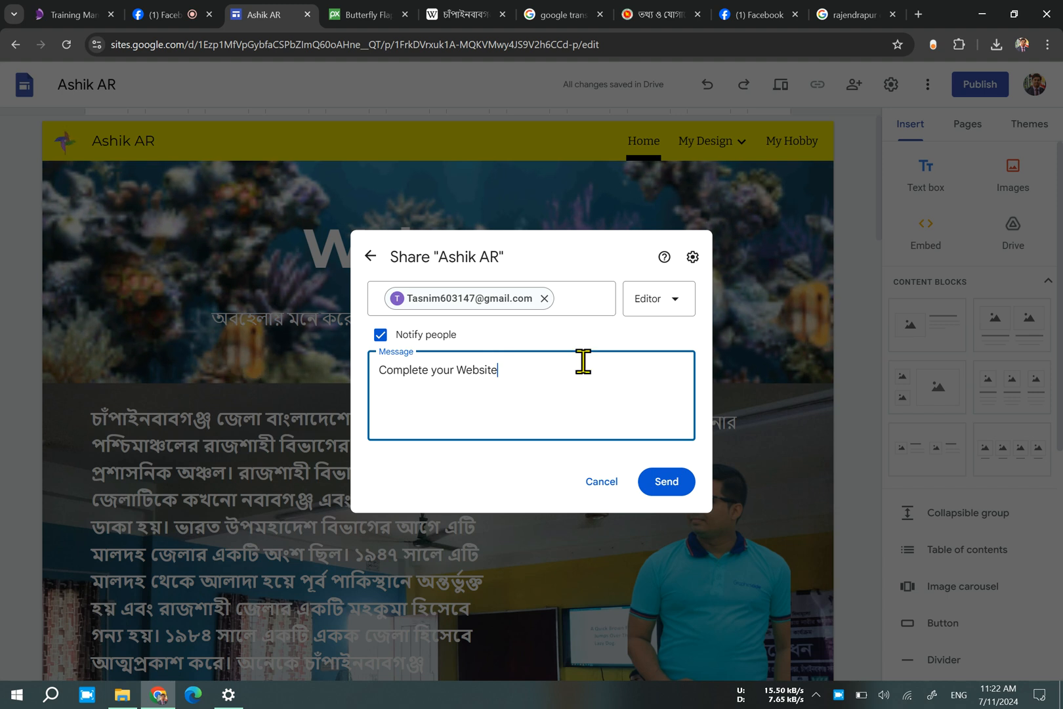
Switch the invited contact's role to Published Viewer and back to Editor.
click(670, 310)
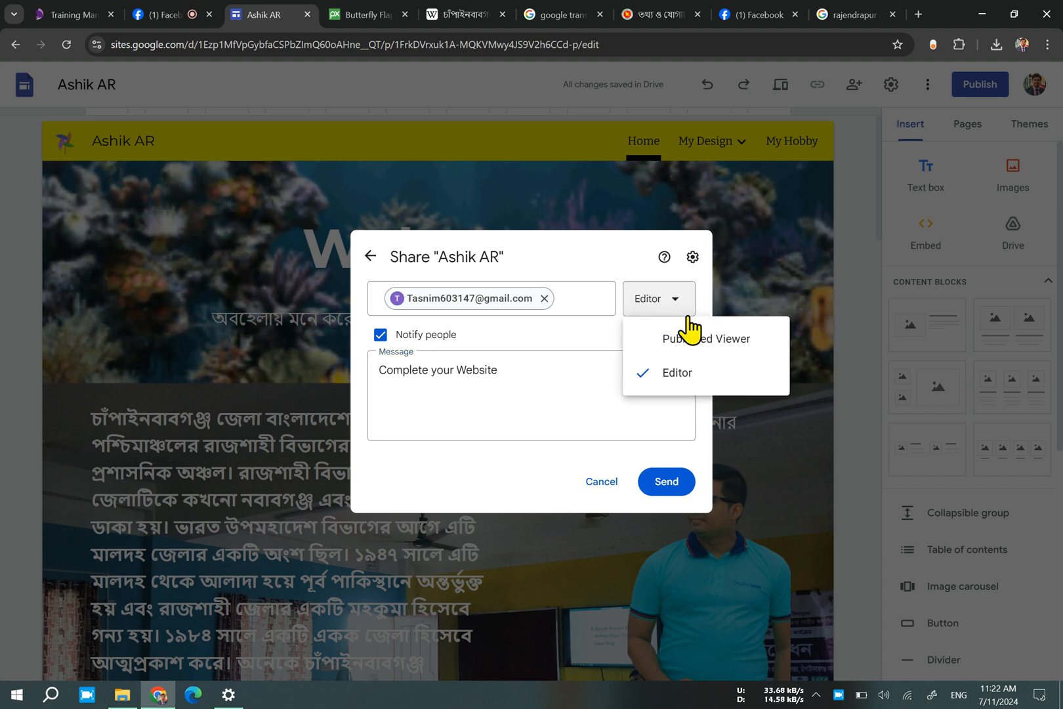
click(697, 348)
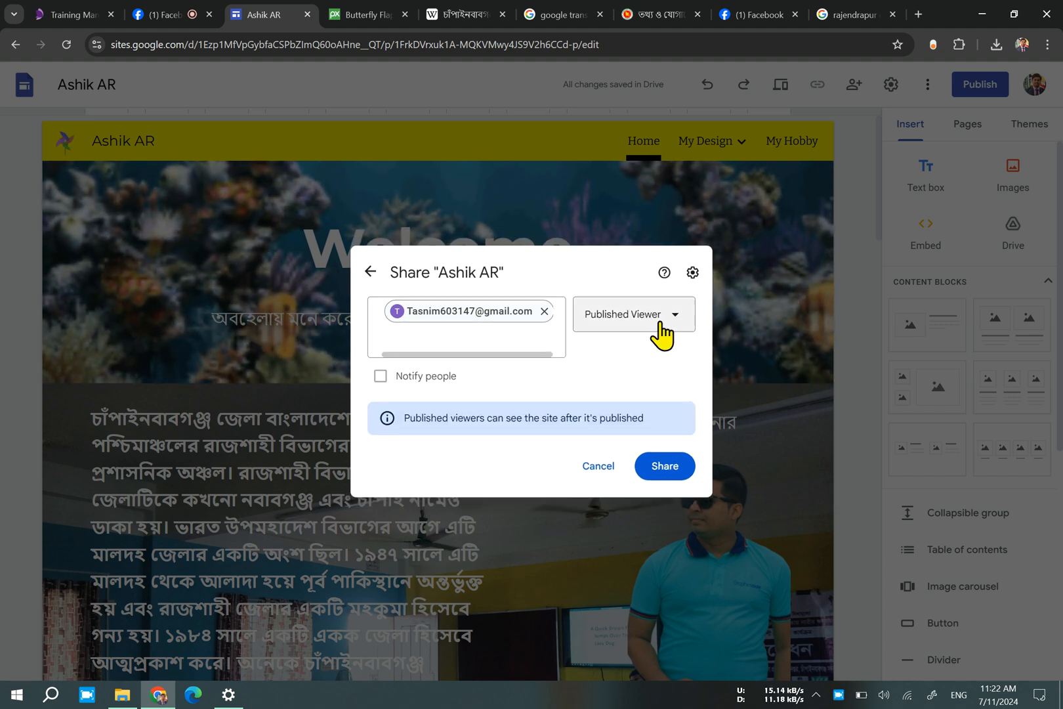
click(673, 317)
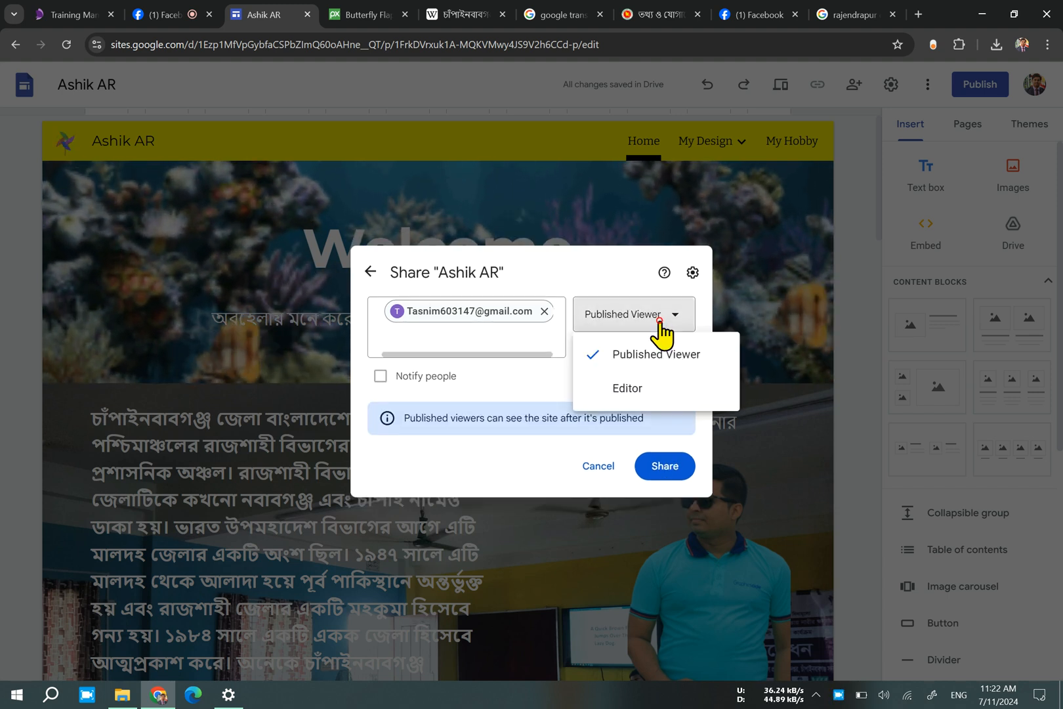
click(636, 392)
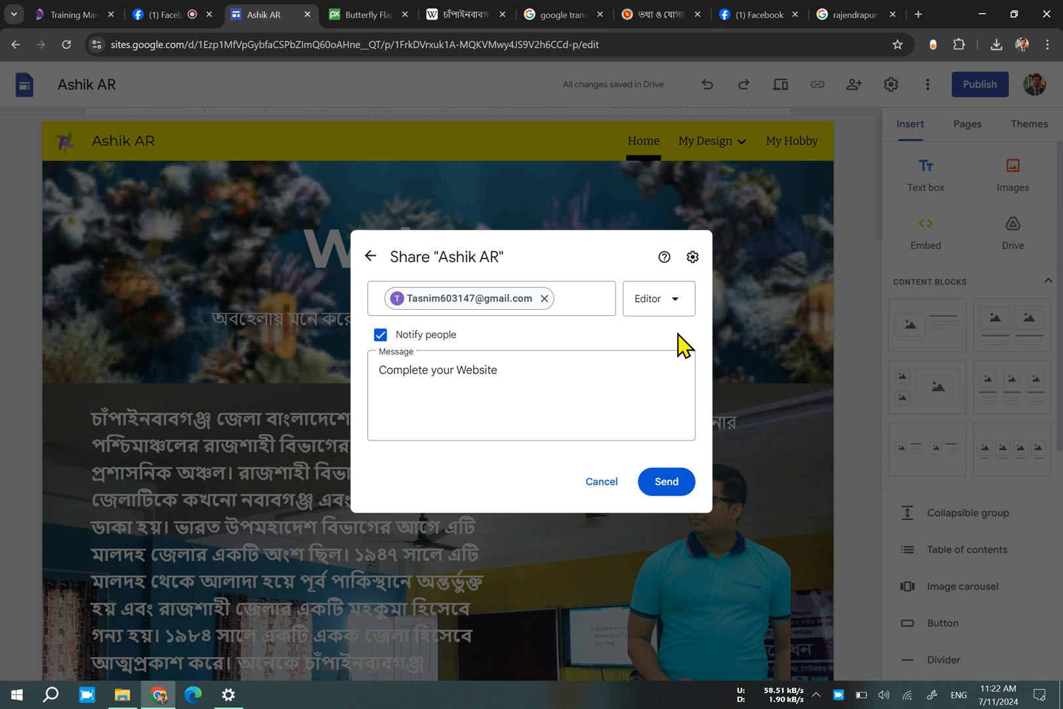
Send the invitation and reopen the site's sharing settings to check the new editor's access.
click(666, 482)
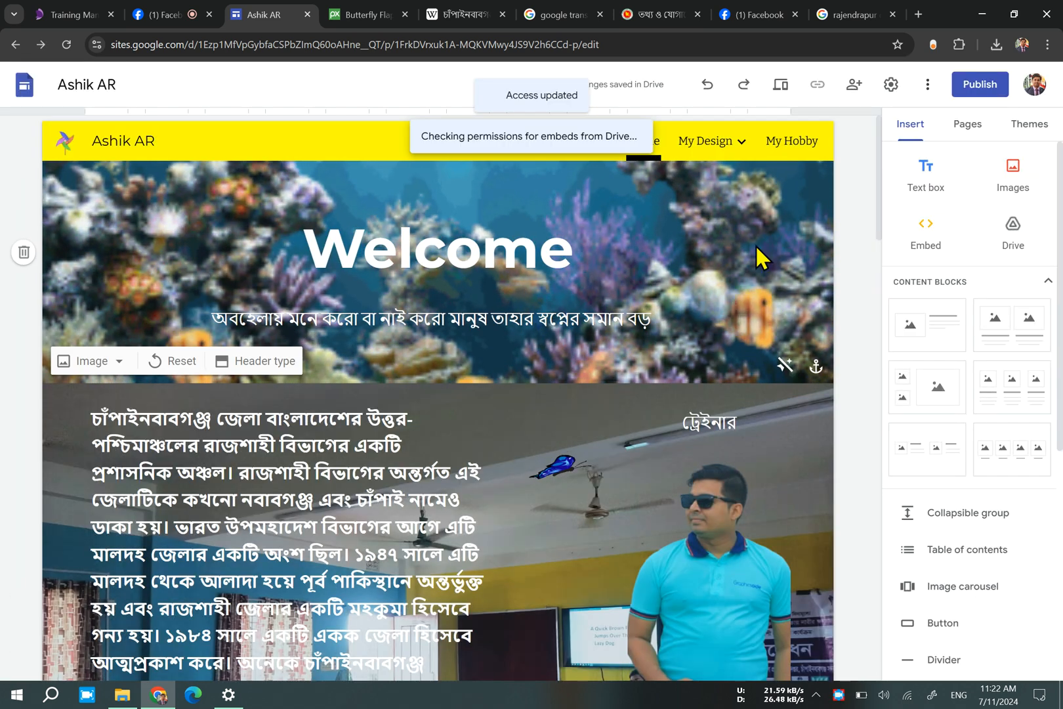
click(854, 85)
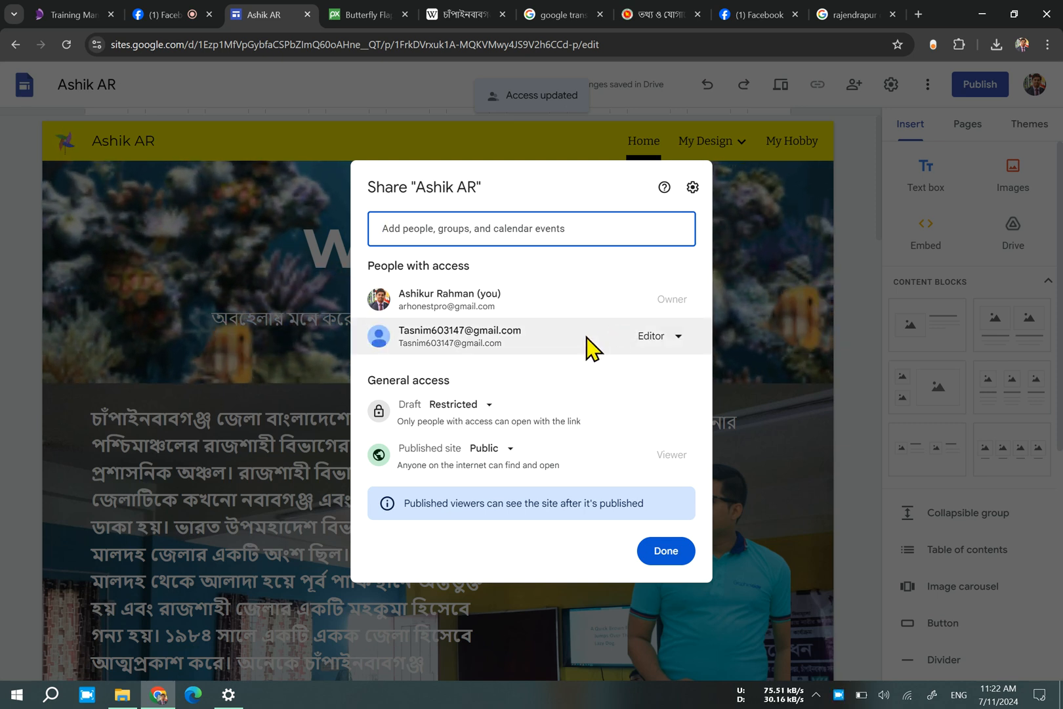
mouse_move(586, 343)
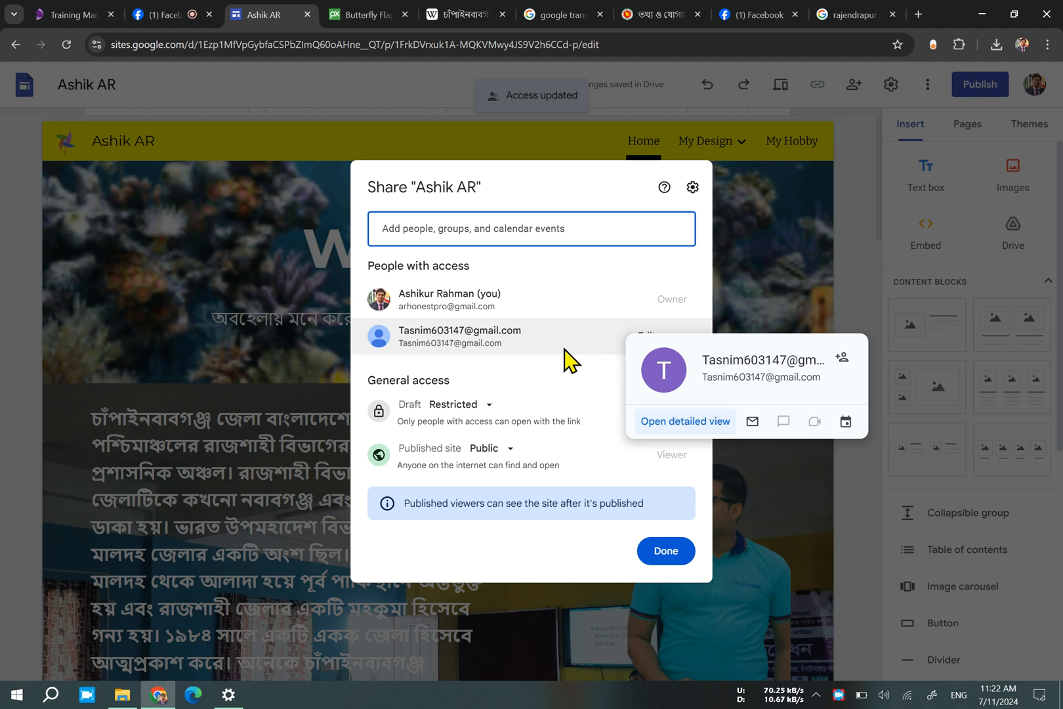
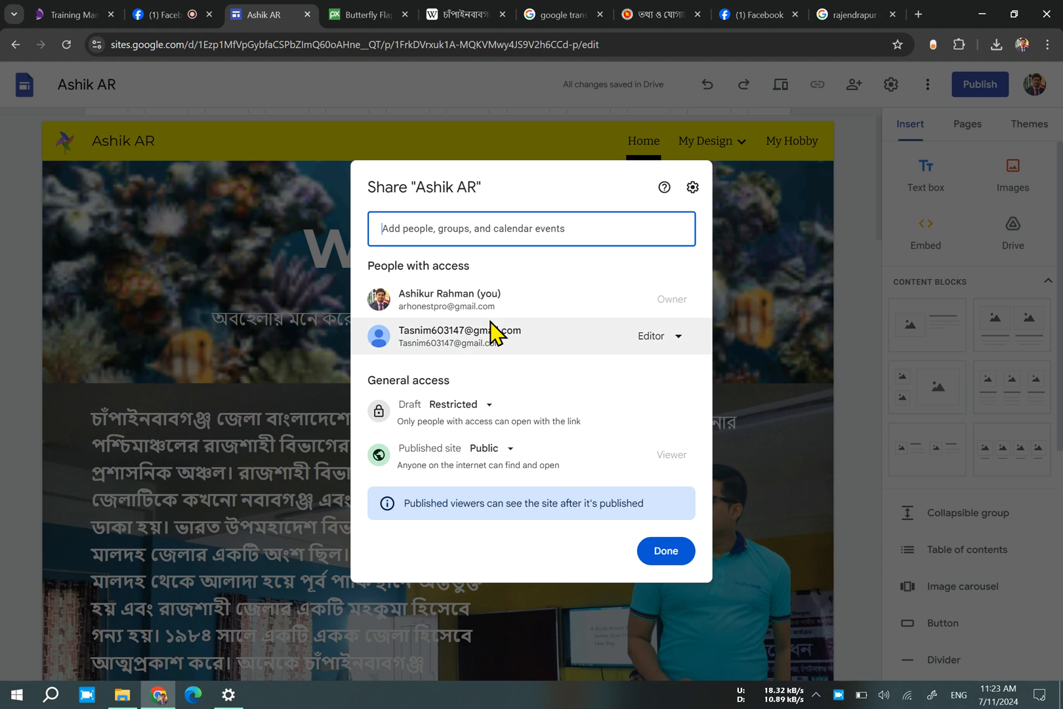
Remove the invited editor's access and view the general access options for the draft.
click(671, 336)
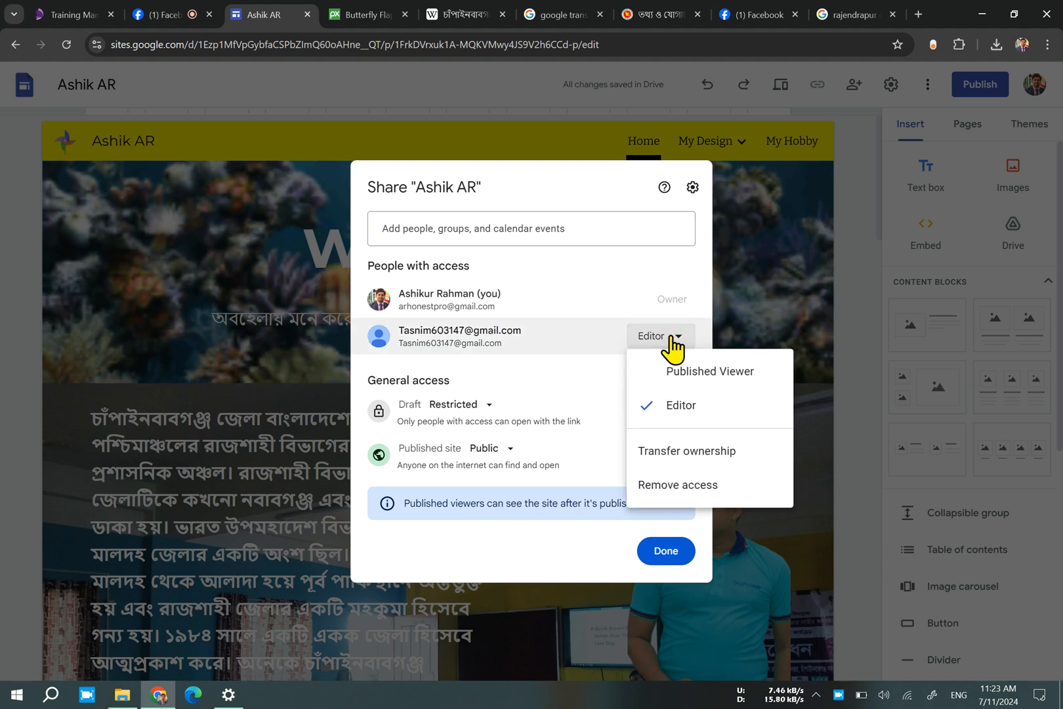
click(700, 478)
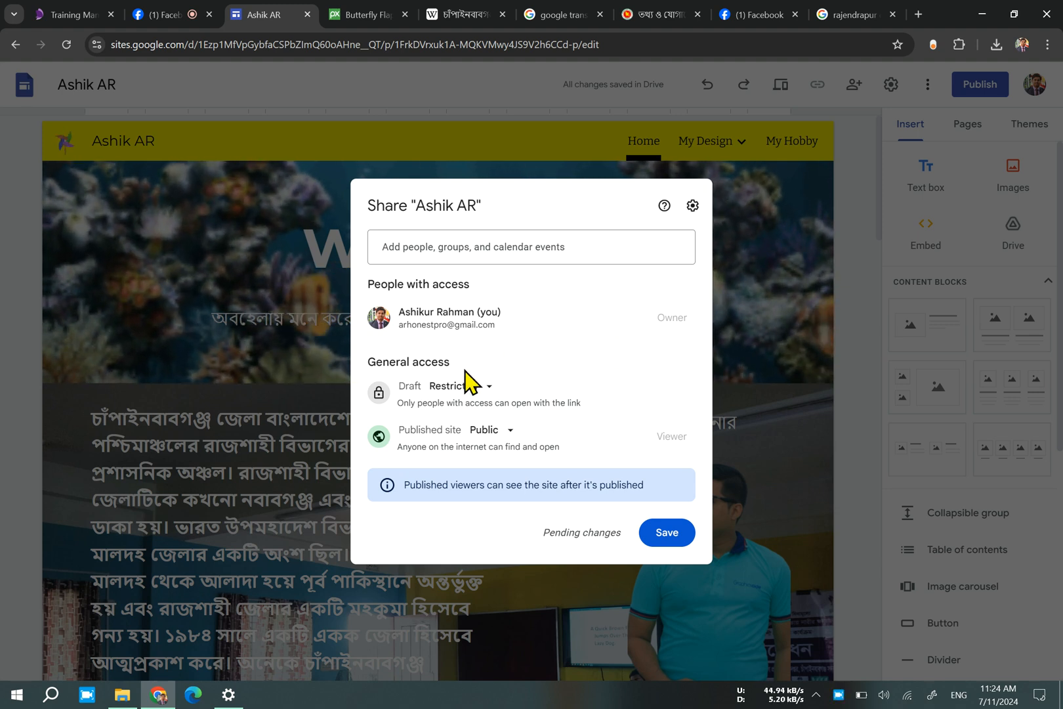
click(489, 394)
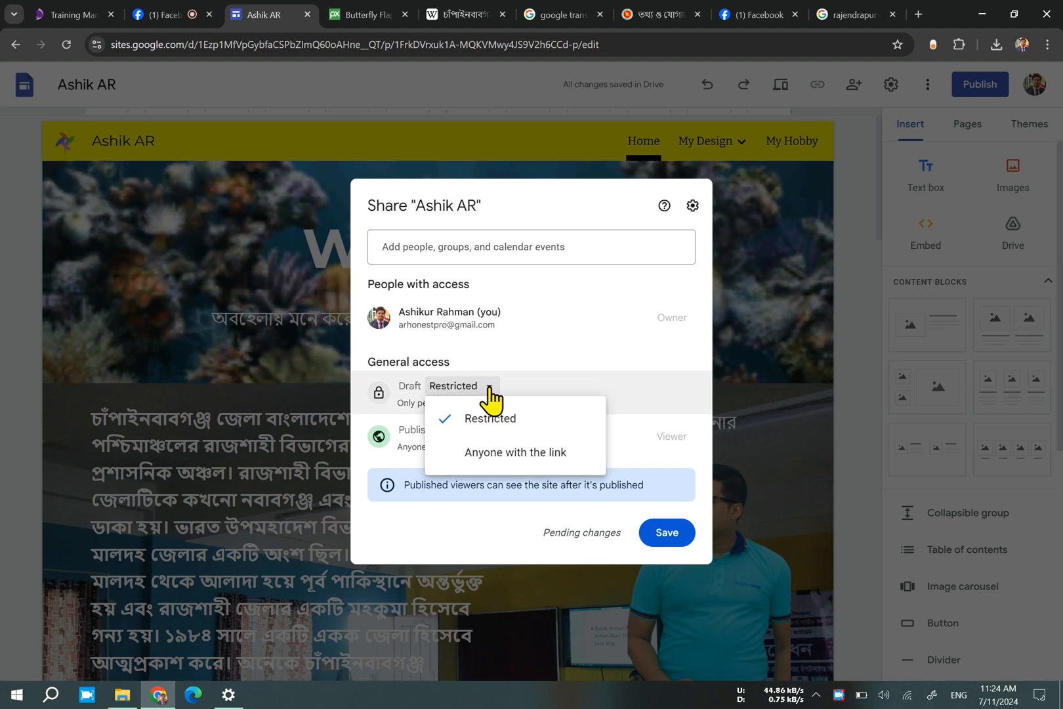
click(490, 395)
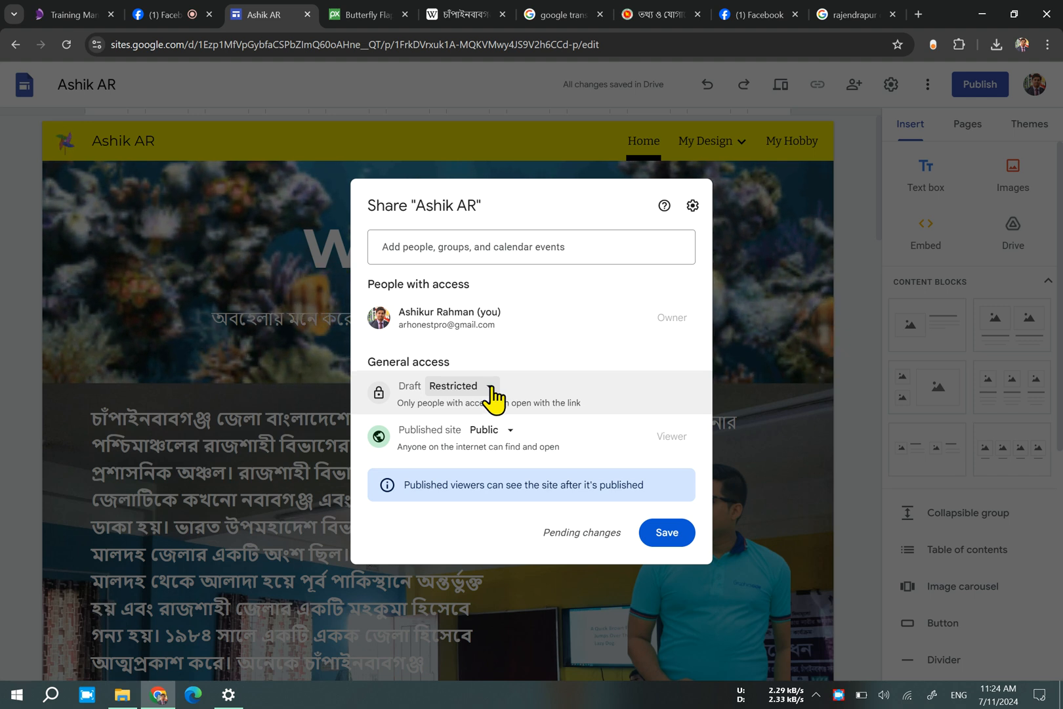
Review the general access options for the draft and for the published site.
click(678, 13)
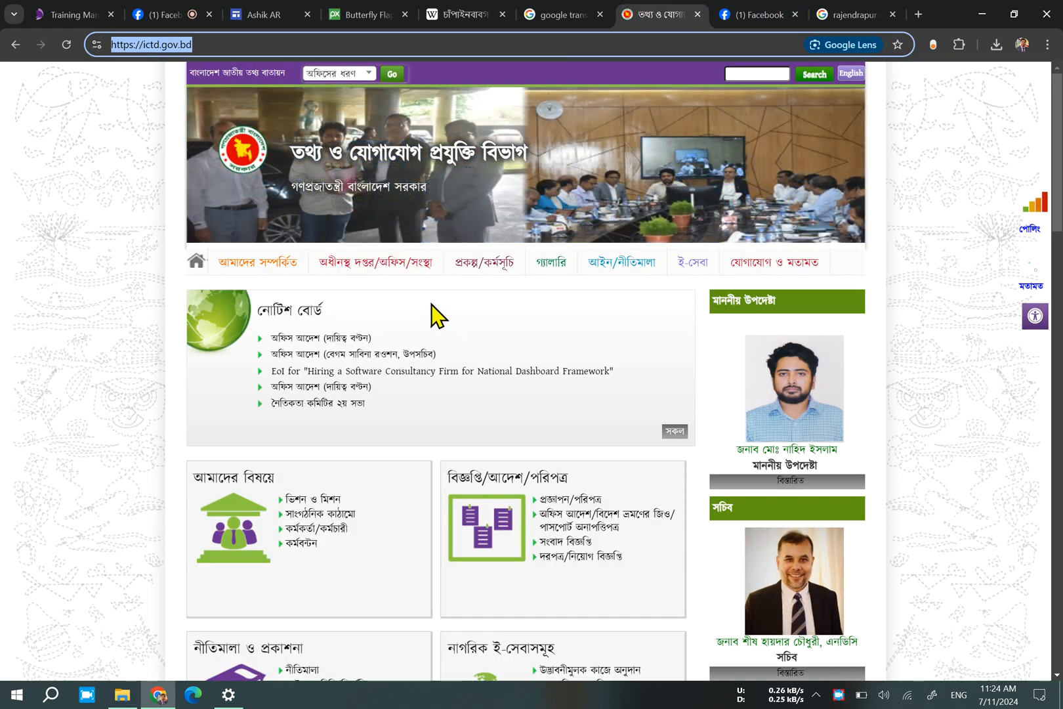
click(252, 13)
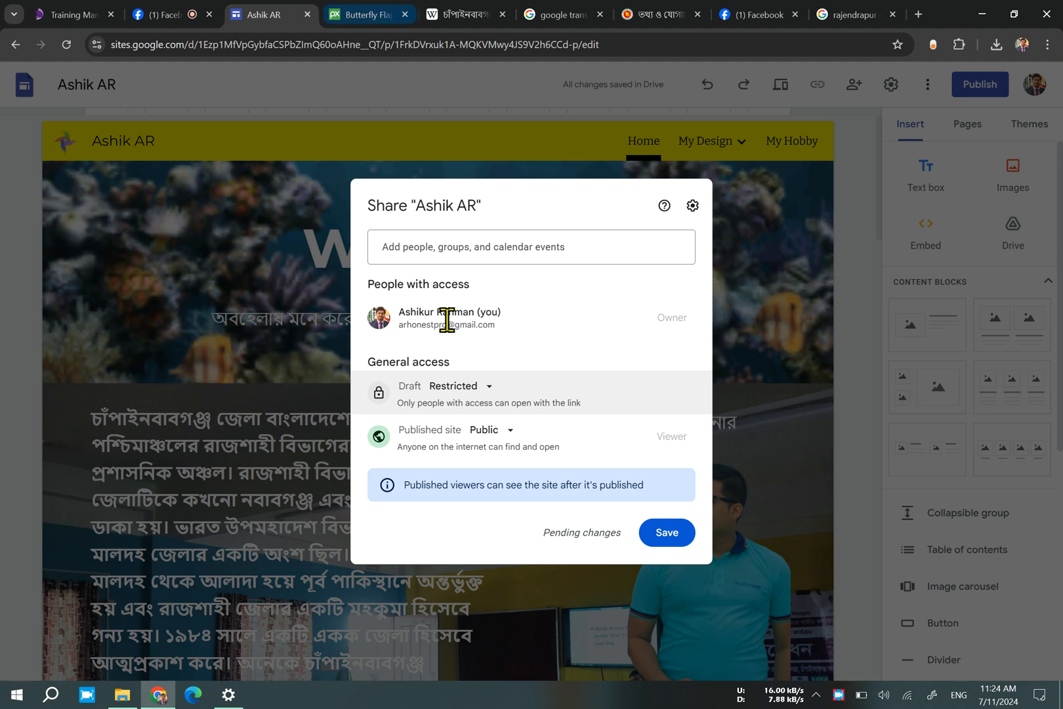
click(471, 387)
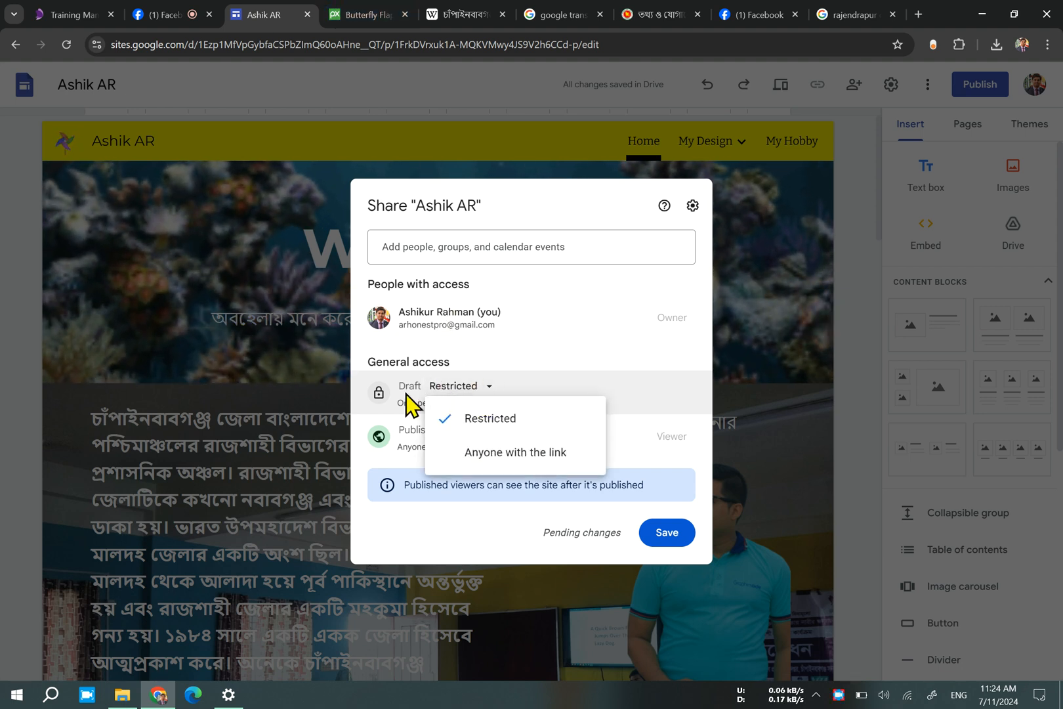
click(526, 426)
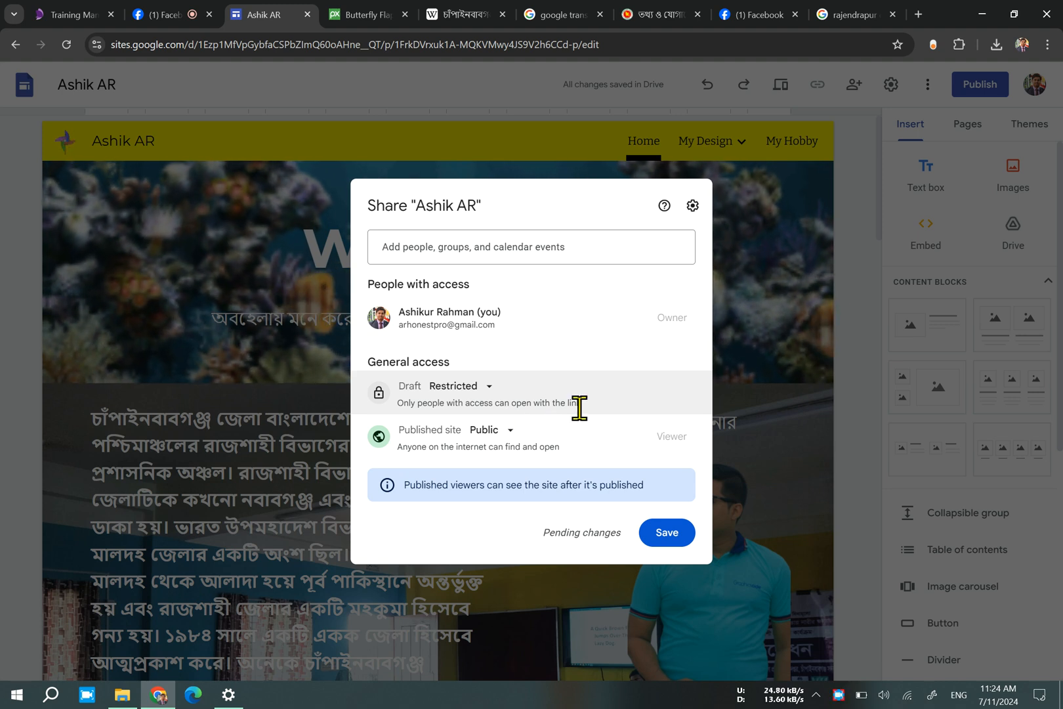
click(505, 427)
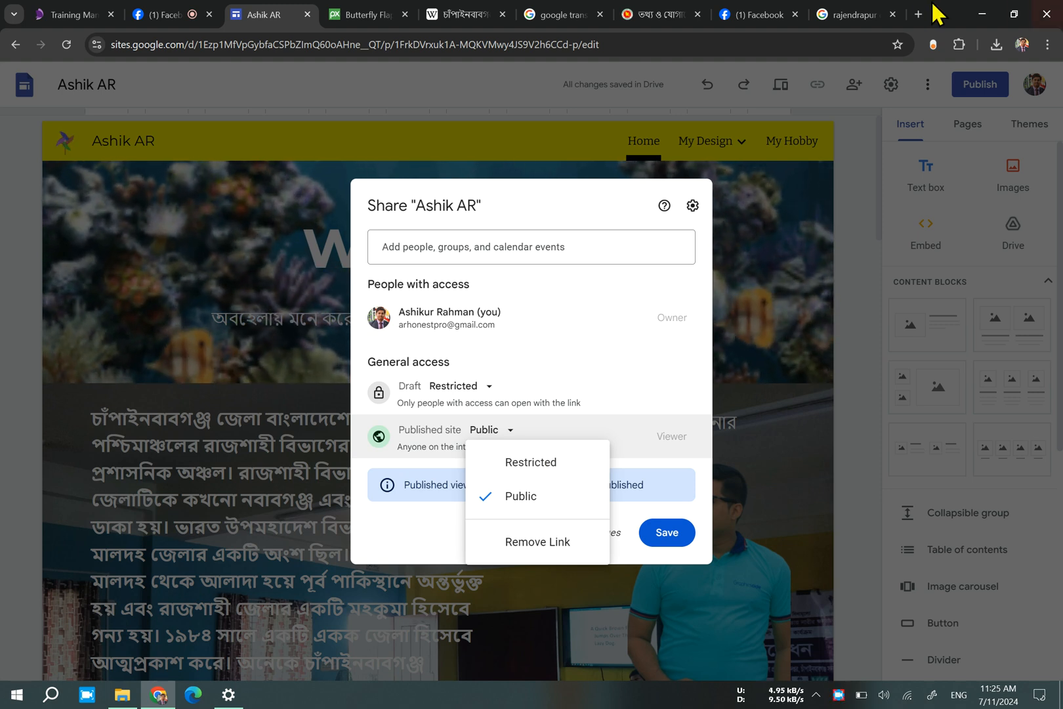
Open the Rajendrapur Cantonment Public School & College website from the Google results, copy its address and return to the results.
click(820, 13)
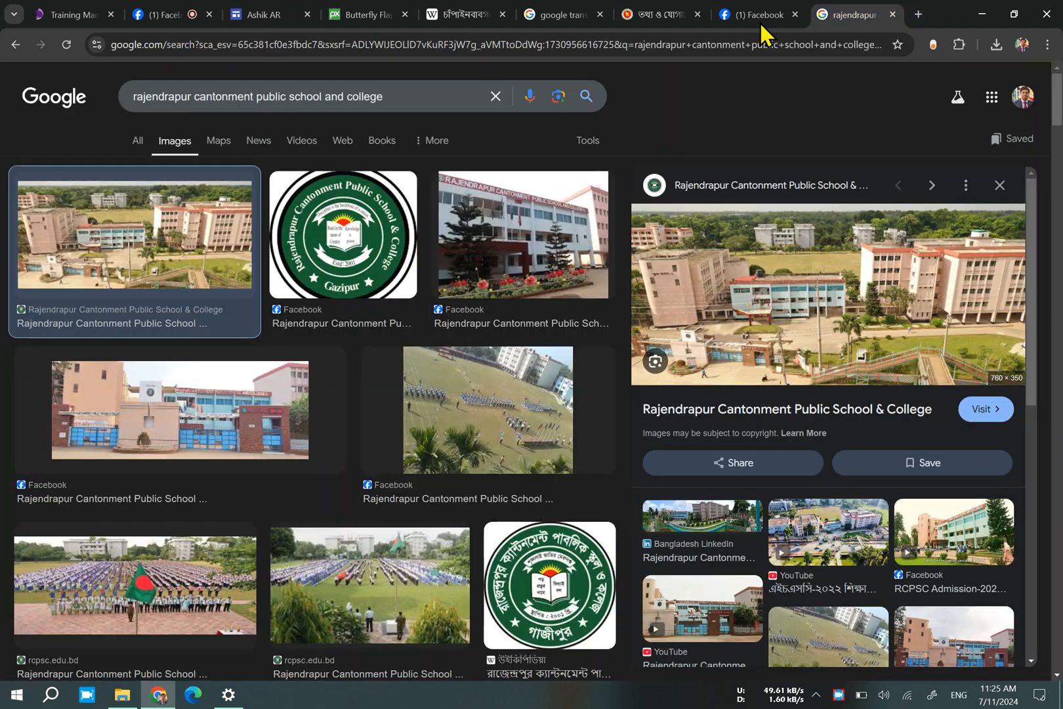
click(143, 140)
click(201, 221)
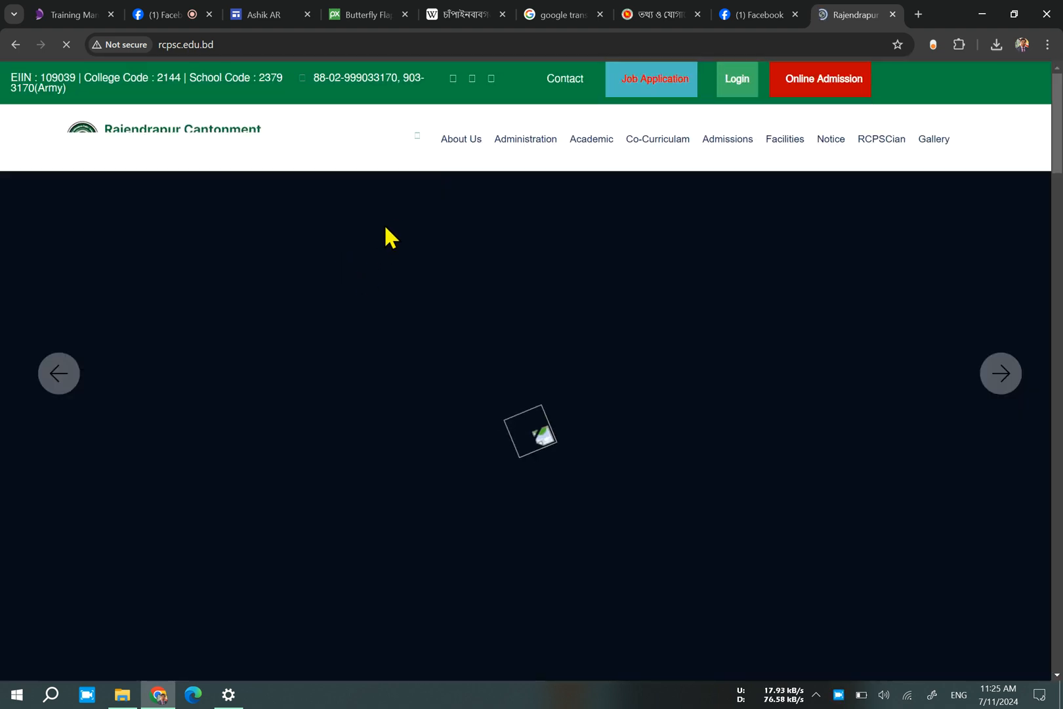
click(273, 47)
key(ctrl+c)
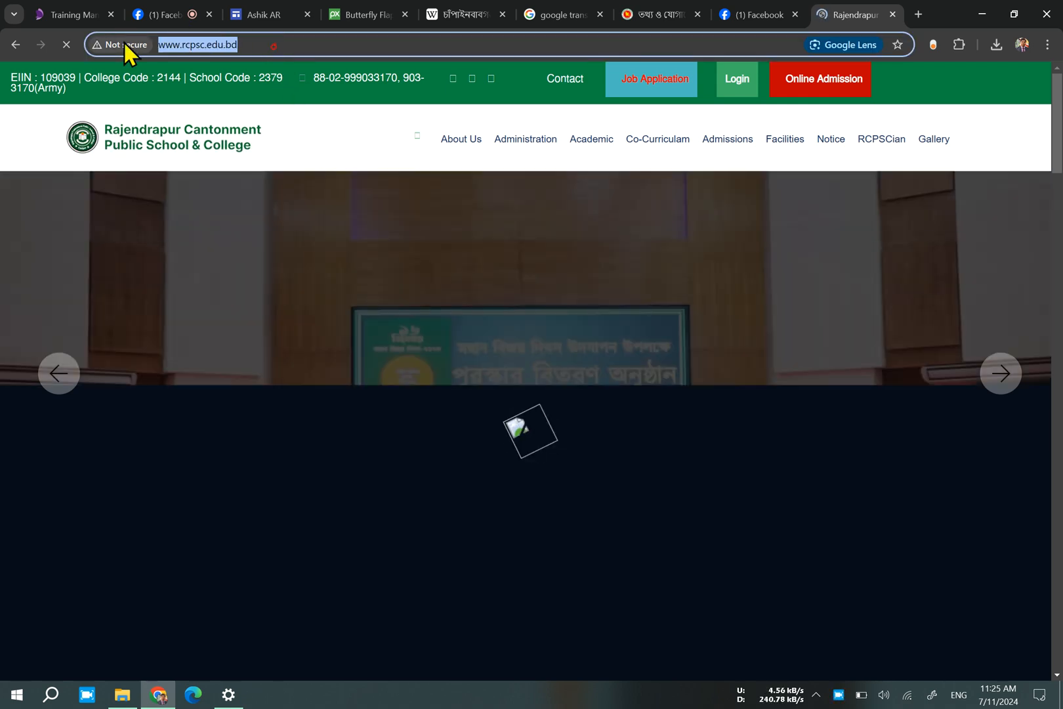
click(22, 45)
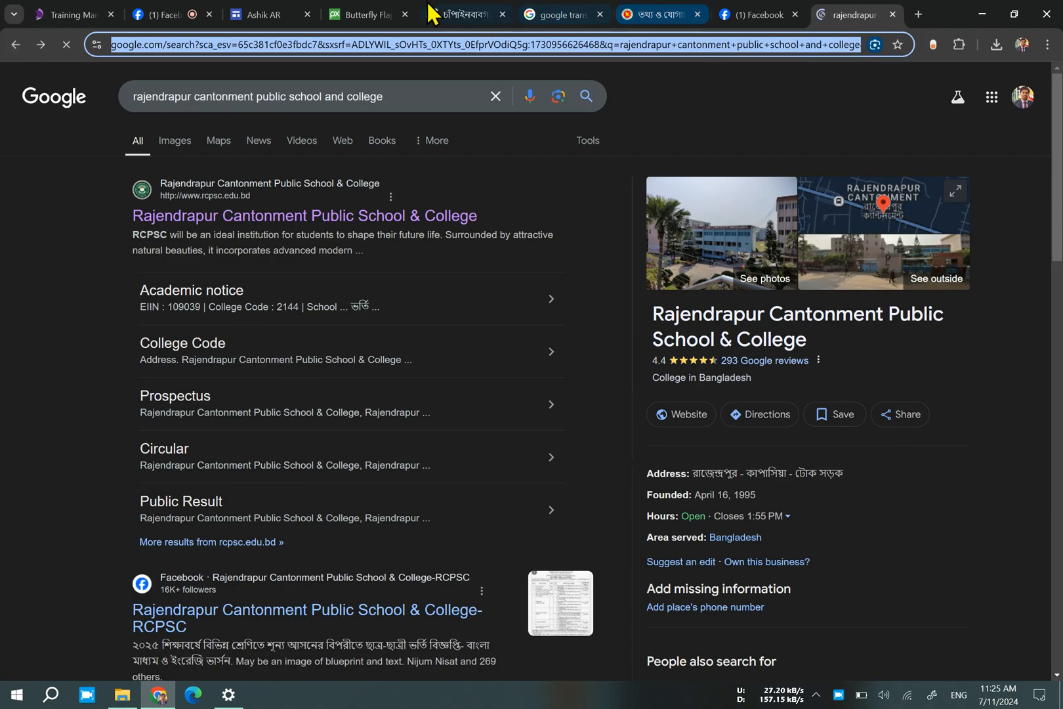
Switch back to the Google Sites editor and discard the unsaved sharing changes.
click(259, 14)
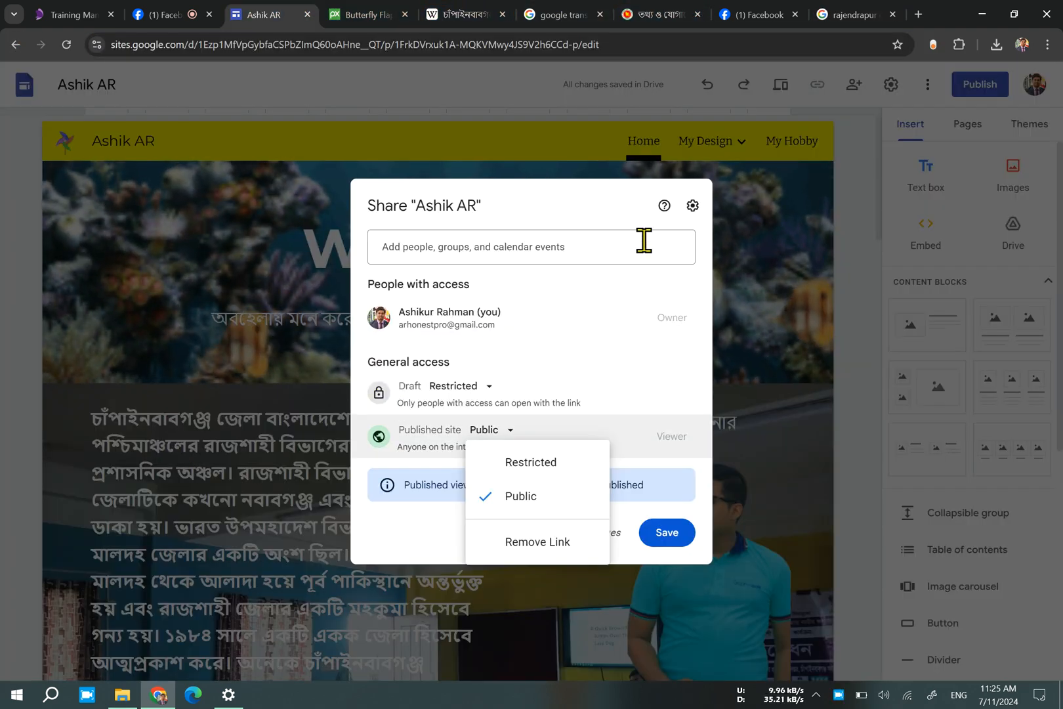
click(620, 532)
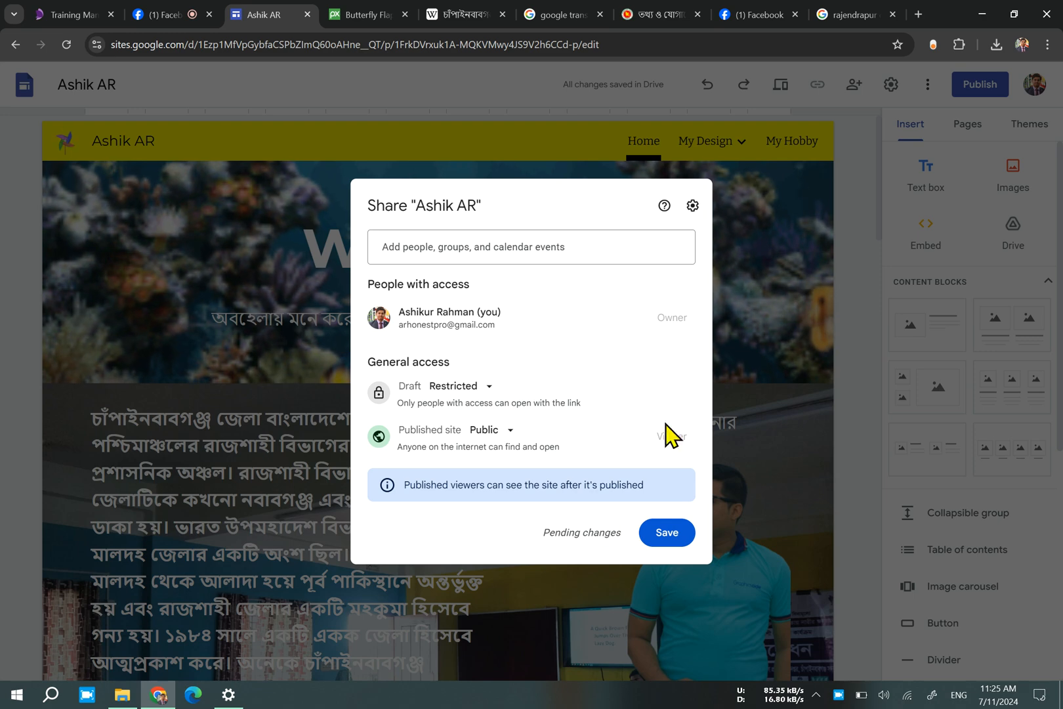
click(776, 332)
click(594, 416)
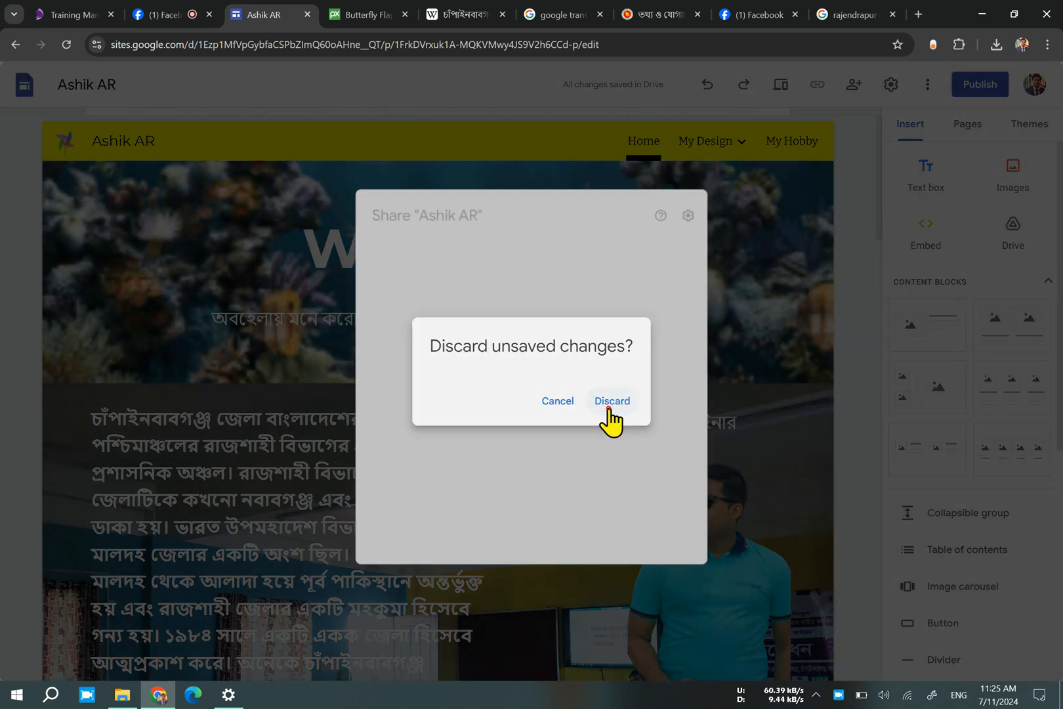
scroll(487, 505, down, 10)
scroll(487, 505, down, 2)
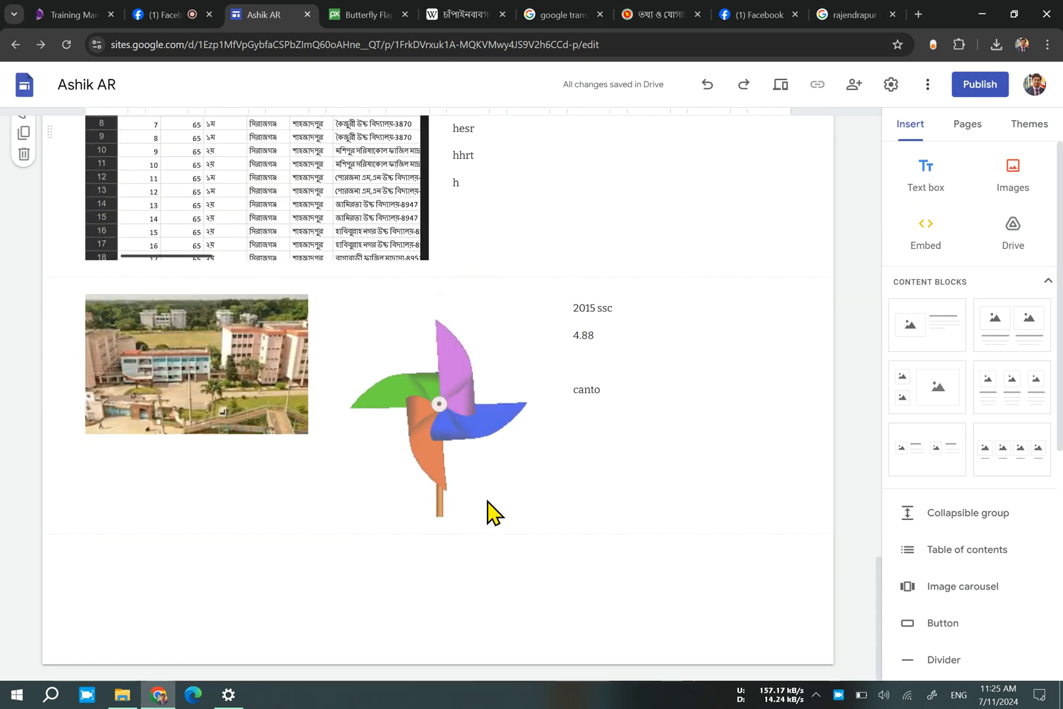
click(214, 375)
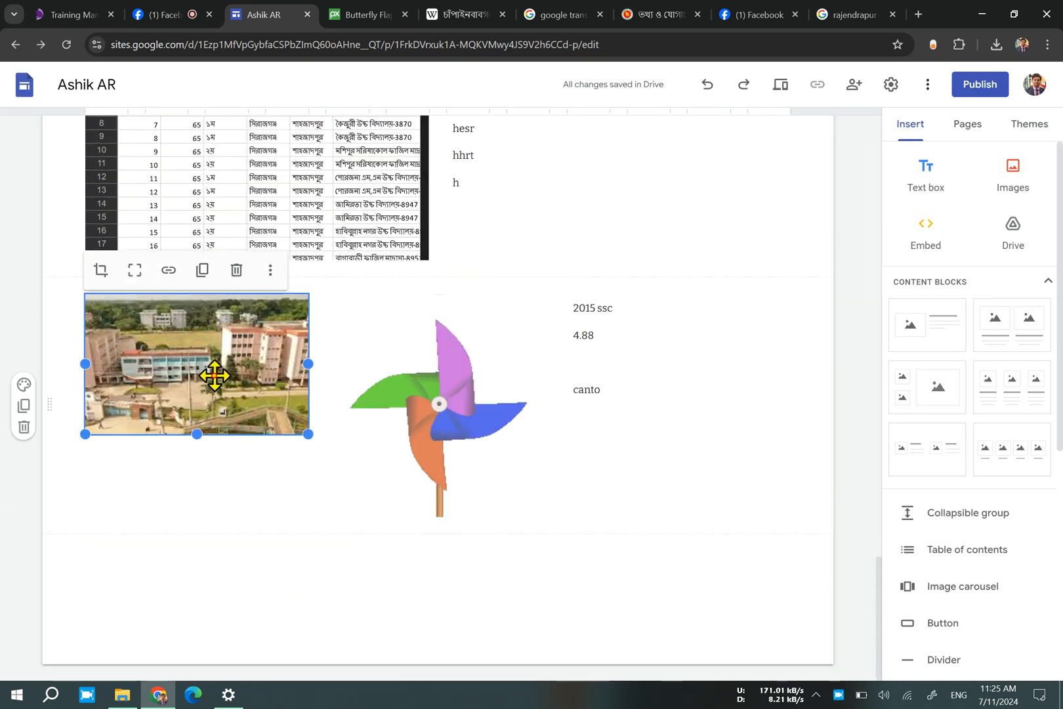
click(169, 269)
right_click(177, 276)
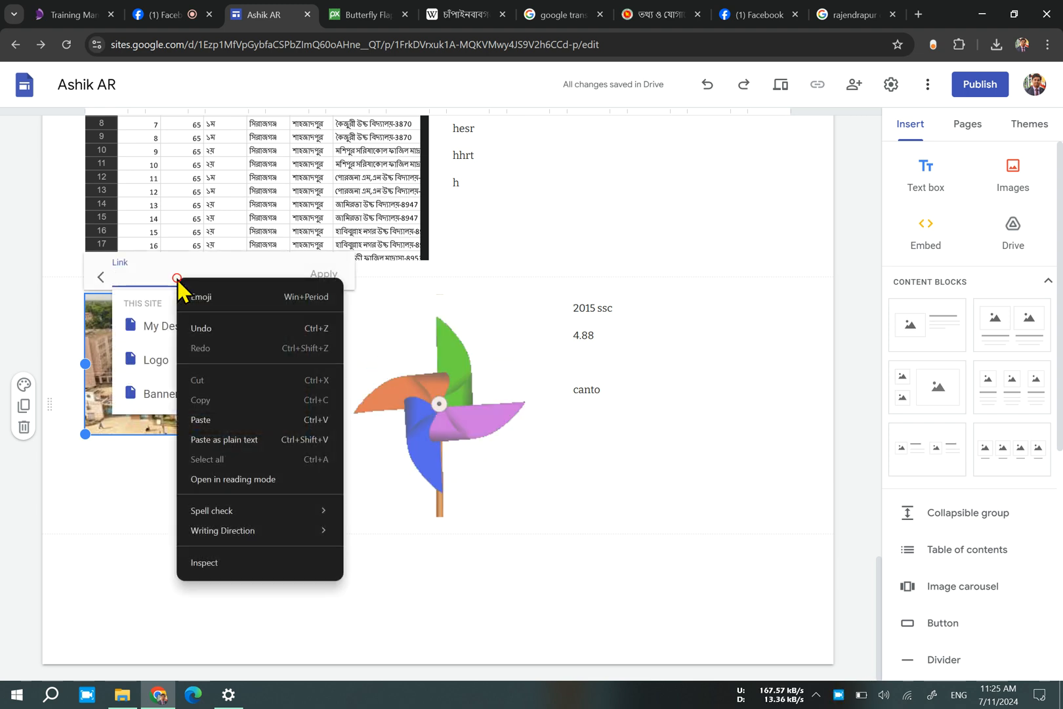
click(259, 416)
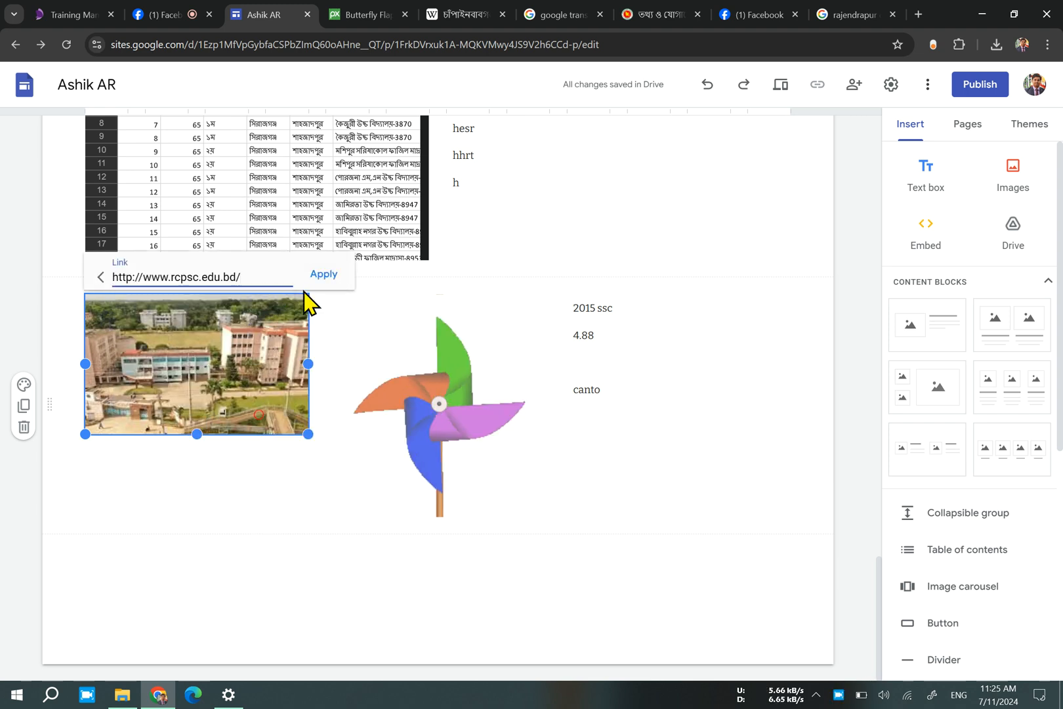
click(324, 276)
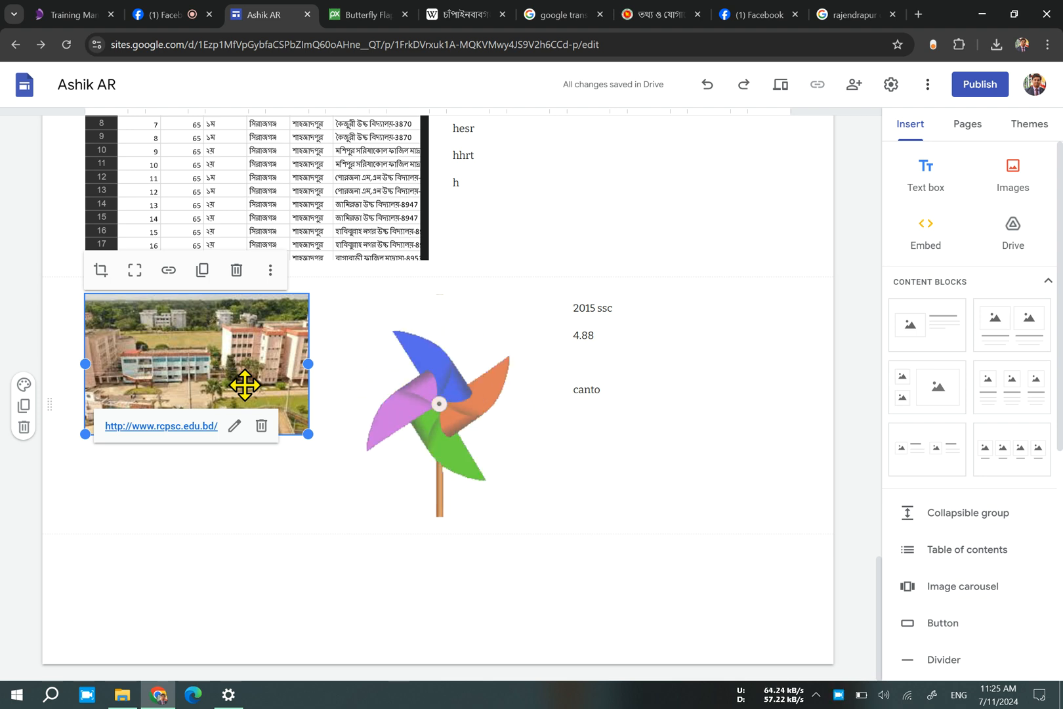
scroll(602, 437, up, 5)
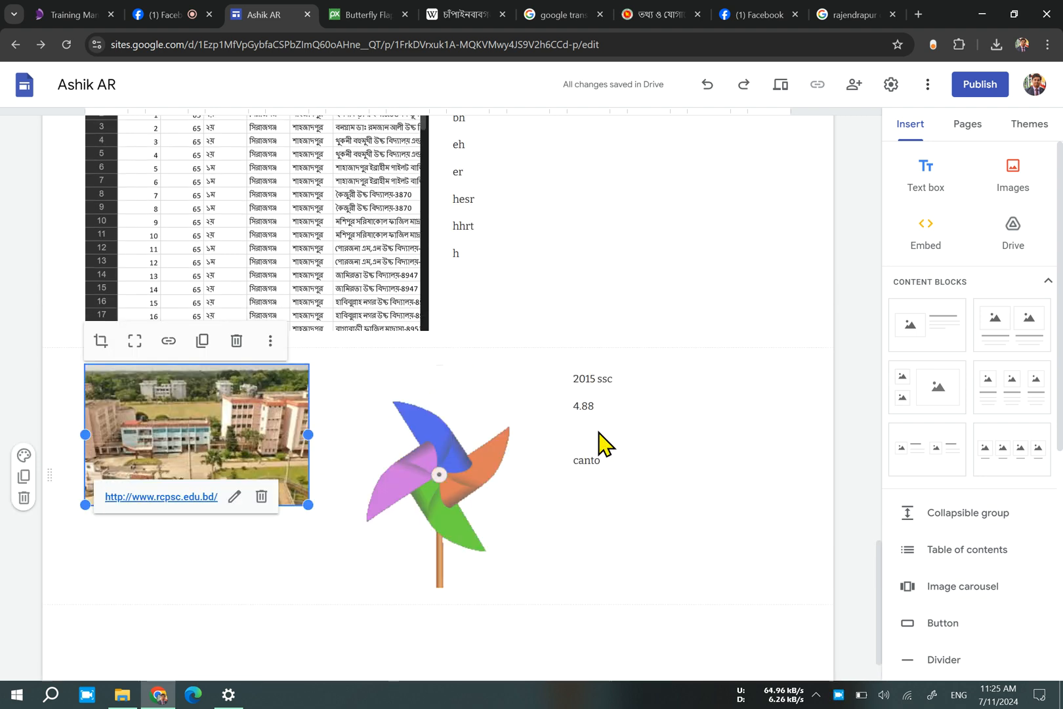
scroll(600, 430, up, 12)
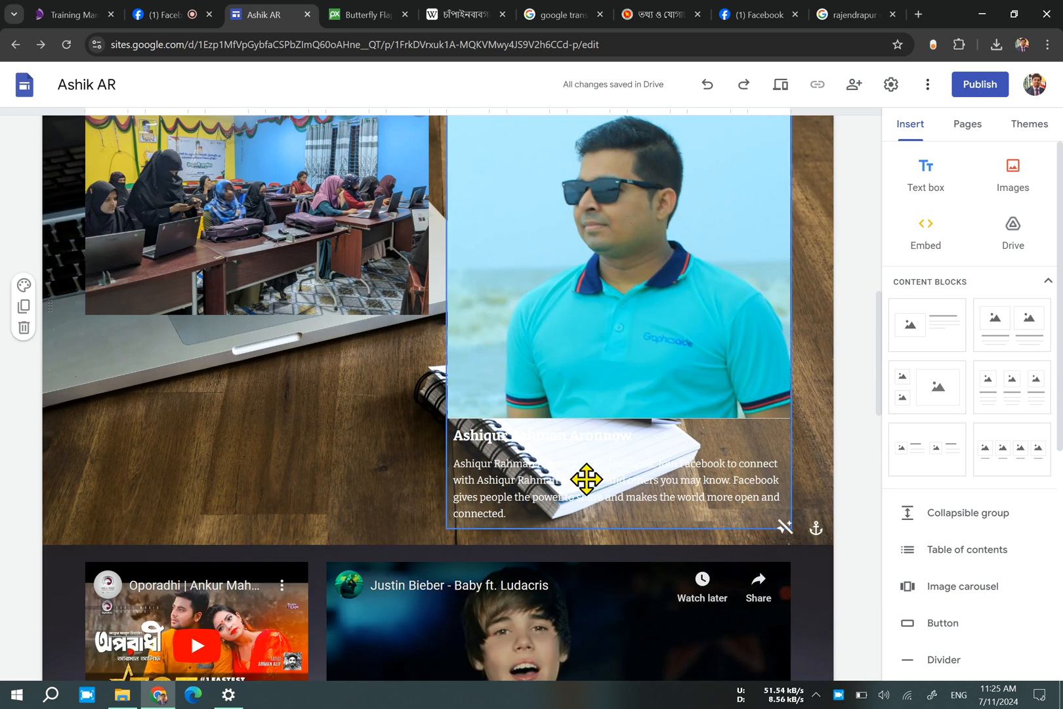
scroll(586, 479, down, 3)
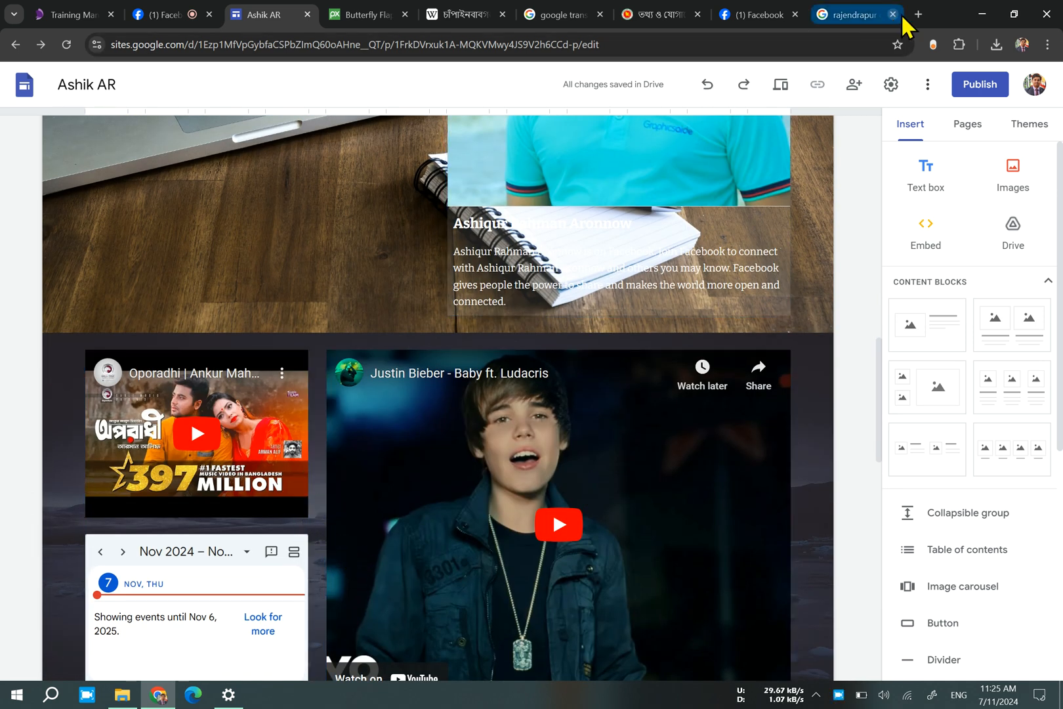
Open Google Maps in a new tab and search for Chapai Nawabganj.
click(919, 15)
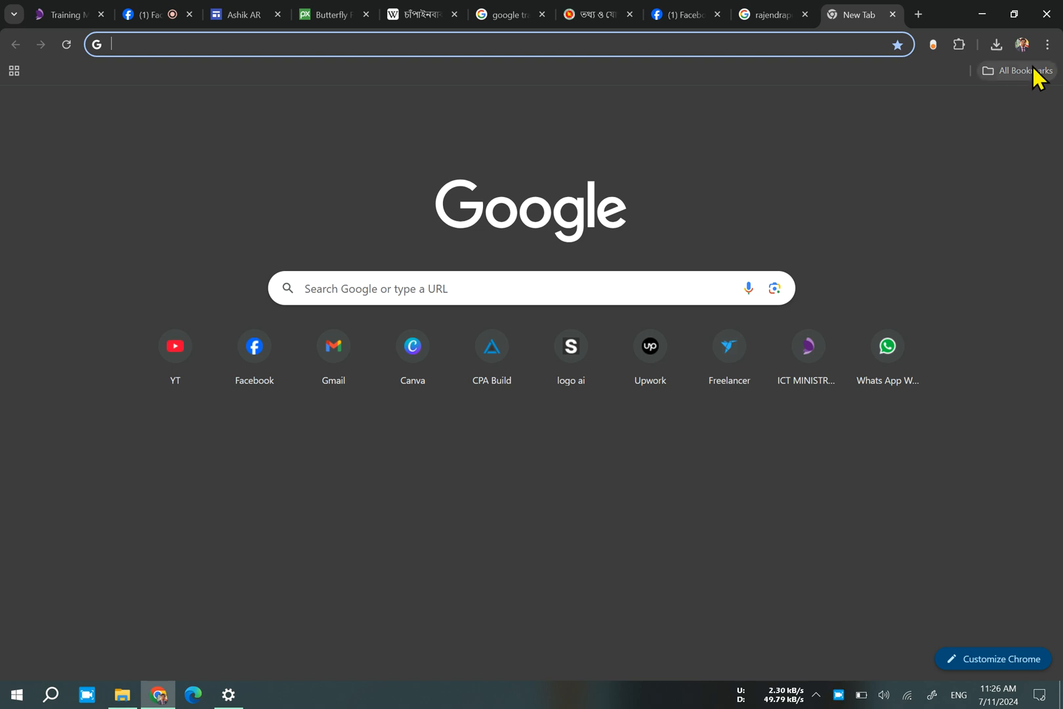
click(1005, 109)
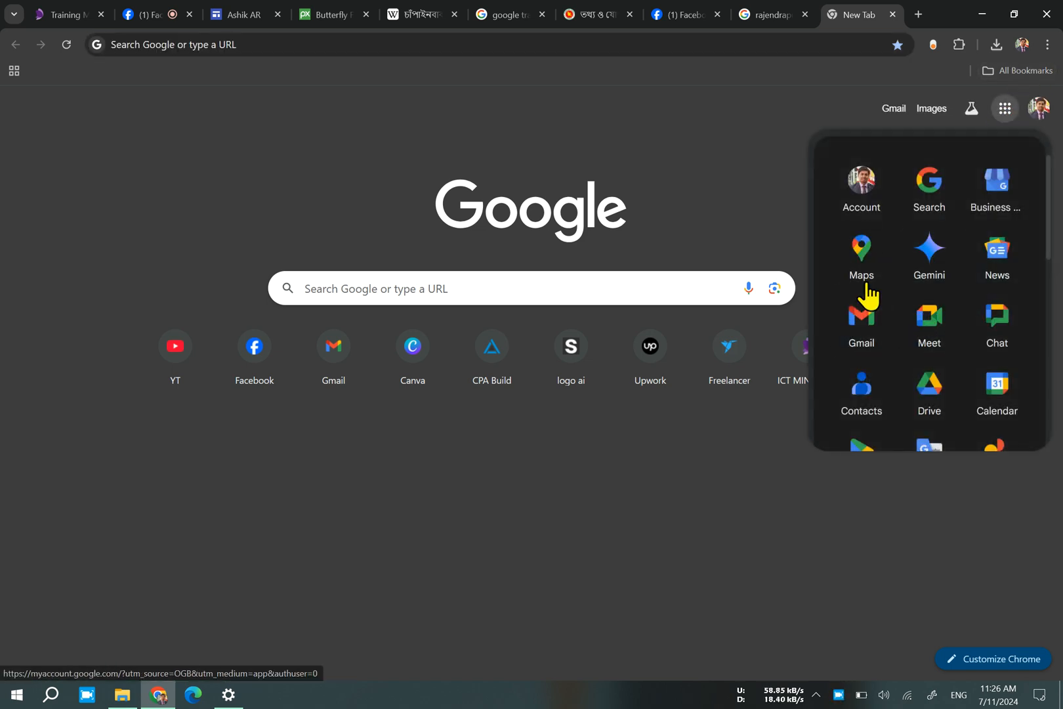
click(857, 279)
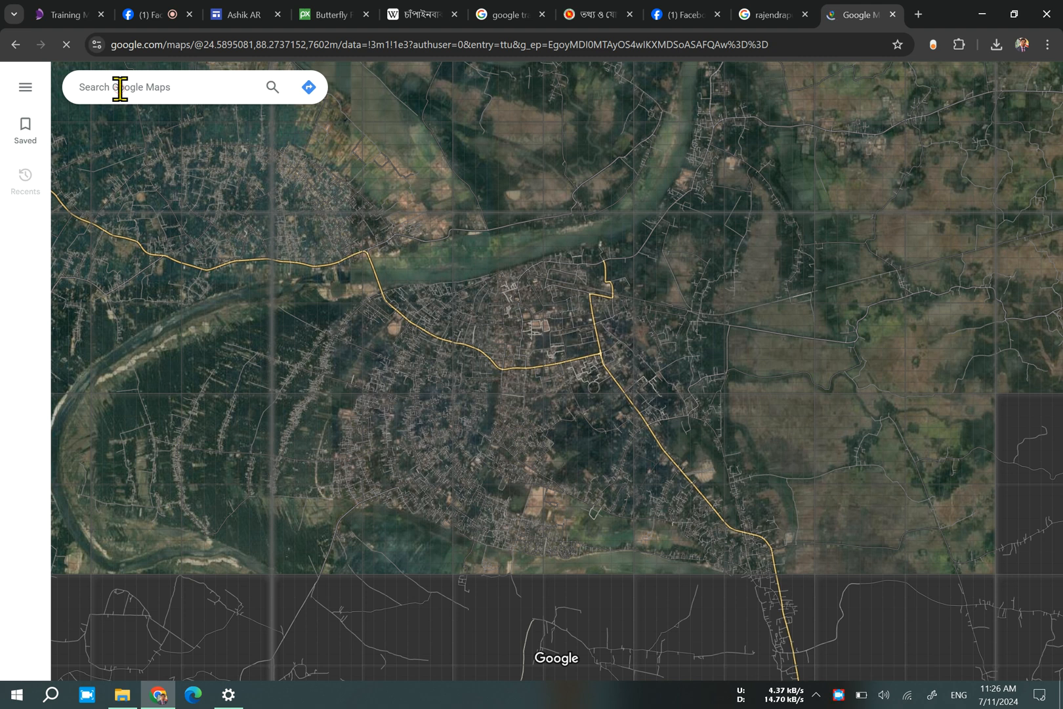
text(ch)
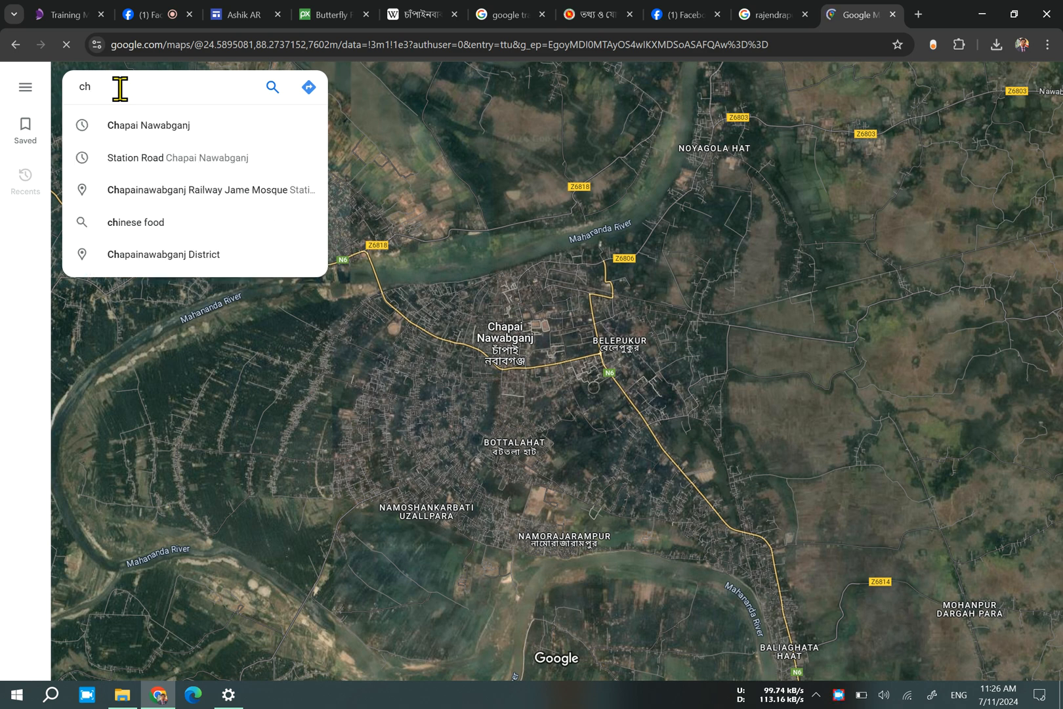
click(145, 129)
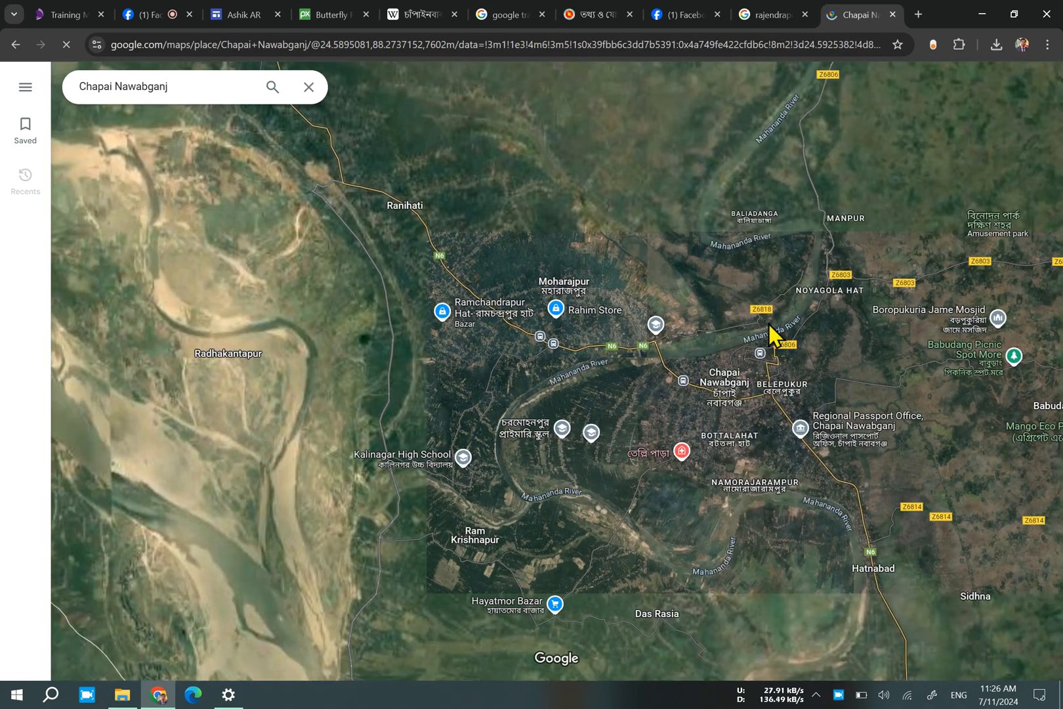
Examine the map around Chapai Nawabganj, clear the place search and continue exploring the town area.
drag(741, 315, 631, 338)
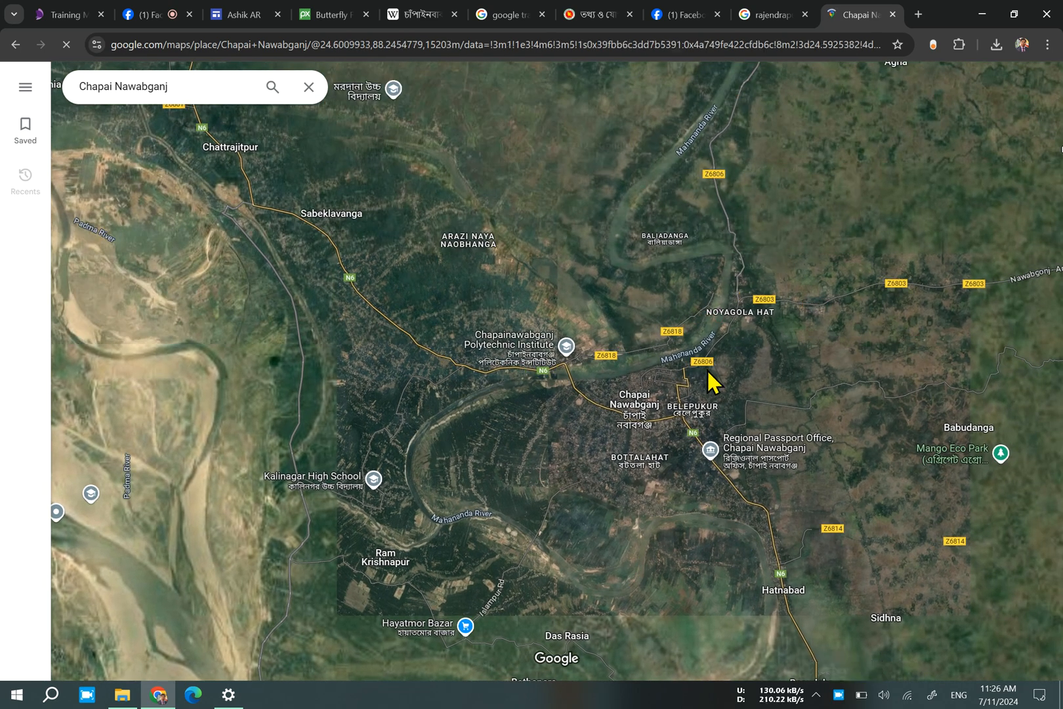
scroll(729, 415, up, 5)
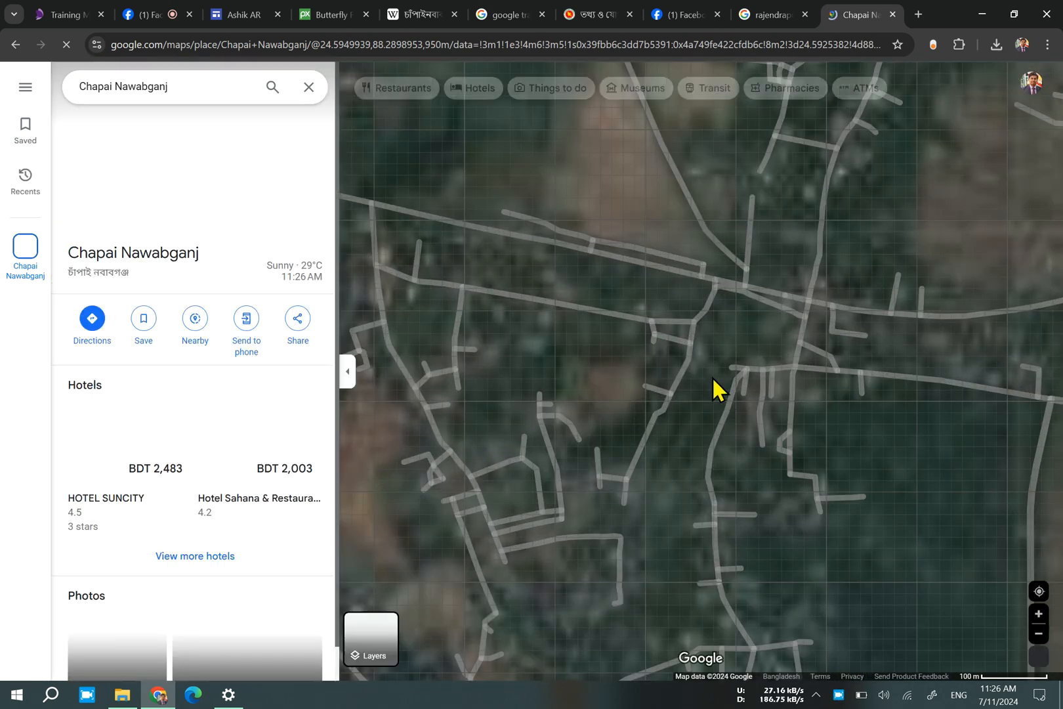
scroll(681, 312, down, 1)
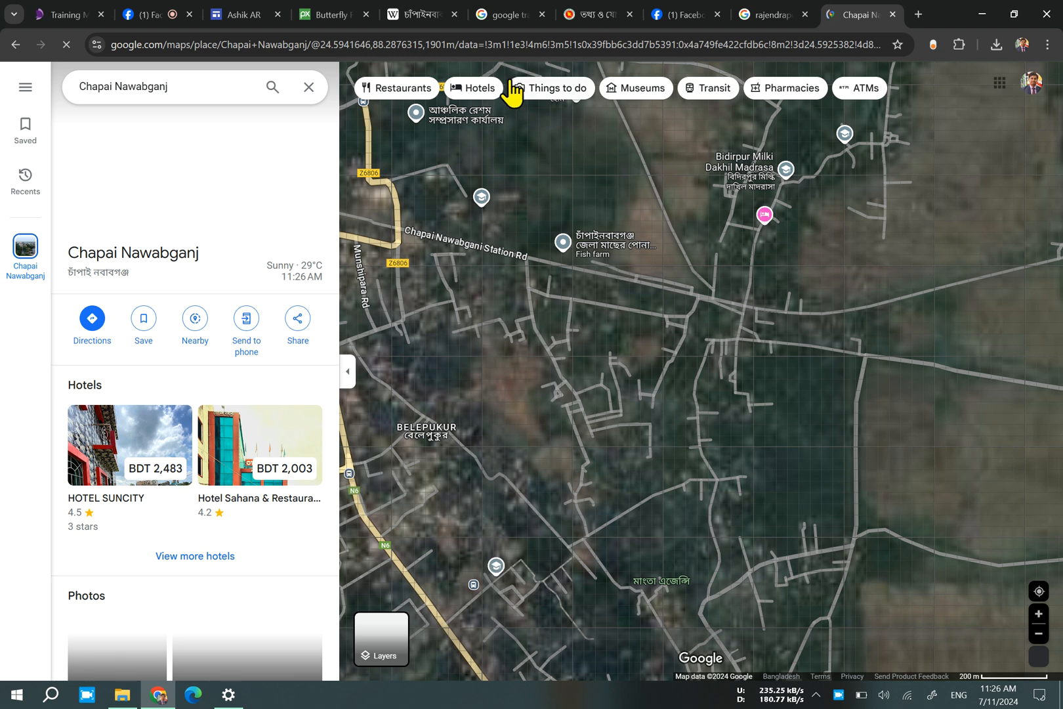
scroll(609, 310, down, 1)
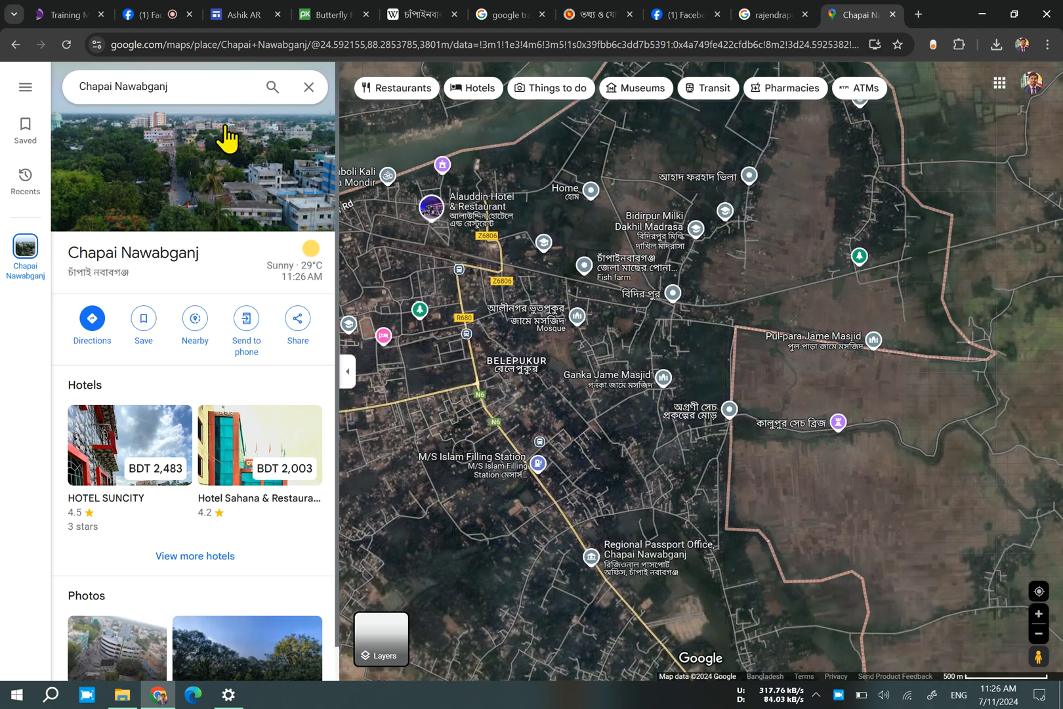
click(308, 92)
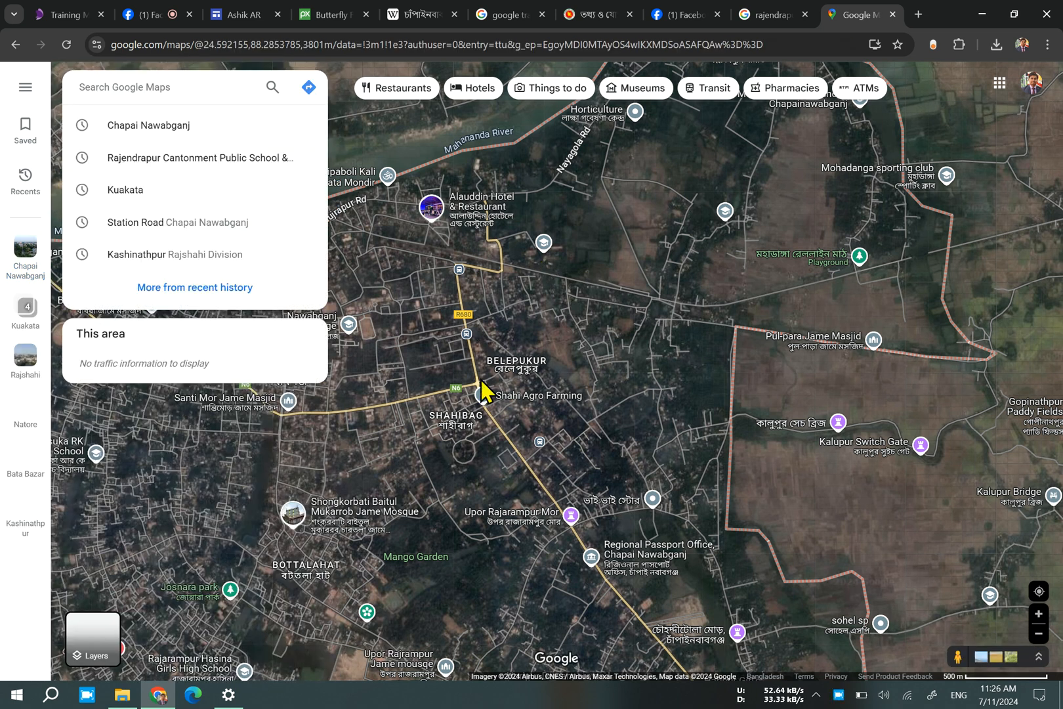
click(723, 414)
drag(629, 471, 708, 536)
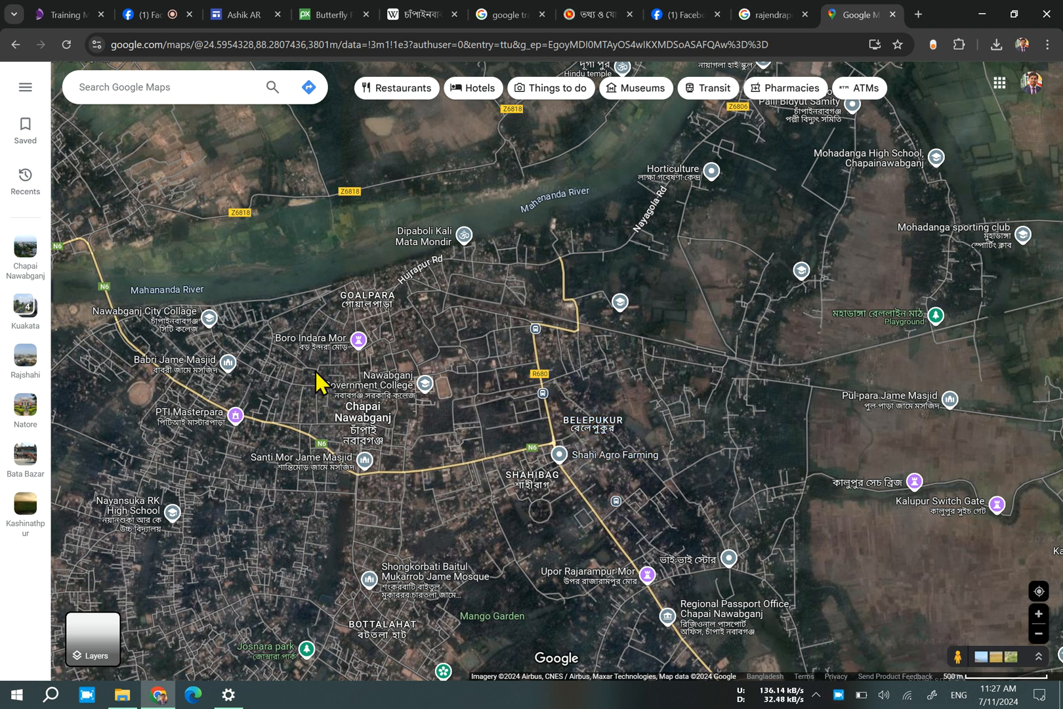
Frame Chapai Nawabganj and the Mahananda River on the satellite map and copy the web address of that map view.
drag(656, 430, 638, 348)
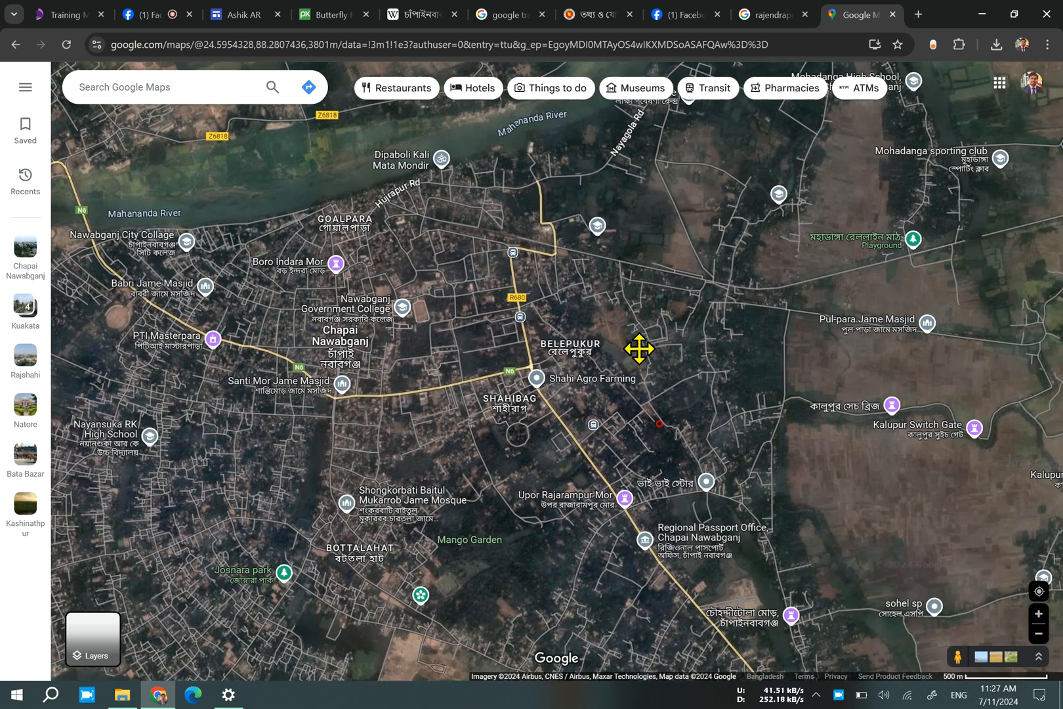
scroll(640, 361, down, 5)
scroll(638, 361, down, 2)
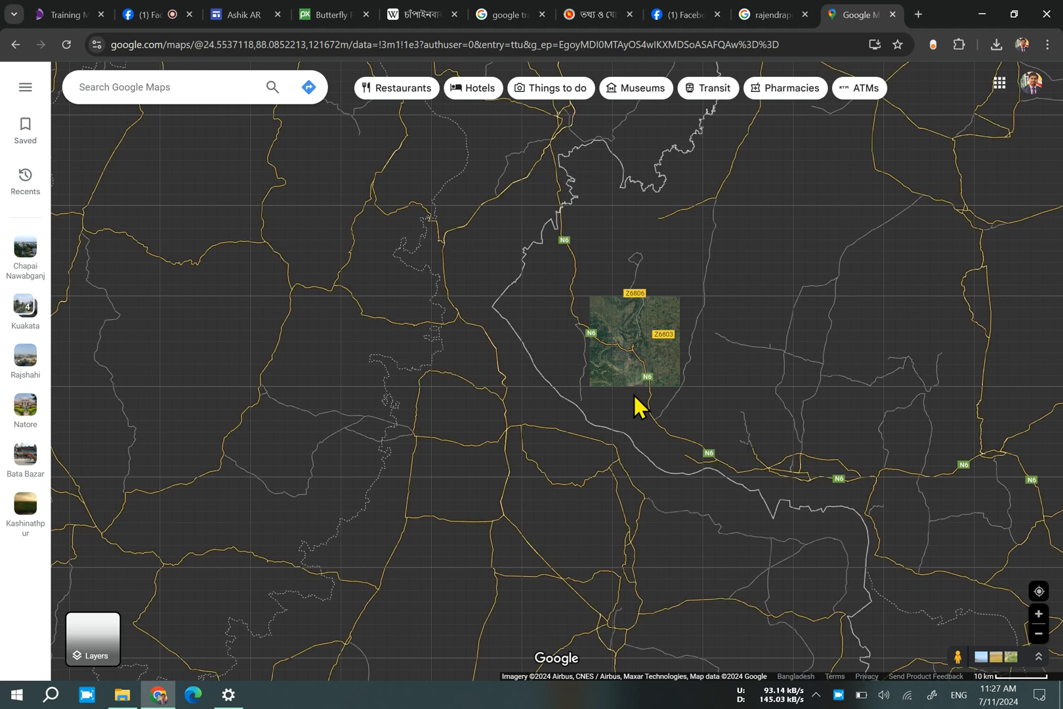
drag(660, 423, 598, 444)
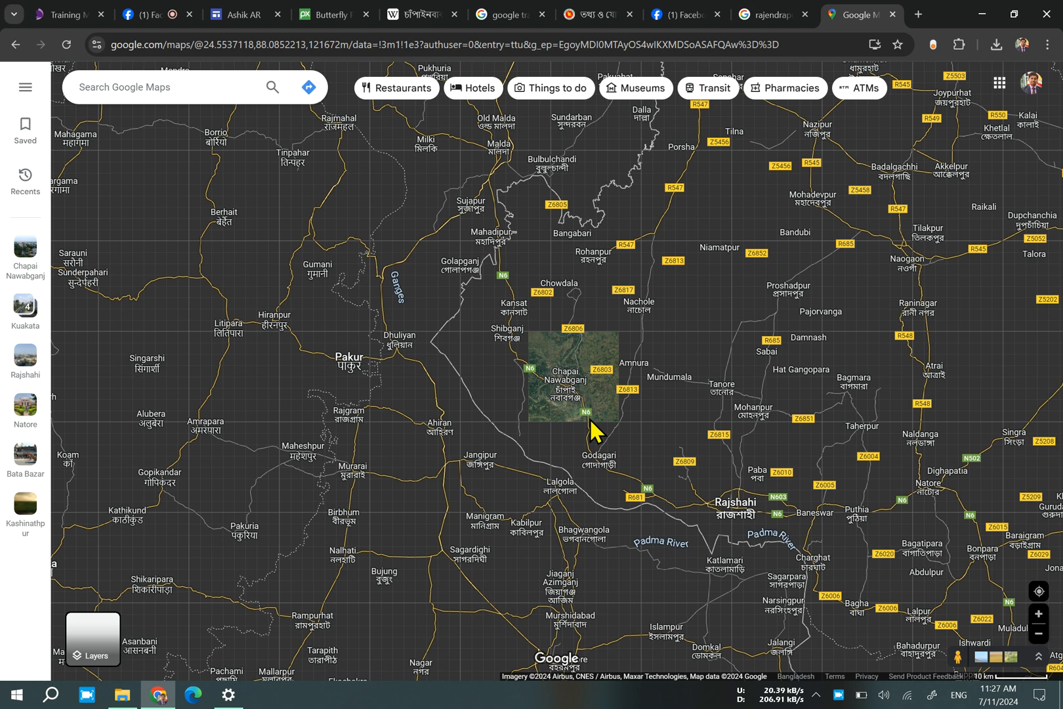
scroll(577, 403, up, 5)
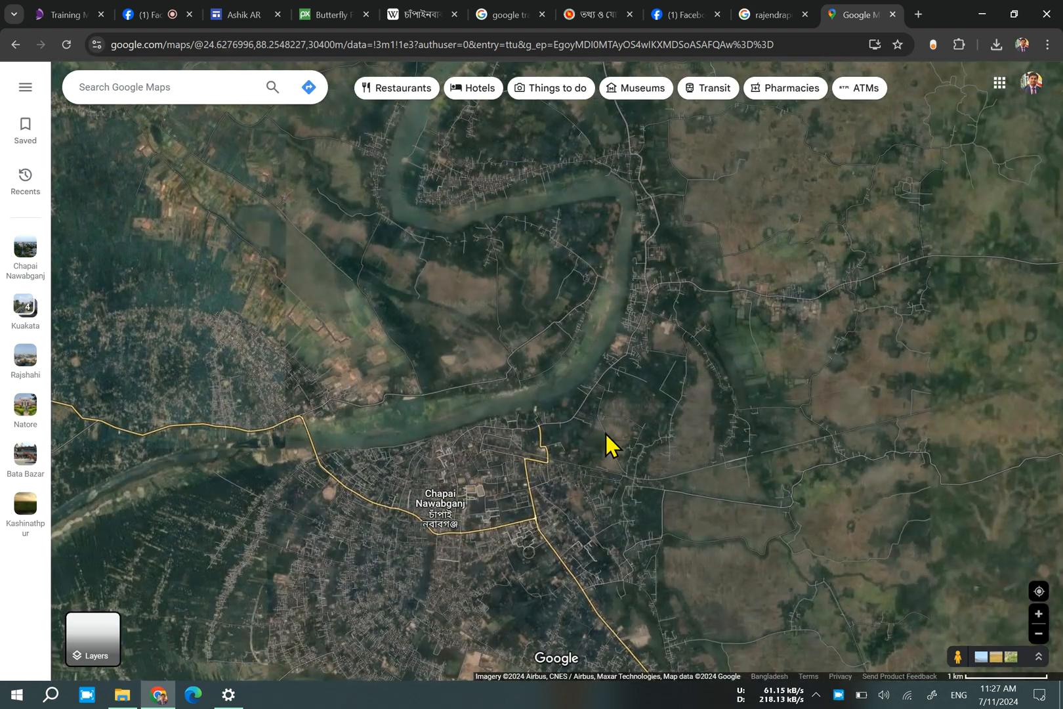
drag(604, 432, 736, 374)
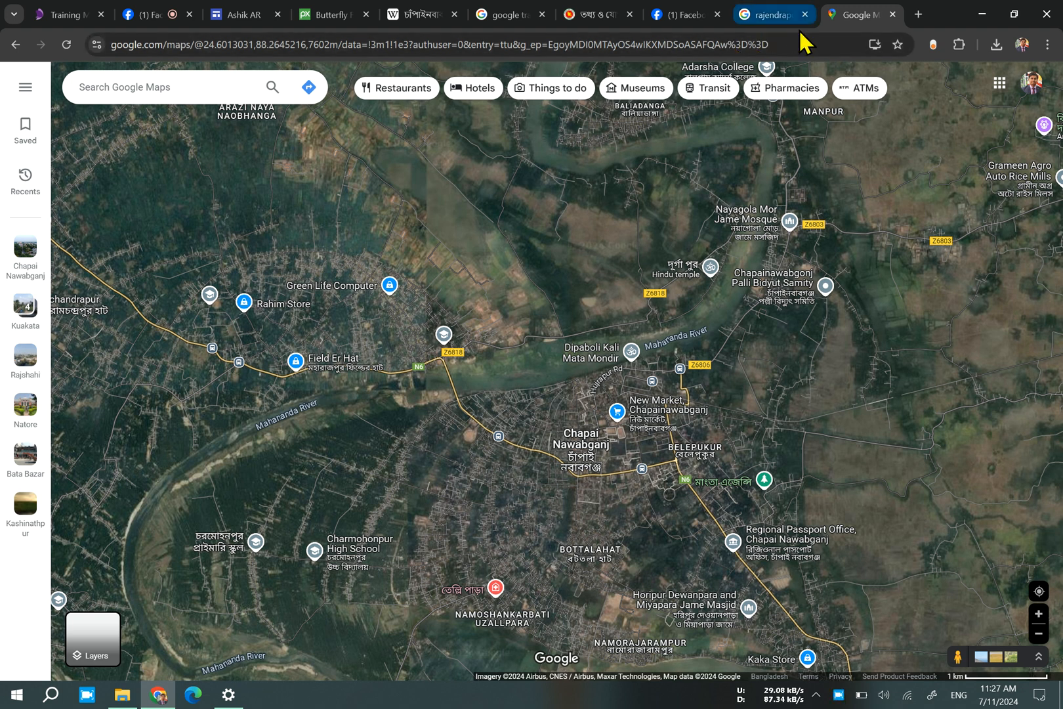
click(810, 48)
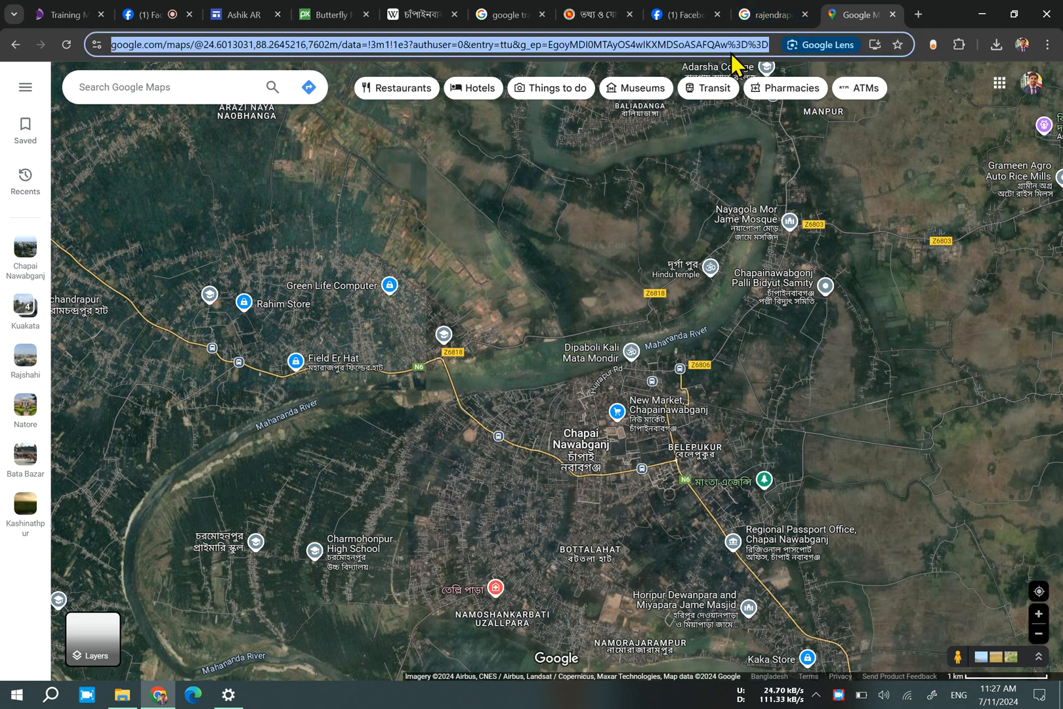
Switch back to the Google Sites editor, check the district heading on the My Design page and return to the Home page.
click(239, 14)
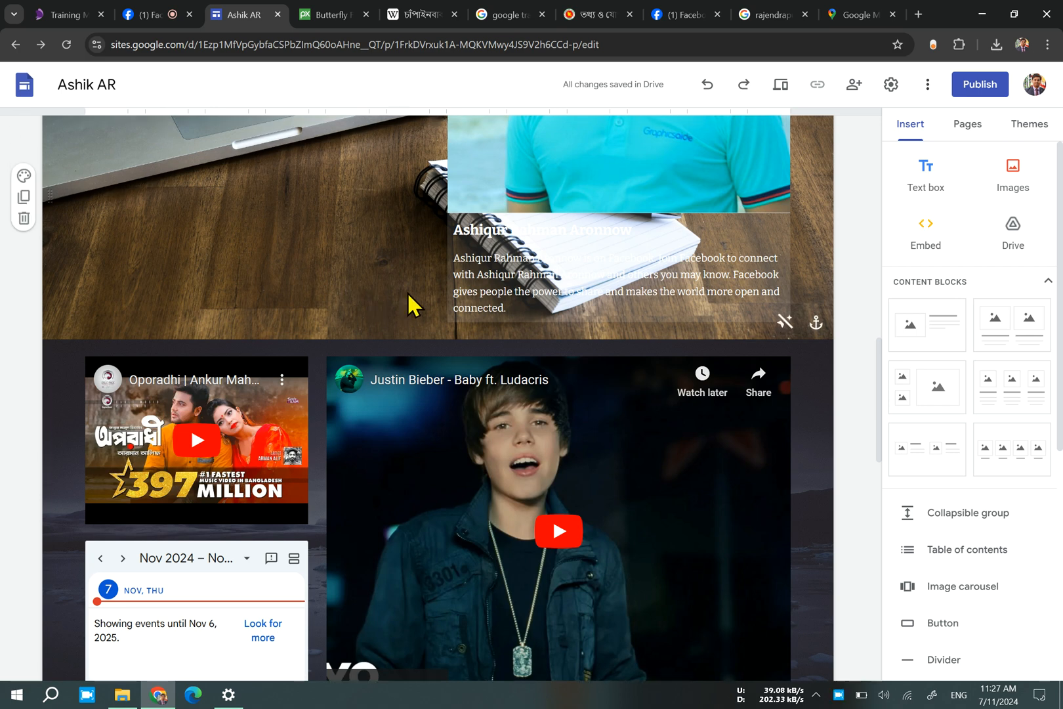
scroll(408, 303, up, 10)
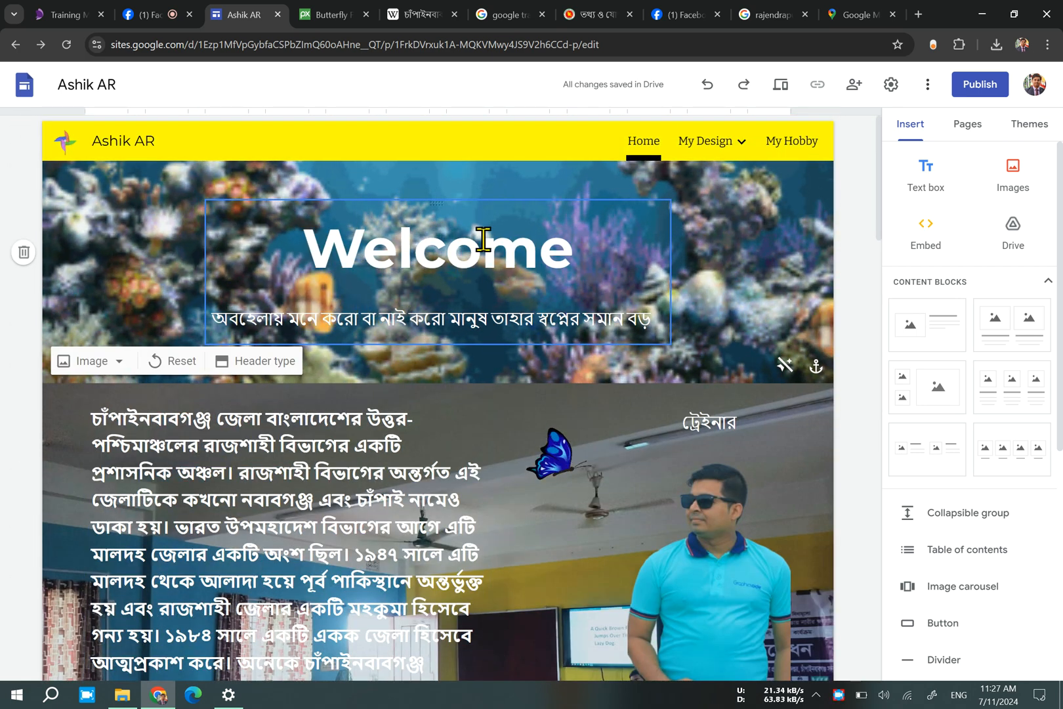
click(703, 146)
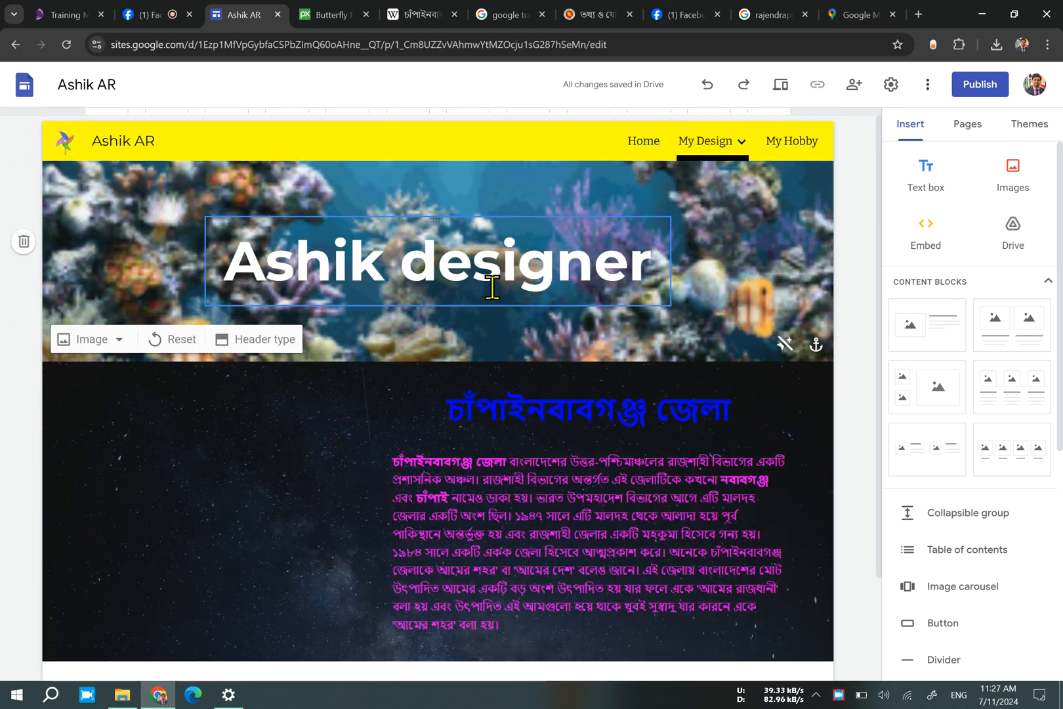
click(601, 405)
click(600, 407)
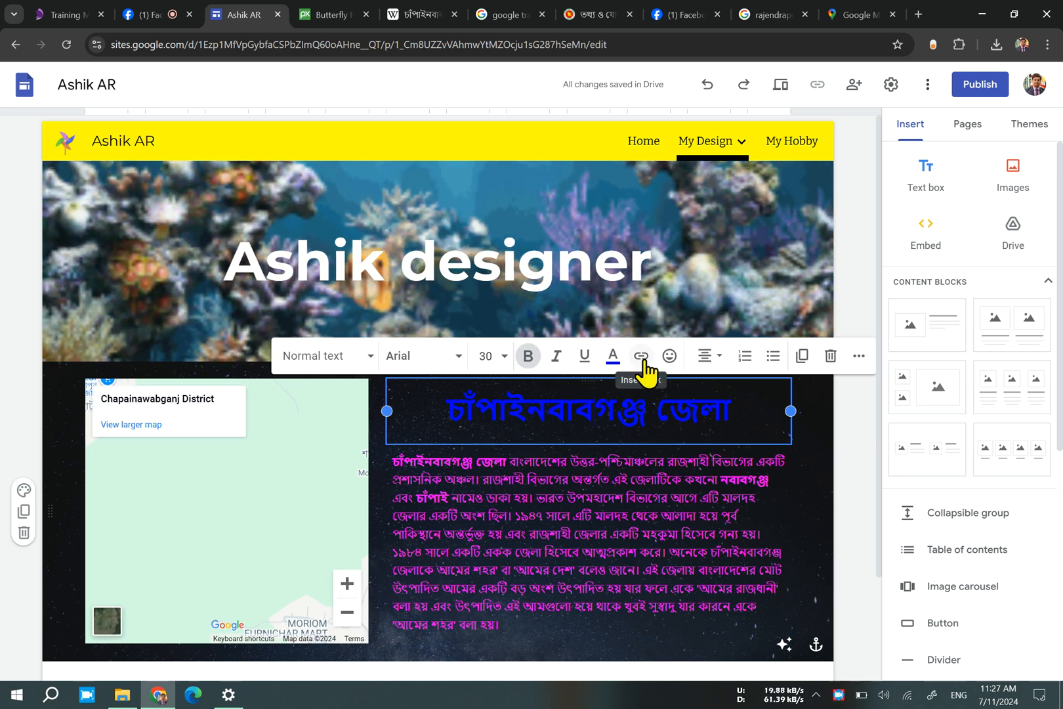
click(642, 141)
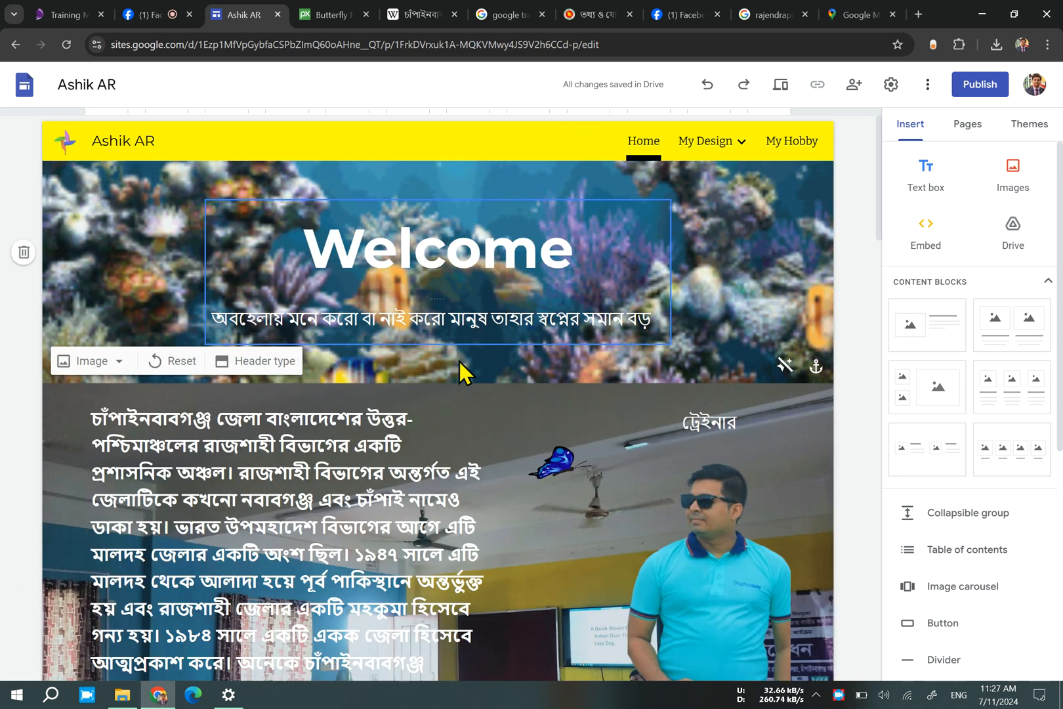
Inspect the link on "রাজশাহী বিভাগের" in the Home page's district paragraph and reapply it with the same address.
click(250, 457)
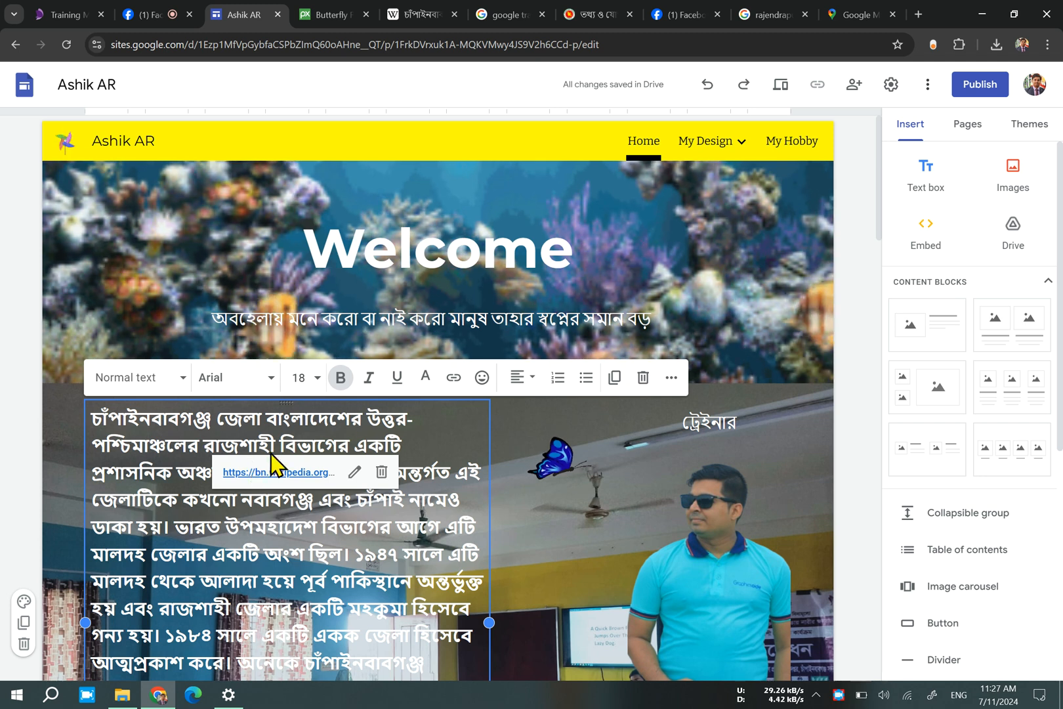
click(446, 387)
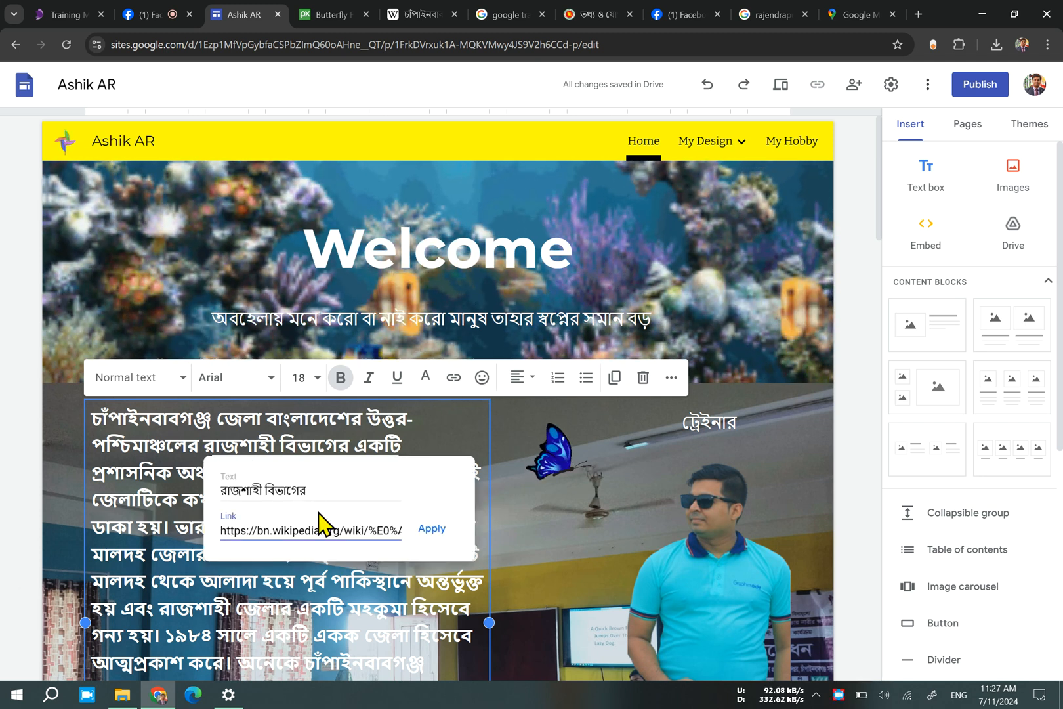
click(446, 528)
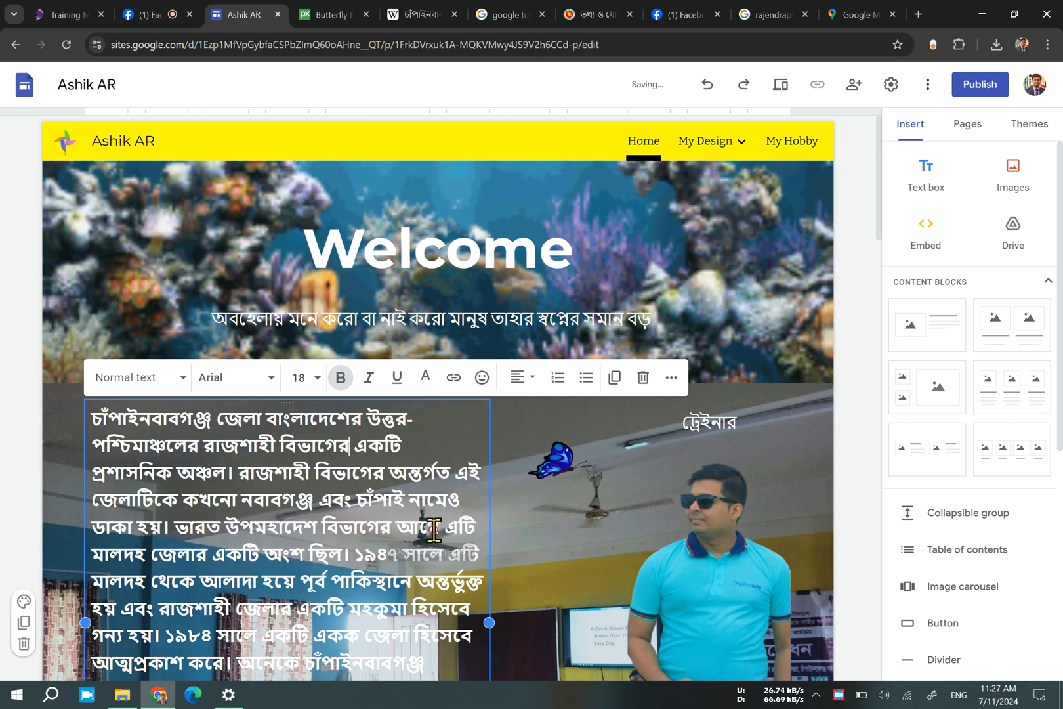
Try to link the Home page's Welcome title to the copied Google Maps address, and undo the insertion.
click(519, 259)
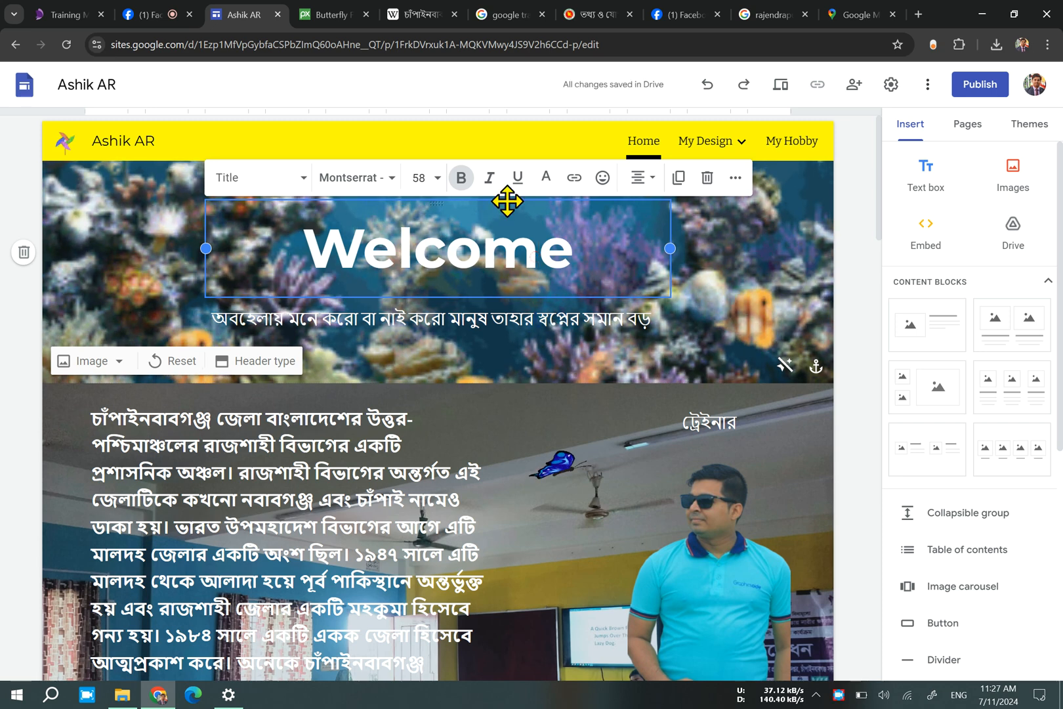
click(582, 184)
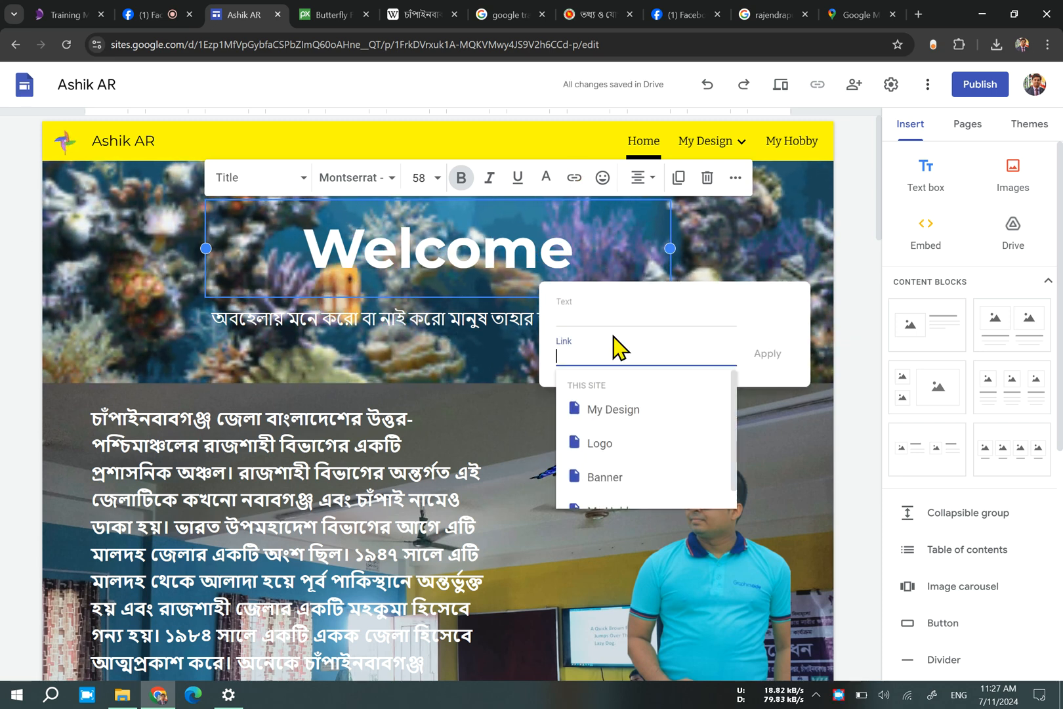
key(ctrl+v)
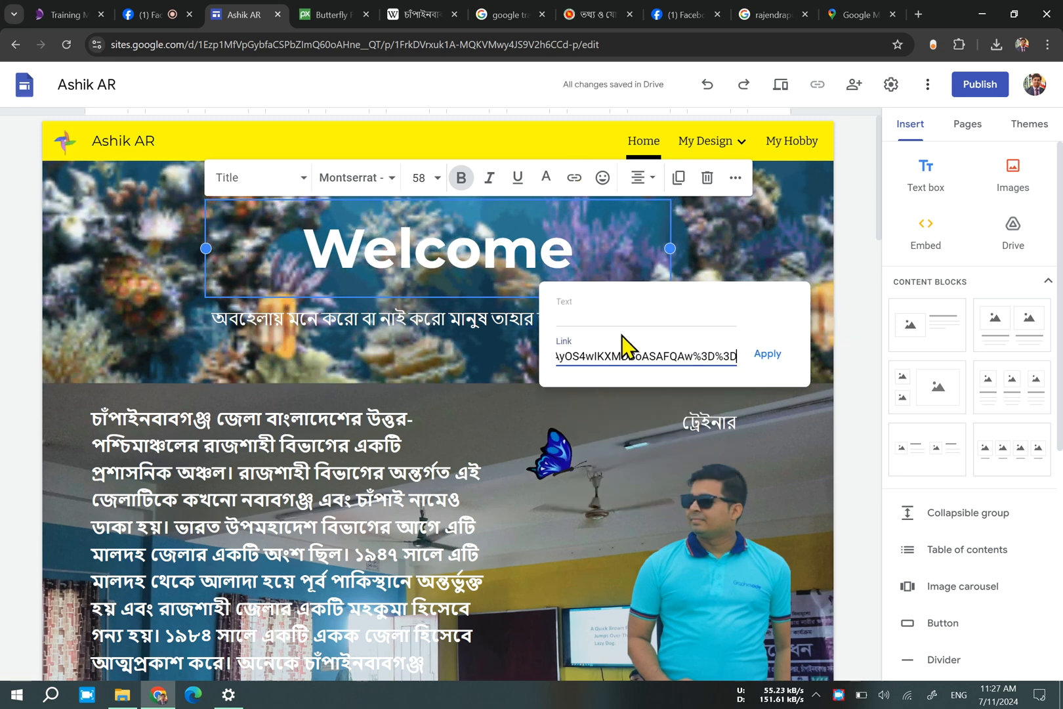
click(766, 356)
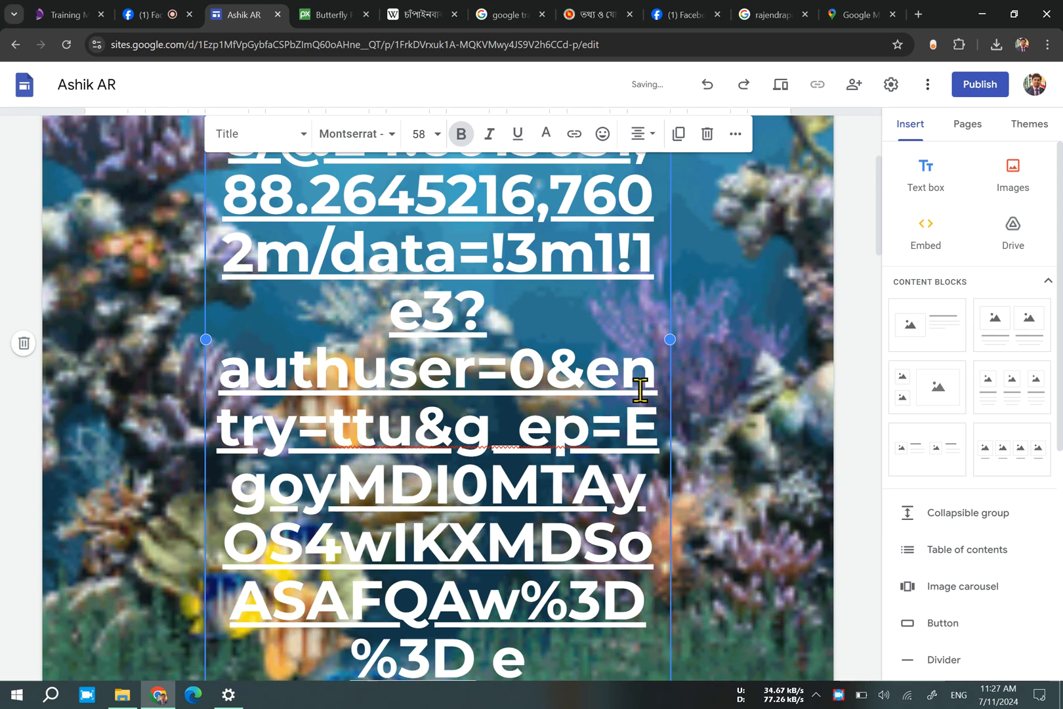
key(ctrl+z)
scroll(514, 447, up, 2)
scroll(513, 446, down, 5)
scroll(610, 164, up, 5)
mouse_move(717, 133)
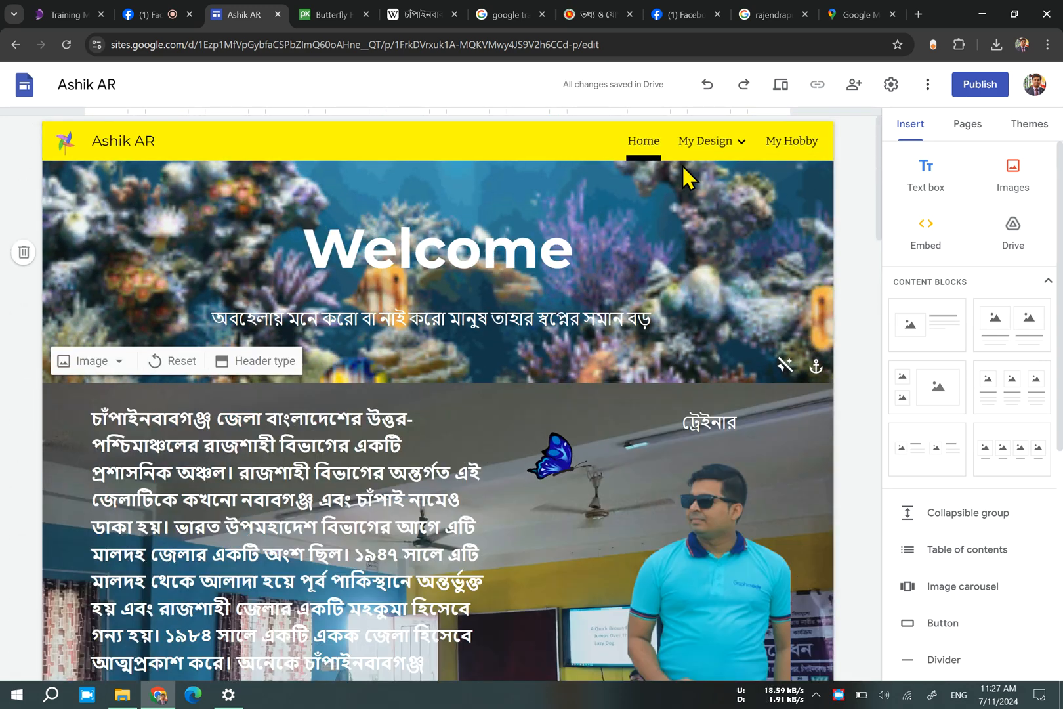
Try to link the heading "চাঁপাইনবাবগঞ্জ জেলা" on the My Design page to the copied Google Maps address, and undo it.
click(706, 142)
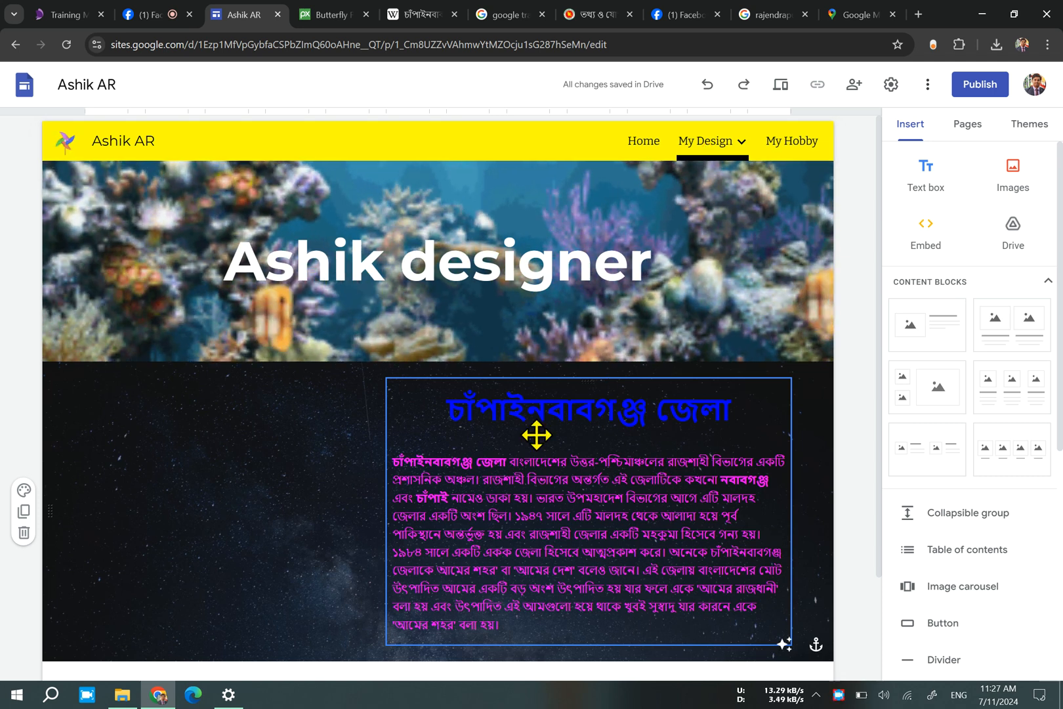
click(576, 421)
click(639, 357)
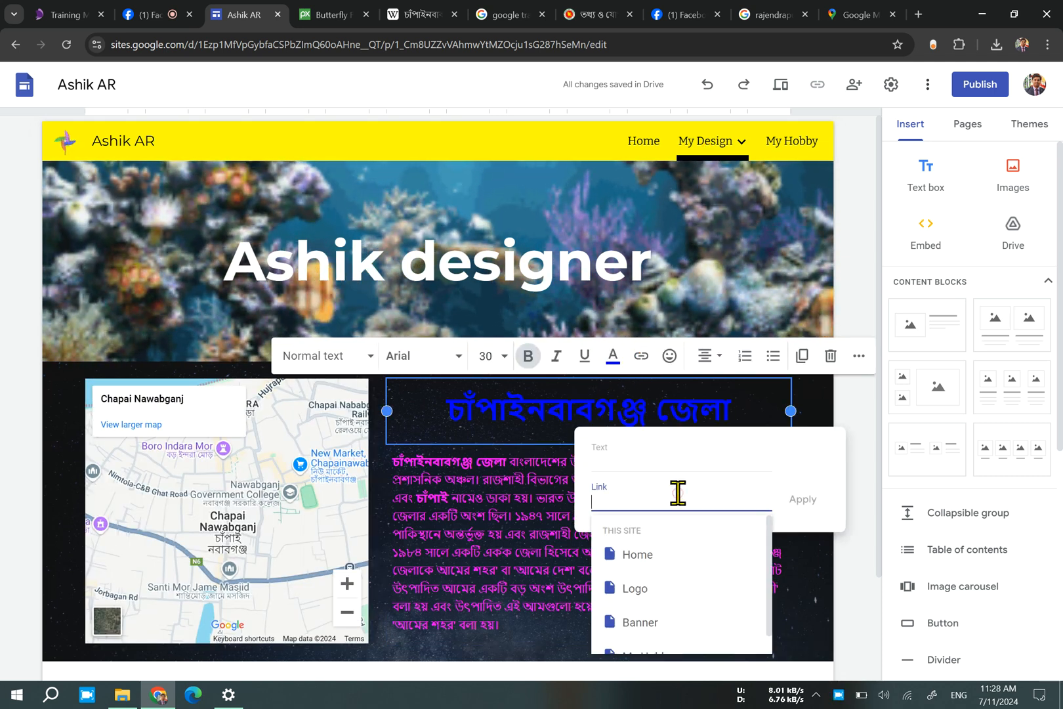
text(https://www.google.com/maps/@24.6013031,88.2645216,7602m/data=!3m1!1e3?authuser=0&entry=ttu&g_ep=EgoyMDI0MTAyOS4wIKXMDSoASAFQAw%3D%3D)
click(802, 500)
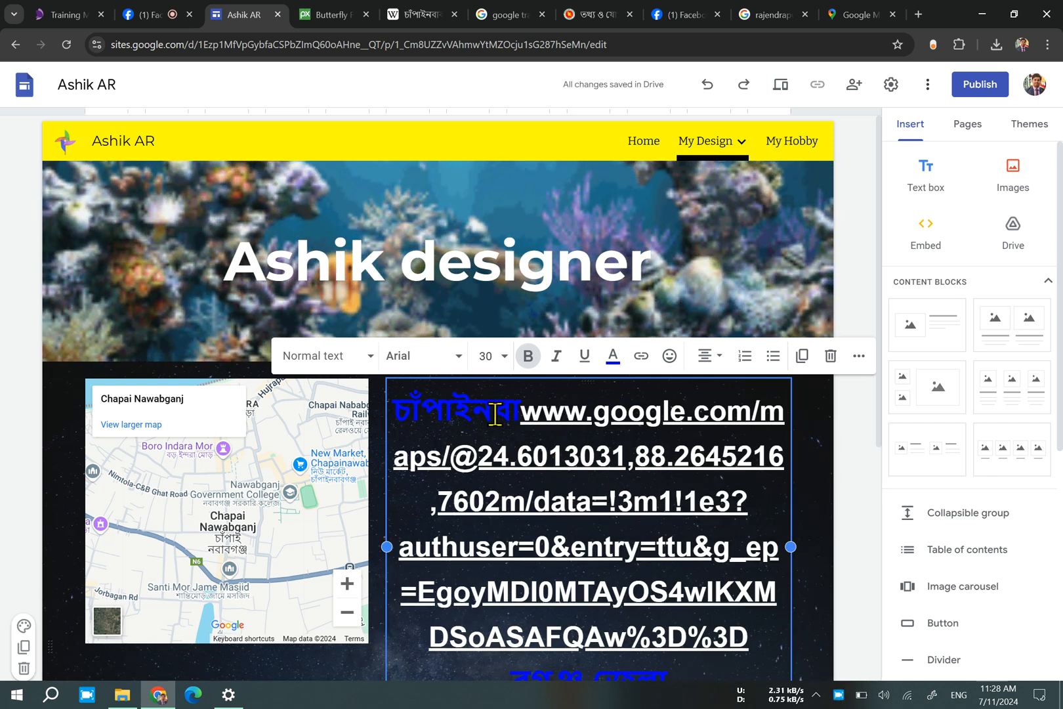
key(ctrl+z)
click(822, 488)
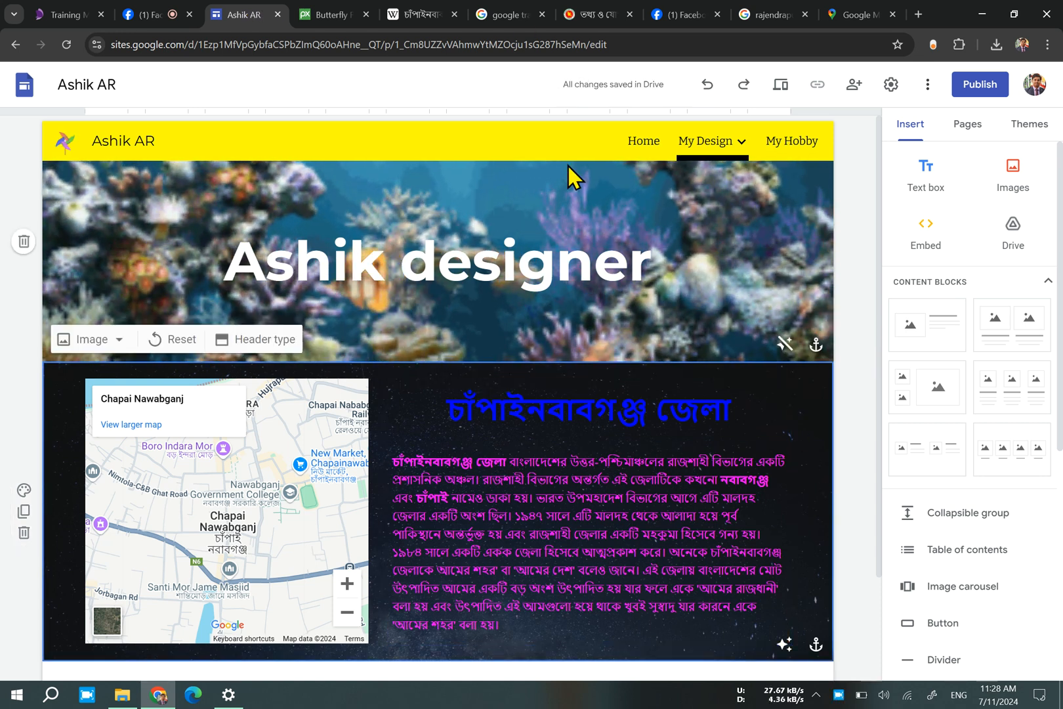
Return to the Home page, remove the additional editor's access from the site's sharing settings and save the change.
click(649, 141)
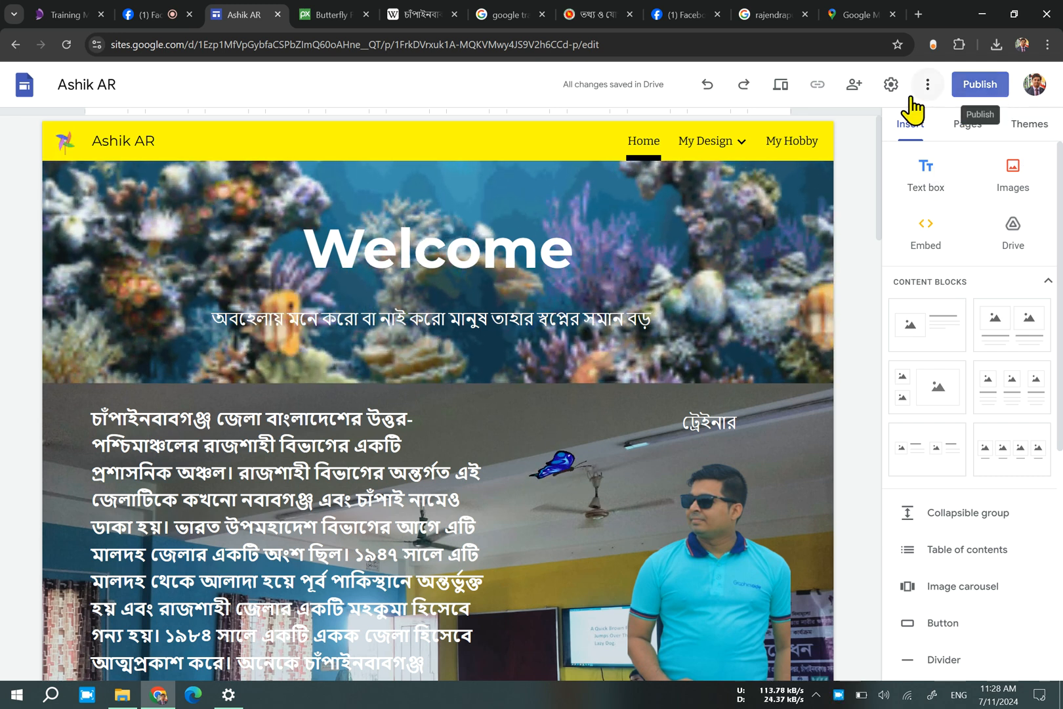
click(852, 91)
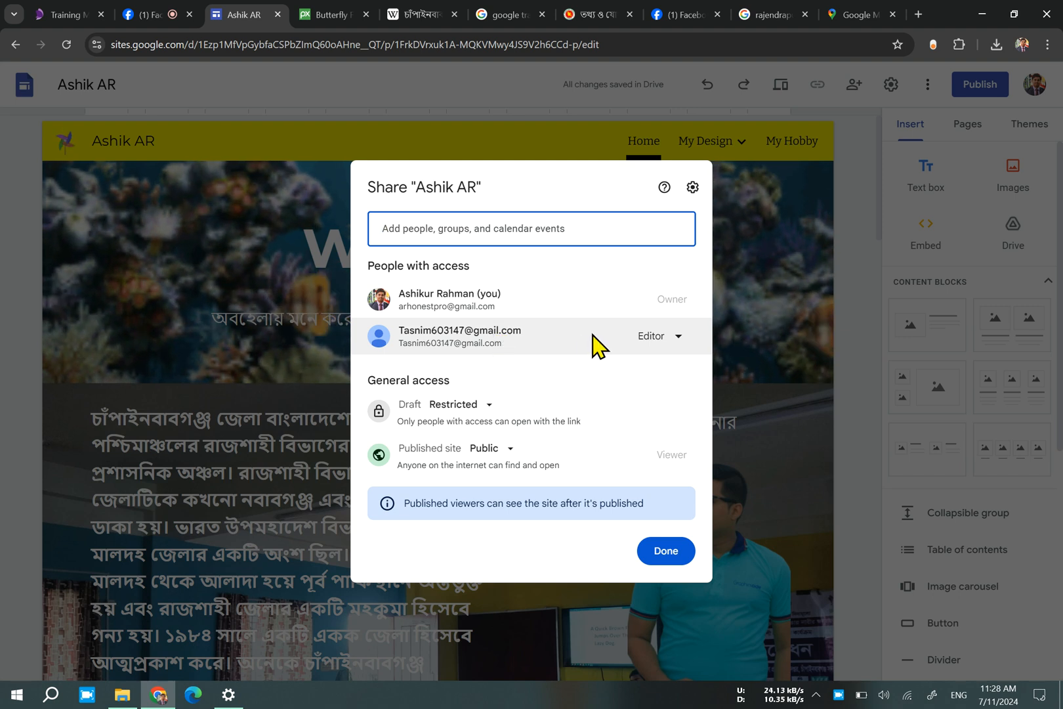
click(466, 406)
click(466, 407)
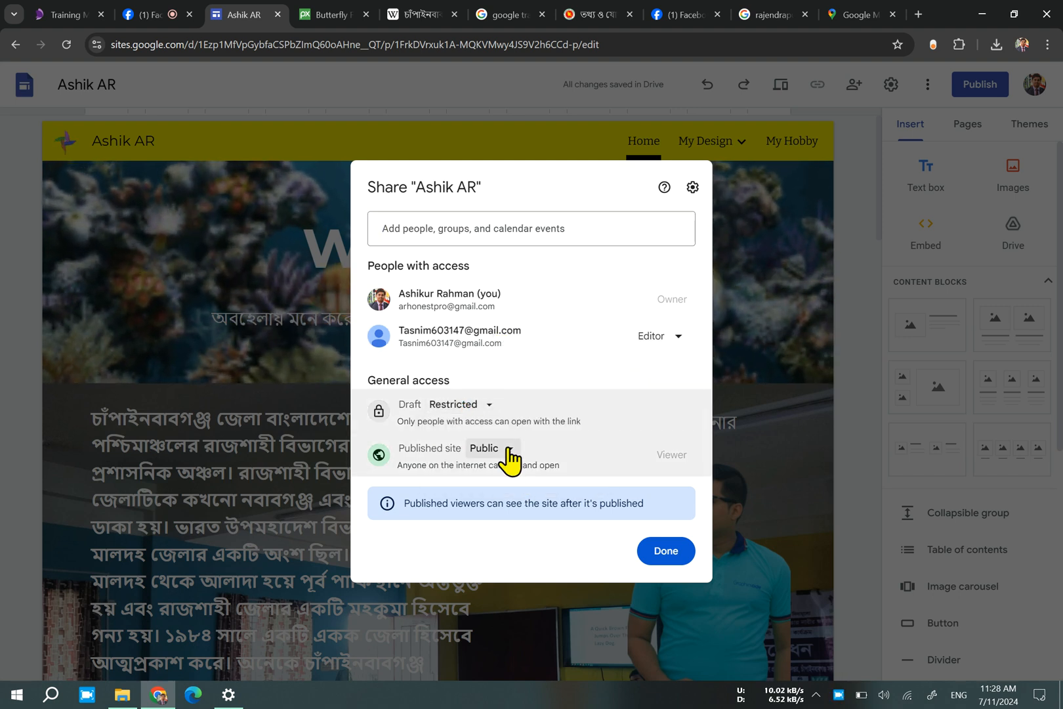
click(684, 342)
click(719, 498)
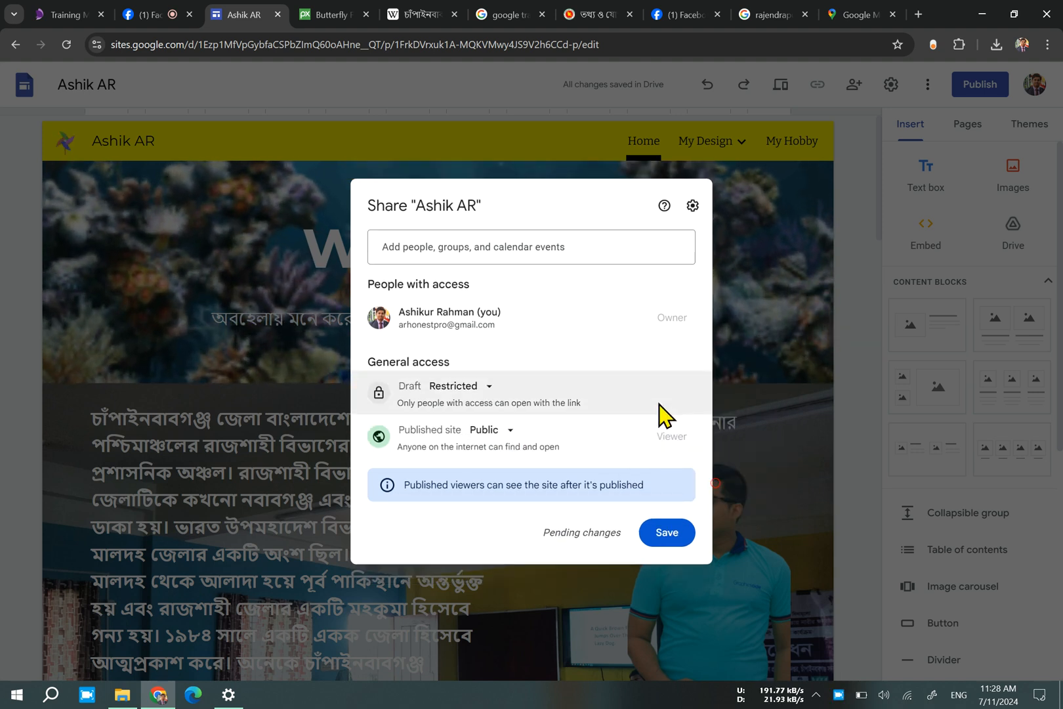
click(687, 531)
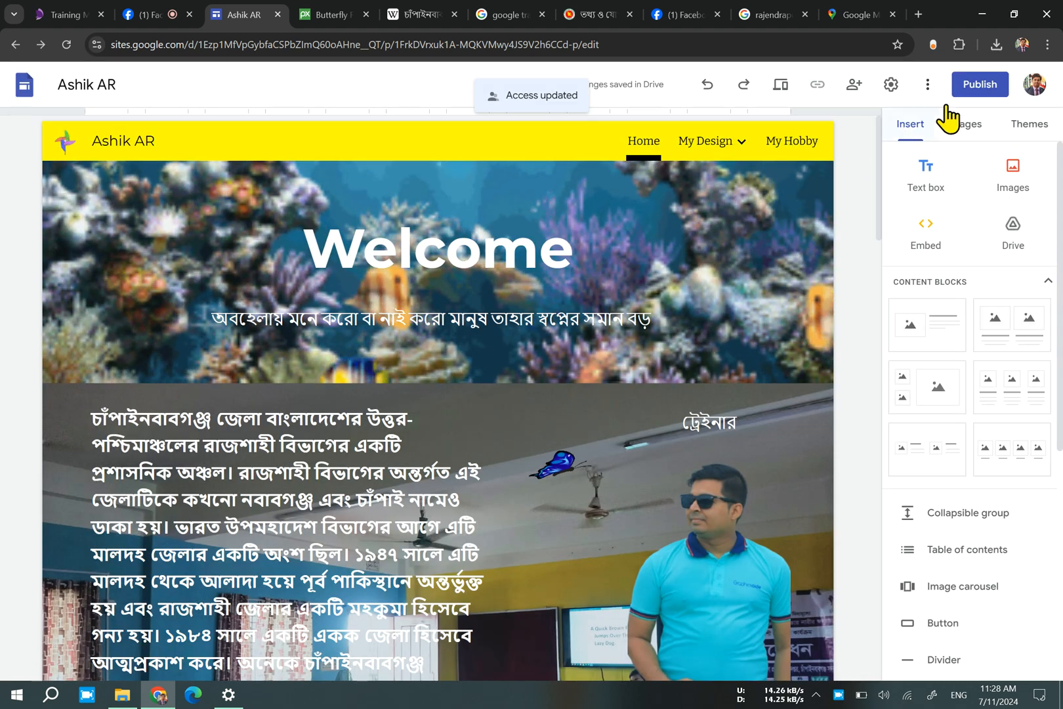
Start publishing the site to the web and set its web address to "ashikict".
click(997, 88)
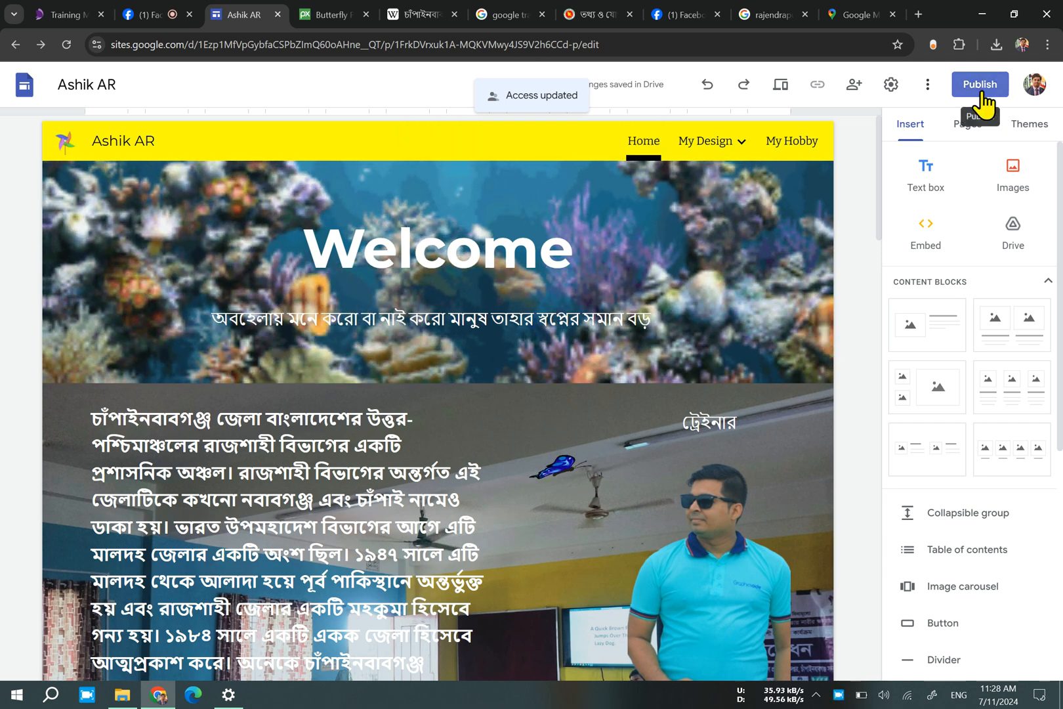
click(982, 92)
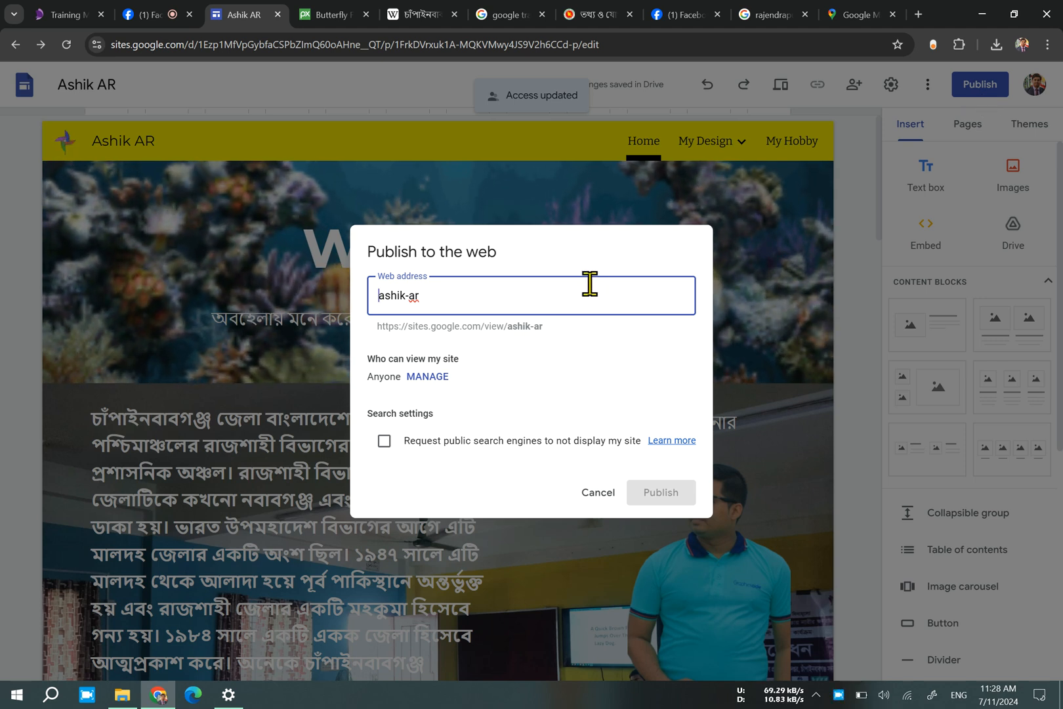
drag(588, 292, 2, 354)
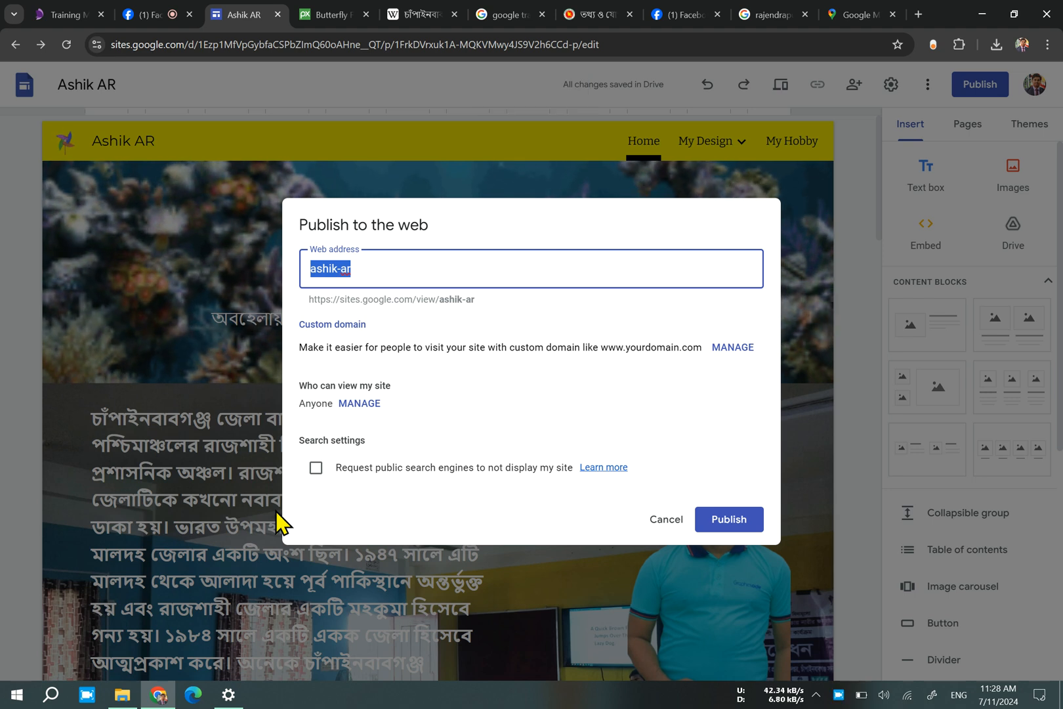
text(ash)
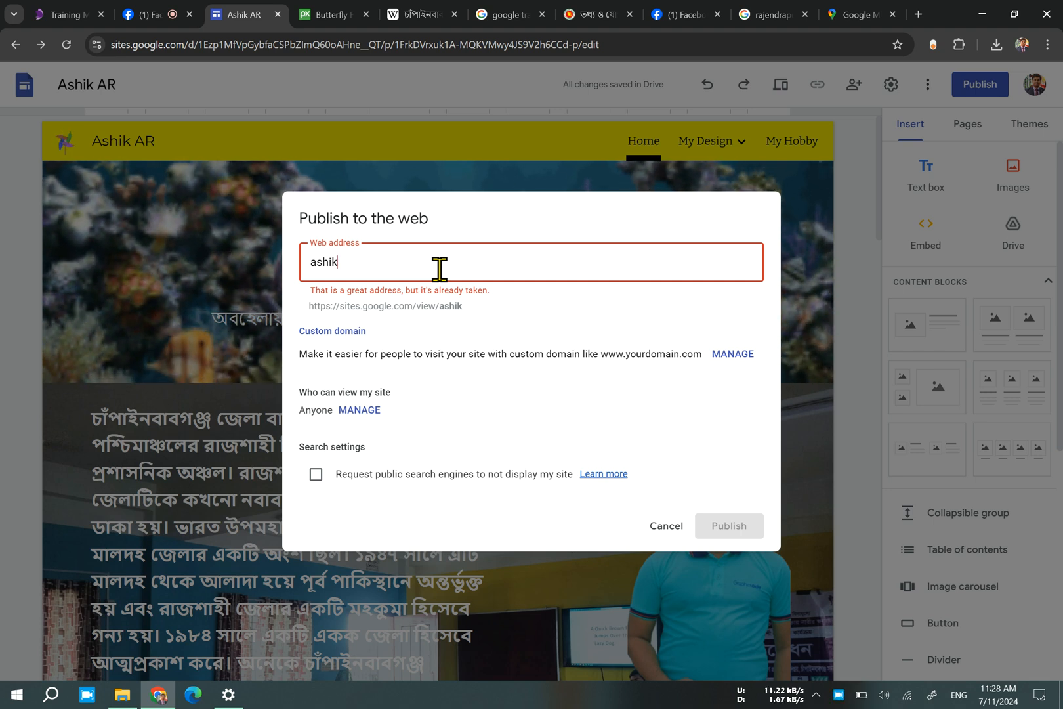
text(a)
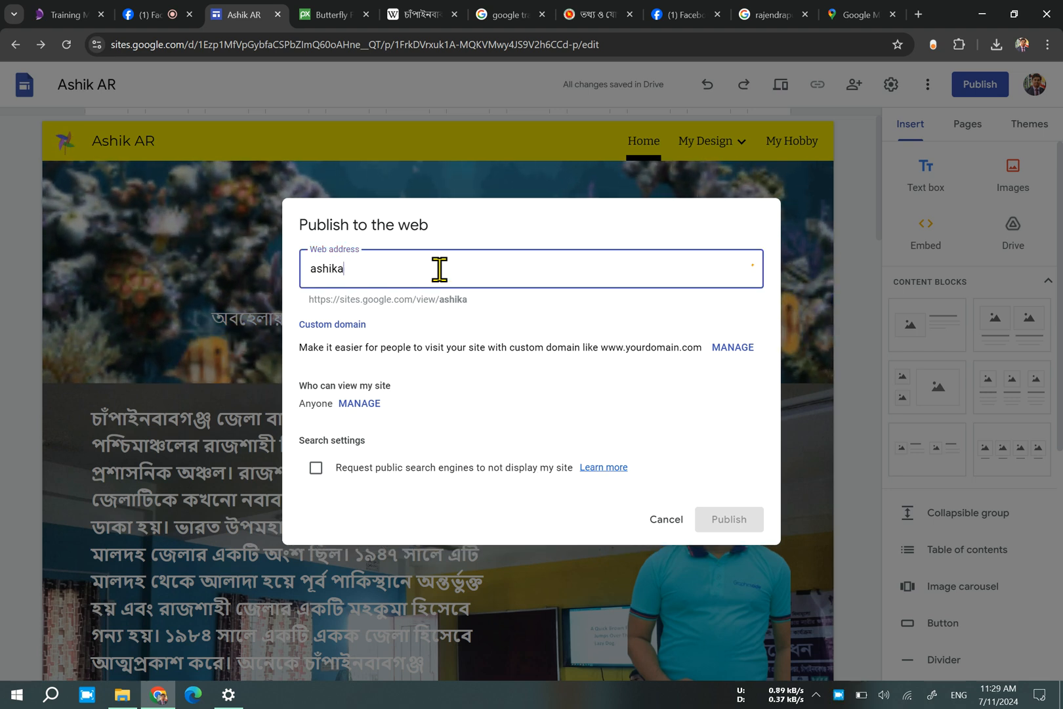
text(r)
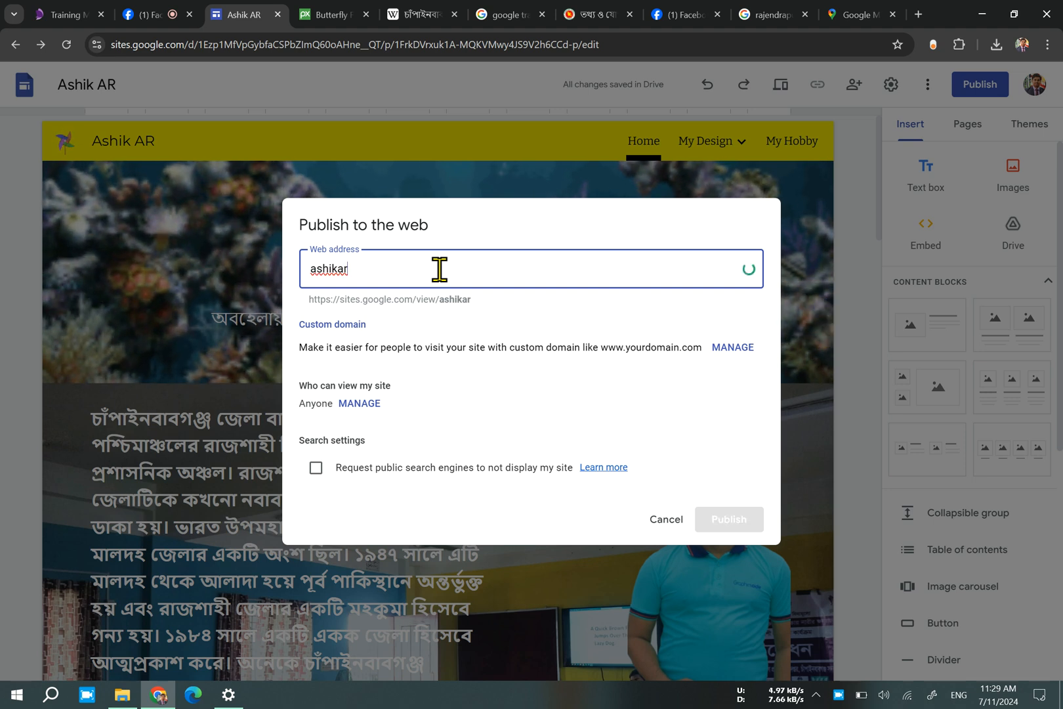
text(her)
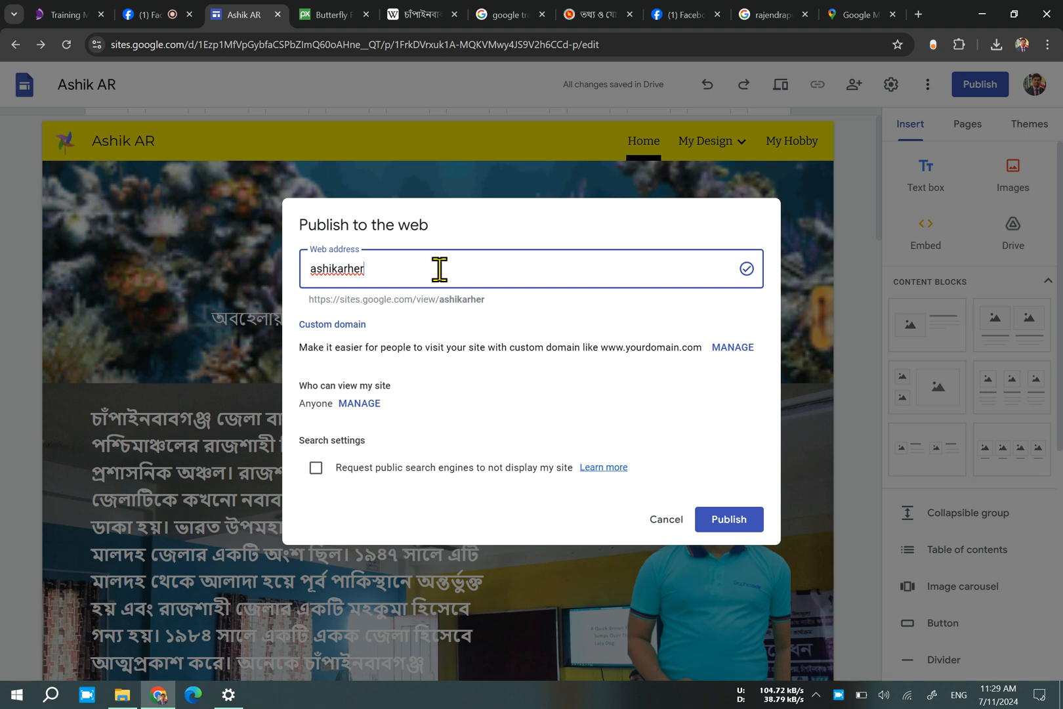
key(BackSpace)
key(BackSpace)
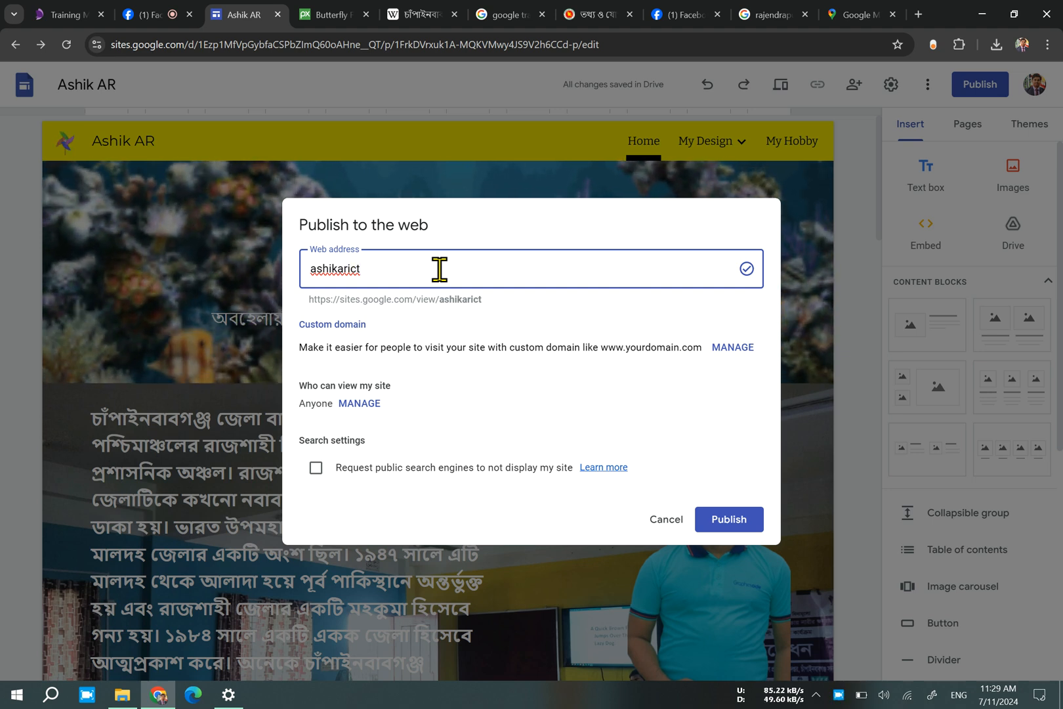
key(BackSpace)
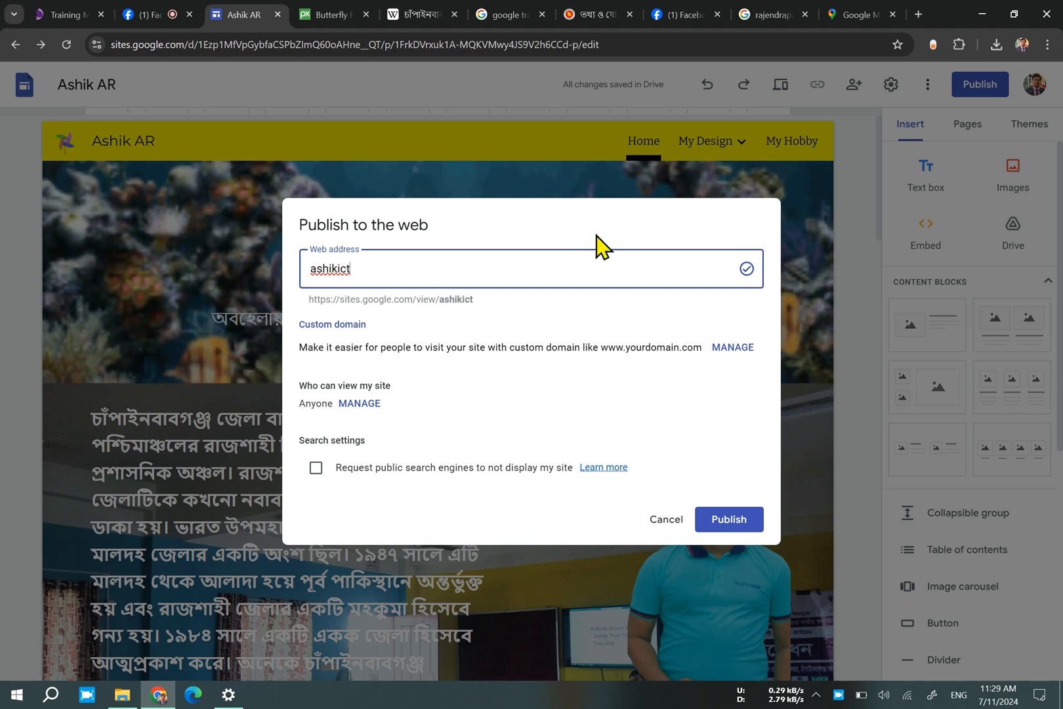
Publish the site without requesting that public search engines hide it, and view the published version.
click(316, 467)
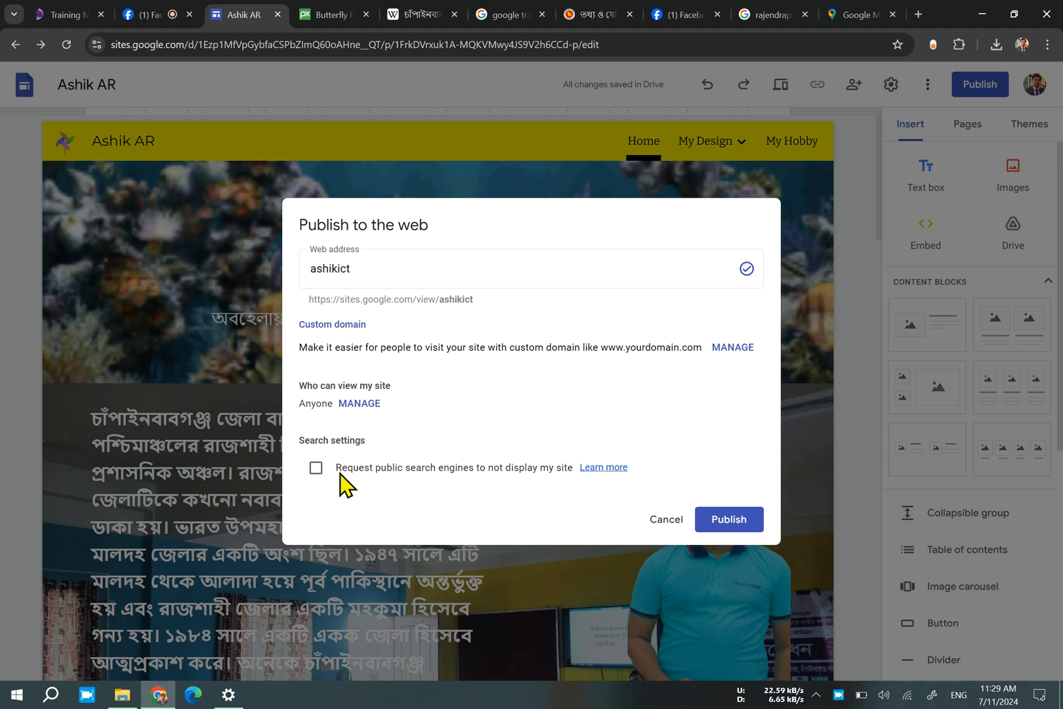
click(374, 265)
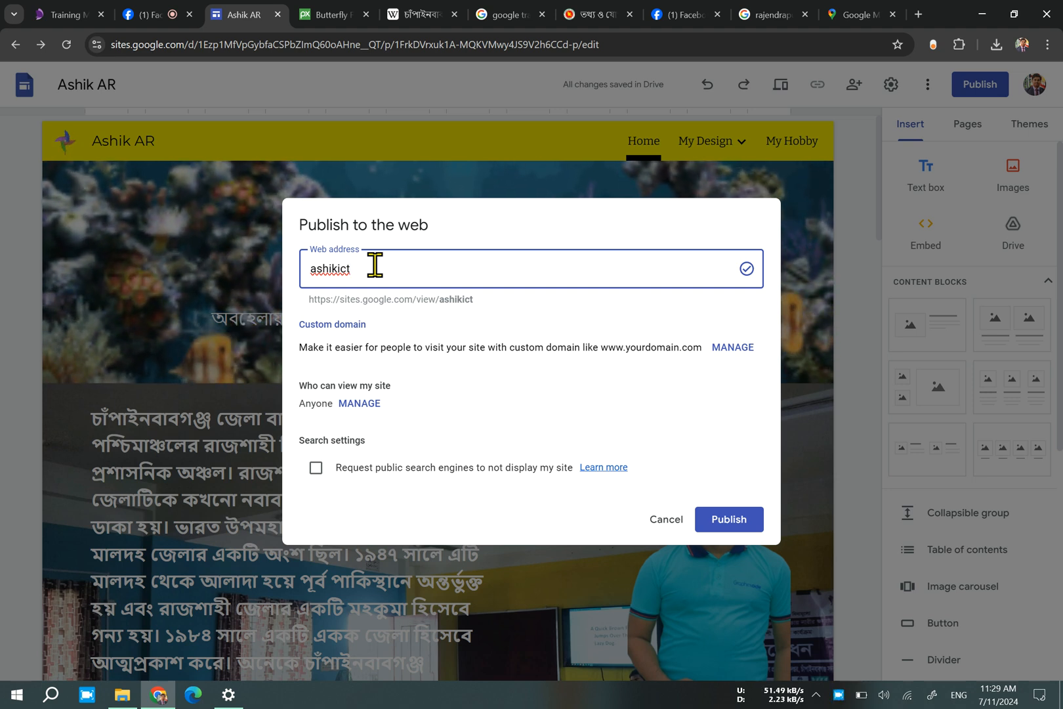
click(729, 518)
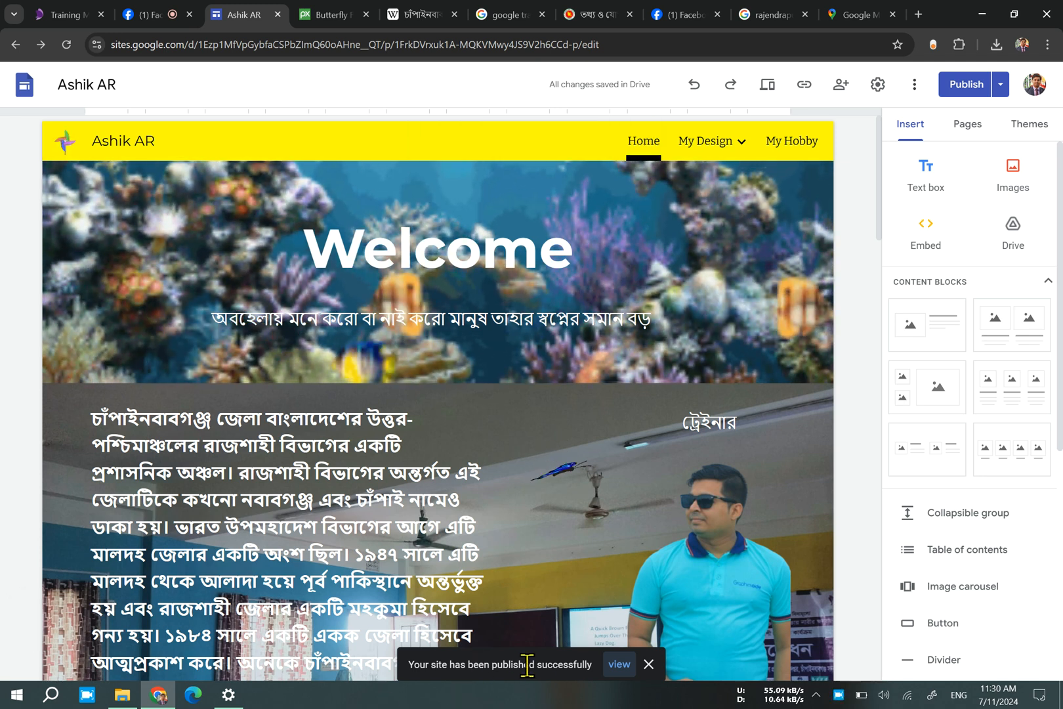
click(618, 664)
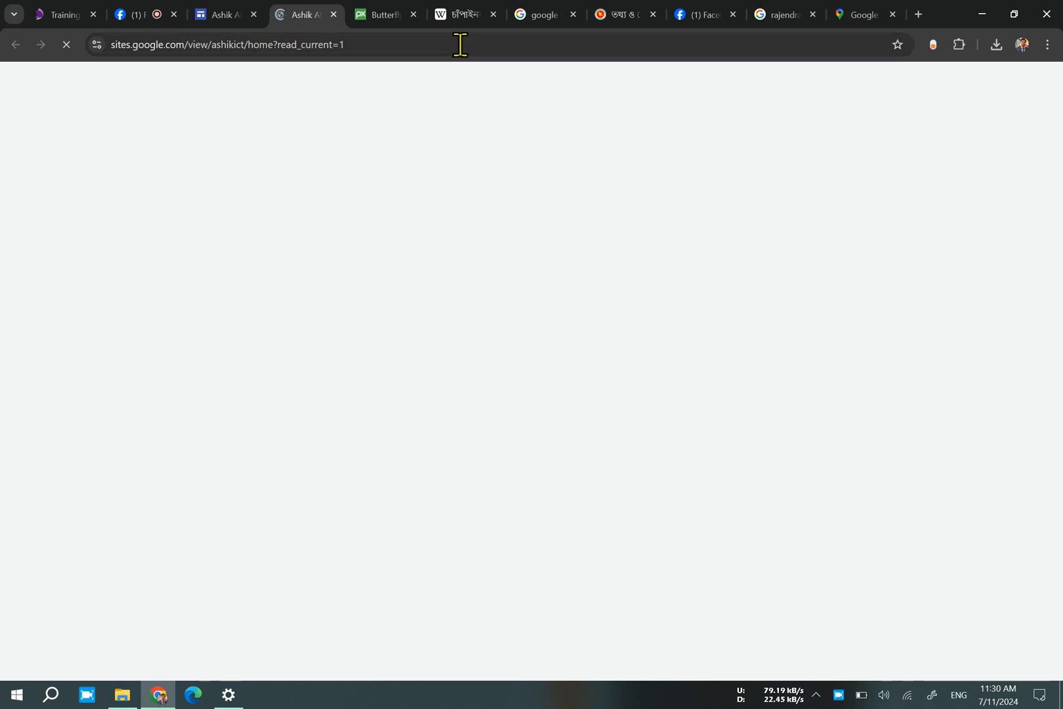
Close the Pixabay, Wikipedia, Google search, Facebook profile, Google Maps and other reference tabs, keeping the editor and published site open.
click(387, 19)
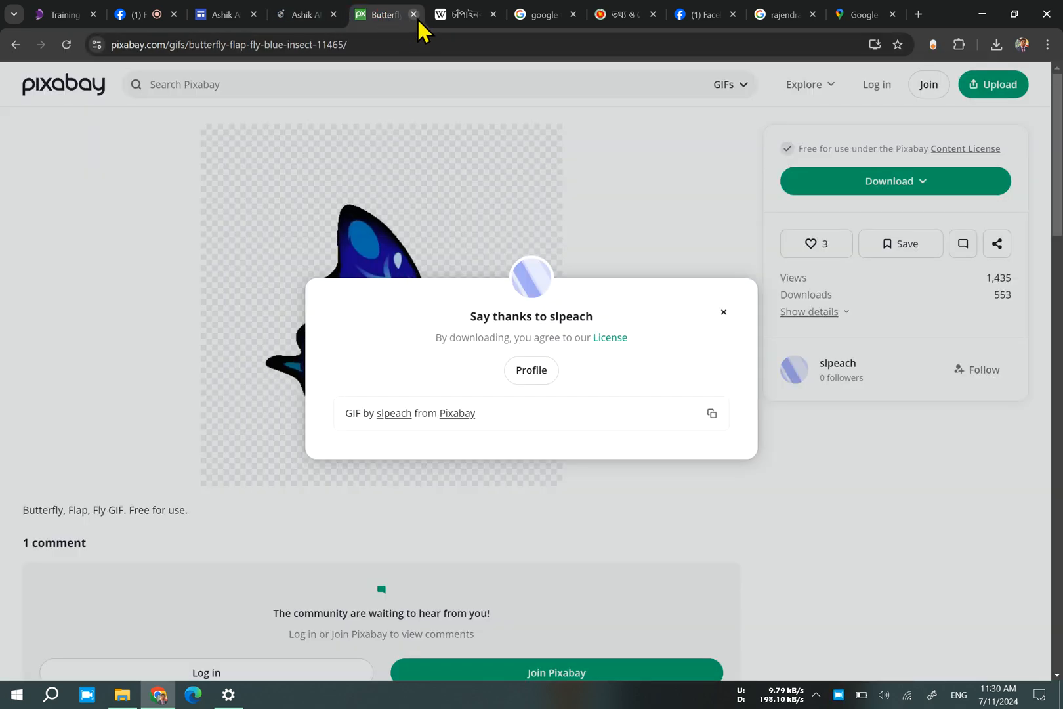
click(413, 14)
click(414, 14)
click(415, 15)
click(415, 16)
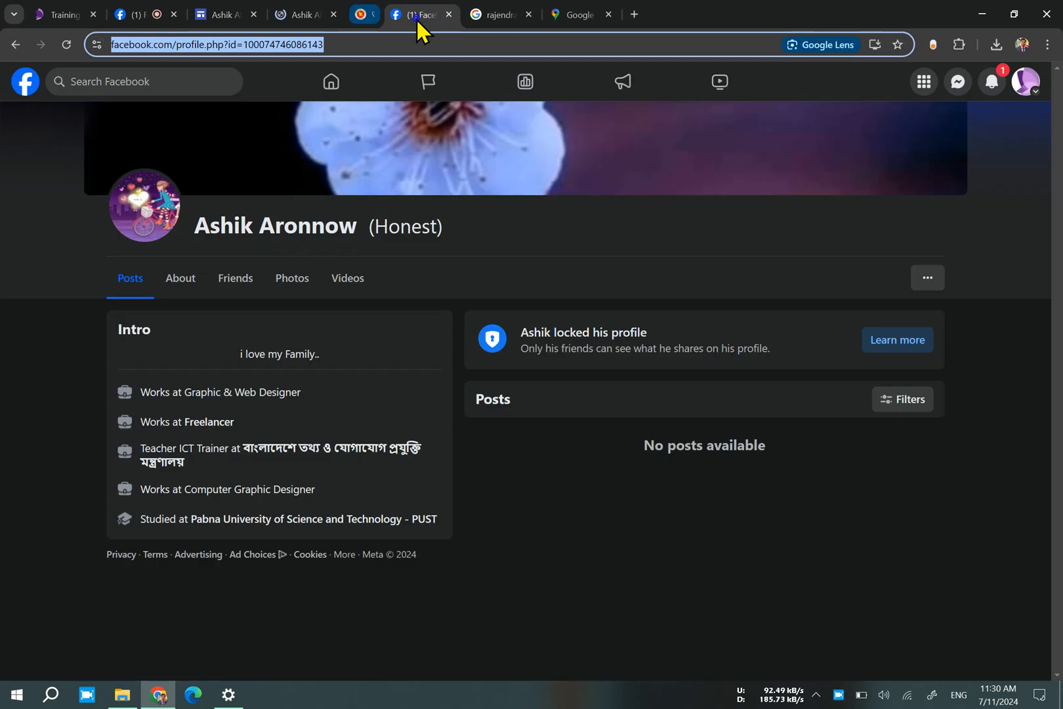
click(415, 16)
click(414, 14)
click(414, 15)
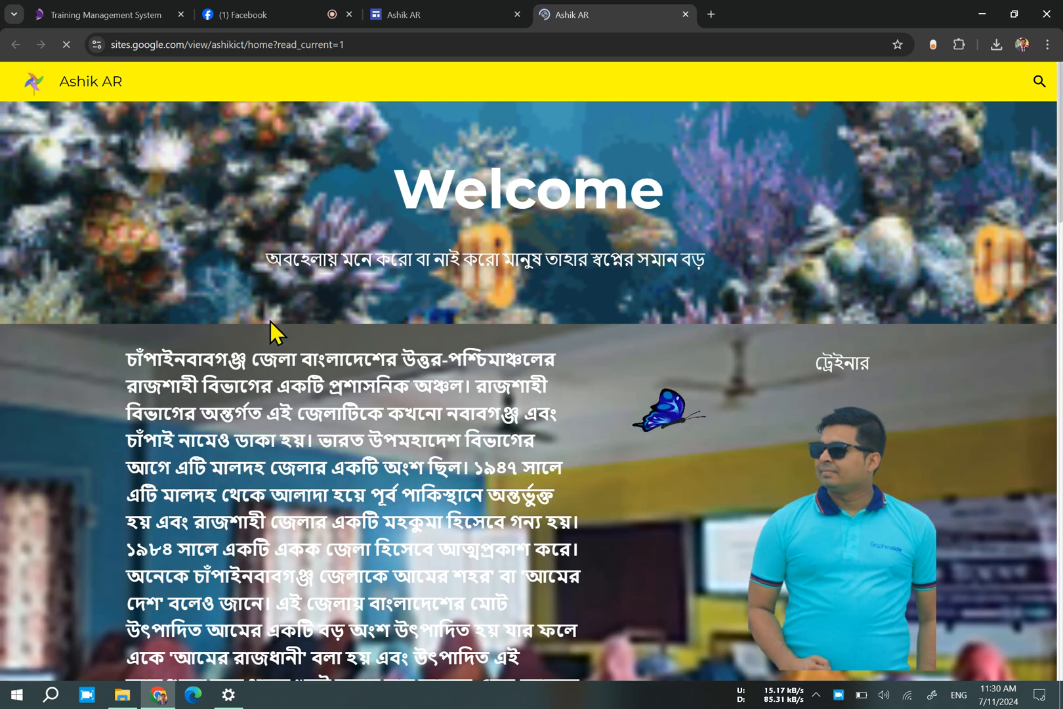
Look through the published Home page from the Welcome banner to the school photo and back.
scroll(270, 319, down, 10)
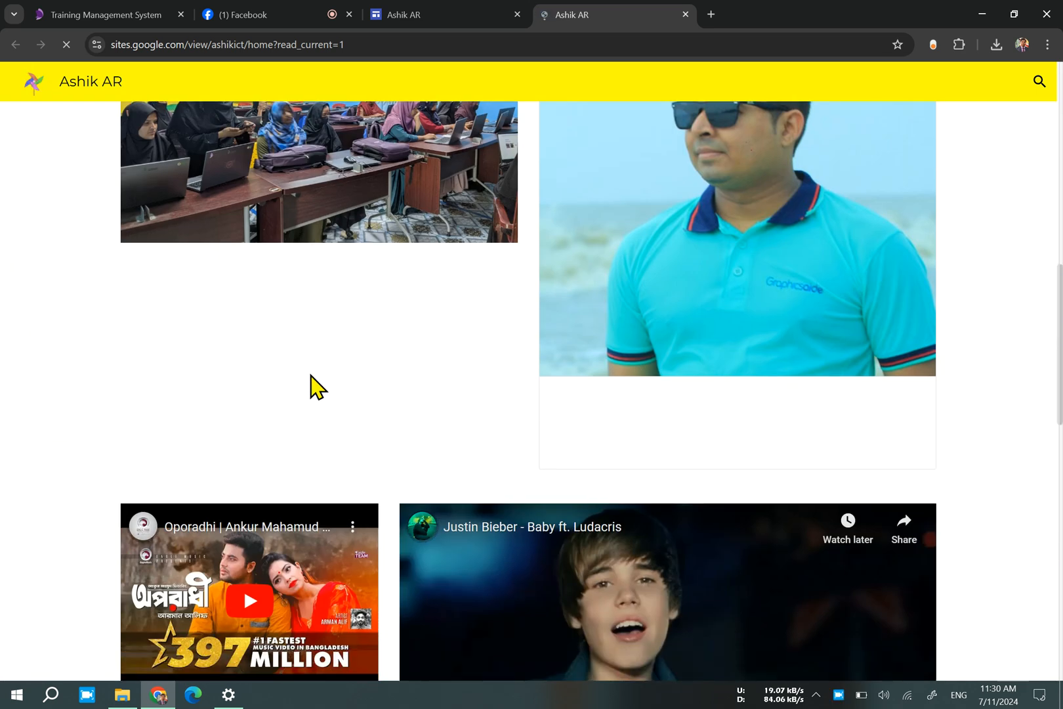
scroll(318, 387, down, 10)
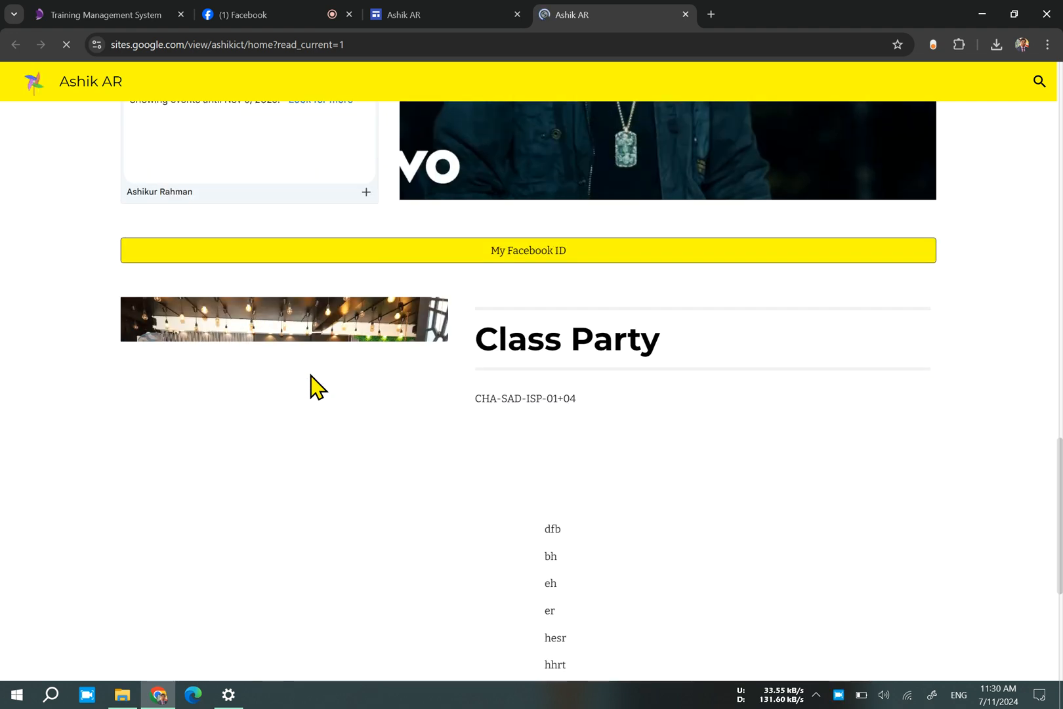
scroll(317, 387, down, 5)
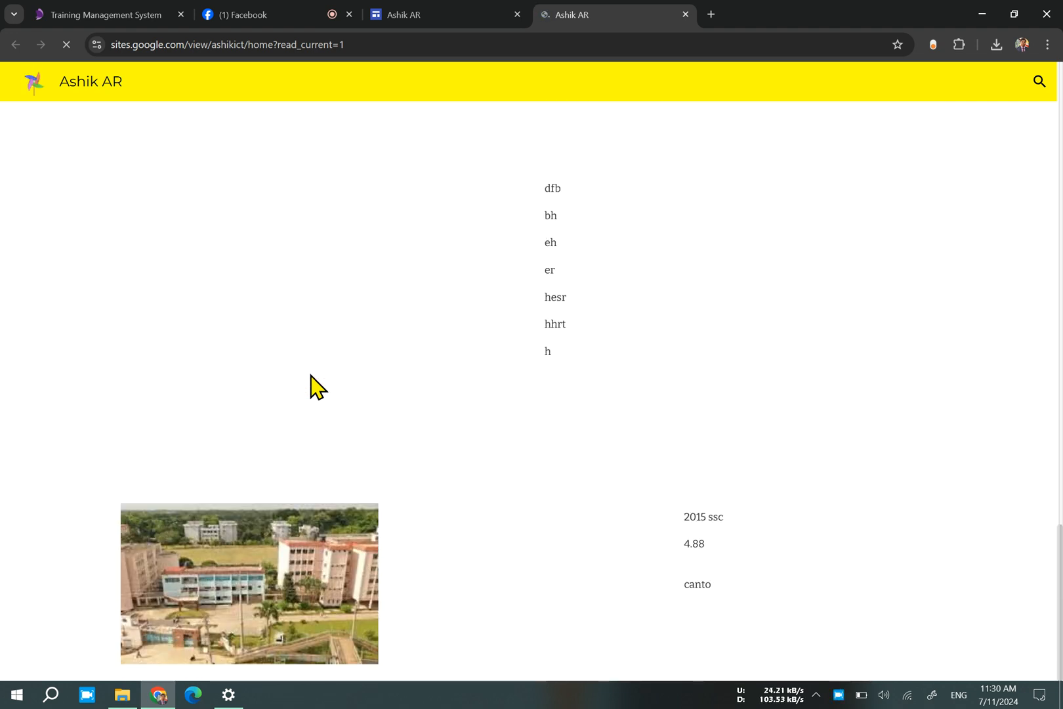
scroll(312, 378, up, 20)
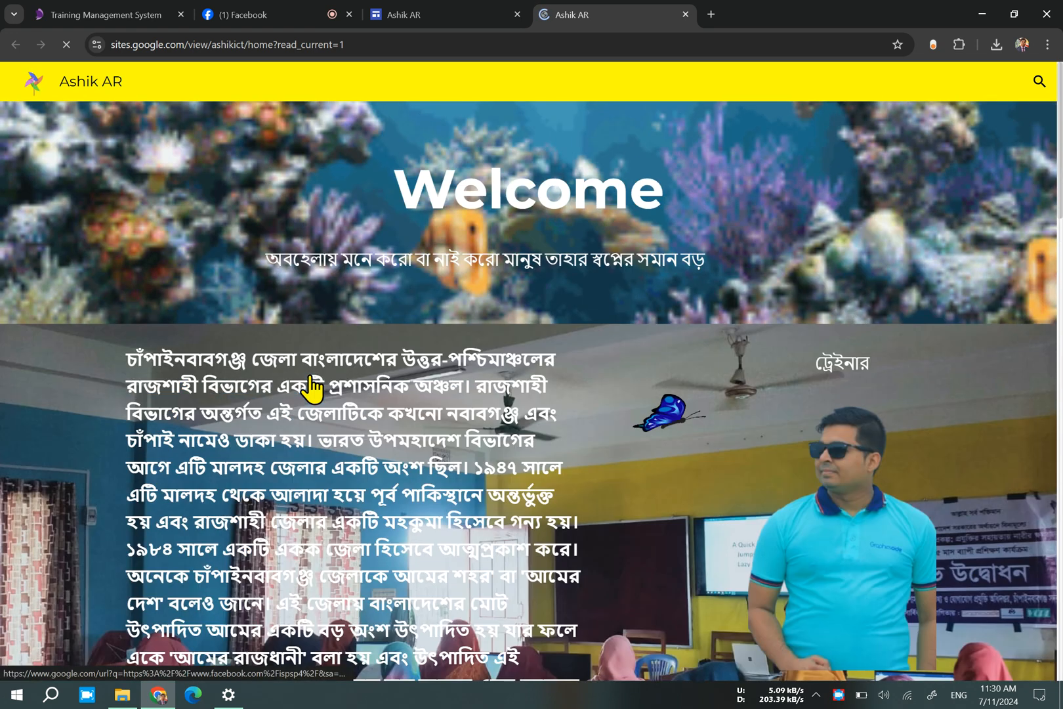
click(919, 84)
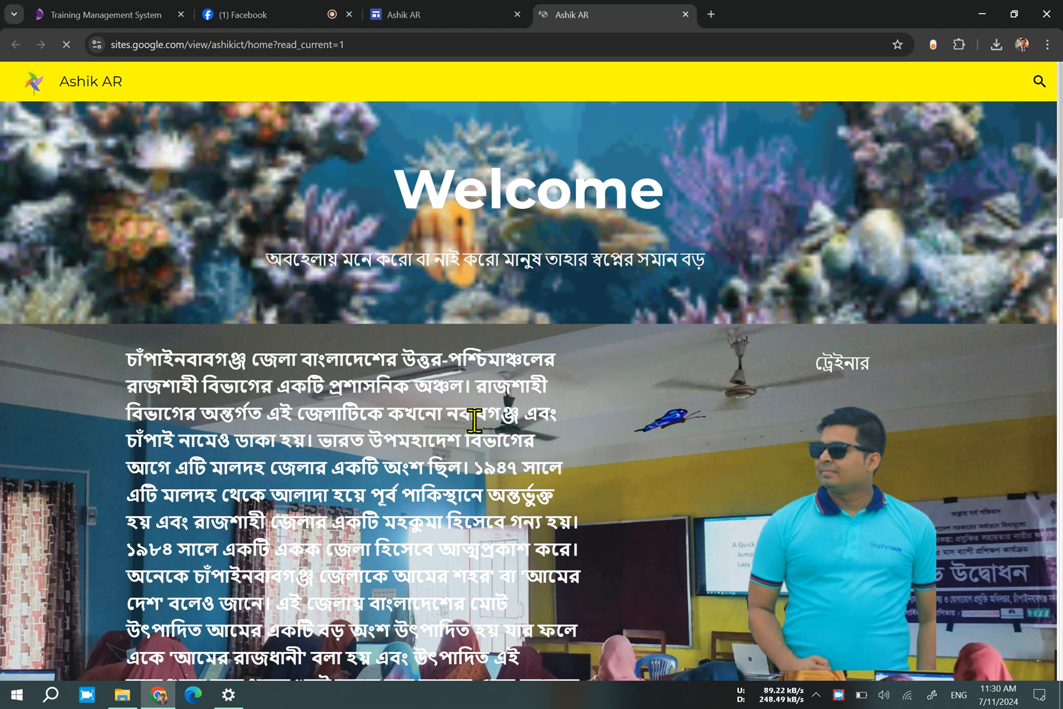
View the published site again from the editor's publish options, compare it with the open copy, and close the duplicate tab.
click(450, 13)
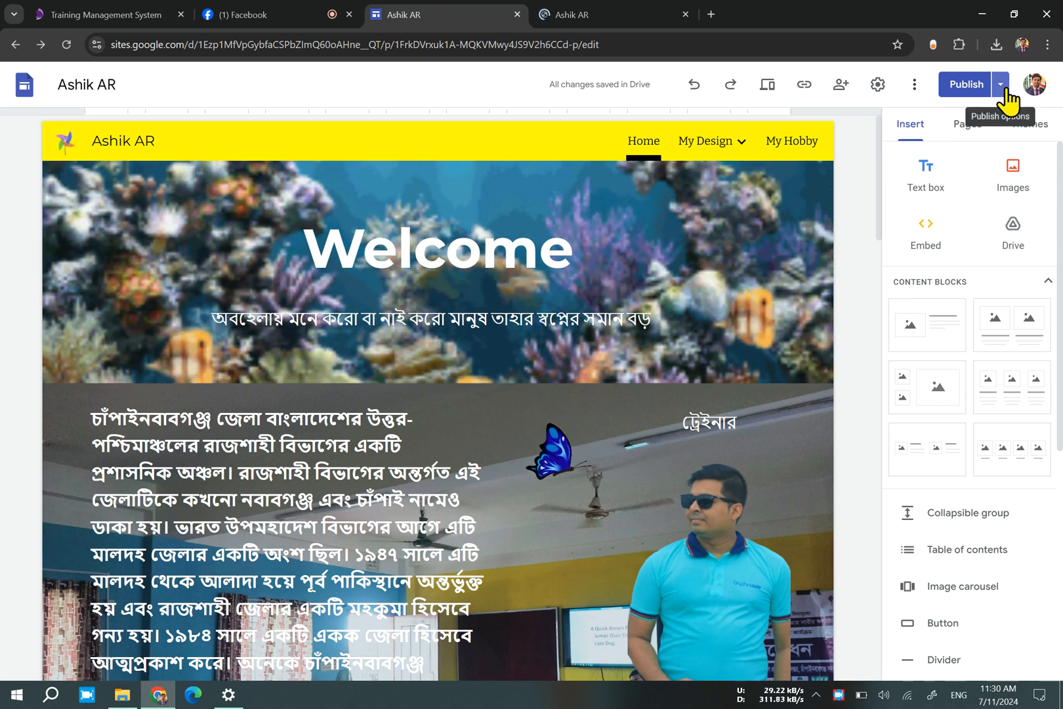
click(1005, 90)
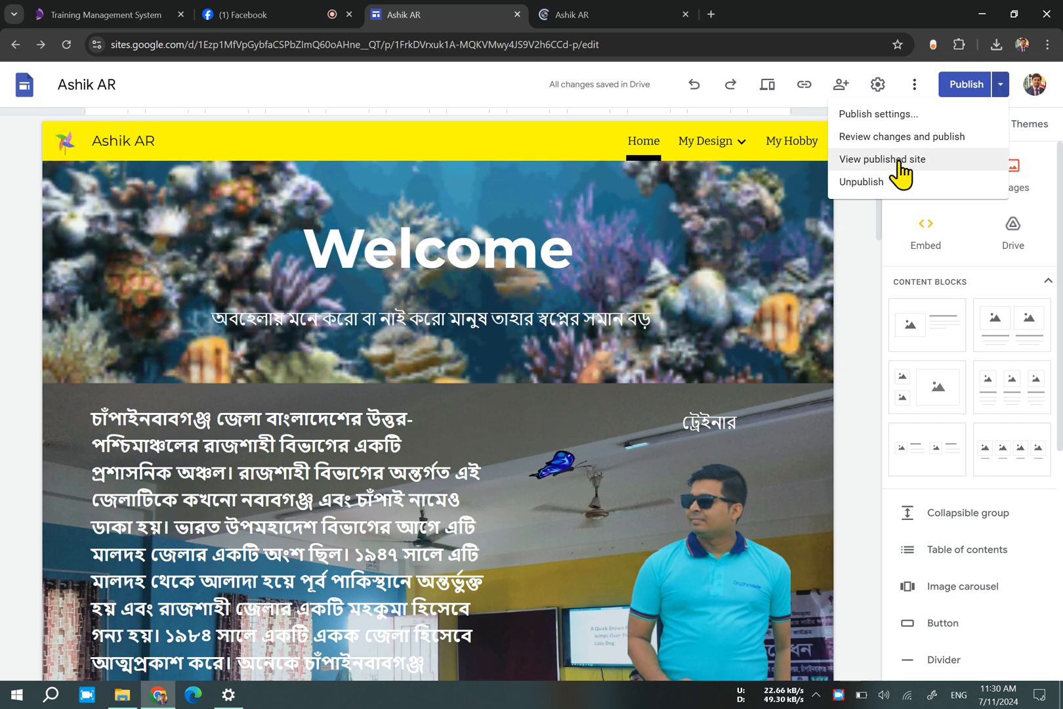
click(899, 163)
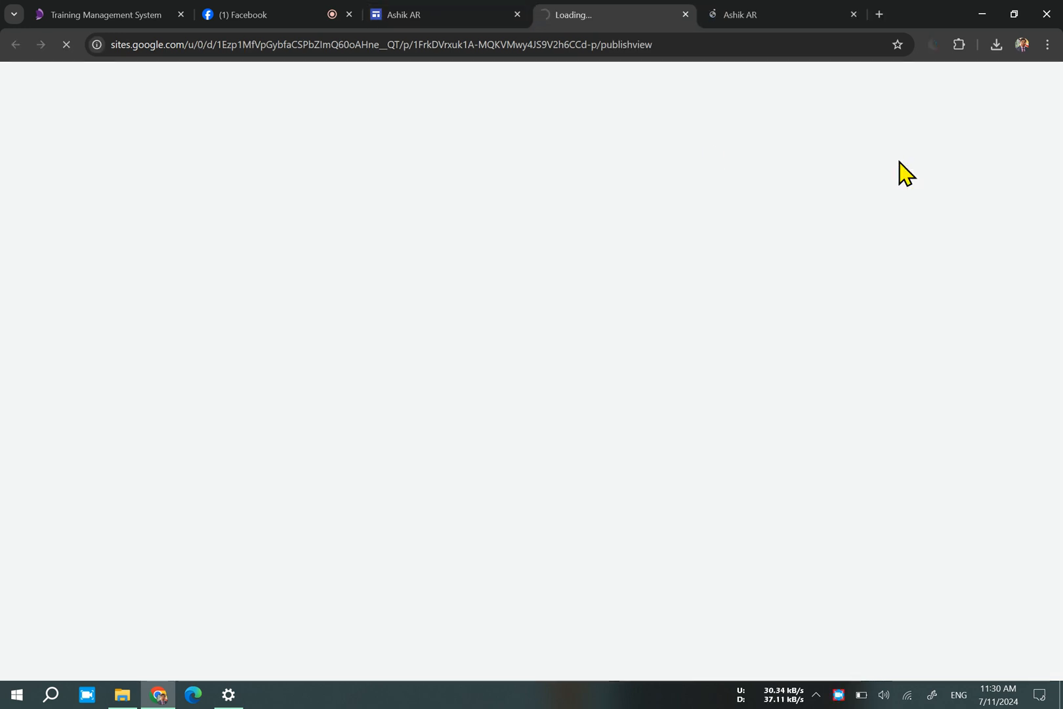
click(774, 13)
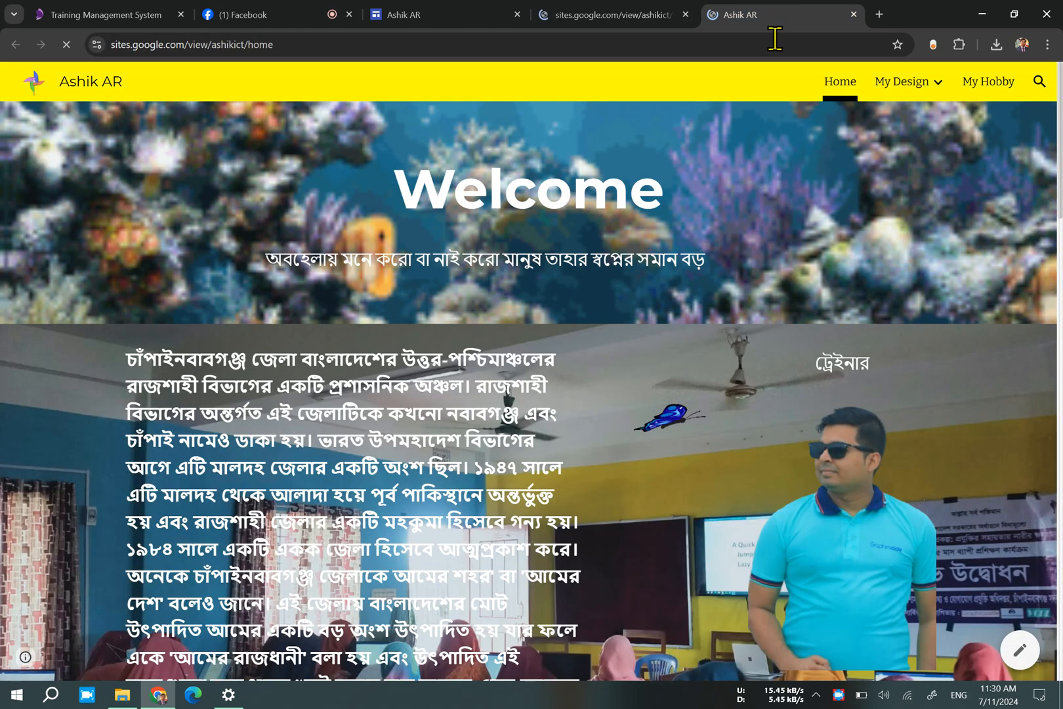
click(663, 14)
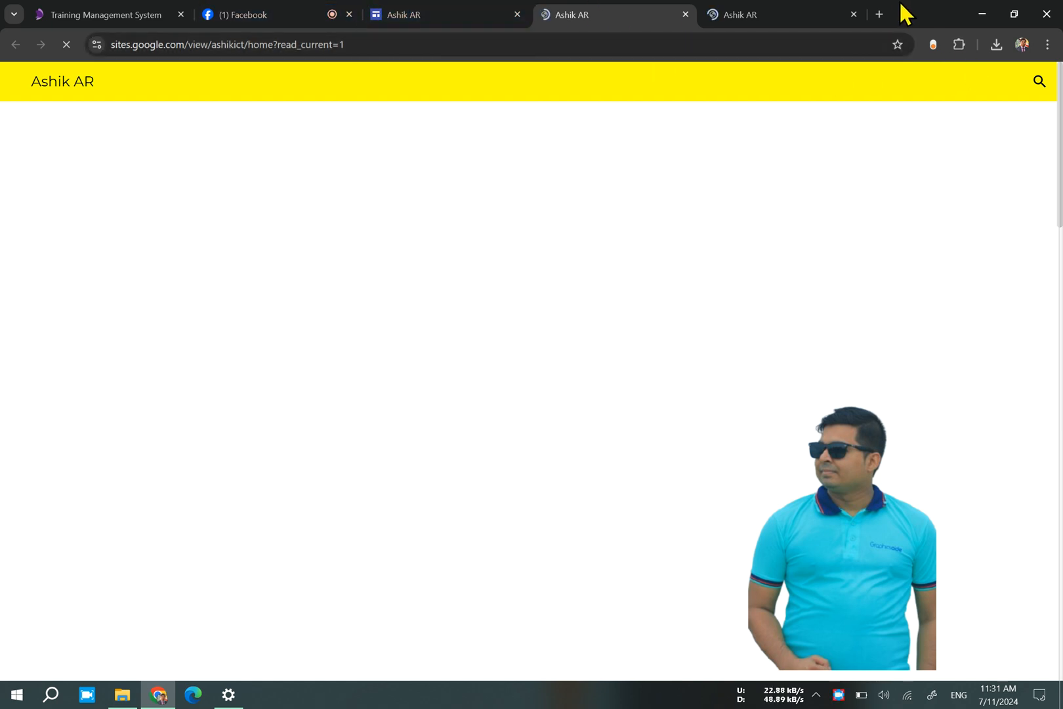
click(837, 13)
click(685, 14)
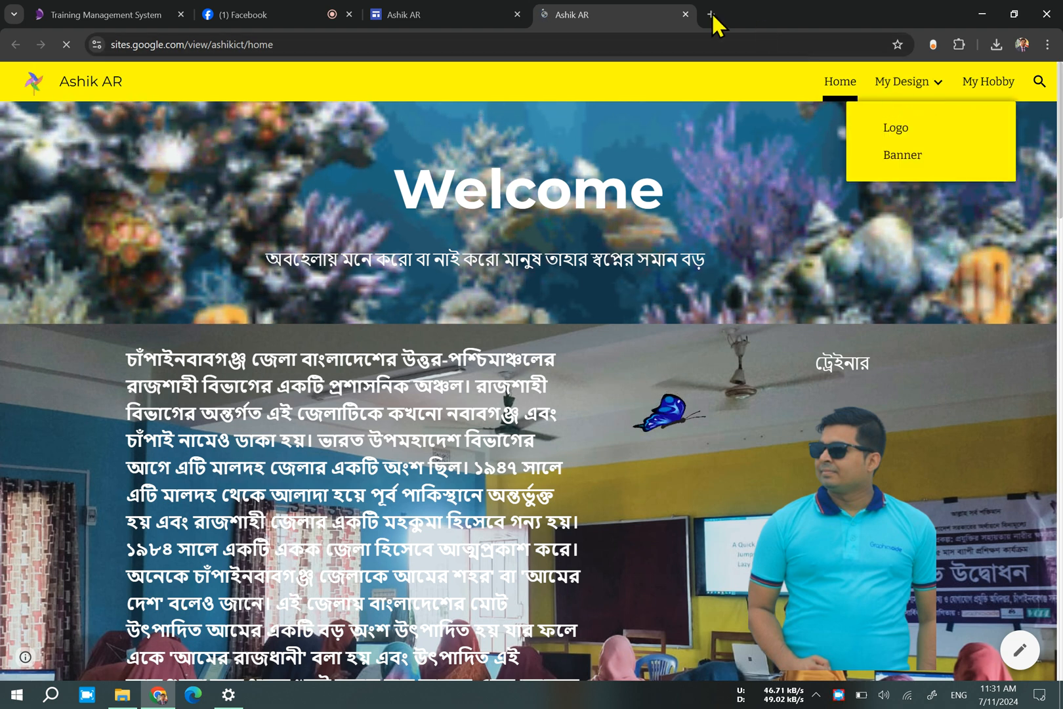
Examine the site's publish options in the editor and compare the editor with the published Home page.
click(475, 13)
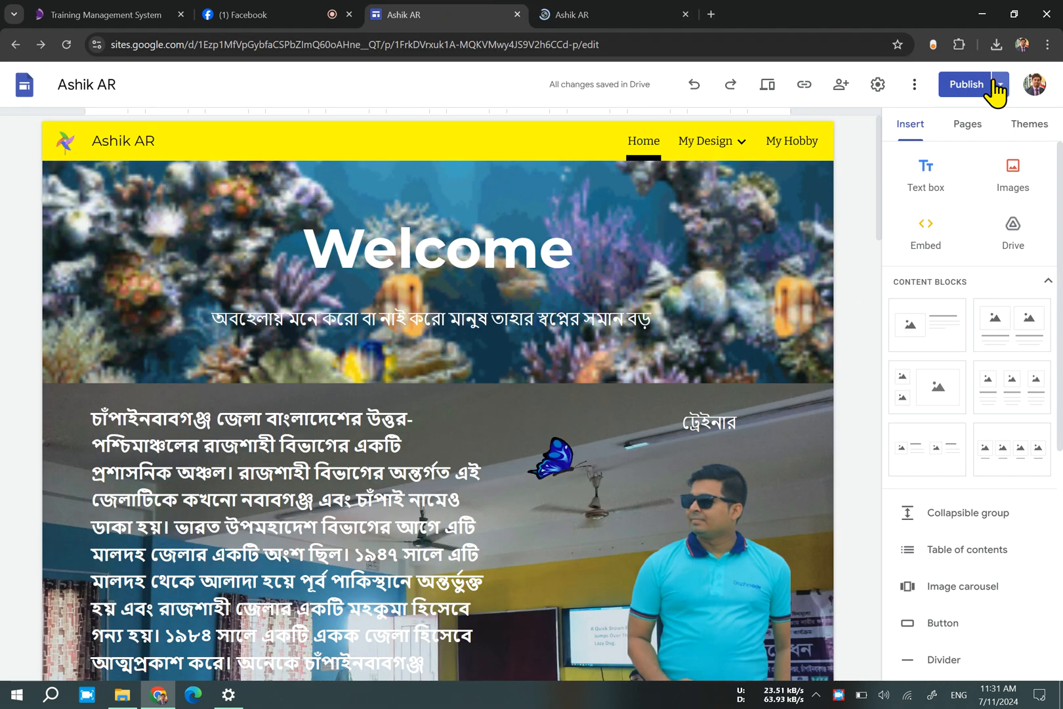
click(994, 84)
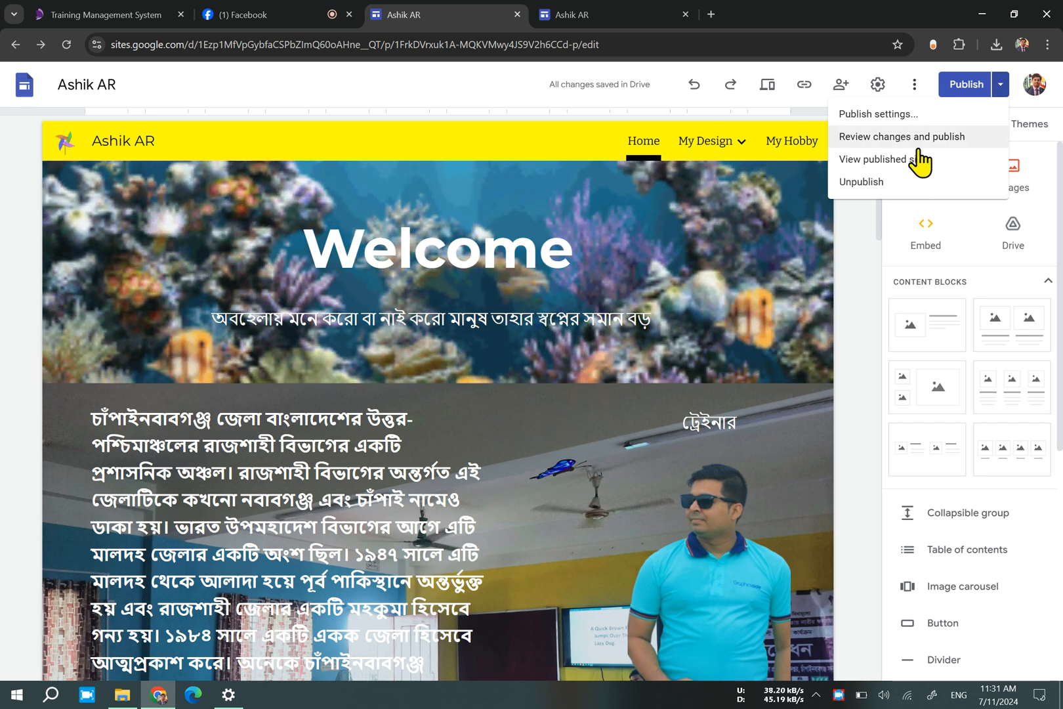
click(569, 12)
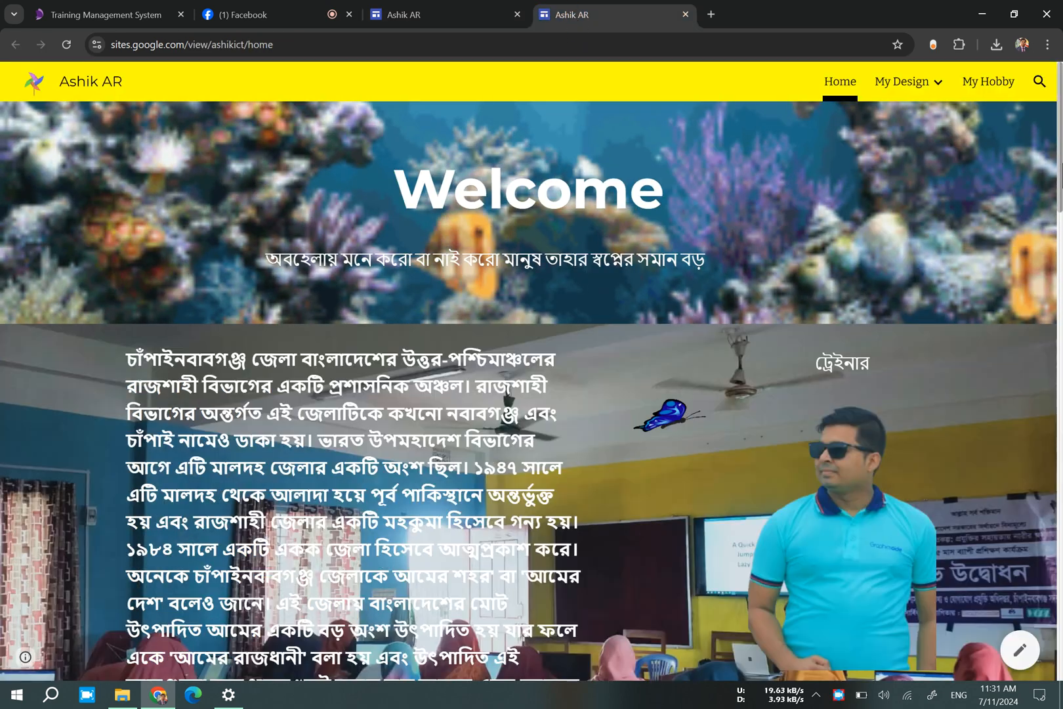
click(107, 77)
click(426, 11)
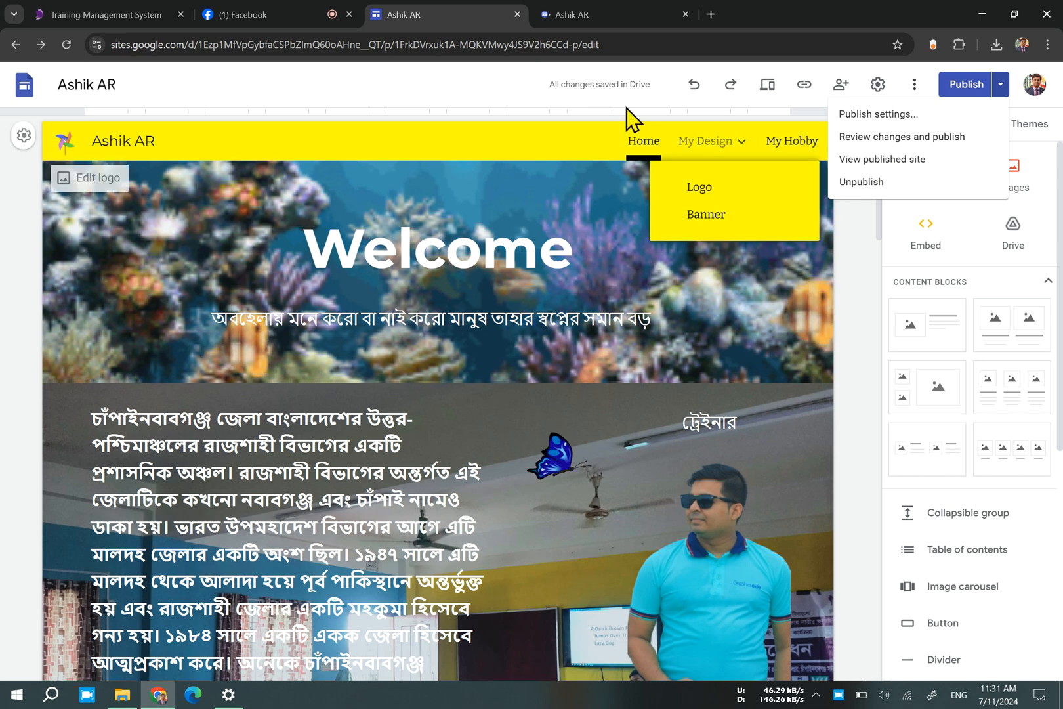
click(605, 15)
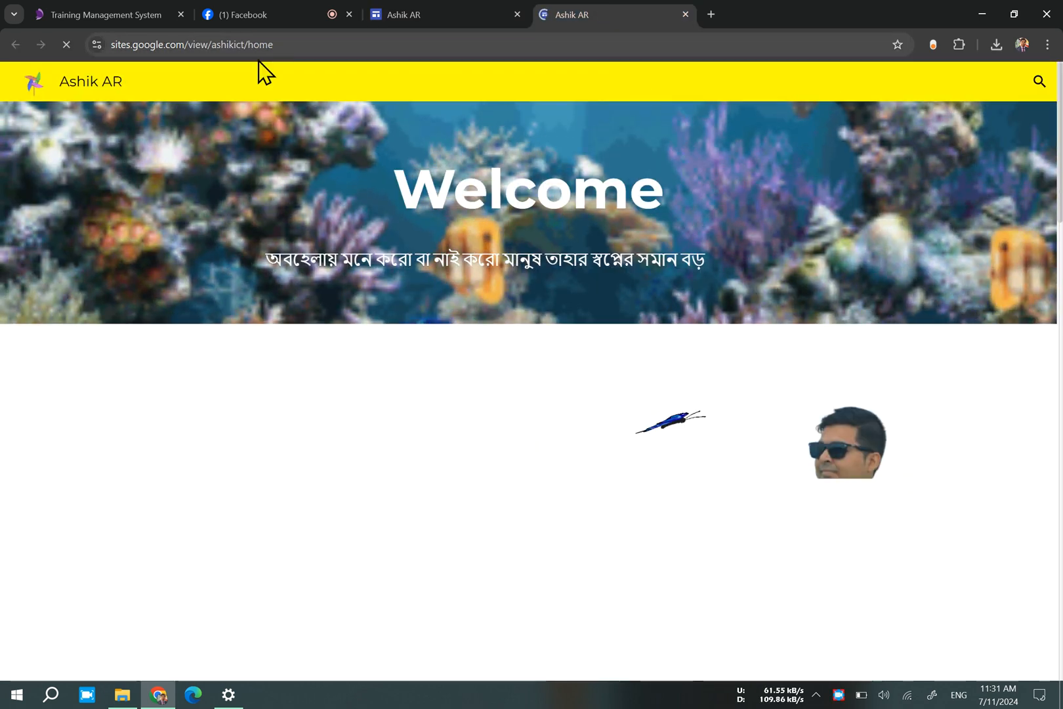
double_click(308, 44)
click(332, 46)
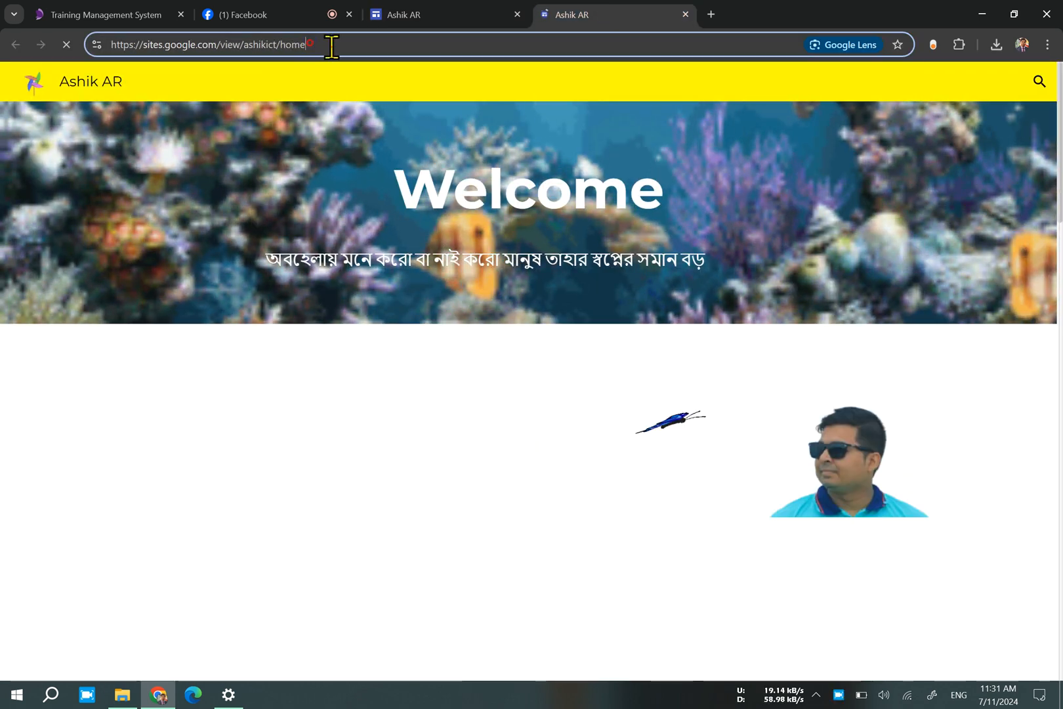
drag(331, 46, 57, 78)
key(ctrl+c)
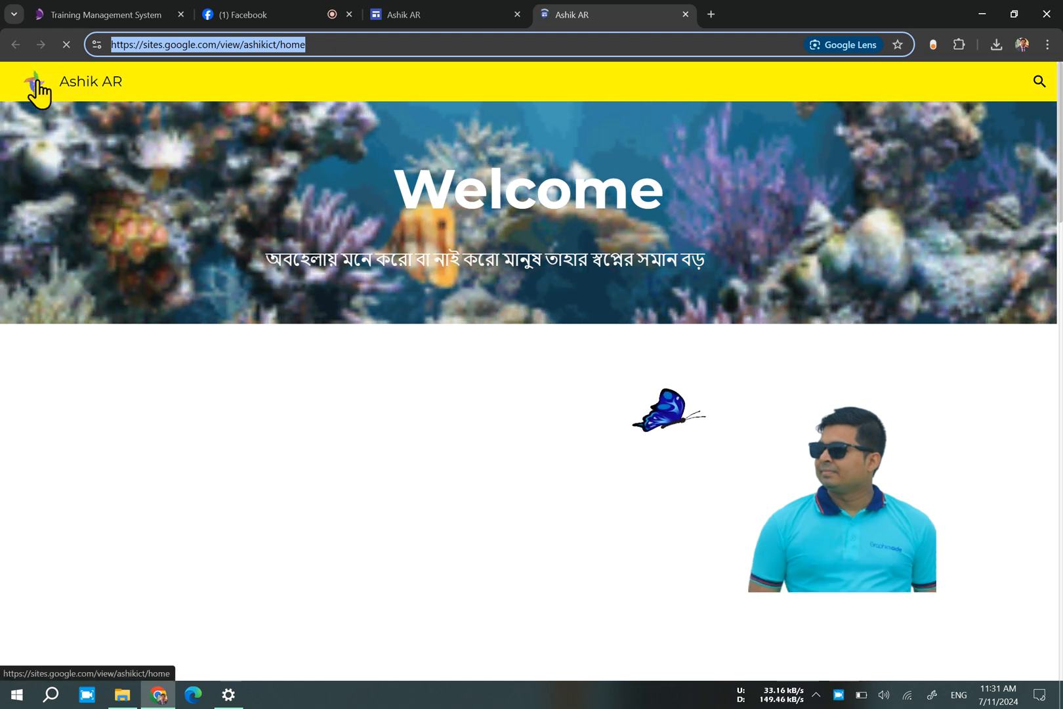
Open WhatsApp, send the copied site address to the CHA-SAD-ISP-01 BATCH group, and minimize WhatsApp.
click(17, 694)
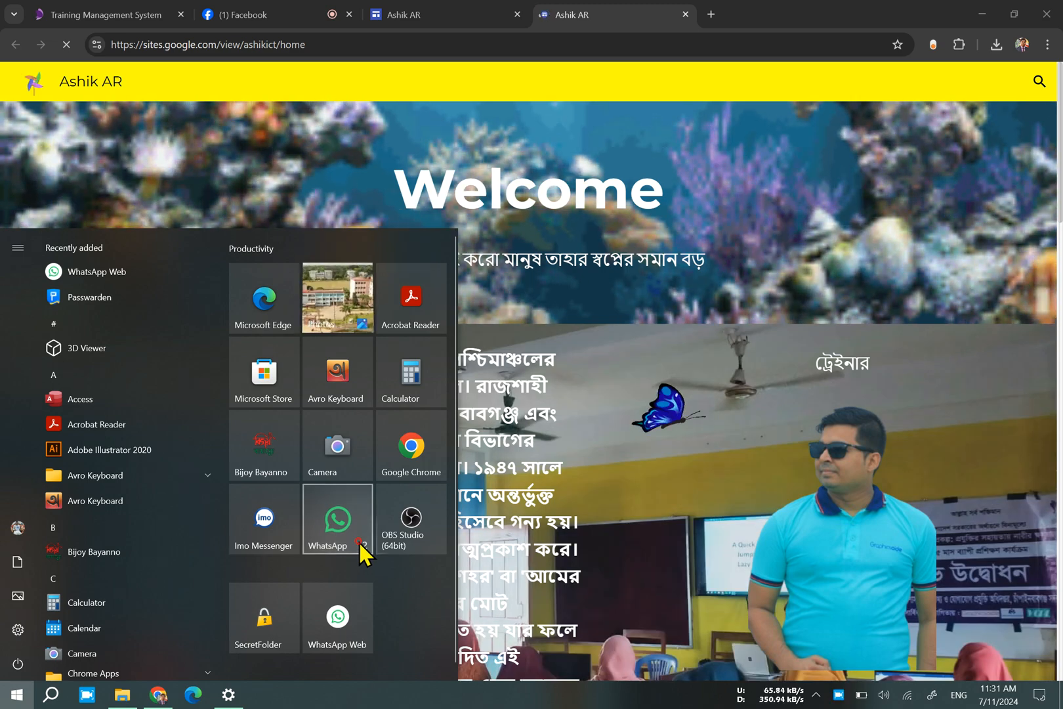
click(361, 545)
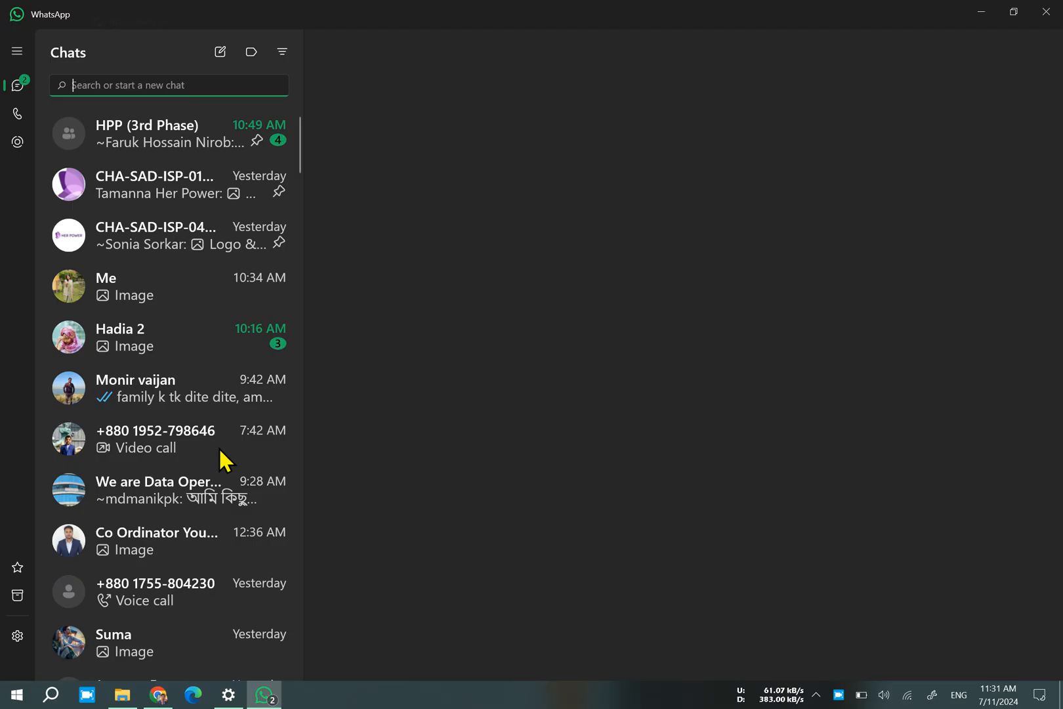
click(194, 201)
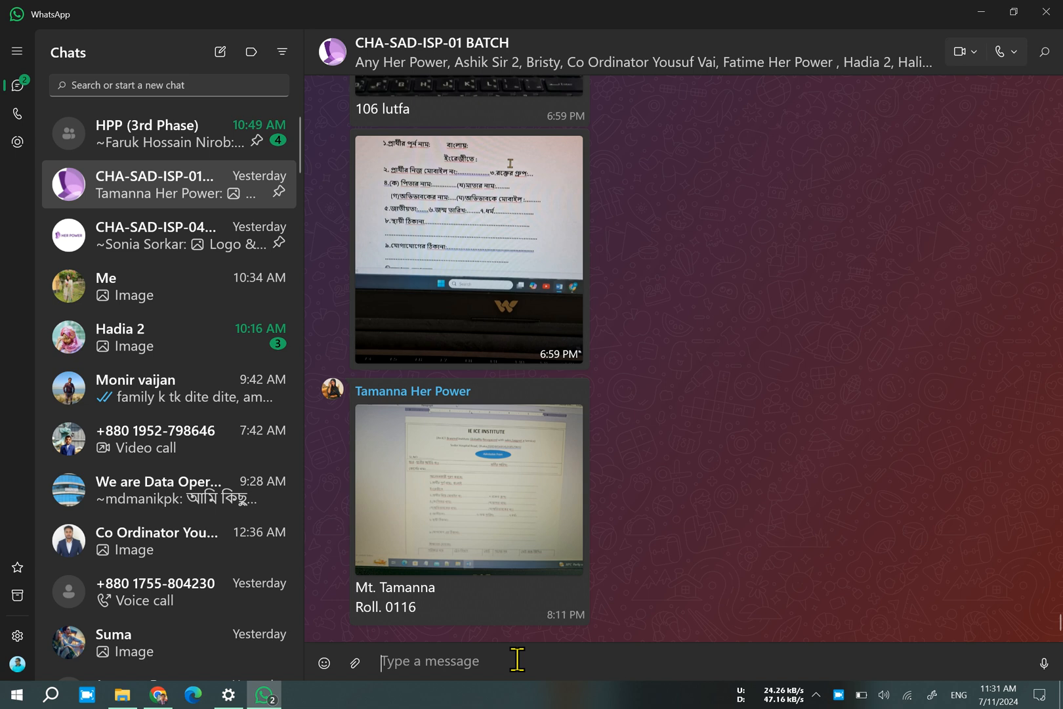
key(ctrl+v)
key(Return)
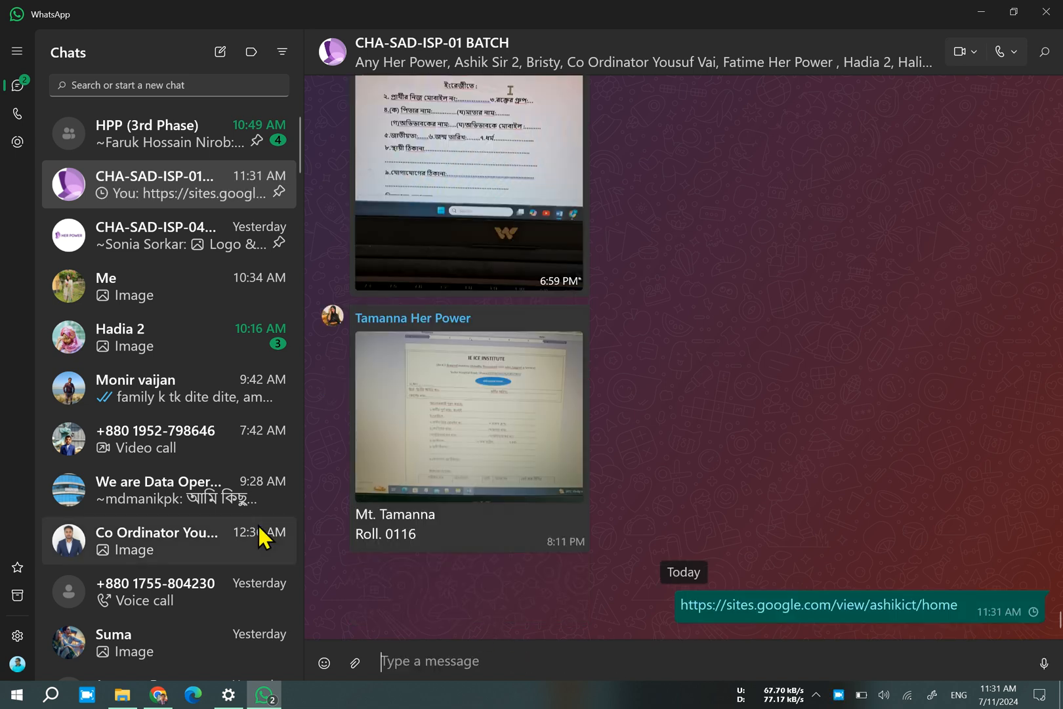
scroll(250, 526, down, 5)
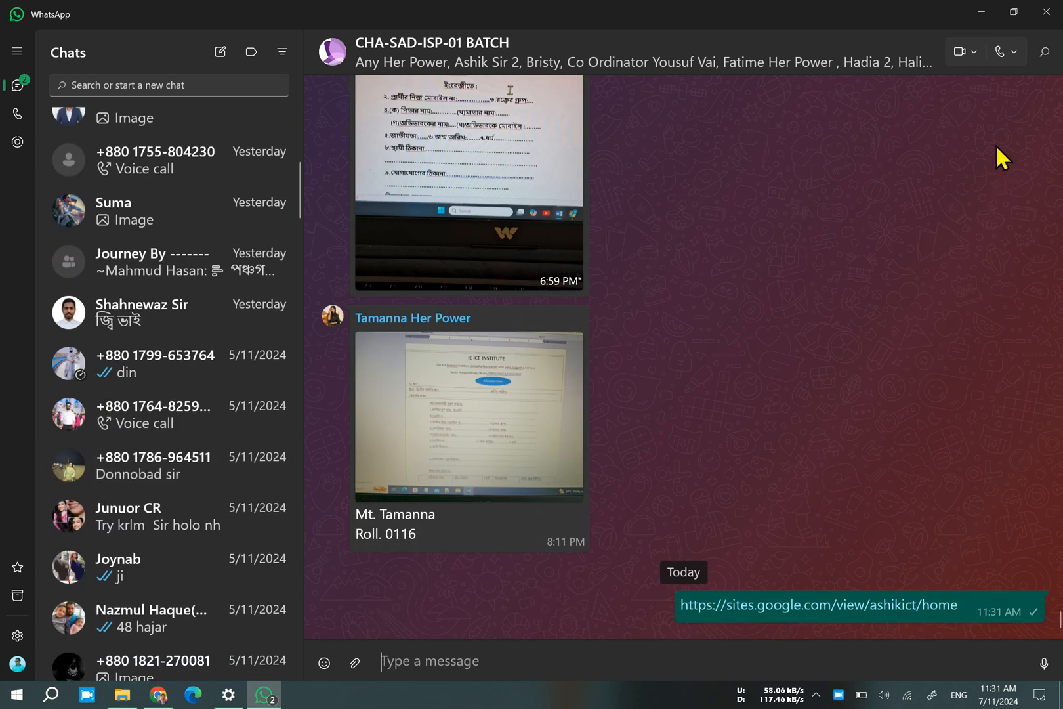
click(978, 13)
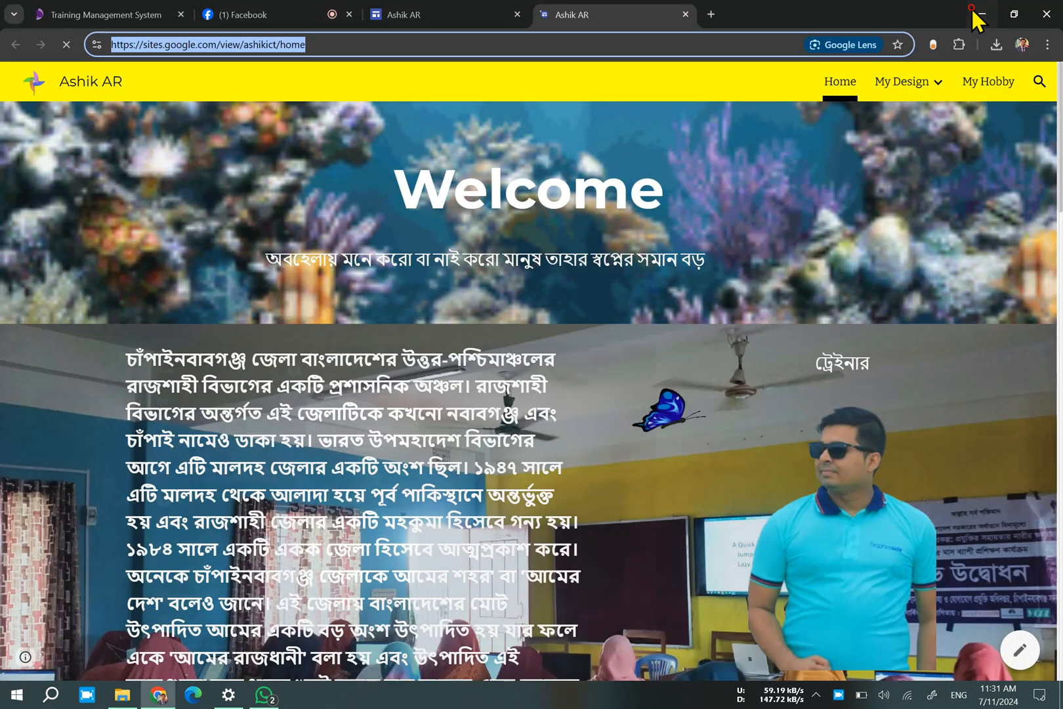
Dismiss the open publish options in the site editor and close the published site's tab.
click(445, 14)
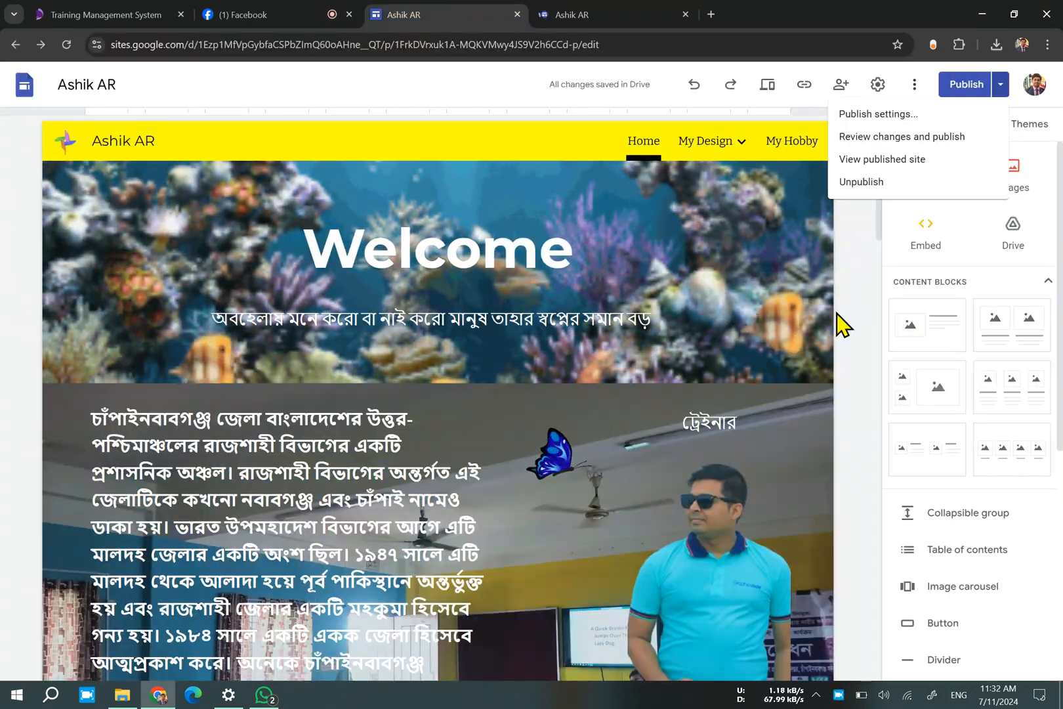
click(842, 324)
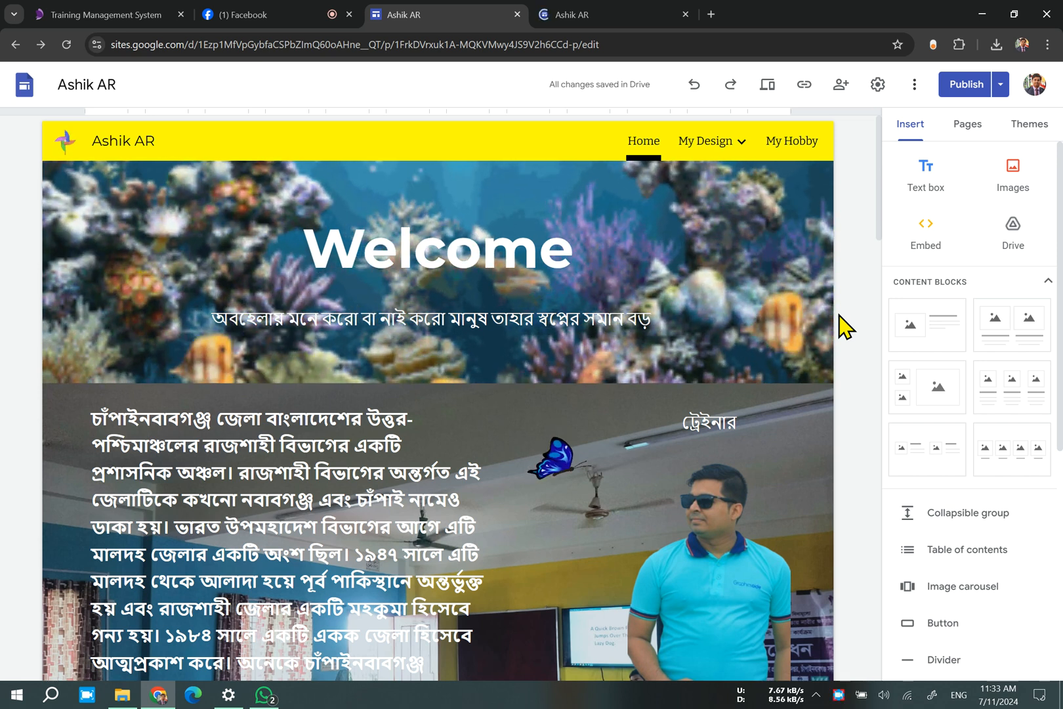
click(658, 21)
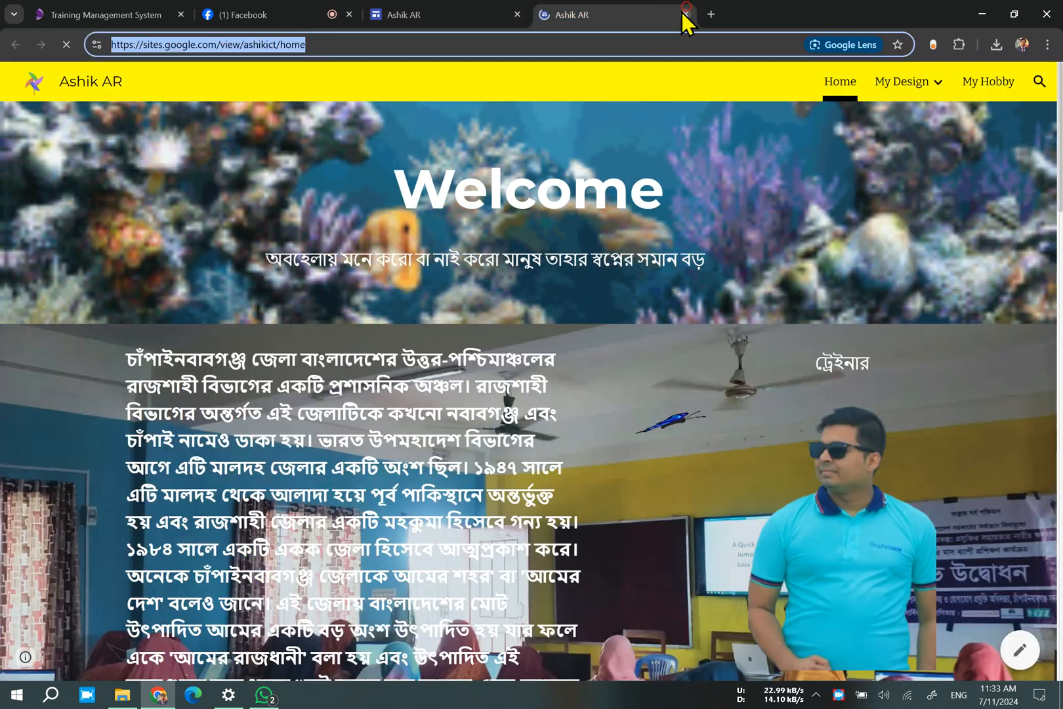
click(685, 14)
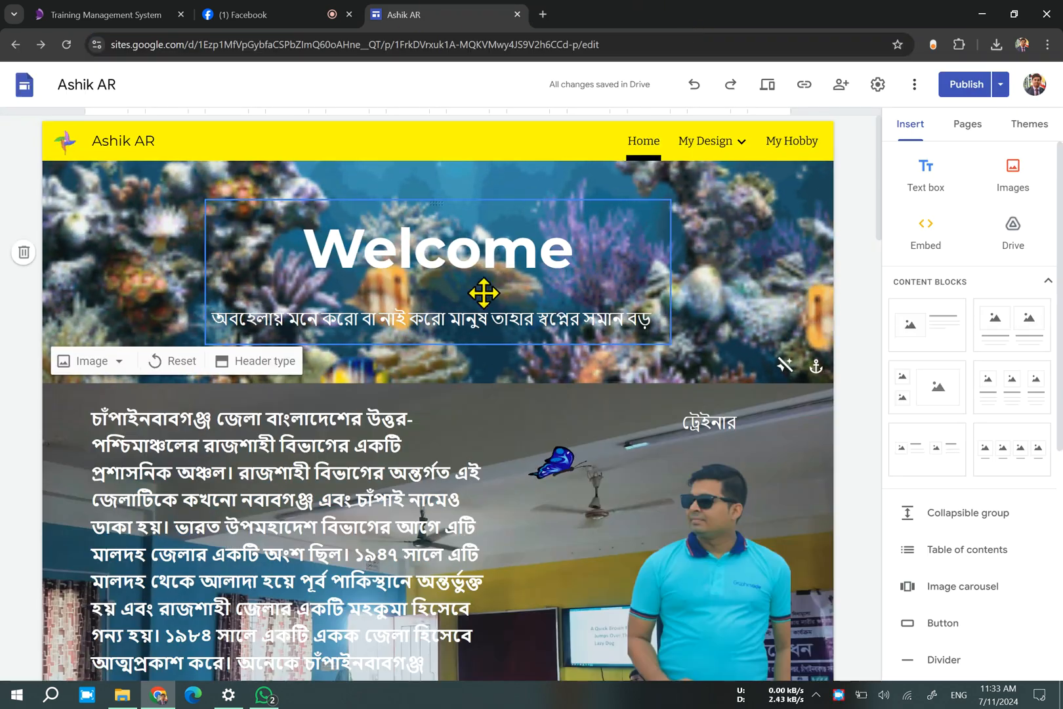
Replace the Welcome heading in the Home page banner with "HER POWER".
double_click(526, 254)
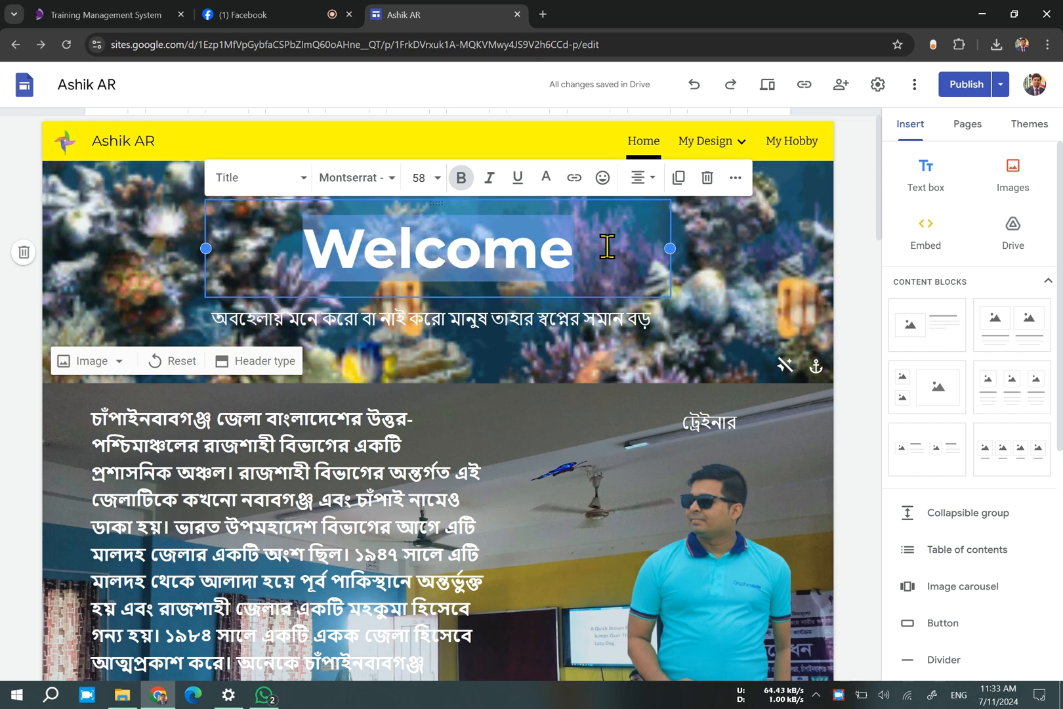
text(hER)
key(BackSpace)
key(BackSpace)
key(BackSpace)
text(HER POWER)
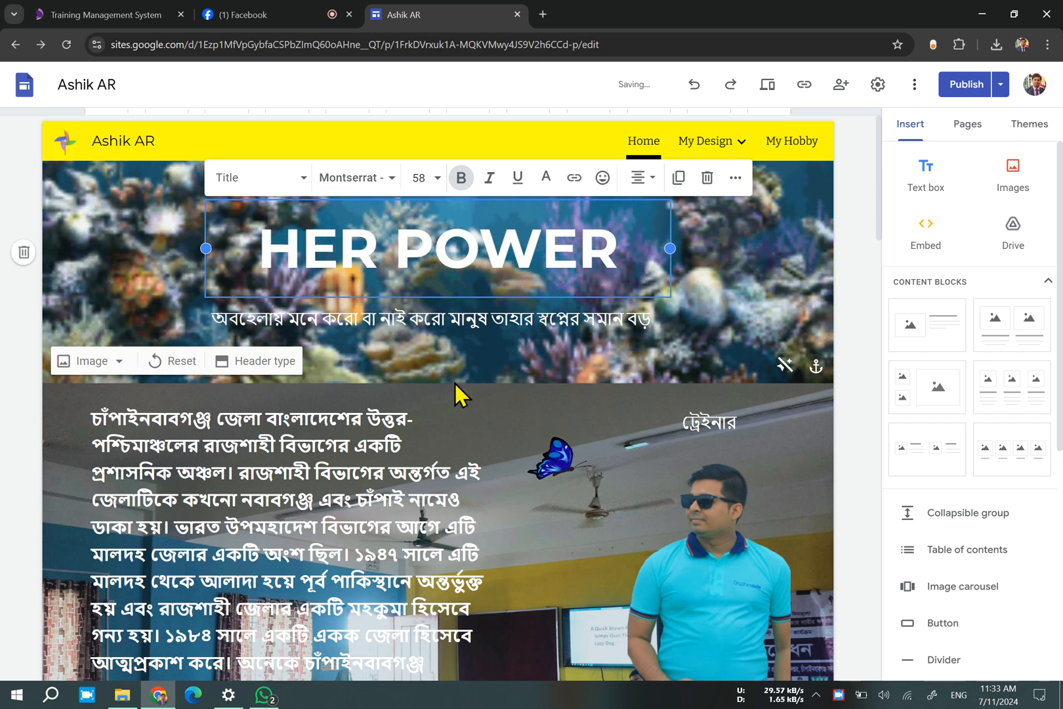
Delete the Bengali subtitle under the HER POWER heading and the long district description in the classroom section.
click(479, 316)
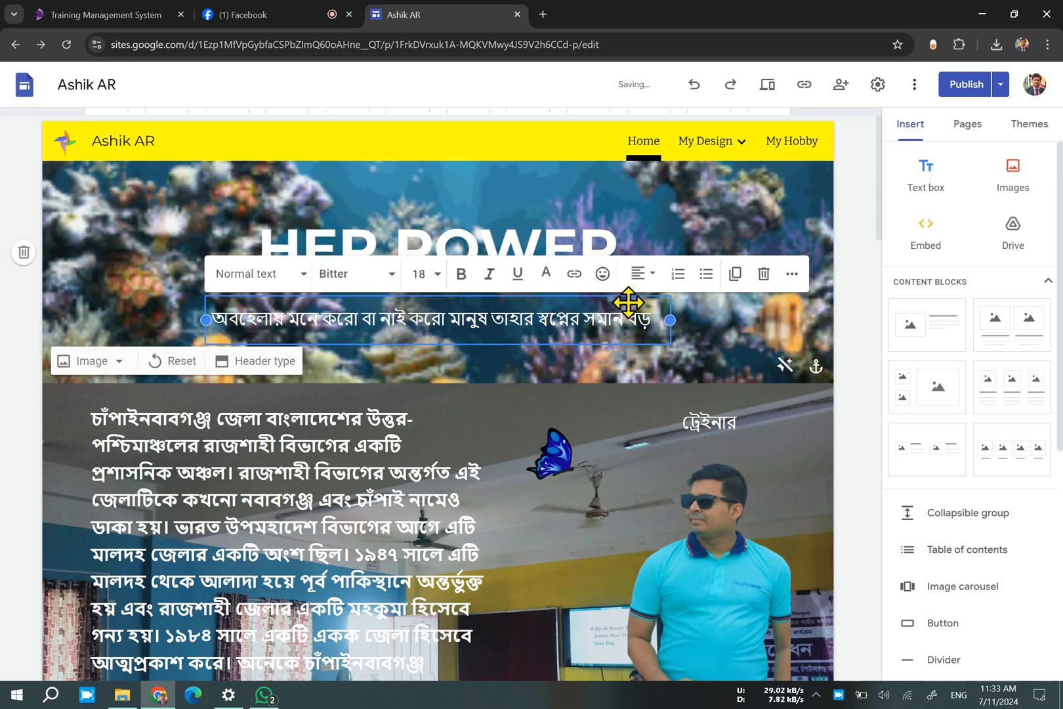
click(764, 274)
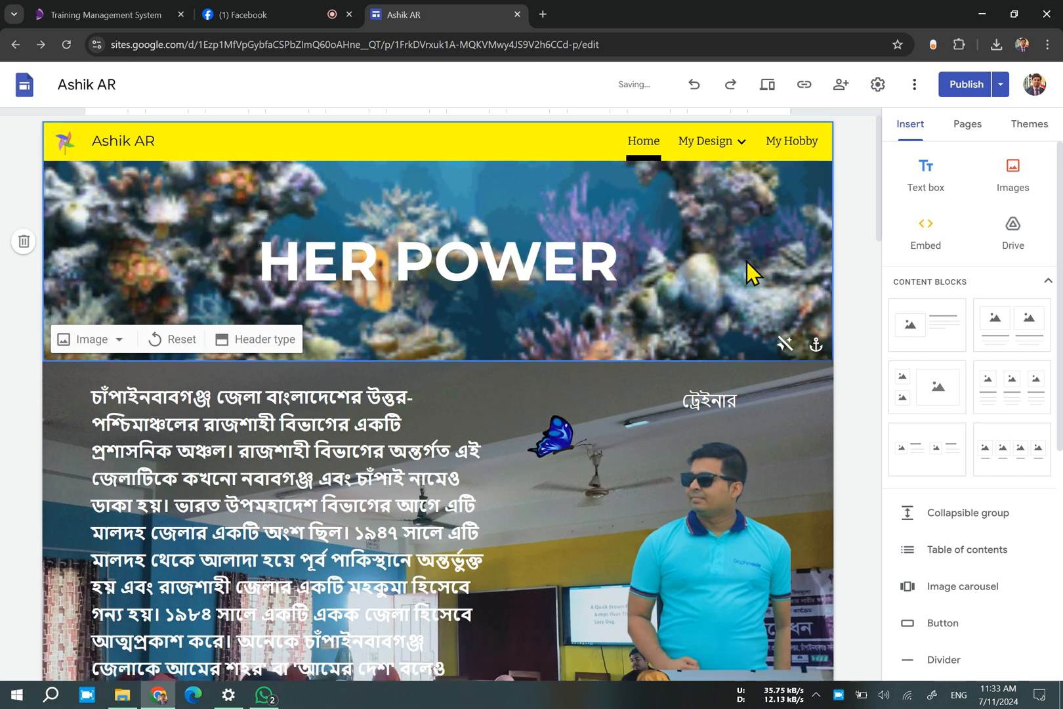
click(717, 542)
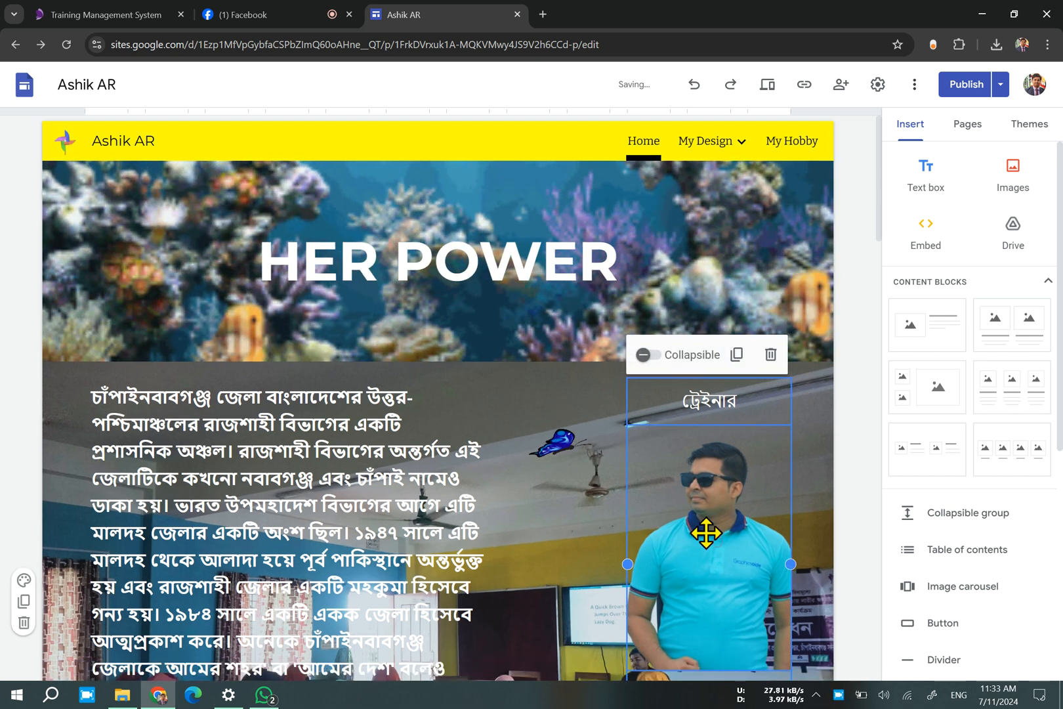
click(236, 478)
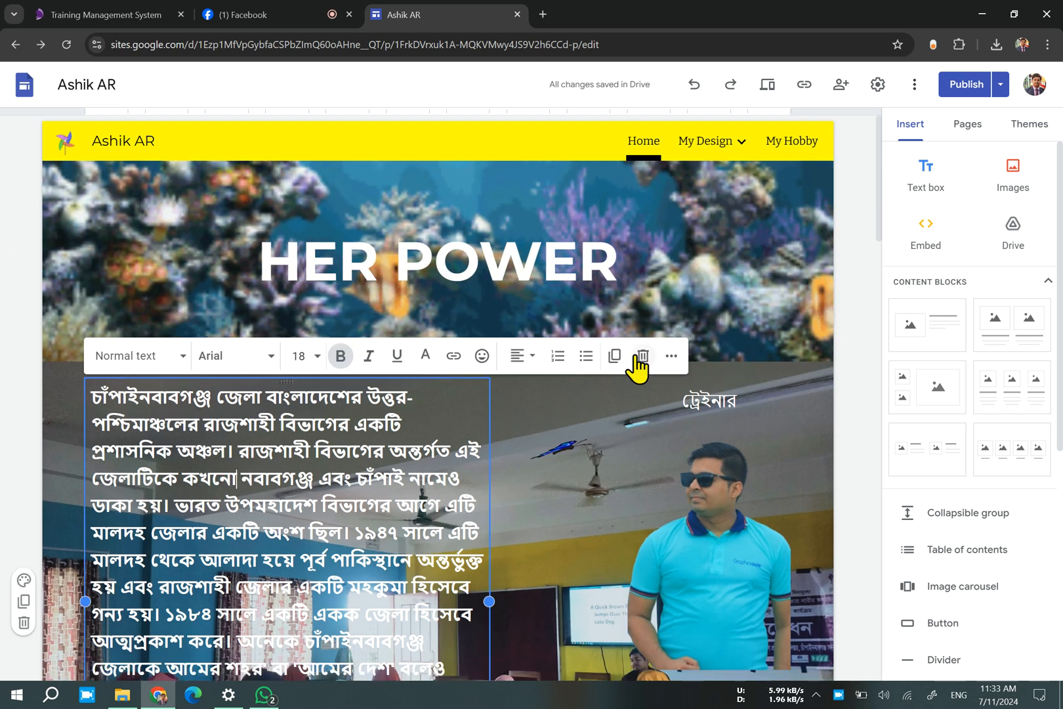
click(642, 356)
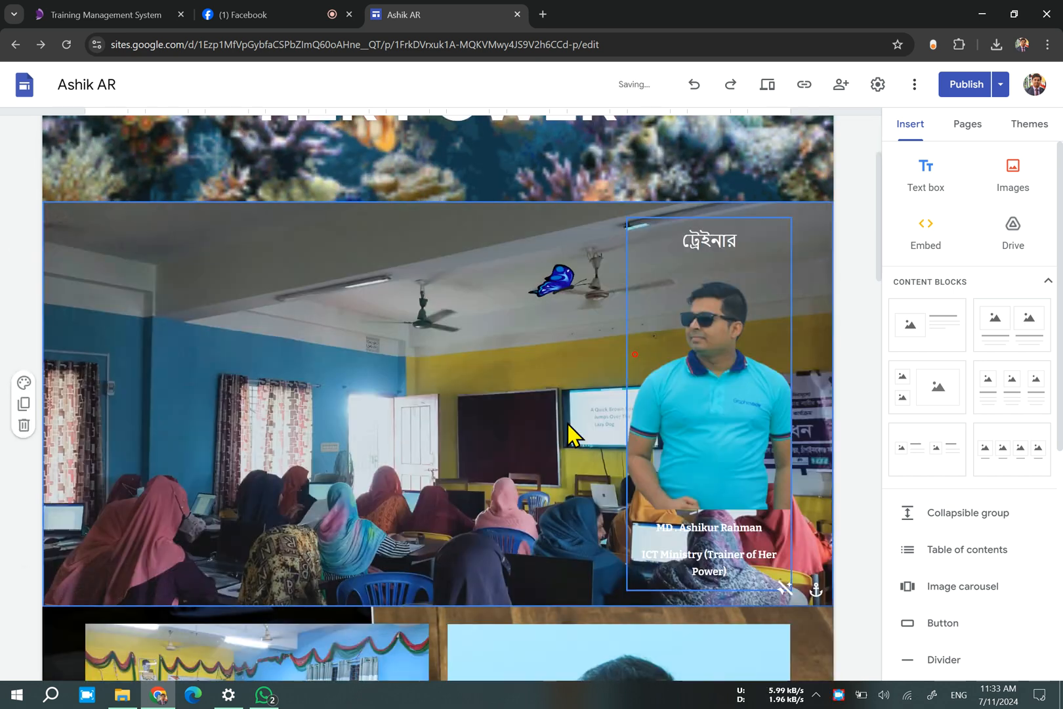
Insert photo IMG_9543 from New Volume (D:) into the classroom section and enlarge it to fill the space beside the trainer's photo.
double_click(220, 331)
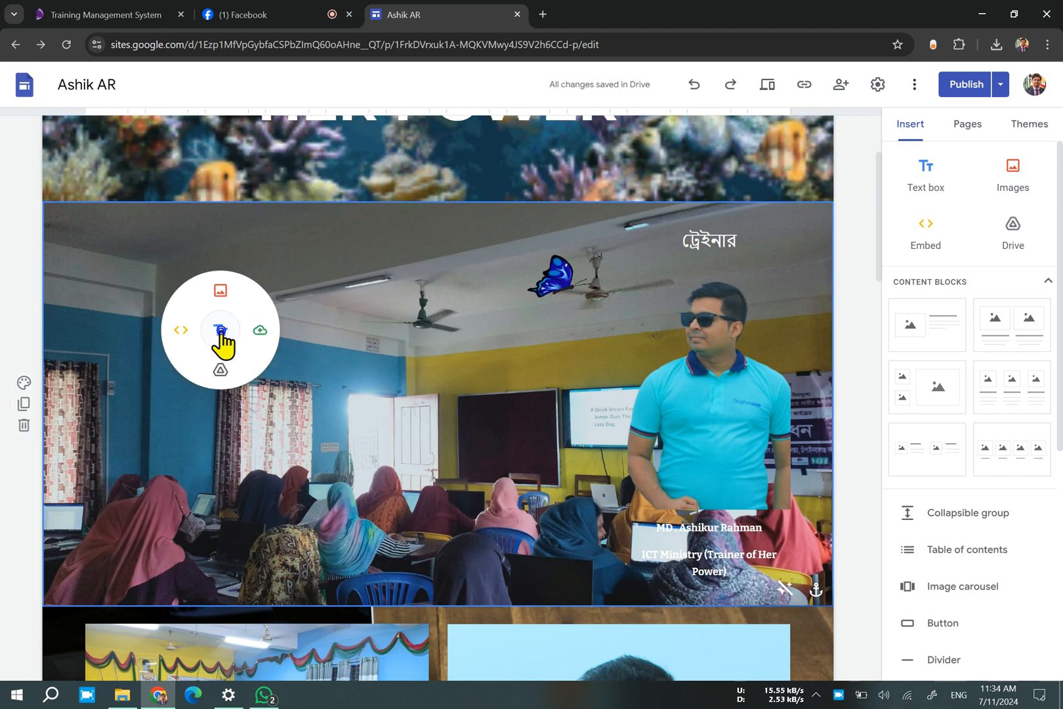
click(225, 294)
click(930, 130)
double_click(211, 352)
click(242, 363)
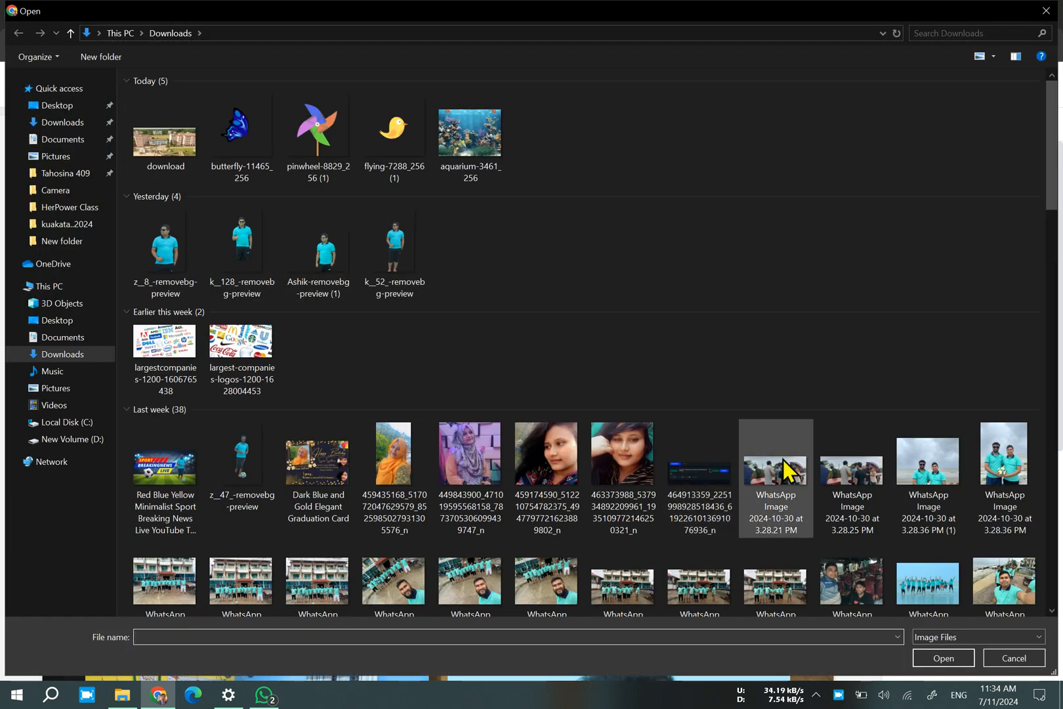
scroll(784, 471, down, 10)
click(70, 439)
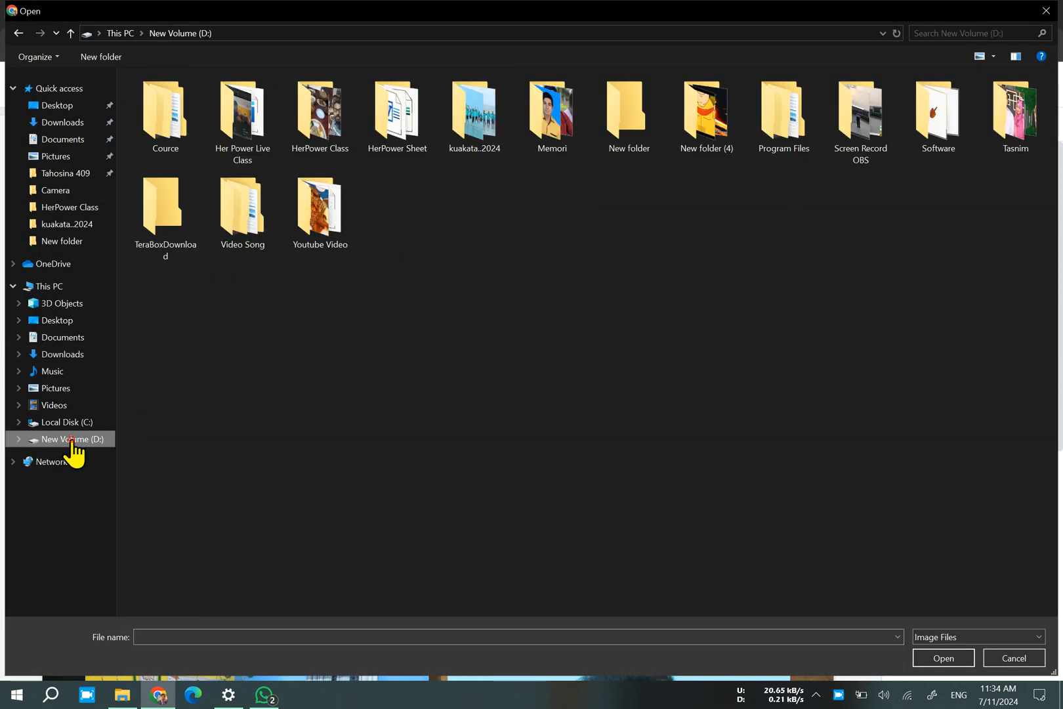
double_click(1021, 117)
scroll(503, 402, down, 15)
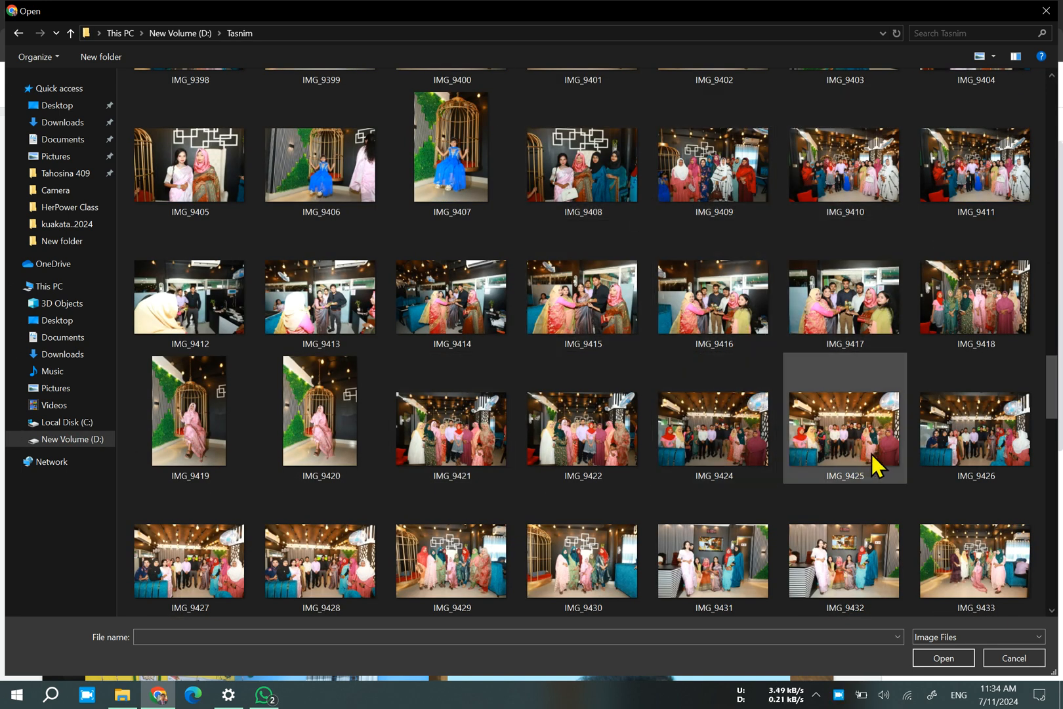
scroll(702, 491, down, 3)
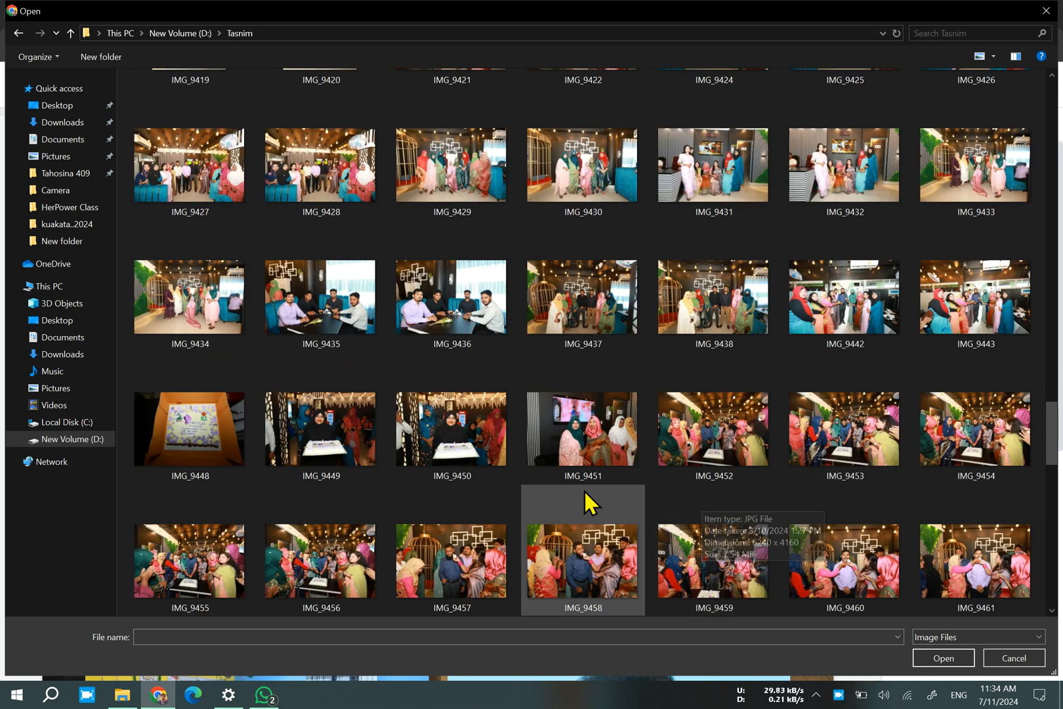
scroll(585, 493, down, 6)
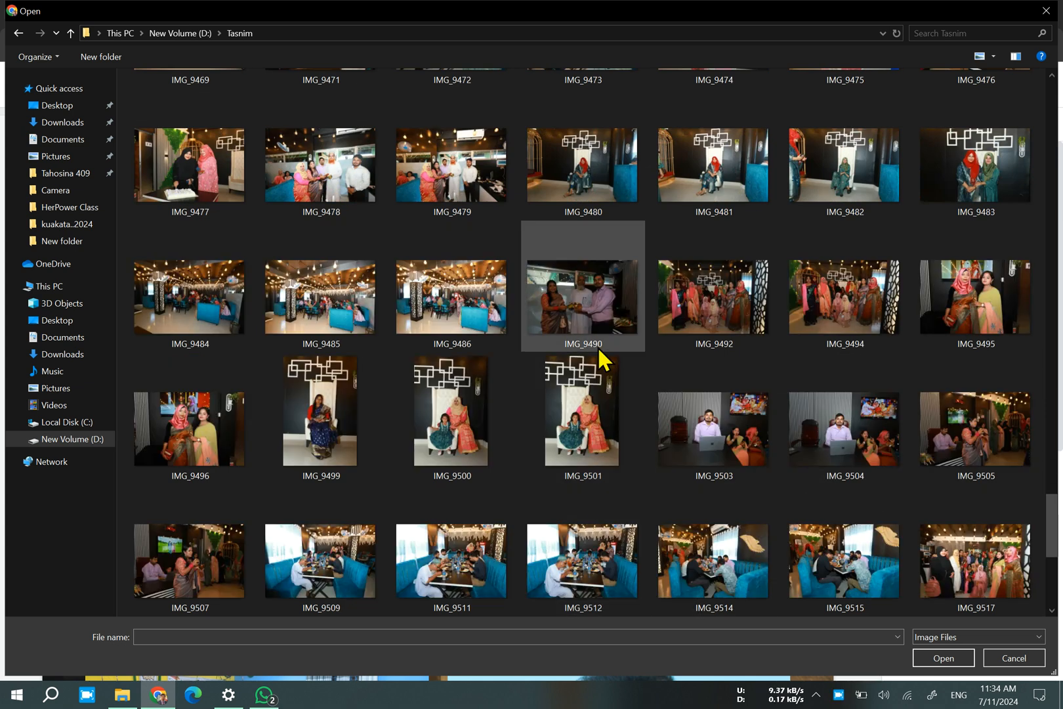
scroll(604, 359, down, 3)
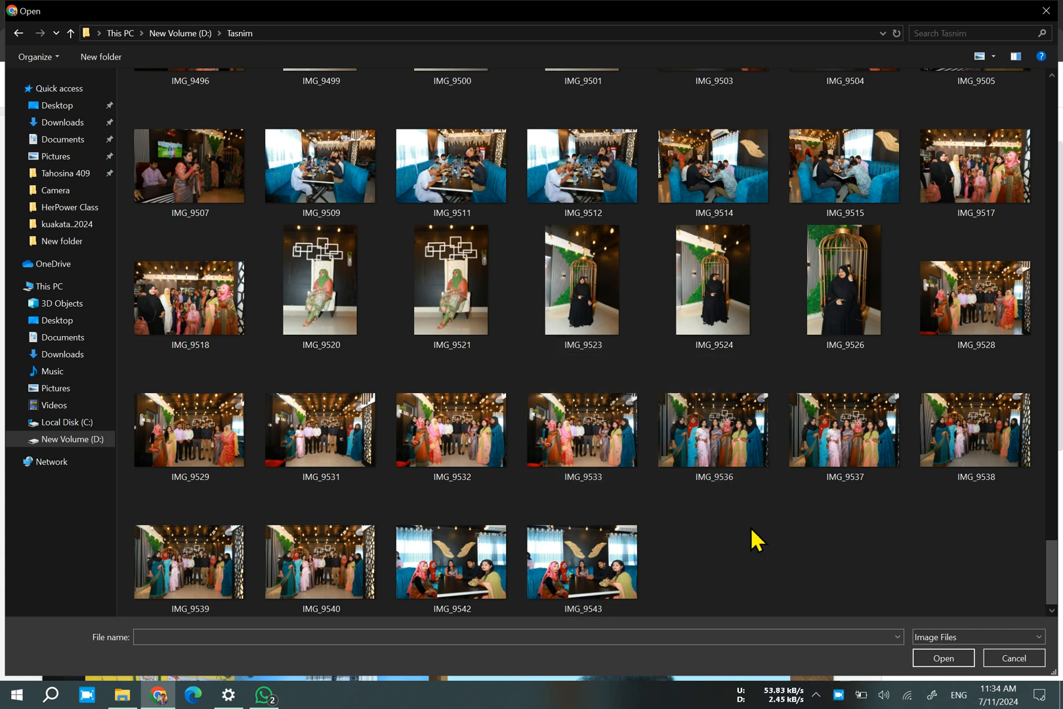
double_click(569, 569)
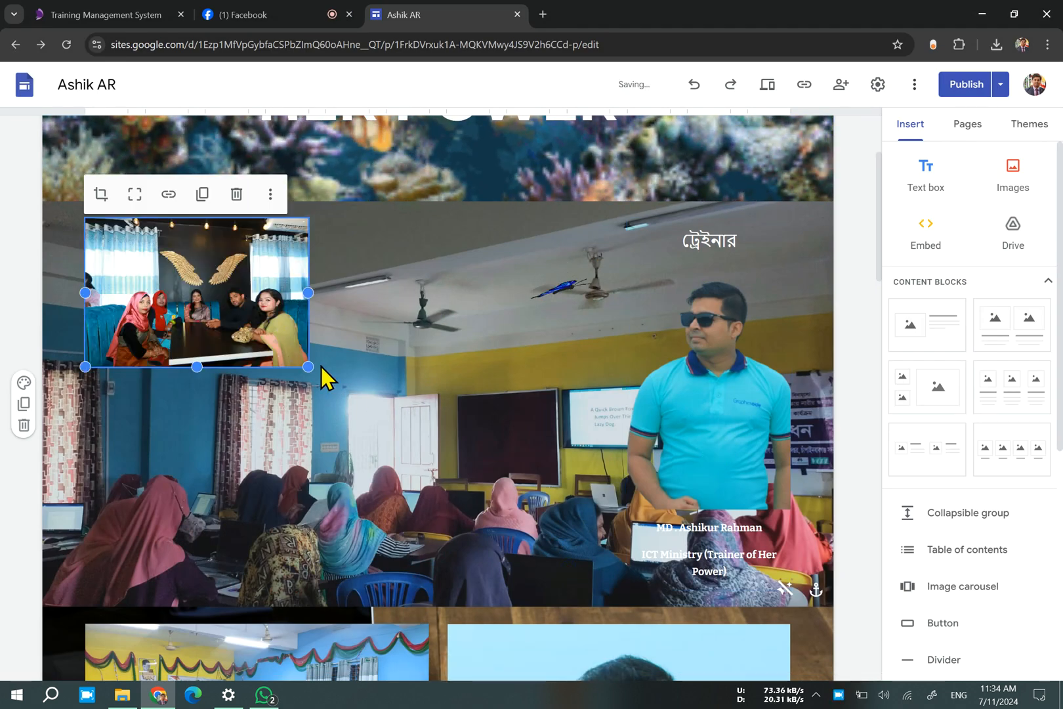
drag(308, 369, 550, 554)
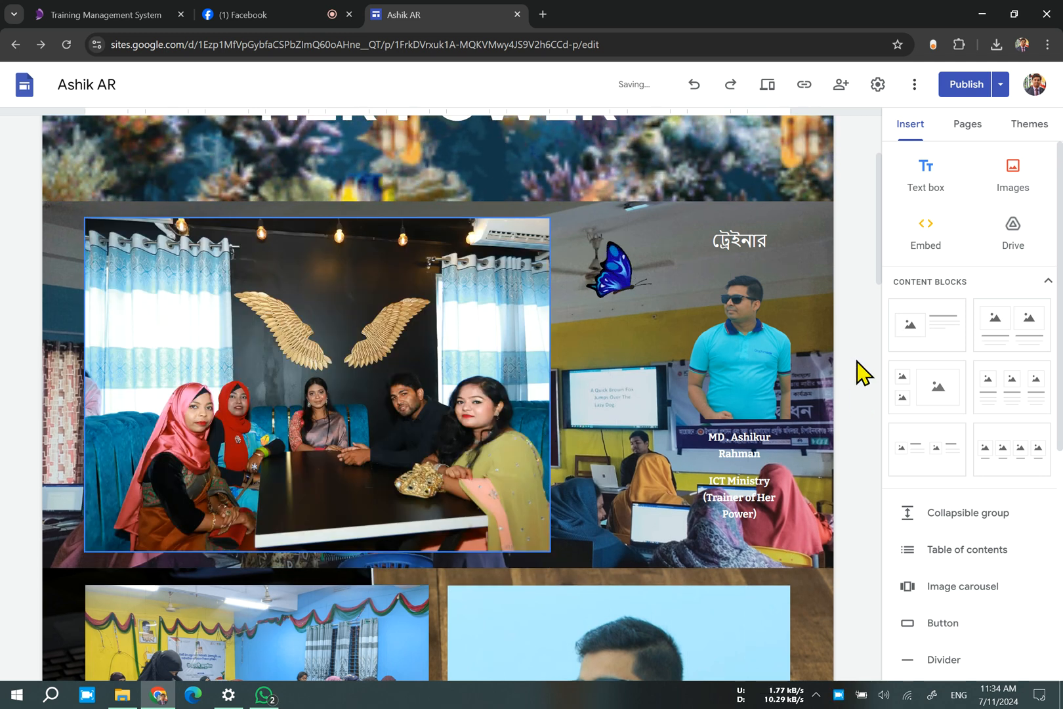
click(603, 328)
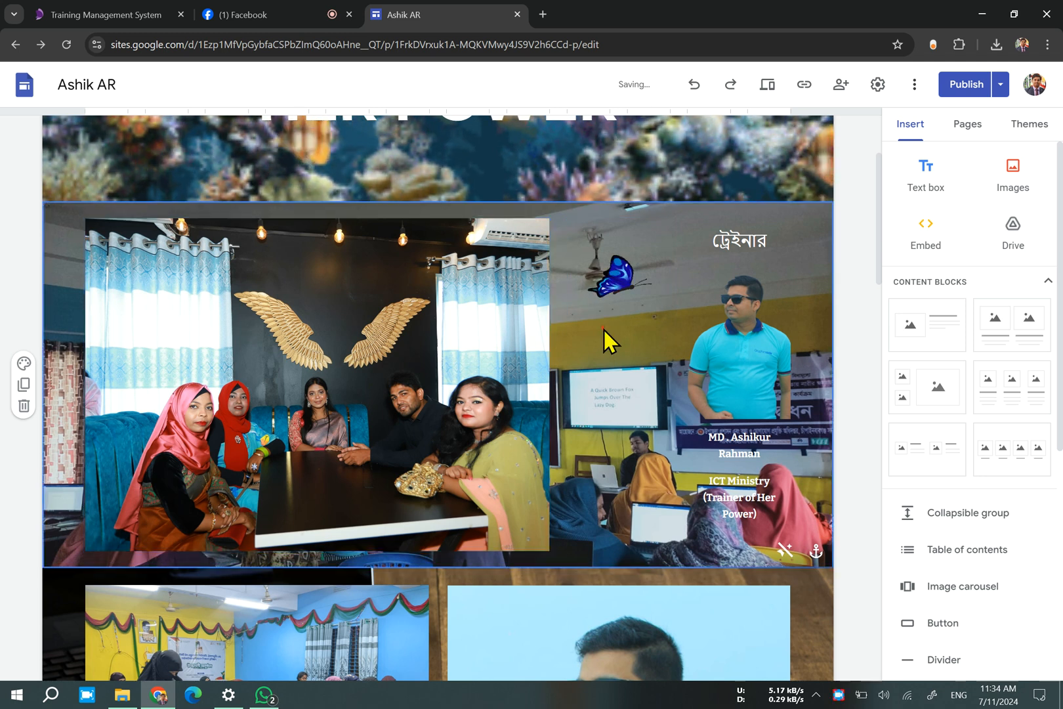
Replace the Home page banner's background image with flying-7288_256 (1) from the Downloads folder.
scroll(604, 329, up, 2)
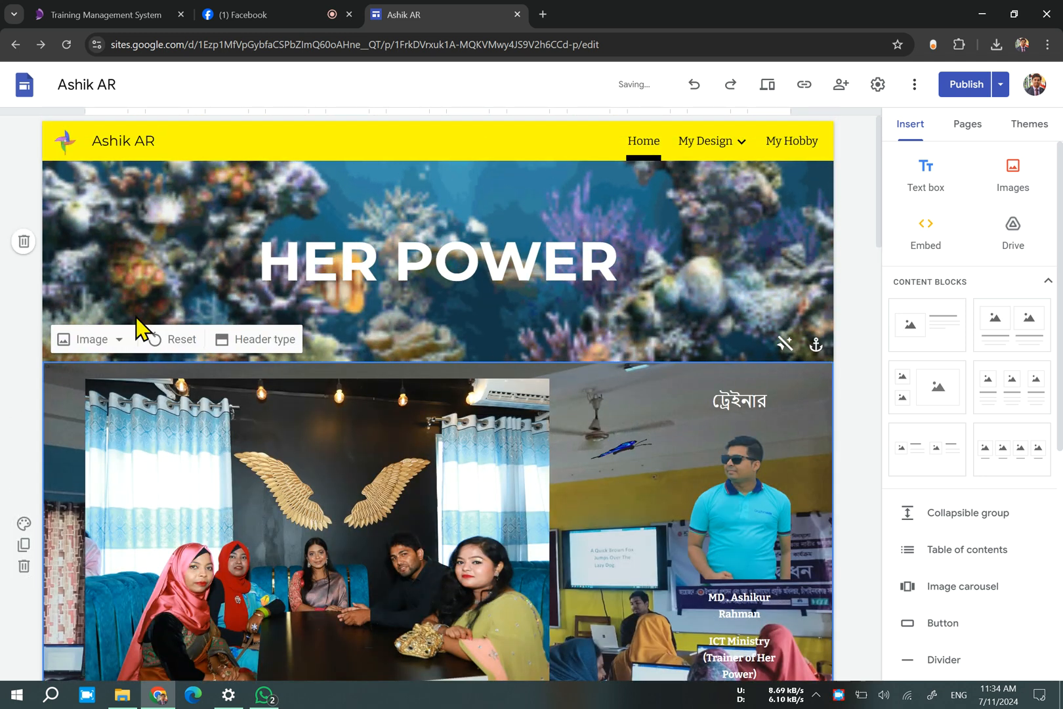
click(118, 341)
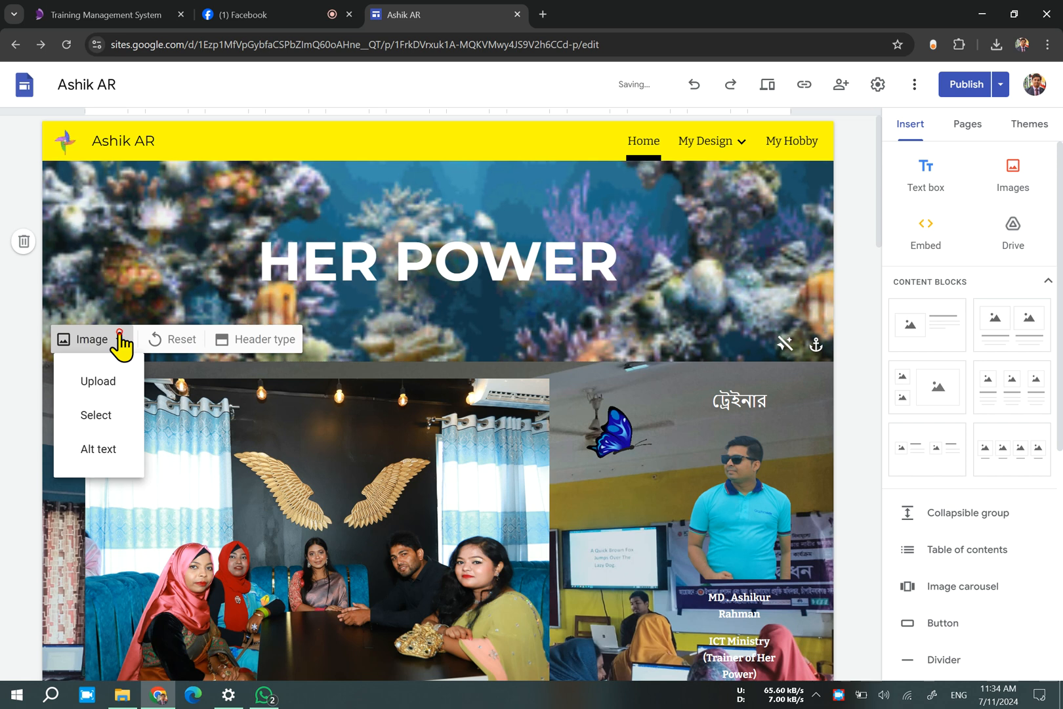
click(107, 394)
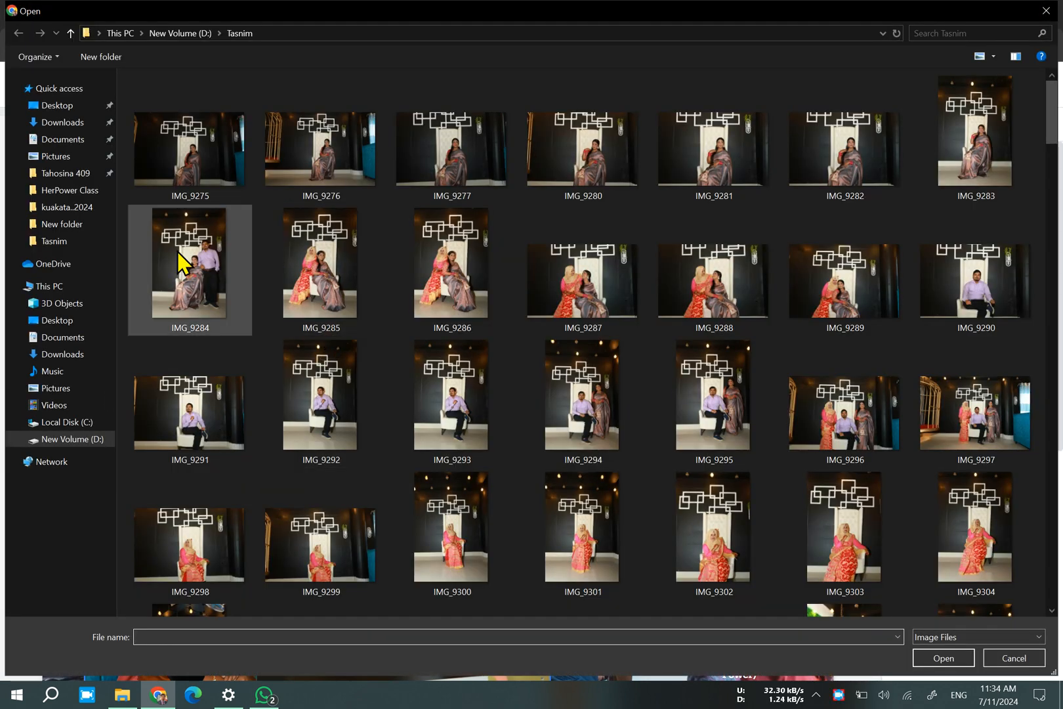
click(80, 139)
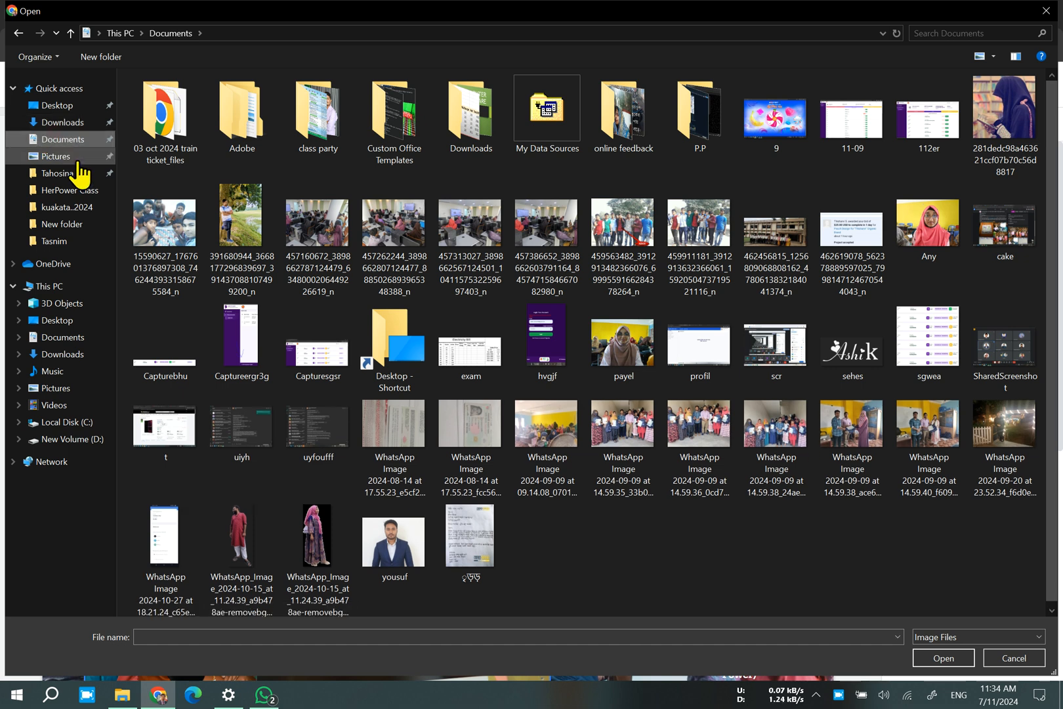
click(68, 124)
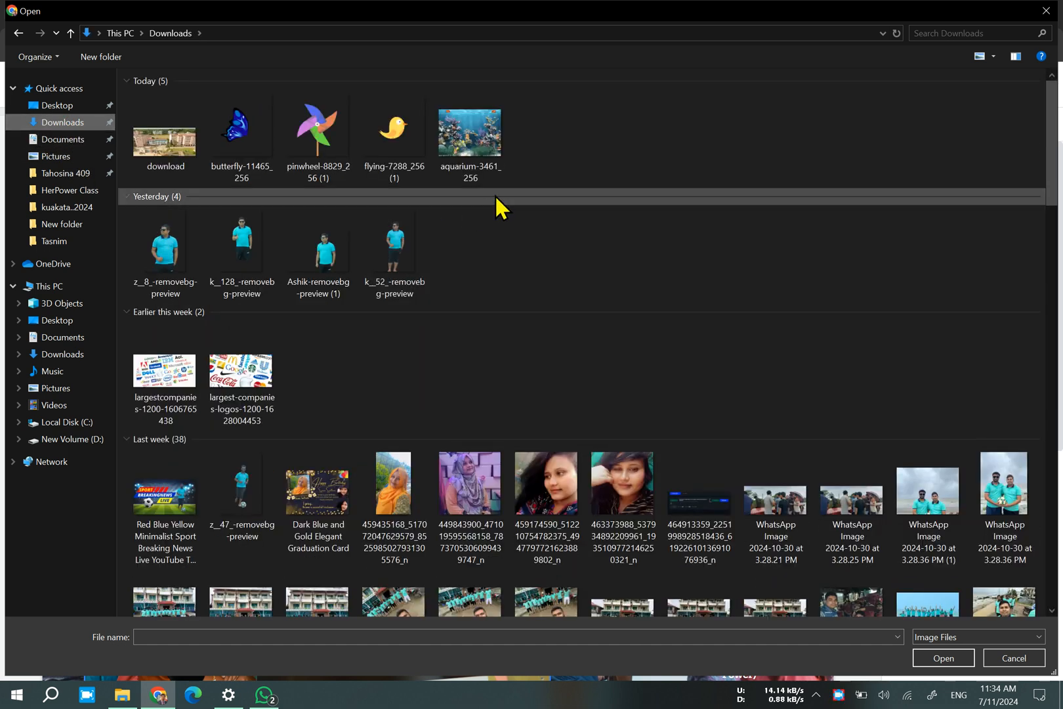
double_click(401, 134)
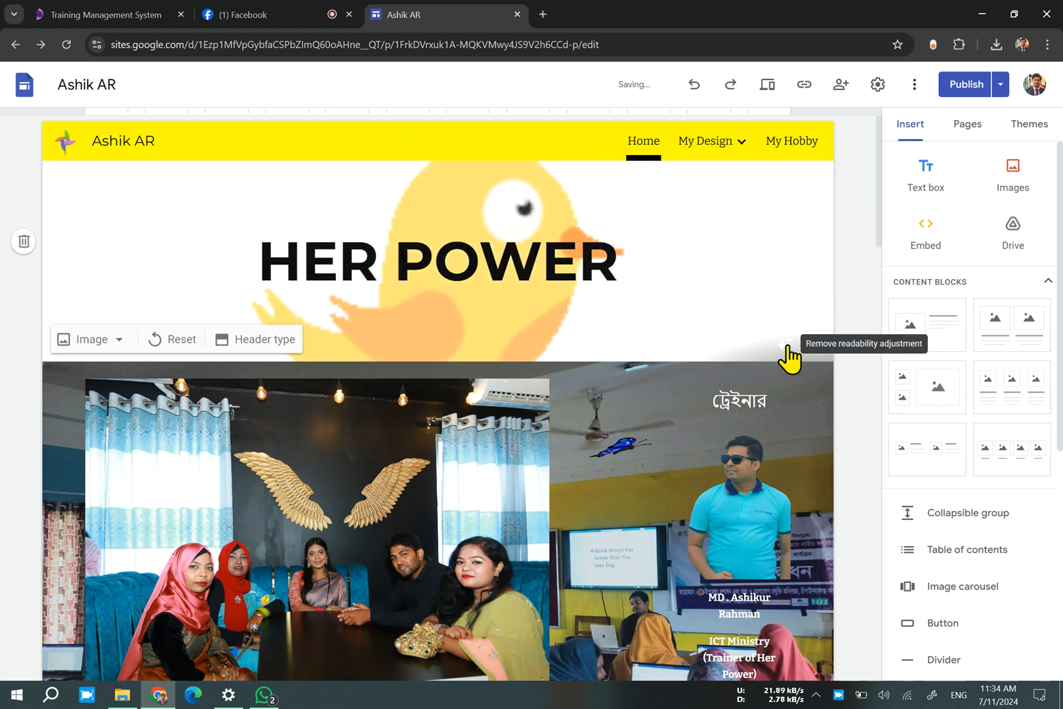
Try toggling the readability adjustment on the HER POWER banner image.
click(787, 346)
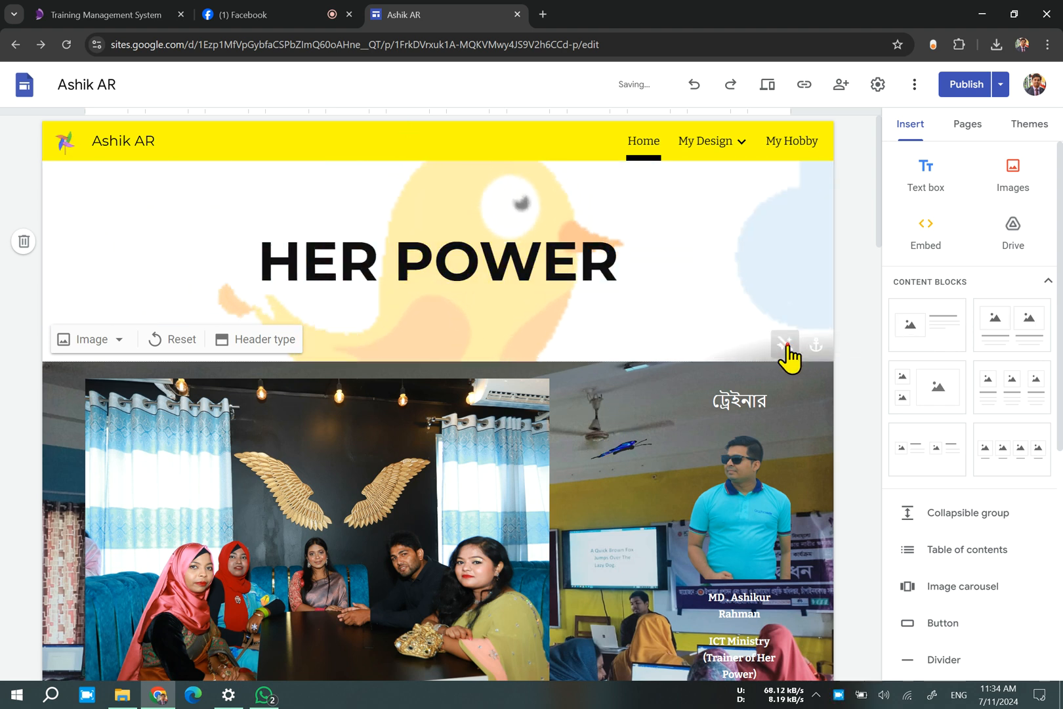
click(786, 346)
click(786, 346)
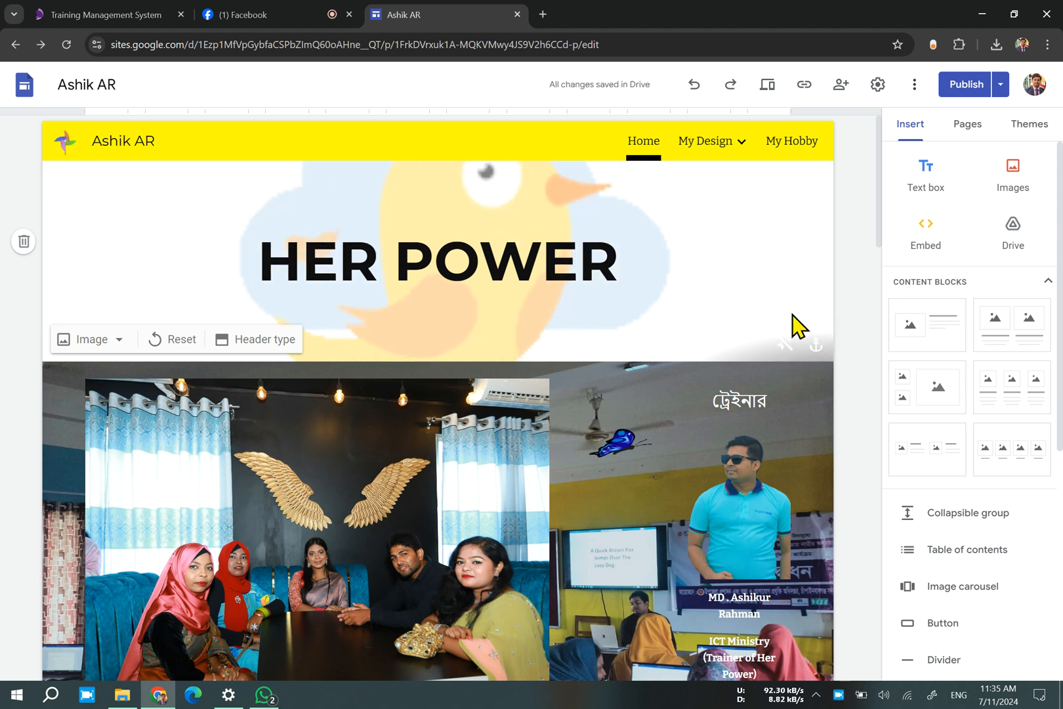
Try anchoring the banner image to the bottom and return its anchor to the center.
click(824, 346)
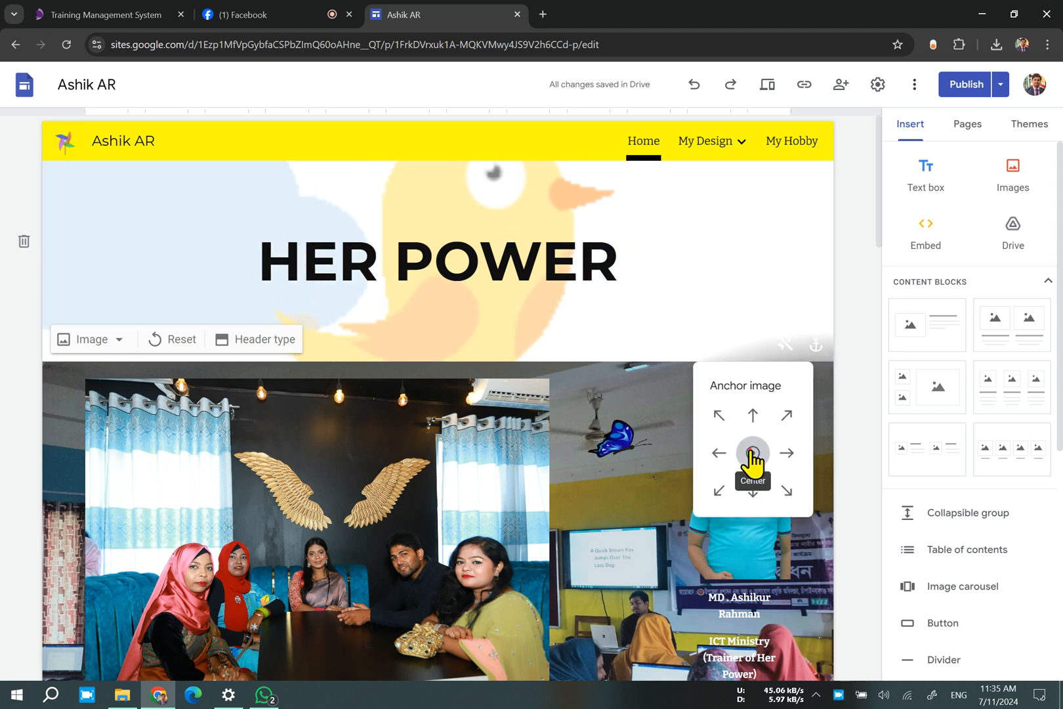
click(753, 491)
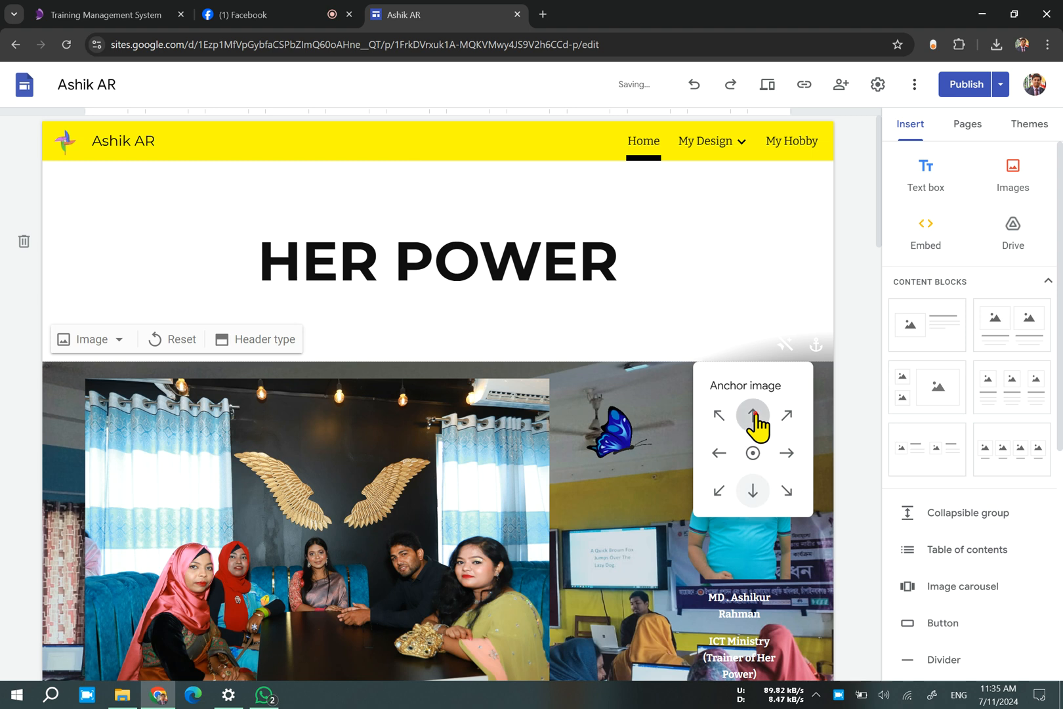
click(755, 453)
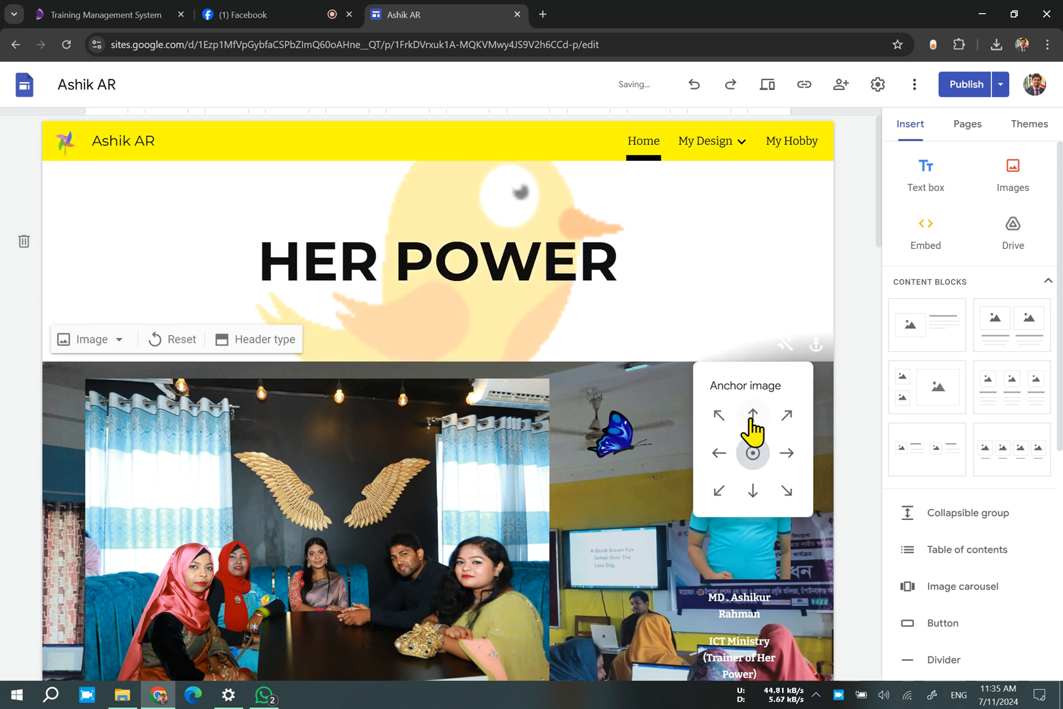
click(752, 491)
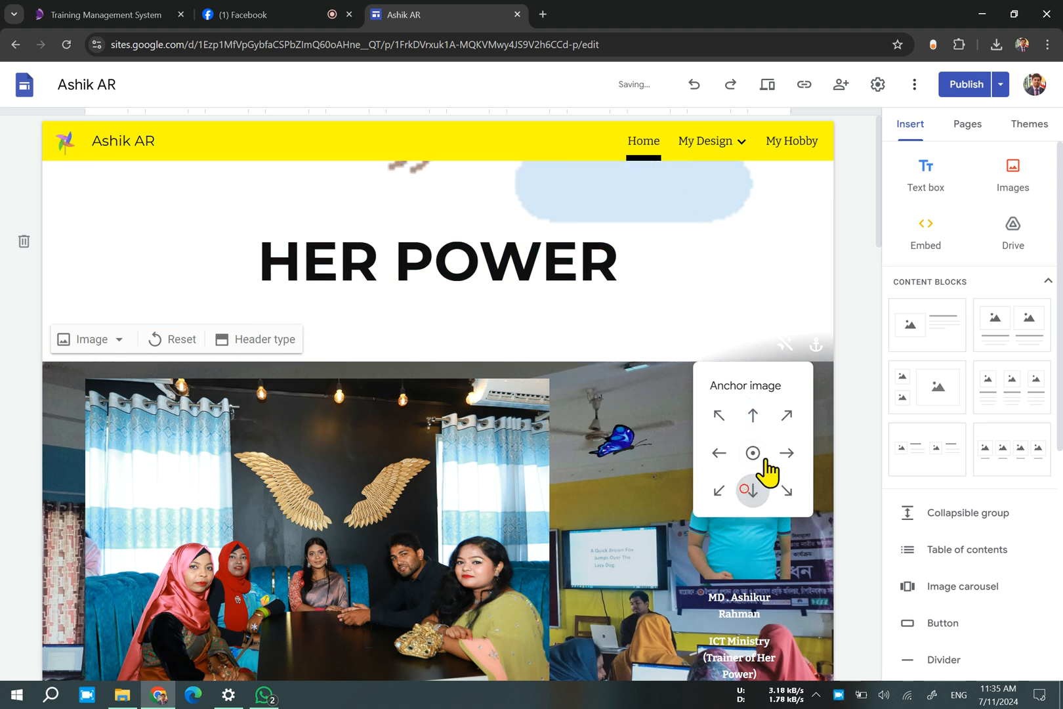
click(753, 453)
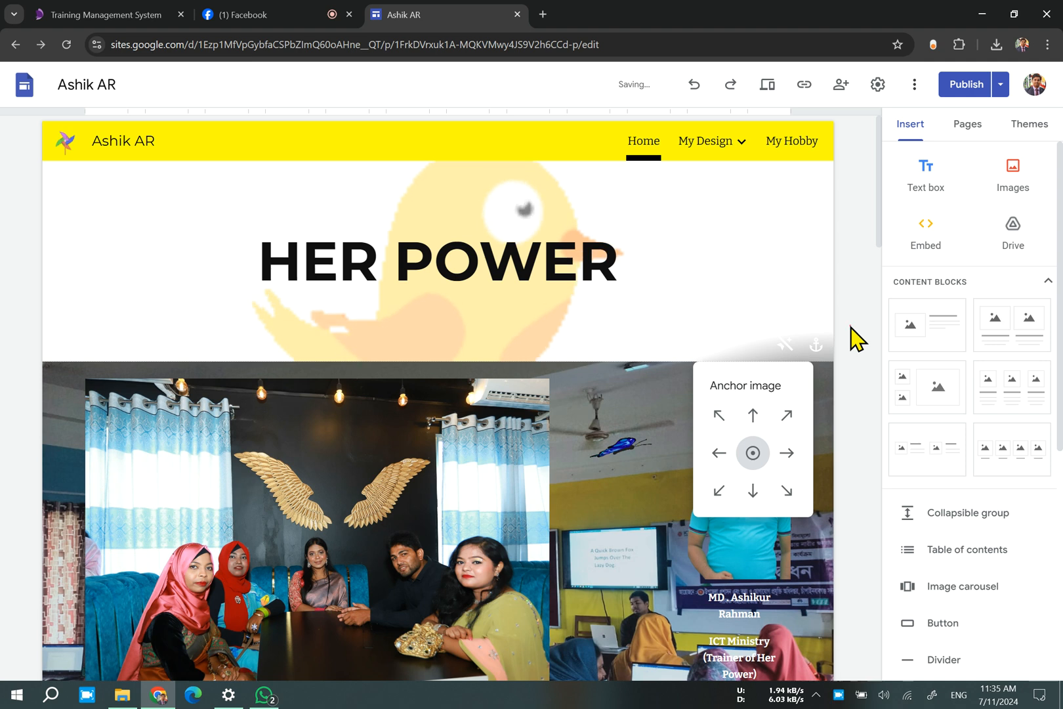
click(851, 327)
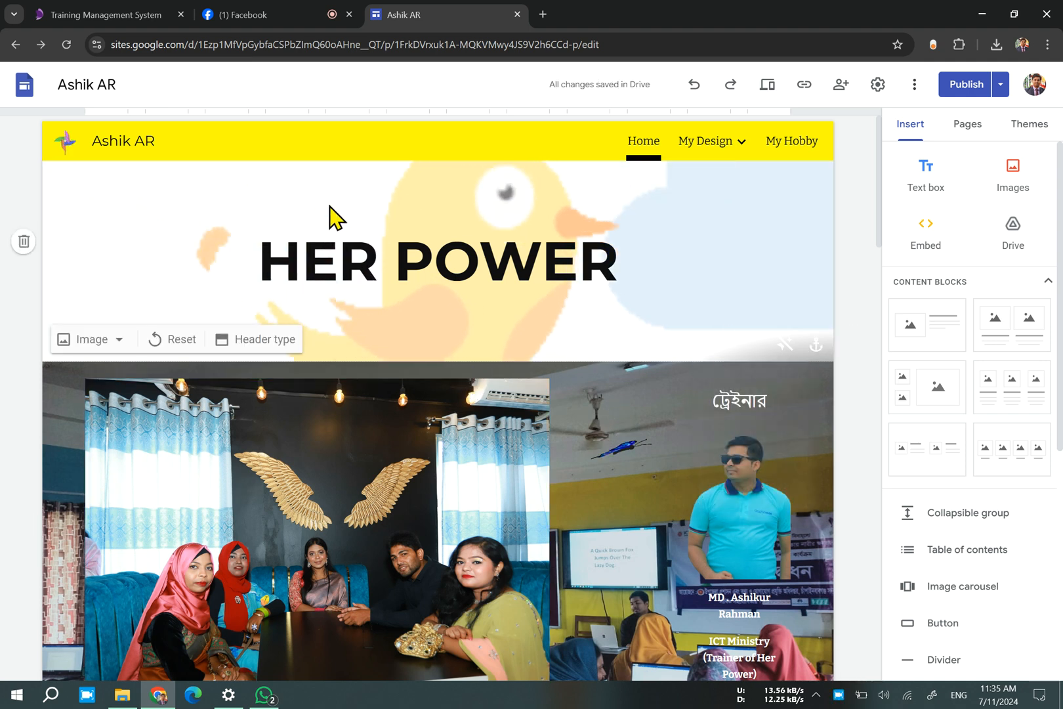
Publish the updated Home page after the change review and open the published site.
click(977, 97)
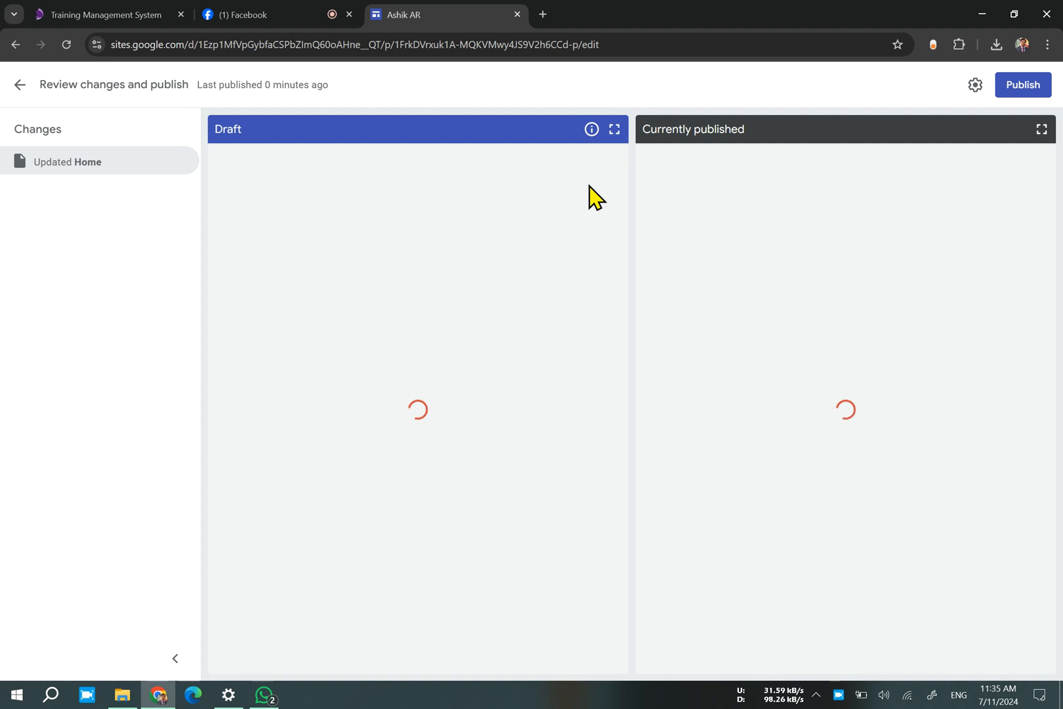
click(1040, 88)
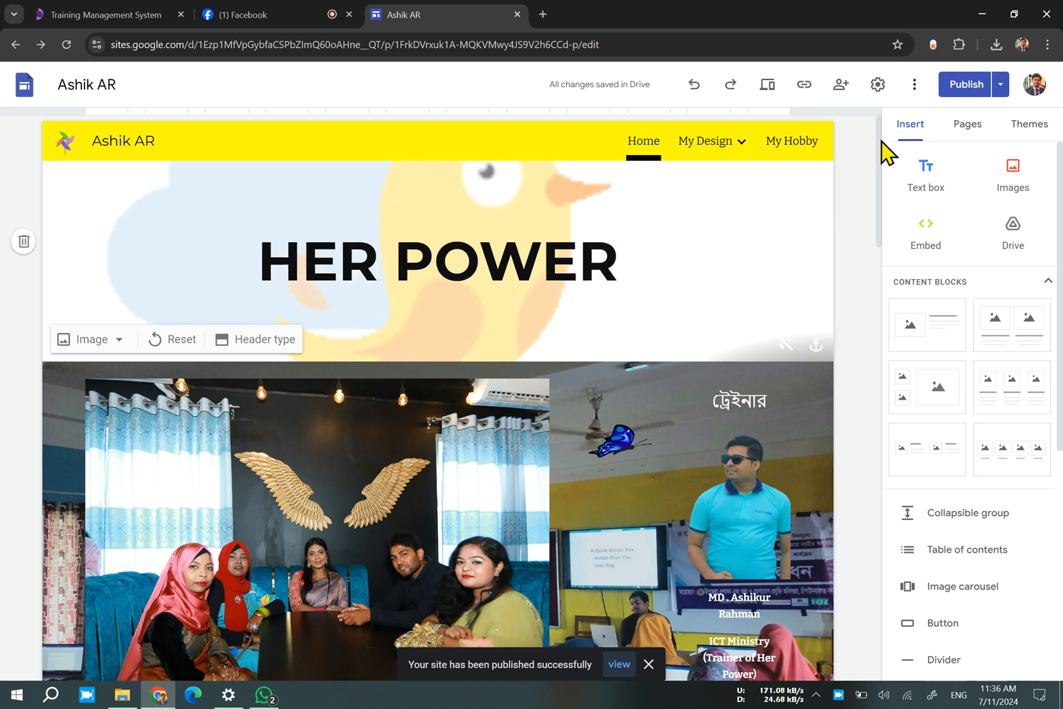
click(1001, 85)
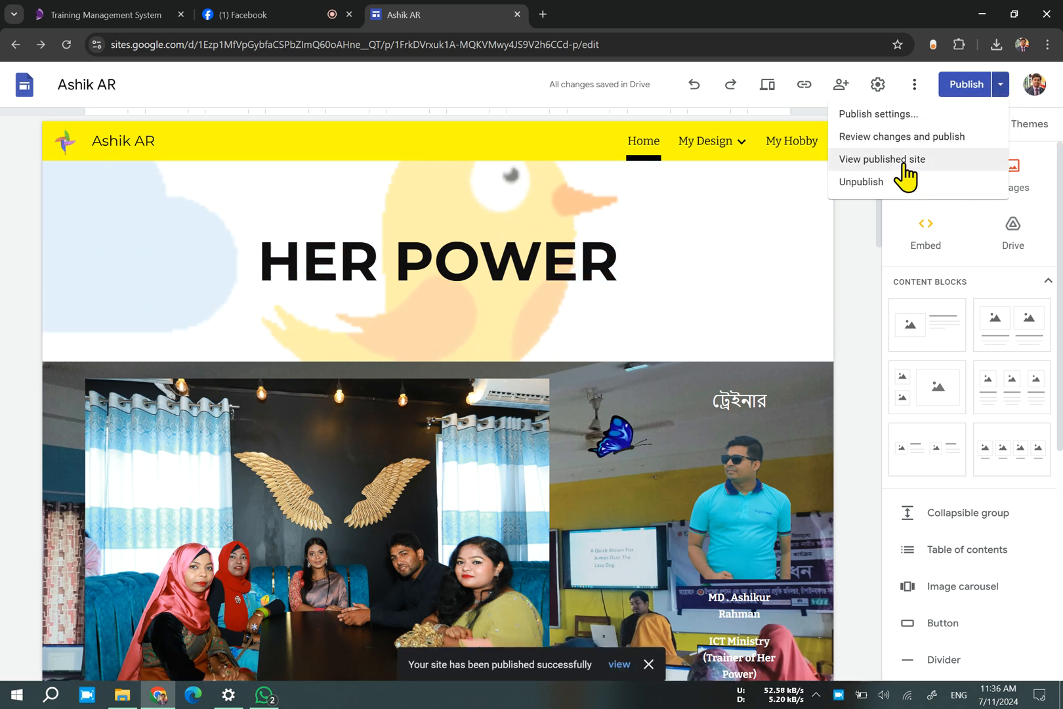
click(900, 160)
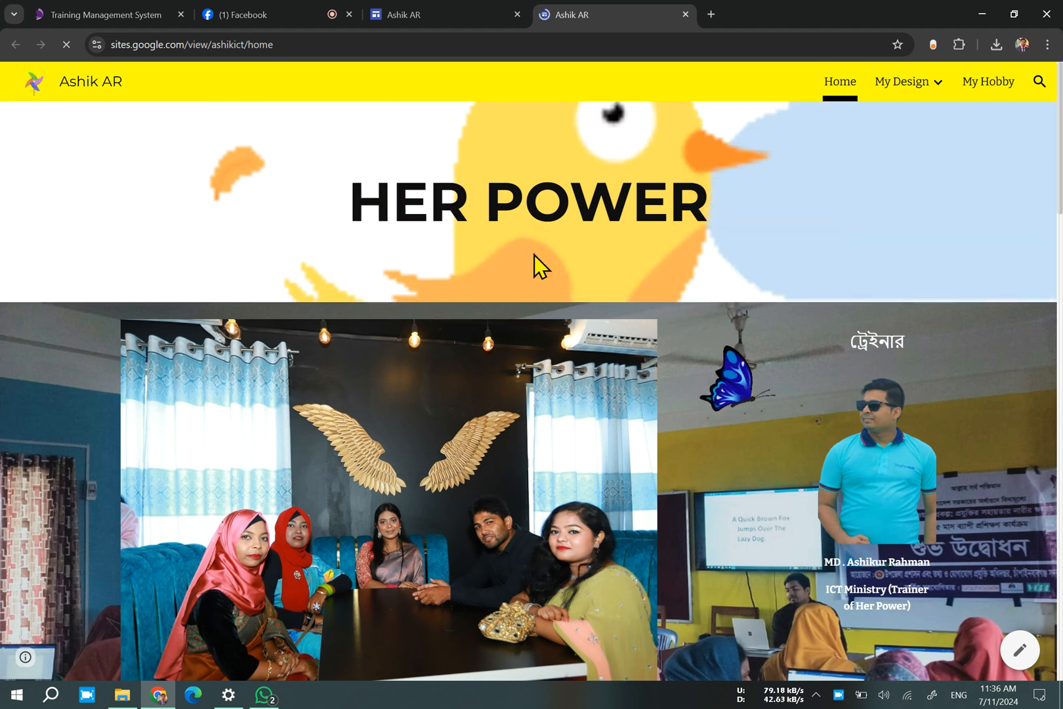
Search Google for ASHIKICT in a new tab and look through the results for the published site.
click(711, 14)
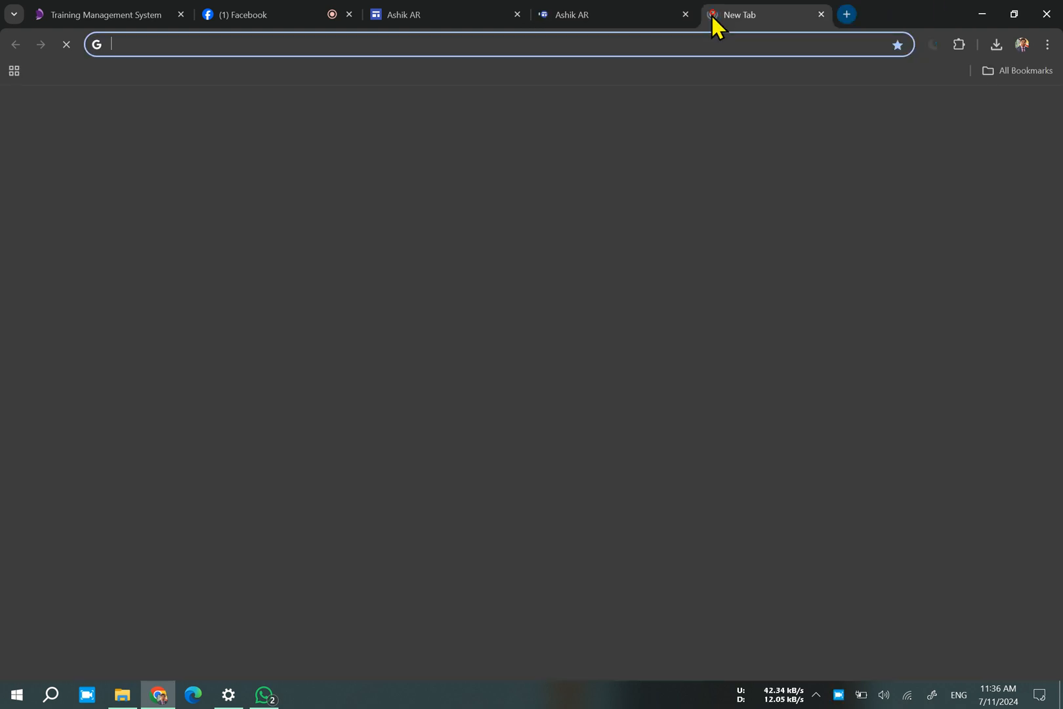
click(389, 294)
text(A)
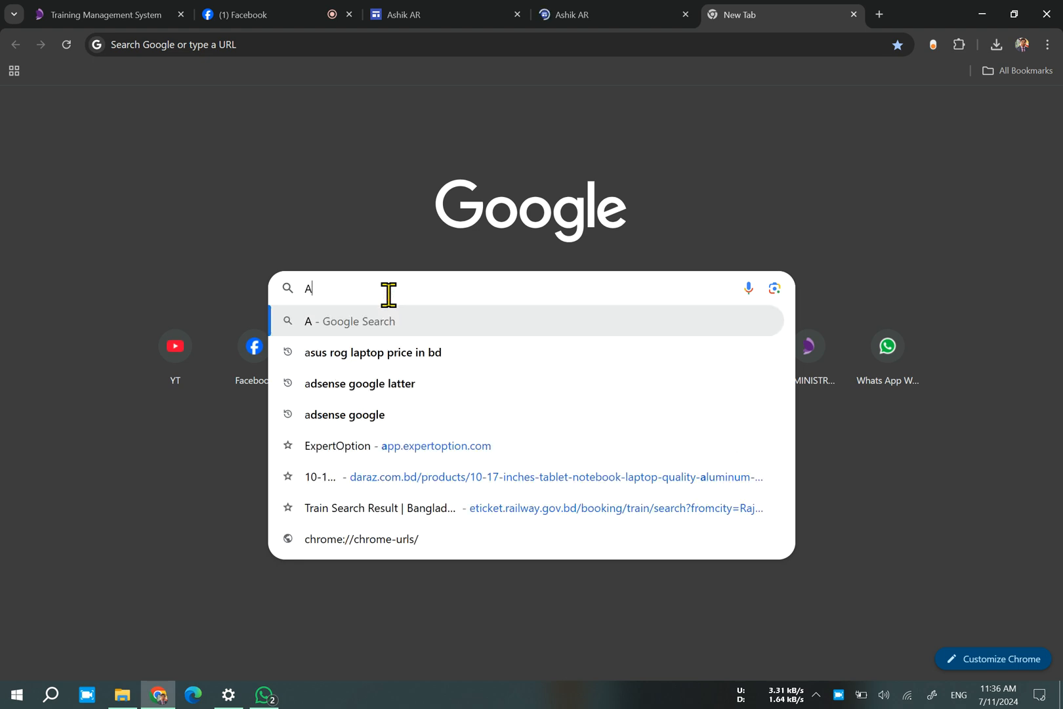
text(SHIKI)
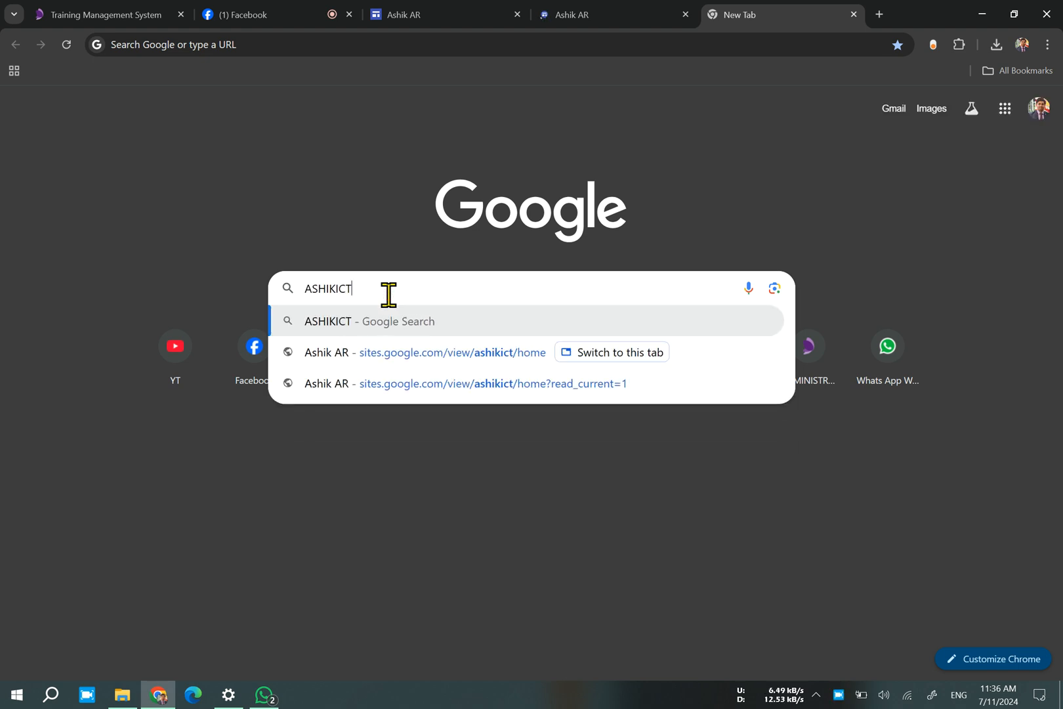
key(Return)
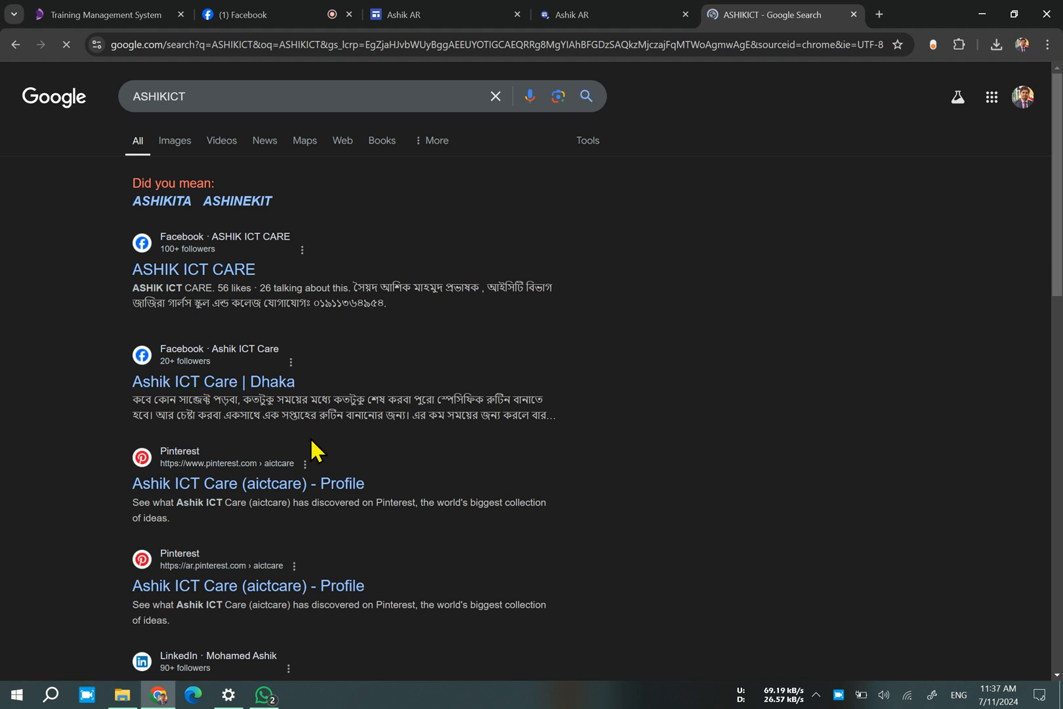
scroll(257, 393, down, 2)
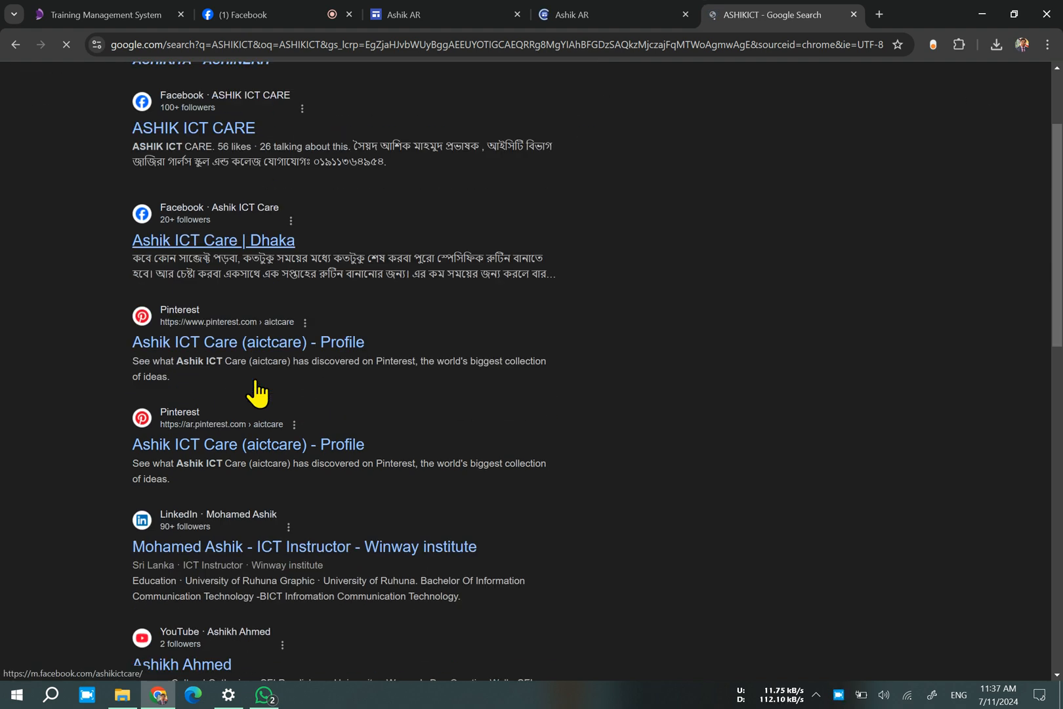
scroll(210, 345, down, 4)
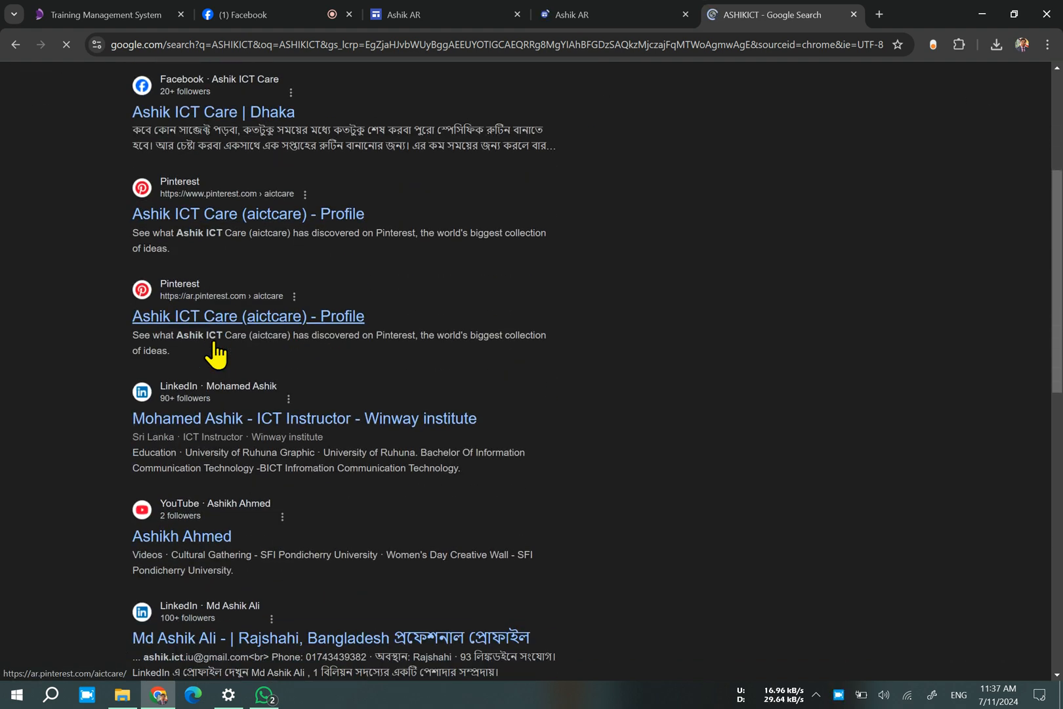
scroll(210, 387, down, 8)
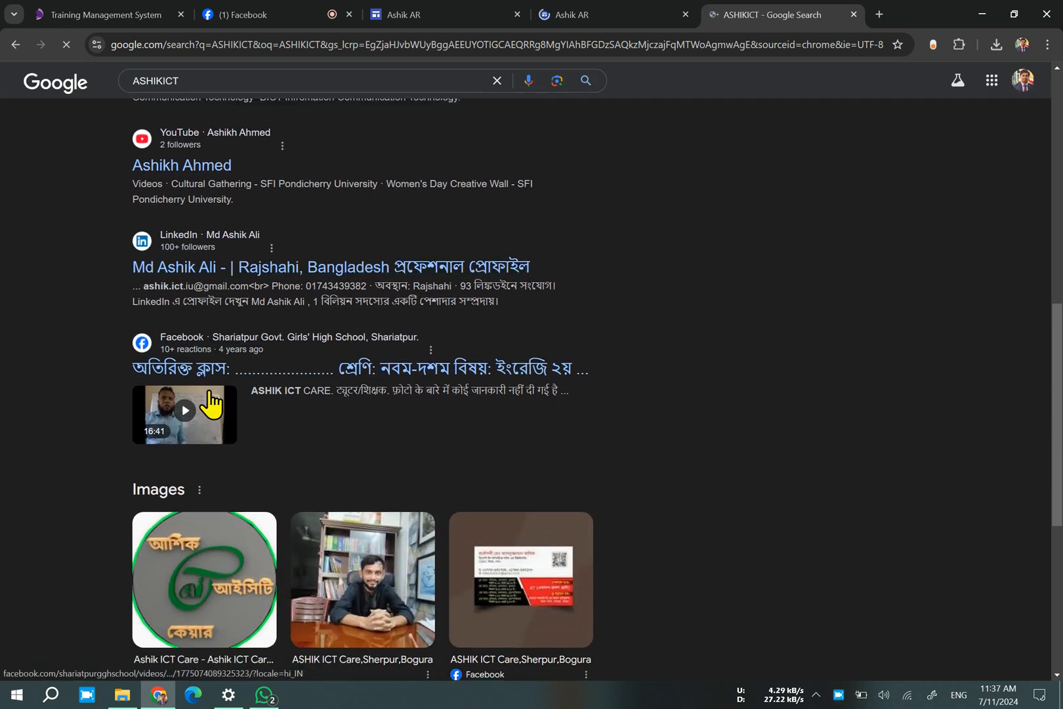
scroll(216, 403, down, 1)
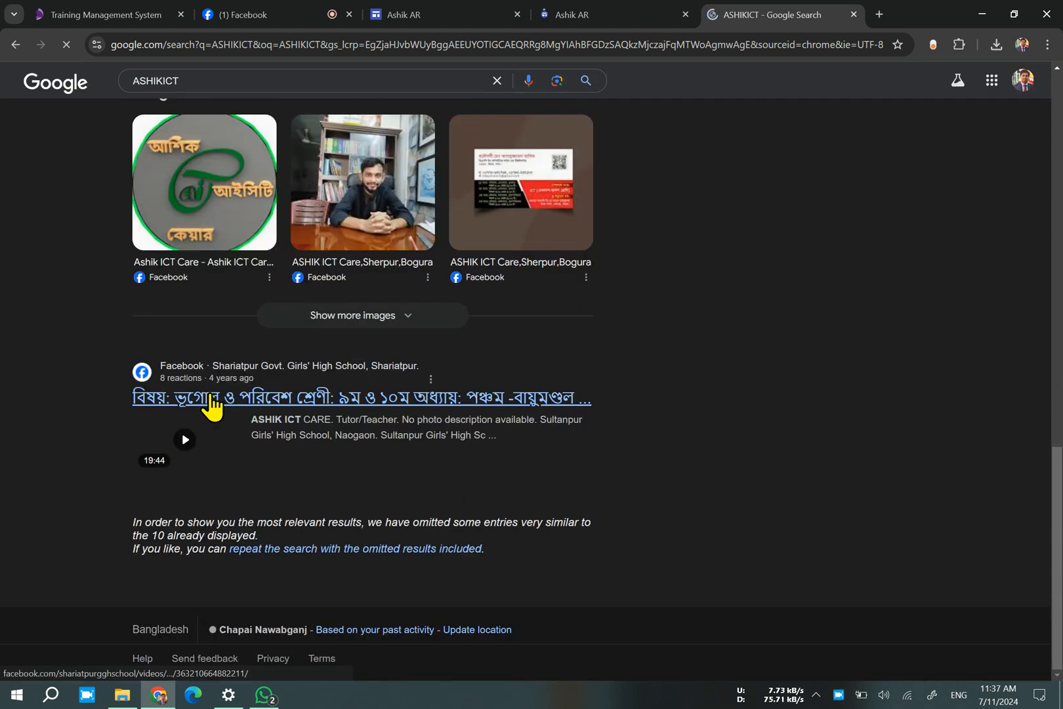
scroll(212, 407, up, 13)
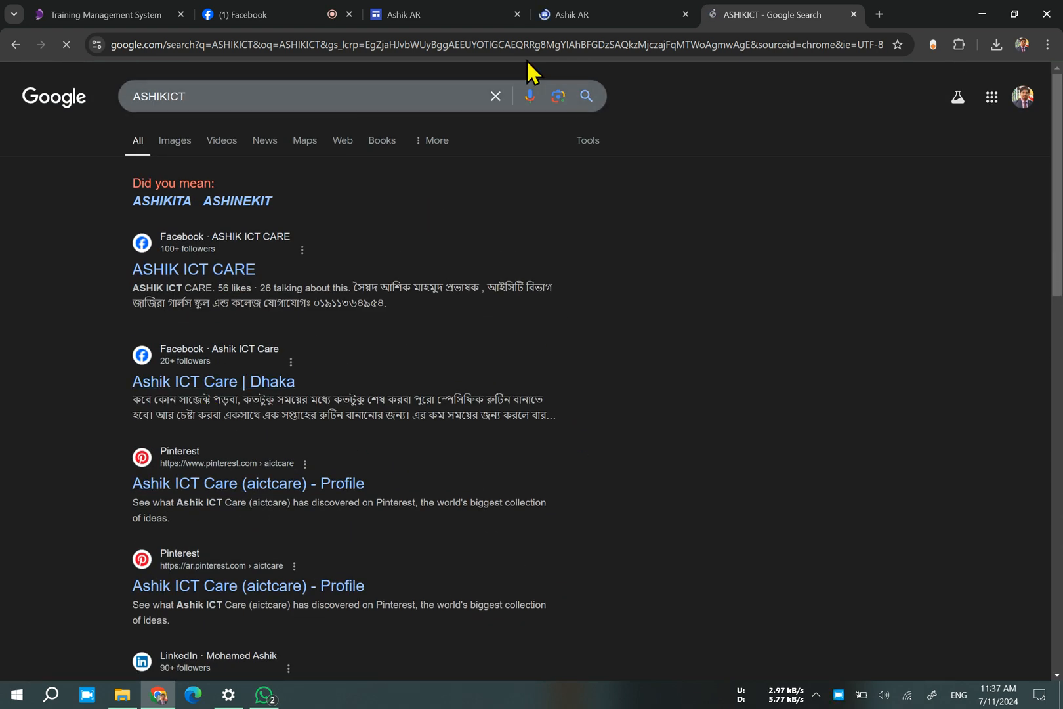
click(583, 14)
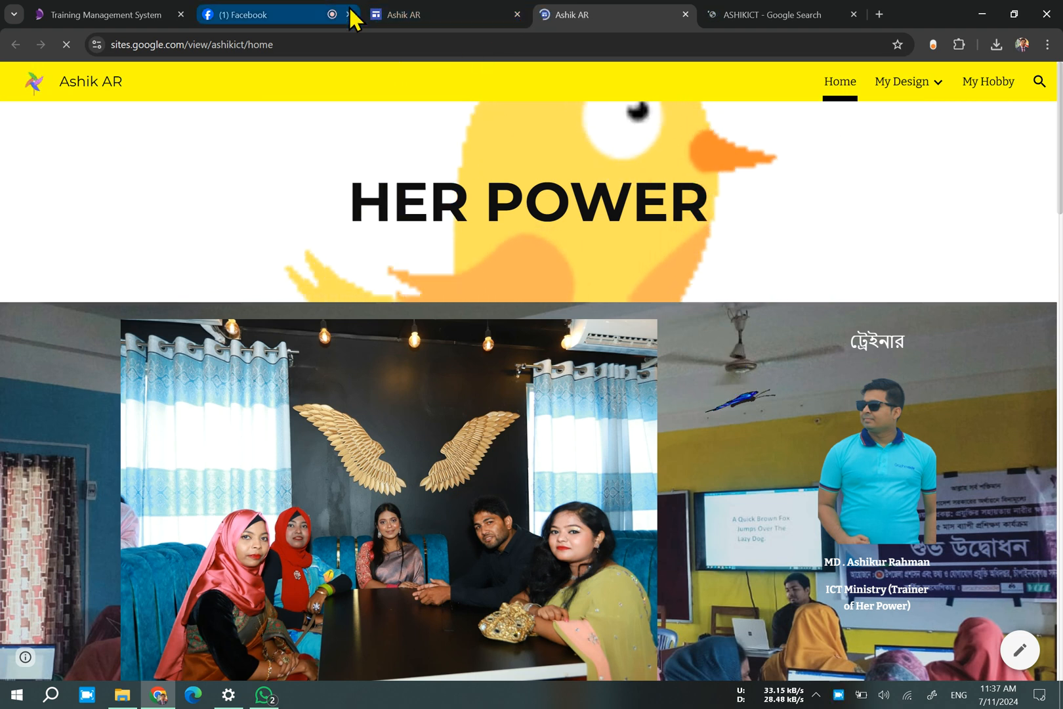
mouse_move(355, 19)
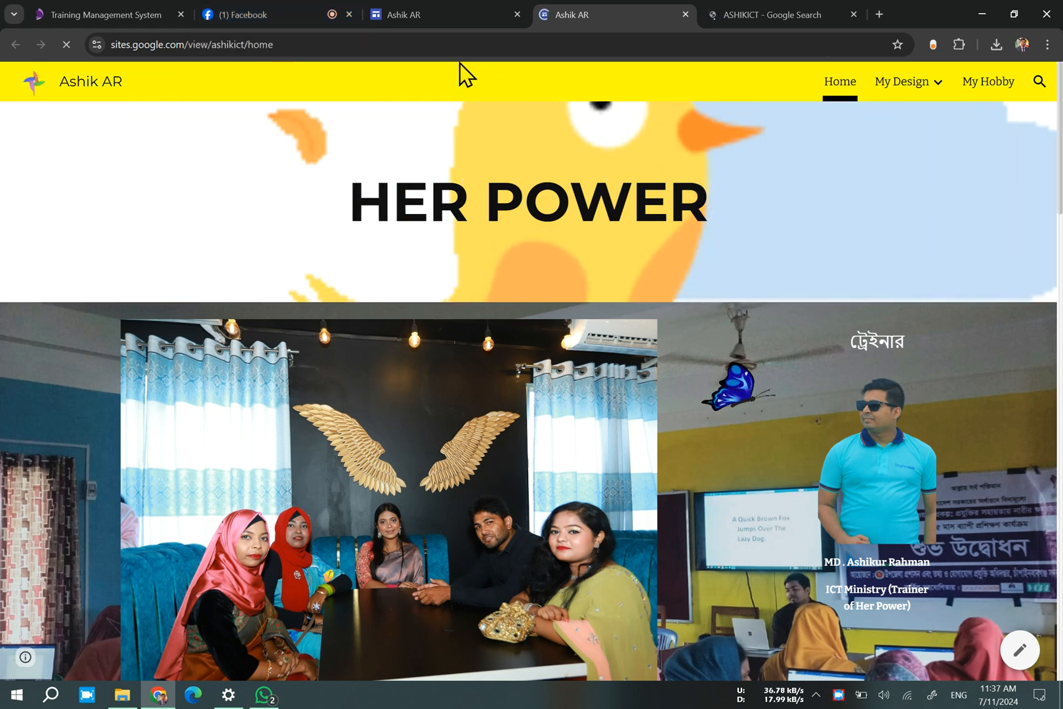
click(479, 16)
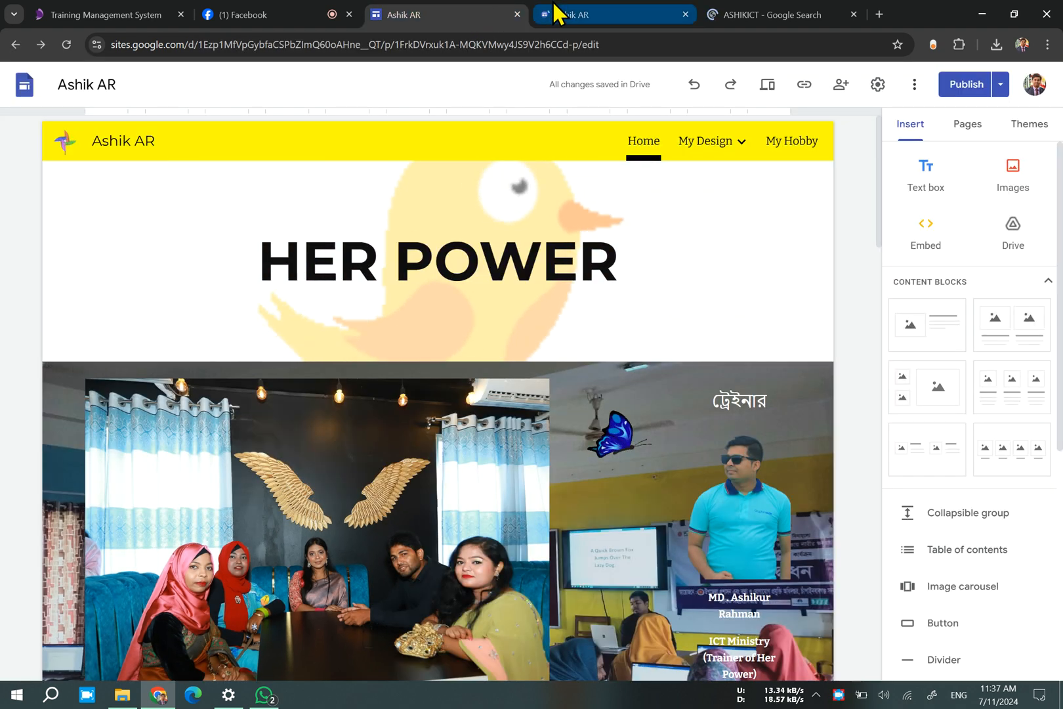
mouse_move(556, 12)
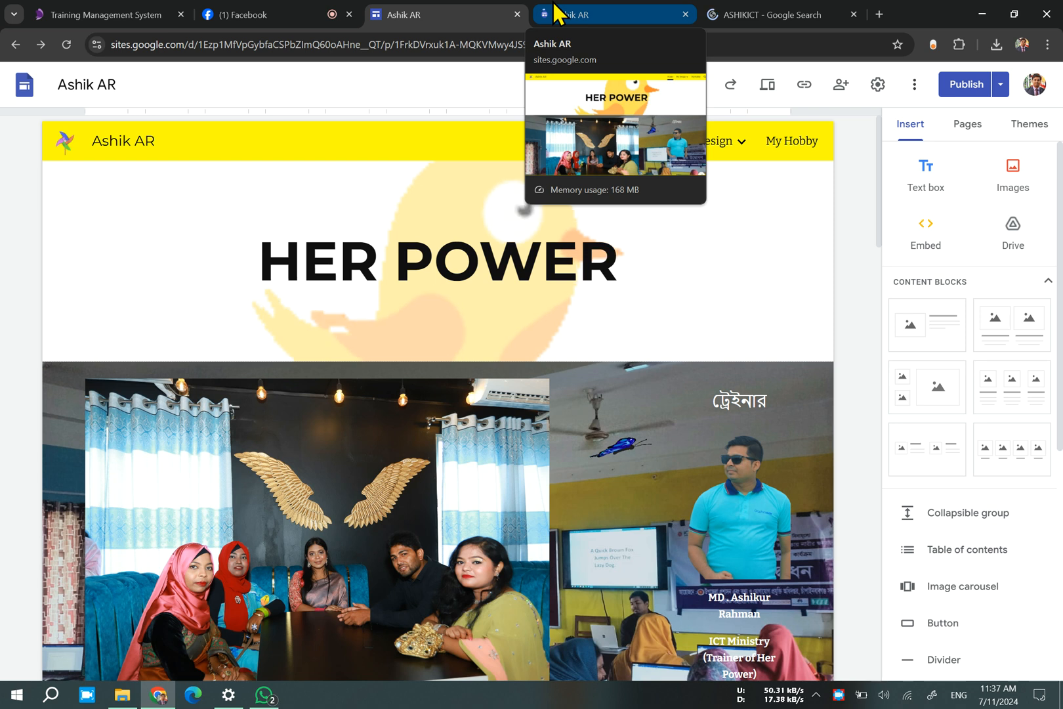
click(755, 15)
Open a browser window with the third profile listed under Other Chrome profiles and load facebook.com there.
click(879, 14)
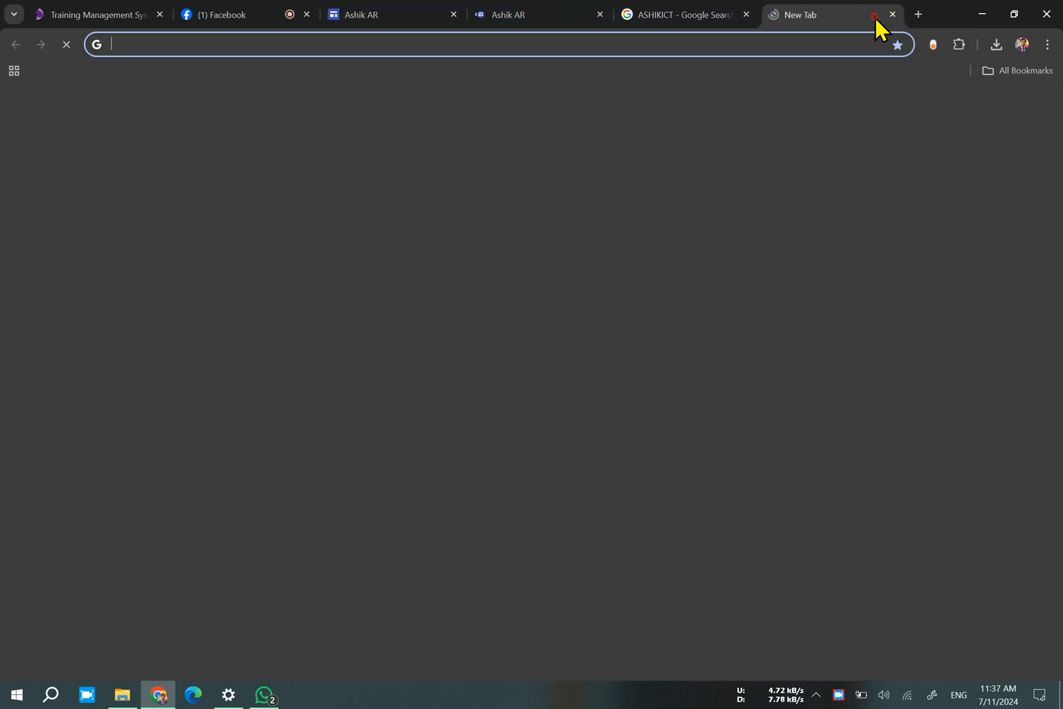
click(1022, 45)
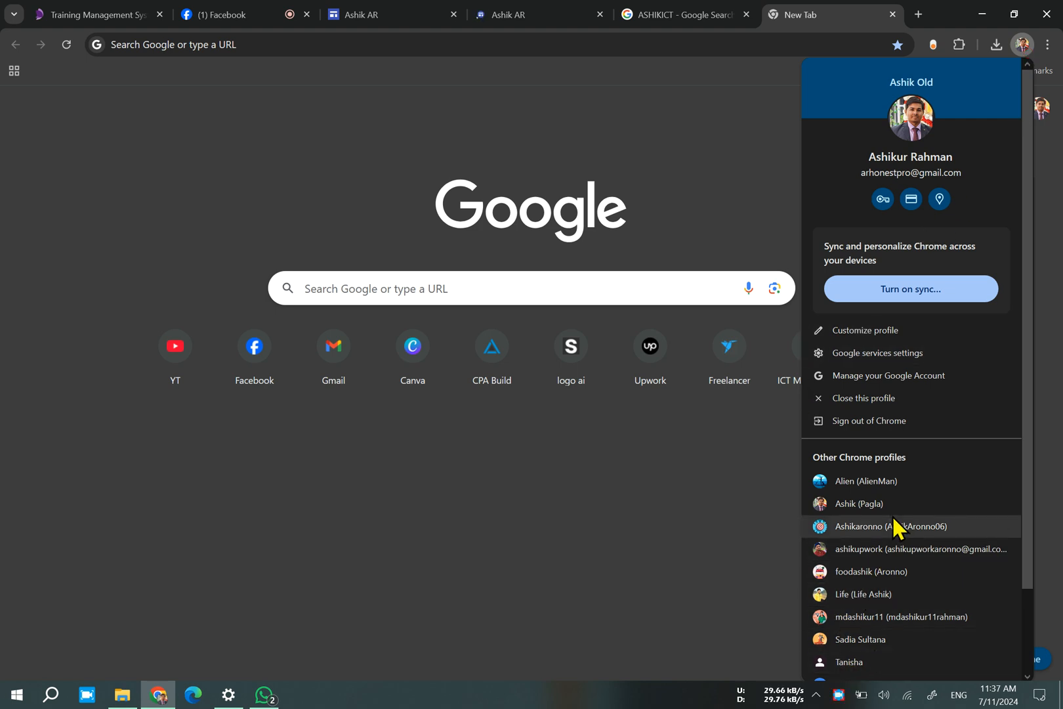
click(886, 535)
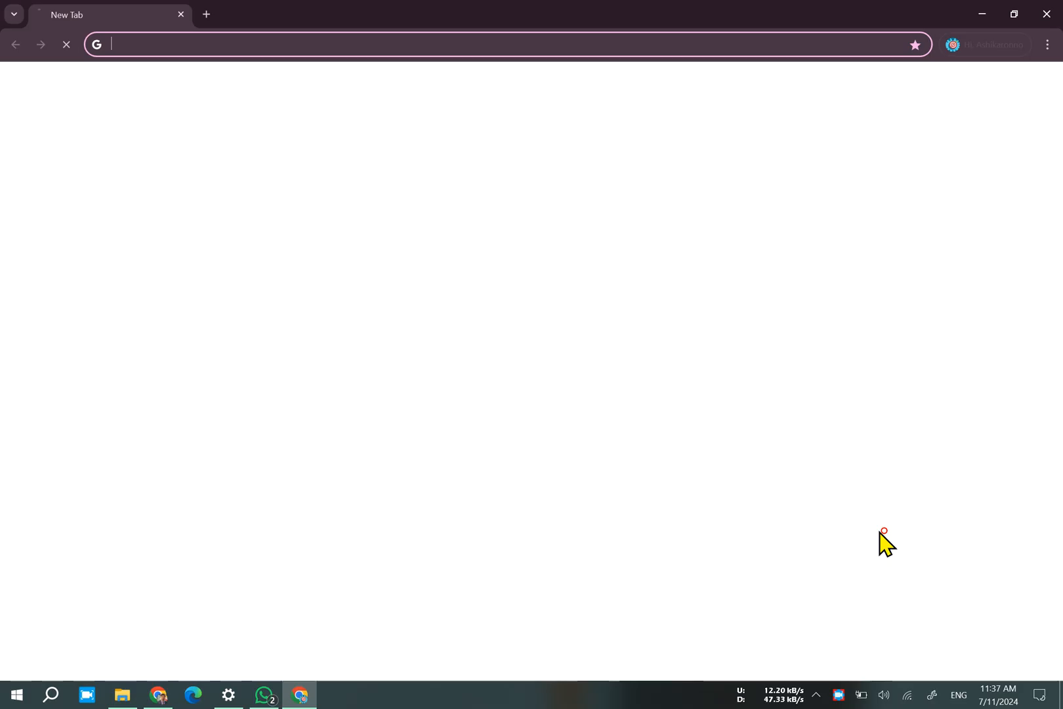
click(410, 273)
click(371, 624)
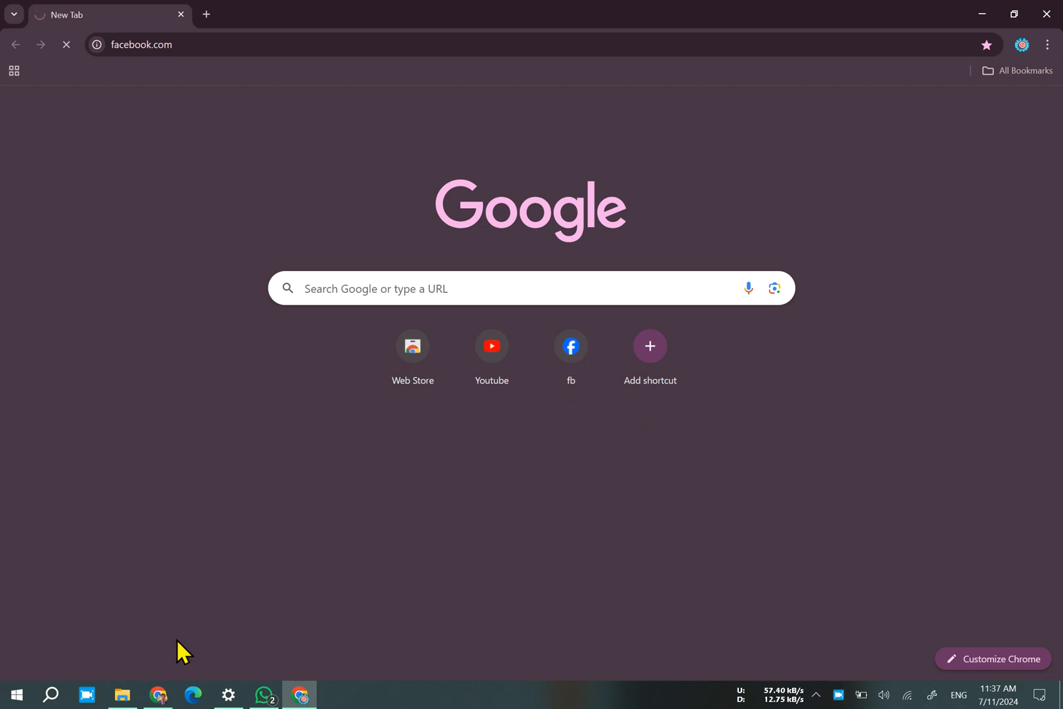
Return to the main browser window and end the Her Power live video from its Facebook Live dashboard, confirming the end.
click(143, 694)
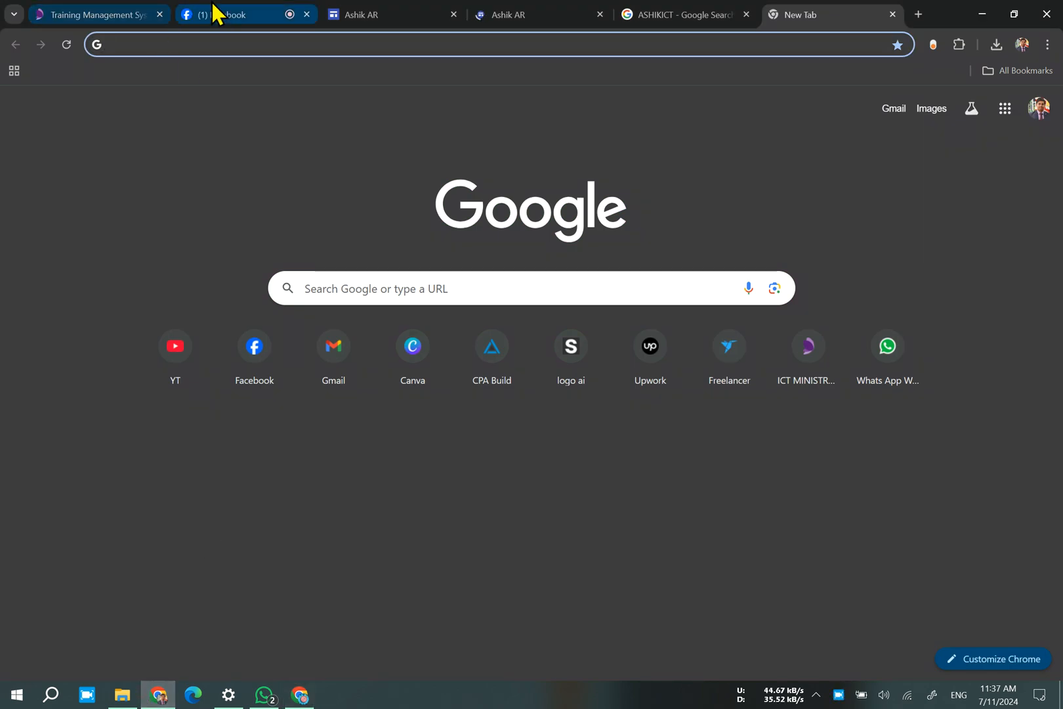
click(217, 12)
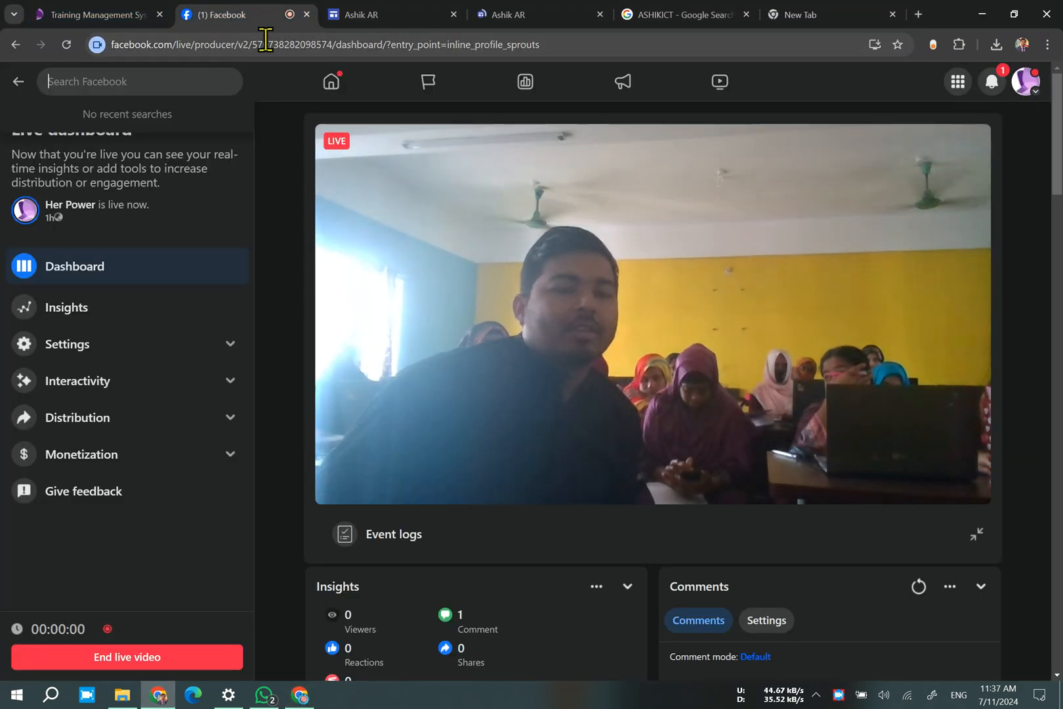
click(107, 653)
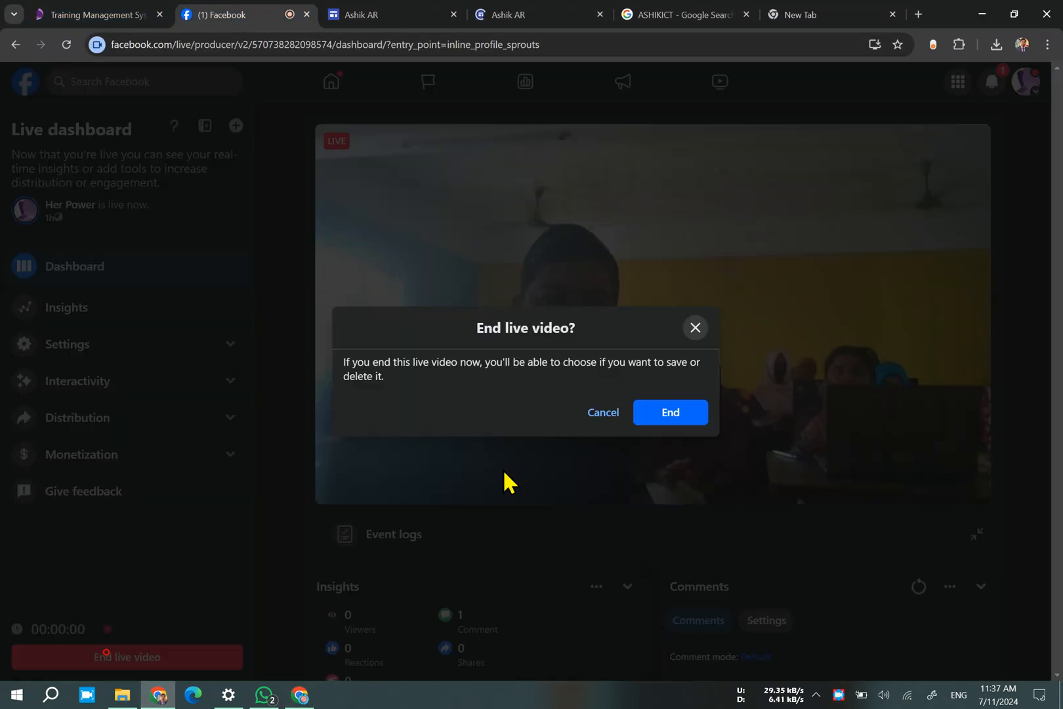
click(645, 420)
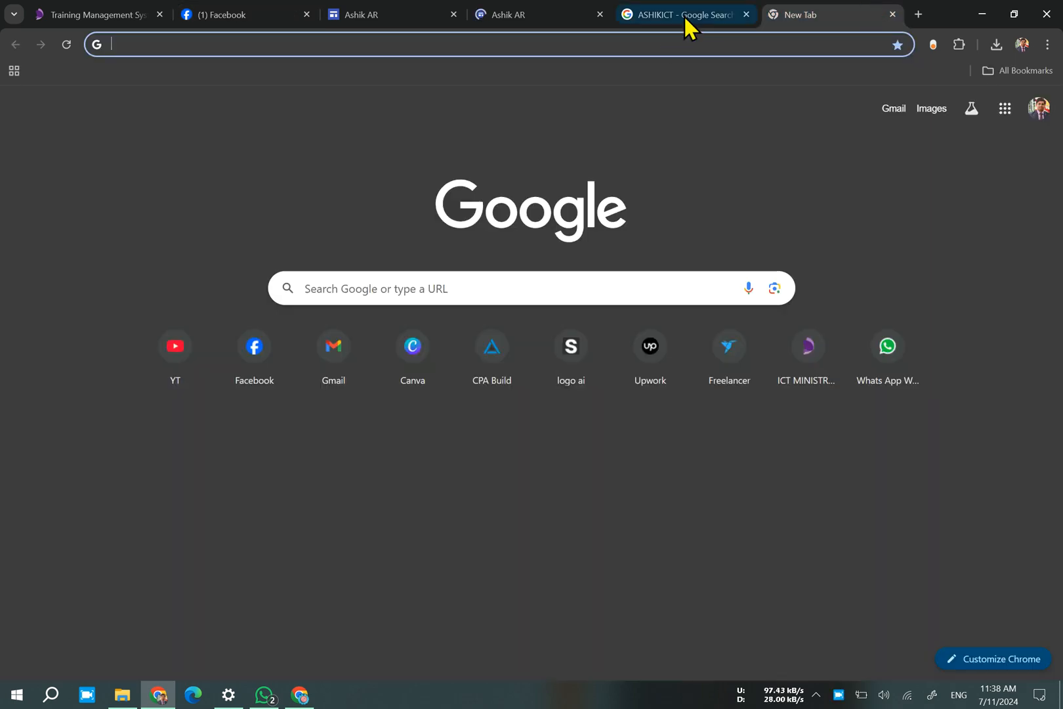
click(684, 19)
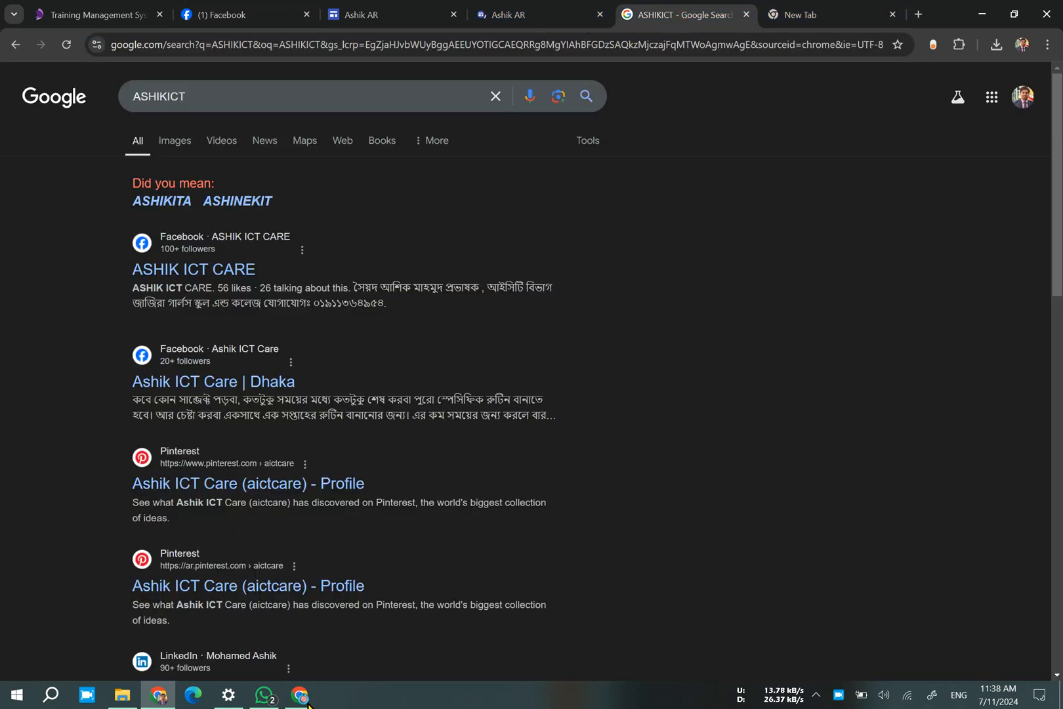
click(300, 695)
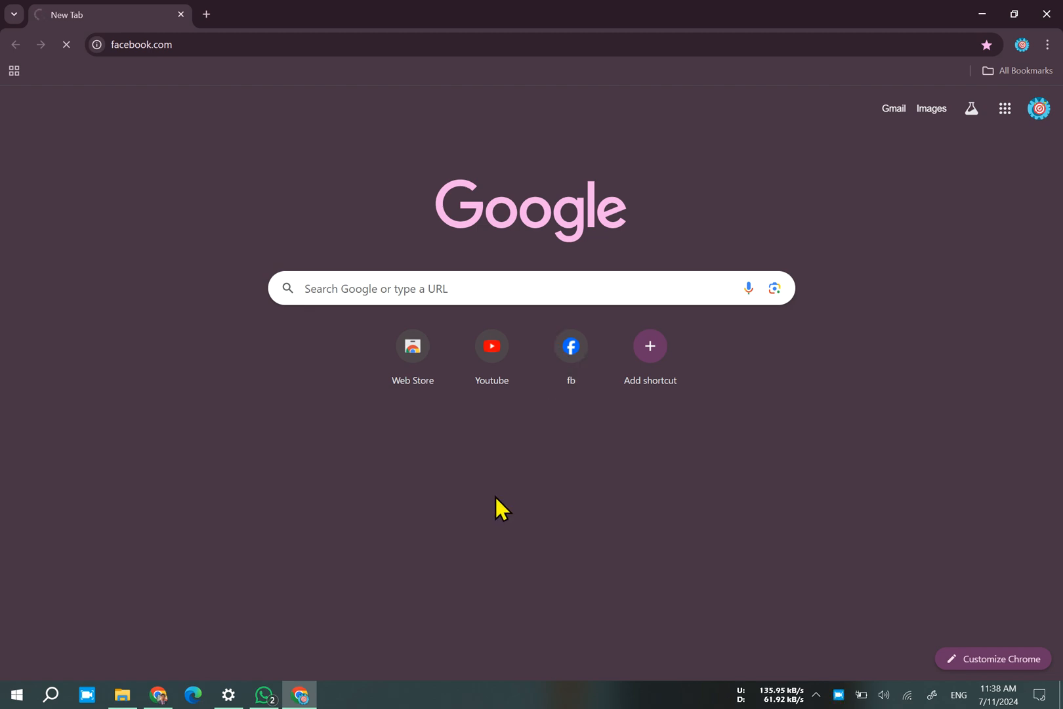
right_click(838, 697)
click(785, 616)
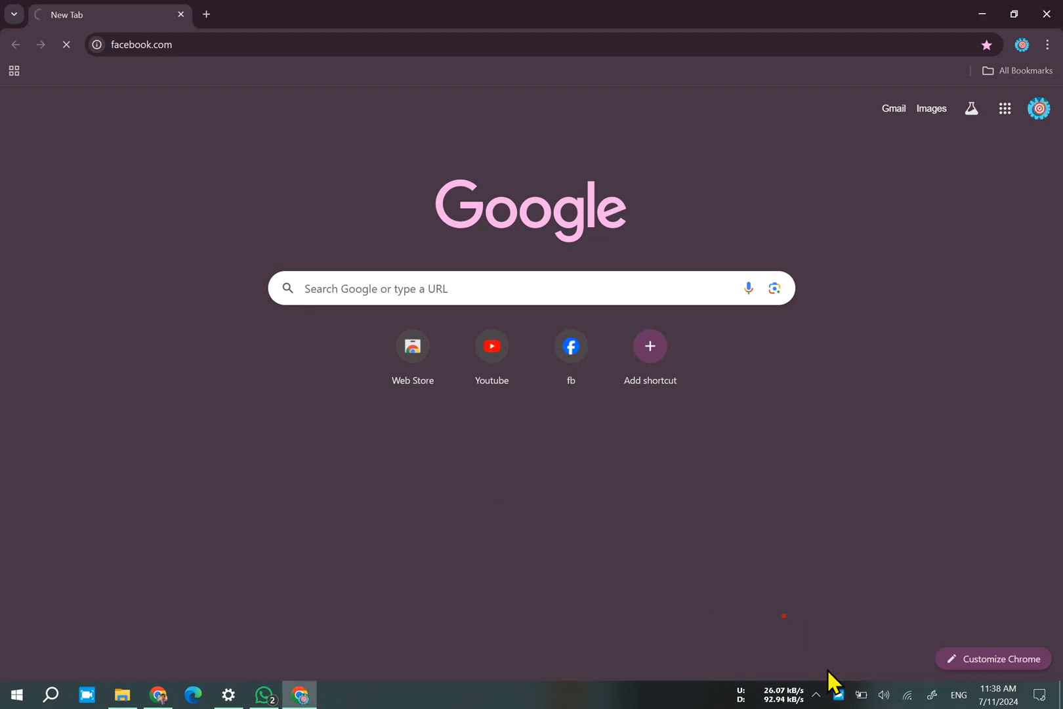